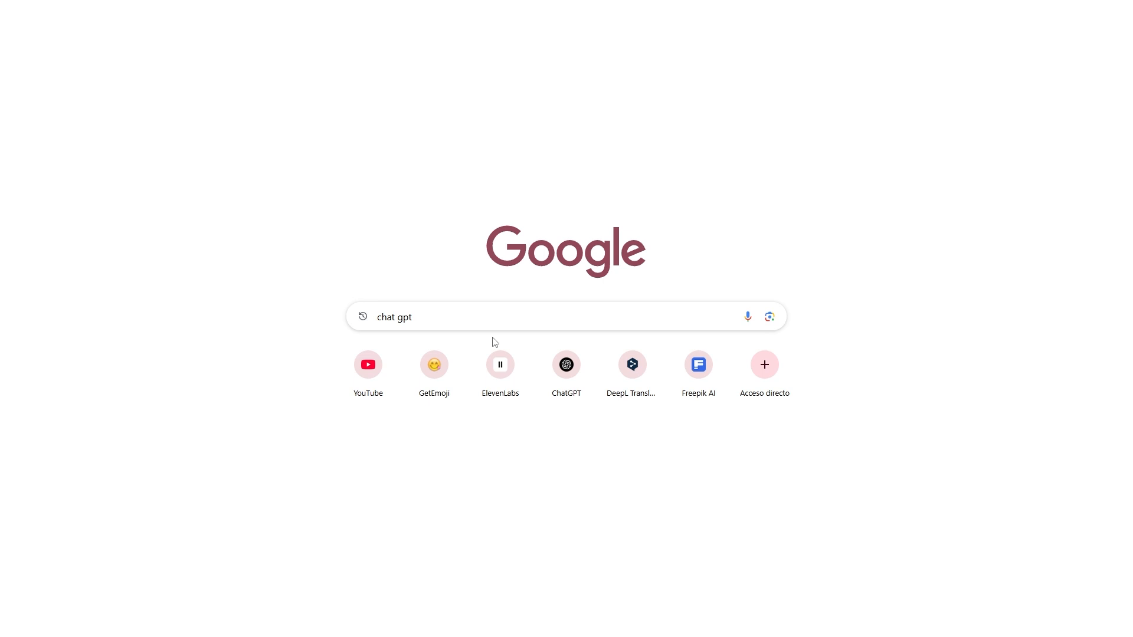
- Search Google for "chat gpt", open the OpenAI site from the results and sign in to ChatGPT
drag(440, 319, 370, 319)
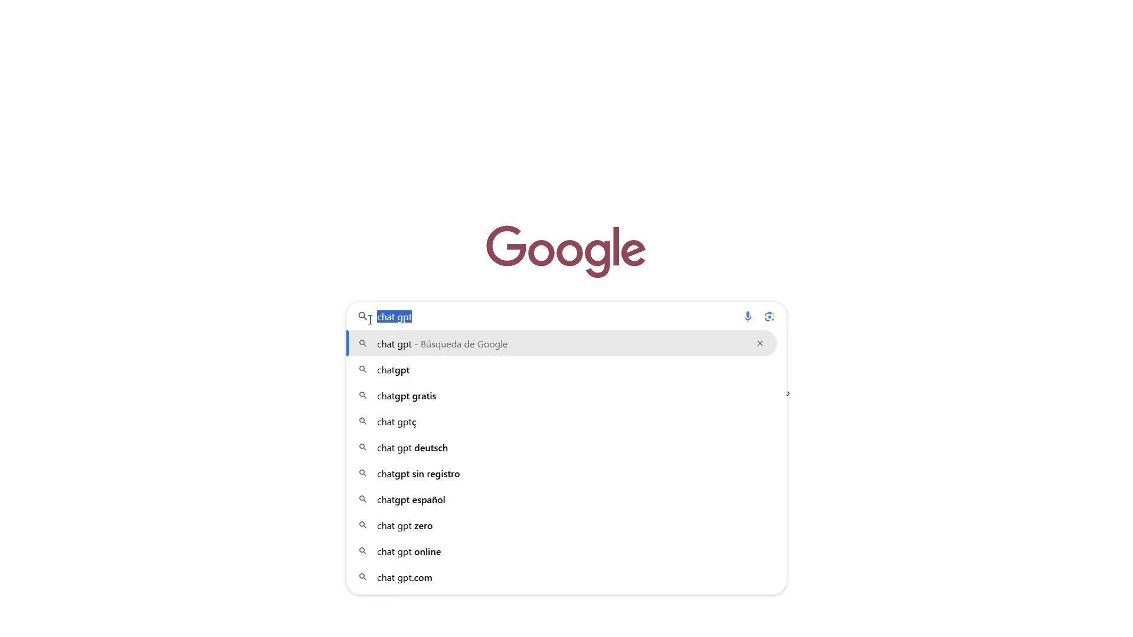
key(Return)
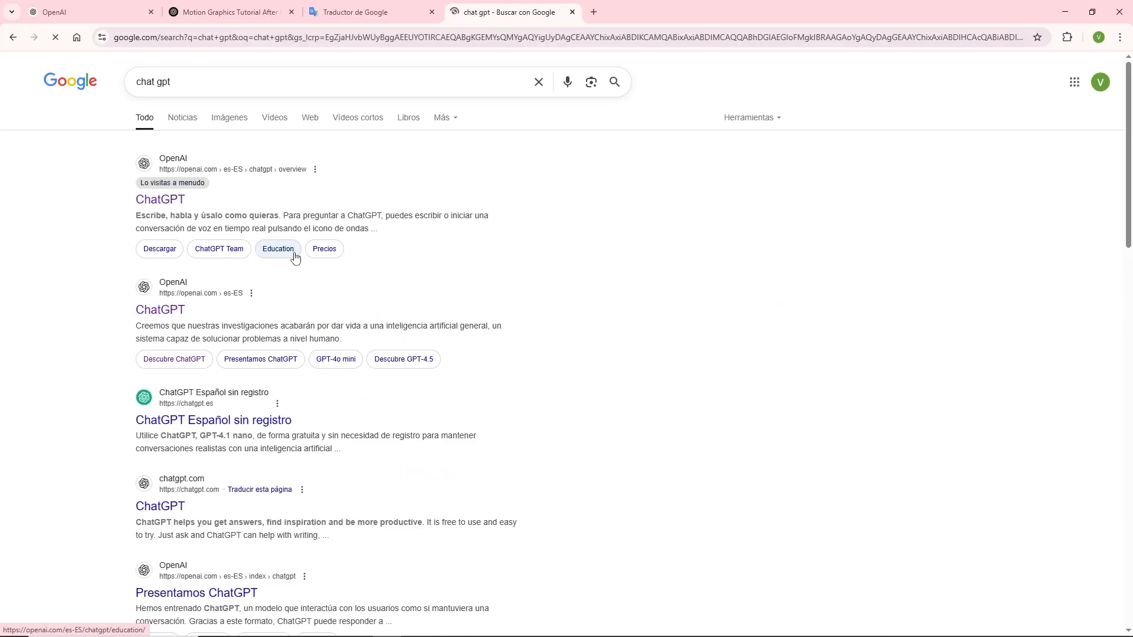
click(177, 311)
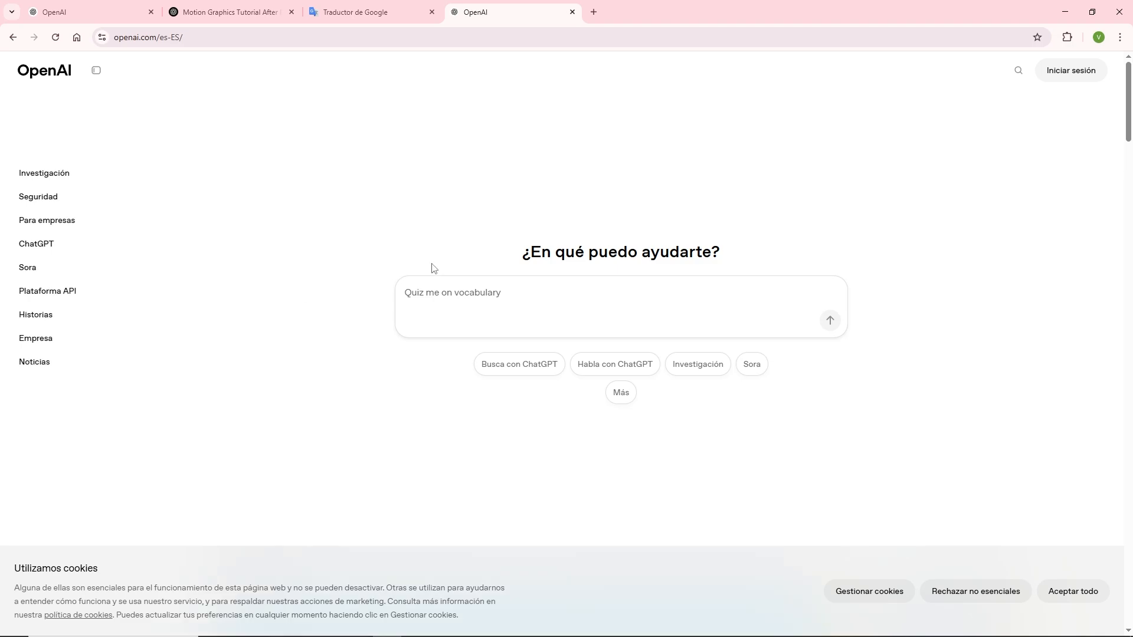
click(1069, 75)
click(1055, 105)
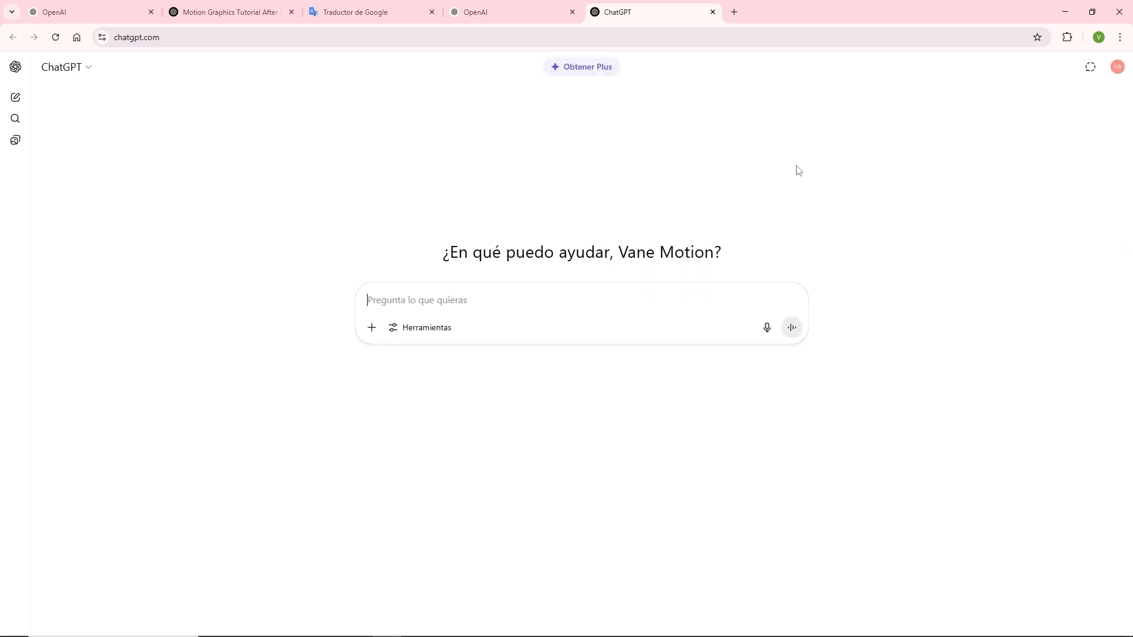
- Request a coherent 150-word Spanish text in two paragraphs containing Motion graphics, canal de YouTube, 150 tutoriales and After Effects, and copy the generated paragraphs
text(Escríbeme un texto de 150 palabras en dos párrafos. Tiene que tener sentido y coherencia y  tienen que aparecer estas palabras: Motion graphics. canal de YouTube. 150 tutoriales. After Effects.)
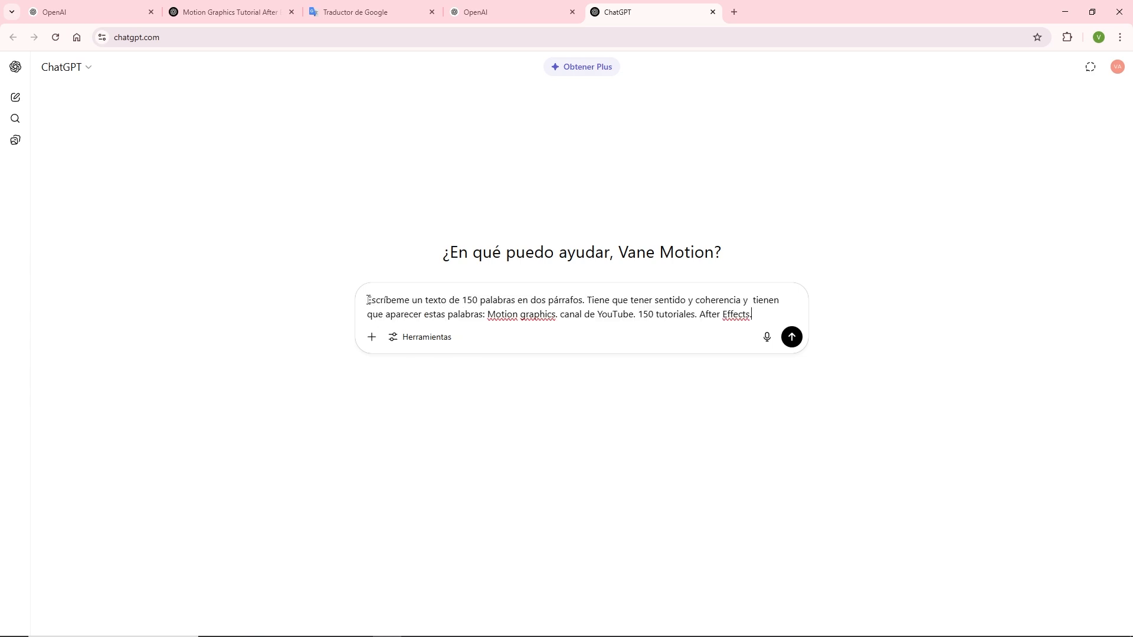
drag(399, 306, 607, 311)
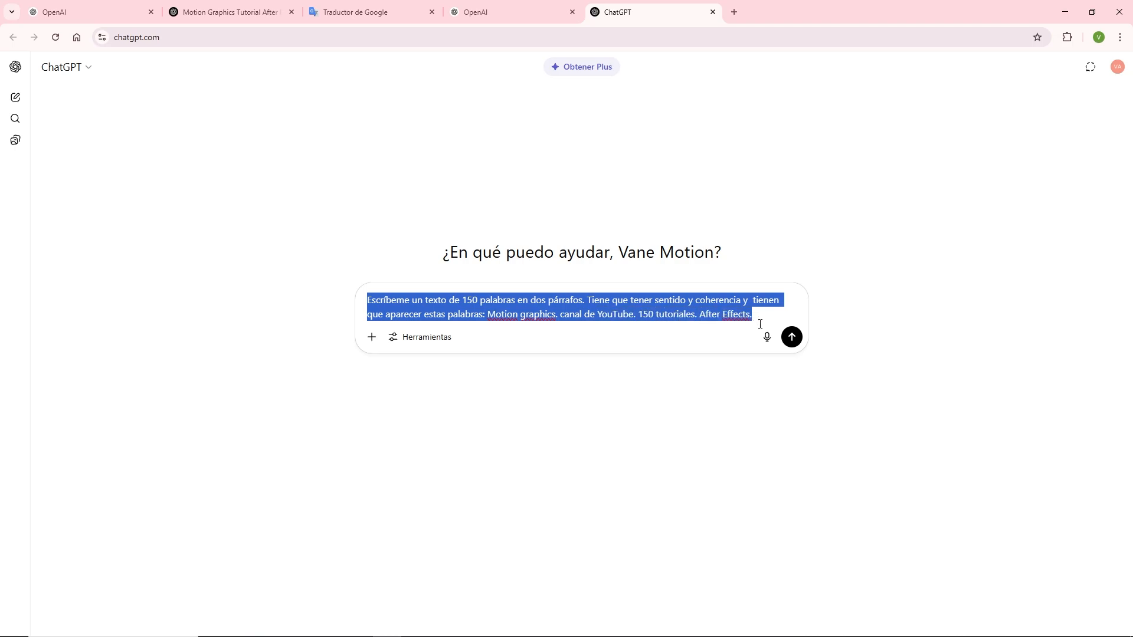
click(794, 344)
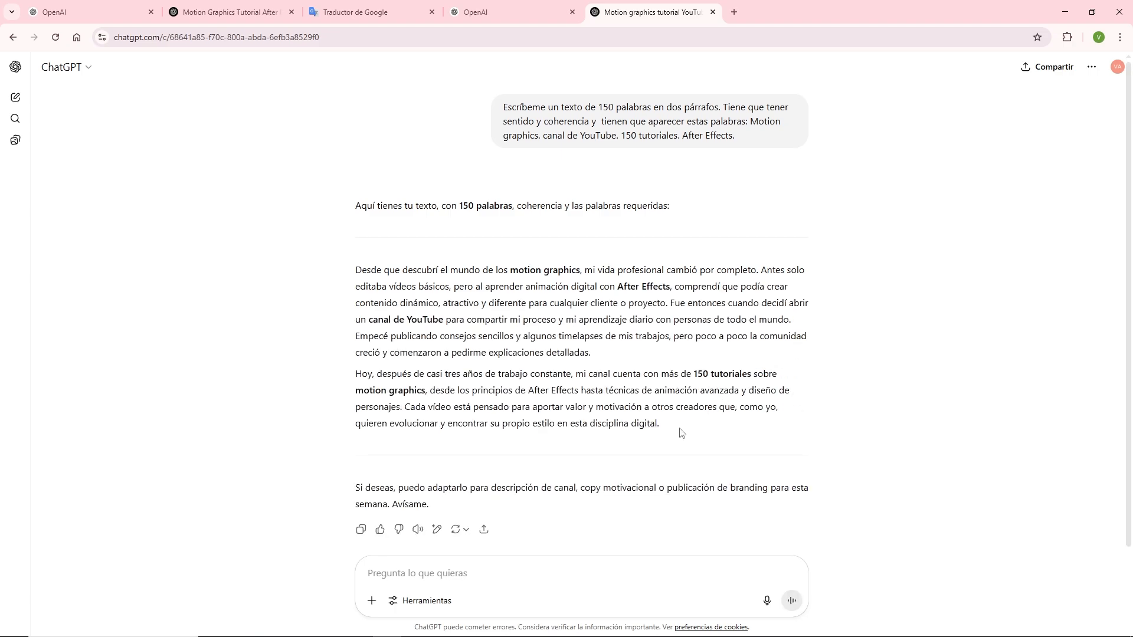
drag(679, 432, 348, 273)
key(ctrl+c)
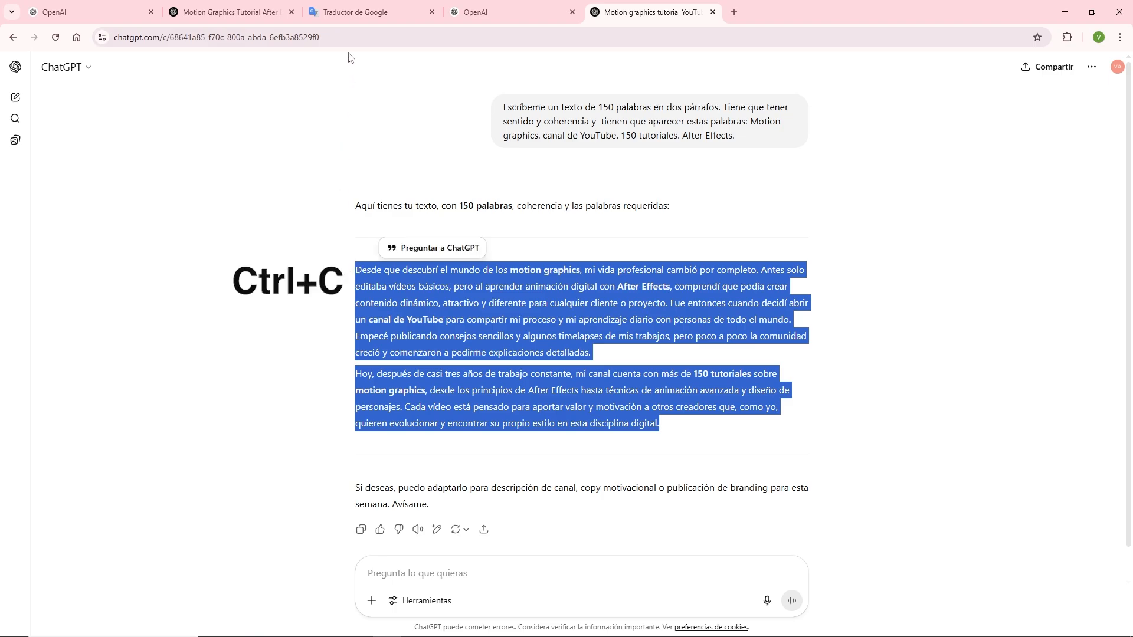
- Switch to Google Traductor and copy the full English text about digital animation and the YouTube channel
click(350, 11)
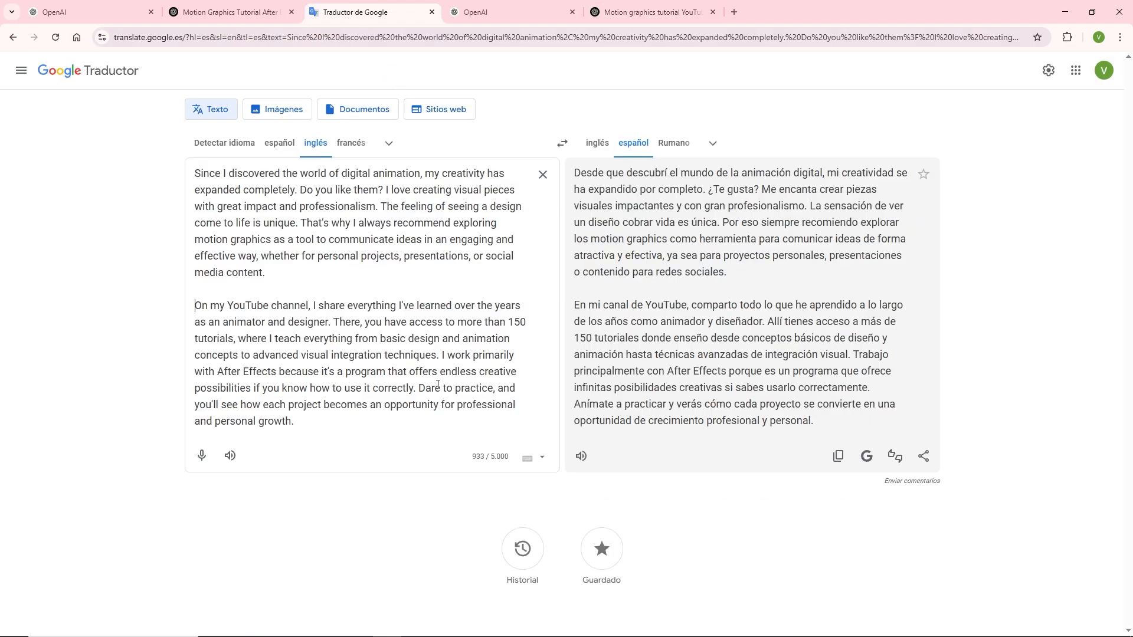
drag(328, 426, 174, 181)
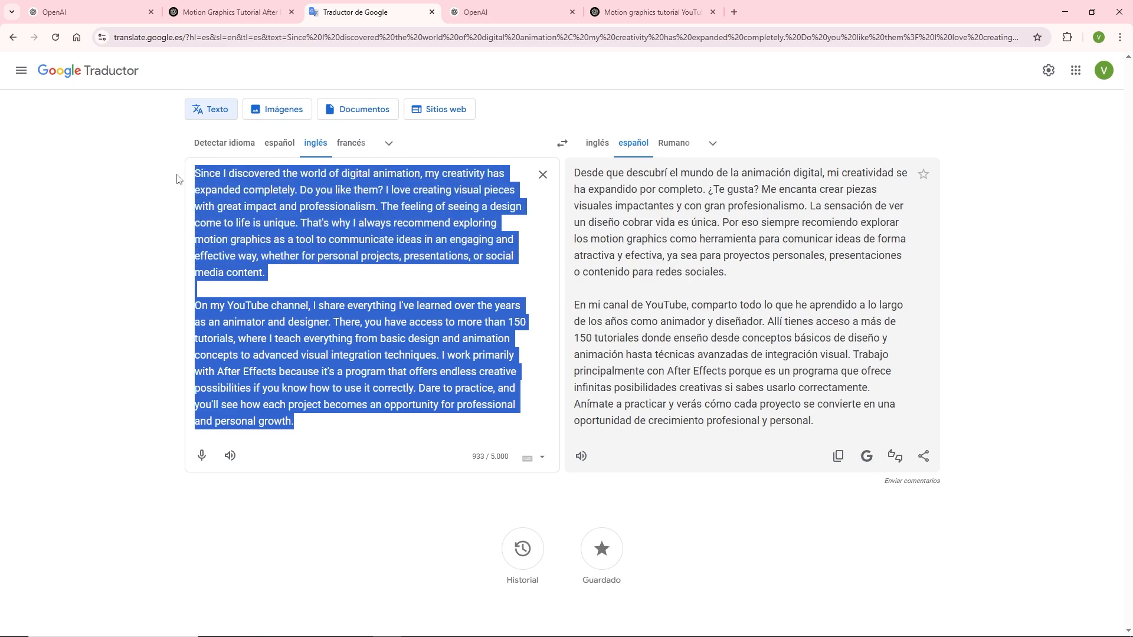
right_click(275, 201)
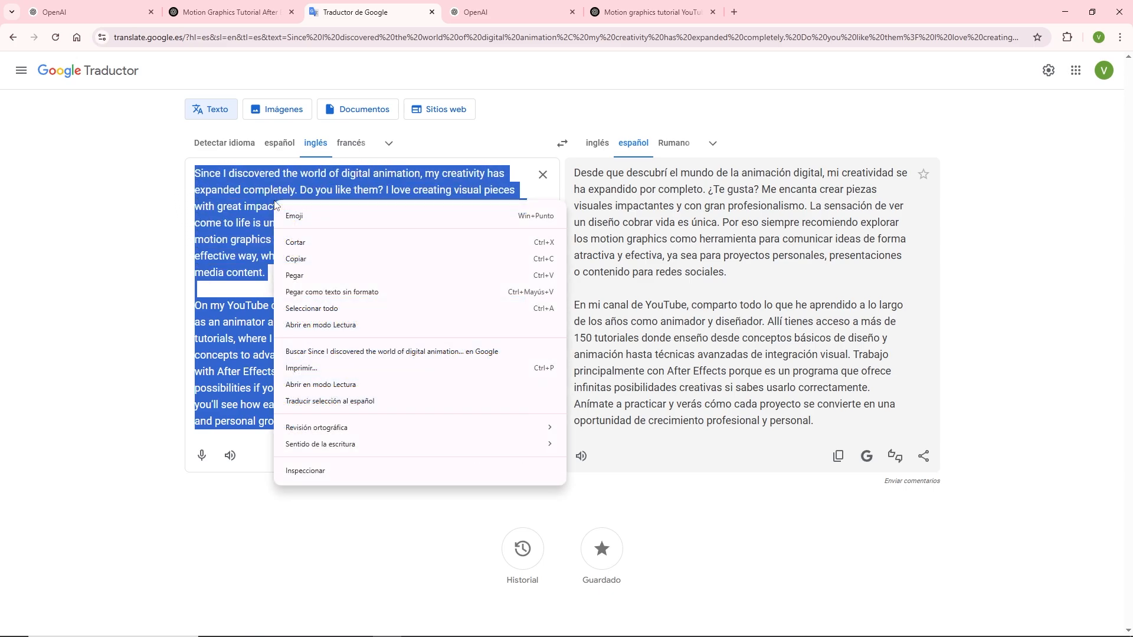
click(307, 257)
- Switch to the project's Assets folder and open the Paper texture image with Adobe Photoshop 2025
key(alt+Tab)
key(alt+Tab)
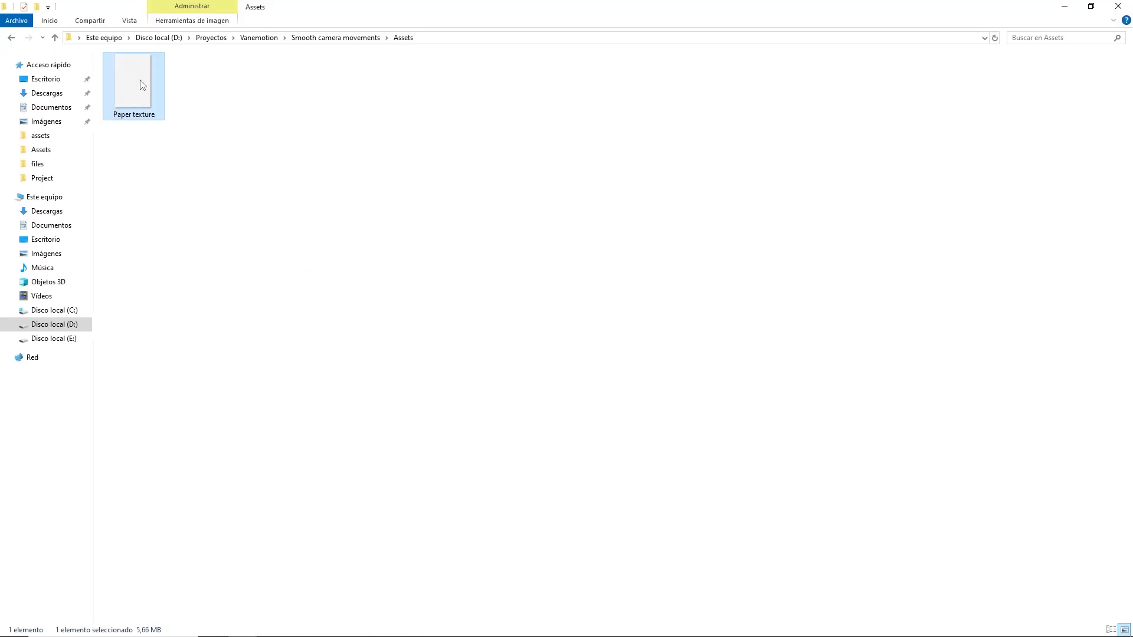
right_click(141, 81)
mouse_move(291, 271)
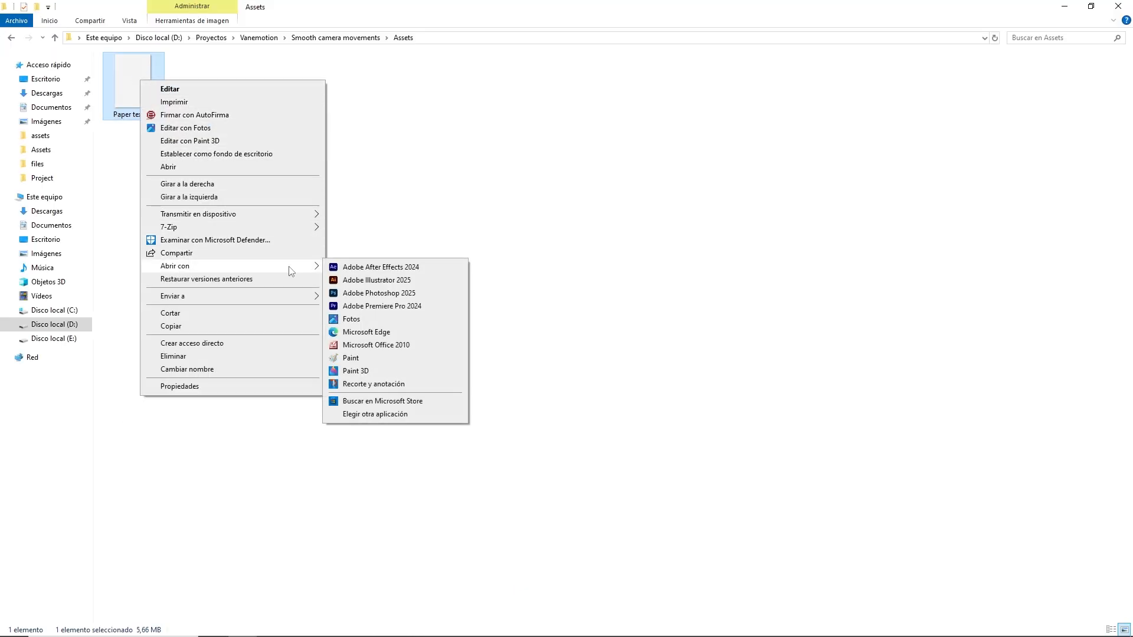
click(347, 293)
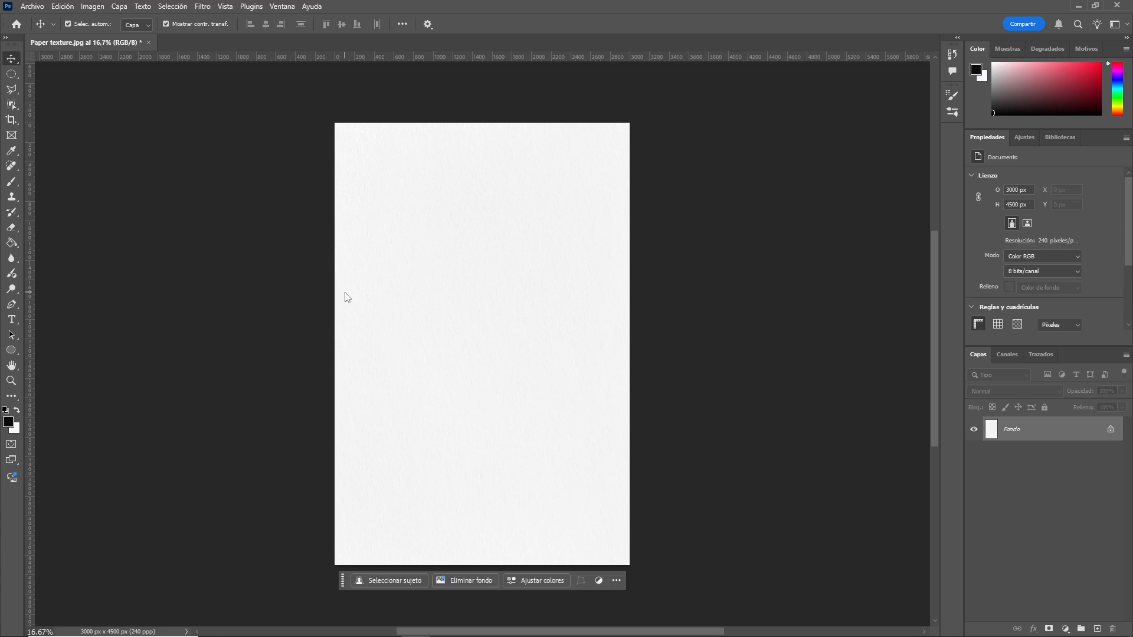
- Unlock the background layer and double the canvas width by setting it to 3000*2 pixels
click(1111, 431)
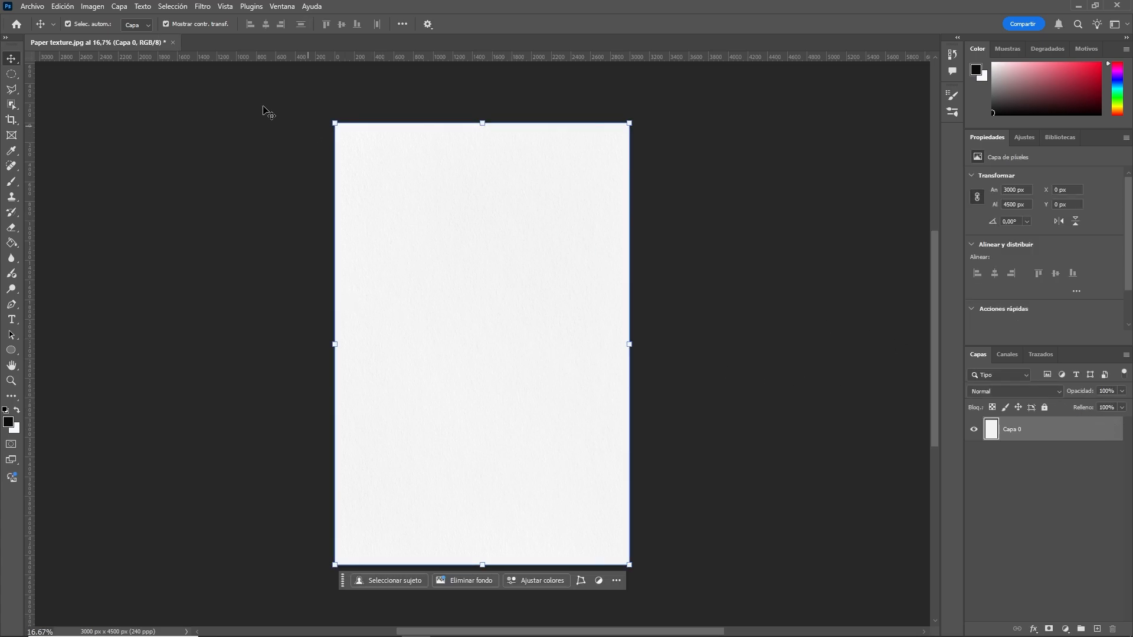
click(92, 6)
click(170, 107)
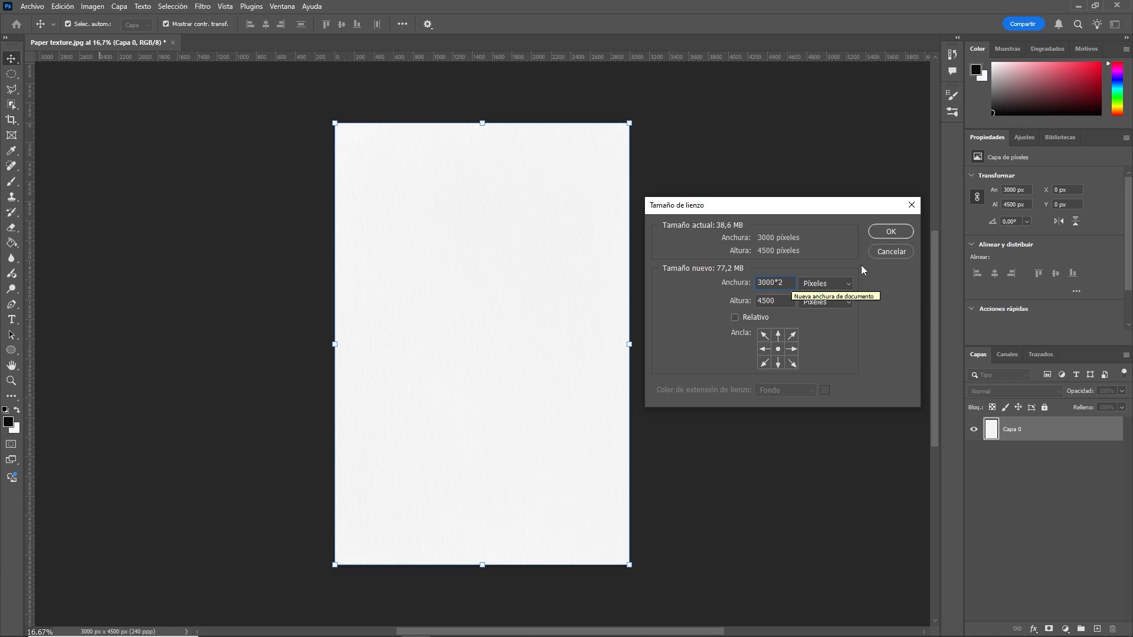
click(879, 236)
- Fill the widened canvas with the paper texture and a duplicate placed side by side, and merge both layers into one
drag(824, 217, 656, 206)
drag(552, 211, 698, 210)
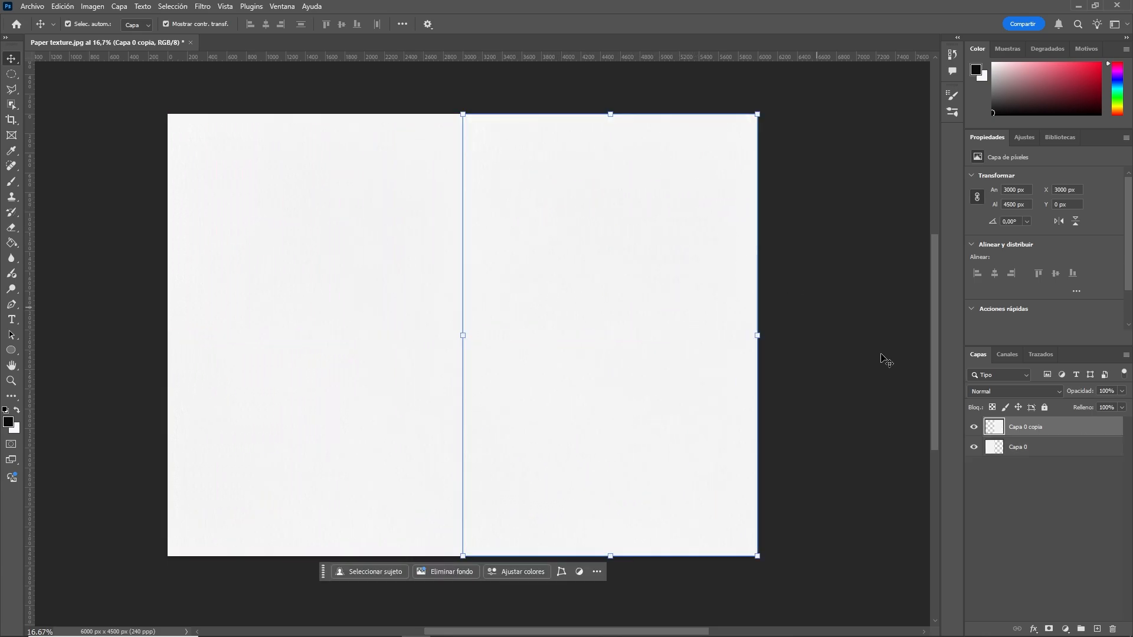
shift+click(1038, 447)
right_click(1020, 426)
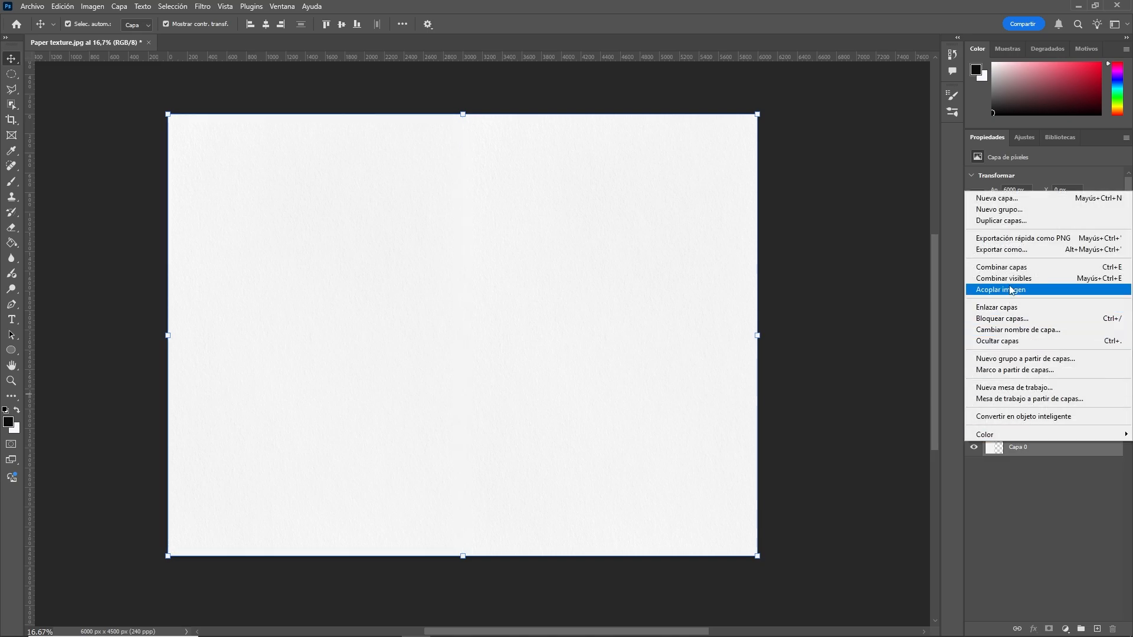
click(1014, 266)
drag(594, 234, 622, 246)
click(138, 173)
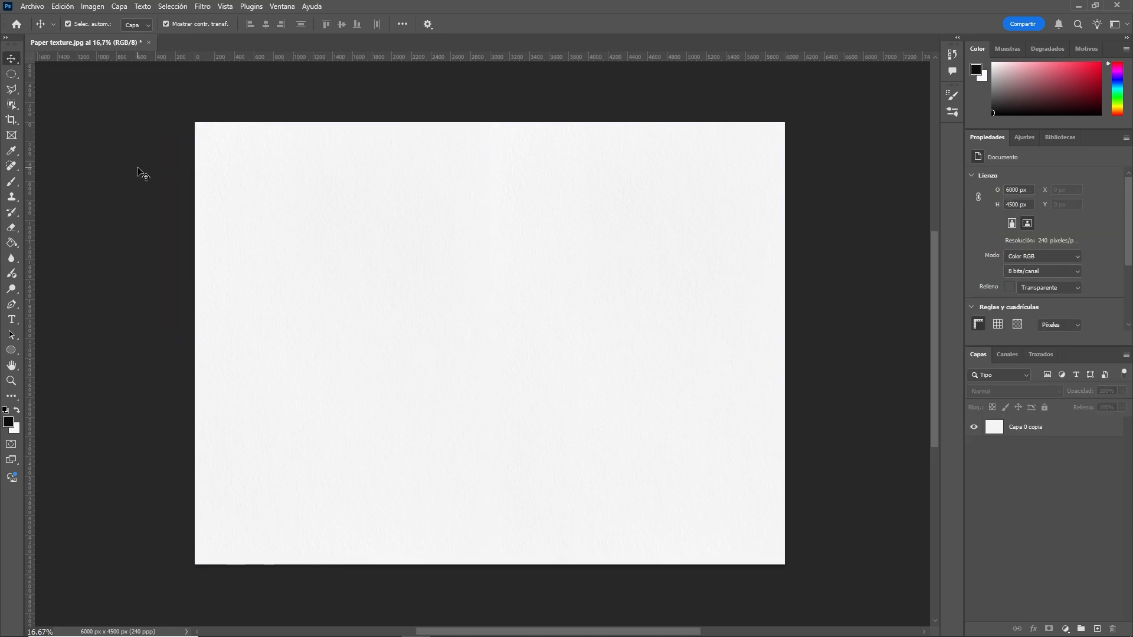
- Create a paragraph text box covering most of the paper in the Typewriter font and paste the English text into it
click(12, 320)
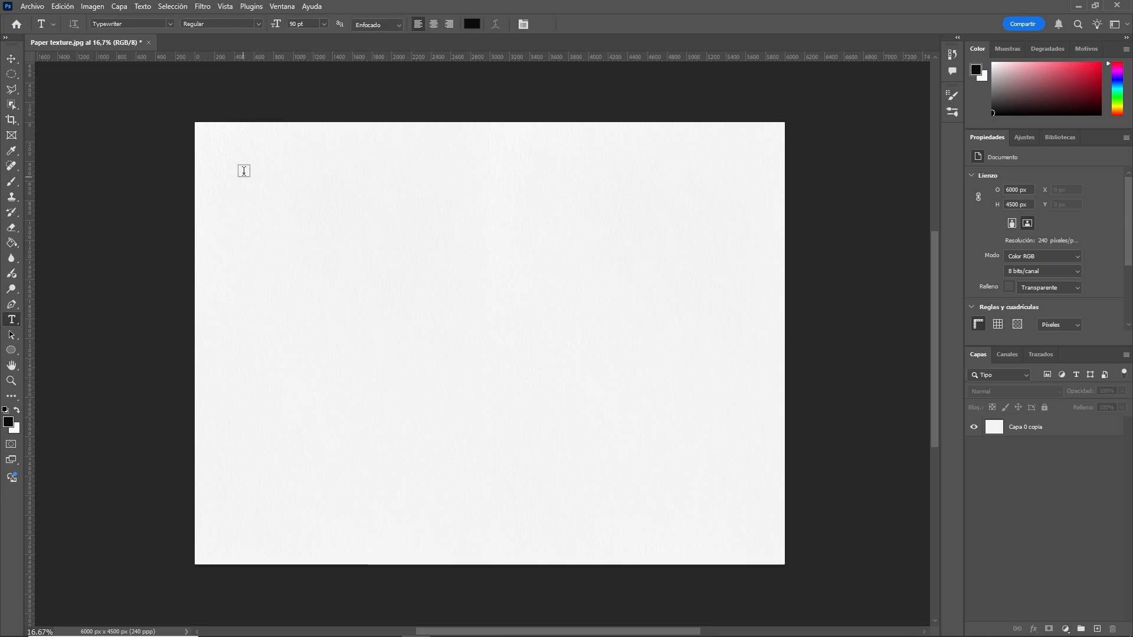
drag(349, 281, 745, 513)
key(ctrl+v)
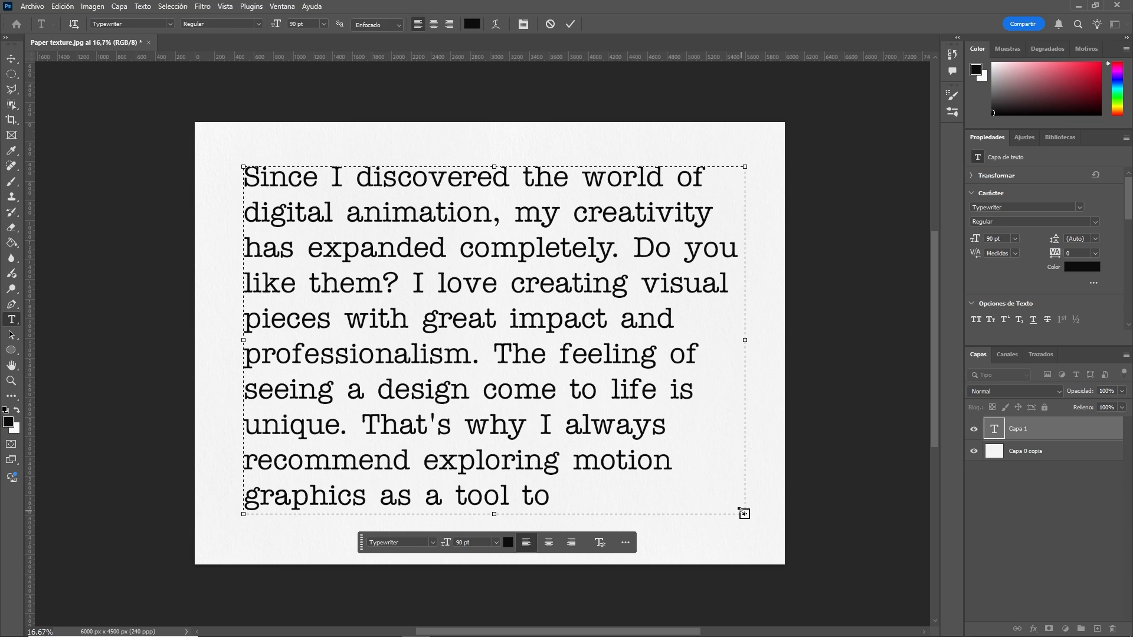
- Set the font size of all the pasted text to 33.75 pt
double_click(993, 431)
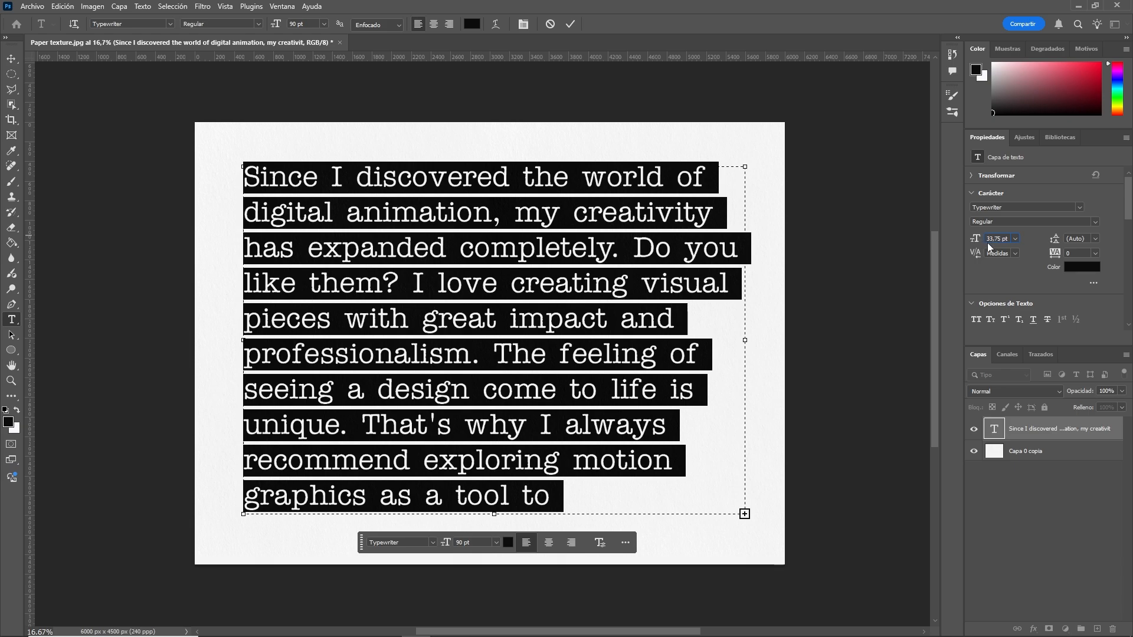
click(988, 242)
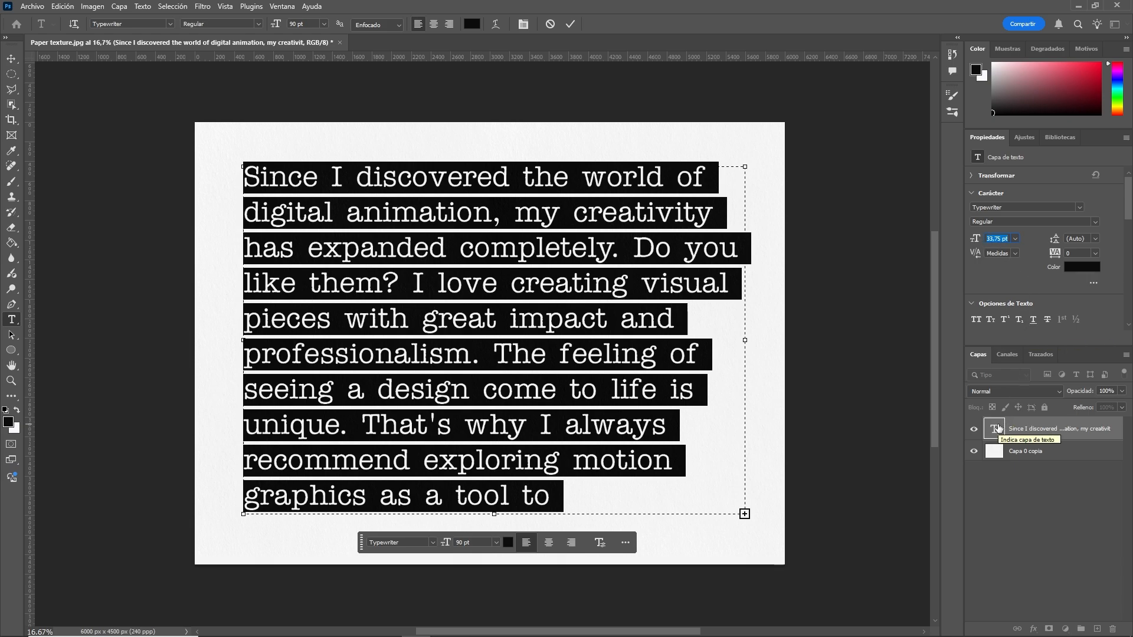
click(998, 429)
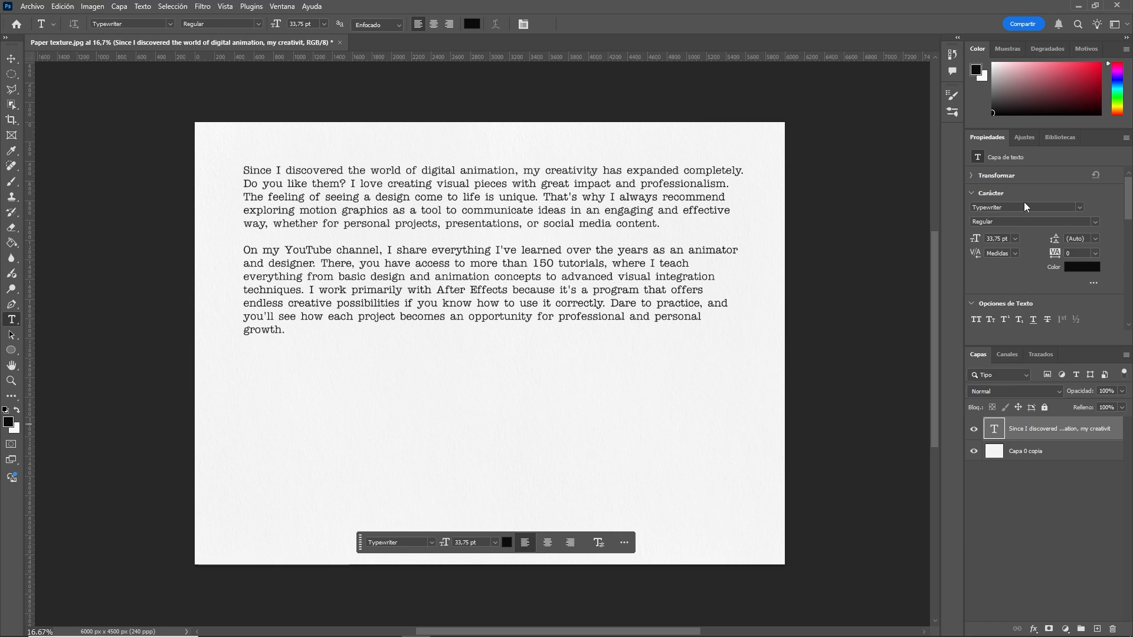
click(1019, 208)
- Narrow the text box from its right edge so the paragraphs rewrap, and commit the text edit
double_click(993, 430)
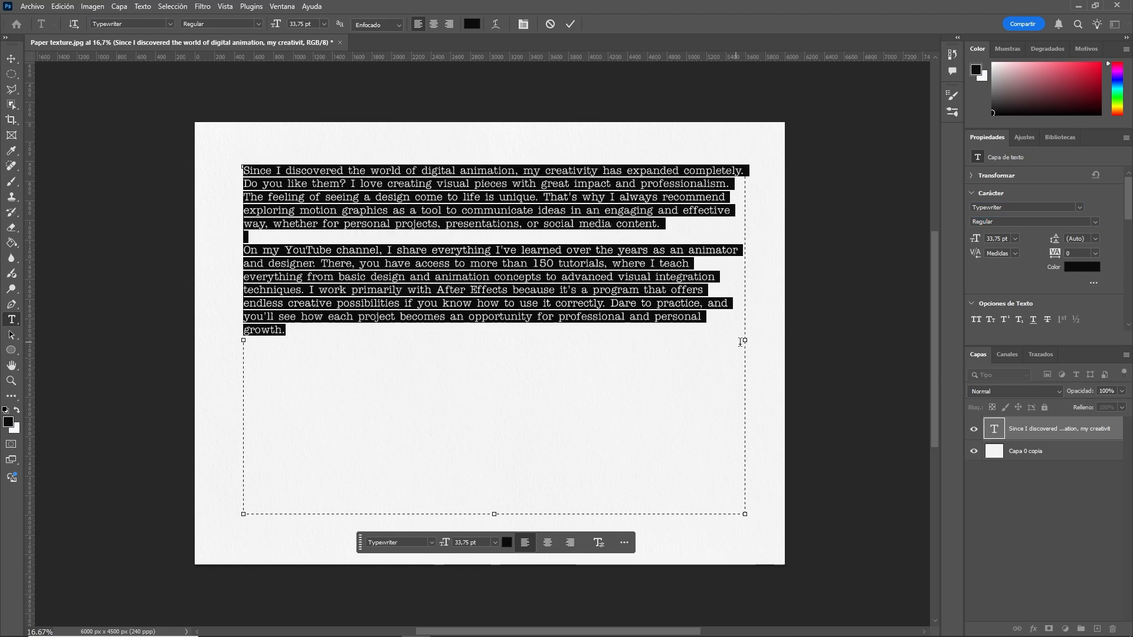
drag(741, 342, 698, 342)
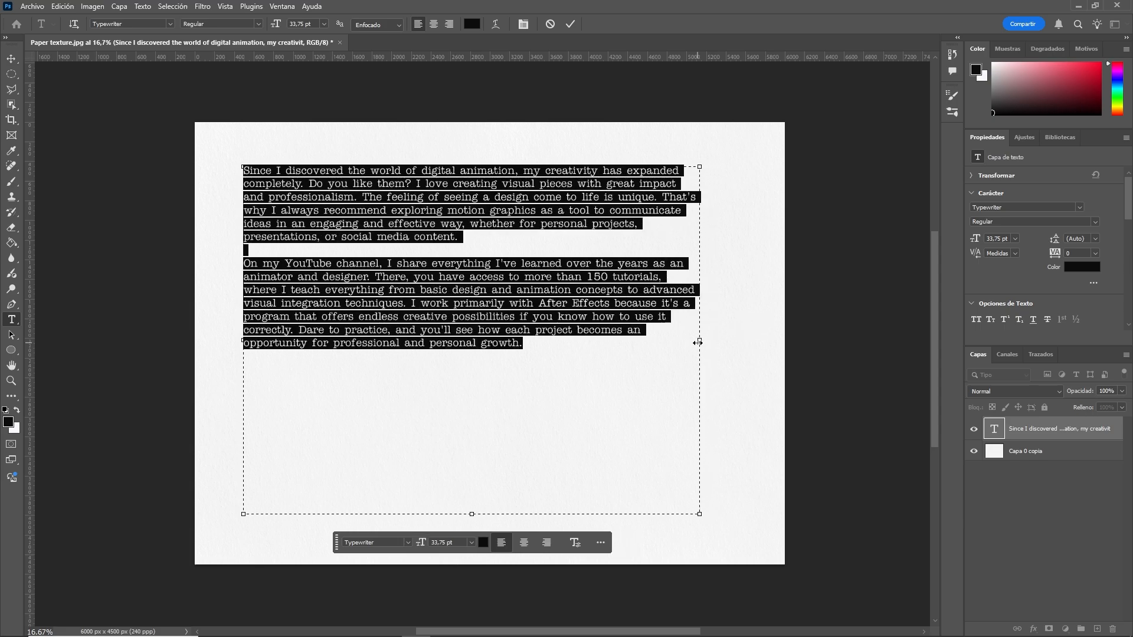
click(570, 23)
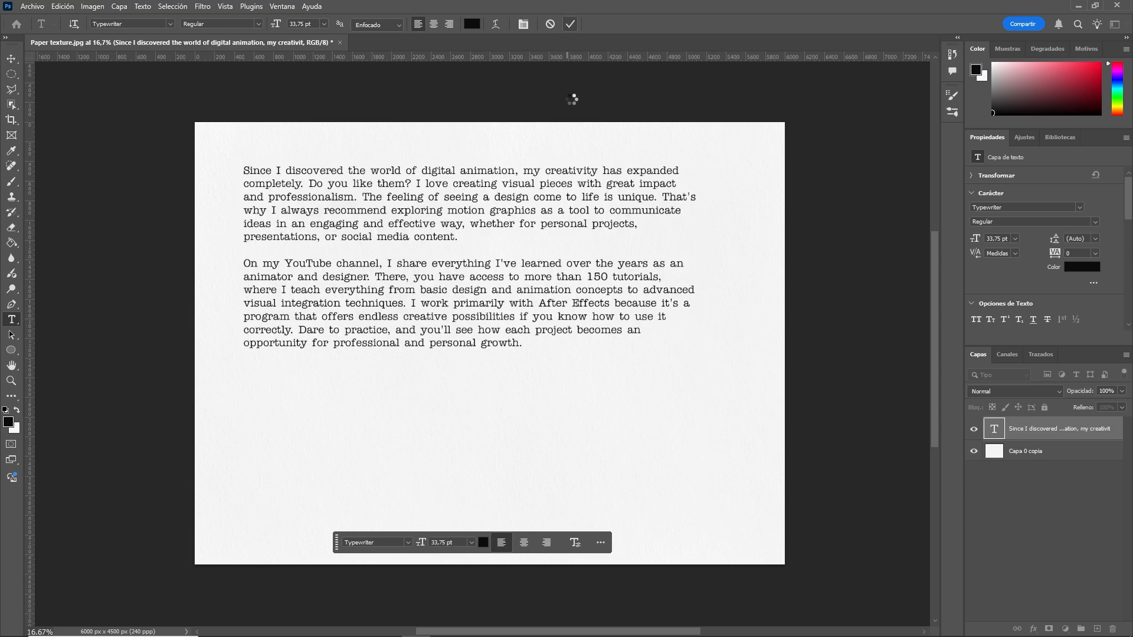
- Move the text box to the centre of the page at X 3000 px, Y 2250 px
click(11, 58)
key(ctrl+t)
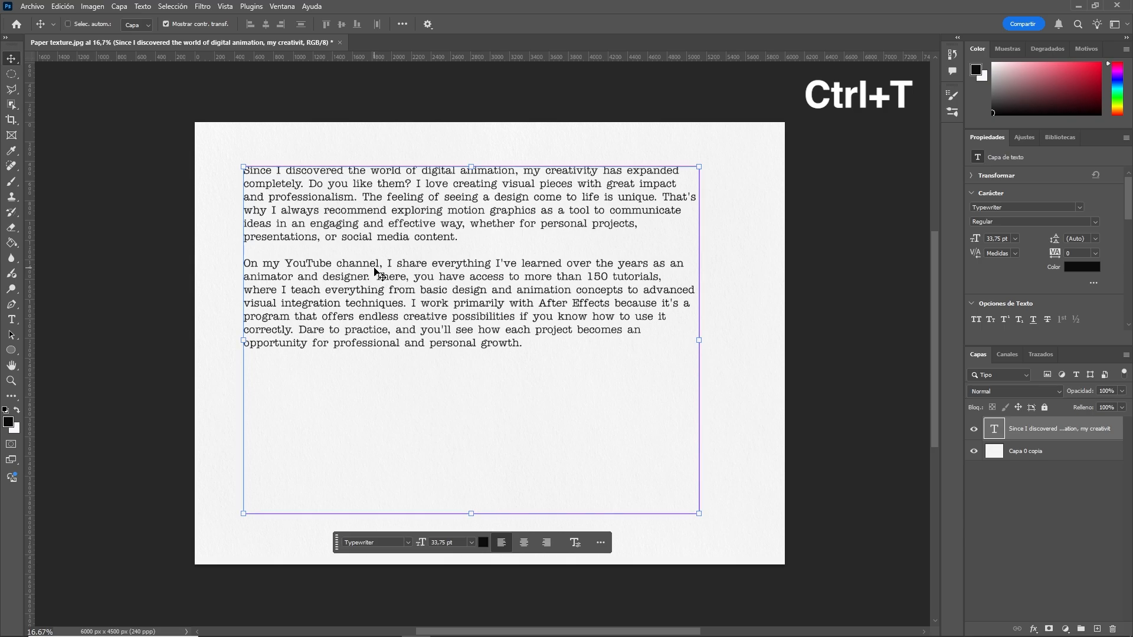
drag(437, 217, 457, 218)
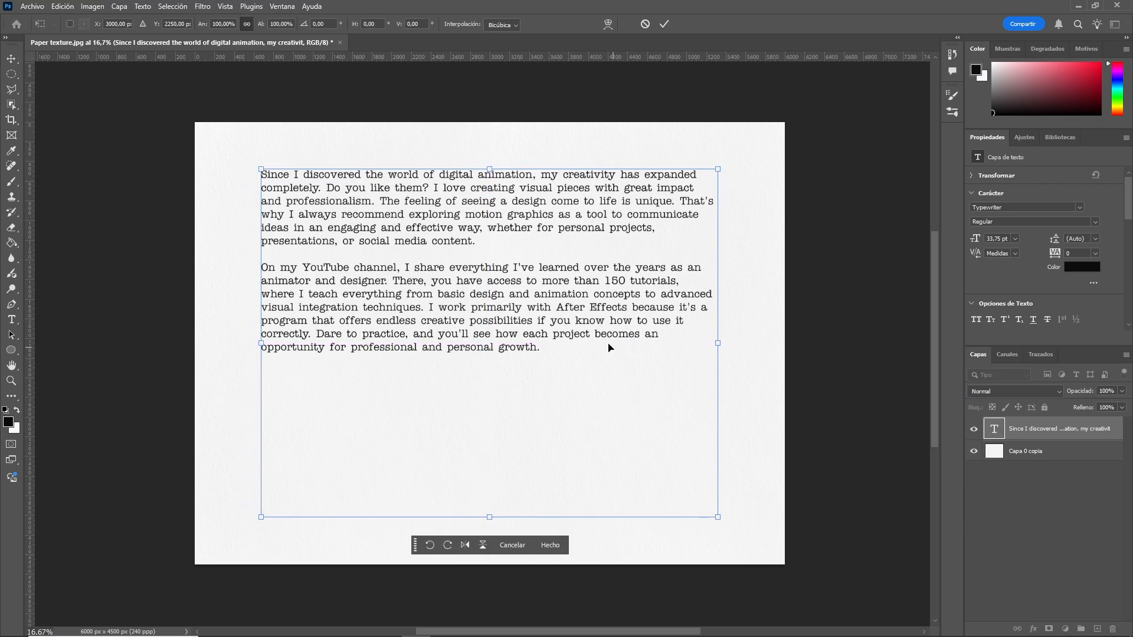
key(Return)
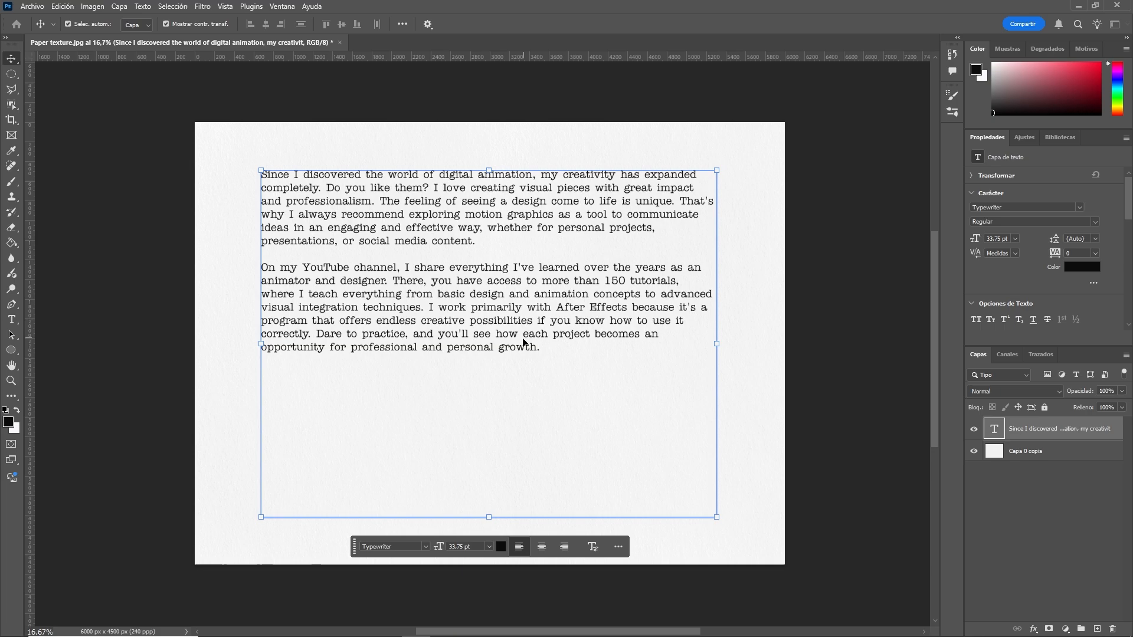
- Copy the paragraph starting "On my YouTube channel" and paste it above the first paragraph, separated by a blank line
double_click(994, 429)
drag(539, 347, 260, 265)
key(ctrl+c)
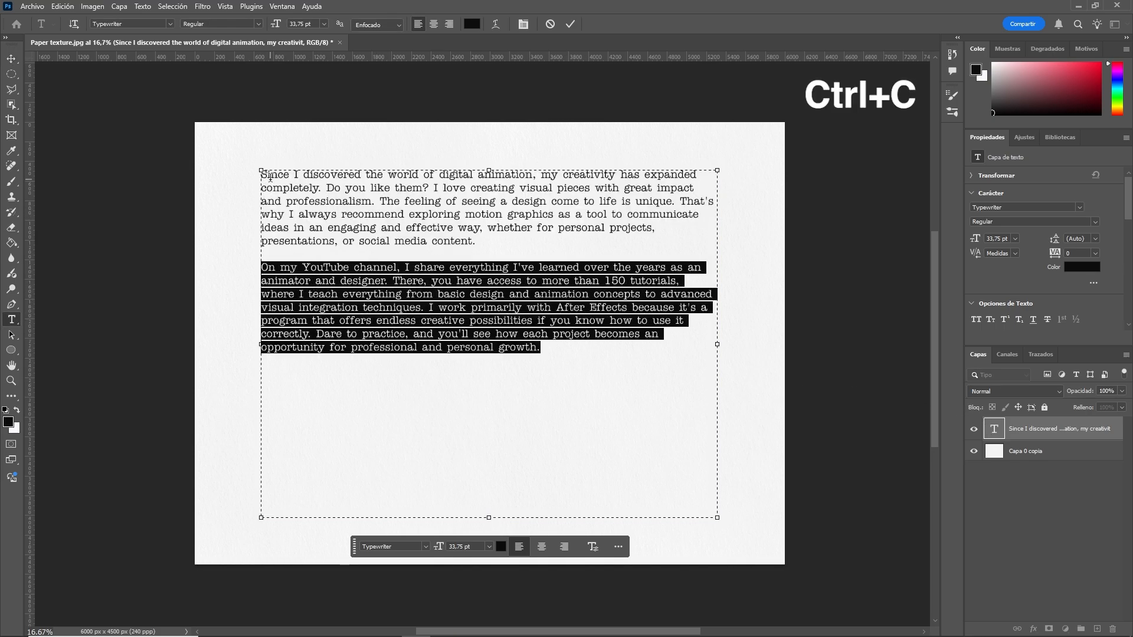
click(270, 177)
key(Return)
key(Return)
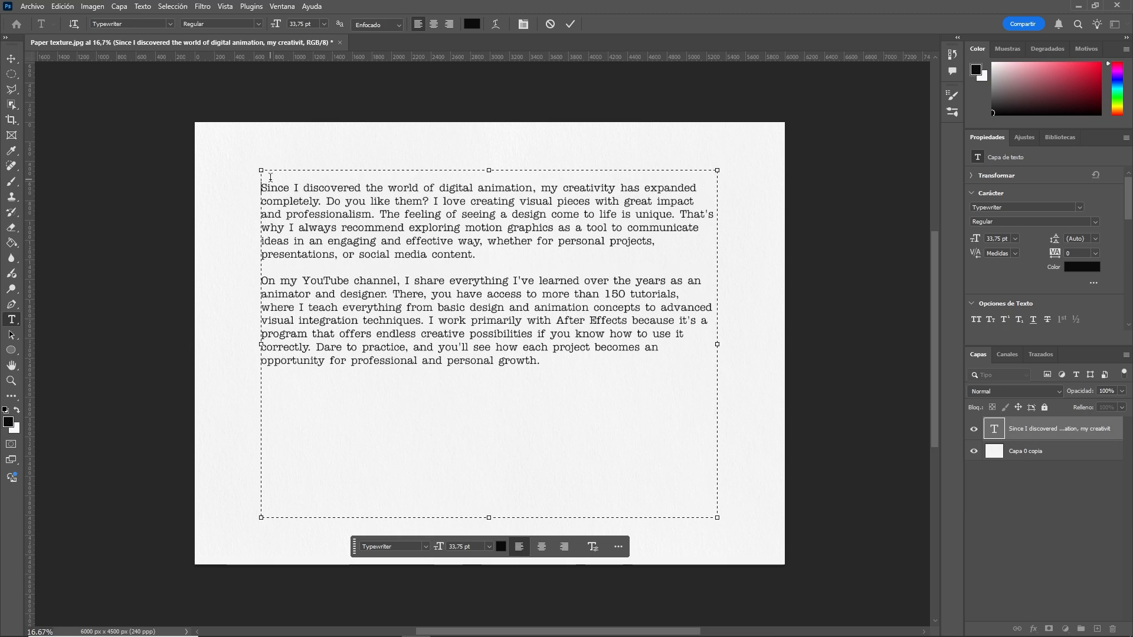
key(ctrl+v)
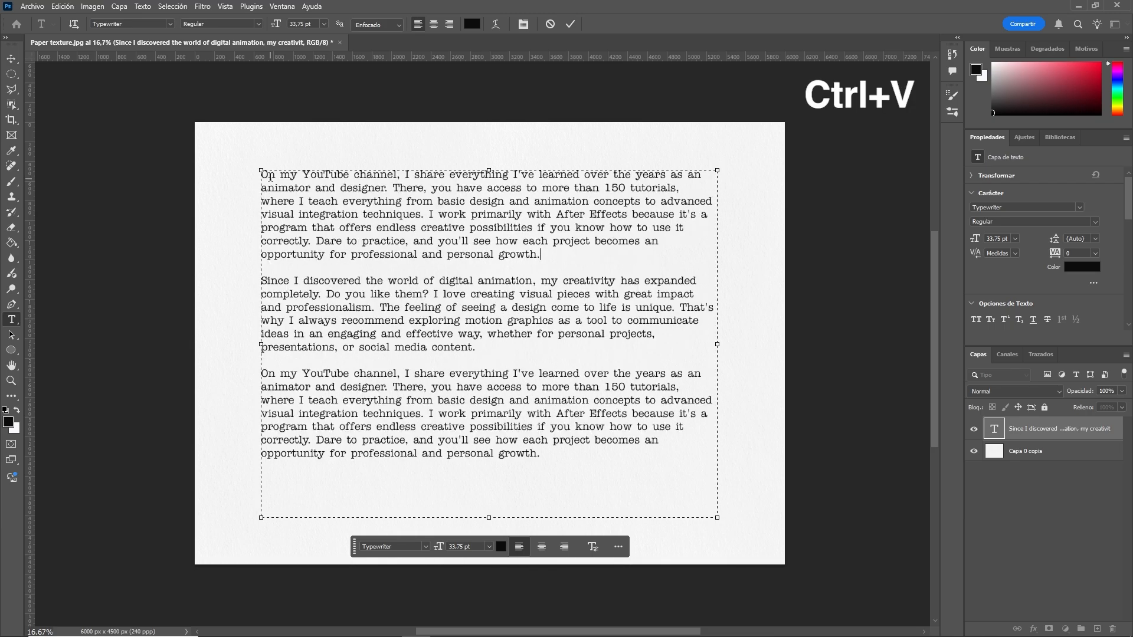
- Copy the paragraph starting "Since I discovered", paste it below the last paragraph, and extend the text box downward to fit all the text
drag(477, 350, 264, 282)
key(ctrl+c)
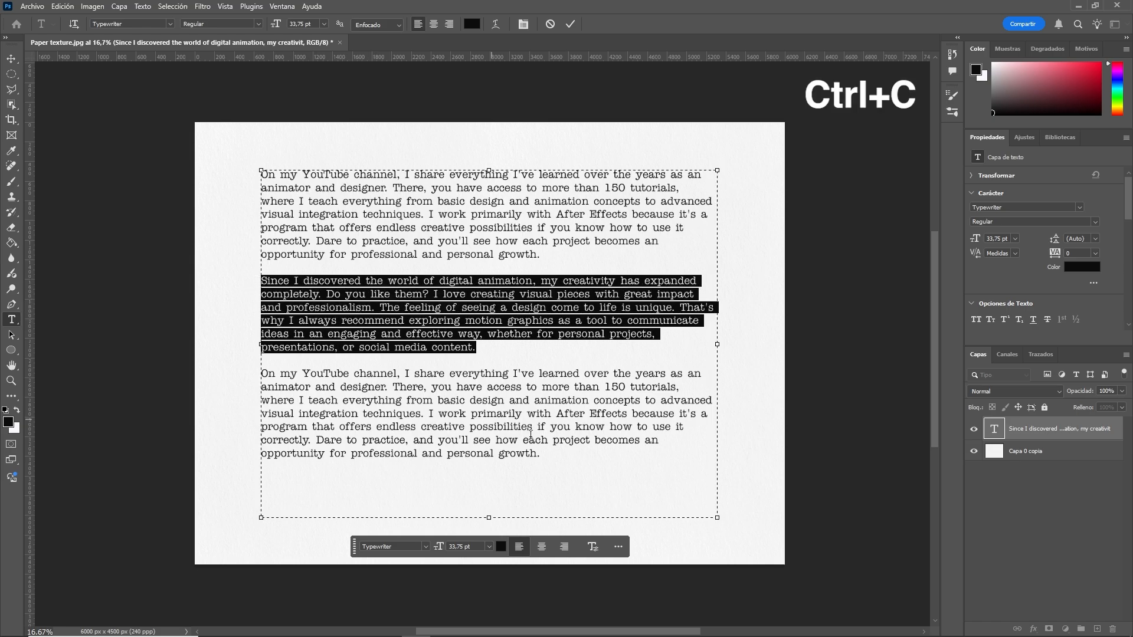
click(548, 453)
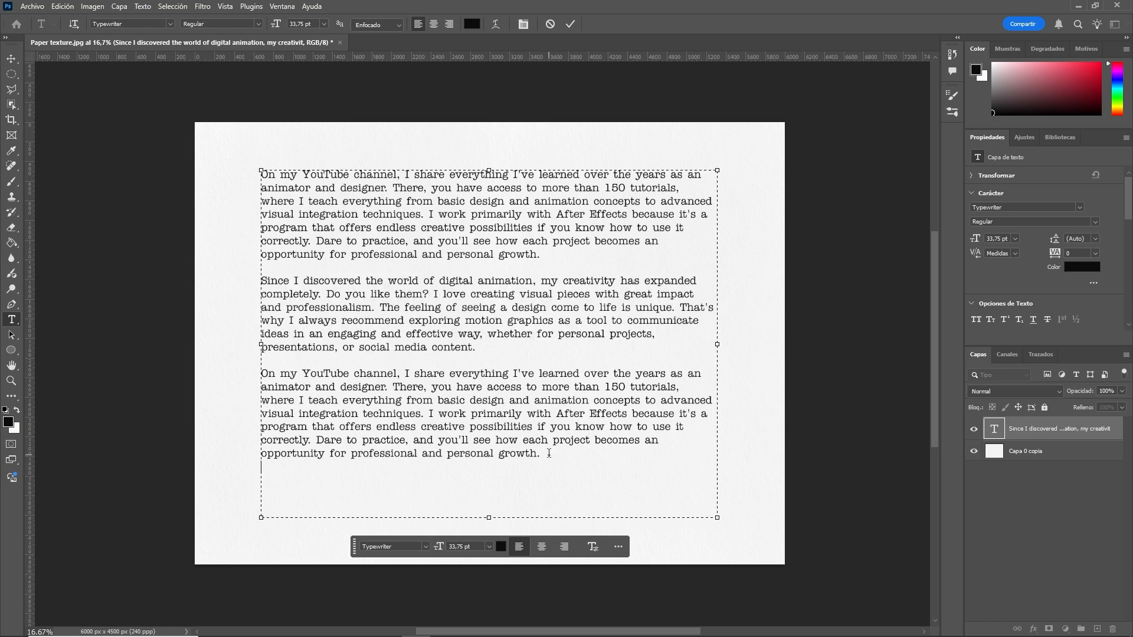
key(ctrl+v)
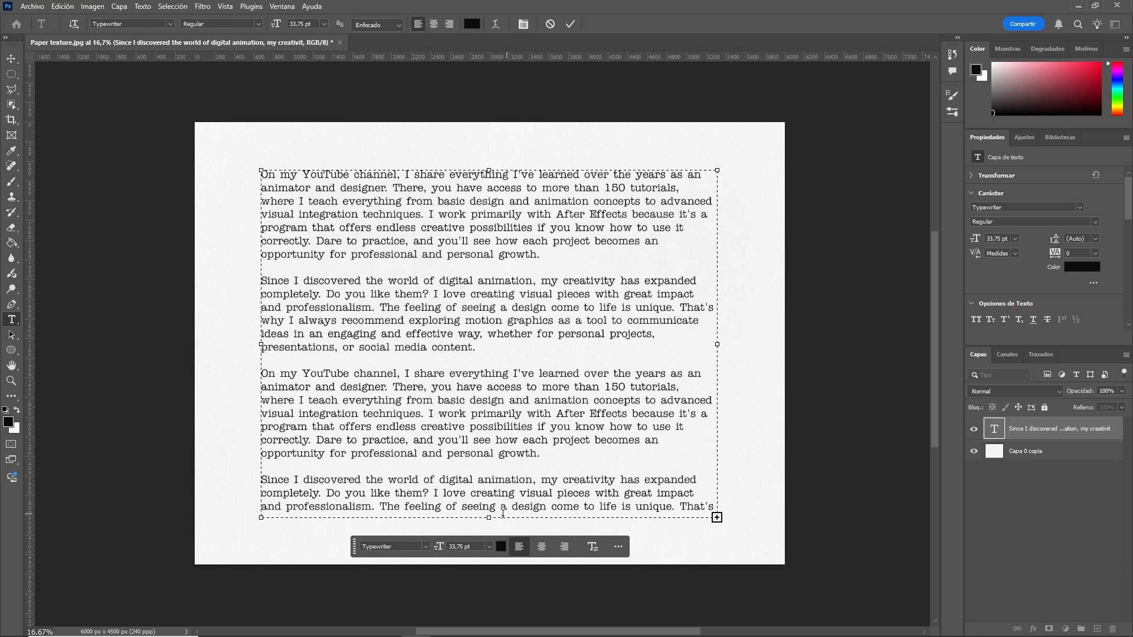
drag(489, 518, 489, 530)
drag(487, 539, 485, 552)
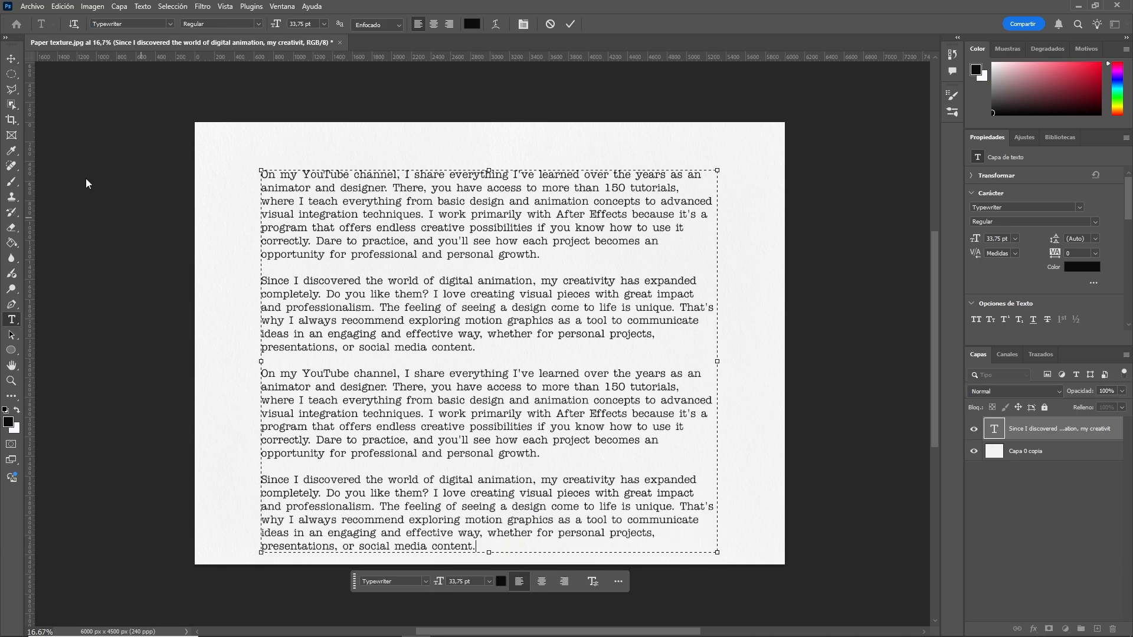
- Move the enlarged text block to the vertical centre of the page at X 3000 px, Y 2250 px and commit the transform
click(11, 59)
key(ctrl+t)
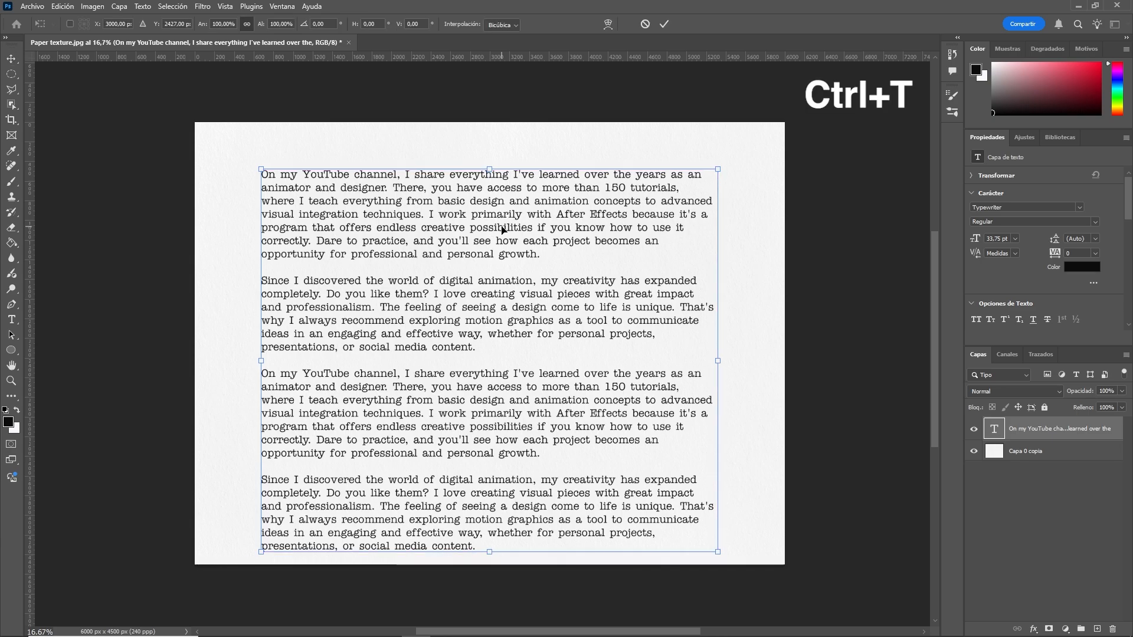
drag(504, 230, 501, 212)
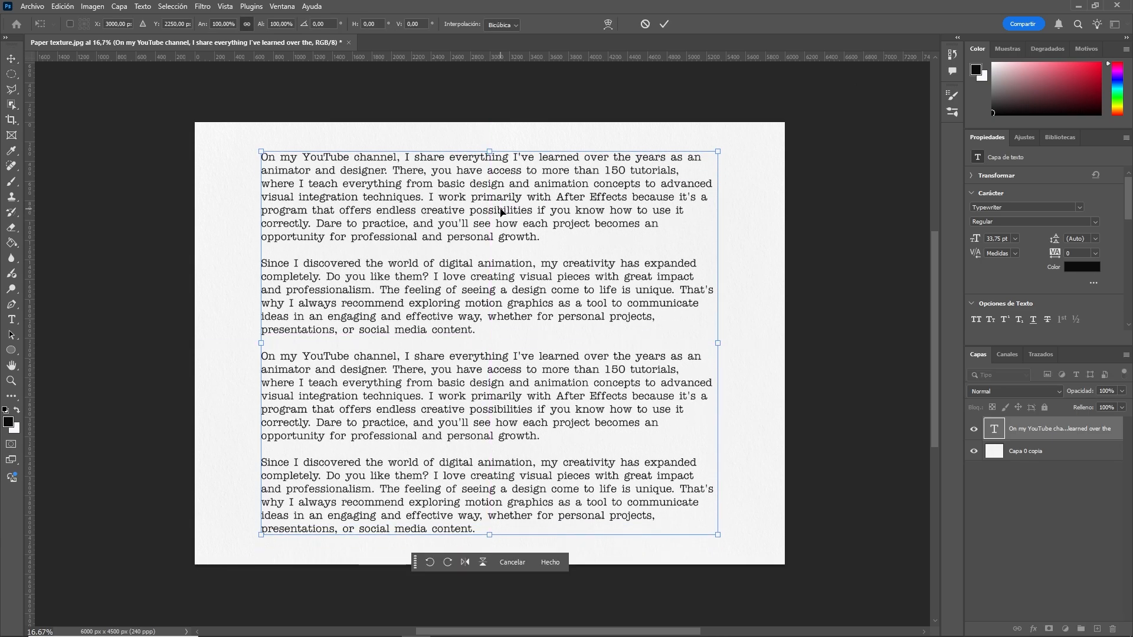
click(664, 24)
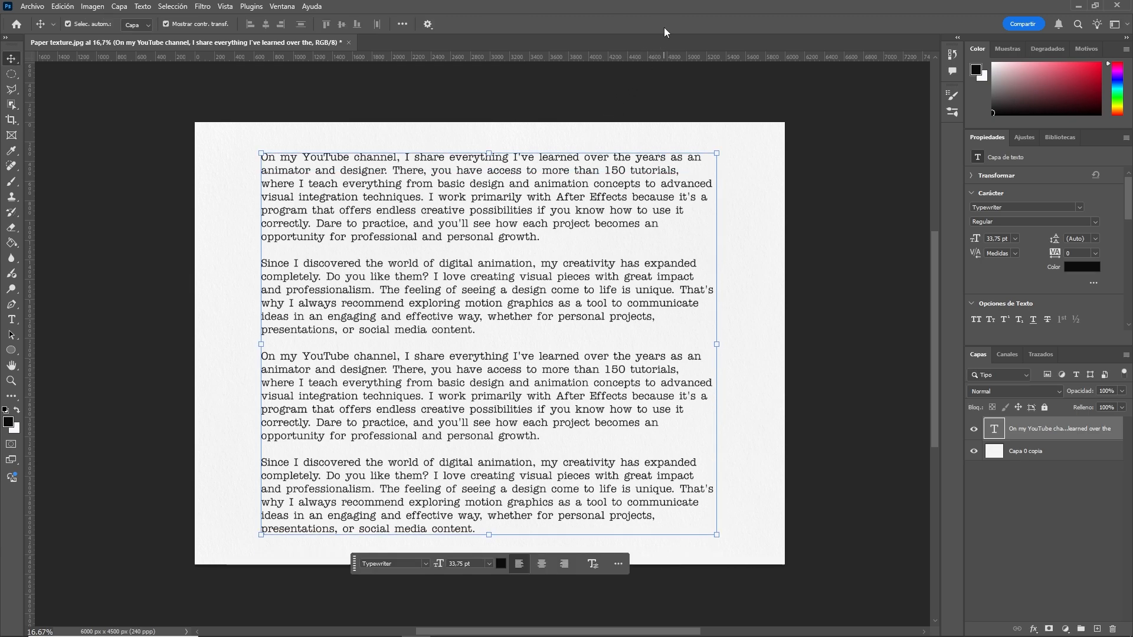
- Review the key phrases "motion graphics", "YouTube channel" and "After Effects" in the middle paragraphs, then leave text editing
double_click(532, 307)
drag(465, 305, 551, 306)
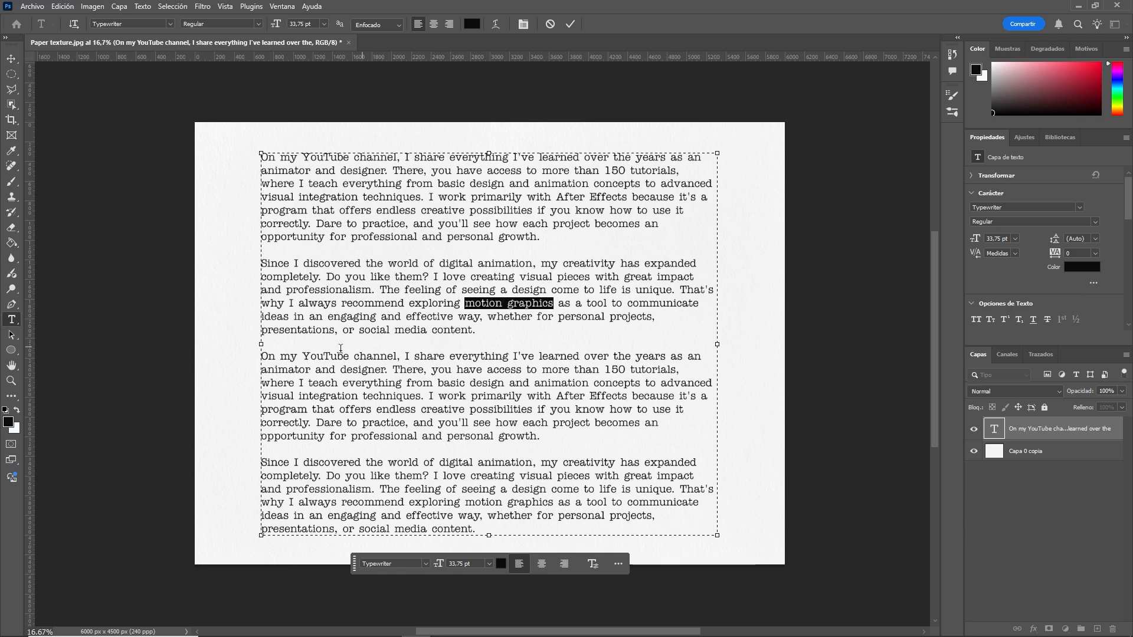
drag(303, 356, 397, 358)
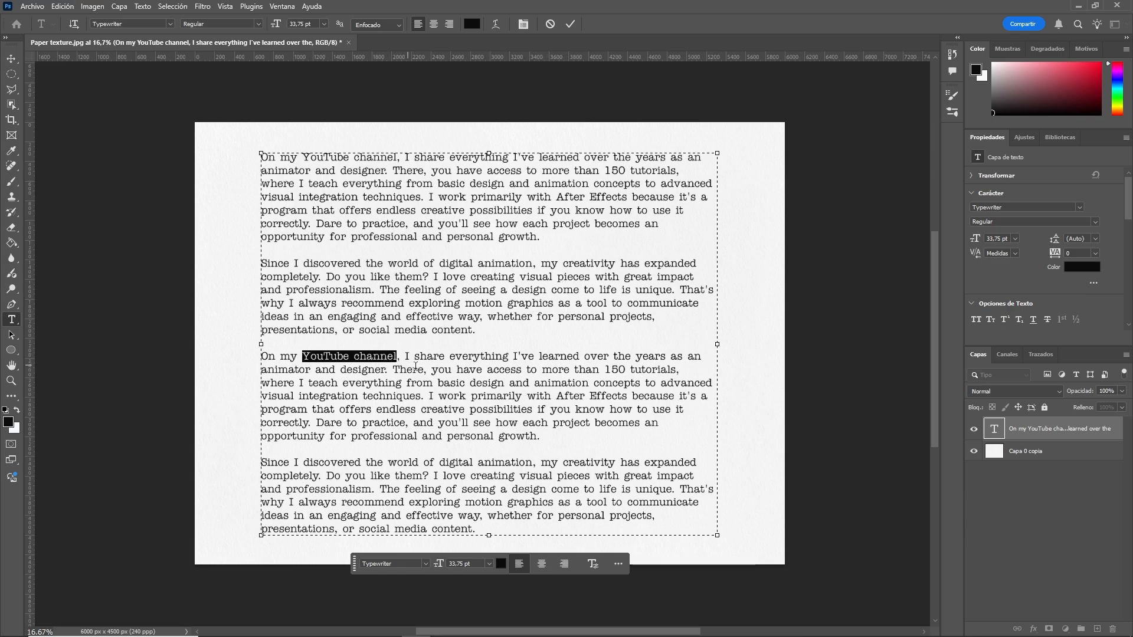
drag(603, 370, 558, 392)
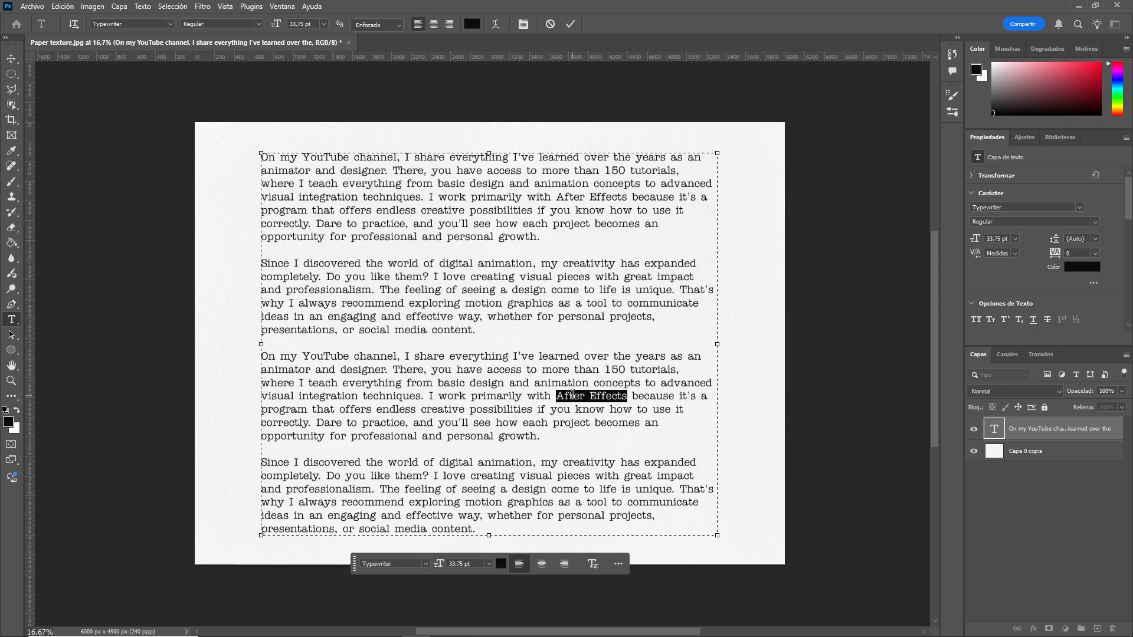
drag(551, 303, 466, 300)
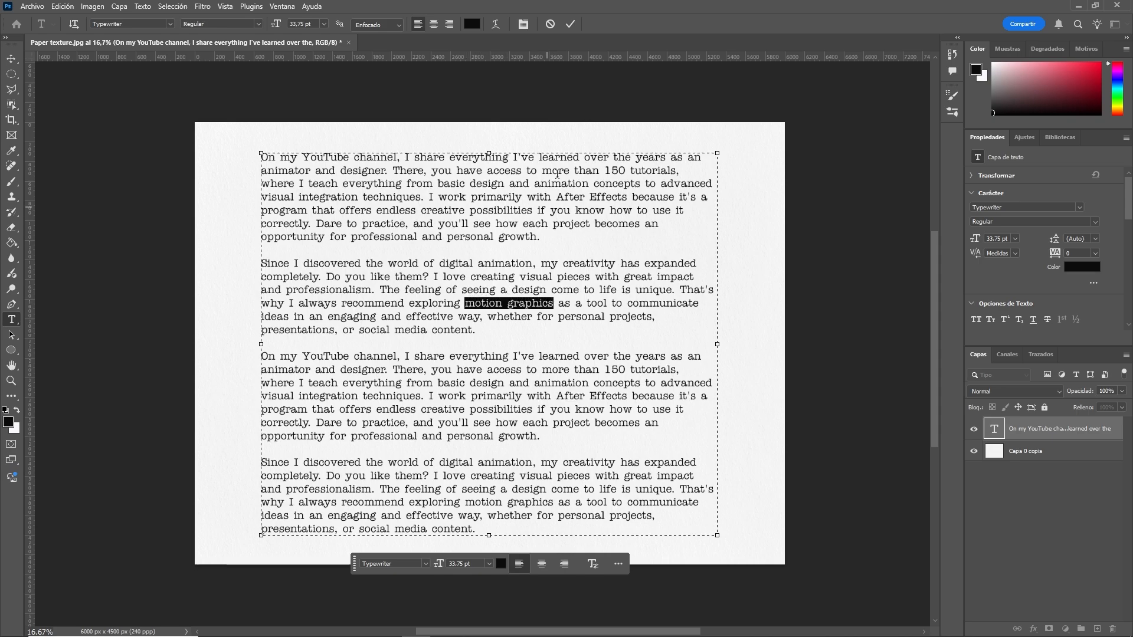
click(570, 24)
key(v)
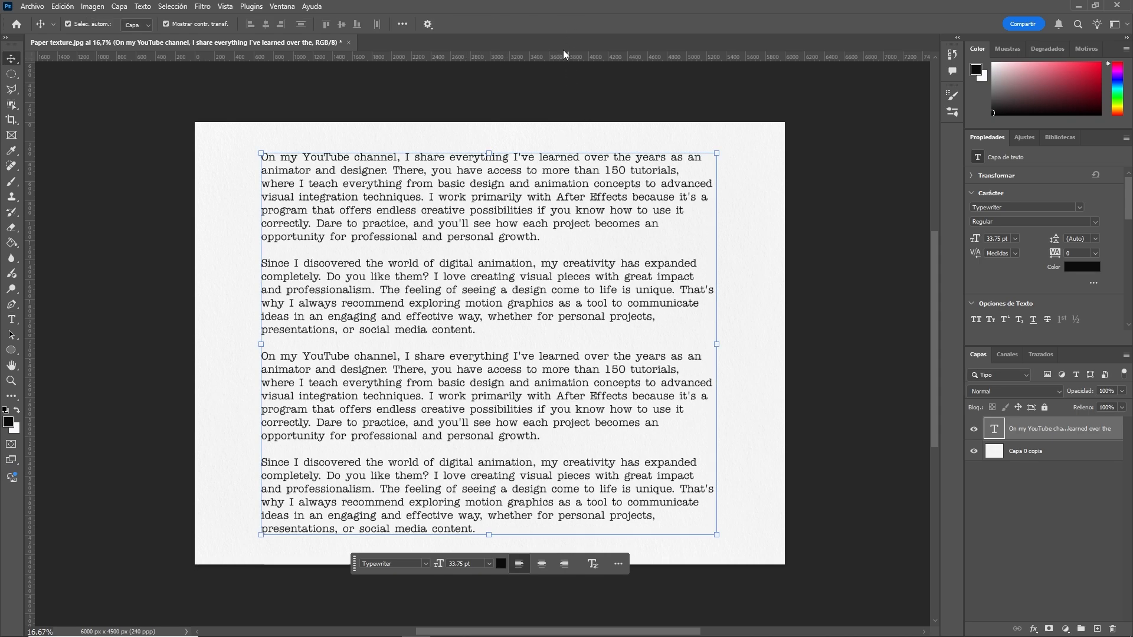
- Open the Export As settings for the page, choose PNG as the format and check the text in the preview
click(32, 6)
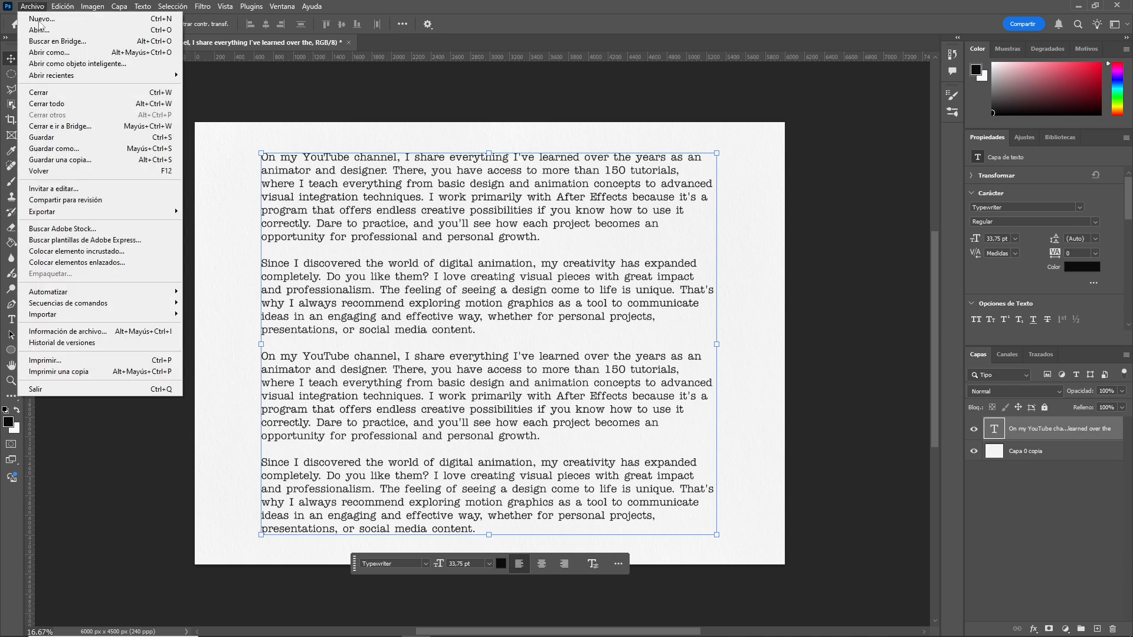
mouse_move(160, 214)
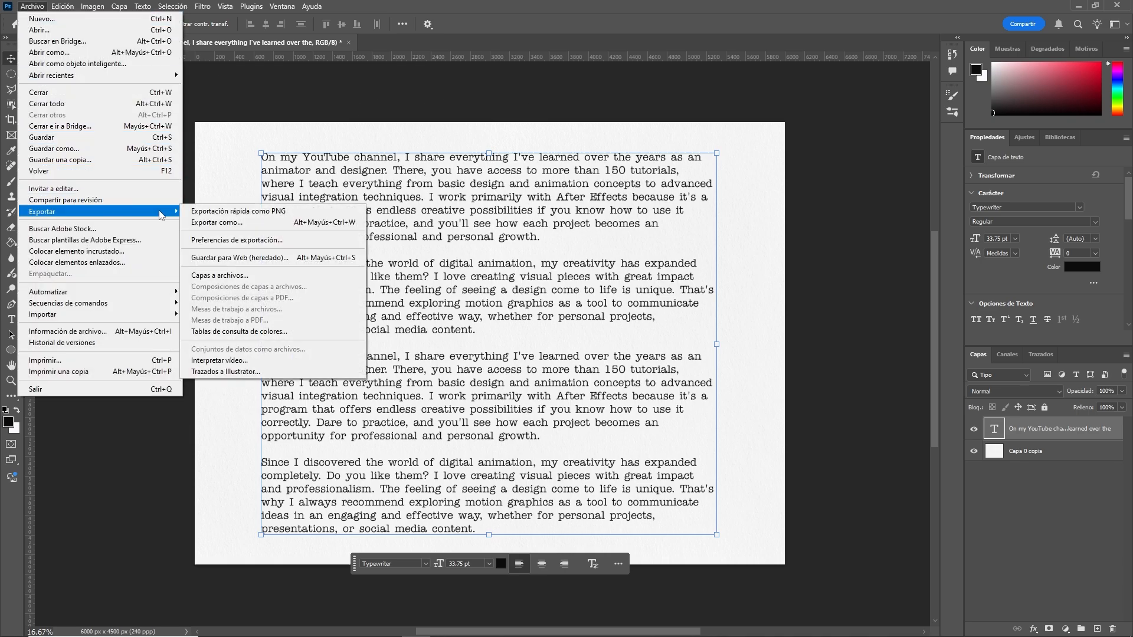
click(213, 223)
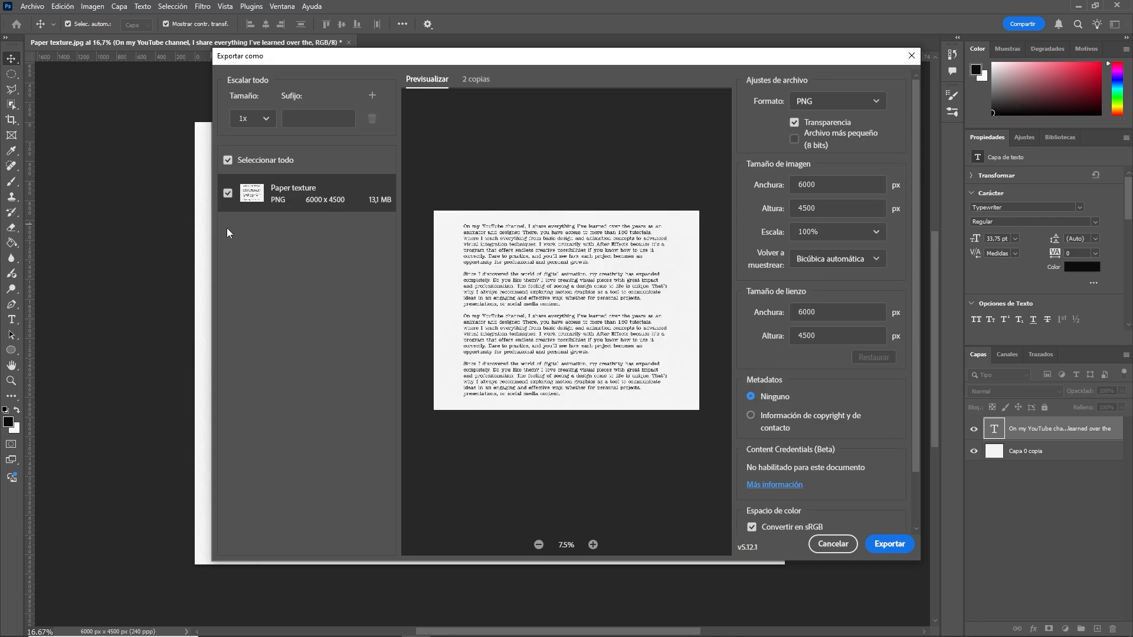
click(848, 101)
click(862, 118)
click(593, 545)
click(592, 545)
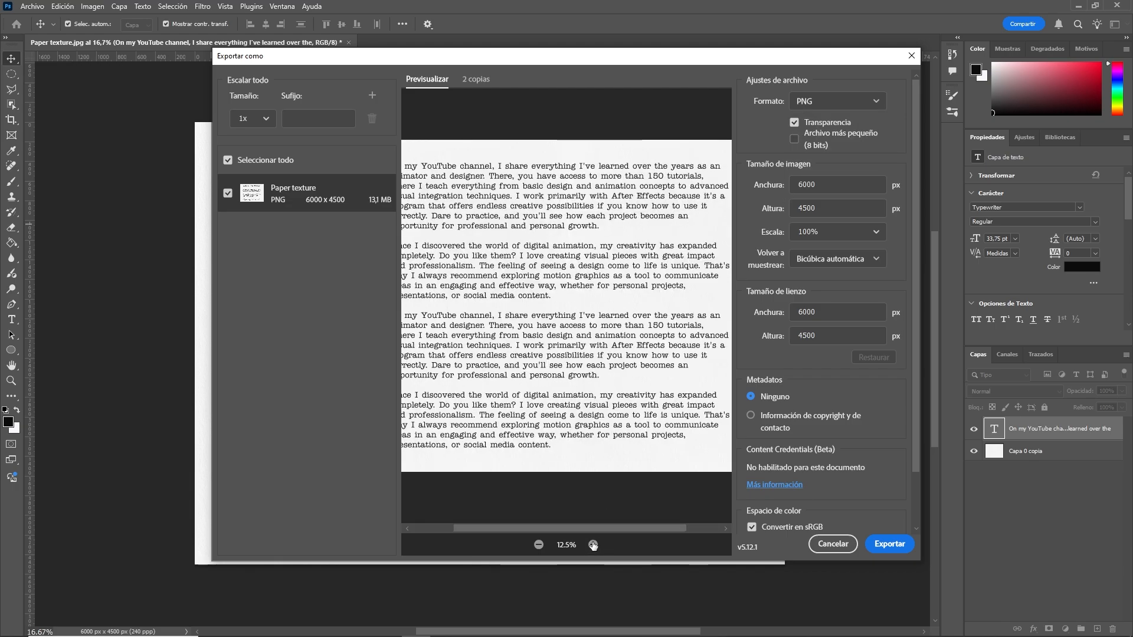
mouse_move(591, 531)
mouse_down()
mouse_move(563, 529)
mouse_move(618, 531)
mouse_move(600, 534)
mouse_up()
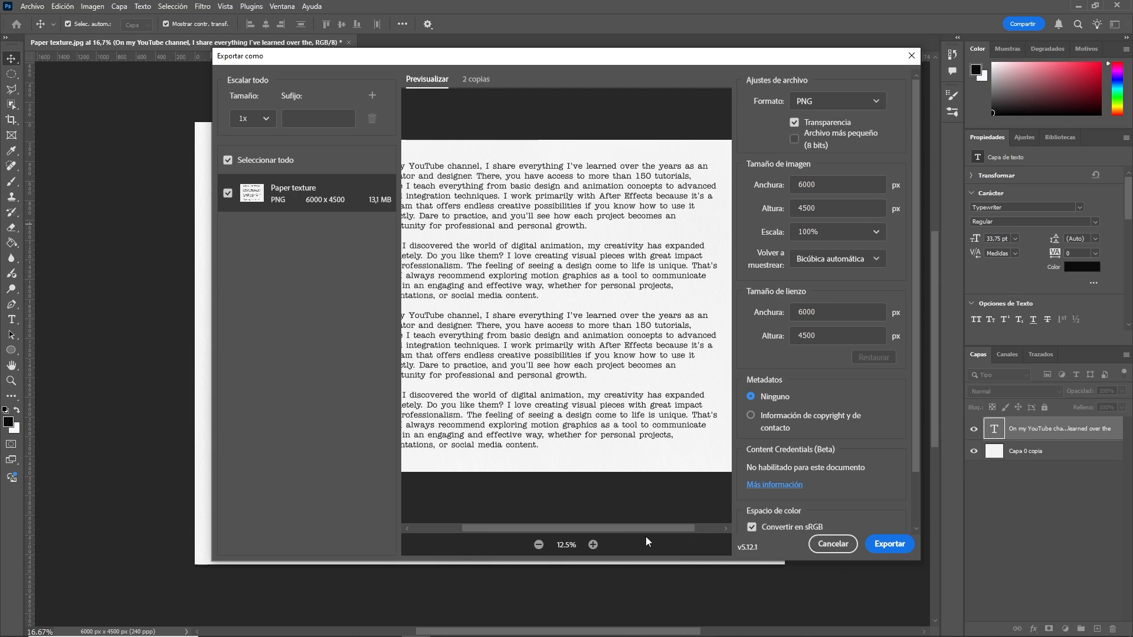
- Export the page as a PNG named "Main text" into the project's Assets folder
click(877, 548)
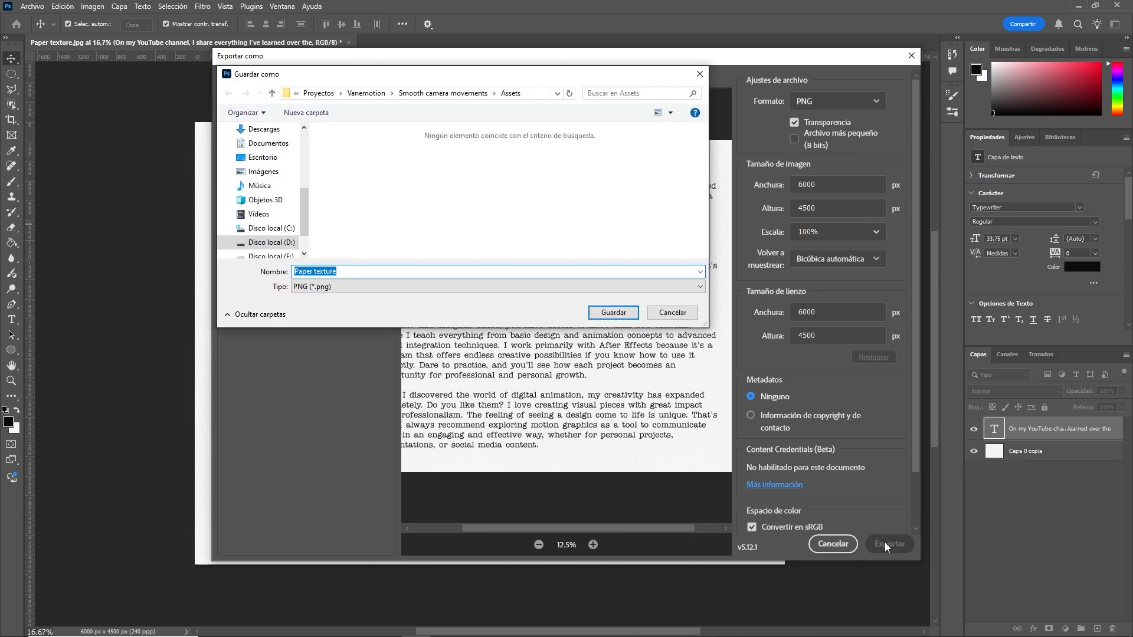
text(Main text)
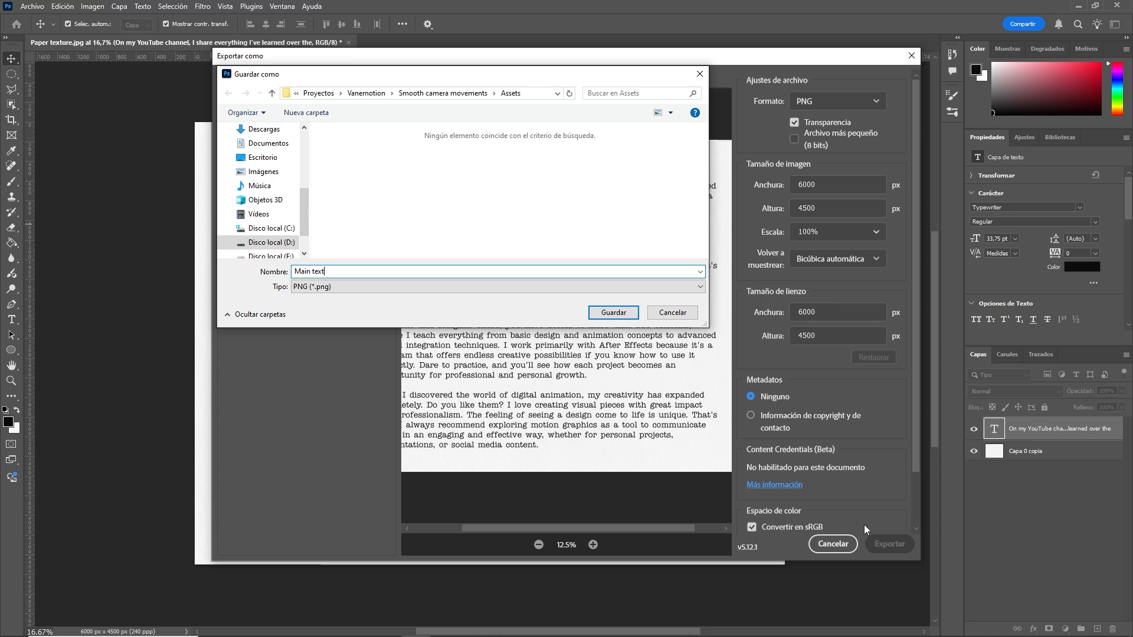
click(625, 320)
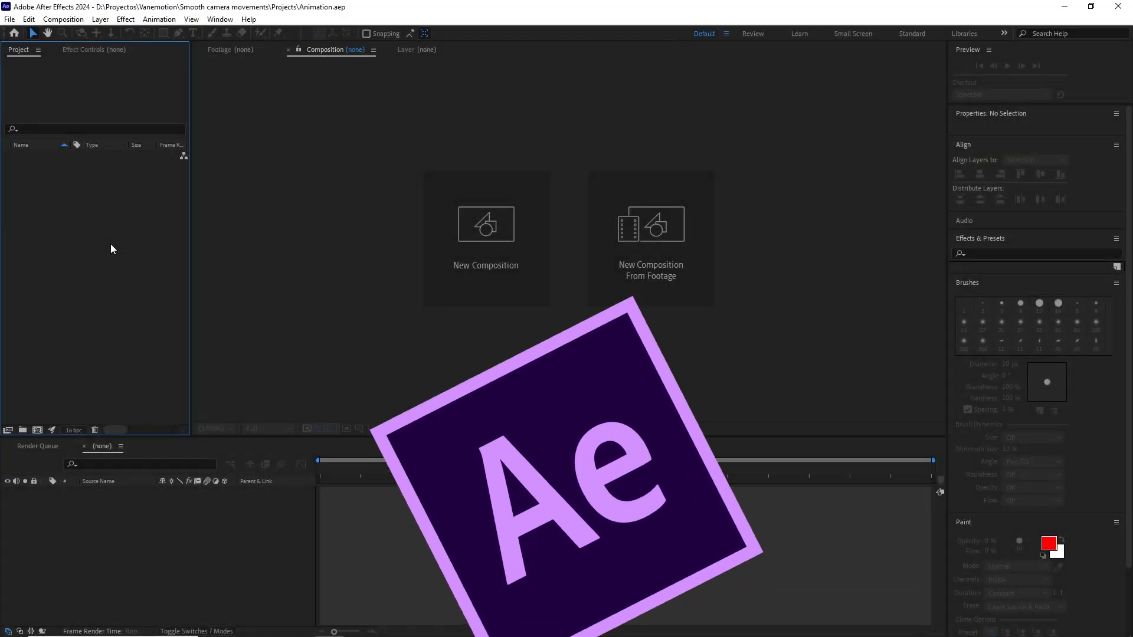
- In After Effects, import the Main text image from the Assets folder as footage
click(9, 19)
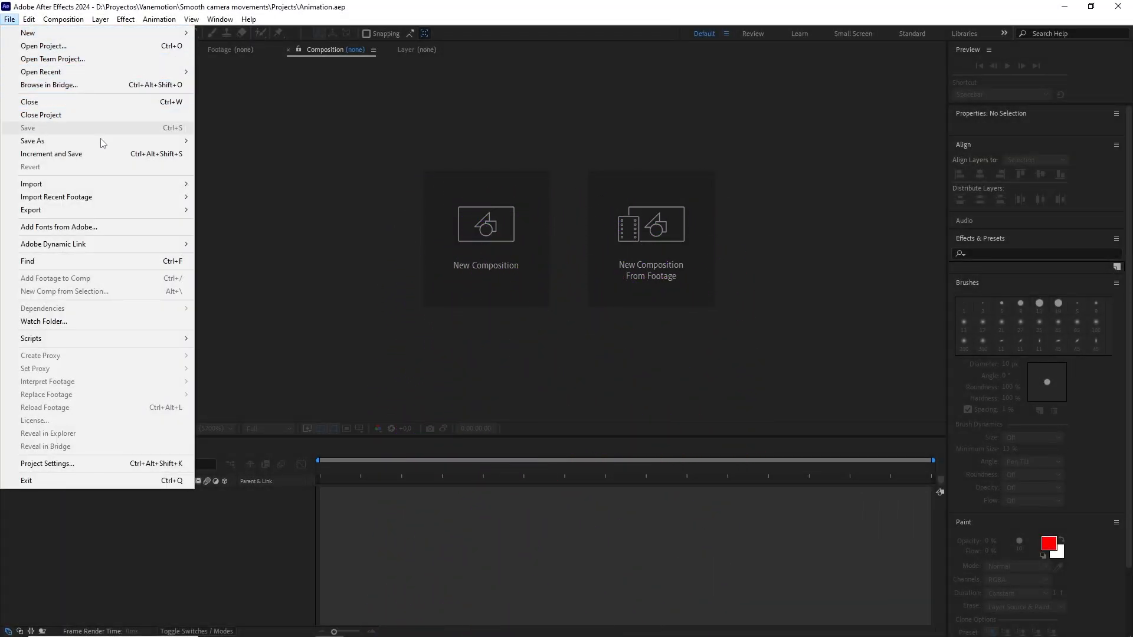
mouse_move(147, 187)
click(201, 184)
click(131, 136)
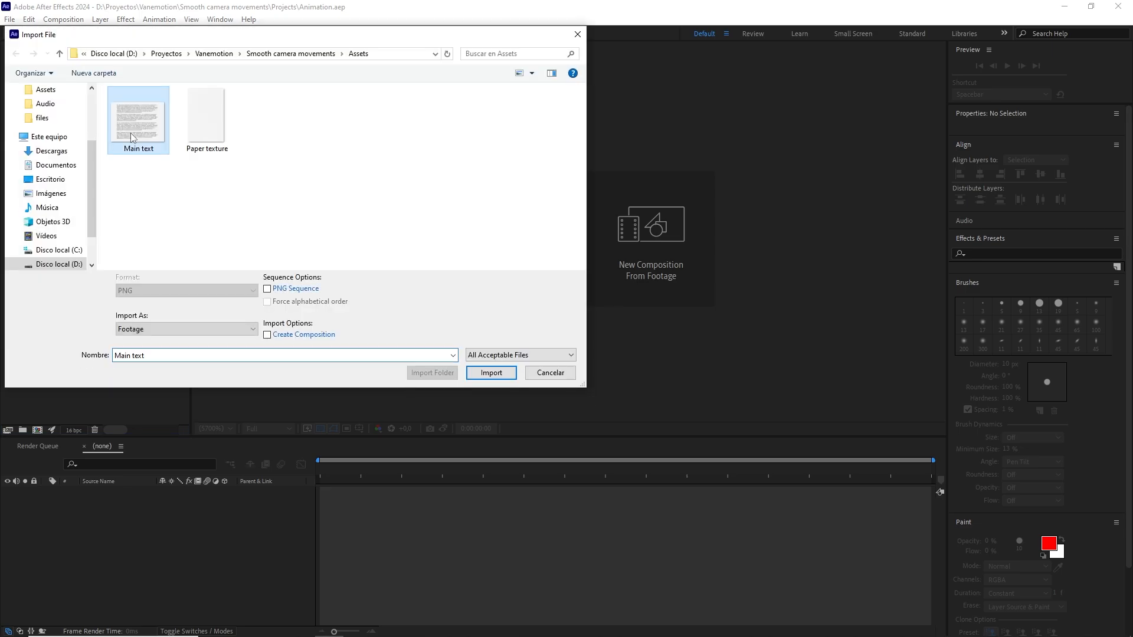
click(510, 372)
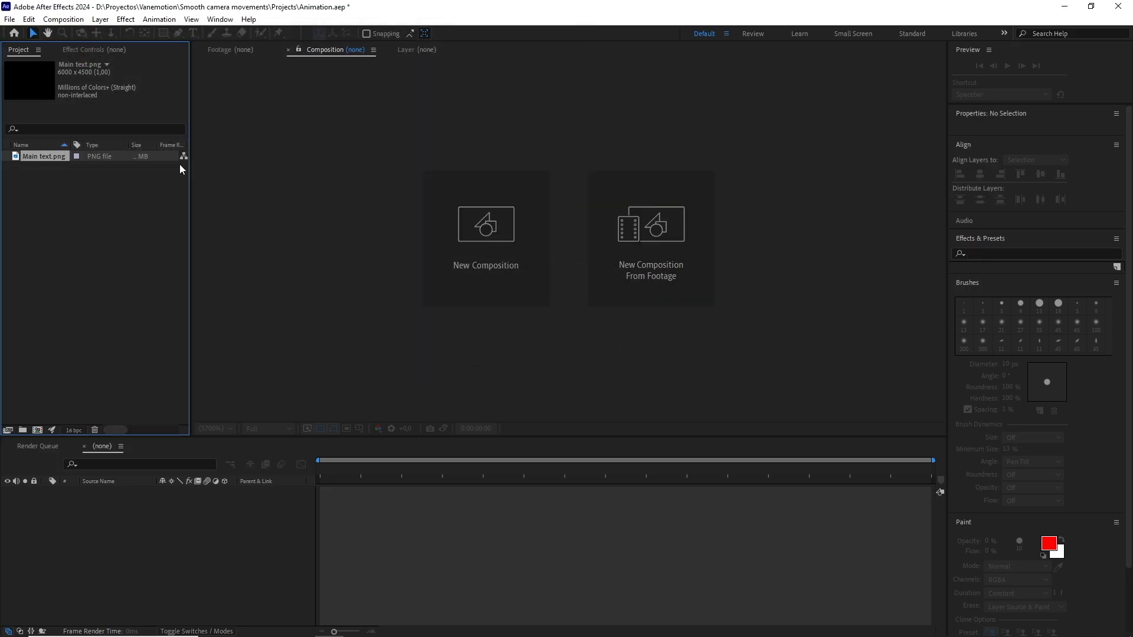
- Create a new composition from the Main text.png footage, matching its size
drag(46, 157, 38, 430)
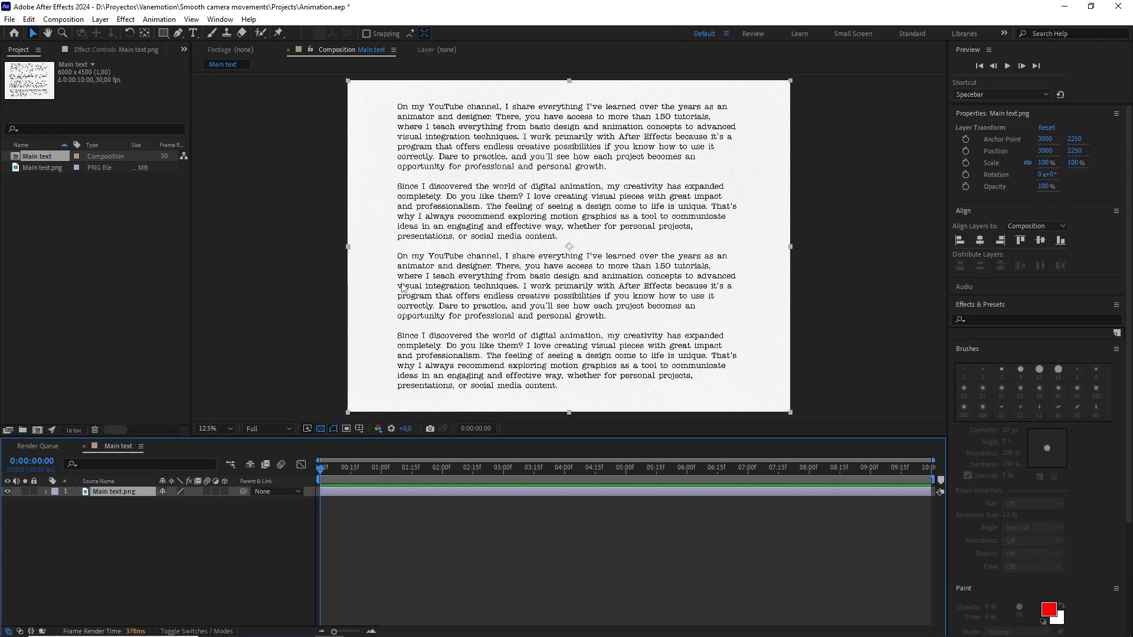
key(period)
key(comma)
- Create a composition named "Camera animation" at 1920 x 1080 px, 30 fps, with a duration of 0:00:10:00
click(63, 19)
click(73, 34)
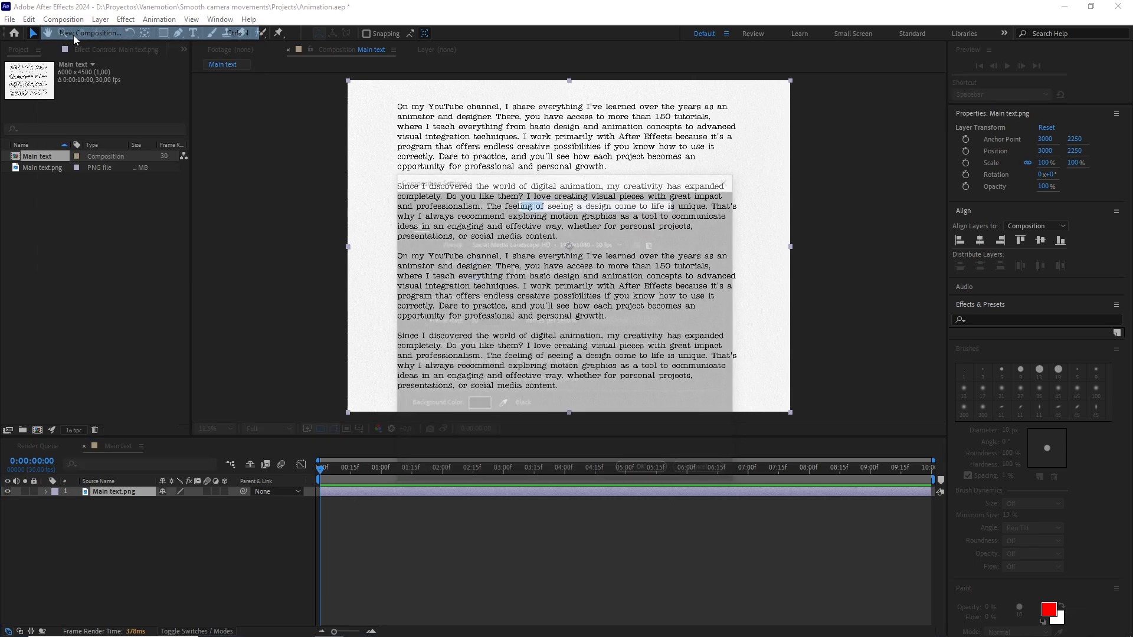
text(Camera animation)
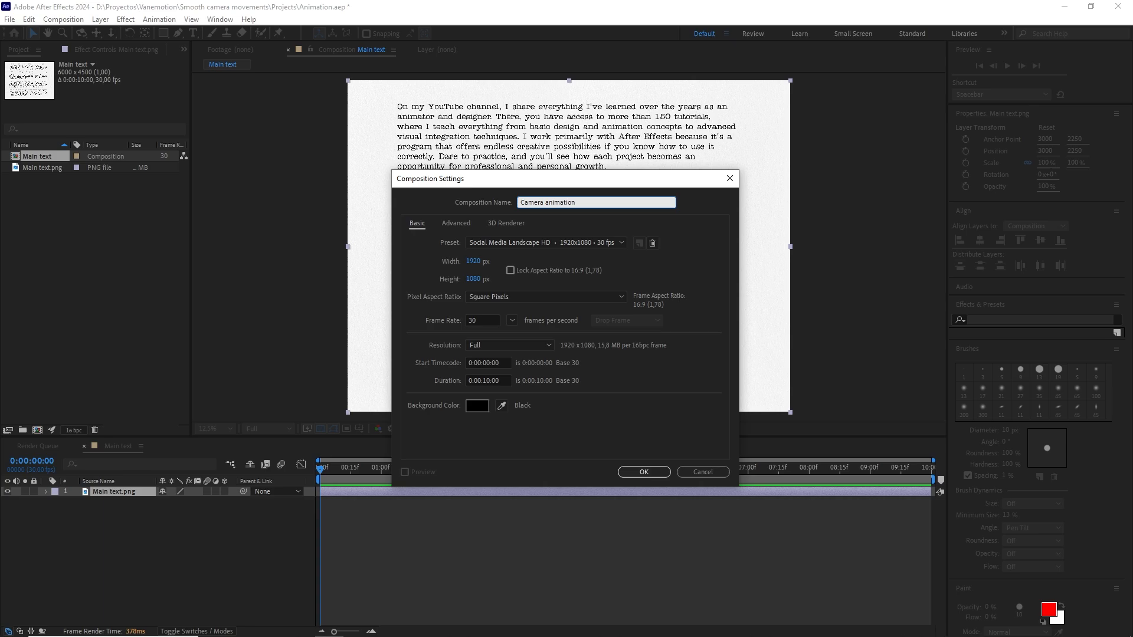
click(472, 261)
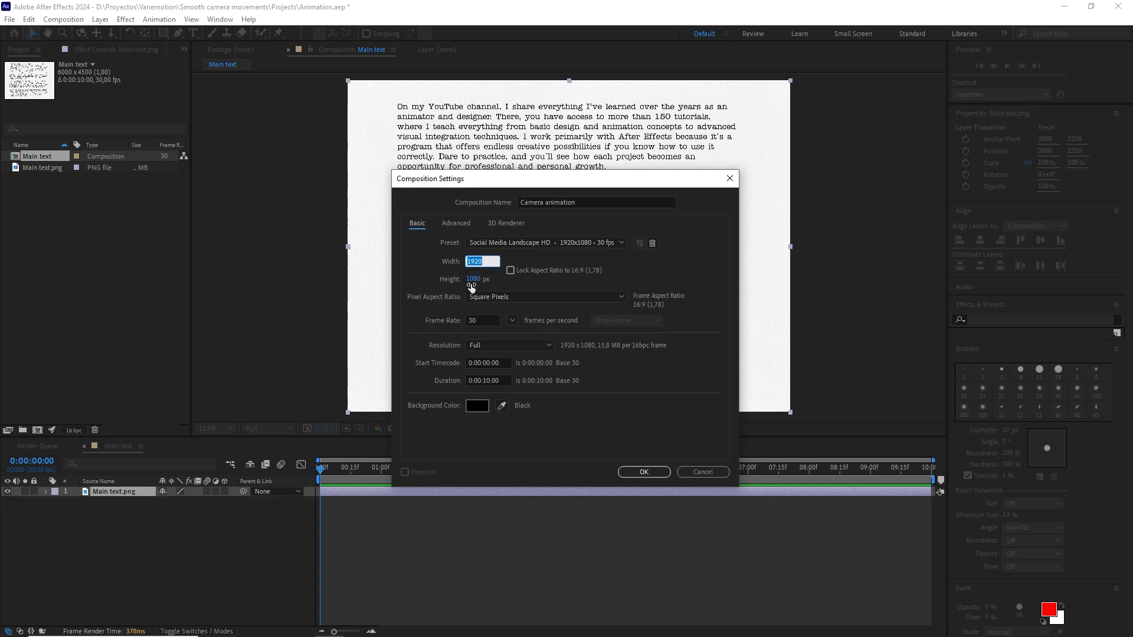
click(472, 279)
click(489, 320)
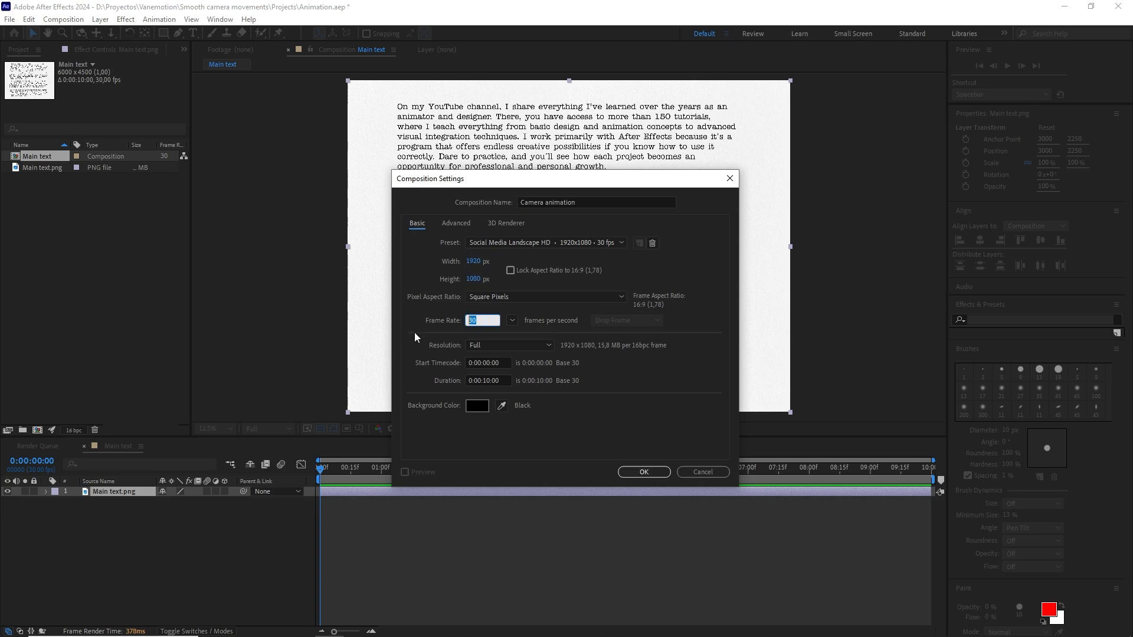
click(509, 381)
click(645, 471)
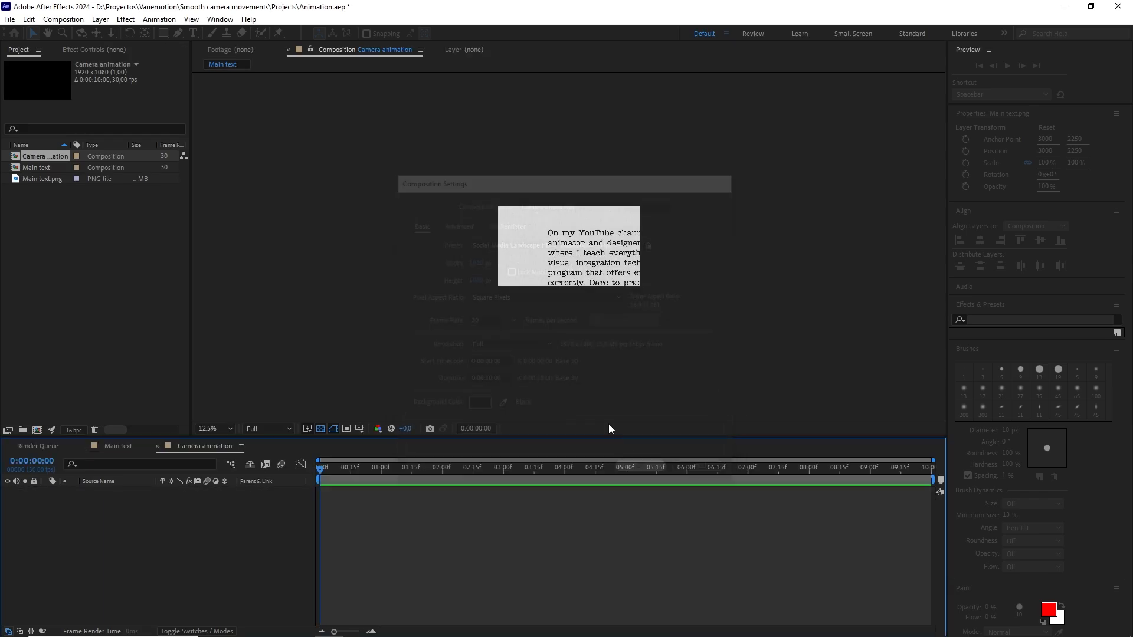
- Import the audio file "Do you like motion graphics.mp3" from the project's Audio folder
click(10, 19)
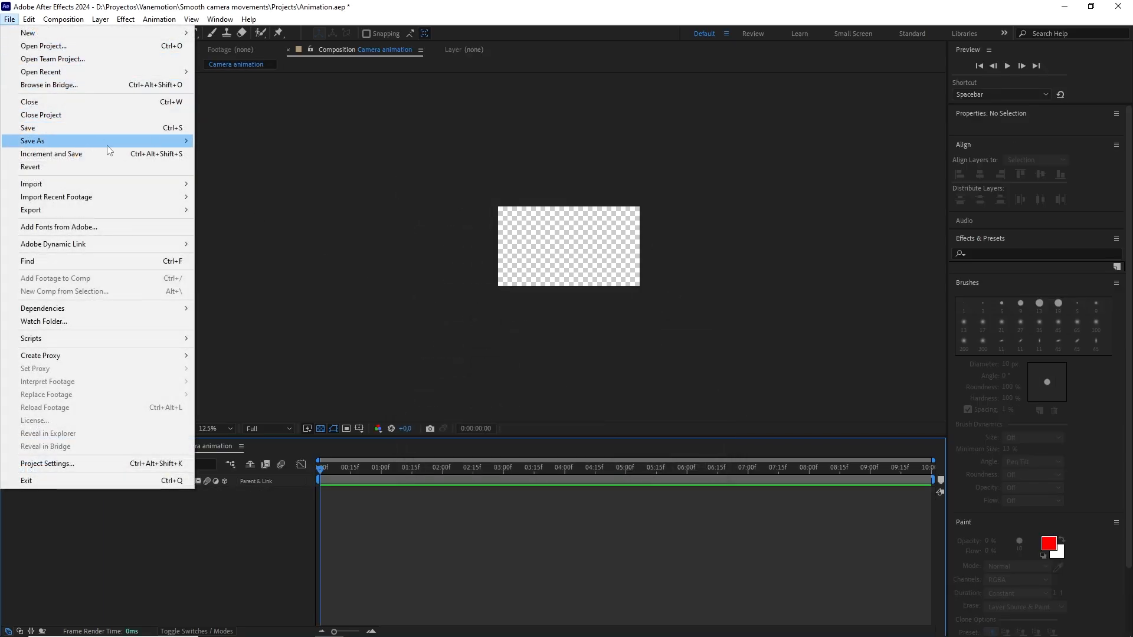
mouse_move(134, 184)
click(215, 184)
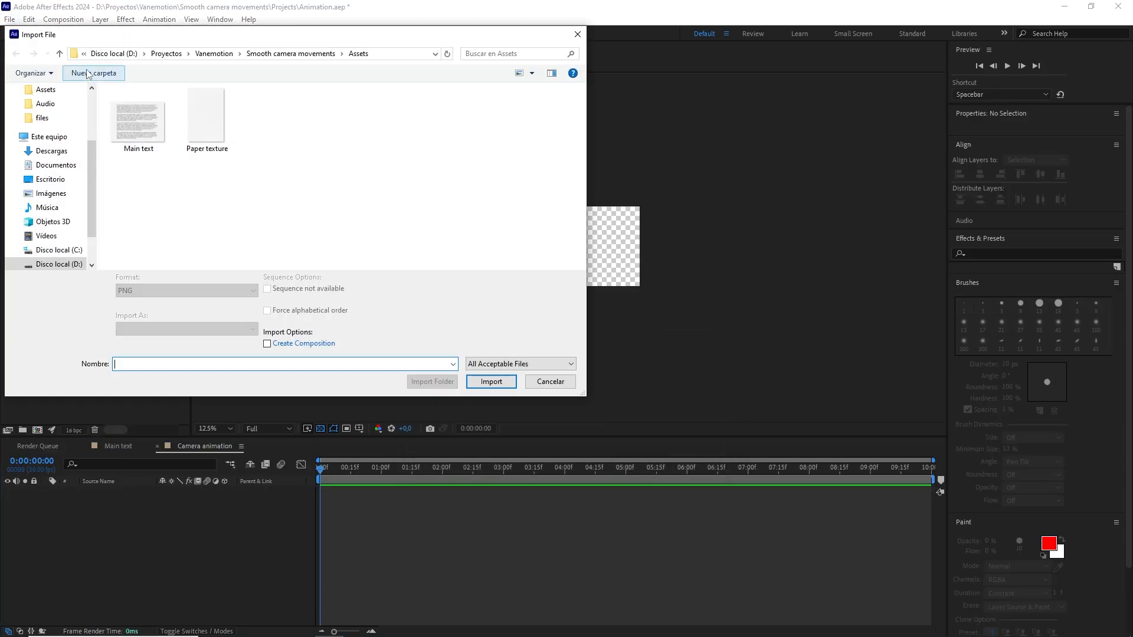
double_click(149, 122)
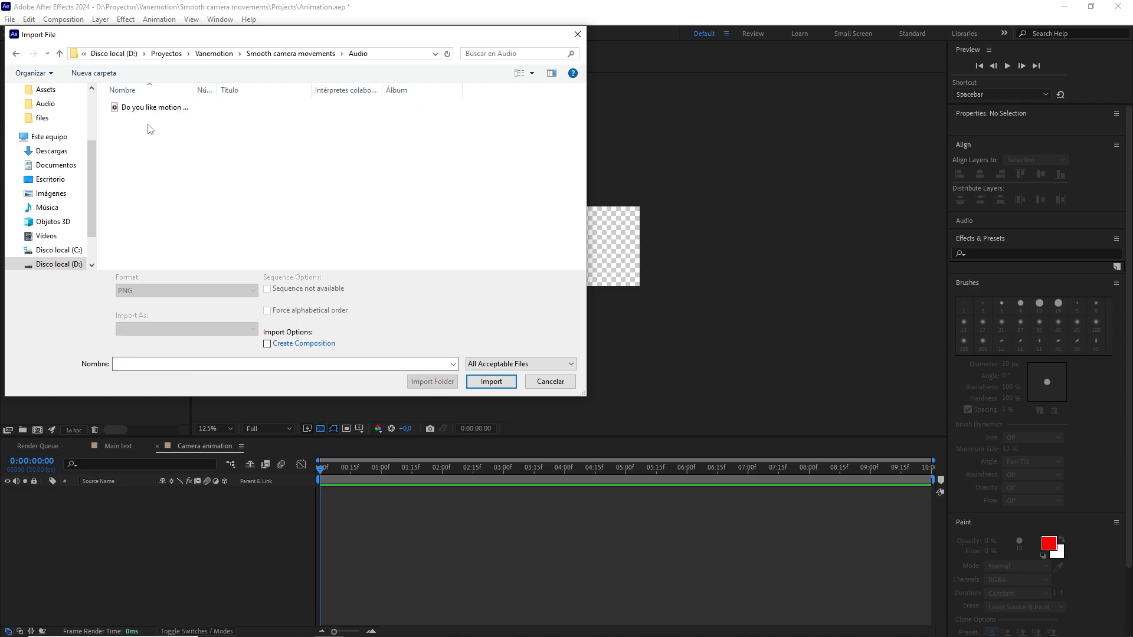
click(167, 109)
click(492, 382)
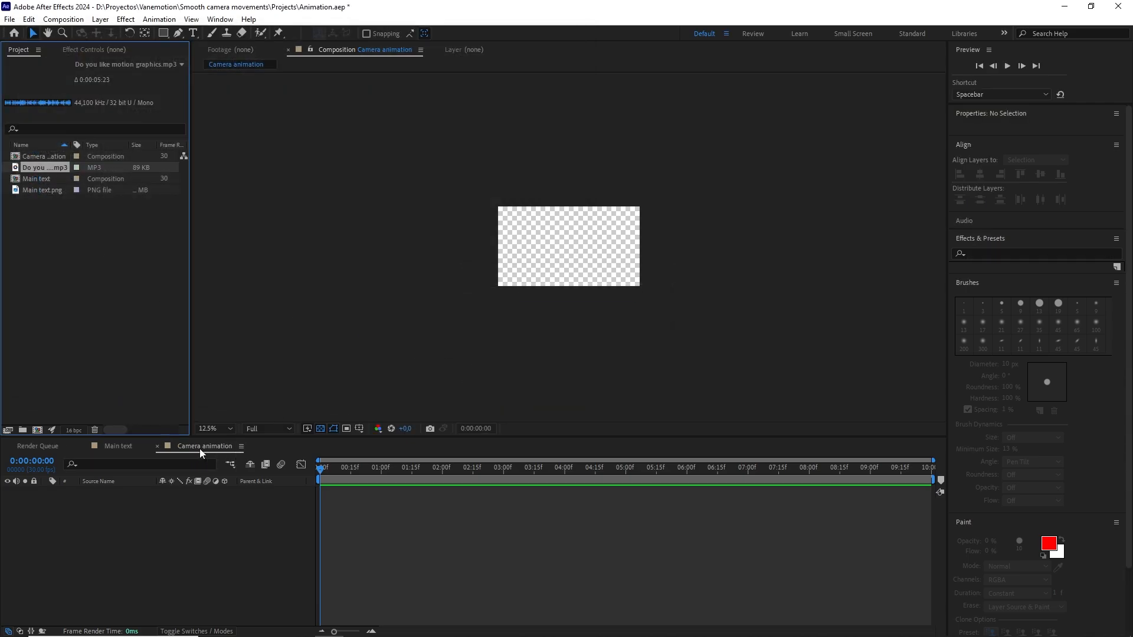
- Add the Main text composition as a layer in the Camera animation composition
drag(37, 179, 179, 461)
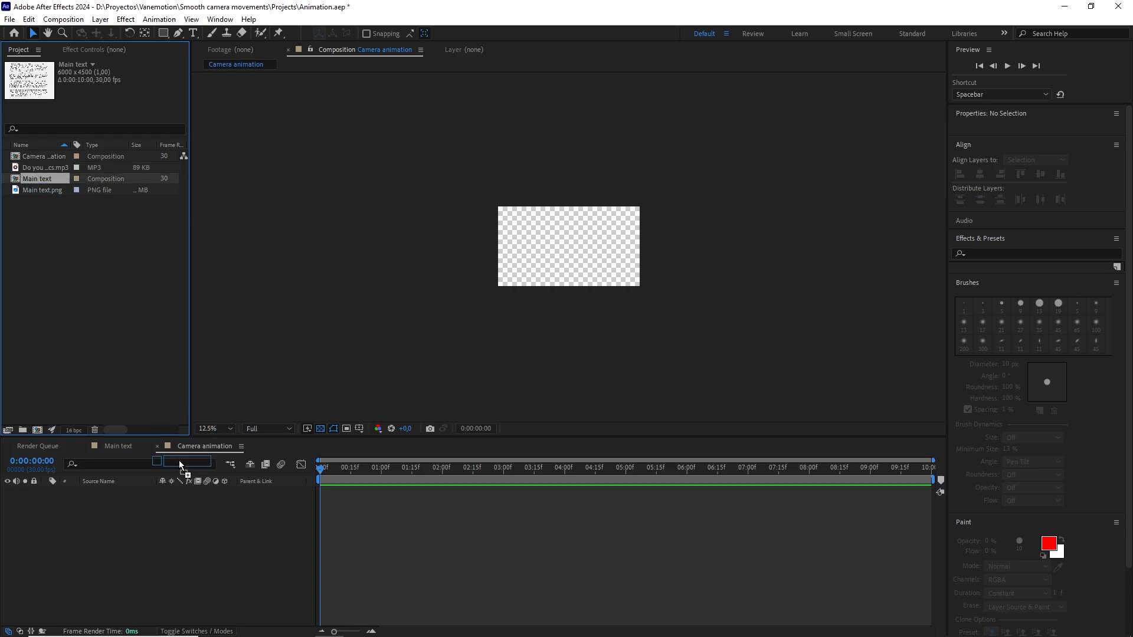
drag(120, 531, 120, 531)
key(period)
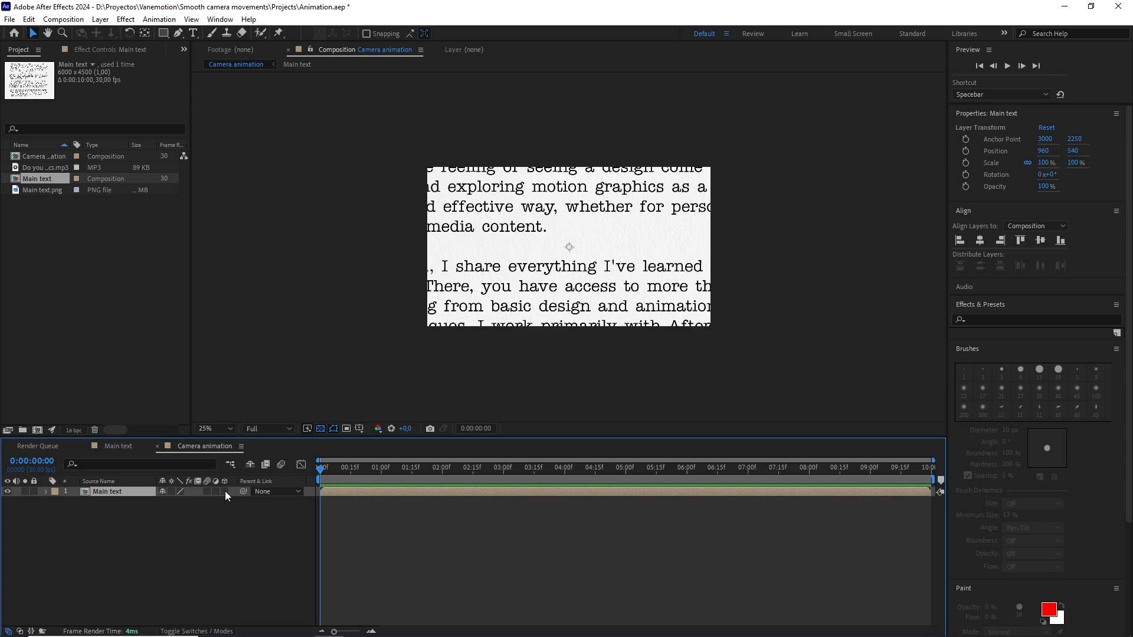
- Make the Main text layer a 3D layer in the Camera animation composition
key(F4)
key(F4)
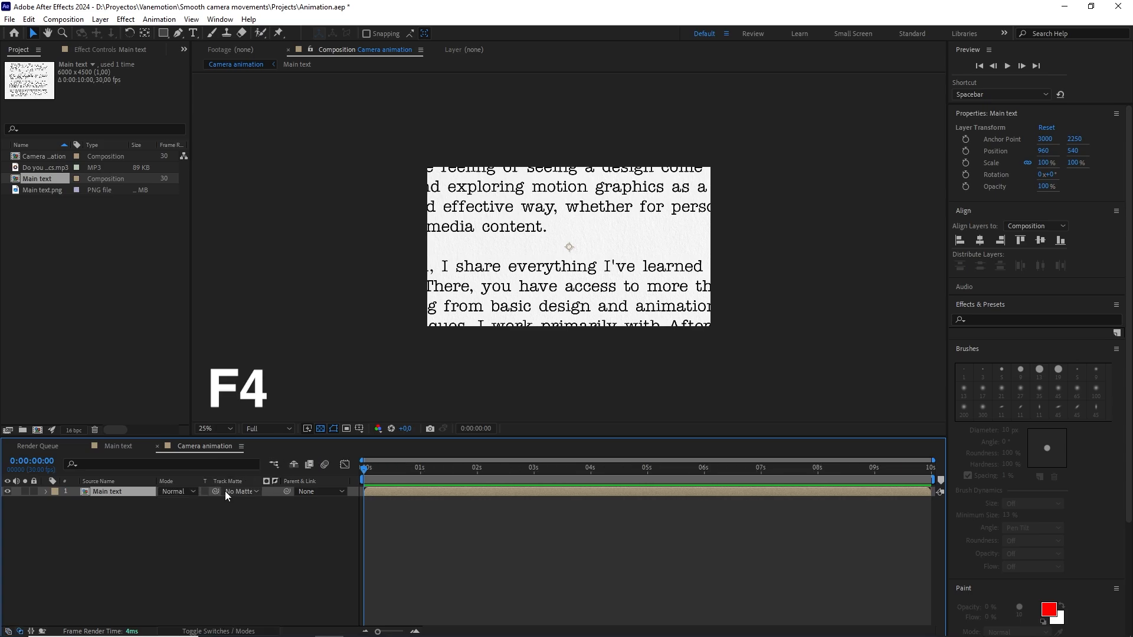
click(225, 491)
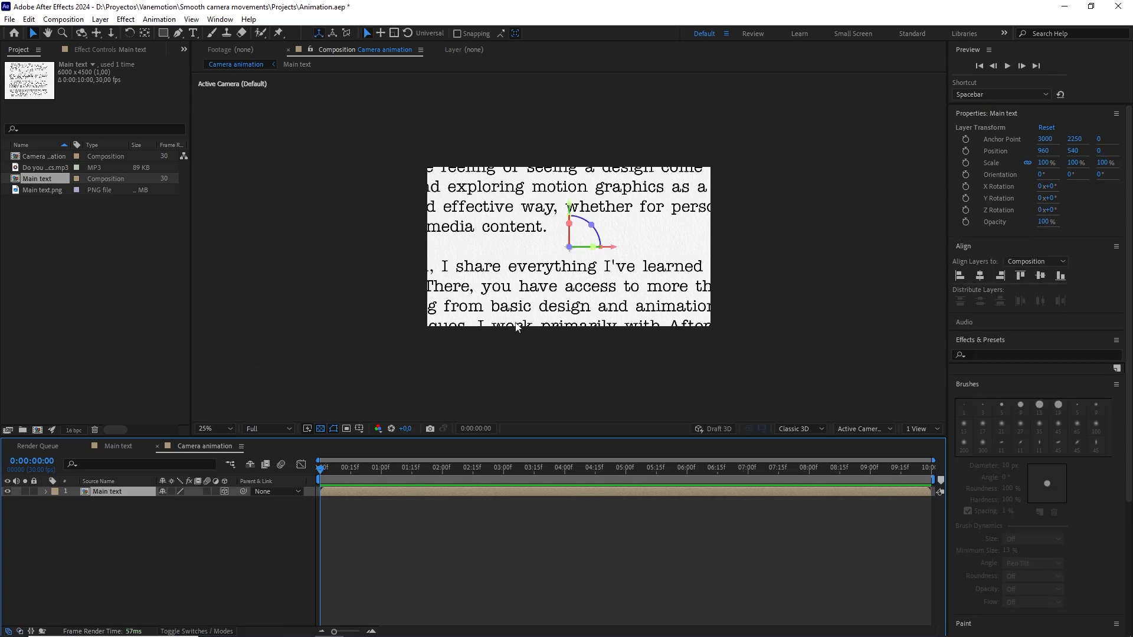
scroll(515, 328, down, 2)
- Add a one-node camera with the 35mm preset to the Camera animation composition
right_click(142, 579)
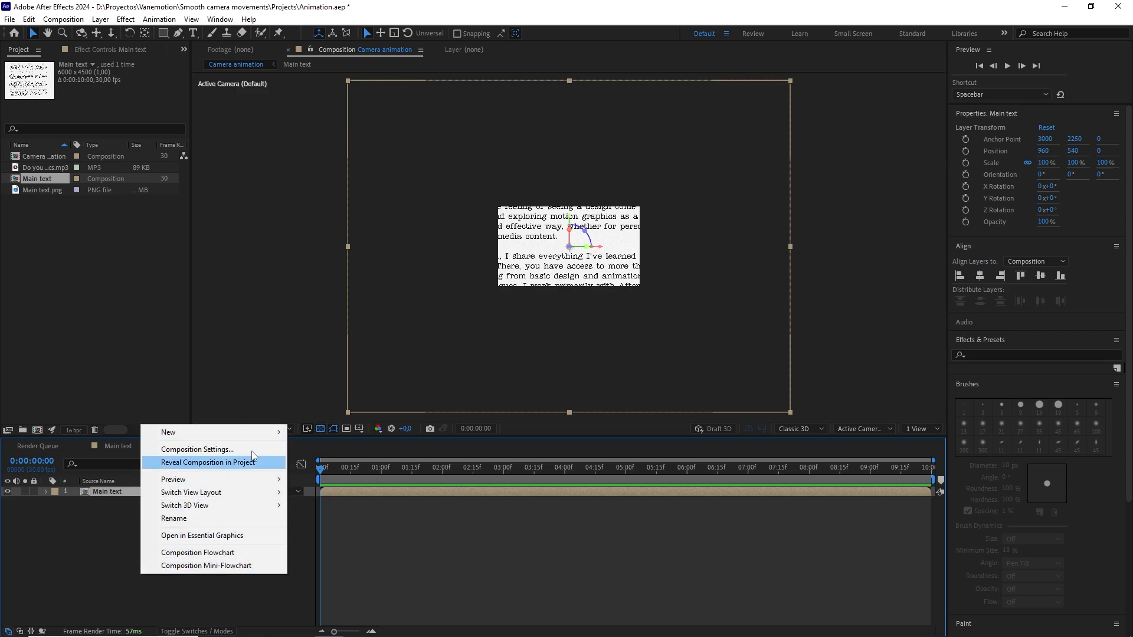
mouse_move(177, 430)
click(332, 490)
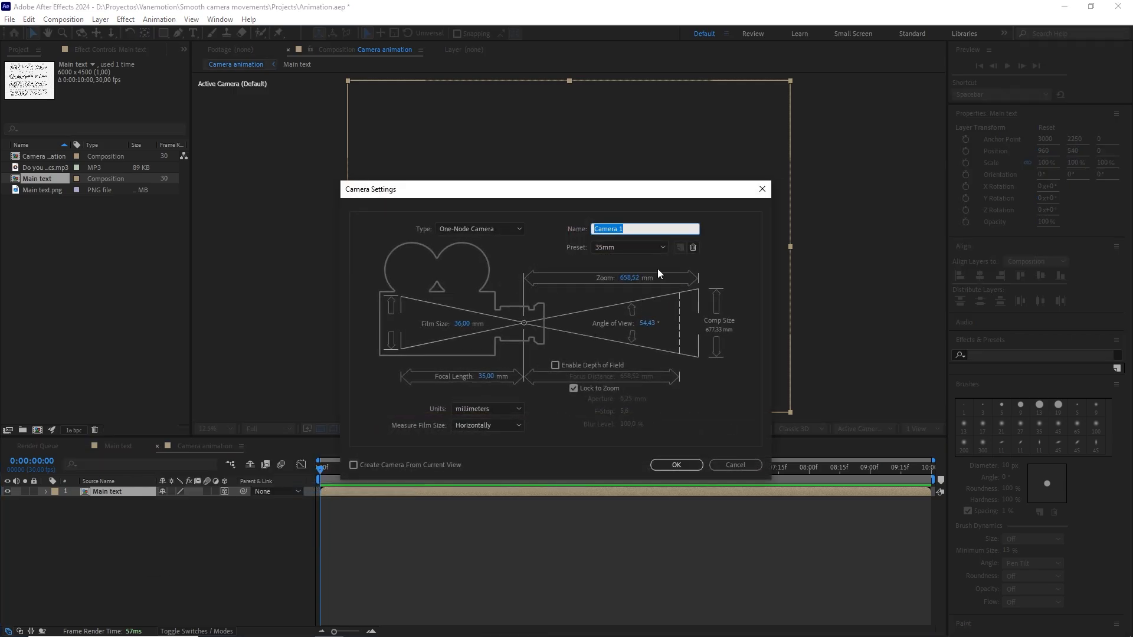
click(649, 248)
click(615, 326)
click(515, 231)
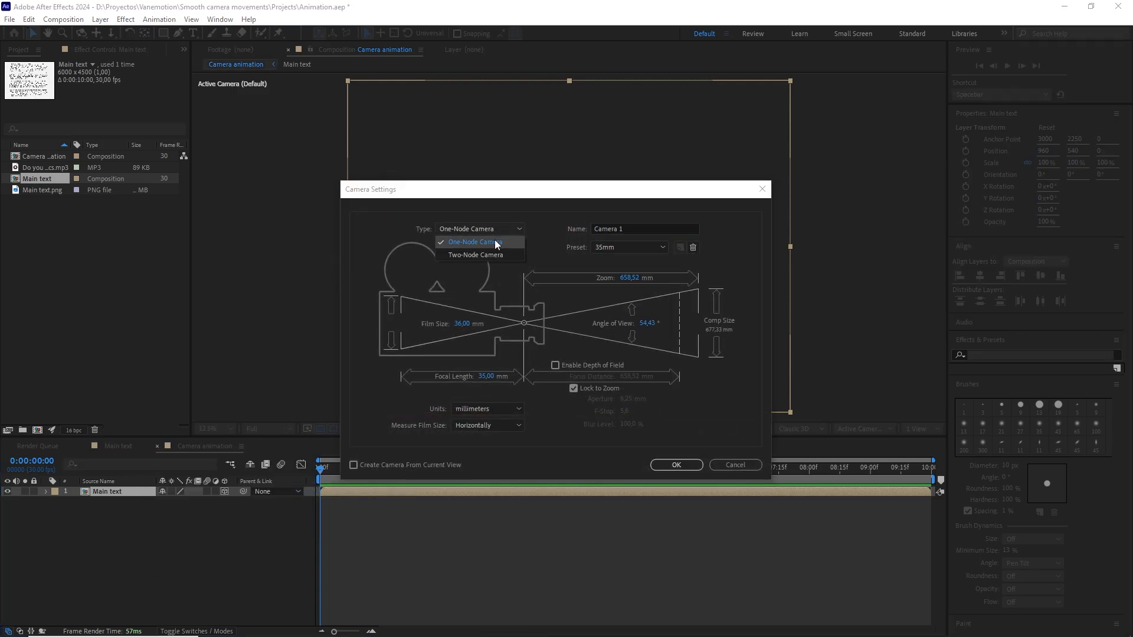
click(466, 242)
click(673, 464)
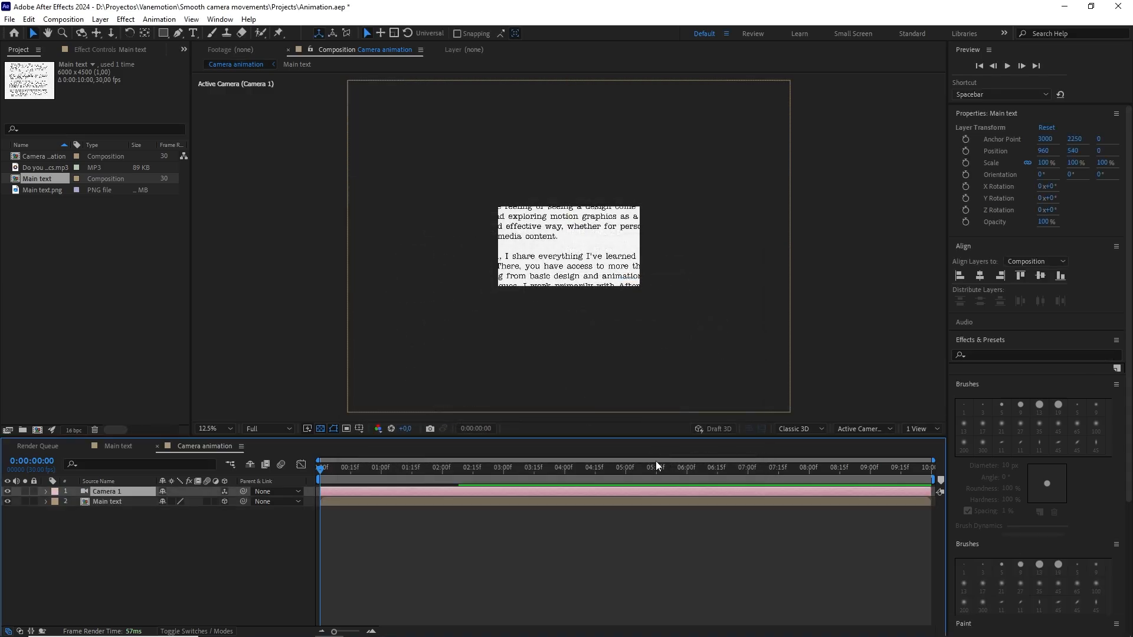
- Add a null object to the composition and make it a 3D layer
right_click(182, 539)
mouse_move(307, 398)
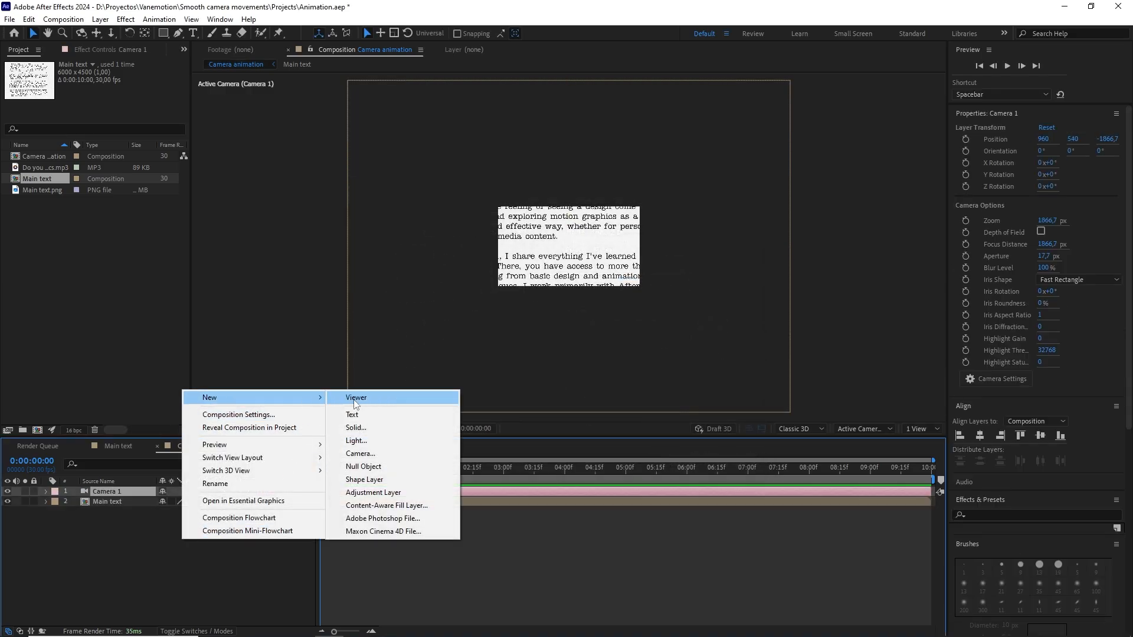
click(387, 466)
click(225, 491)
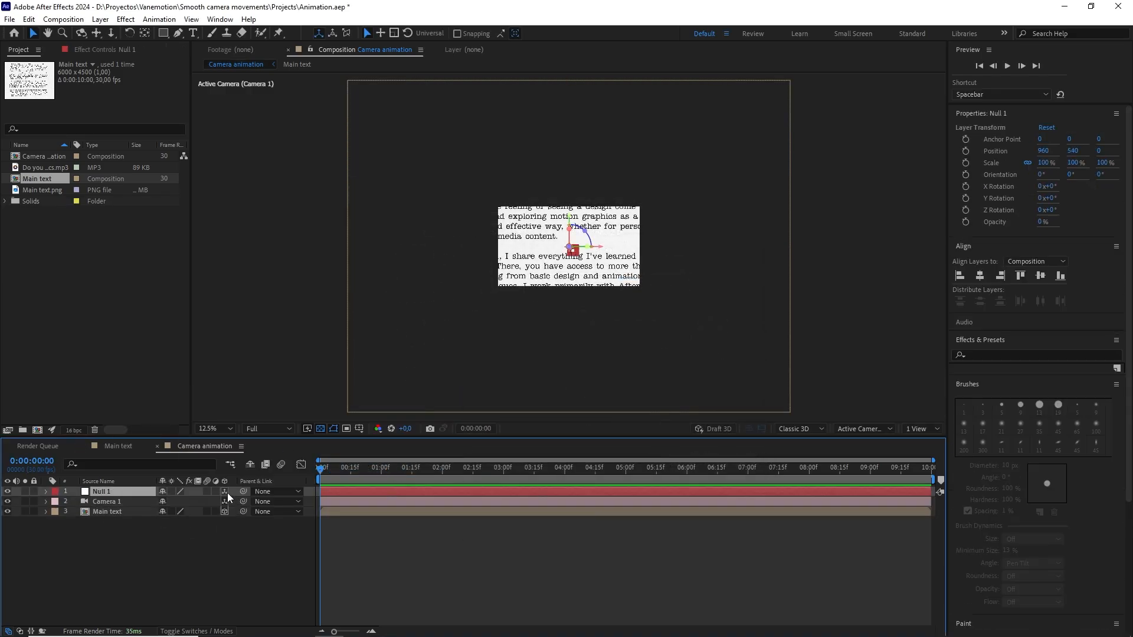
- Parent the Camera 1 layer to the Null 1 layer
click(111, 503)
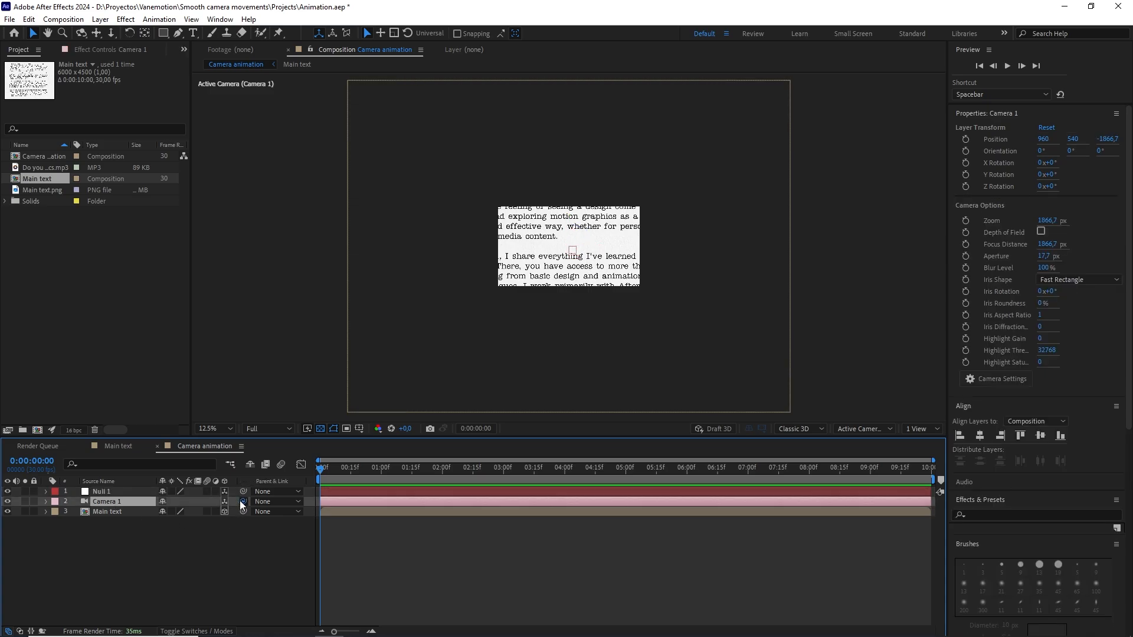
drag(242, 502, 112, 494)
key(period)
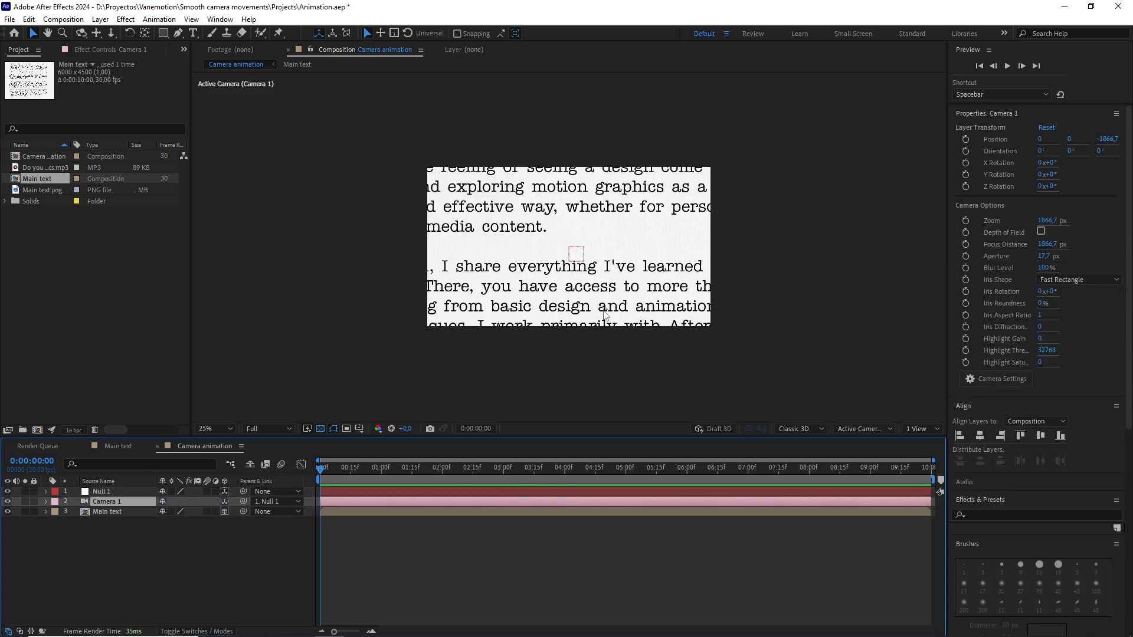
click(150, 541)
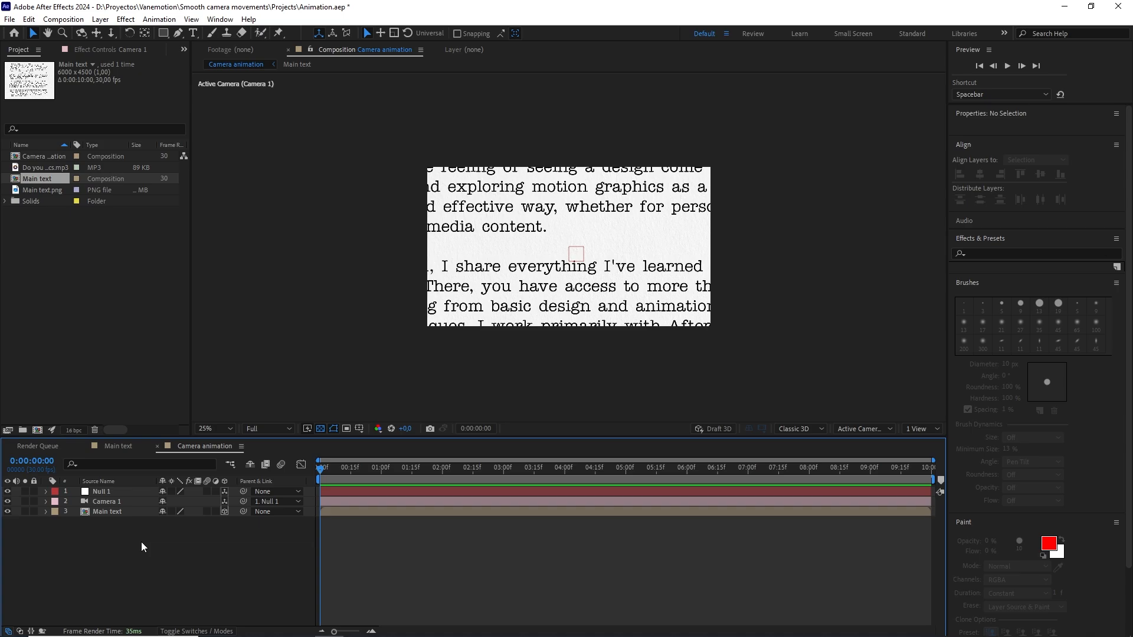
- Create a new empty shape layer and name it "ref"
right_click(179, 543)
mouse_move(236, 401)
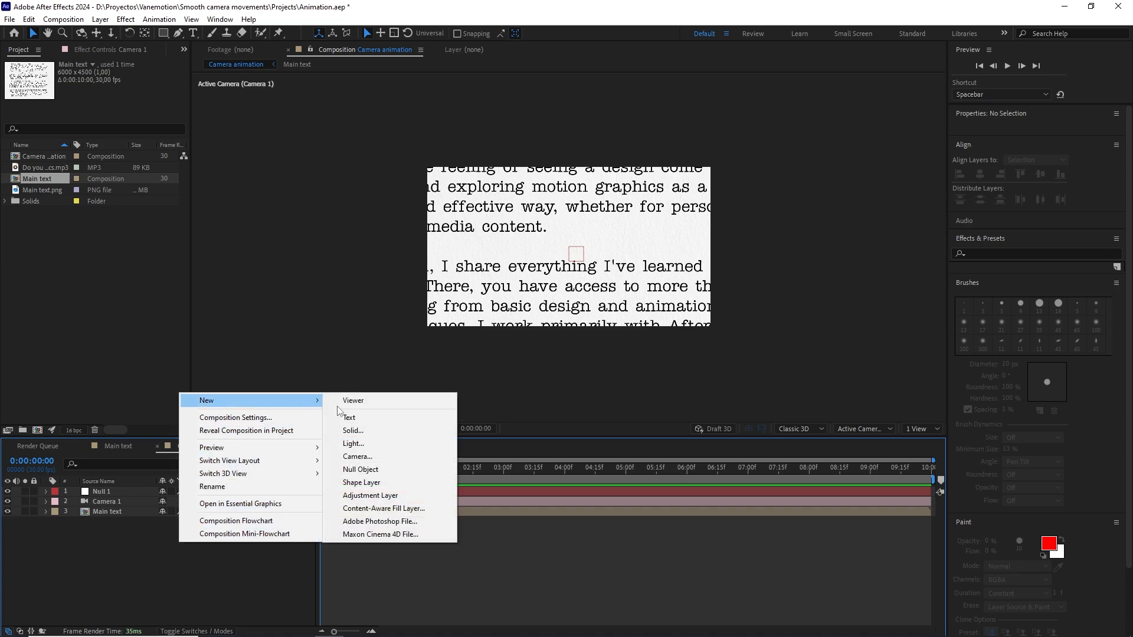
click(371, 484)
key(Return)
text(ref)
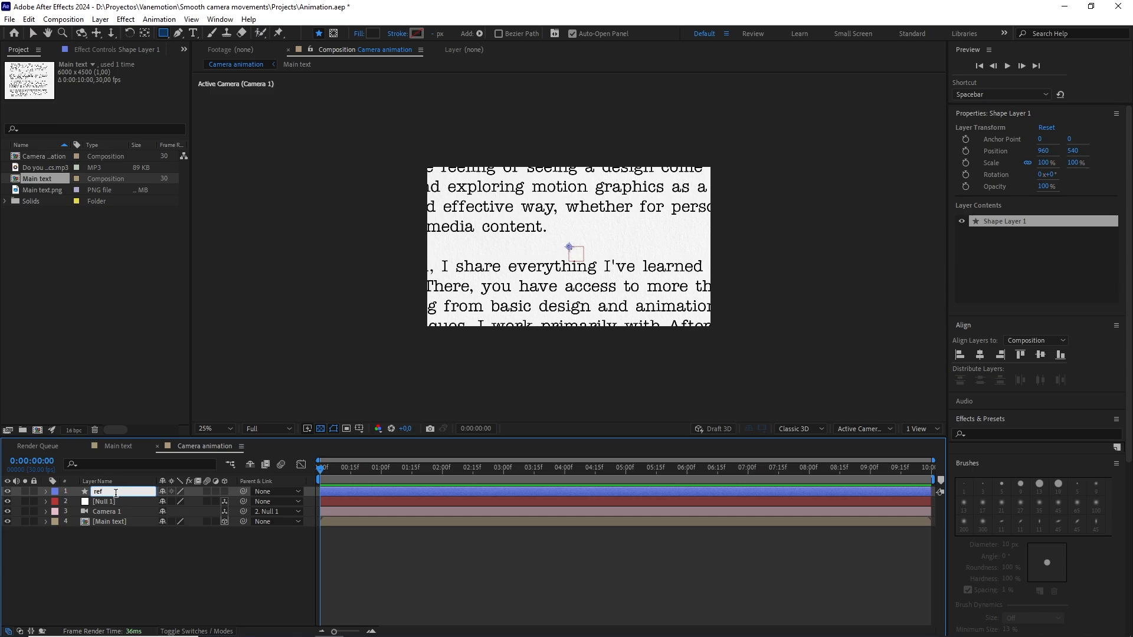
key(Return)
- Add a rectangle path and a fill to the contents of the ref layer
click(46, 491)
click(230, 502)
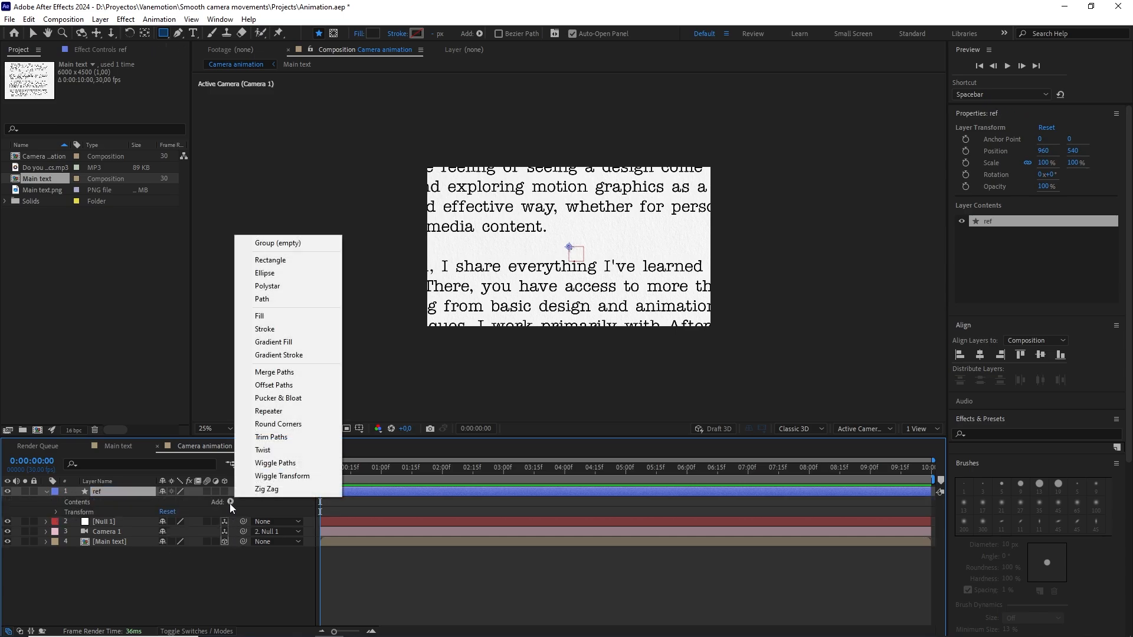
click(270, 260)
click(230, 502)
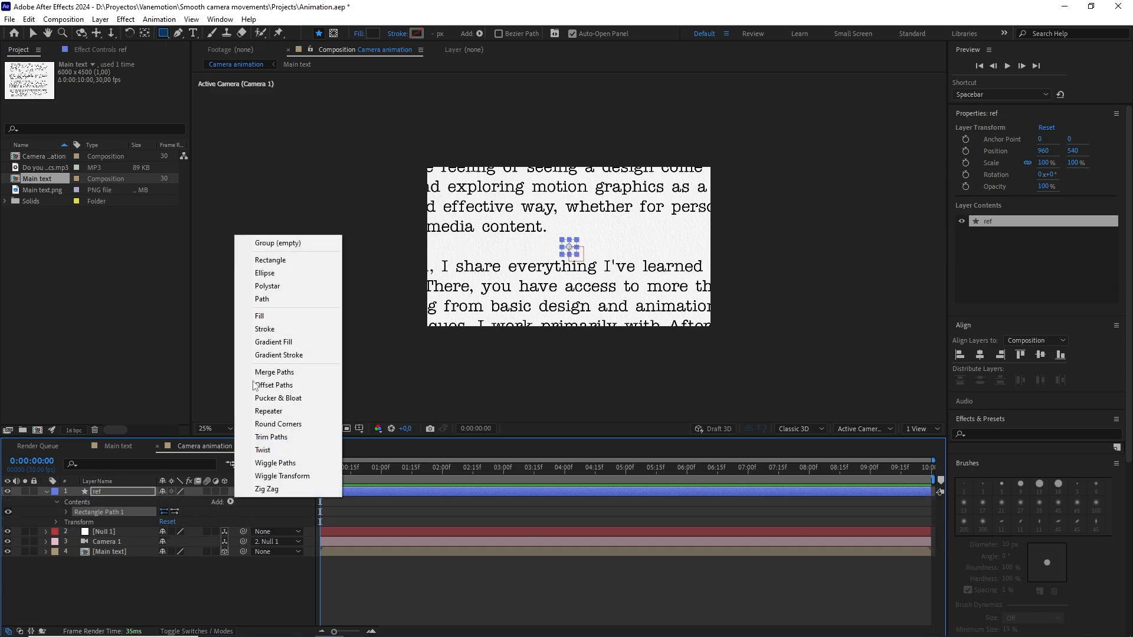
click(279, 318)
- Unlink the rectangle's size proportions and widen it to about 808 px, keeping its height at 100 px
click(66, 512)
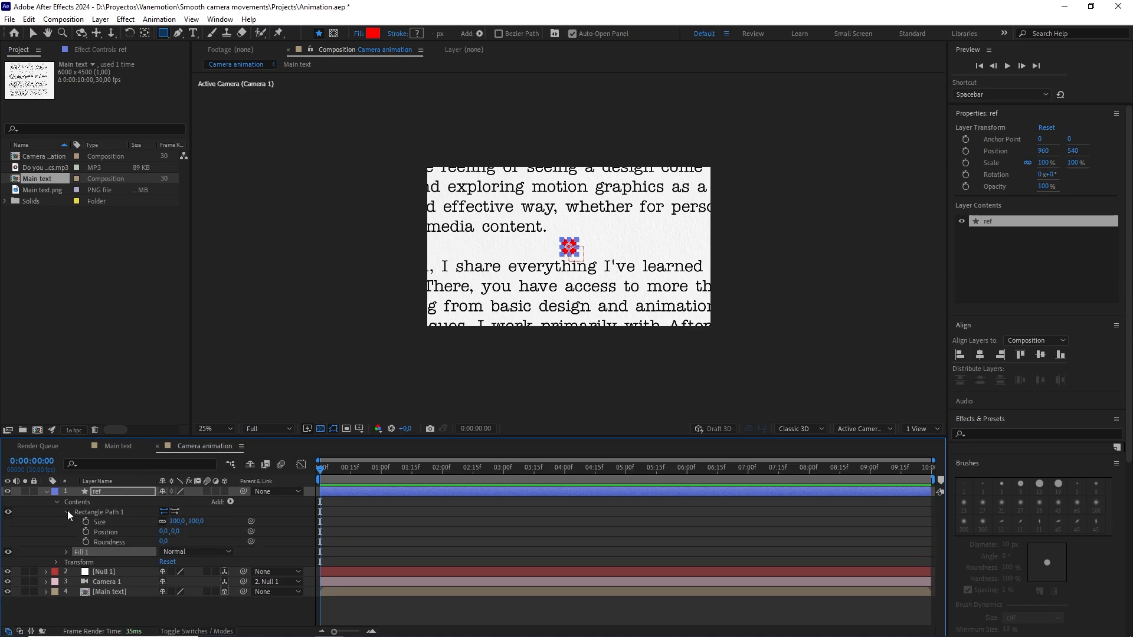
click(162, 522)
drag(174, 522, 272, 525)
click(201, 522)
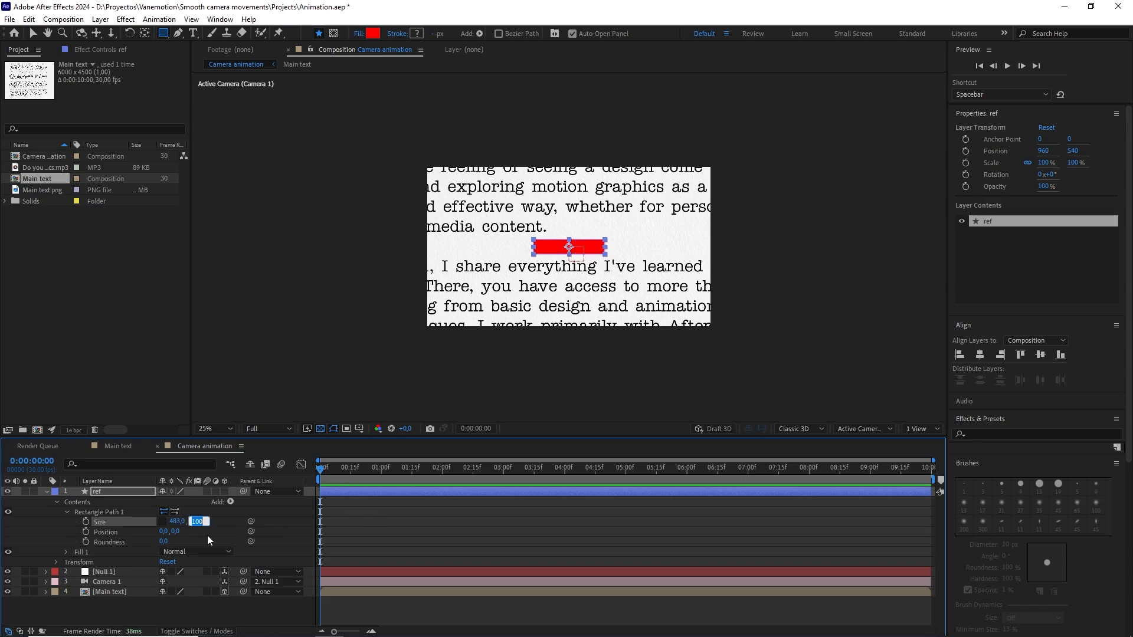
click(221, 538)
drag(176, 522, 253, 518)
scroll(568, 245, up, 1)
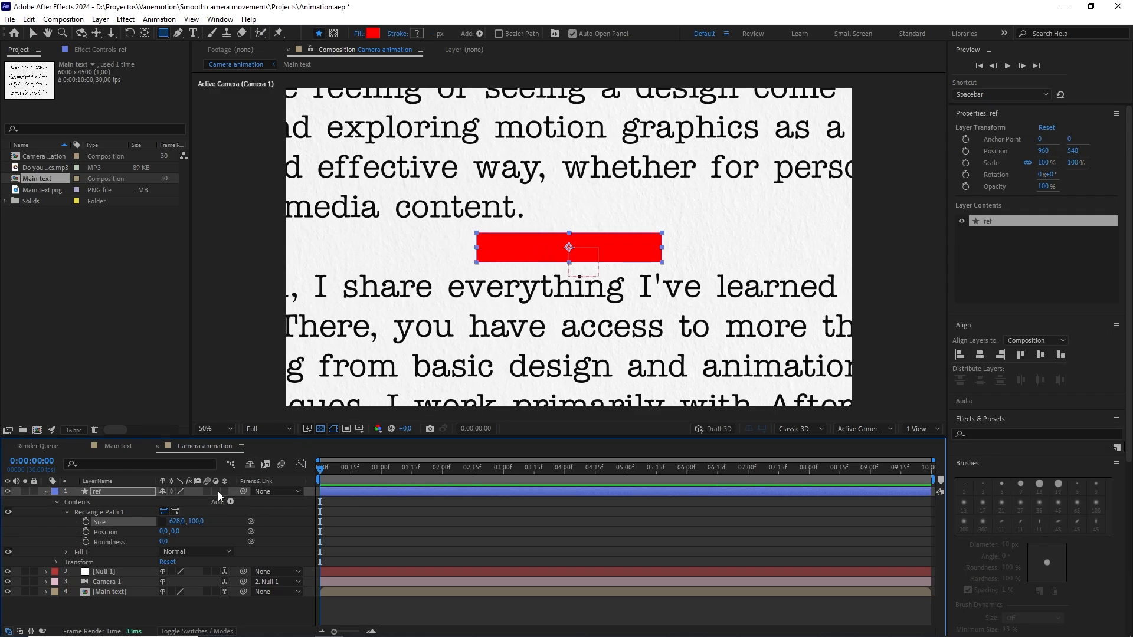
drag(176, 521, 260, 503)
scroll(570, 305, down, 1)
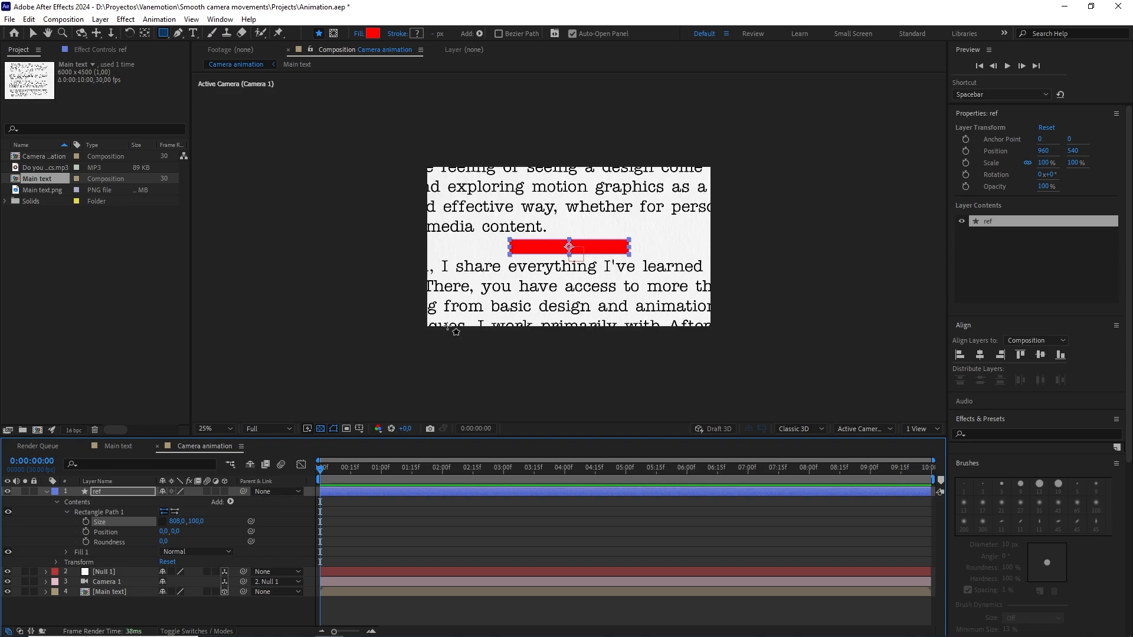
- Lower the ref layer's opacity to 28% and lock the layer
click(121, 494)
key(t)
drag(163, 502, 130, 503)
scroll(570, 324, up, 1)
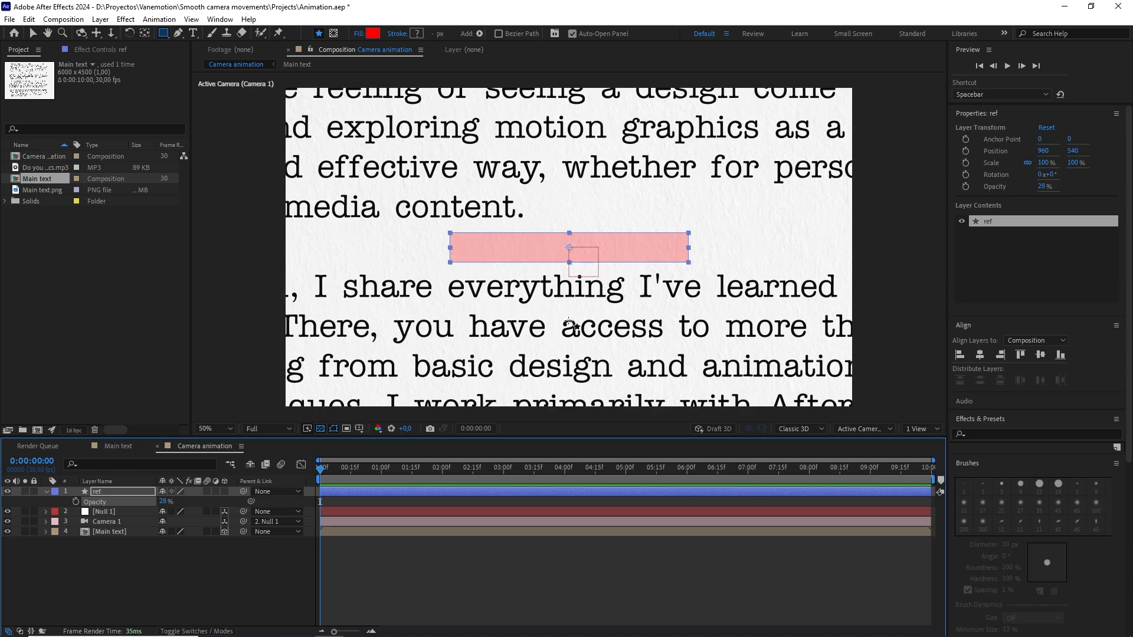
key(Return)
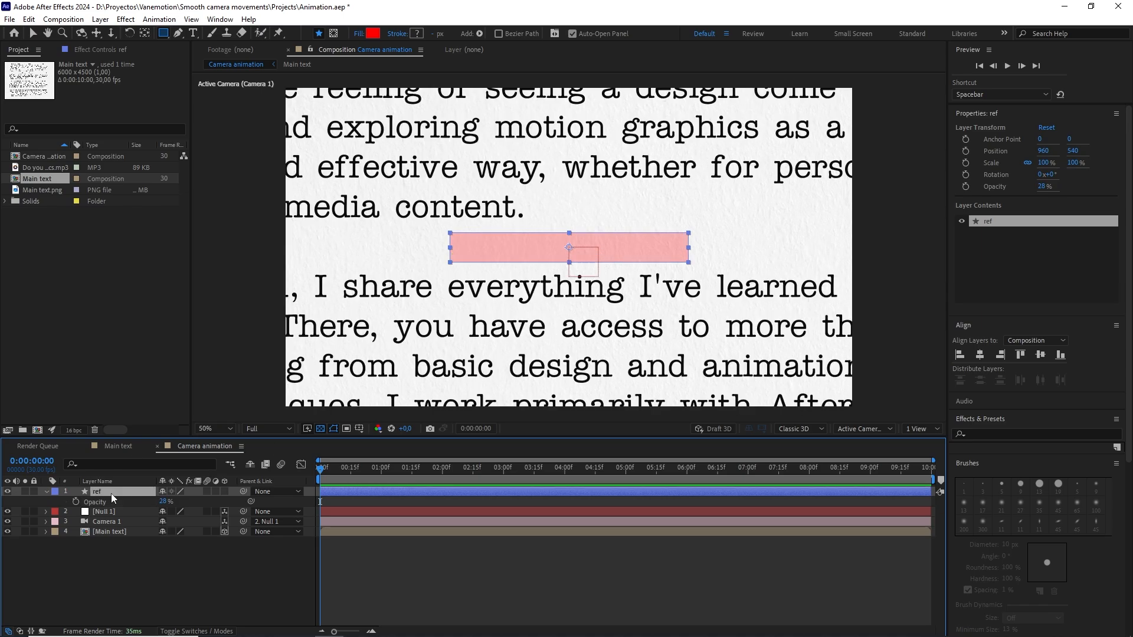
click(33, 491)
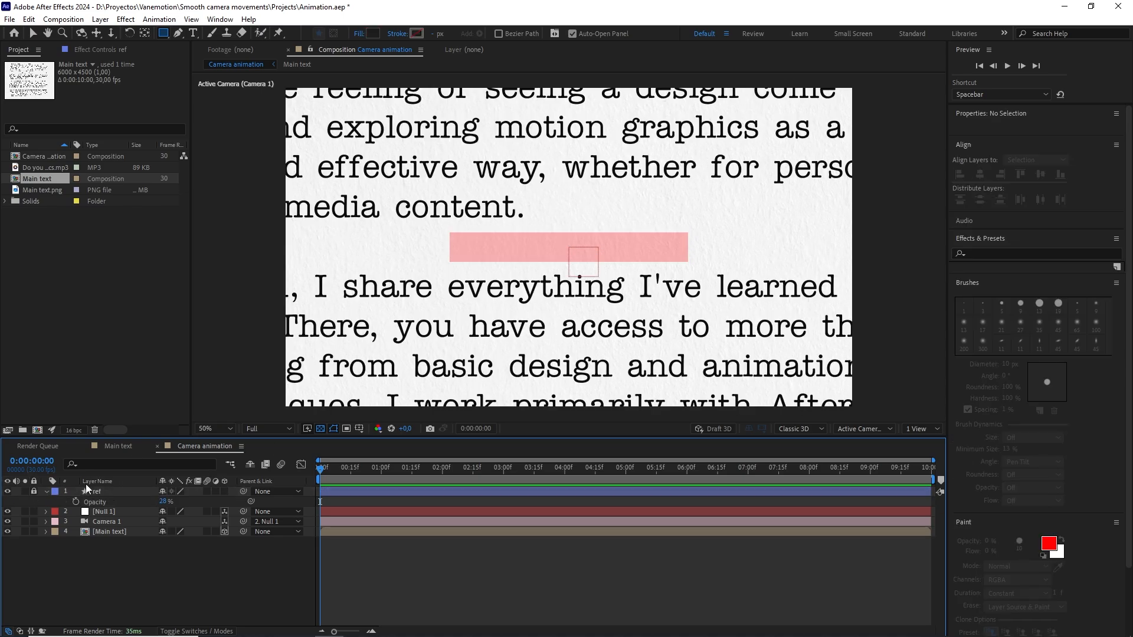
- Set a first Position keyframe on the Null 1 layer at 0:00:00:00
scroll(570, 330, down, 2)
scroll(566, 328, up, 1)
click(97, 513)
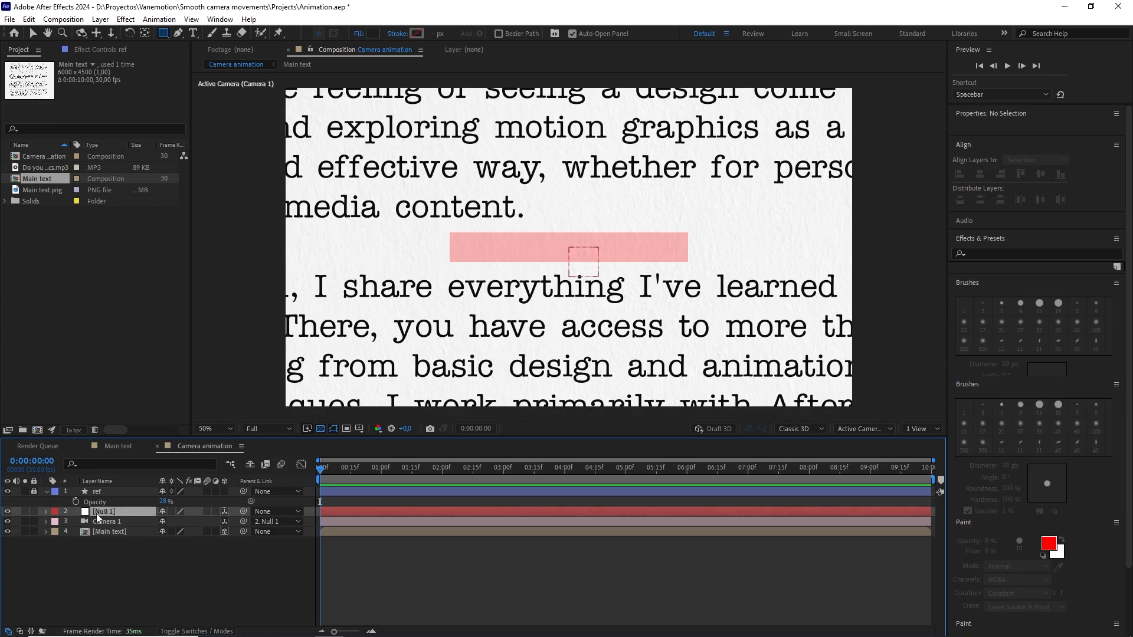
key(p)
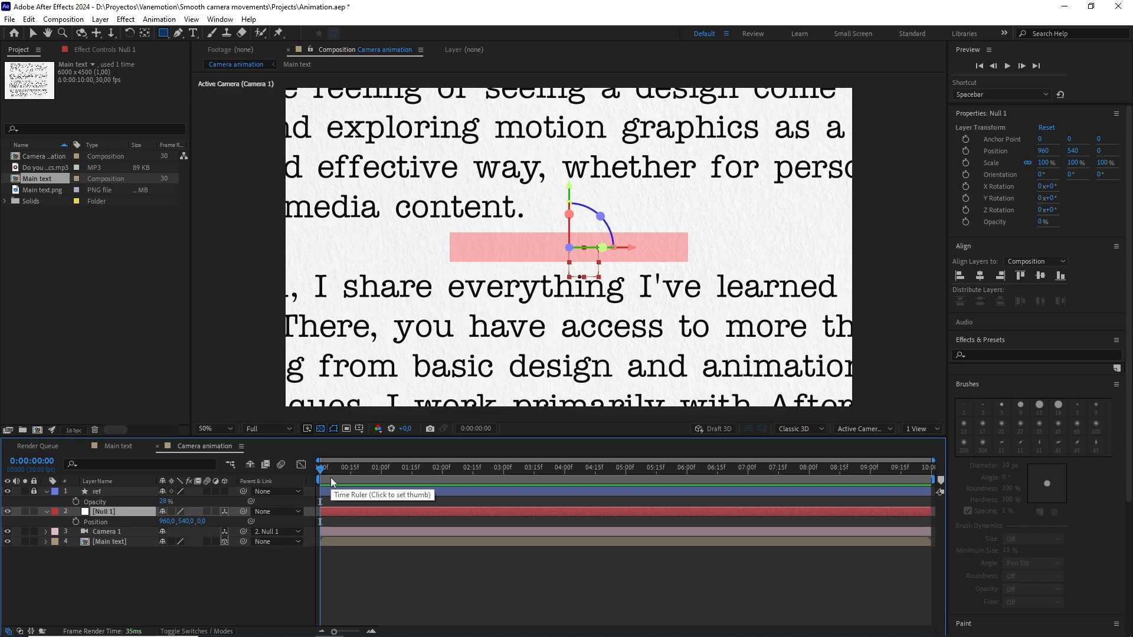
click(75, 521)
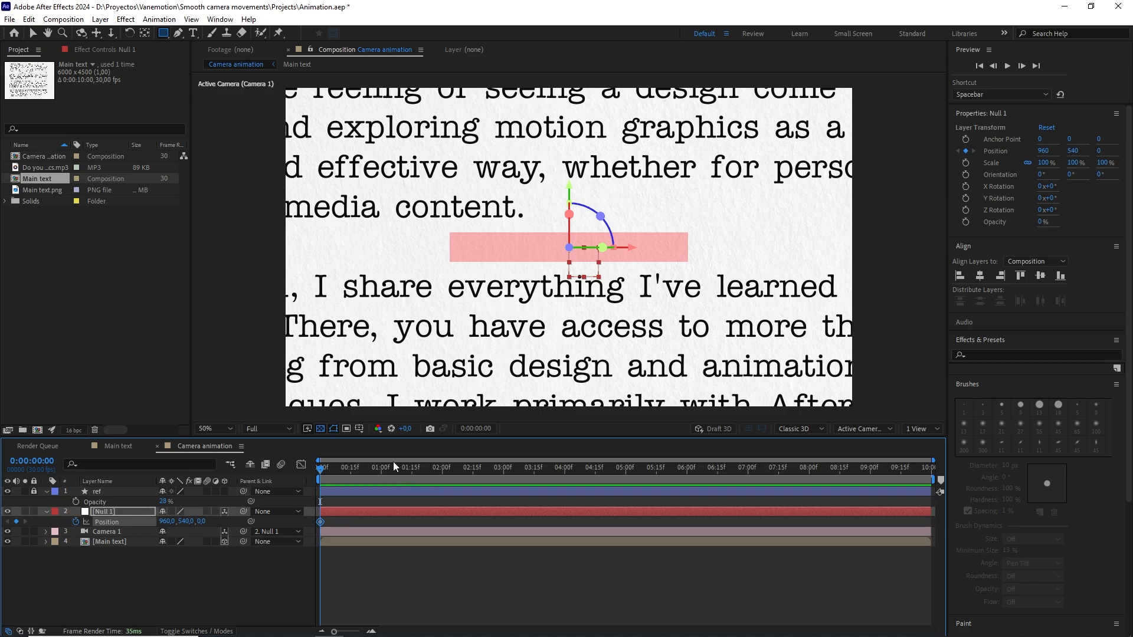
- At 0:00:01:05, move Null 1 to about 800, 129 so the word "motion" is centred under the red reference bar
drag(324, 467, 392, 470)
key(v)
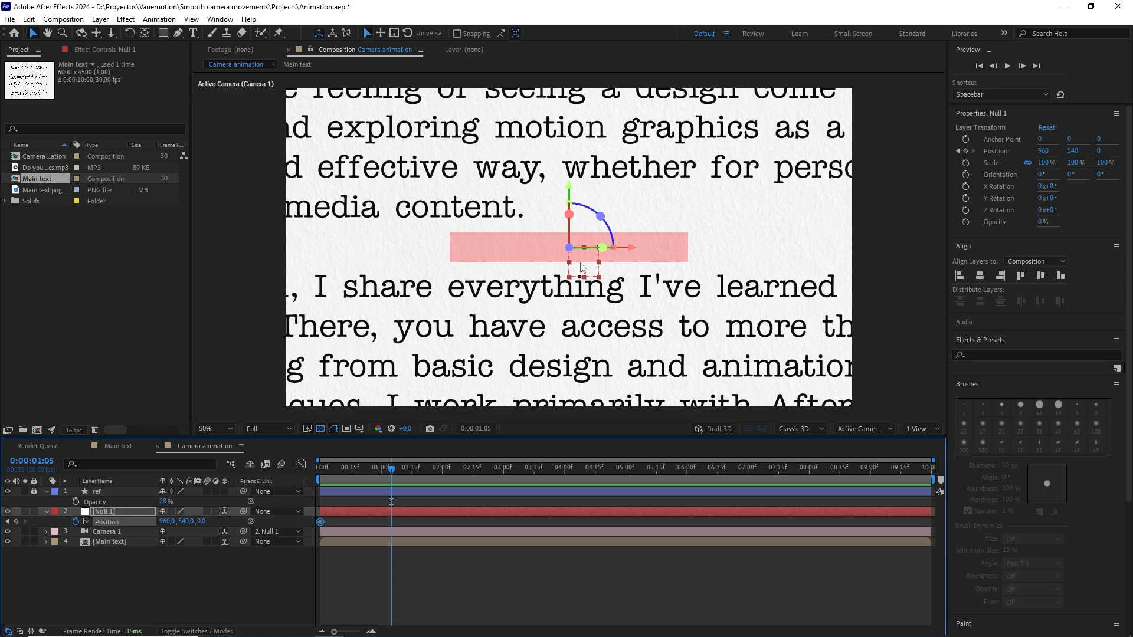
drag(581, 265, 629, 160)
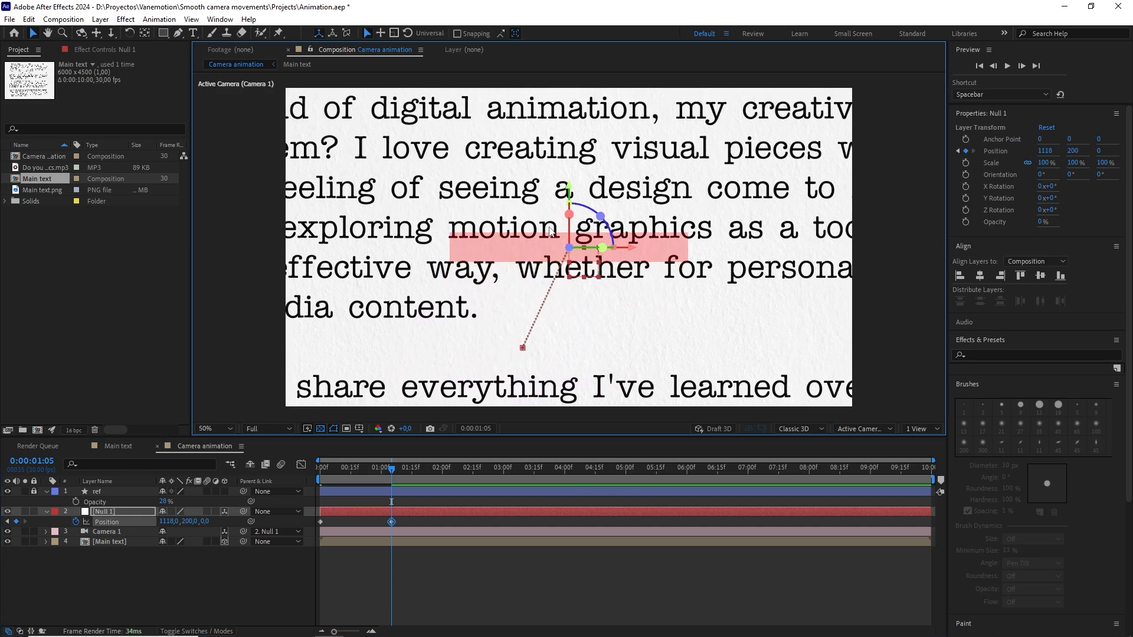
drag(581, 271, 508, 246)
scroll(560, 250, up, 1)
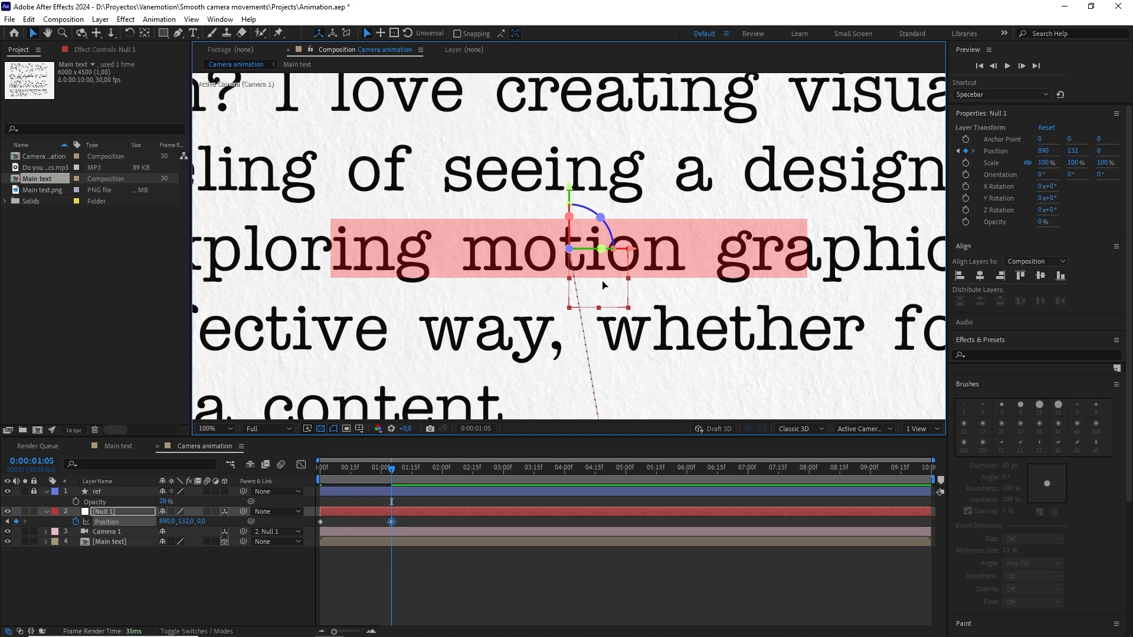
drag(602, 283, 487, 264)
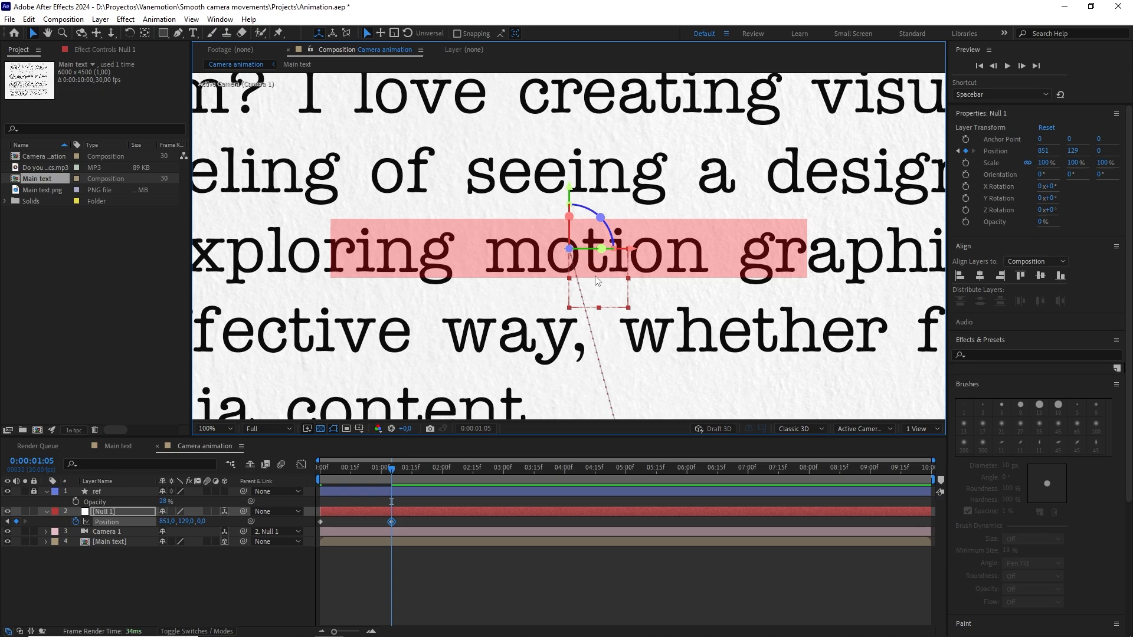
drag(597, 281, 565, 278)
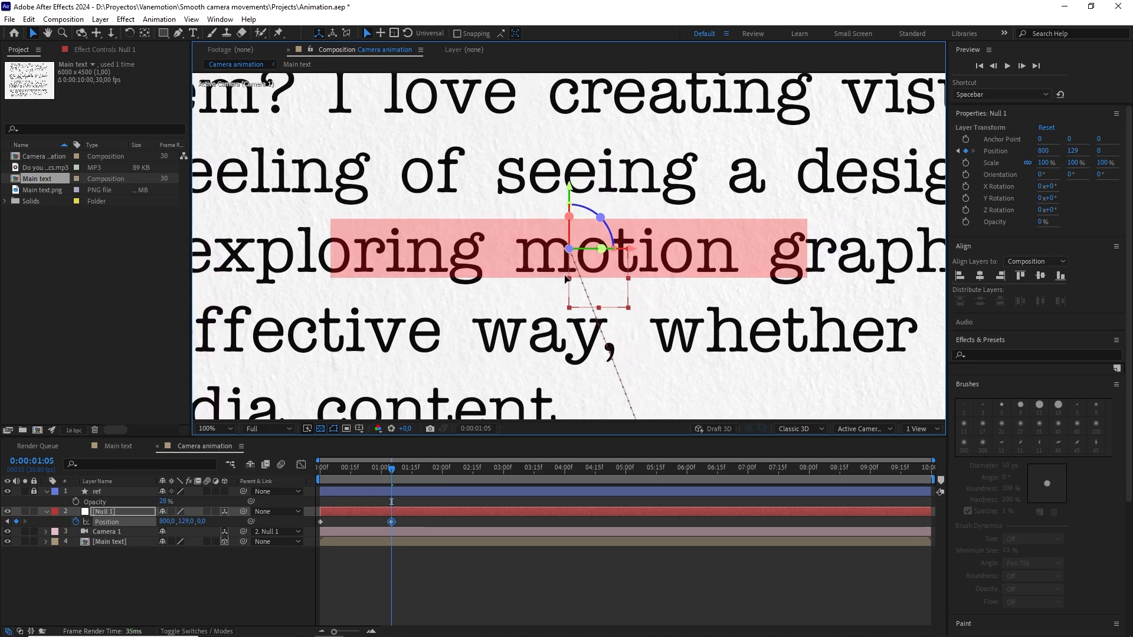
- Apply Easy Ease to both Position keyframes of the Null 1 layer
scroll(566, 280, down, 2)
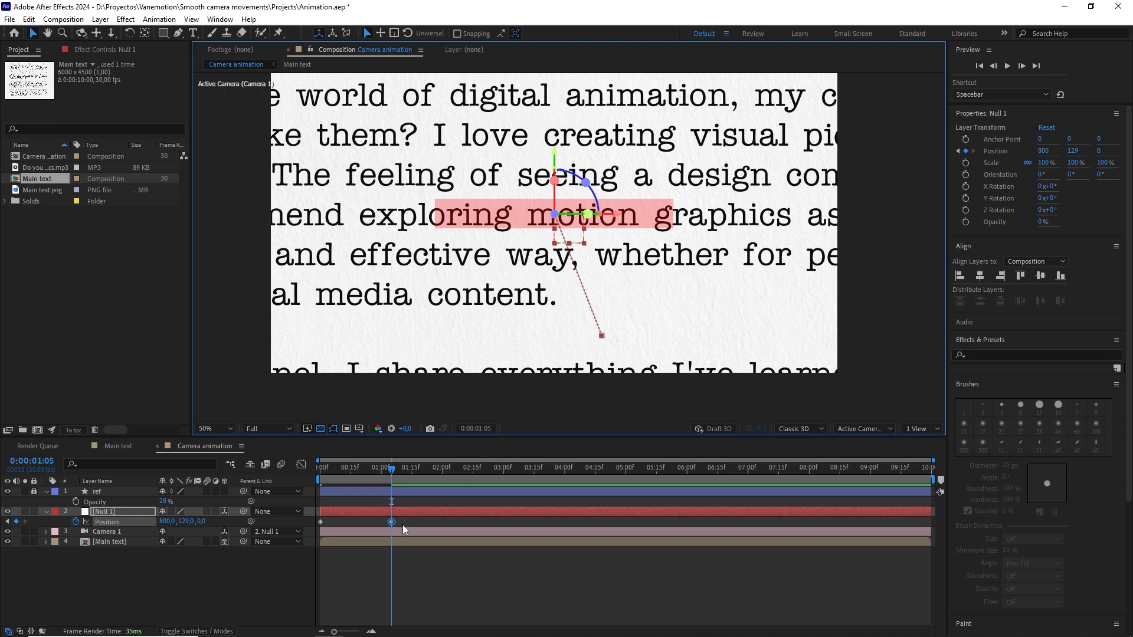
drag(403, 525, 305, 523)
key(F9)
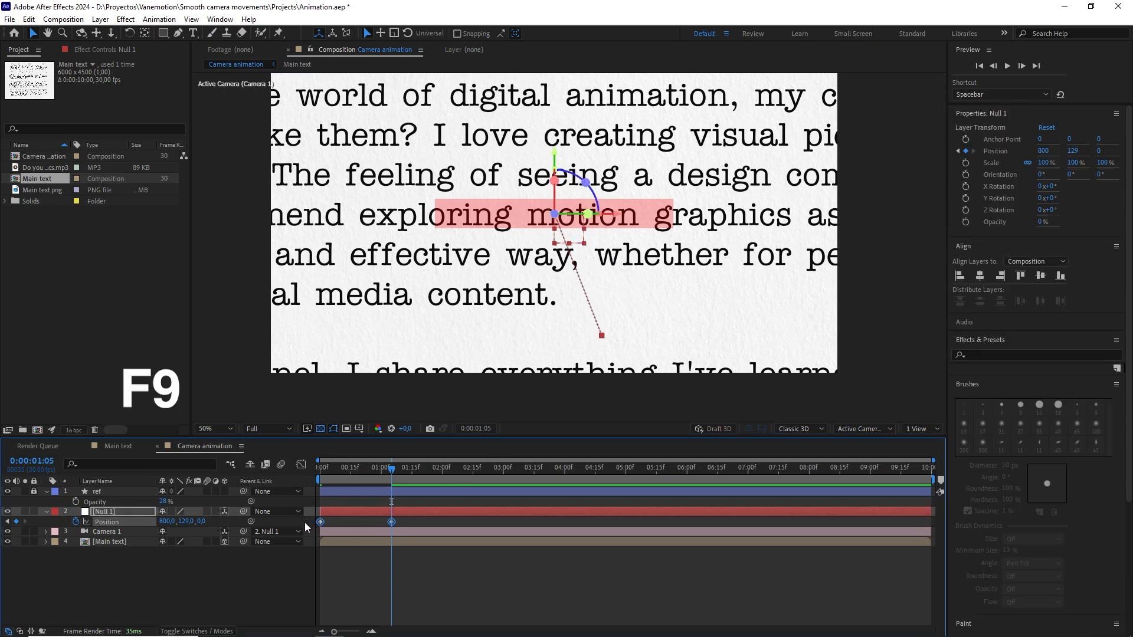
- Set the keyframe velocity influence of both Null 1 Position keyframes to 55% incoming and 55% outgoing
right_click(392, 522)
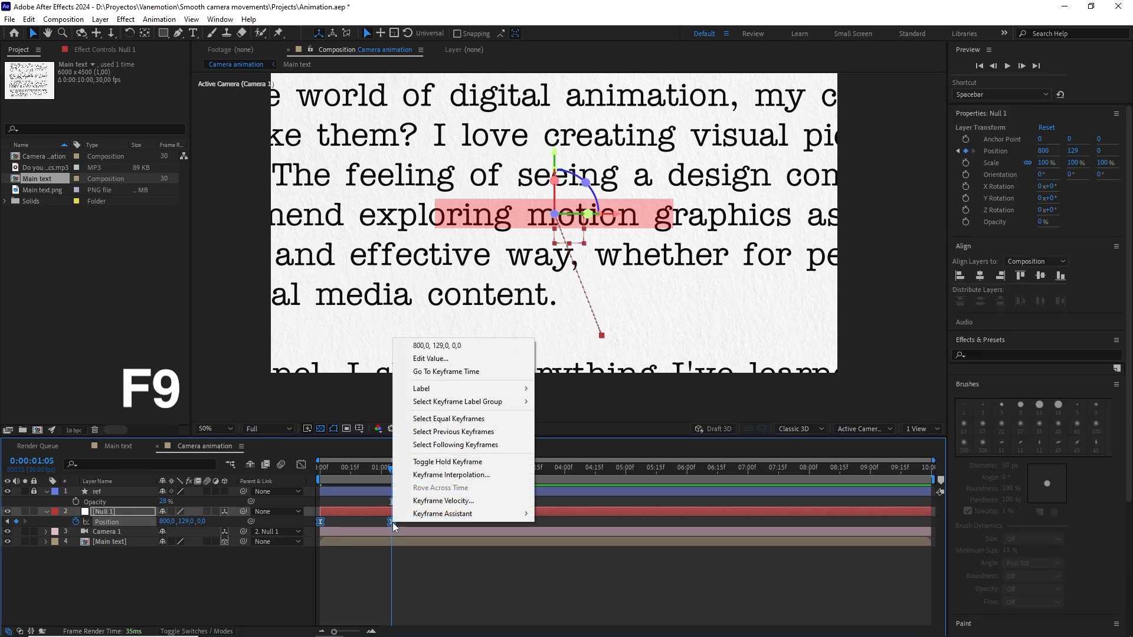
click(448, 569)
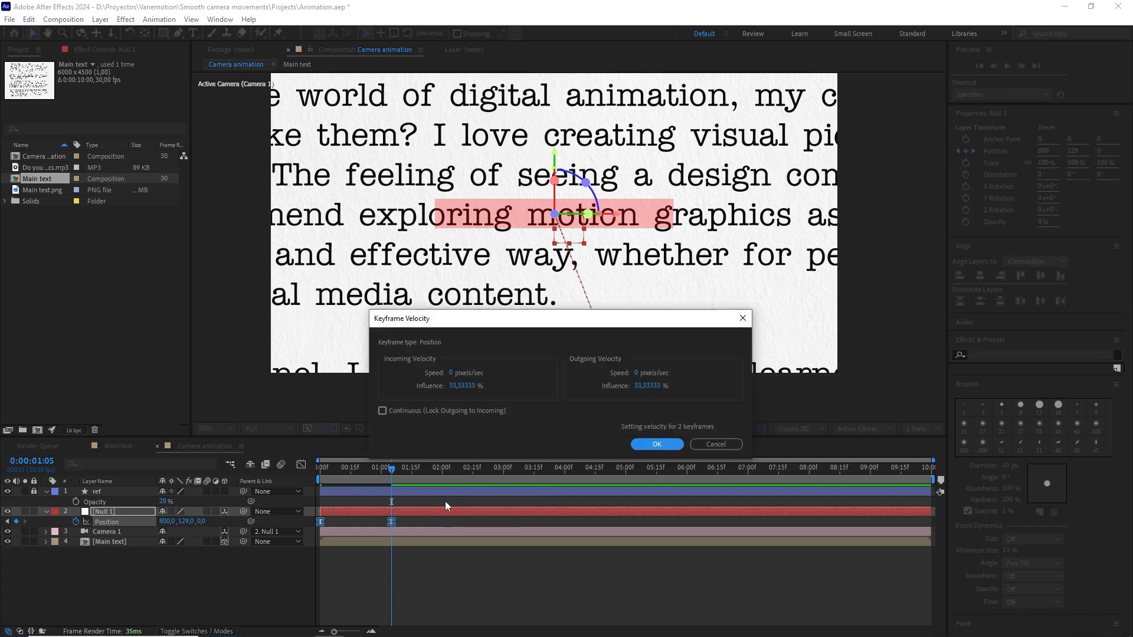
click(463, 385)
text(55)
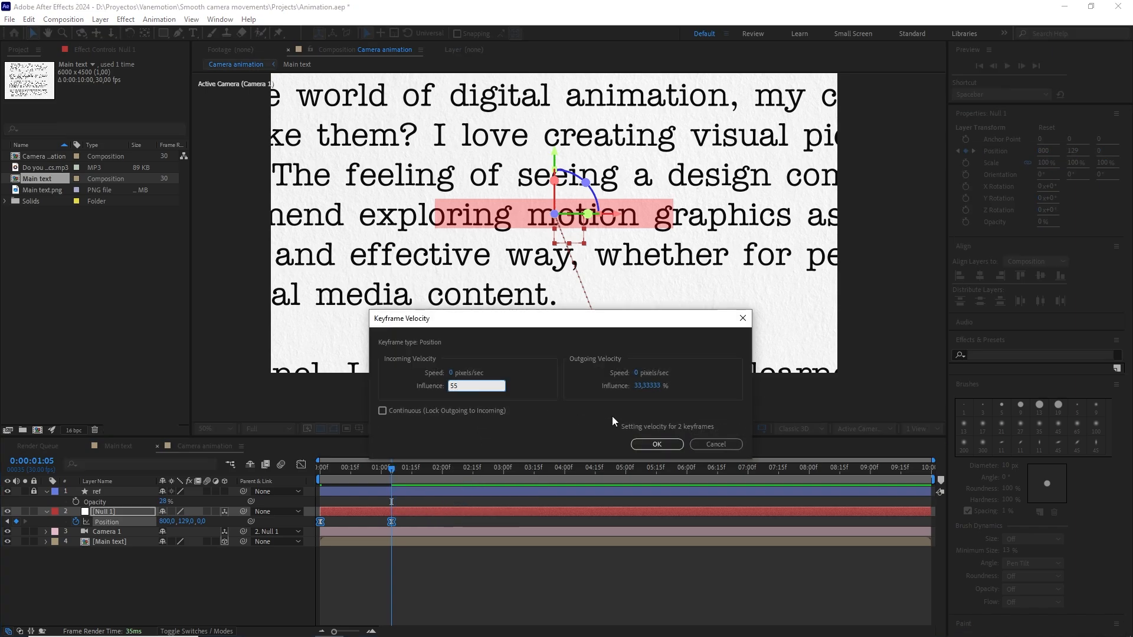
click(647, 386)
text(55)
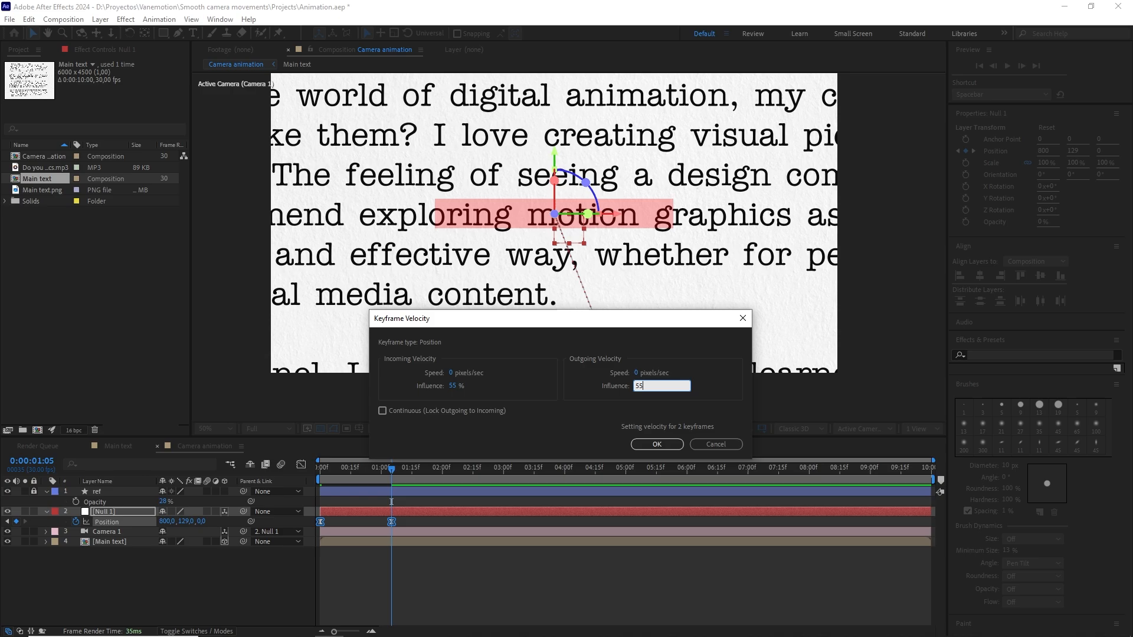
click(657, 444)
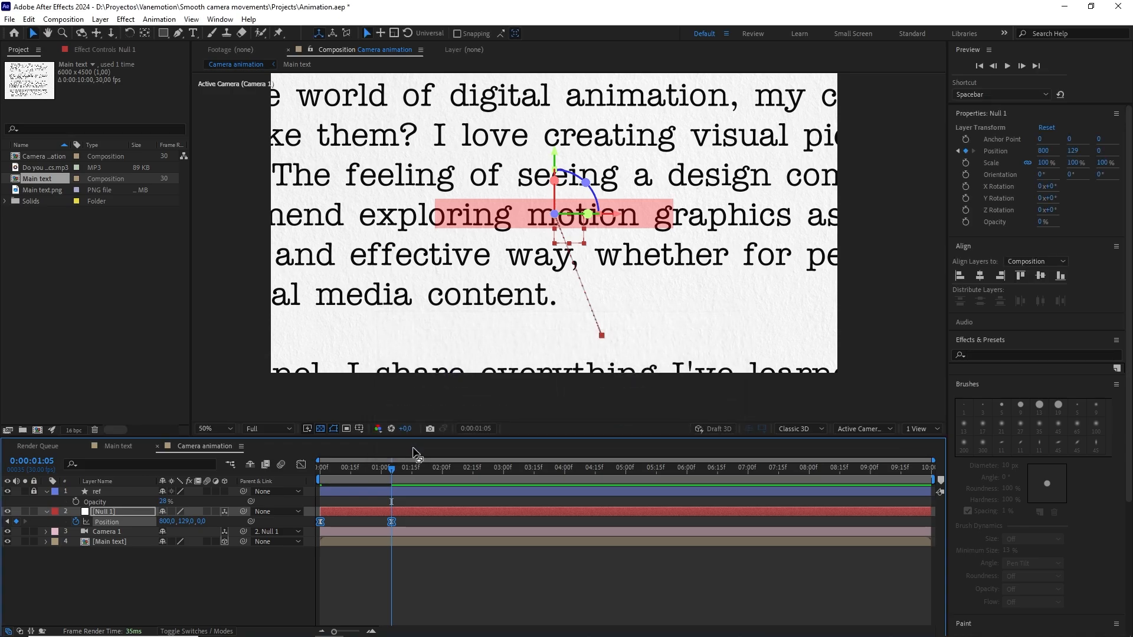
- Inspect the speed graph of Null 1's Position and preview the eased move from the start of the composition
click(301, 464)
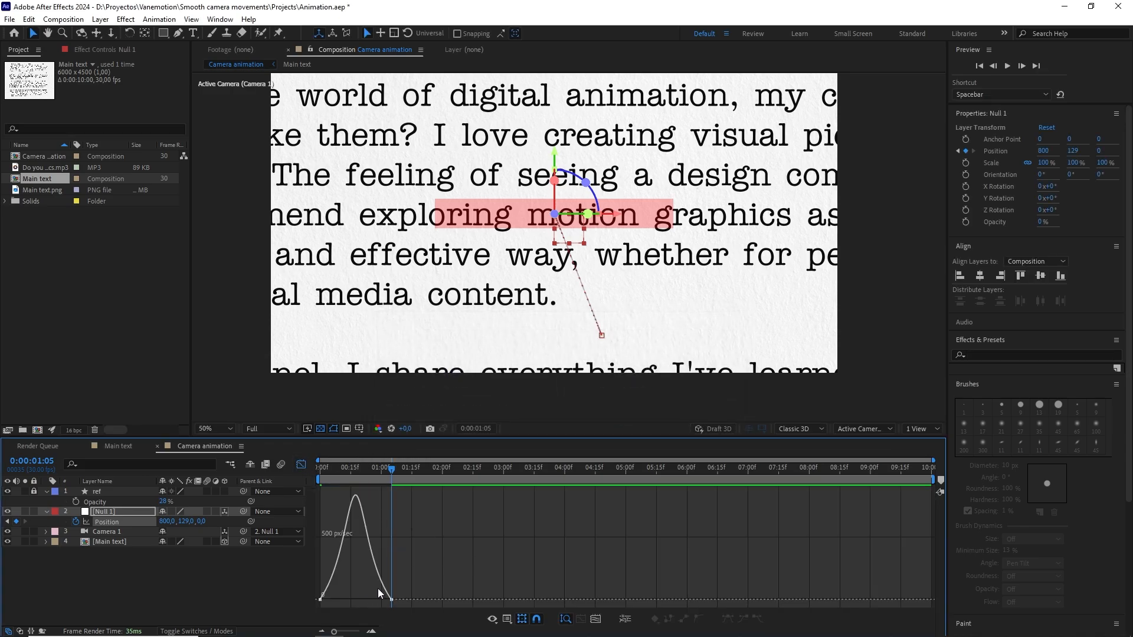
click(301, 464)
drag(391, 467, 313, 465)
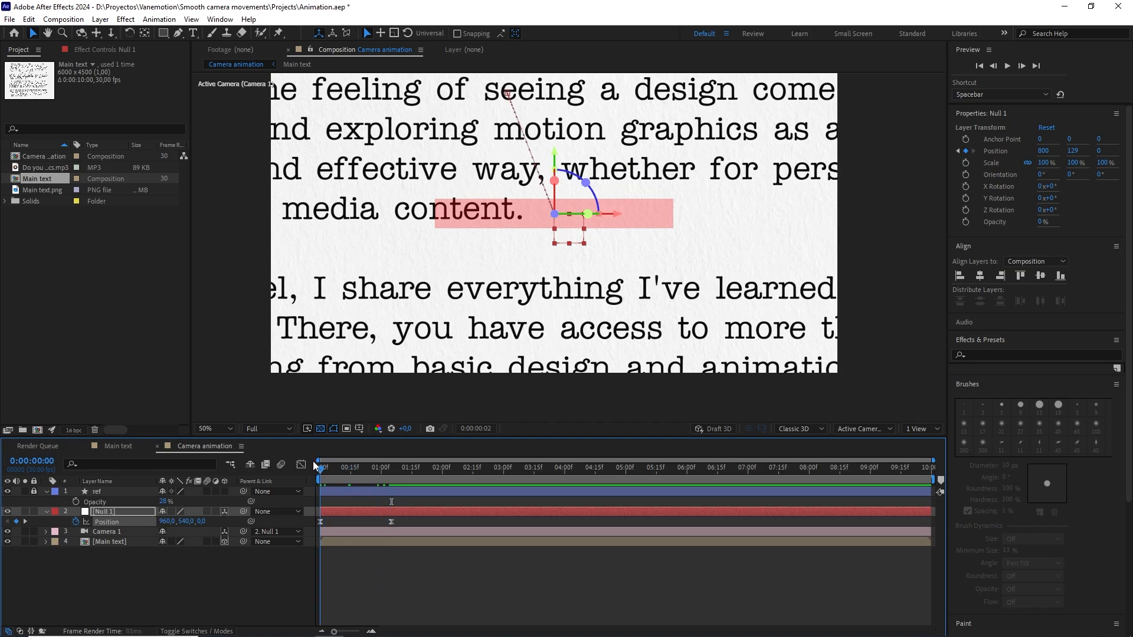
key(space)
scroll(593, 304, down, 2)
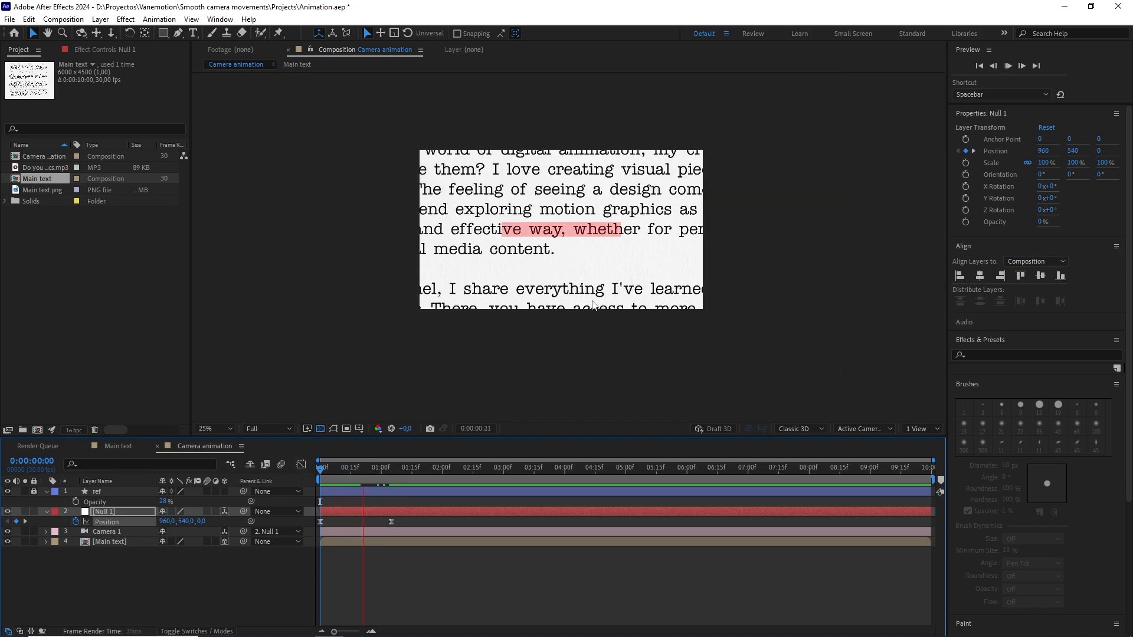
key(space)
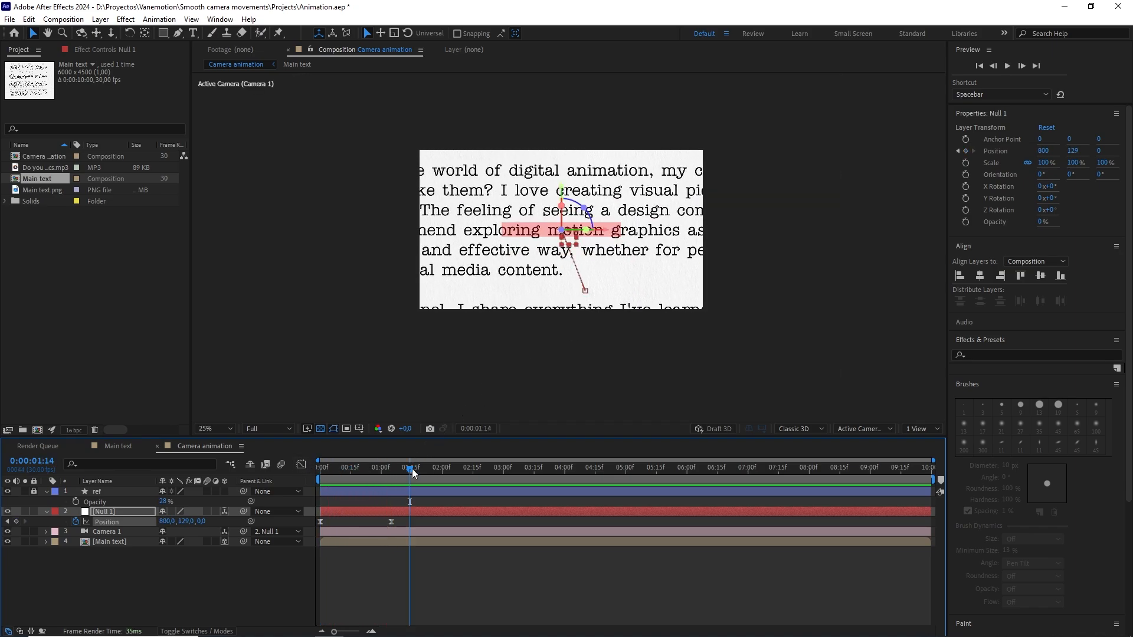
- Duplicate Null 1 at 0:00:01:05 and replace the copy's Position keyframes with a single one at that time
drag(412, 469, 392, 468)
key(ctrl+d)
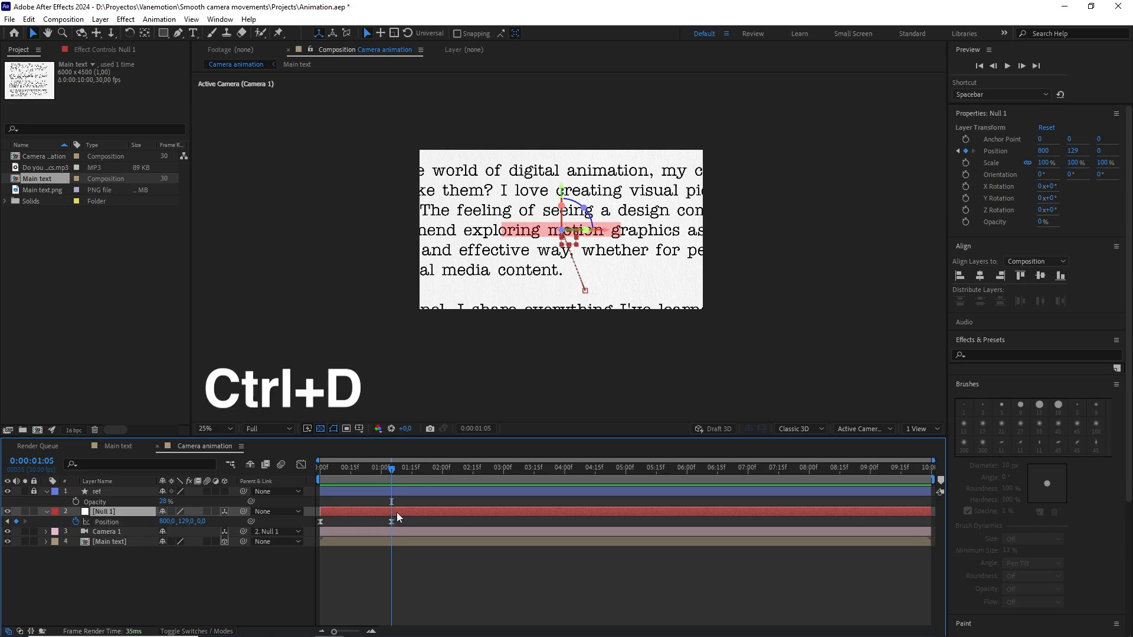
key(ctrl+d)
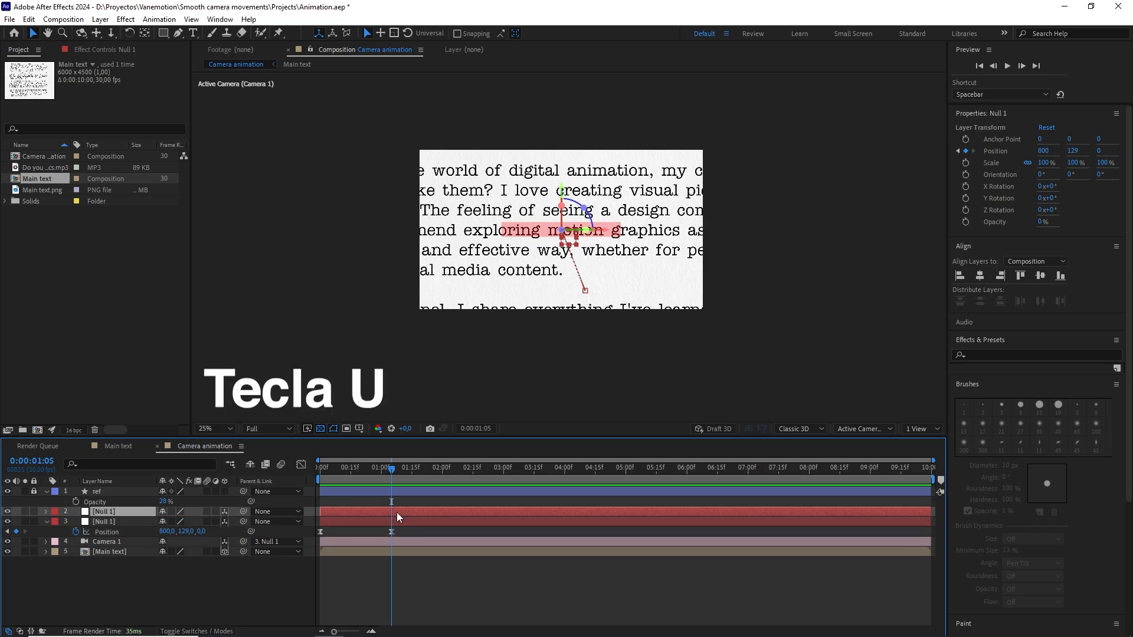
key(u)
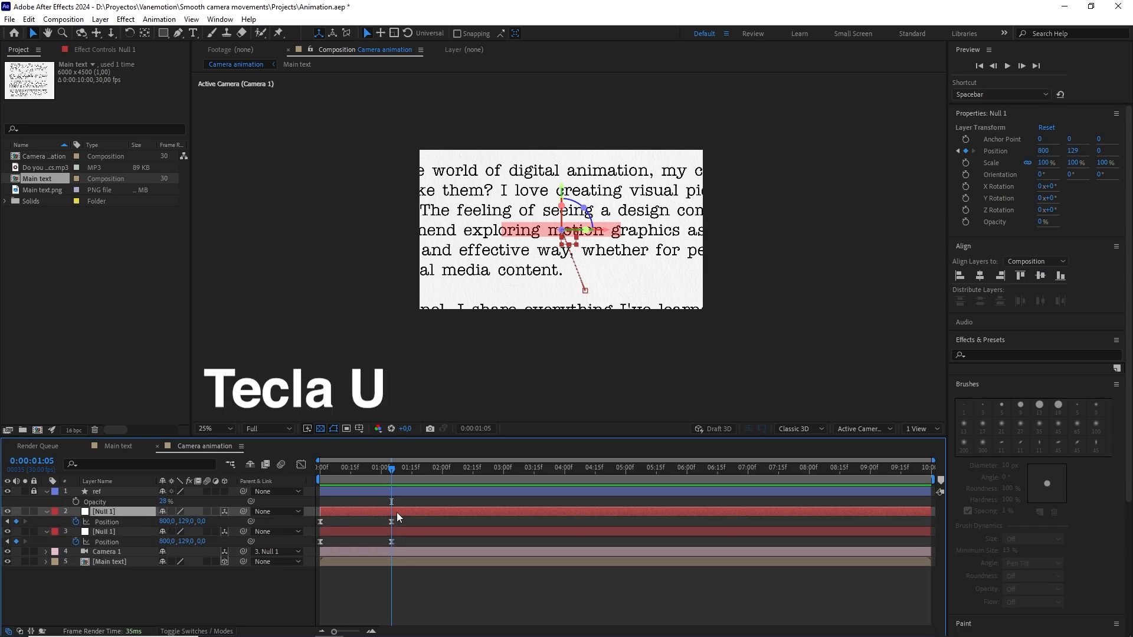
click(76, 521)
click(76, 521)
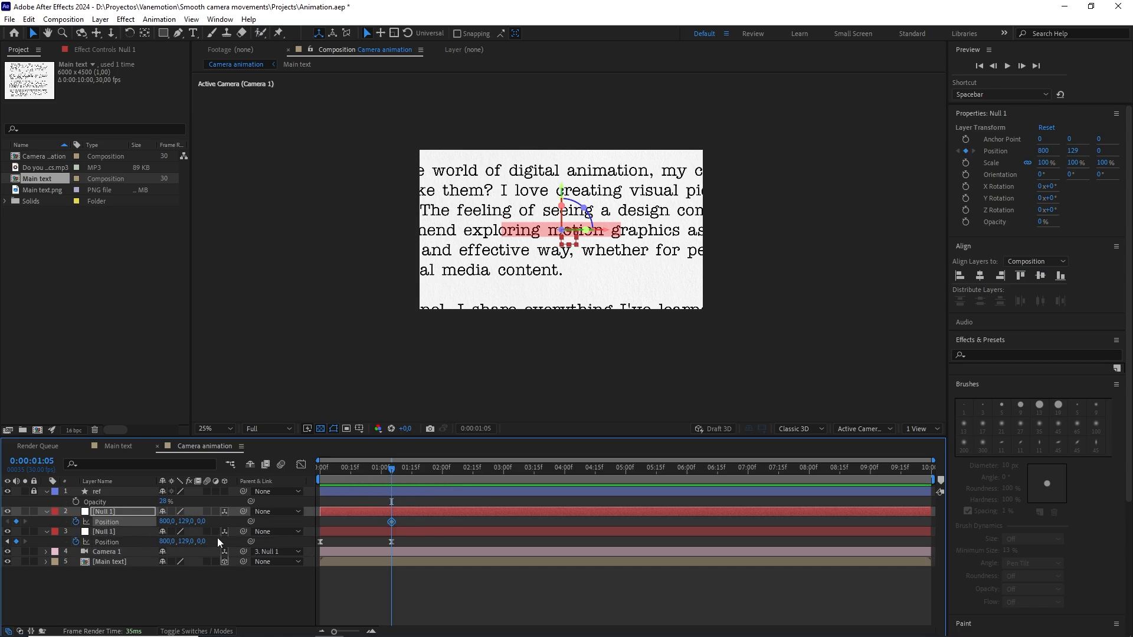
- Parent the original null to its duplicate and shift the duplicate's Position keyframe to 0:00:00:20
drag(243, 531, 136, 511)
drag(396, 470, 361, 463)
click(31, 461)
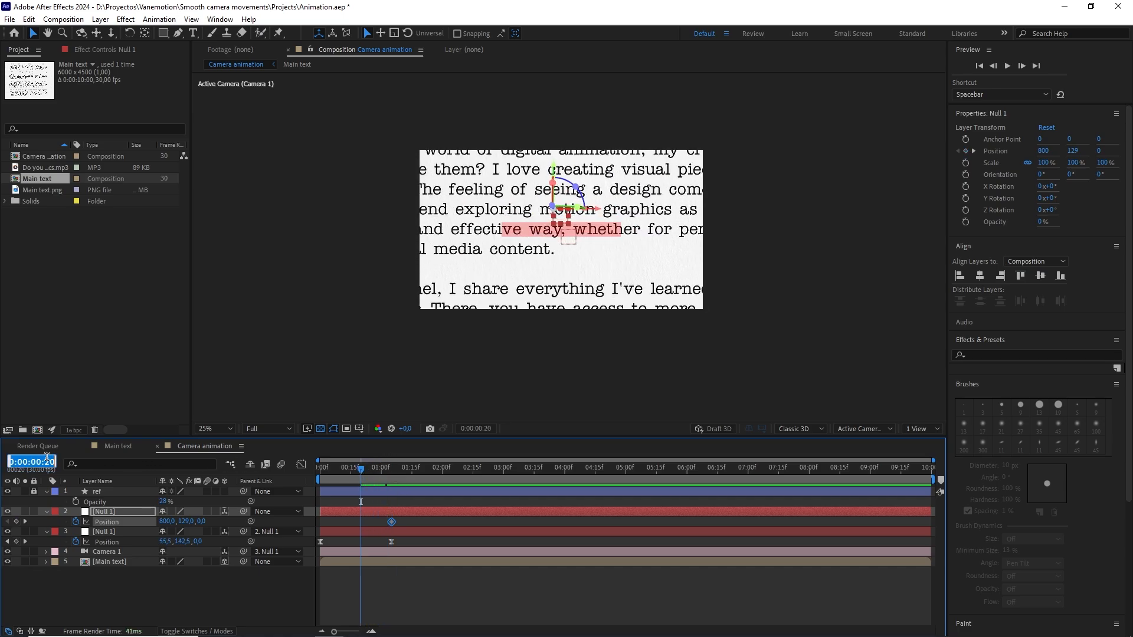
drag(392, 523, 361, 522)
- At 0:00:01:25, set the duplicate null's X Position to about 1170 so "motion graphics" is centred under the red reference bar
drag(362, 469, 433, 473)
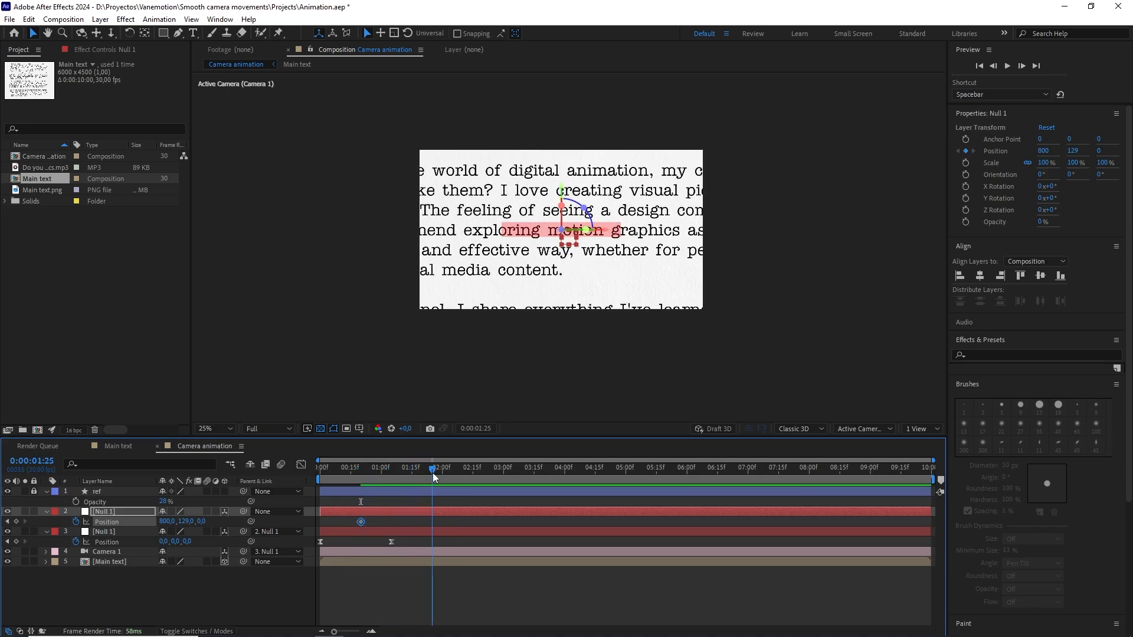
key(period)
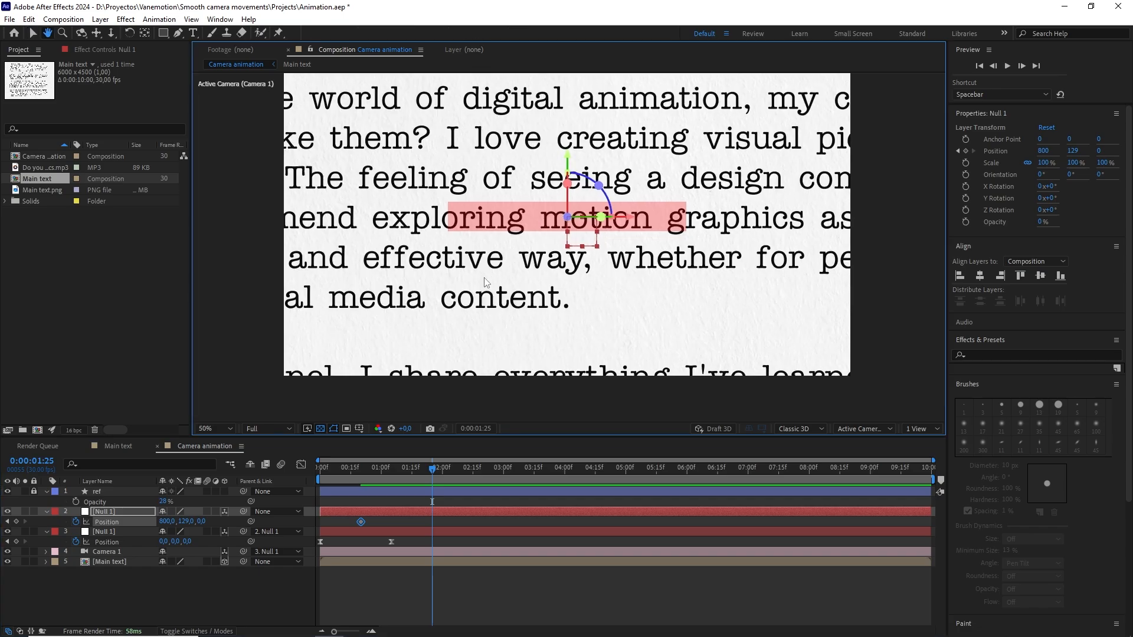
drag(170, 521, 511, 290)
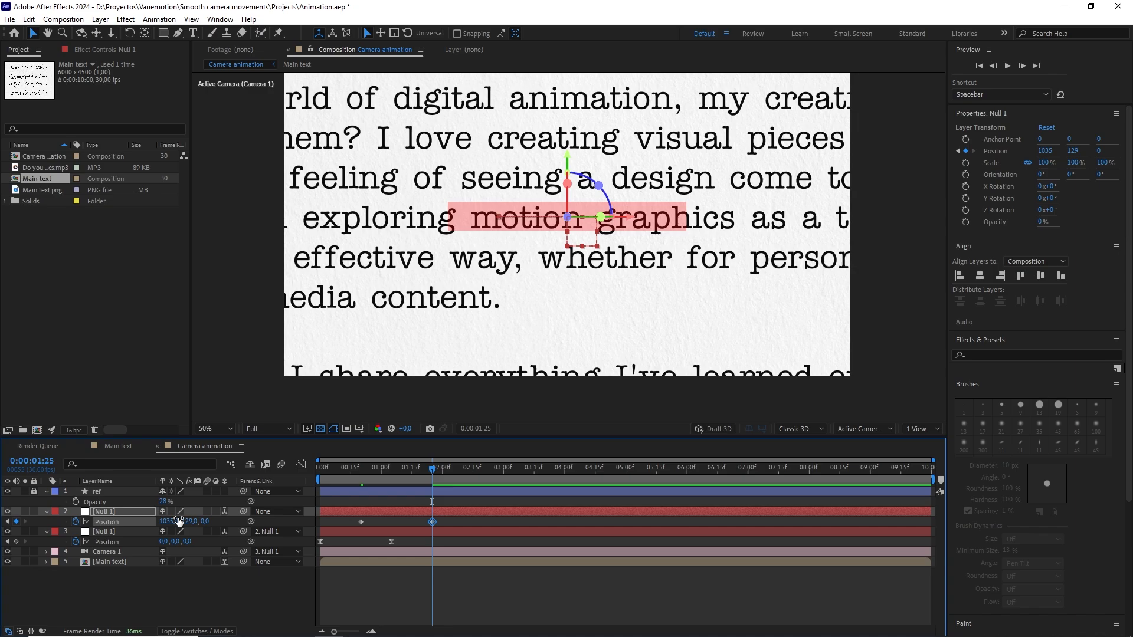
drag(168, 521, 232, 511)
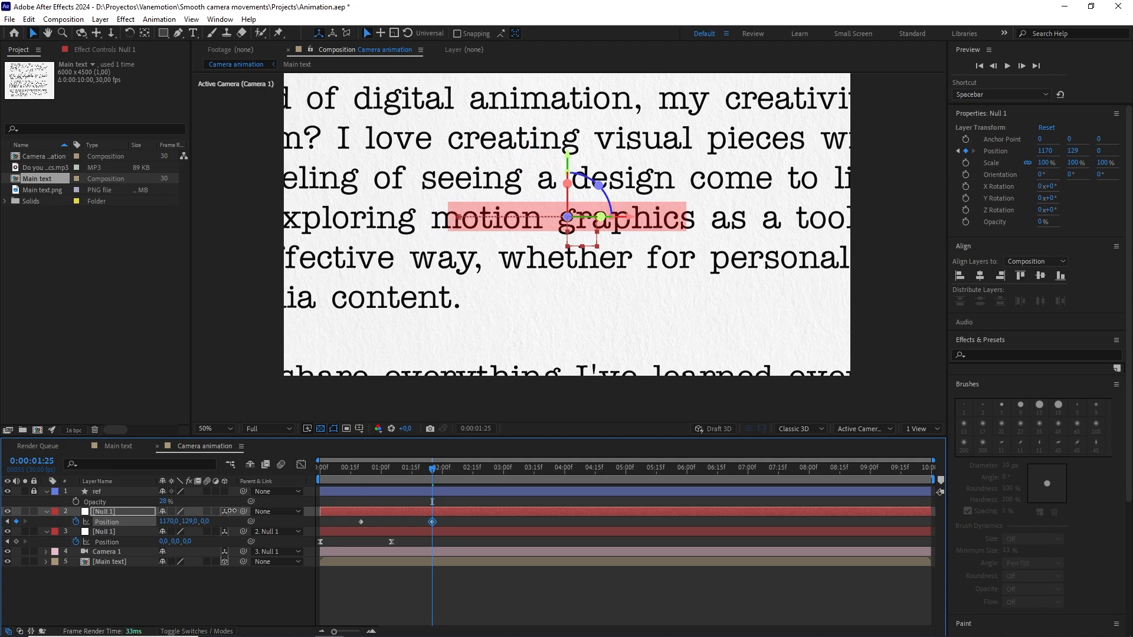
scroll(576, 345, up, 1)
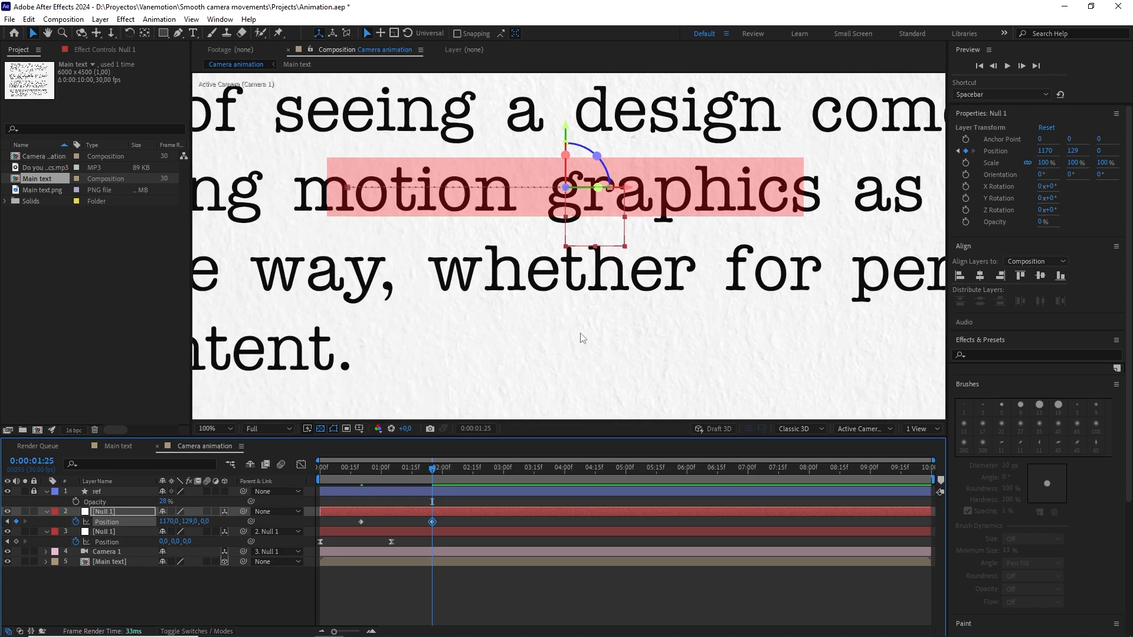
scroll(712, 238, down, 1)
- Apply Easy Ease to both Position keyframes of the duplicate null
key(F9)
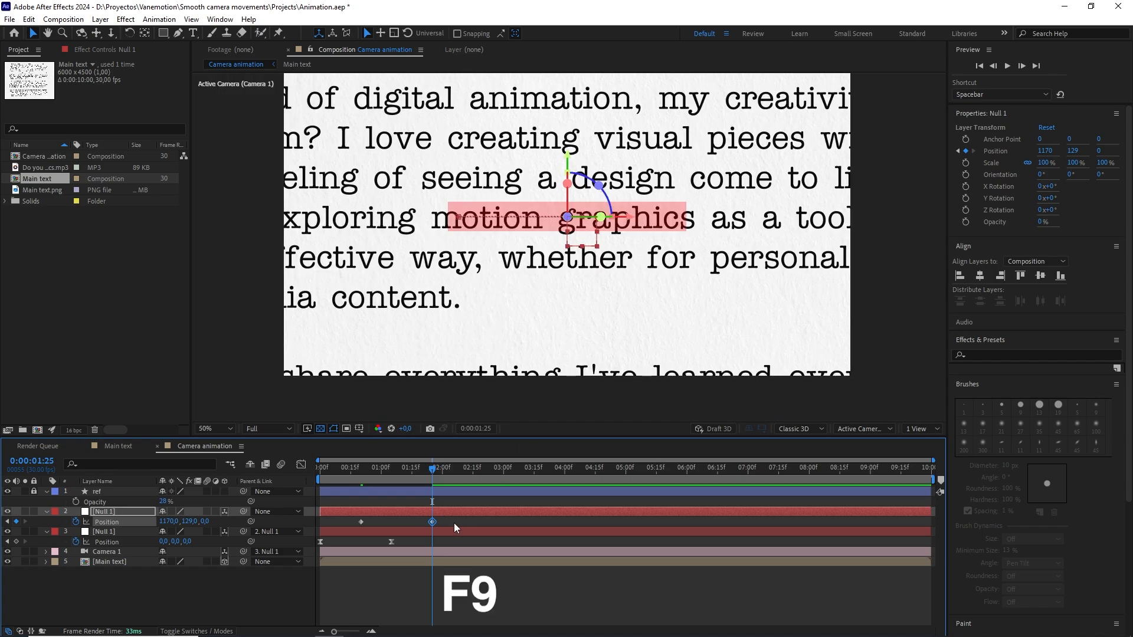
drag(454, 523, 349, 525)
key(F9)
- In the speed graph, set the outgoing velocity influence of the keyframe at 0:00:00:20 to 45%
key(shift+F3)
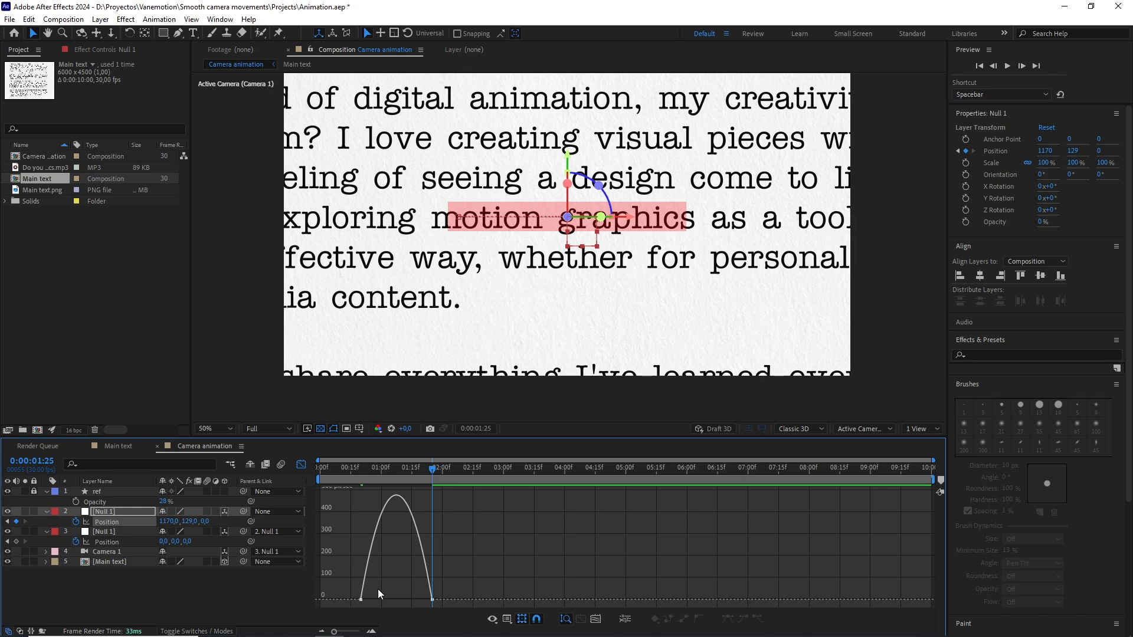
click(362, 600)
key(ctrl+shift+k)
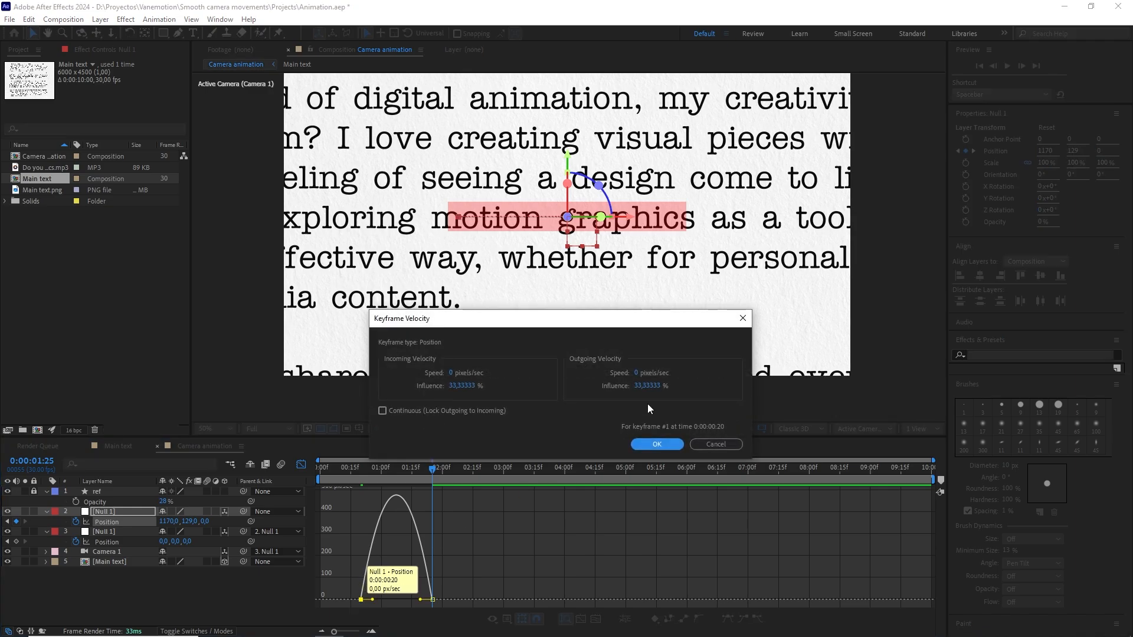
click(654, 388)
text(4)
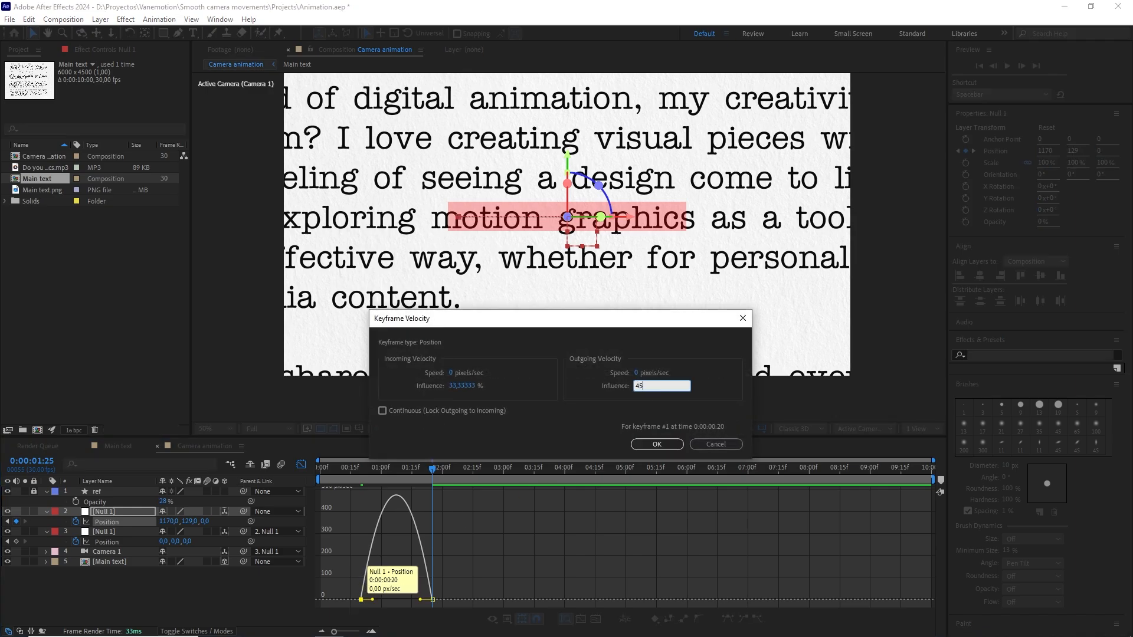
text(5)
click(649, 444)
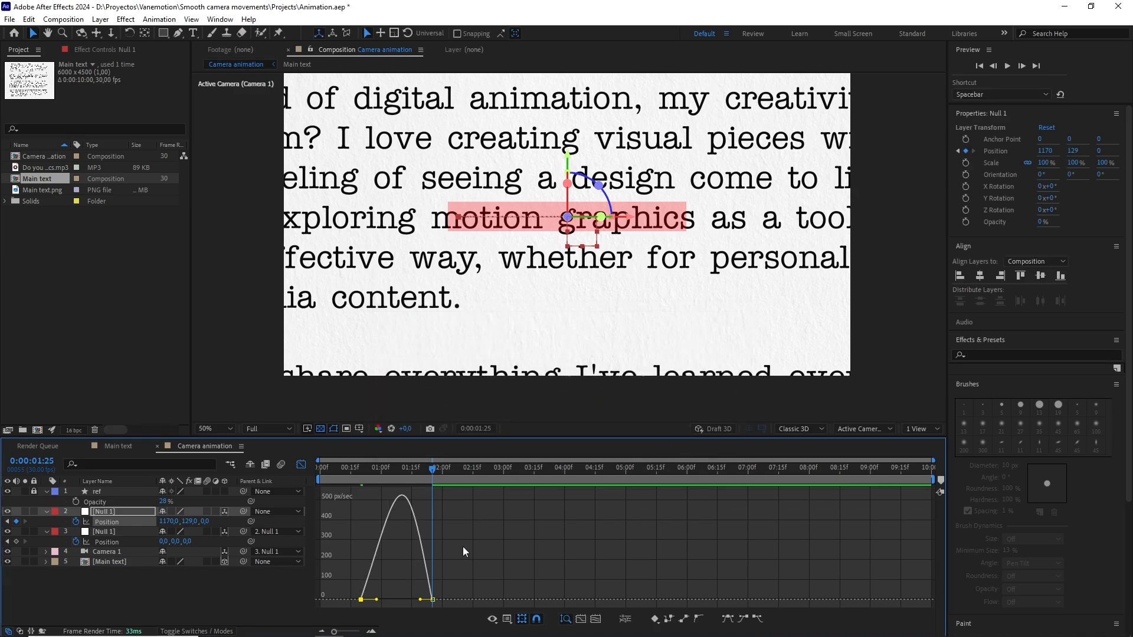
- Set the incoming velocity influence of the keyframe at 0:00:01:25 to 65% and close the graph editor
click(433, 599)
key(ctrl+shift+k)
click(467, 385)
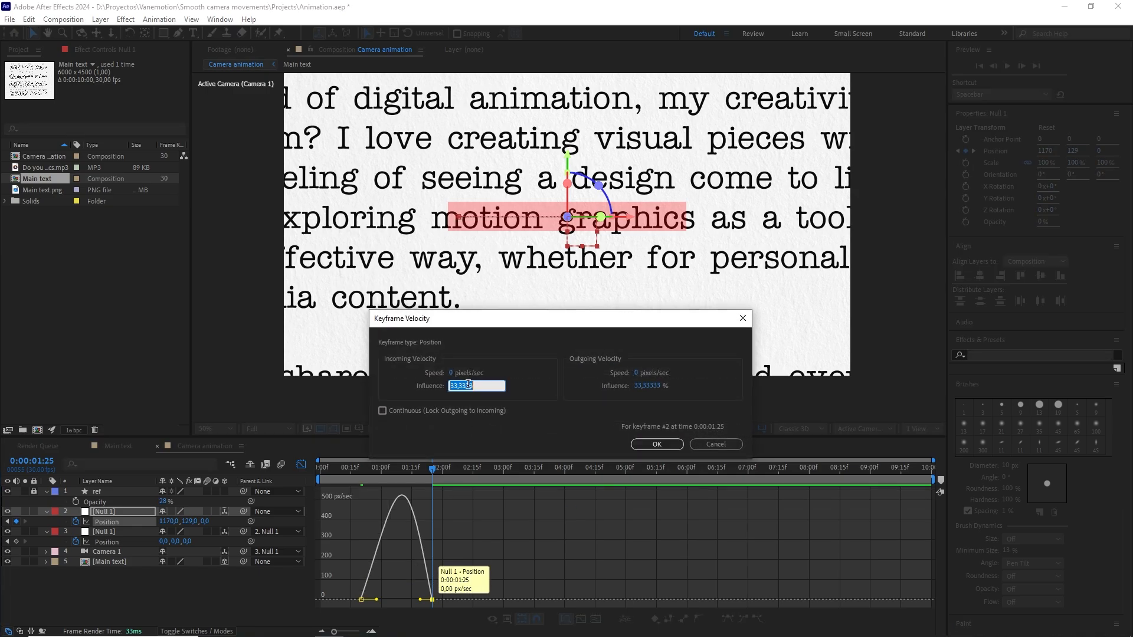
text(65)
click(656, 444)
click(301, 464)
- Lower the composition viewer's resolution to Quarter and preview the combined camera move from the start
key(comma)
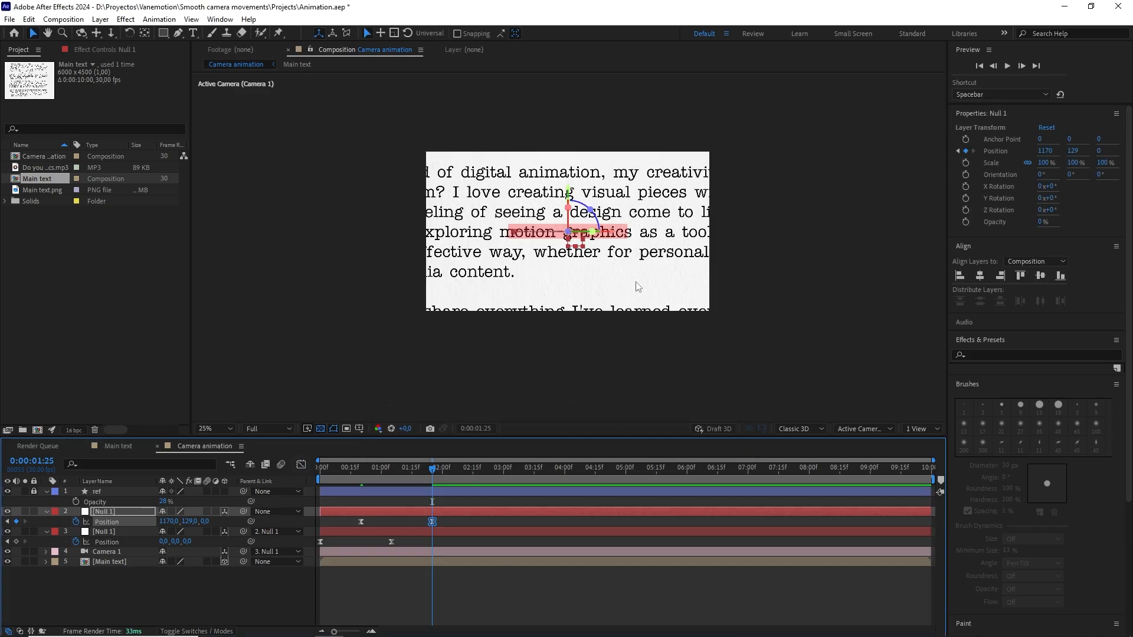
drag(436, 467, 302, 482)
key(period)
key(space)
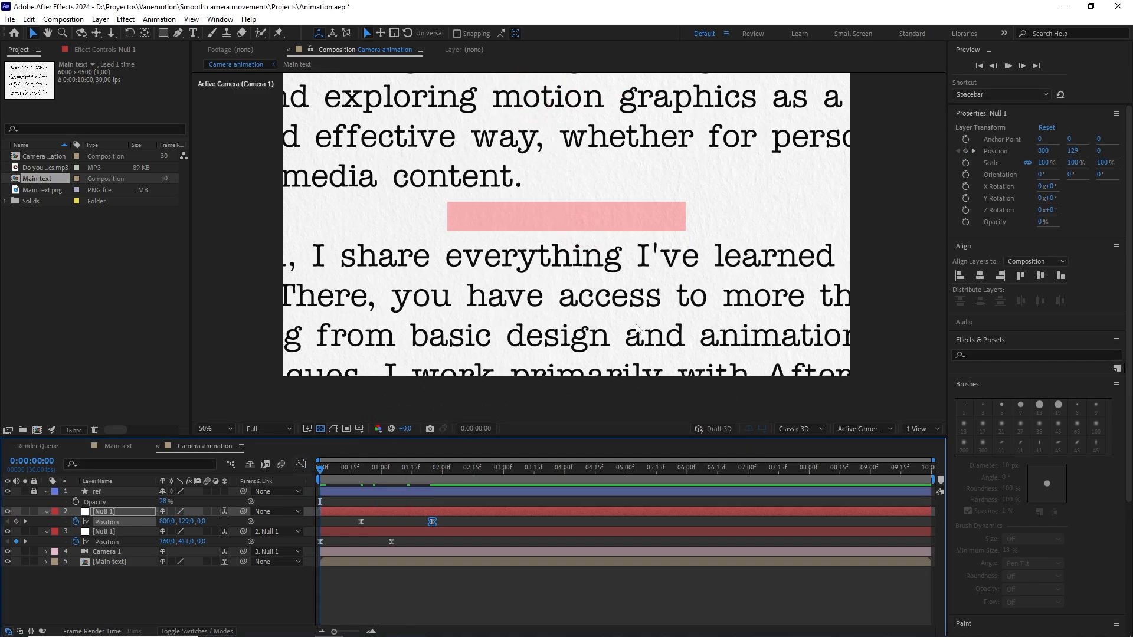
click(276, 427)
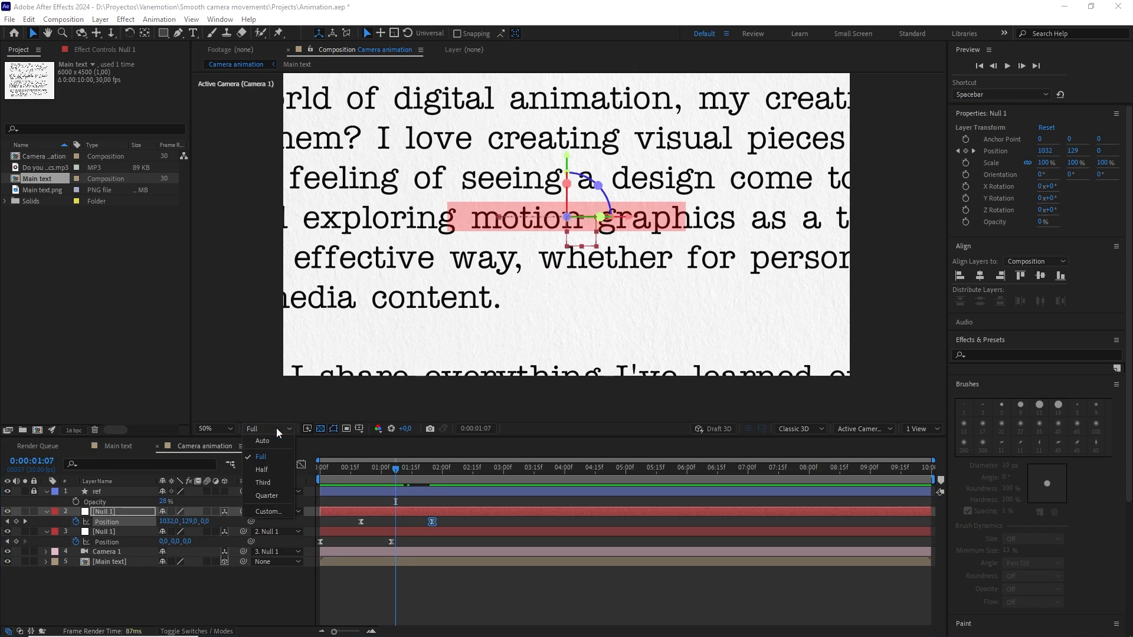
click(267, 495)
key(space)
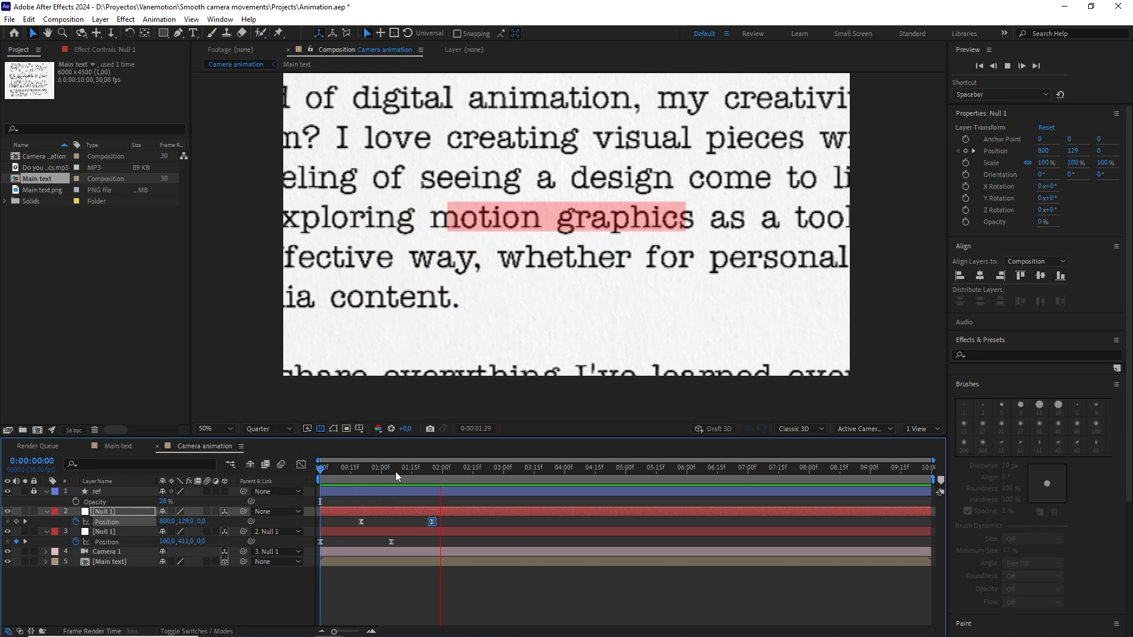
key(space)
key(space)
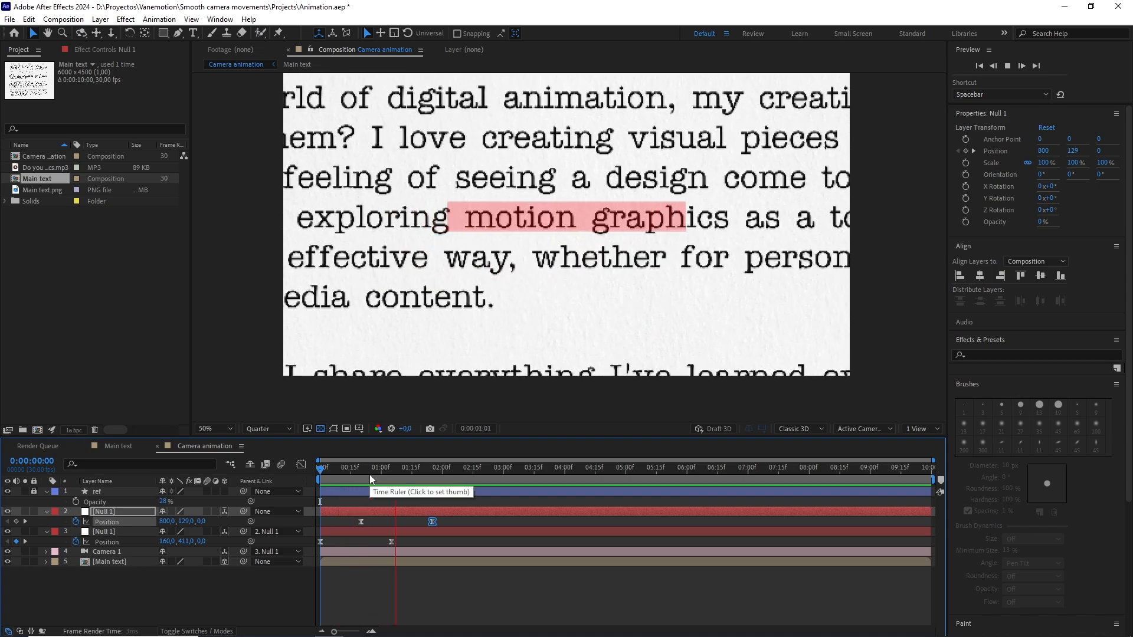
- At 0:00:01:25, duplicate the topmost null and replace the copy's Position keyframes with a single one at that time
mouse_move(443, 469)
mouse_down()
mouse_move(452, 468)
mouse_move(415, 469)
mouse_move(431, 472)
mouse_up()
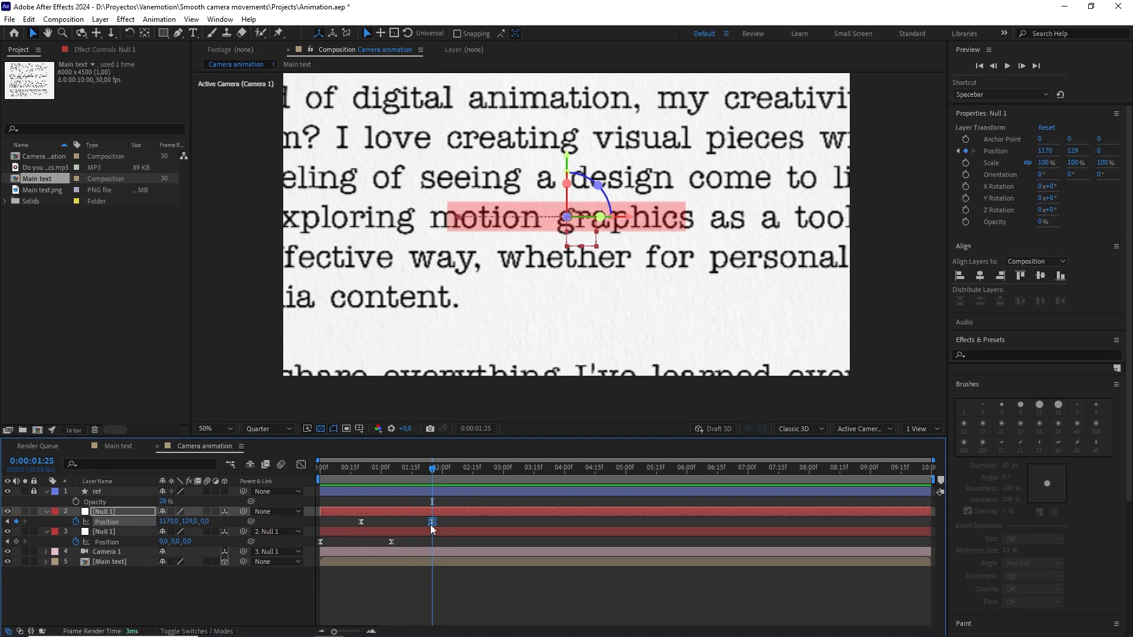
click(448, 514)
key(ctrl+d)
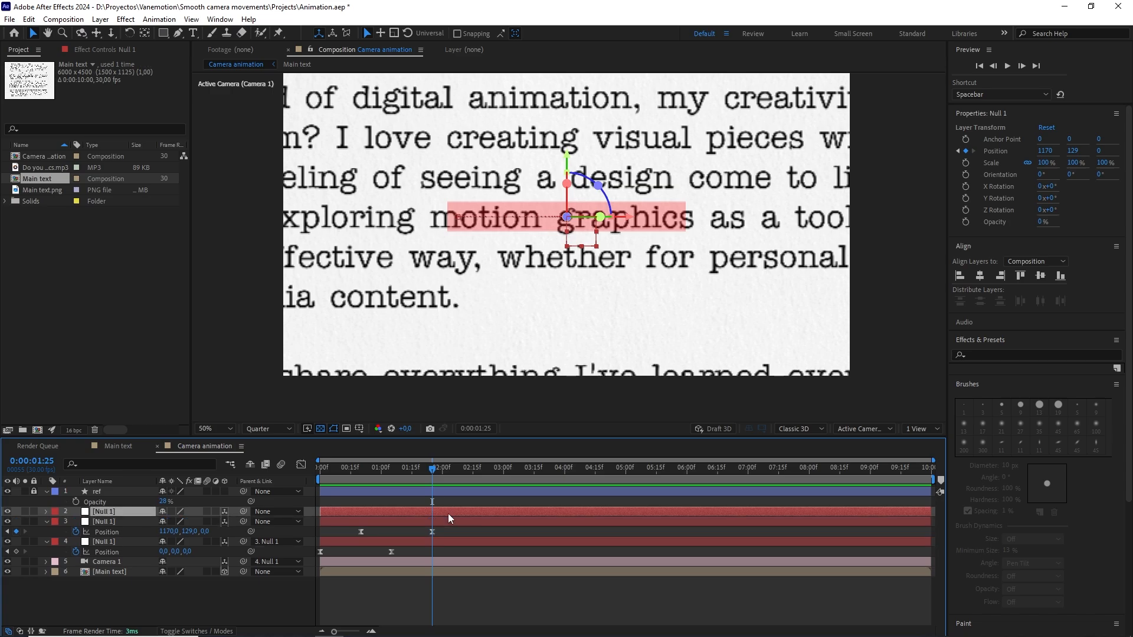
key(p)
click(76, 522)
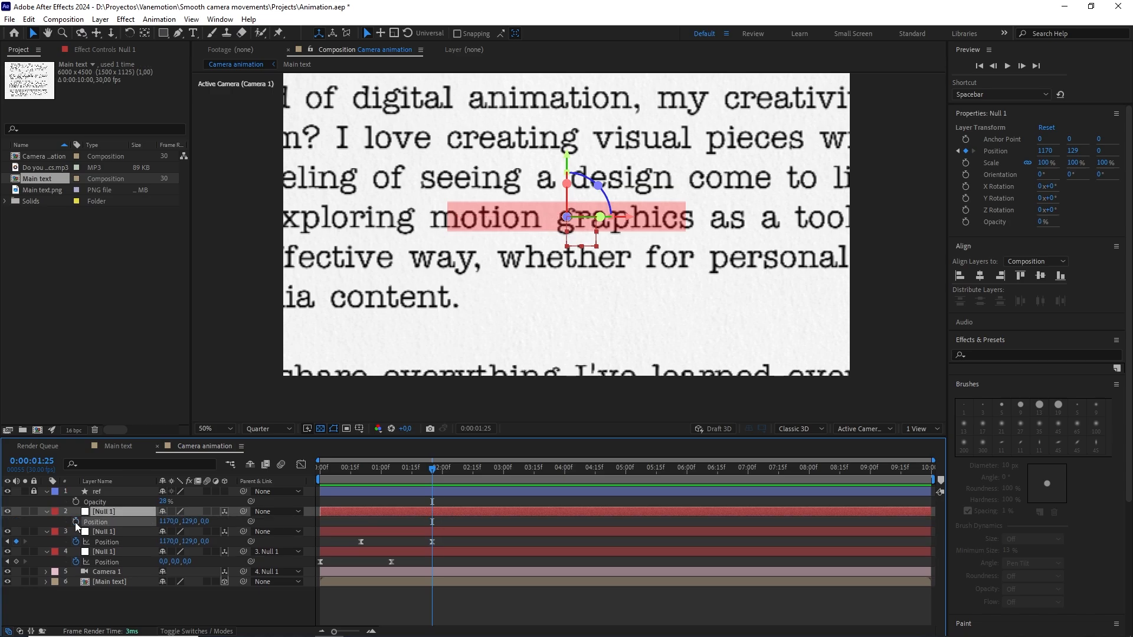
click(76, 522)
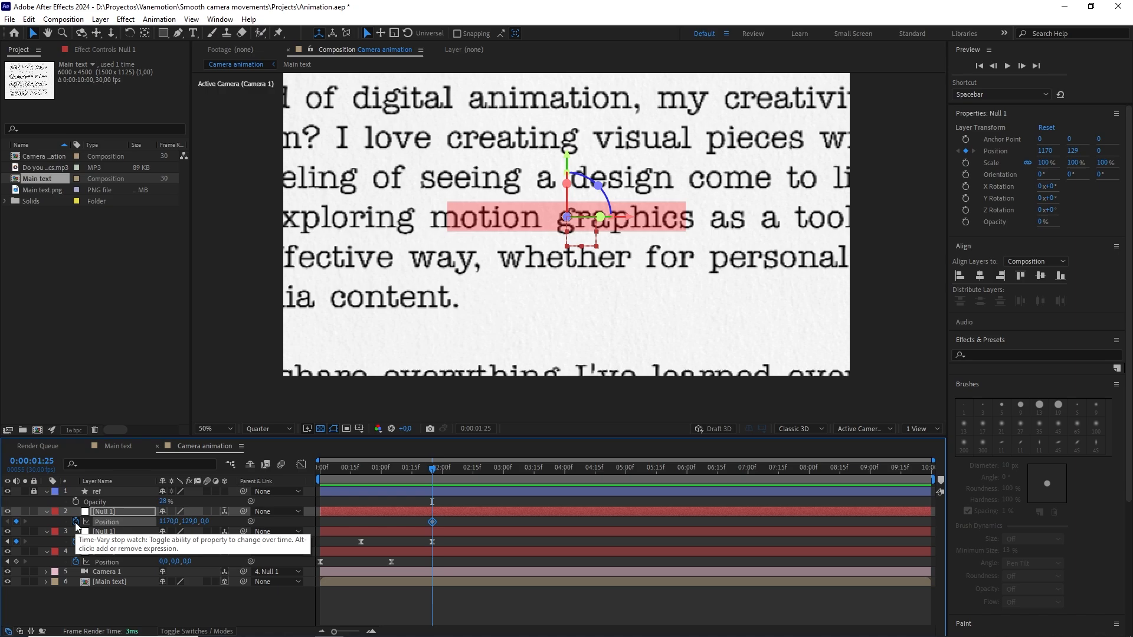
- Parent the original null to its new topmost copy and move the copy's Position keyframe to 0:00:01:17
click(109, 531)
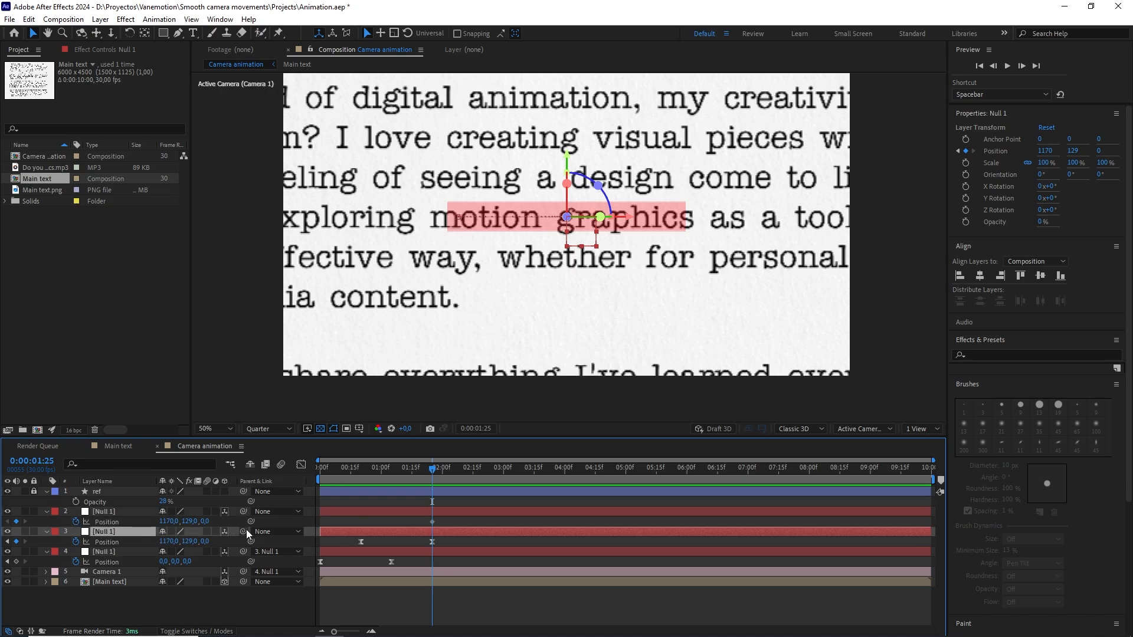
drag(244, 531, 117, 514)
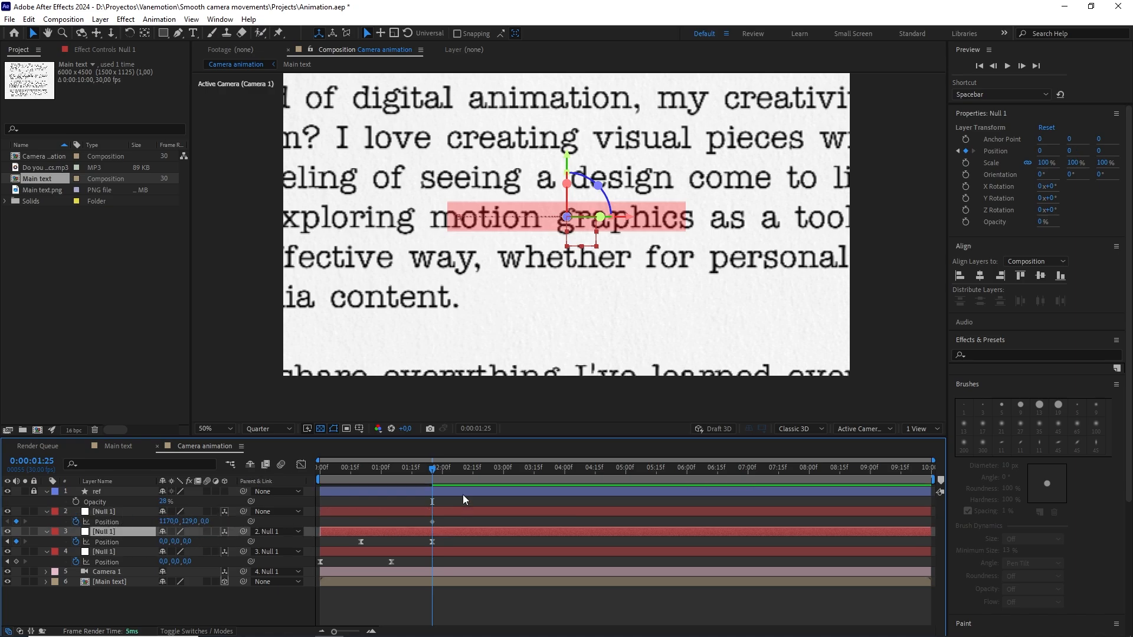
drag(434, 469, 419, 470)
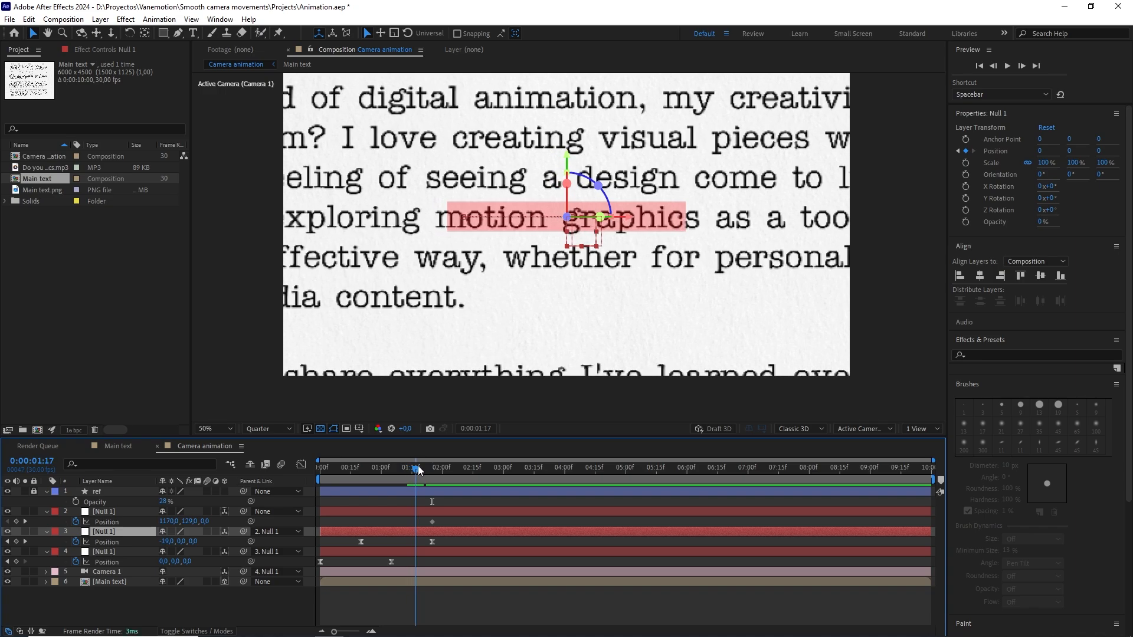
click(431, 513)
key(alt+shift+p)
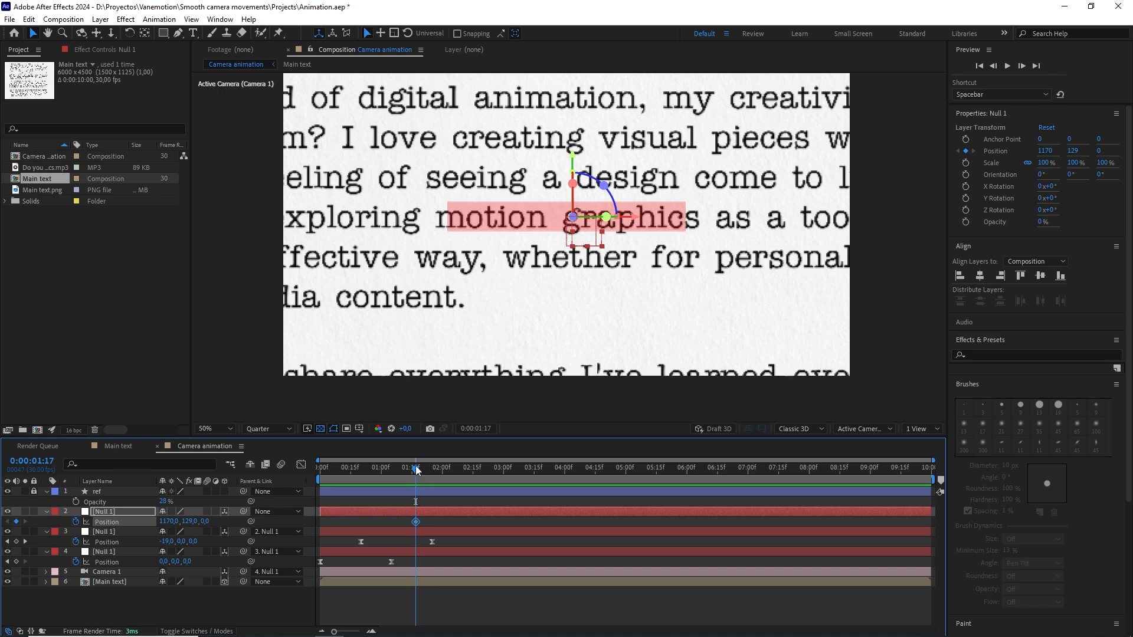
- At 0:00:02:19, move the topmost null to about -223, 671, 0 so "channel" sits under the red reference
drag(416, 466, 481, 474)
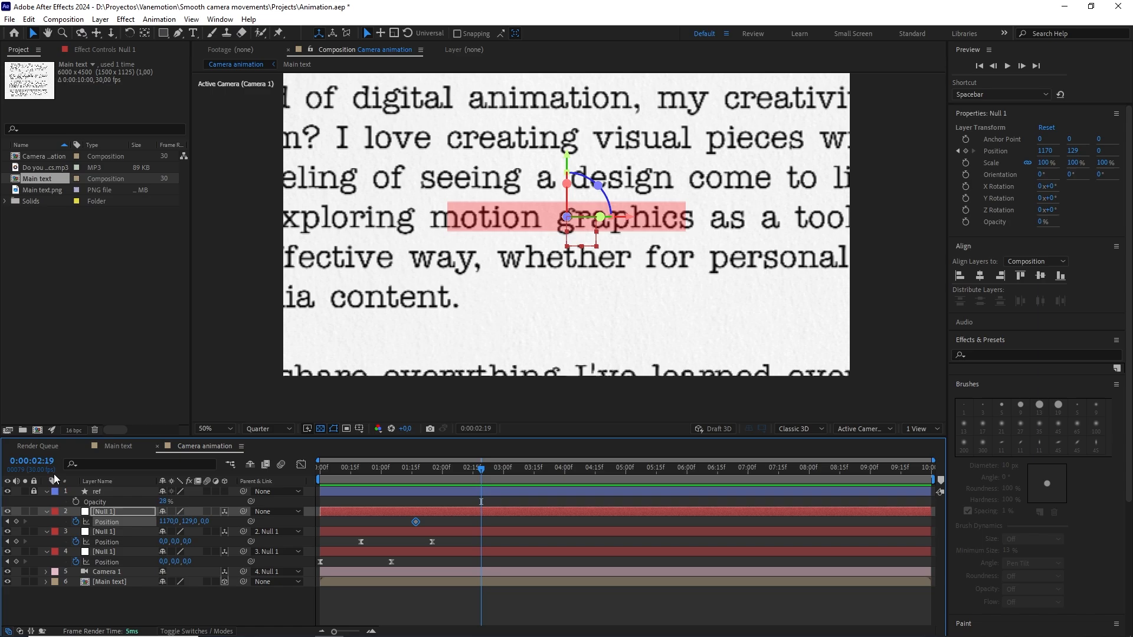
drag(461, 265, 523, 270)
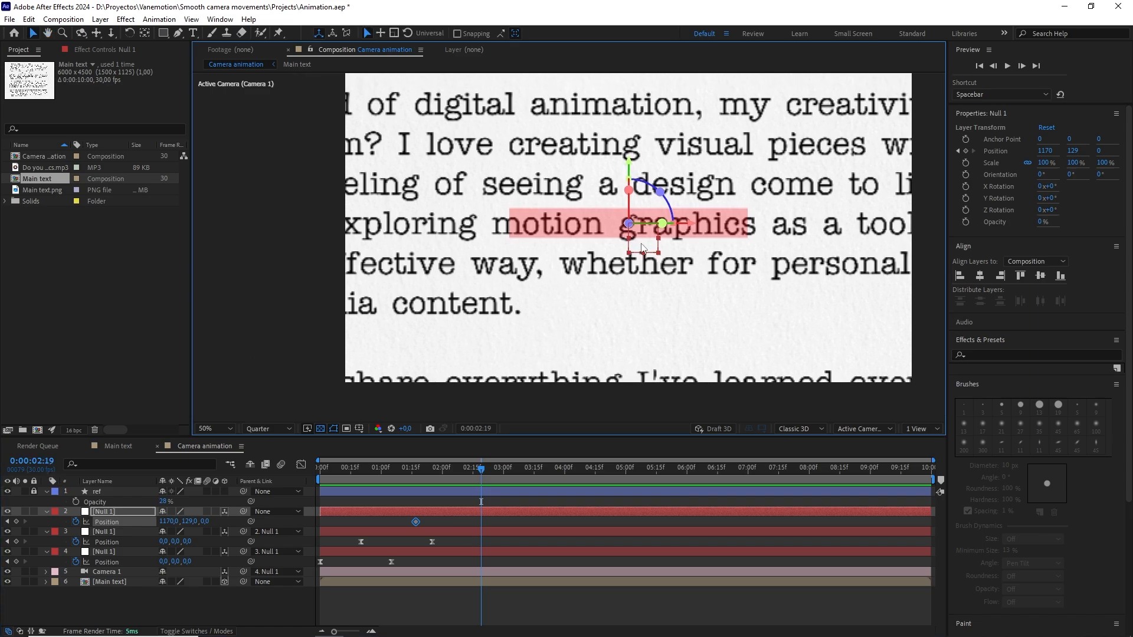
drag(644, 243, 218, 395)
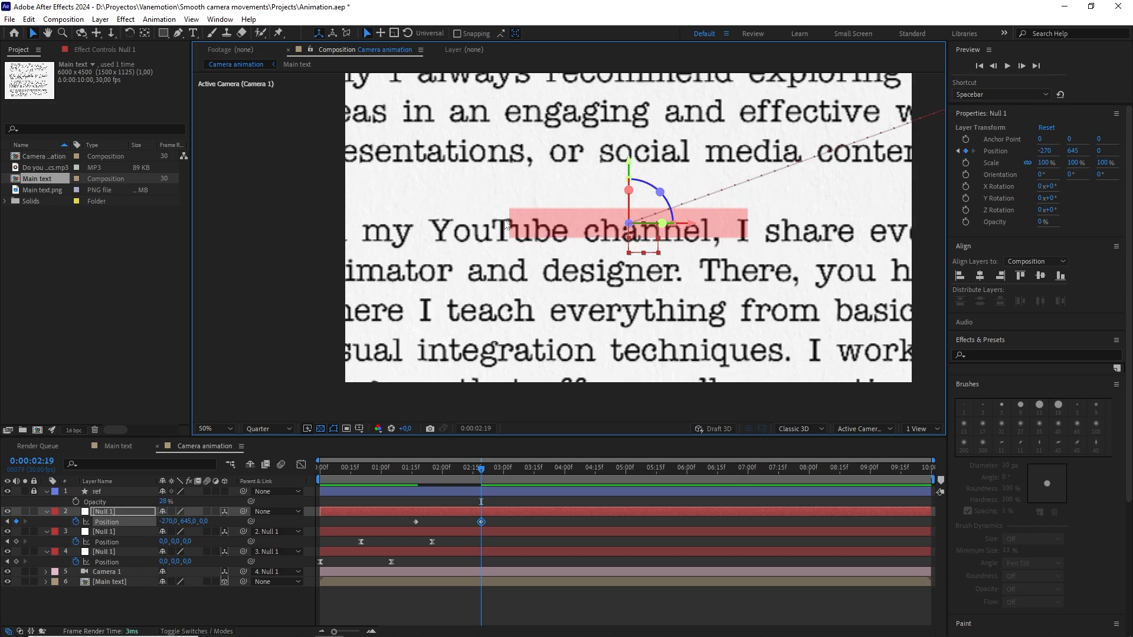
scroll(548, 245, up, 2)
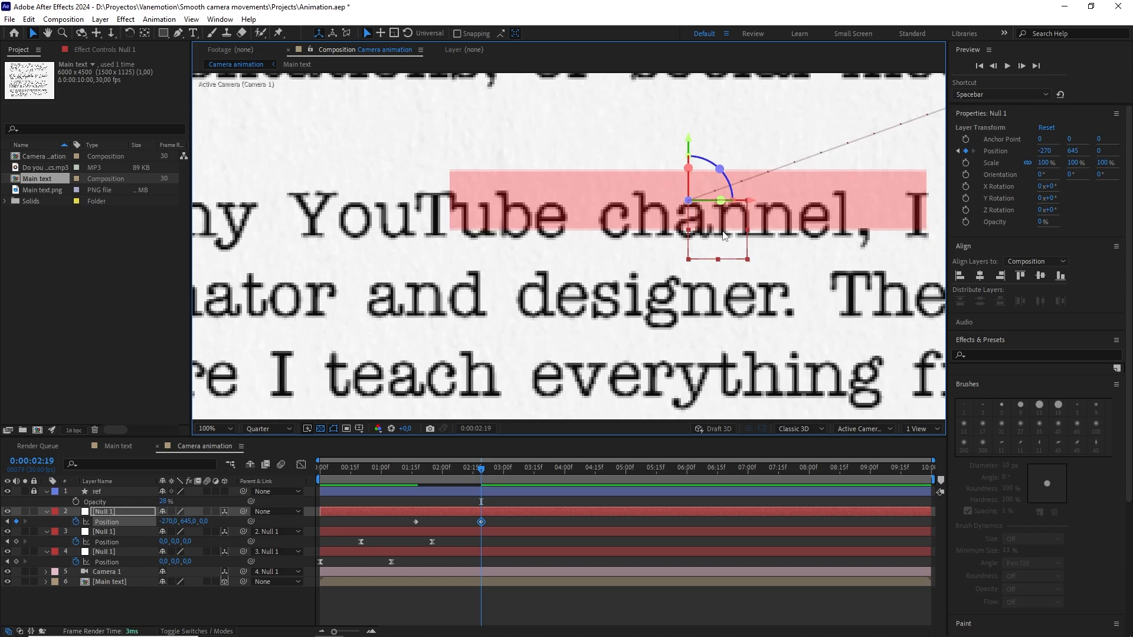
drag(723, 235, 752, 251)
- Set the composition viewer's resolution to Full
click(255, 429)
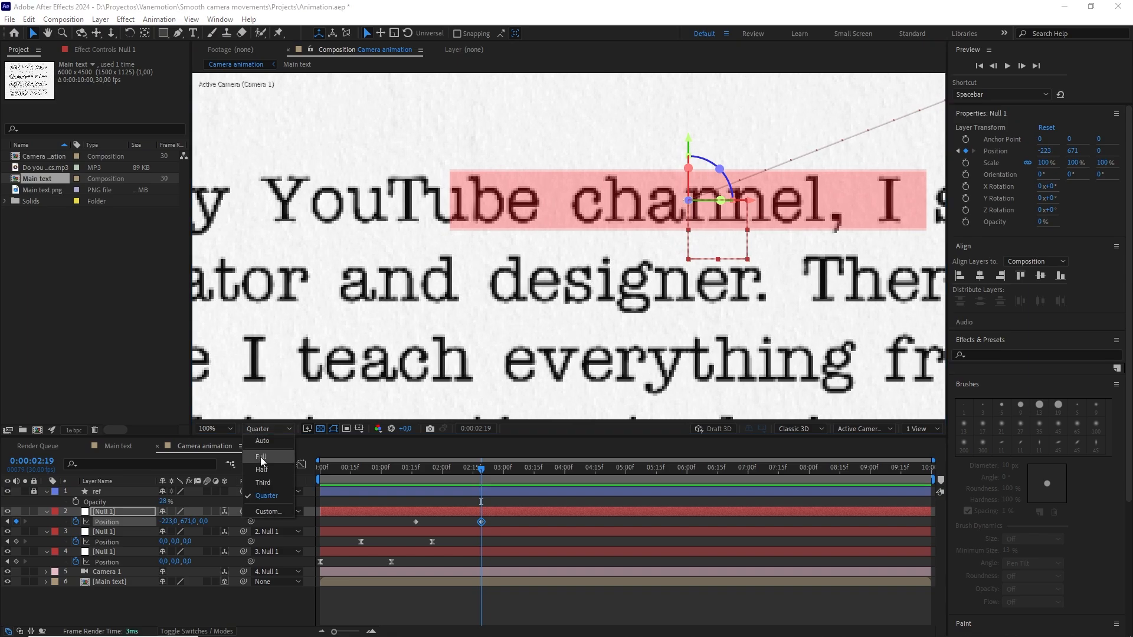
click(260, 458)
scroll(639, 285, down, 1)
key(space)
drag(677, 272, 639, 269)
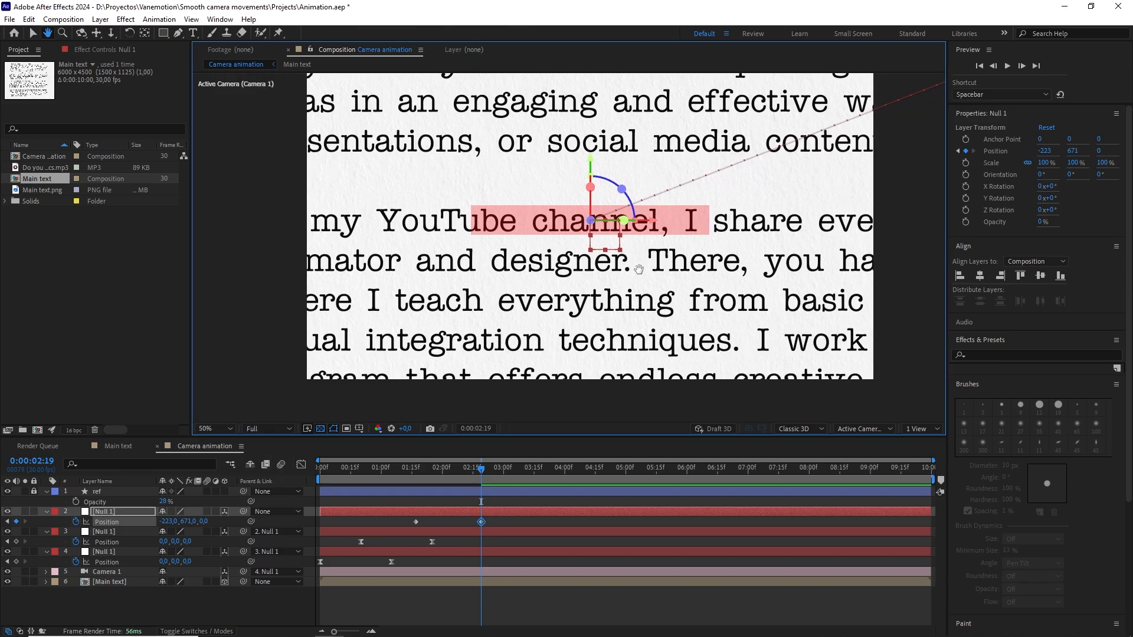
- Apply Easy Ease to the topmost null's two Position keyframes and set their incoming and outgoing velocity influence to 50%
shift+click(416, 521)
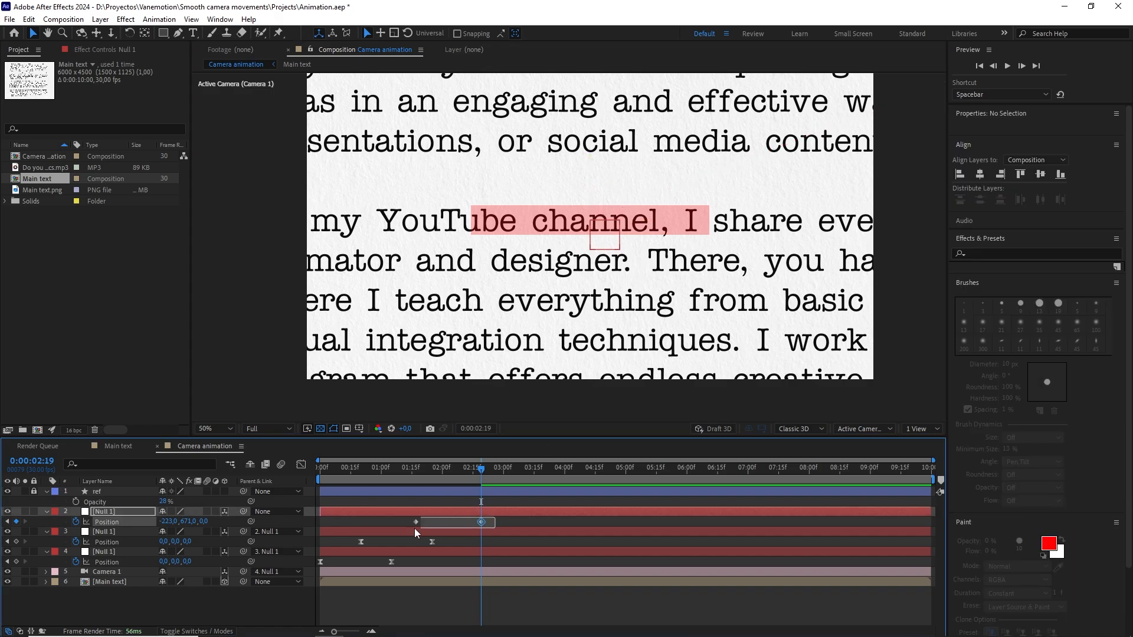
key(F9)
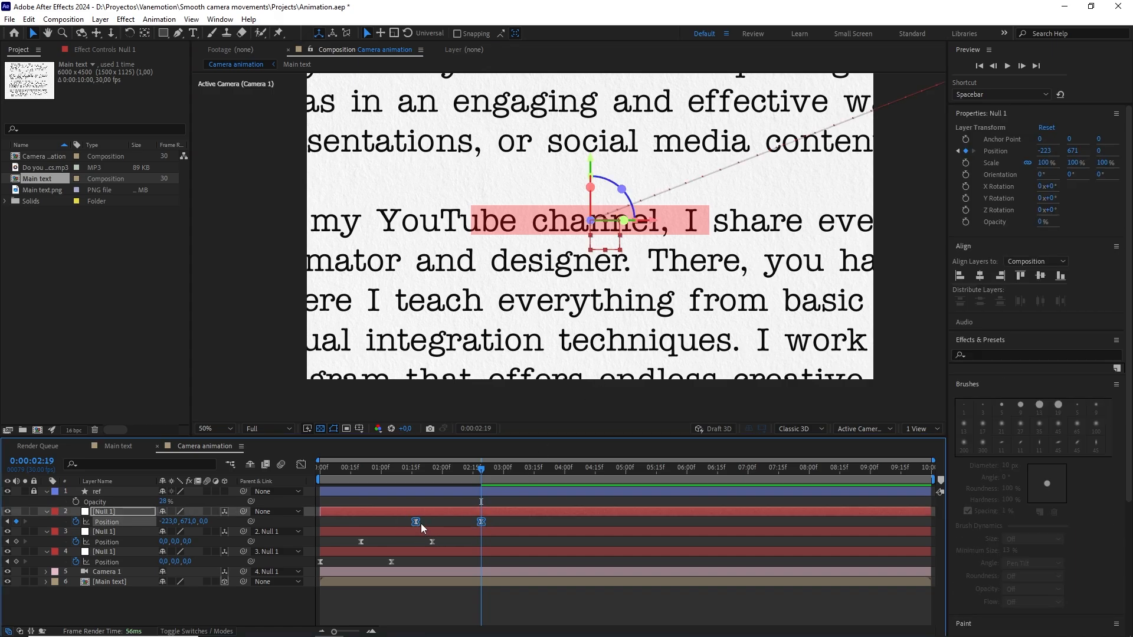
right_click(413, 521)
click(472, 572)
double_click(638, 387)
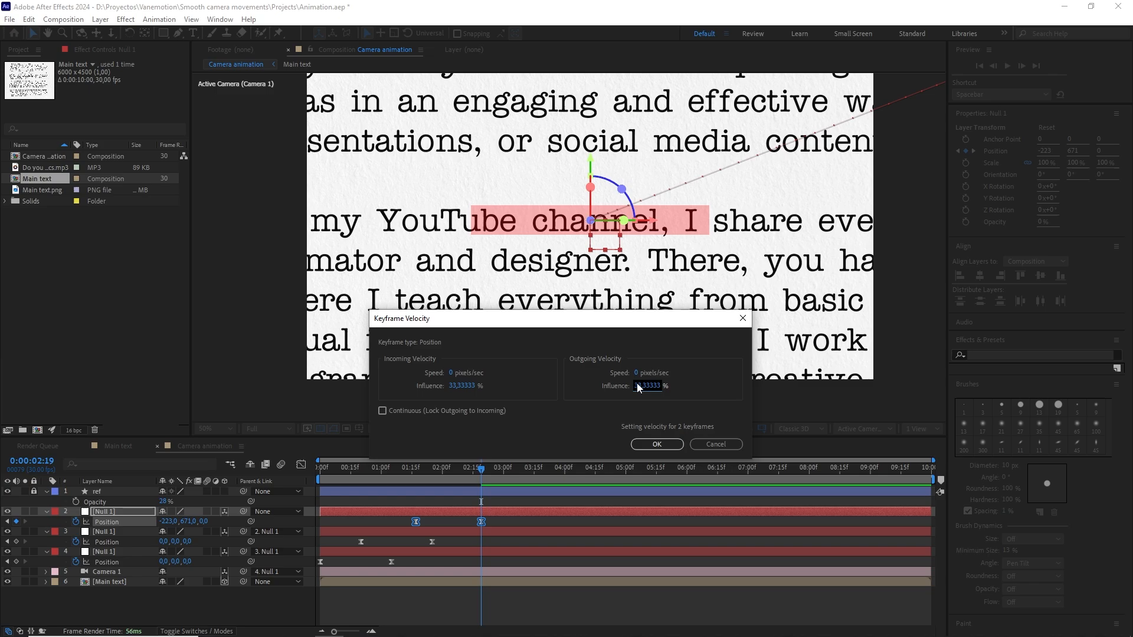
text(50)
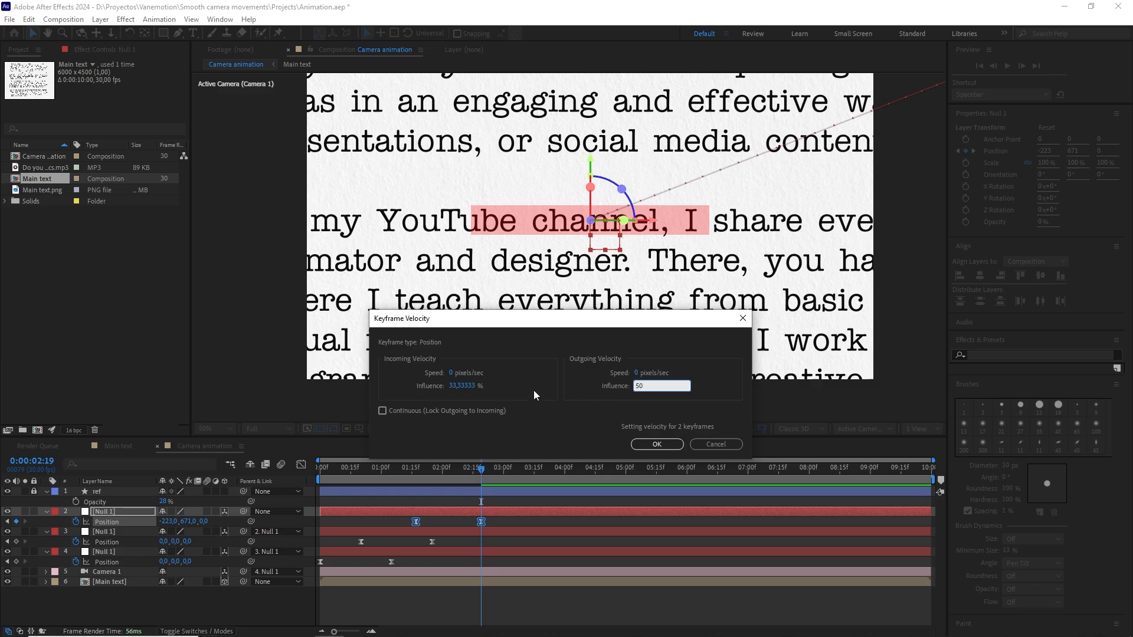
click(470, 386)
text(50)
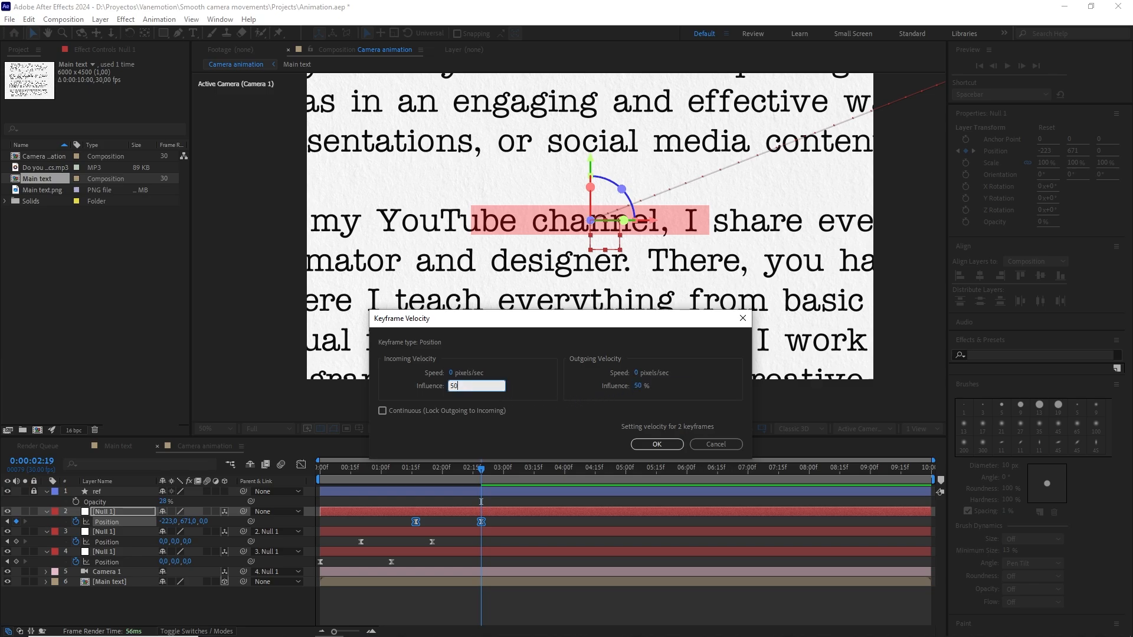
click(656, 443)
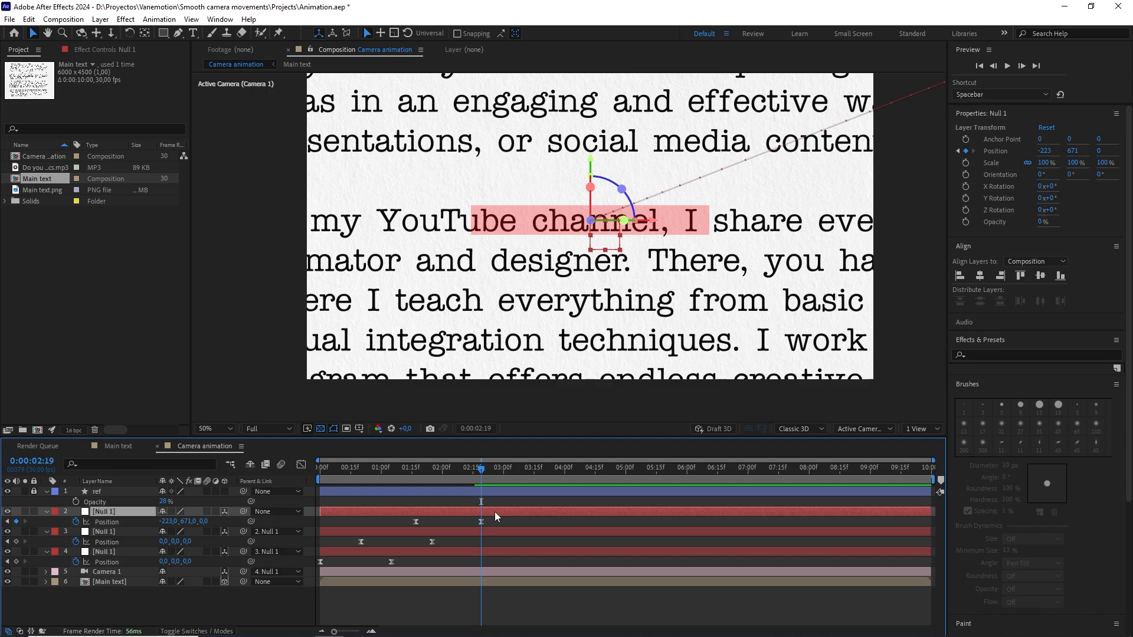
- Duplicate the topmost null at 0:00:02:19 and leave the copy one Position keyframe with its current value, placed at 0:00:02:08
key(ctrl+d)
key(p)
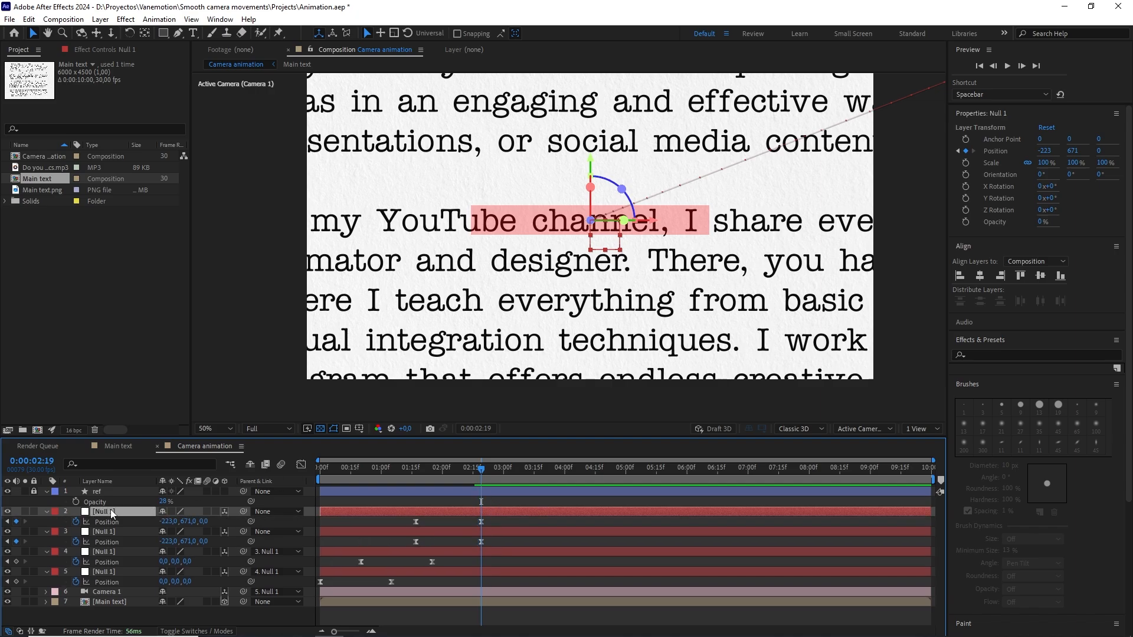
click(76, 522)
click(76, 522)
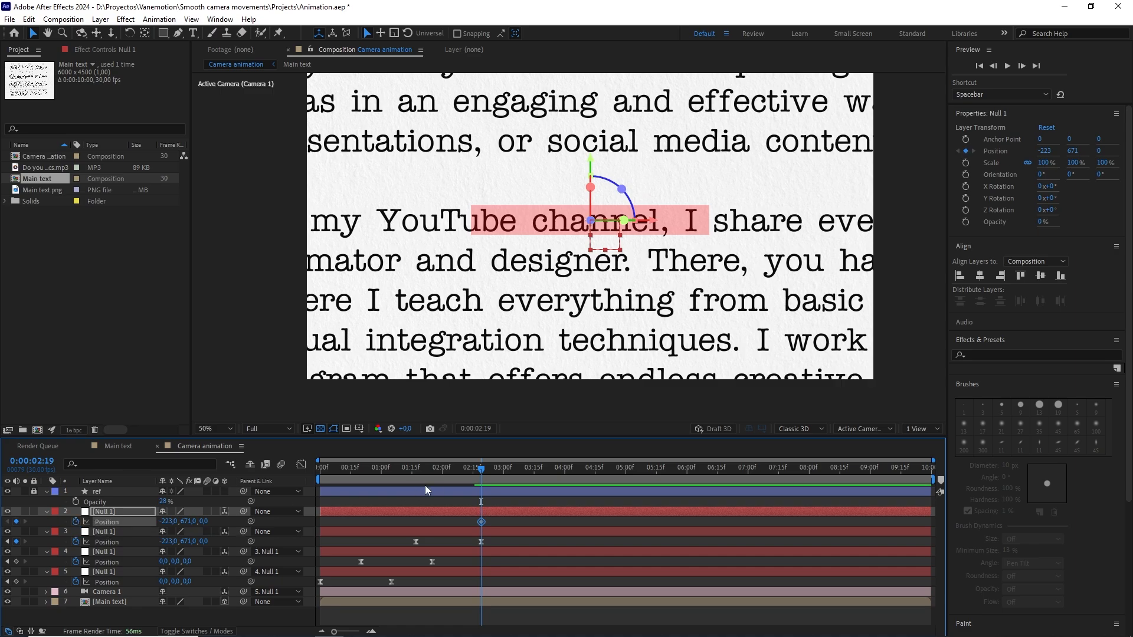
drag(480, 468, 458, 471)
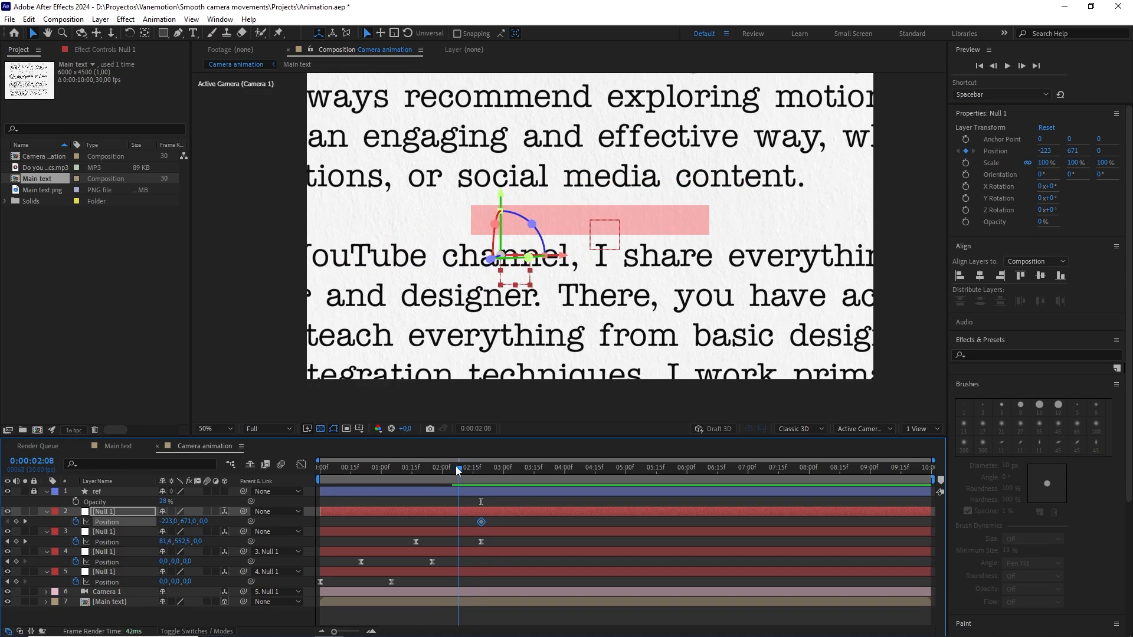
drag(482, 523, 463, 522)
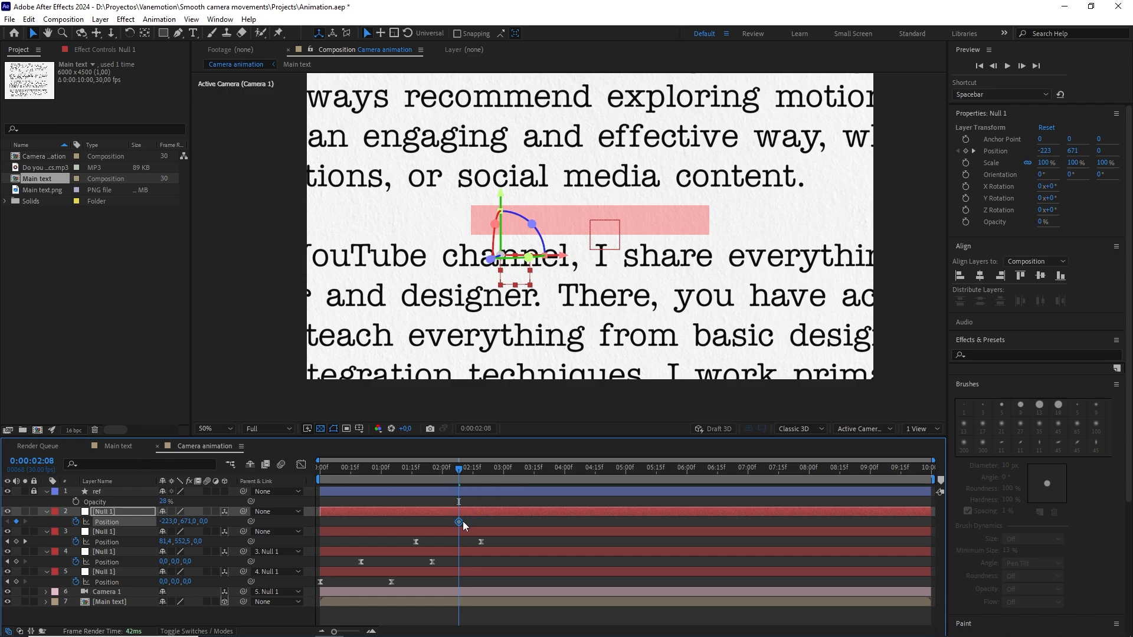
- Try to shift the topmost null's X position at 0:00:03:10
drag(459, 467, 524, 471)
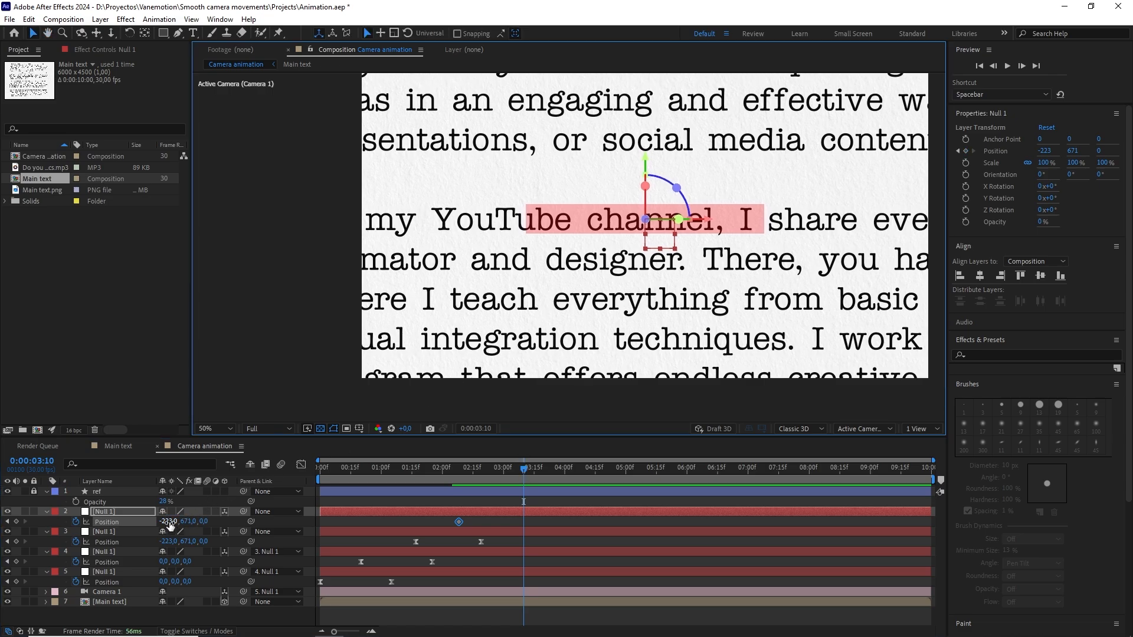
drag(170, 522, 192, 522)
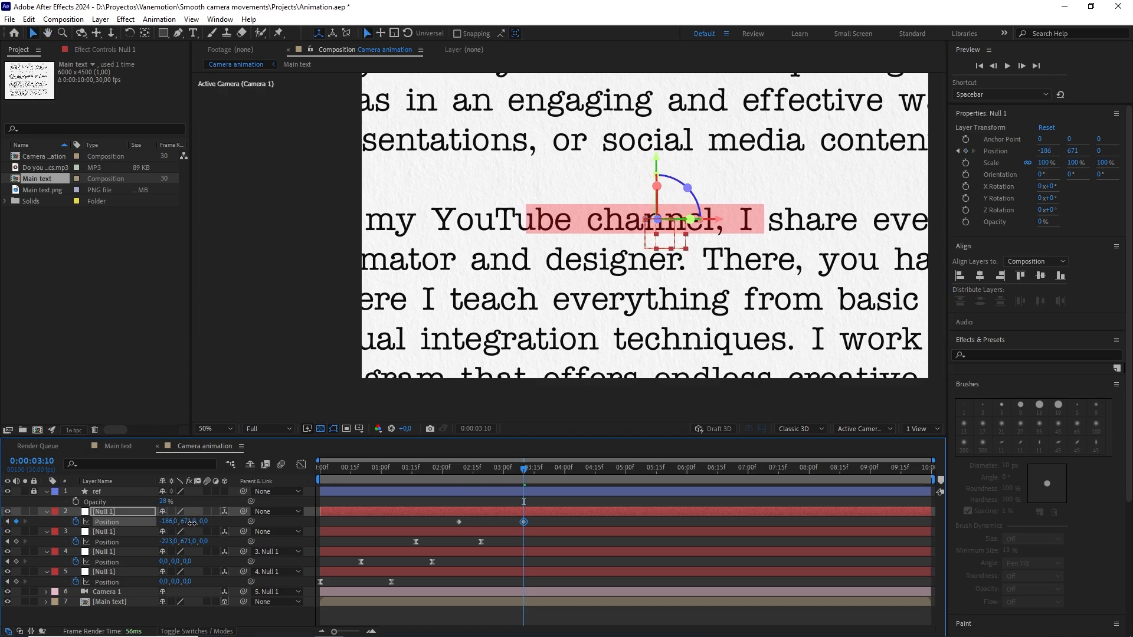
drag(171, 523, 187, 522)
key(ctrl+z)
key(ctrl+z)
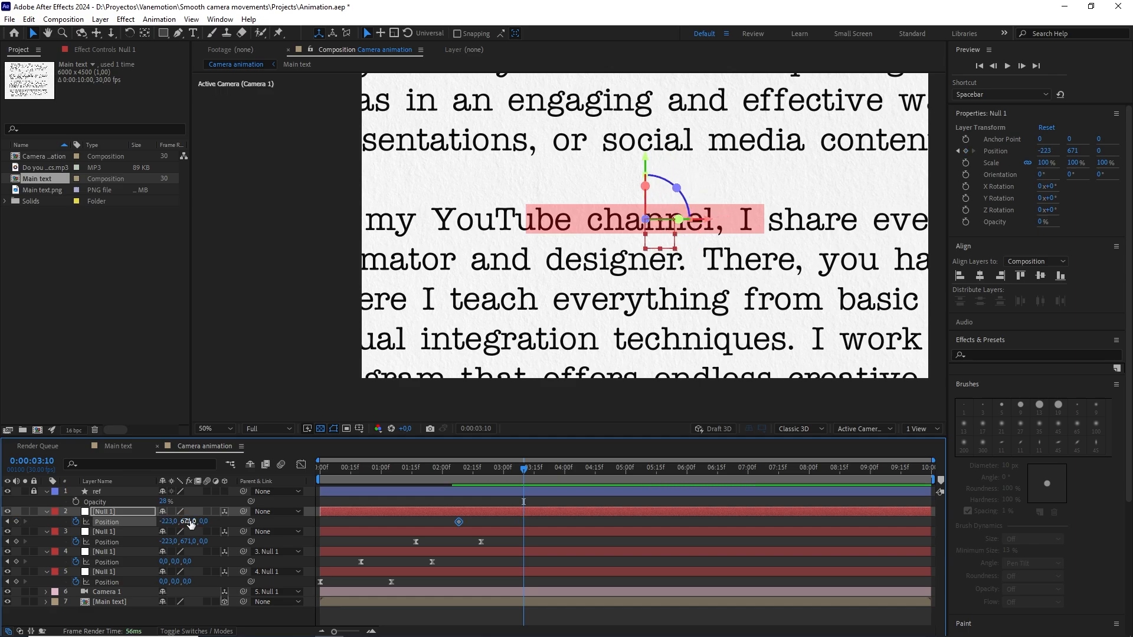
- Parent the second null to the topmost null and set the topmost null's X position to -445 at 0:00:03:10
click(113, 532)
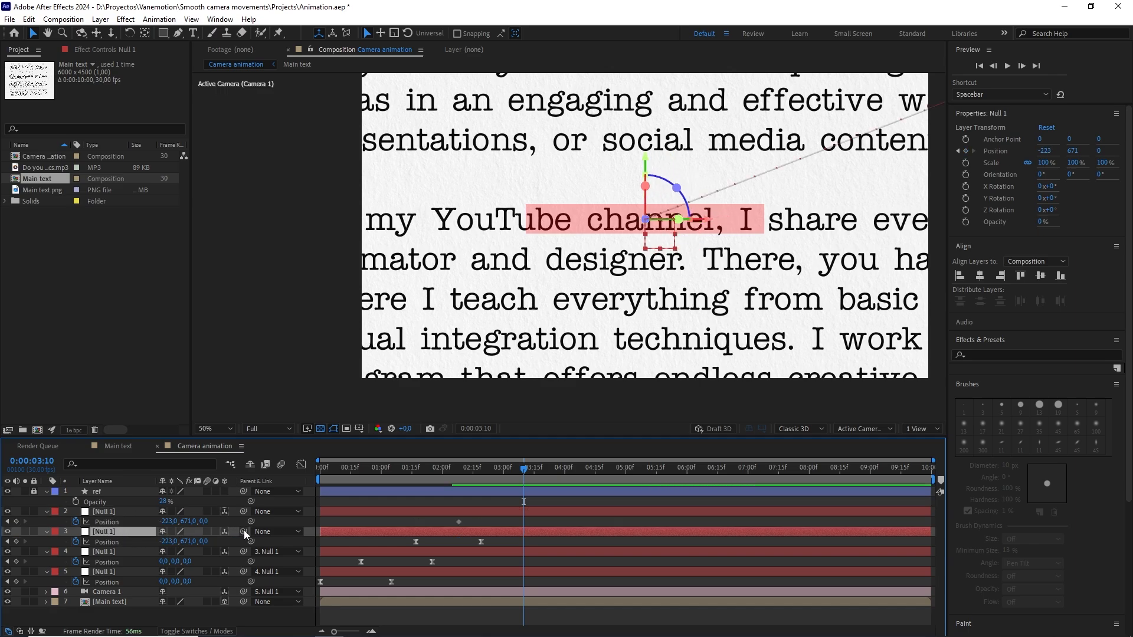
drag(243, 532, 161, 522)
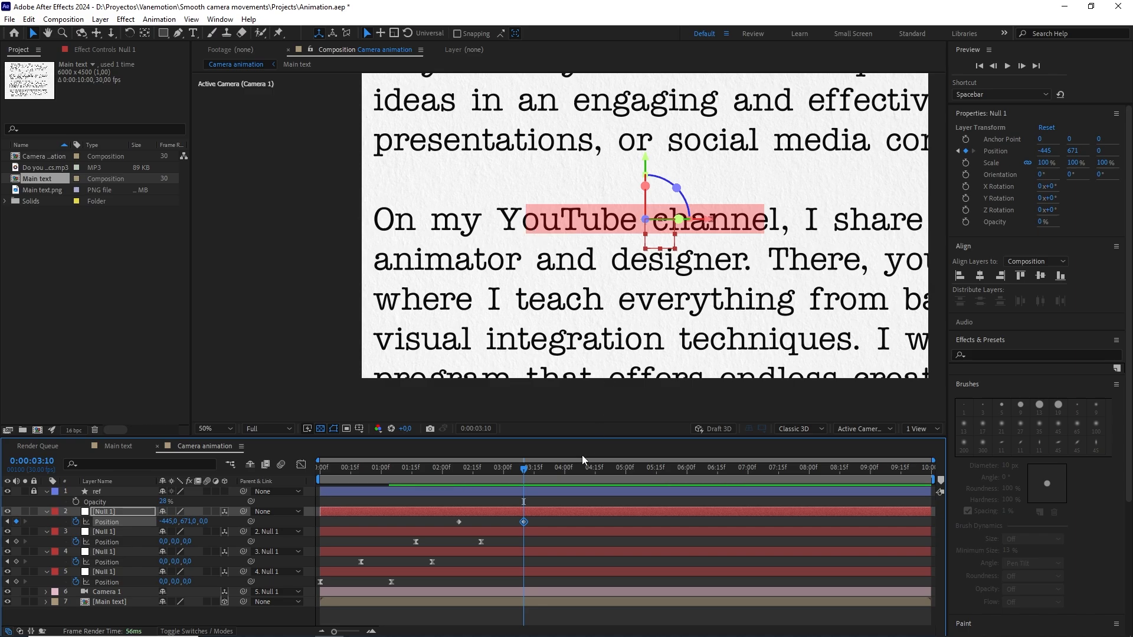
- Apply Easy Ease to the topmost null's Position keyframes and set the outgoing velocity influence at 0:00:02:08 to 37%
drag(547, 520, 436, 532)
key(F9)
click(301, 464)
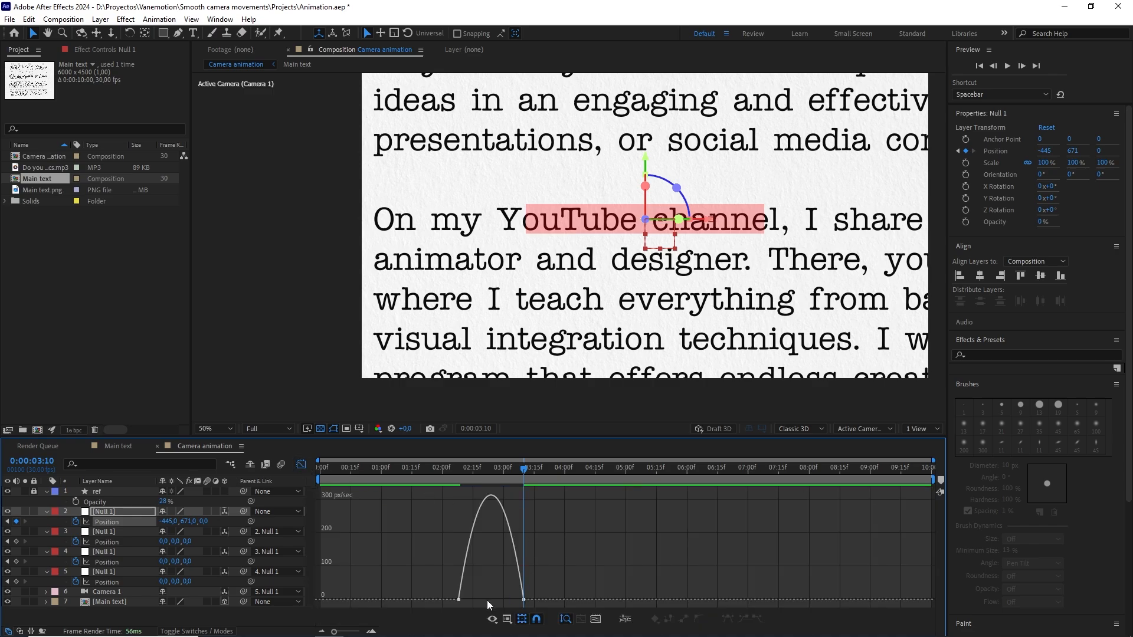
double_click(458, 600)
click(641, 390)
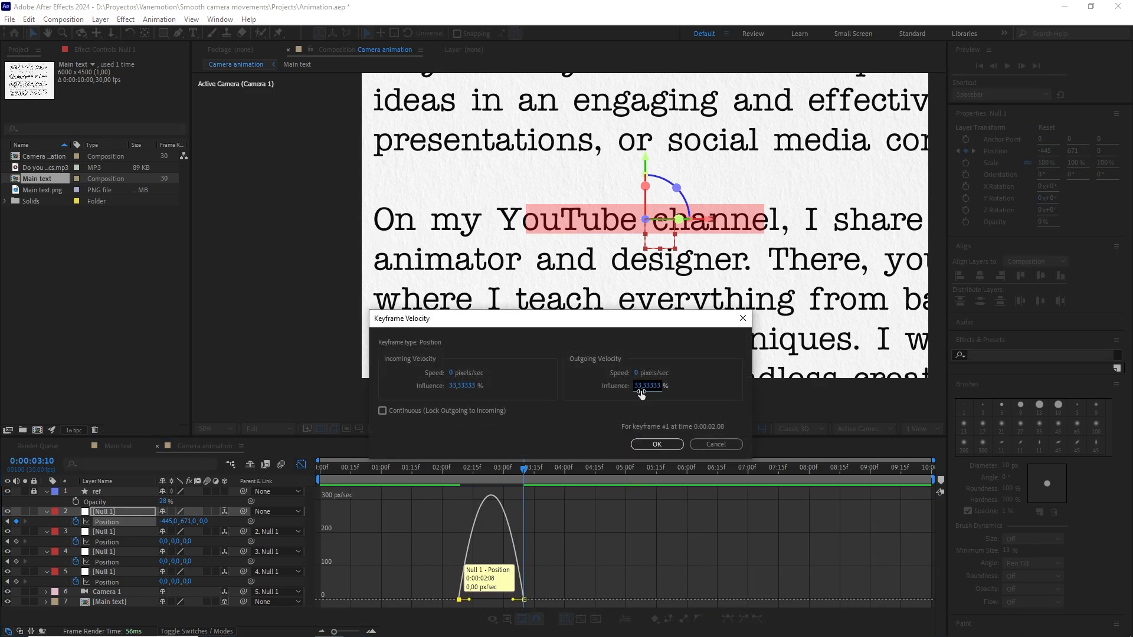
text(37)
click(657, 443)
- Set the incoming velocity influence of the Position keyframe at 0:00:03:10 to 75%
double_click(524, 599)
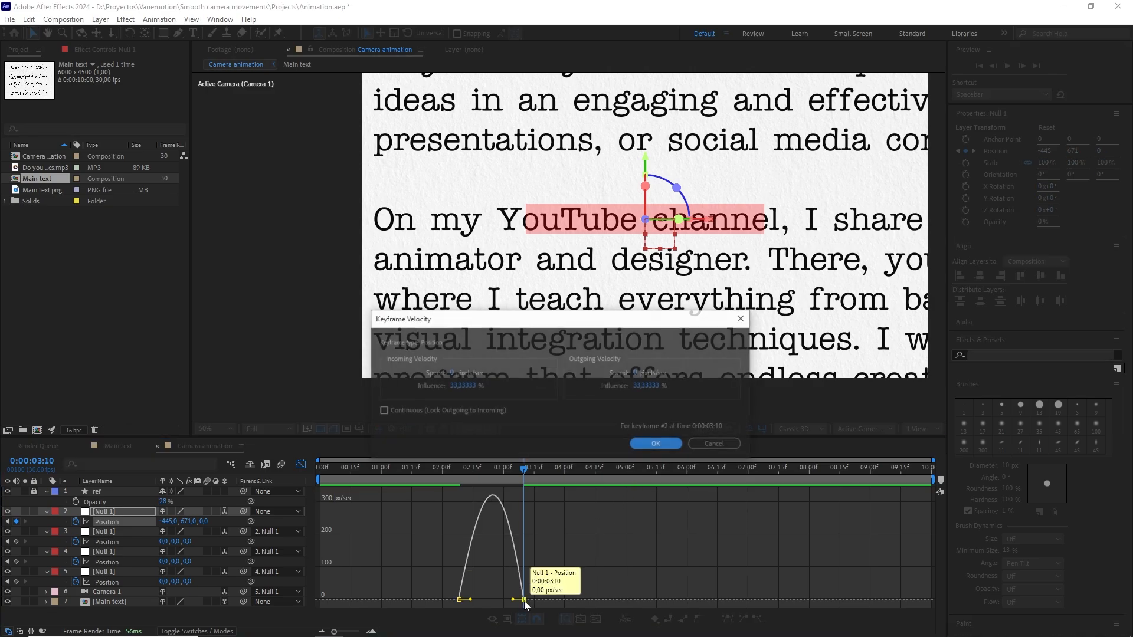
click(461, 391)
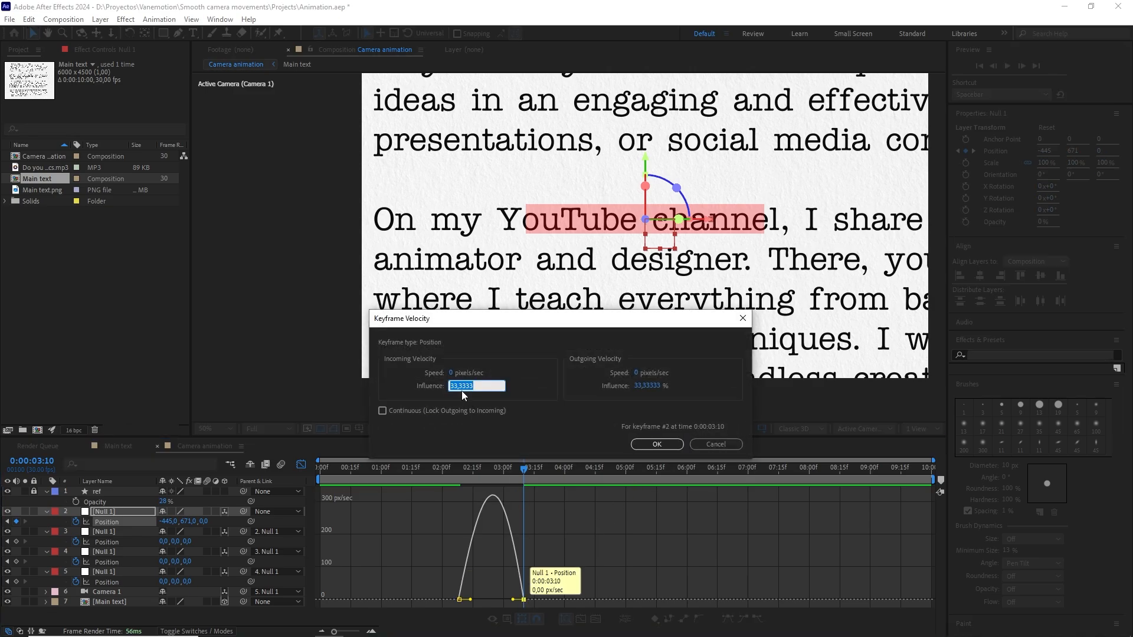
text(75)
click(657, 444)
- Preview the camera move from 0:00:01:25, close the graph editor and replay it from 0:00:02:08
click(433, 472)
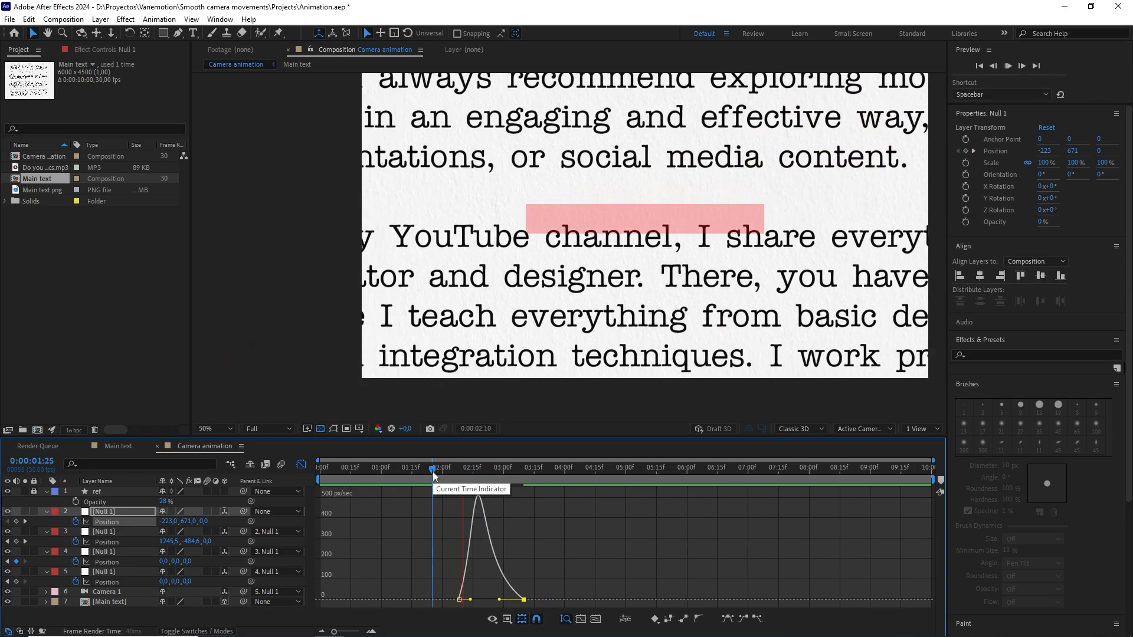
key(space)
key(space)
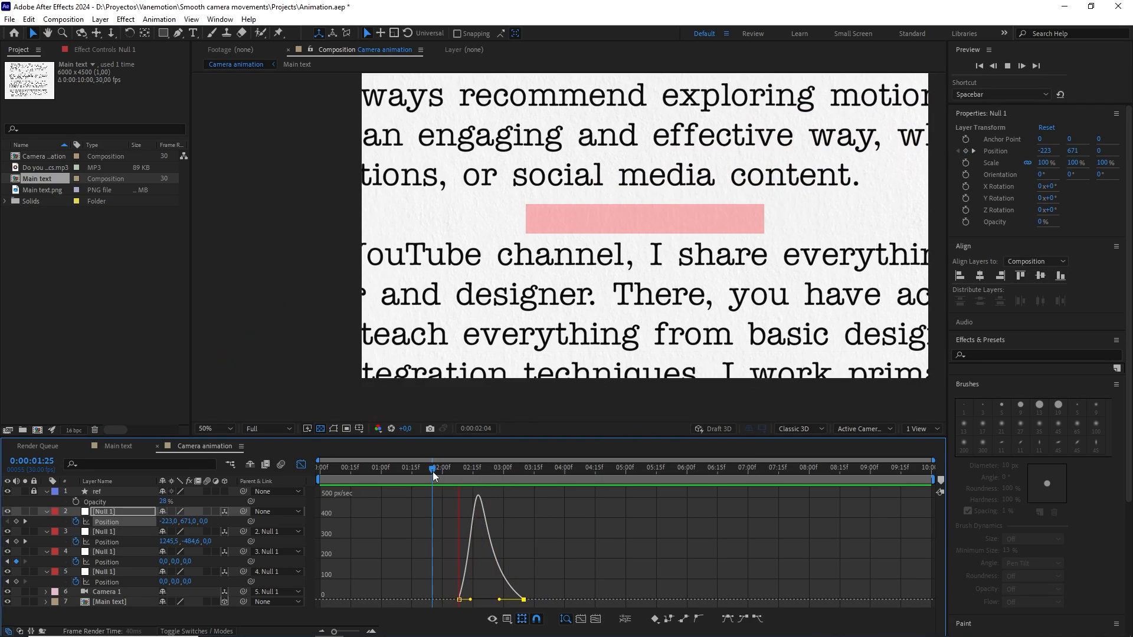
key(space)
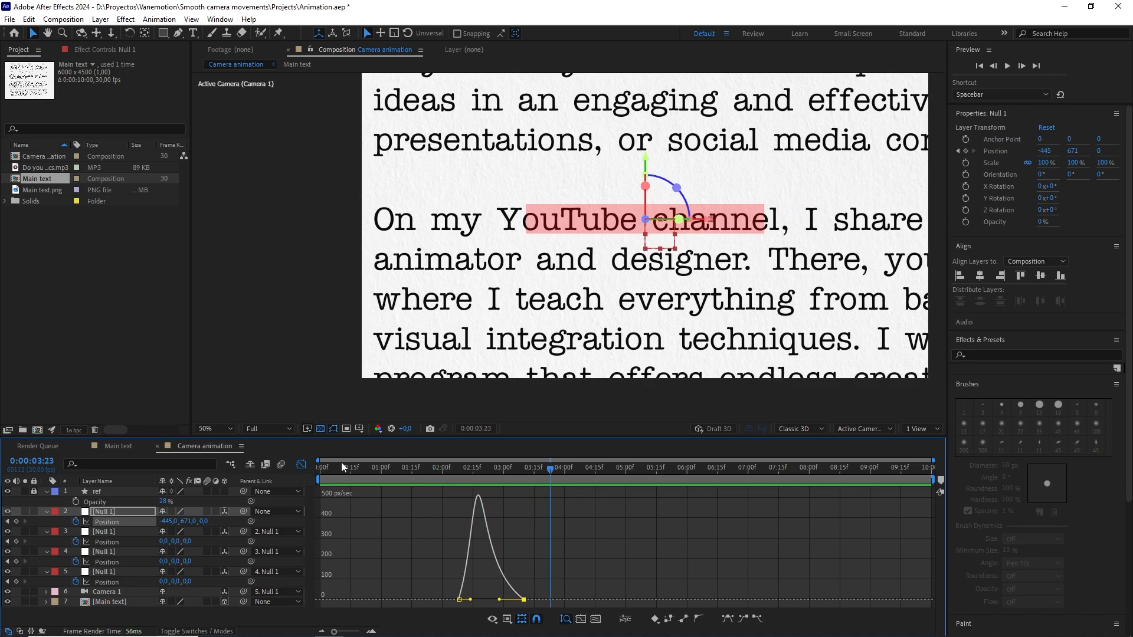
click(301, 465)
click(459, 471)
key(space)
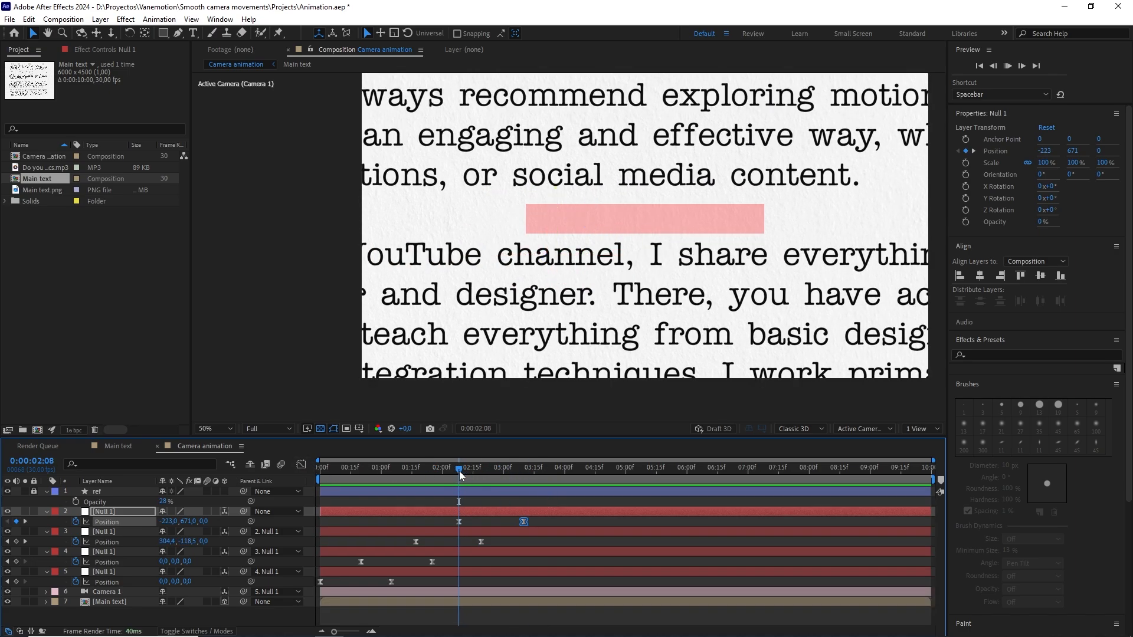
- At 0:00:03:10, lower the topmost null's X position to lengthen the last horizontal move, and preview it from 0:00:01:20
drag(501, 471, 519, 471)
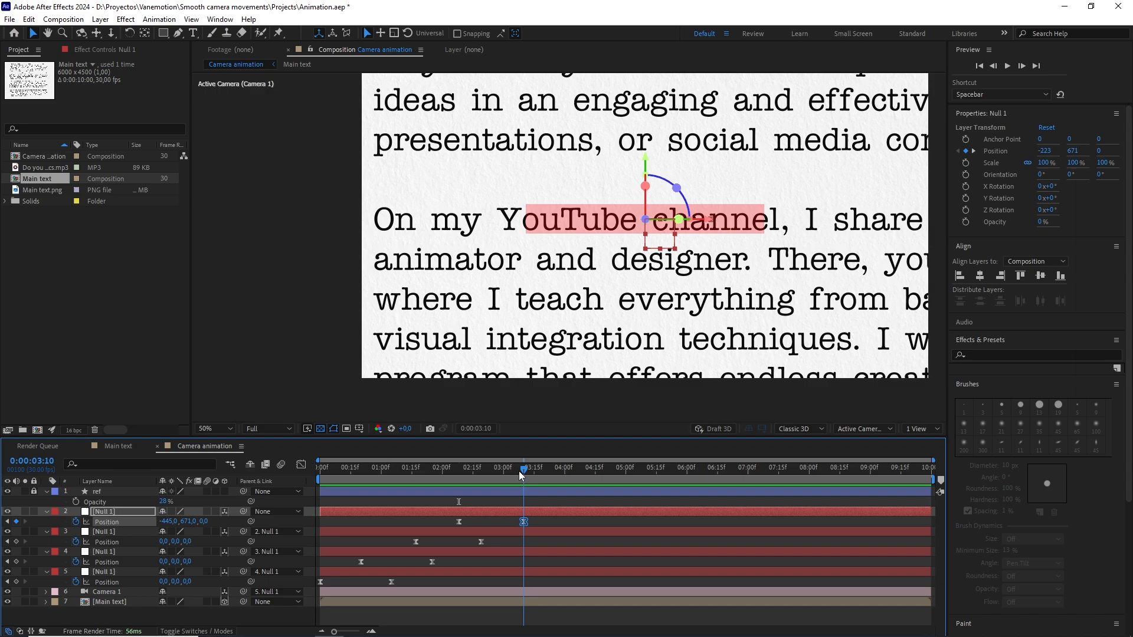
drag(169, 520, 119, 521)
drag(511, 471, 420, 480)
key(space)
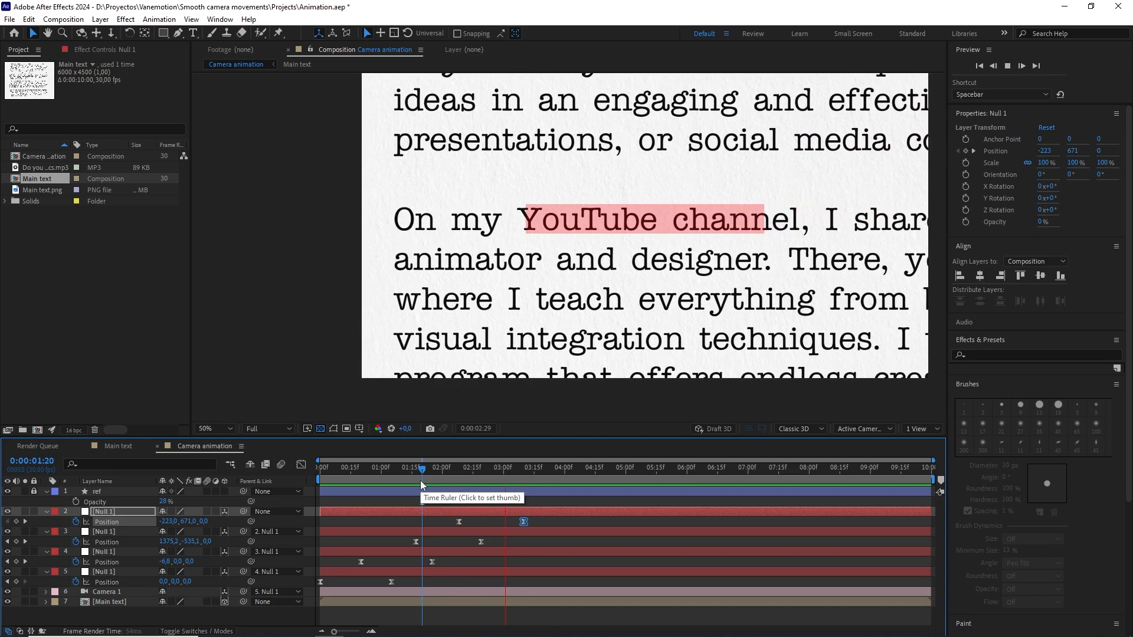
- Preview the camera move from 0:00:01:17 to check the flow between the words
click(416, 472)
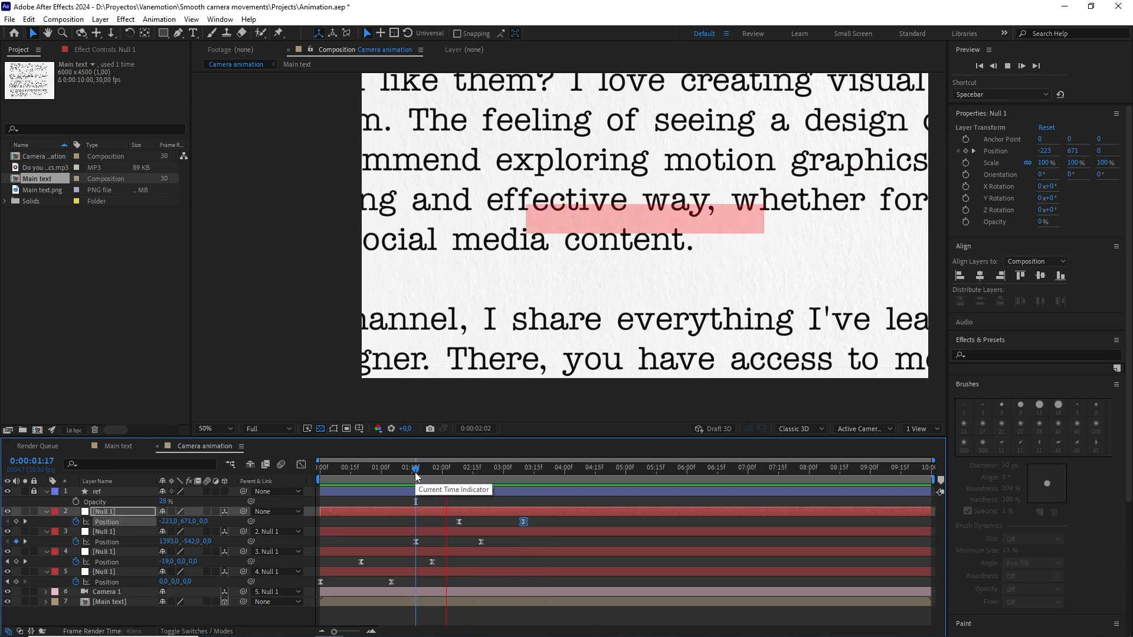
key(space)
key(space)
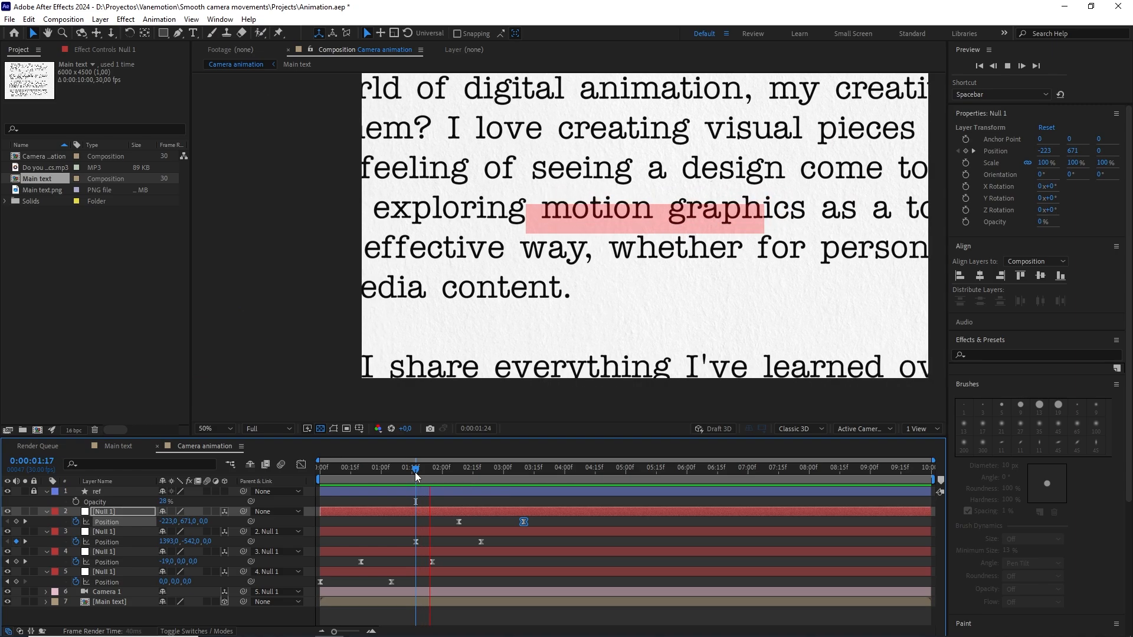
key(space)
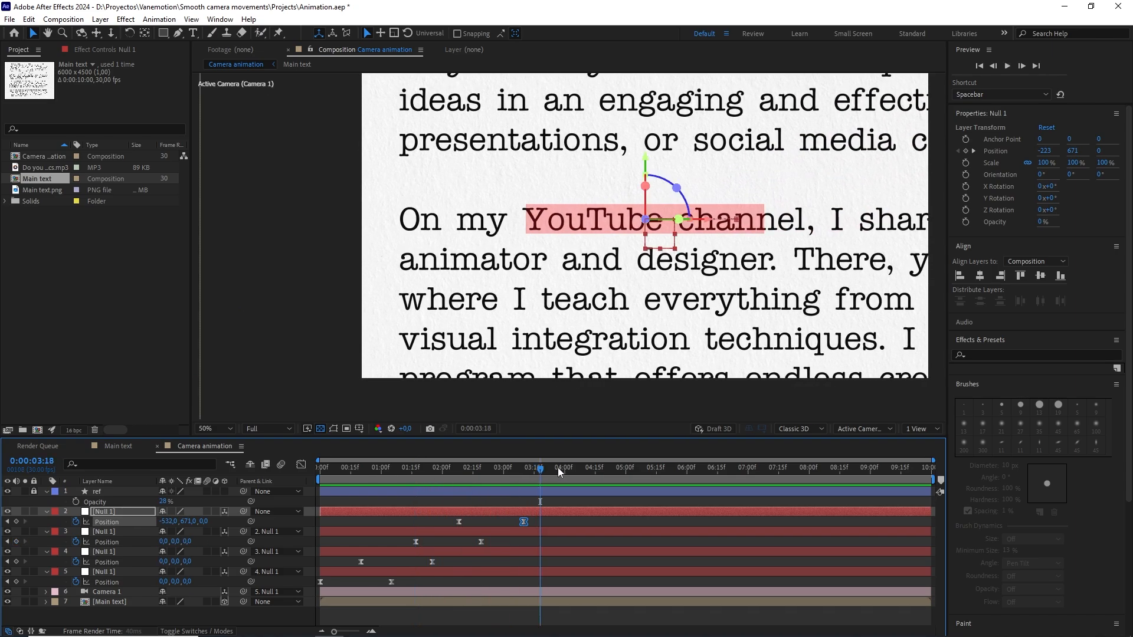
- Duplicate the topmost null at 0:00:03:10 and replace the copy's Position keyframes with a single one at that time
drag(558, 467, 526, 471)
key(ctrl+d)
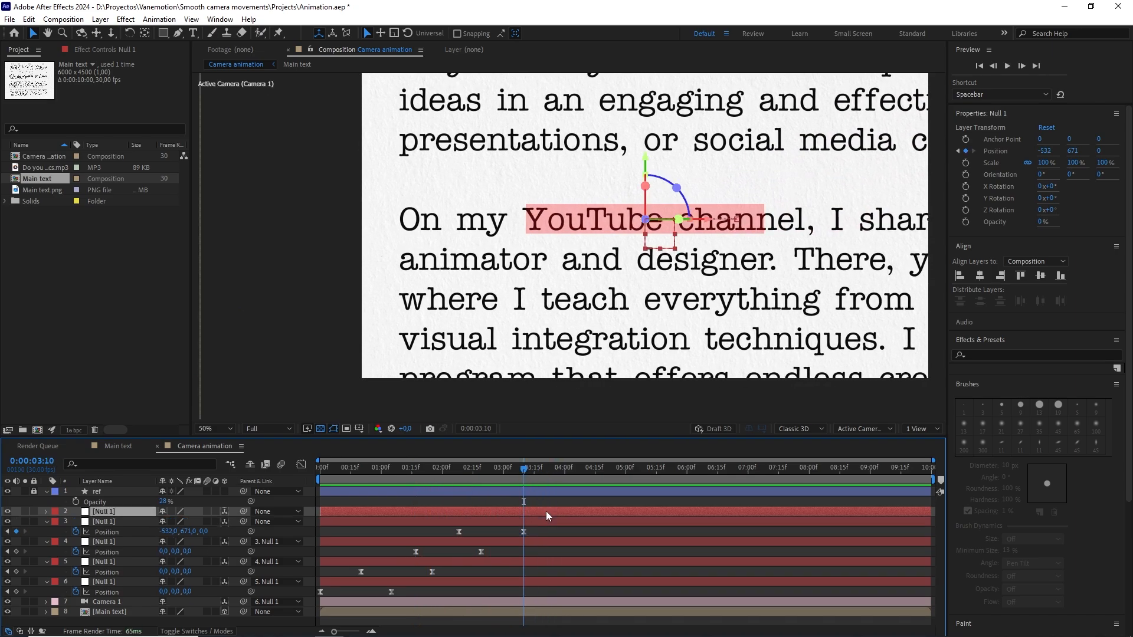
key(u)
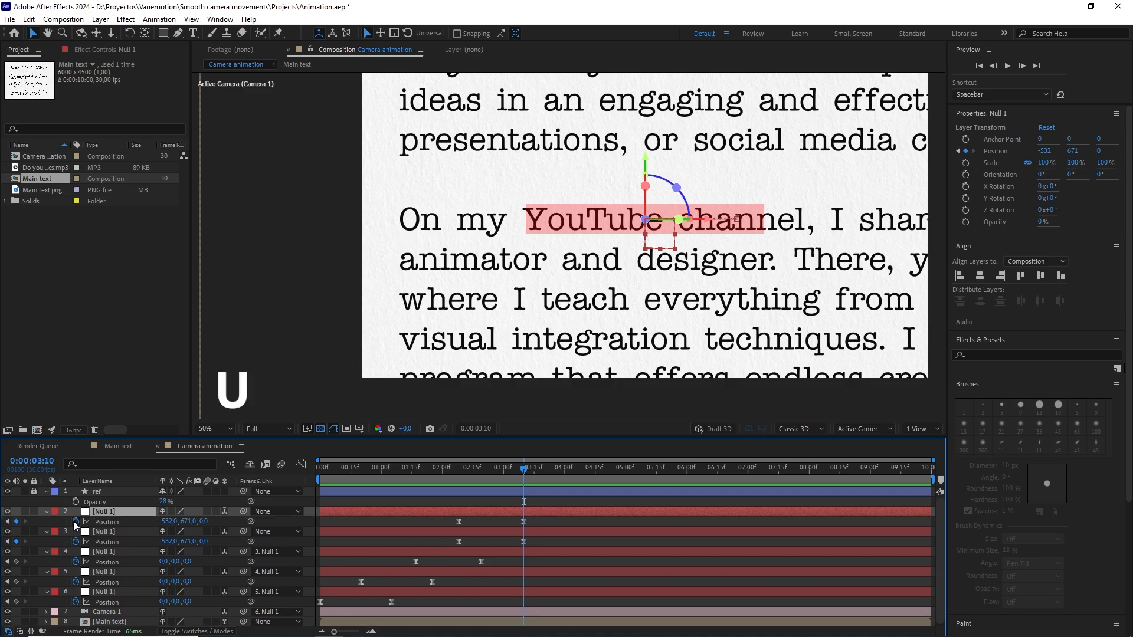
click(74, 523)
click(74, 523)
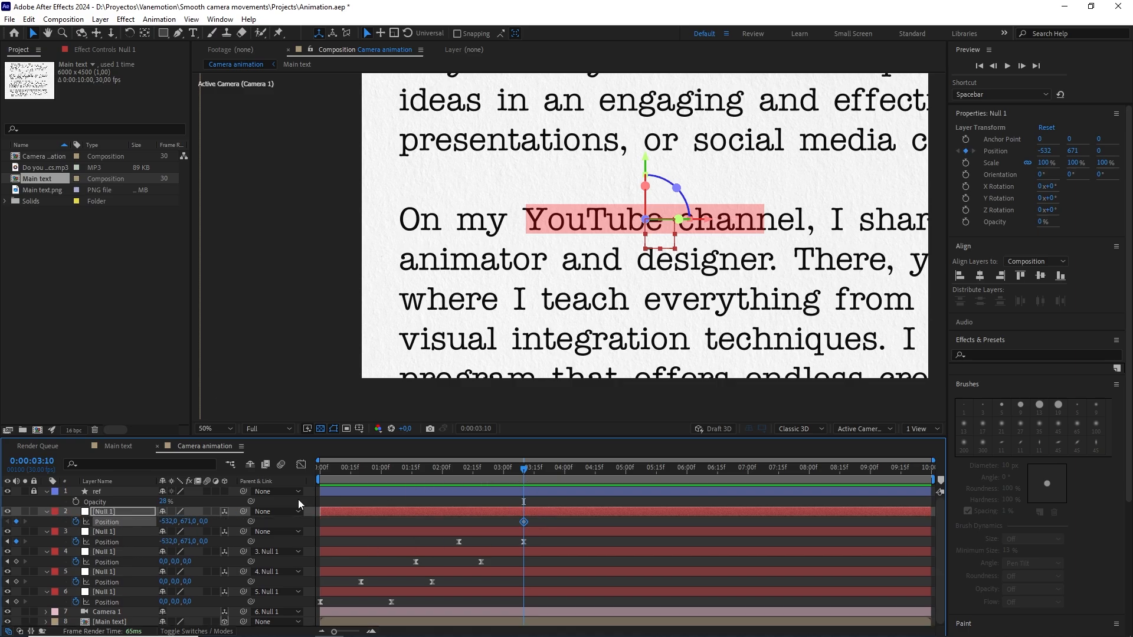
- Parent the original null to its new duplicate and shift the duplicate's Position keyframe to 0:00:03:01
click(136, 533)
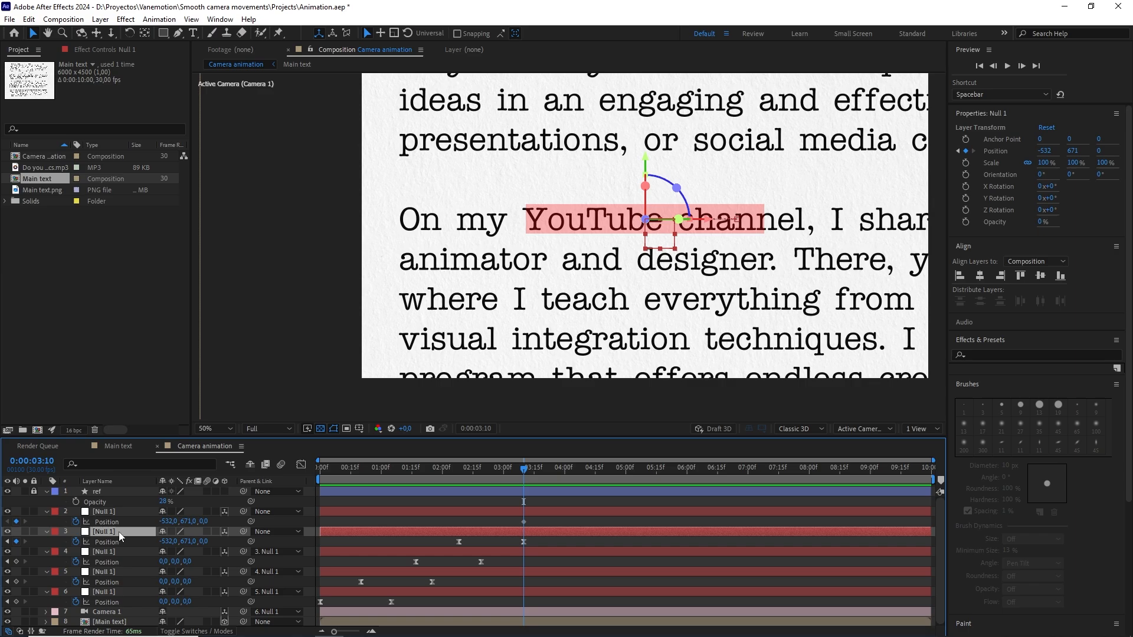
drag(243, 532, 147, 512)
drag(527, 472, 511, 469)
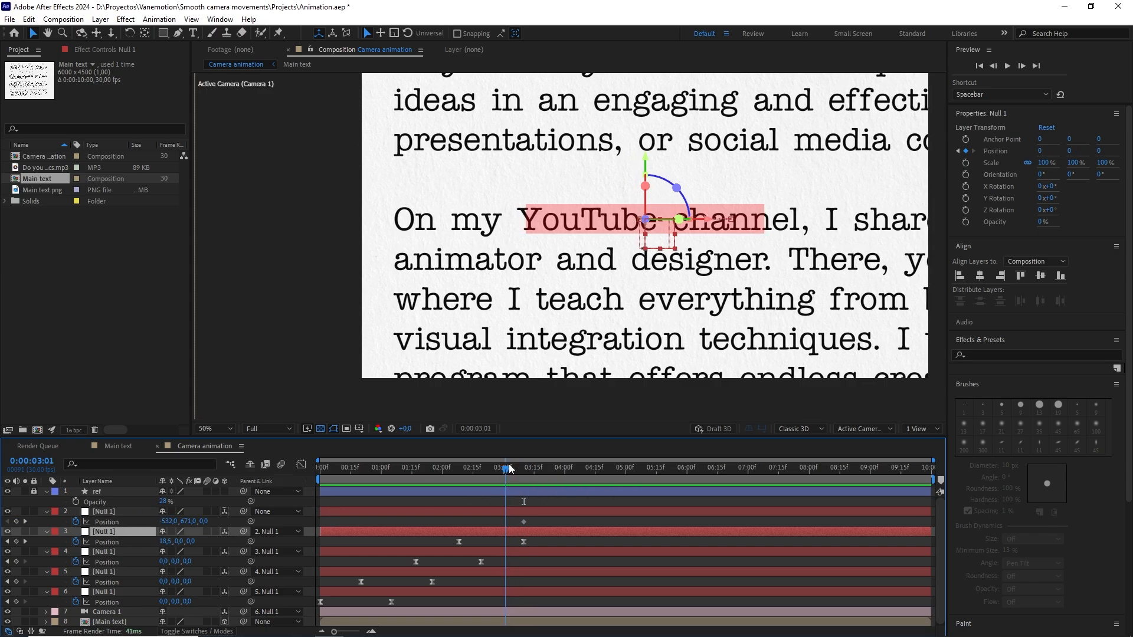
click(57, 462)
drag(524, 522, 505, 523)
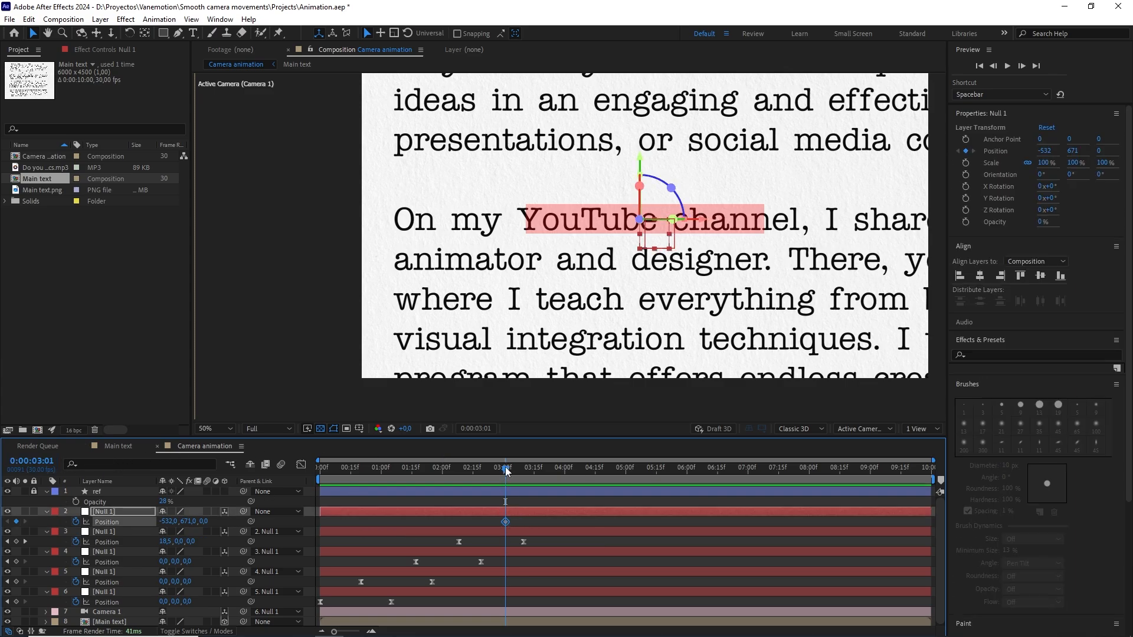
- At 0:00:04:19, move the topmost null to Position 2508, 805 so "150 tutorials," is centred on the reference
drag(506, 471, 604, 476)
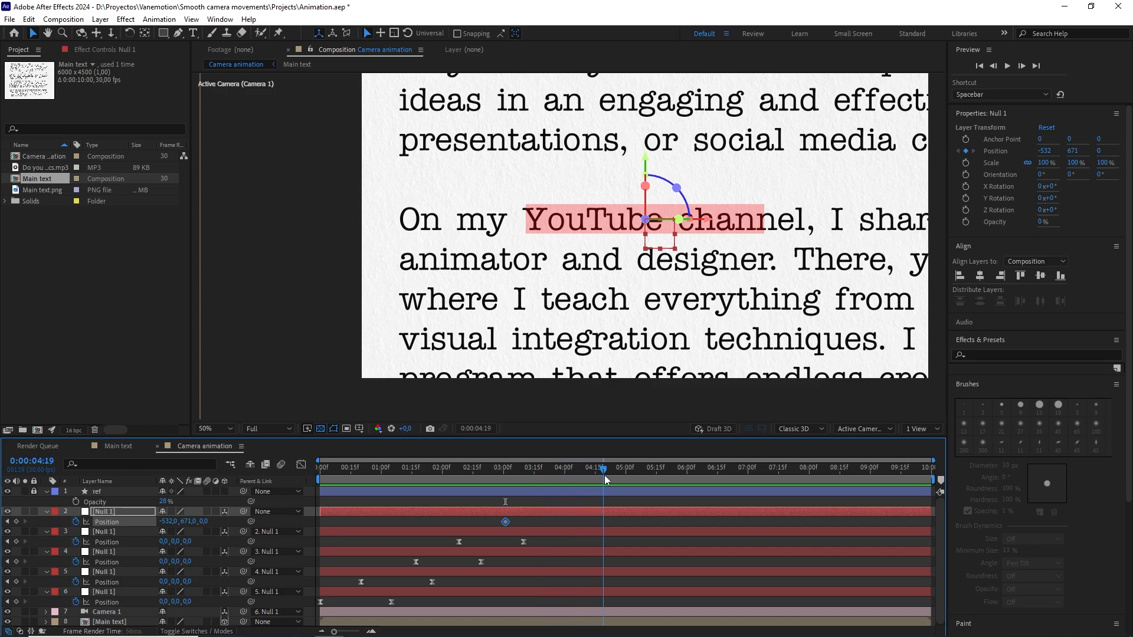
key(h)
drag(677, 293, 555, 283)
key(v)
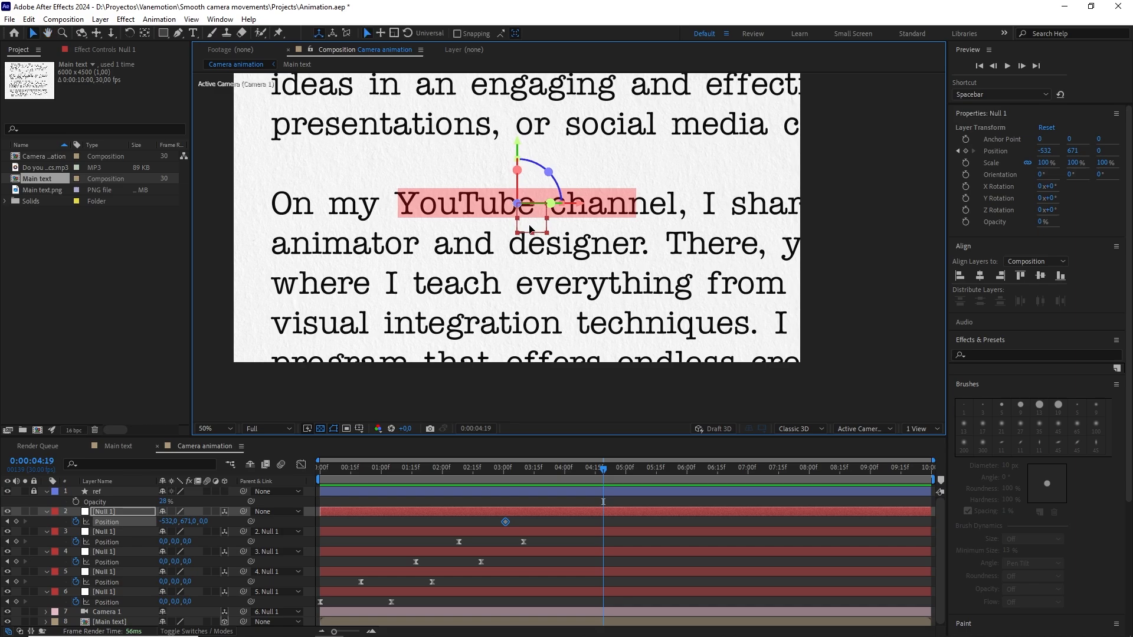
drag(530, 229, 959, 225)
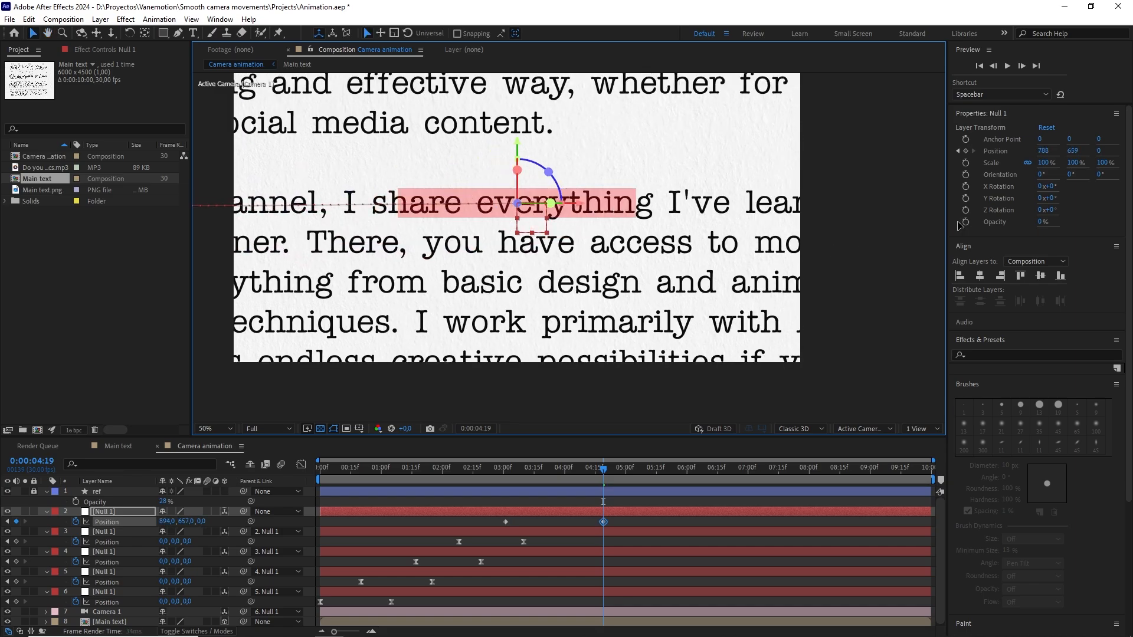
drag(534, 224, 838, 275)
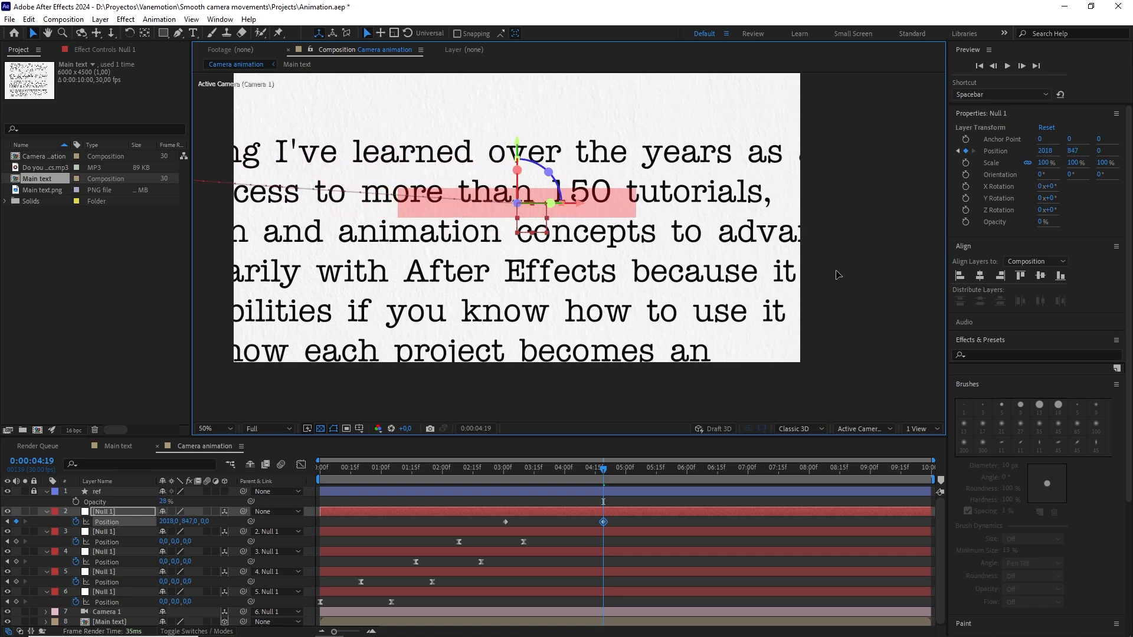
drag(533, 218, 677, 204)
scroll(513, 191, up, 2)
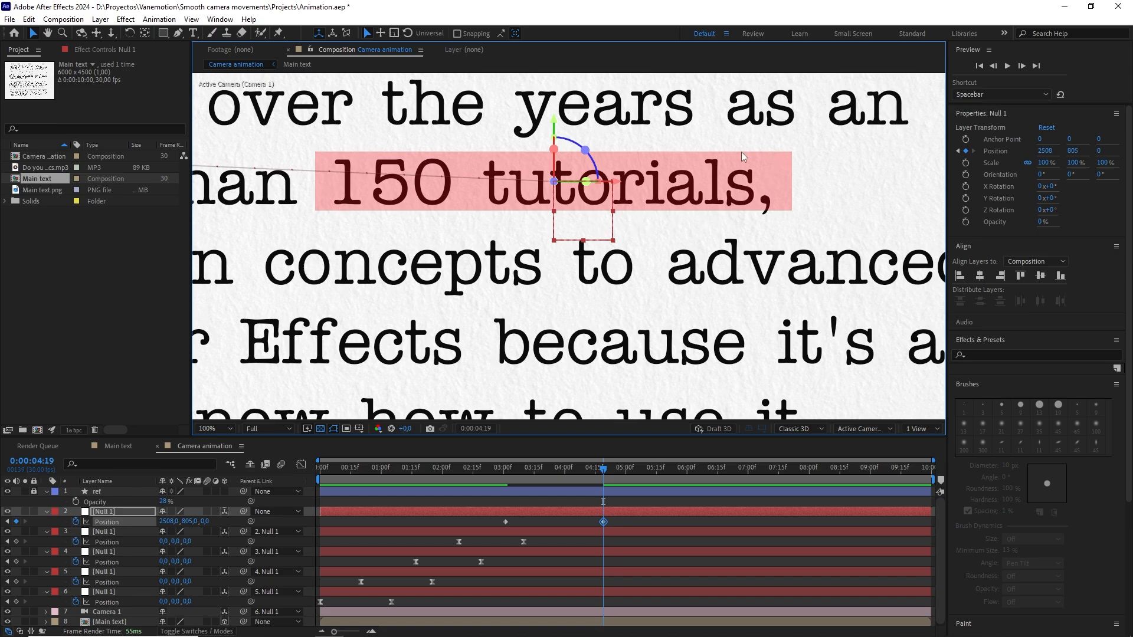
scroll(493, 225, down, 2)
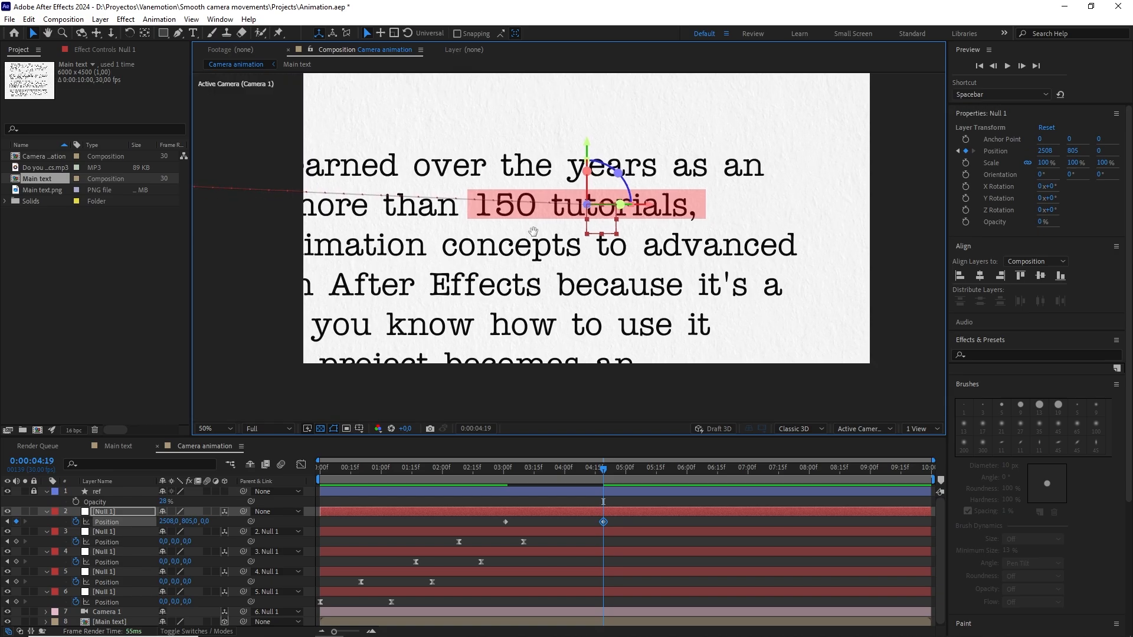
- Apply Easy Ease to the topmost null's Position keyframes and set the outgoing velocity influence at 0:00:03:01 to 55%
drag(621, 518, 487, 525)
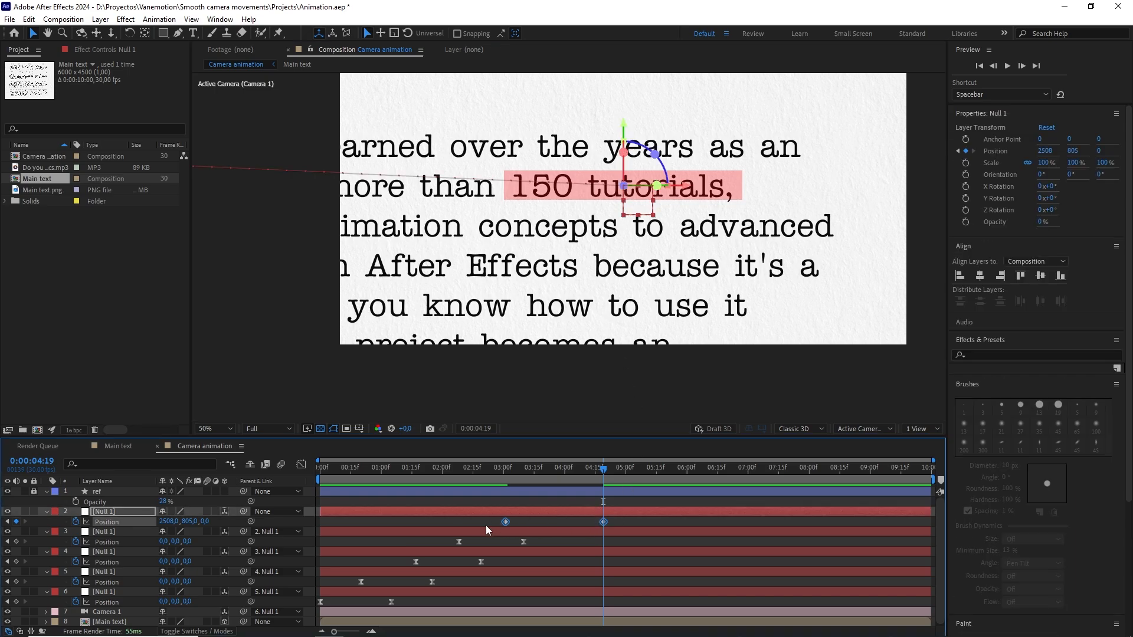
key(F9)
click(301, 467)
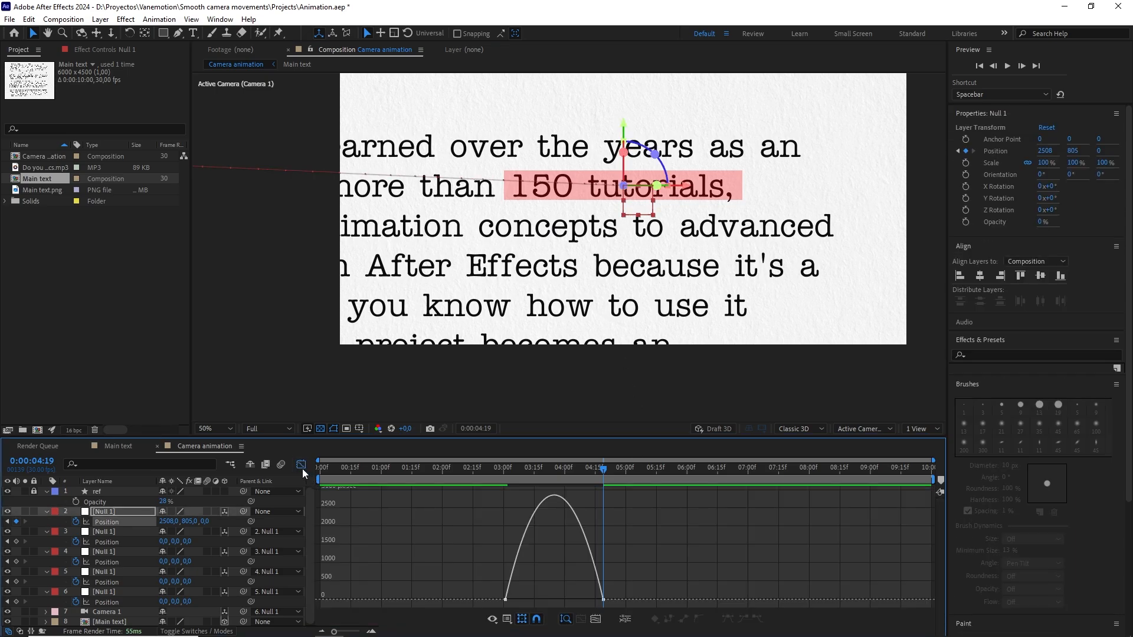
double_click(505, 599)
click(659, 385)
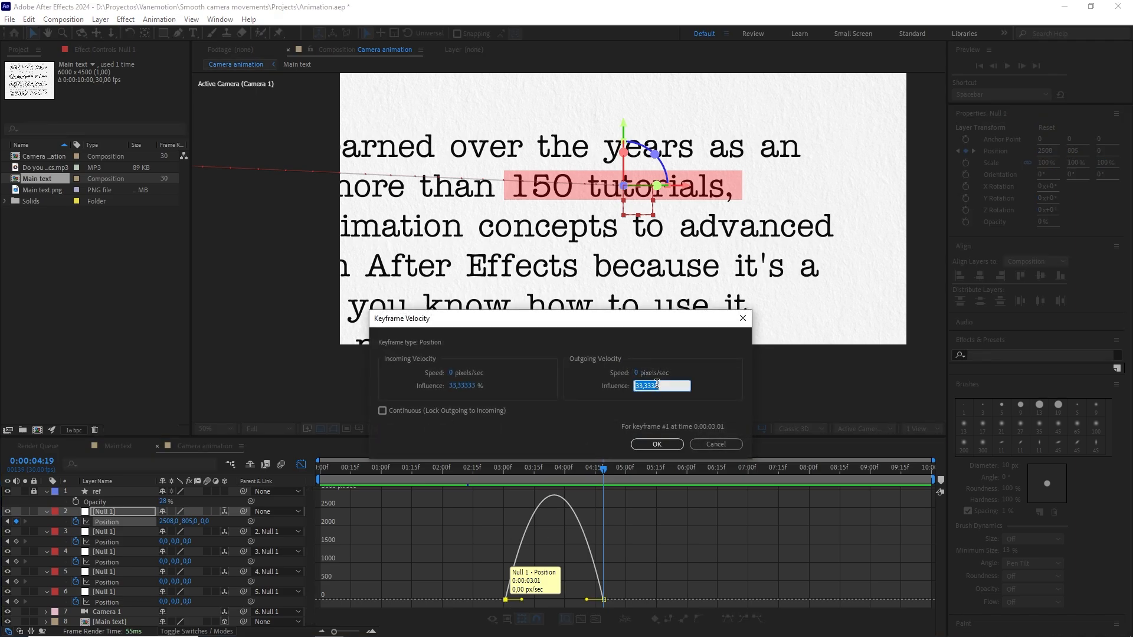
text(55)
click(656, 444)
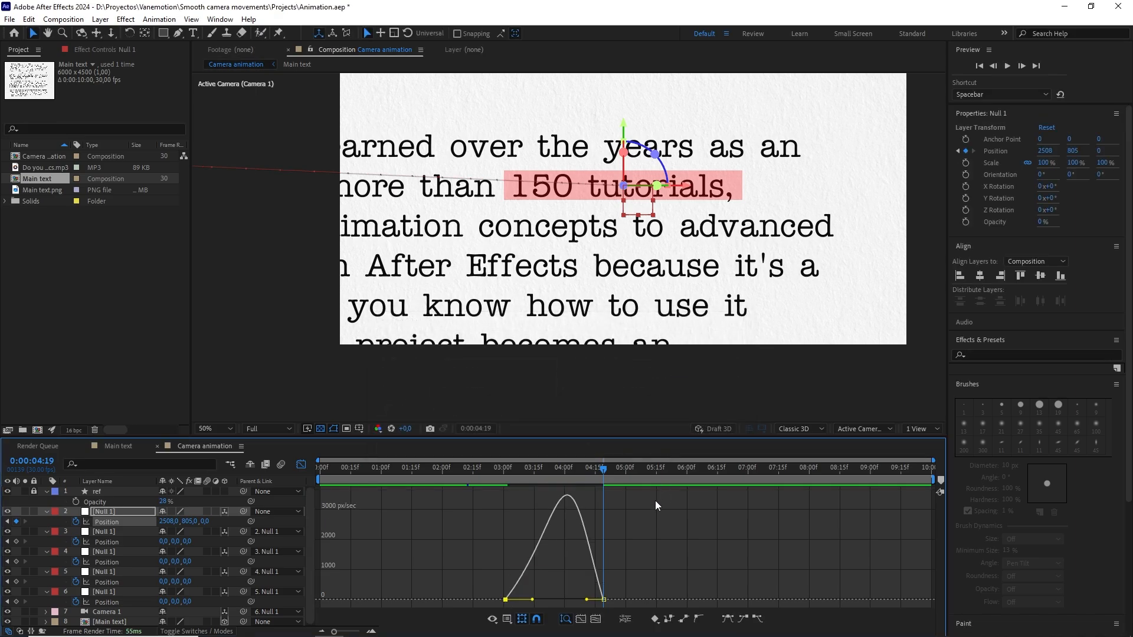
- Set the incoming velocity influence of the Position keyframe at 0:00:04:19 to 55%
double_click(605, 598)
click(472, 385)
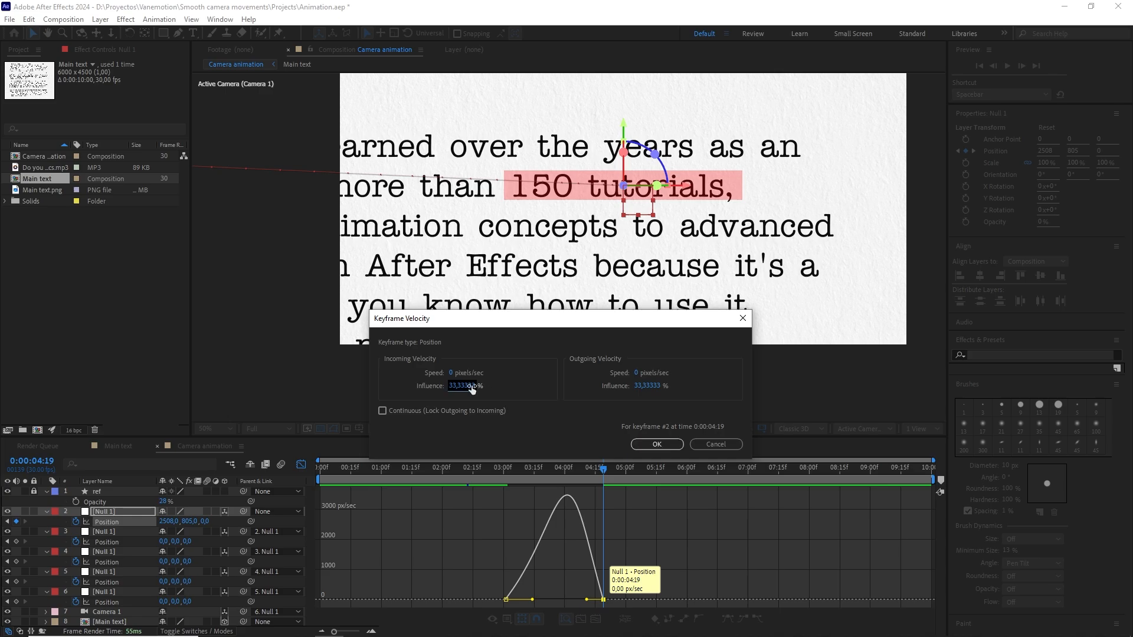
text(55)
click(636, 445)
- Preview the move to "150 tutorials," from 0:00:03:00 and close the graph editor
drag(603, 469, 504, 475)
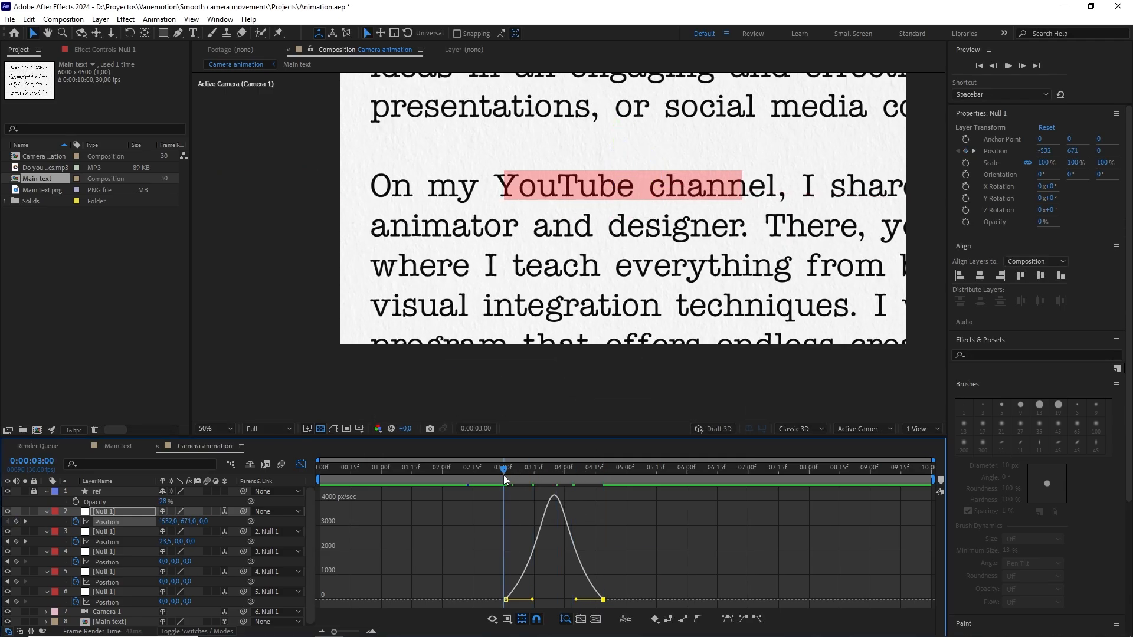
key(space)
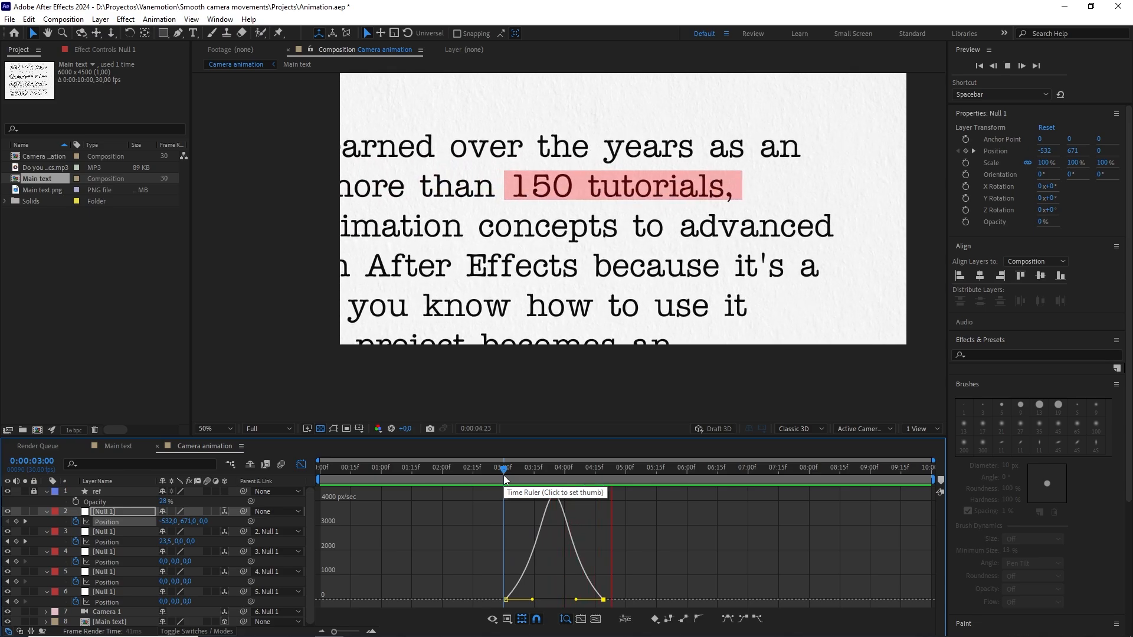
key(space)
key(shift+F3)
- Duplicate the topmost null at 0:00:04:19 and replace the copy's Position keyframes with a single one at that time
drag(634, 472, 610, 472)
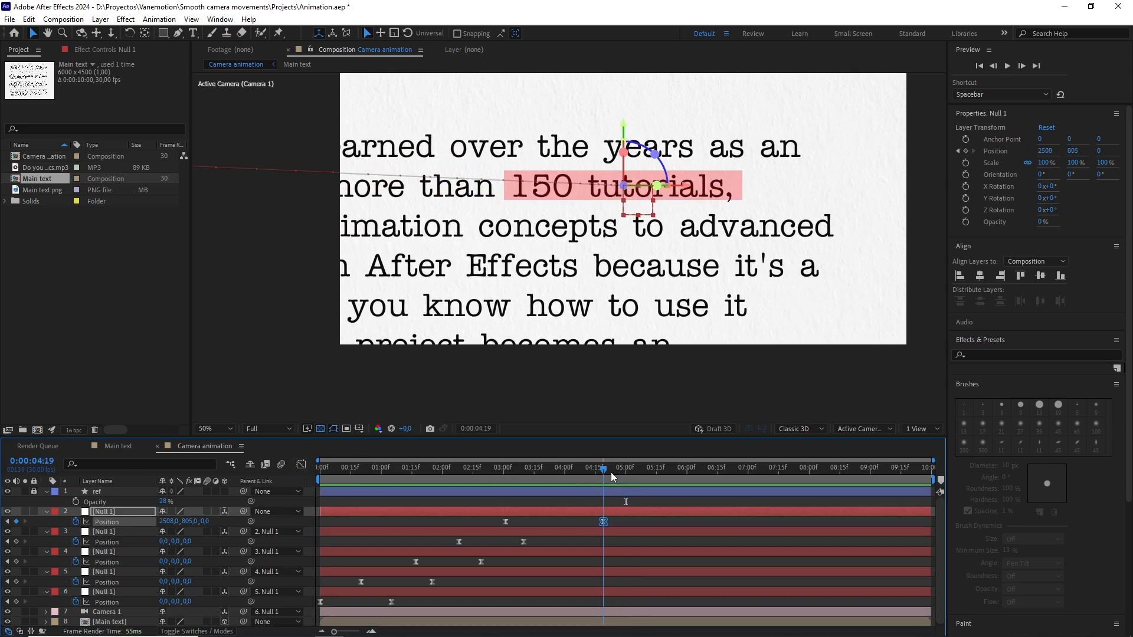
click(618, 512)
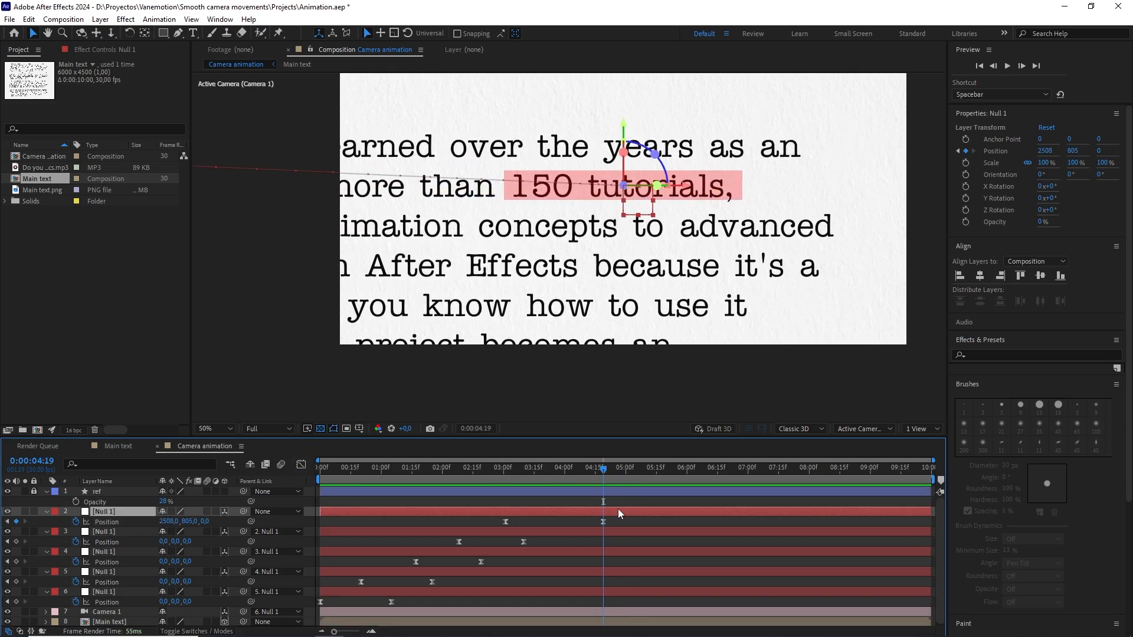
key(ctrl+d)
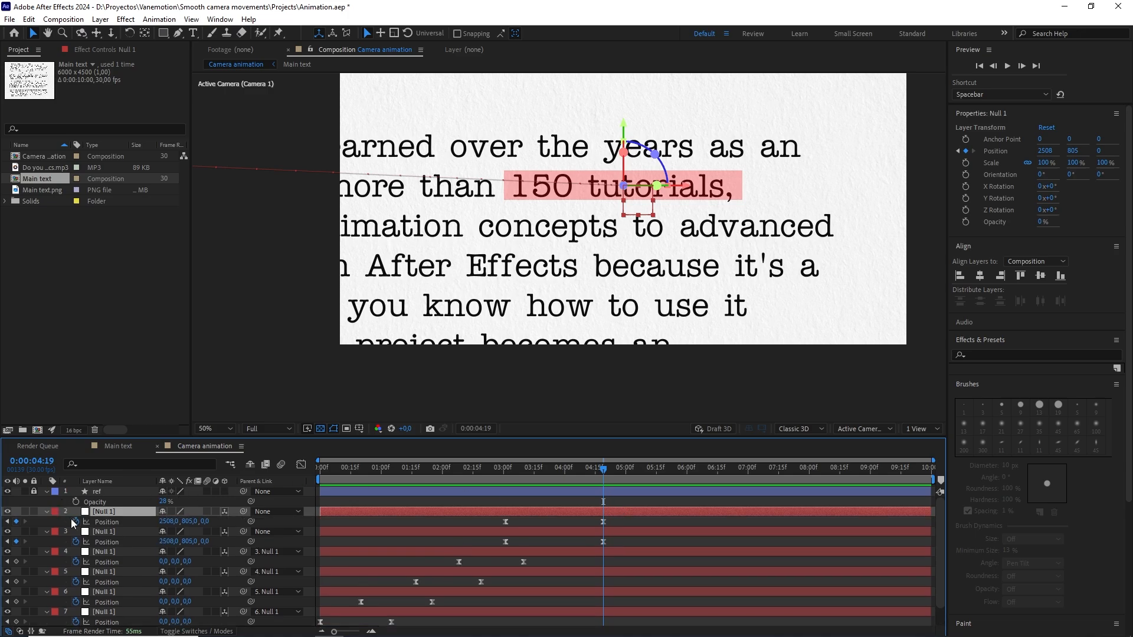
click(75, 522)
click(75, 523)
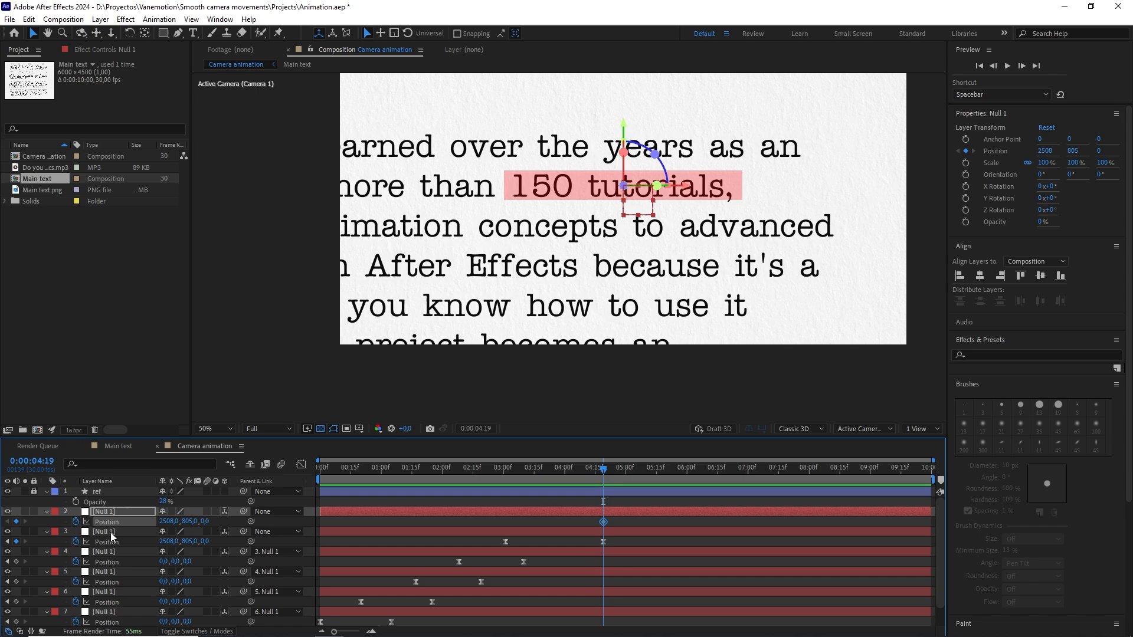
- Parent the original null to its new duplicate and shift the duplicate's Position keyframe to 0:00:04:12
drag(245, 528, 136, 512)
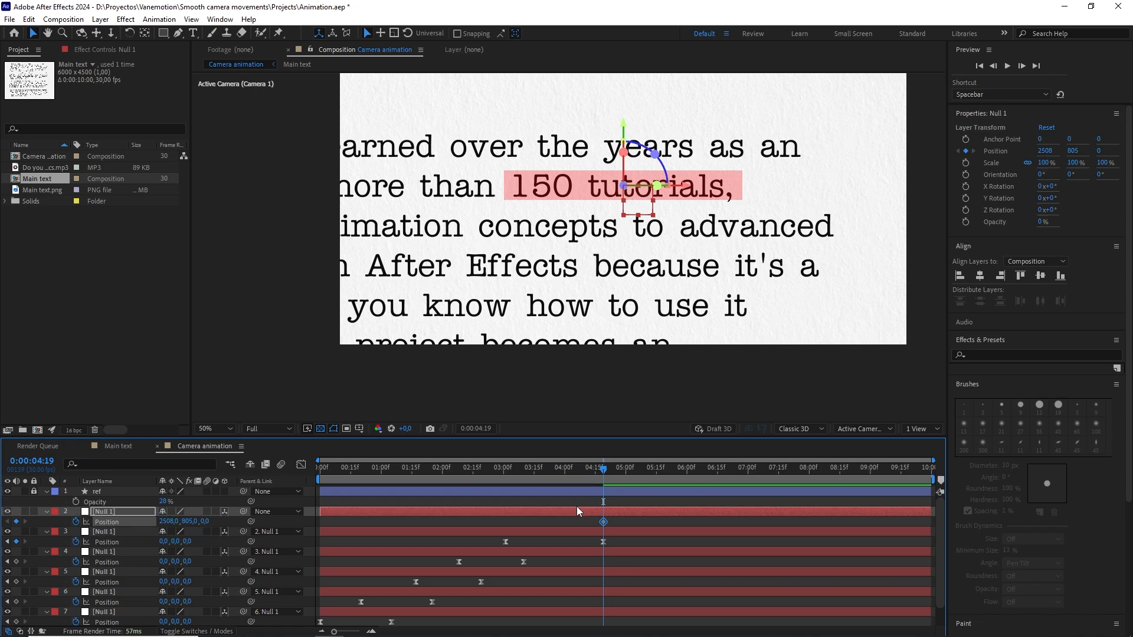
mouse_move(601, 468)
mouse_down()
mouse_move(576, 469)
mouse_move(590, 468)
mouse_up()
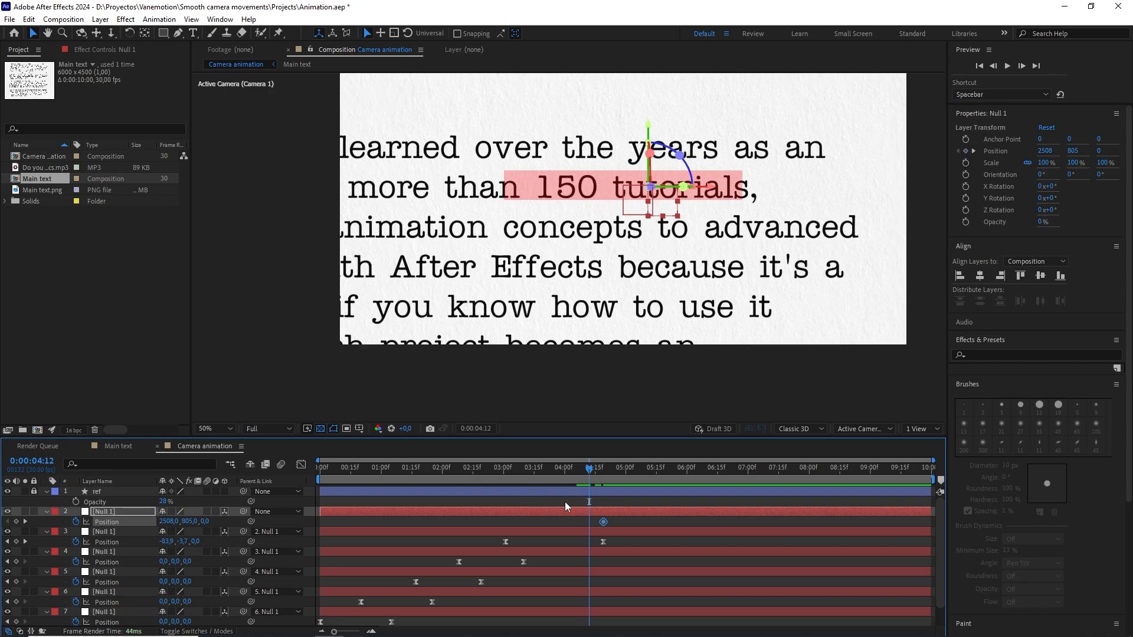
drag(605, 523, 590, 522)
- At 0:00:05:27, move the topmost null to Position 2000, 1079 so "After Effects" is centred on the reference
drag(597, 468, 681, 473)
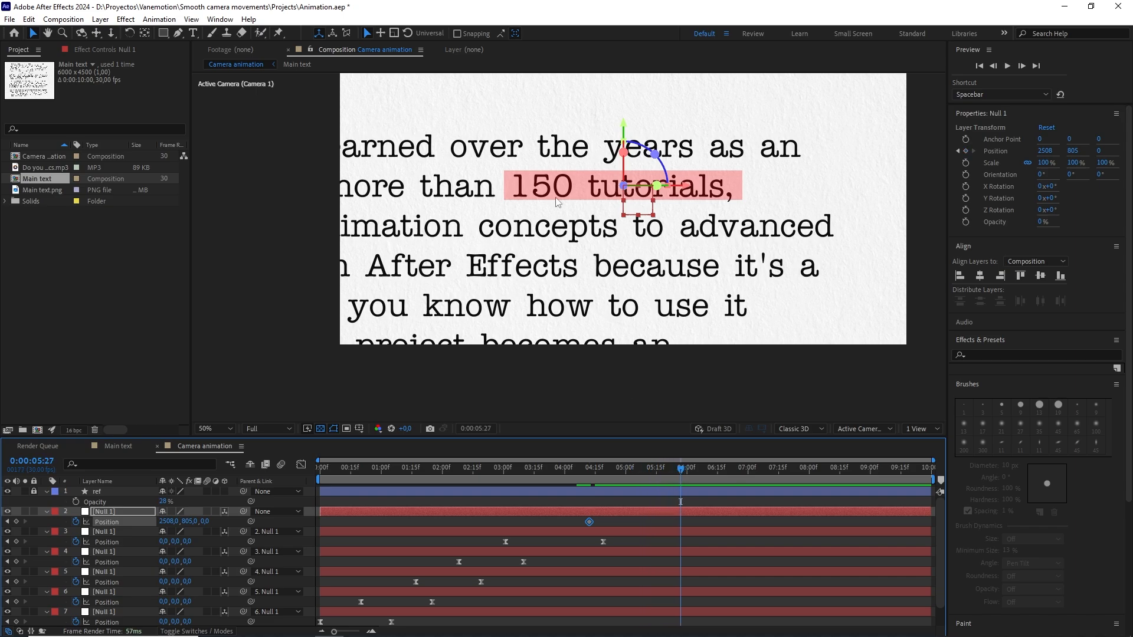
drag(486, 255, 538, 247)
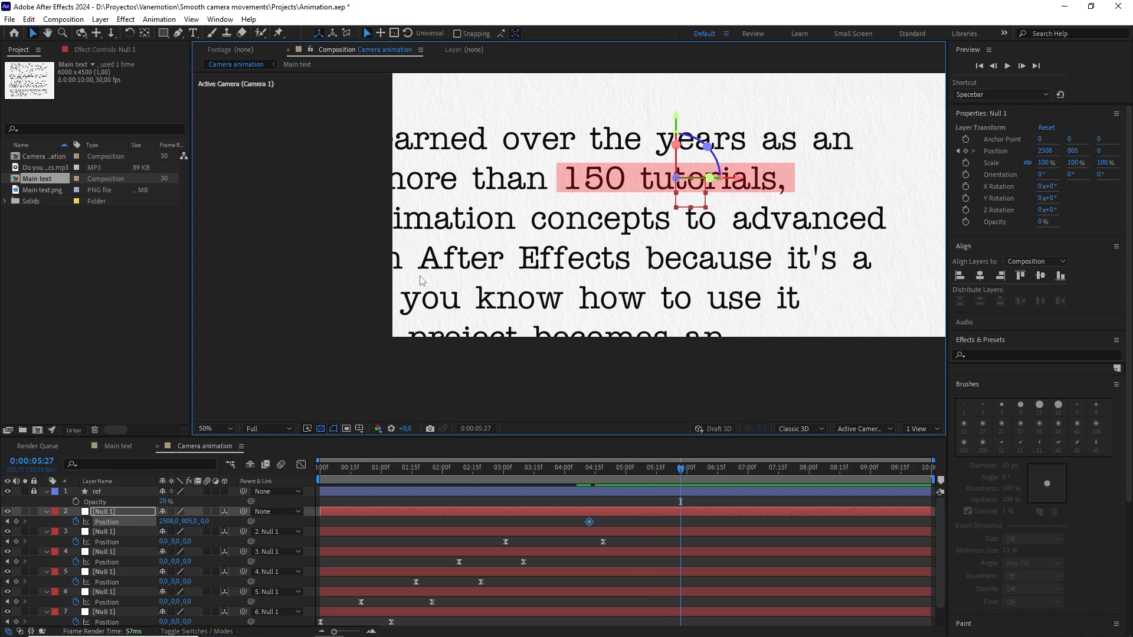
drag(683, 208, 540, 282)
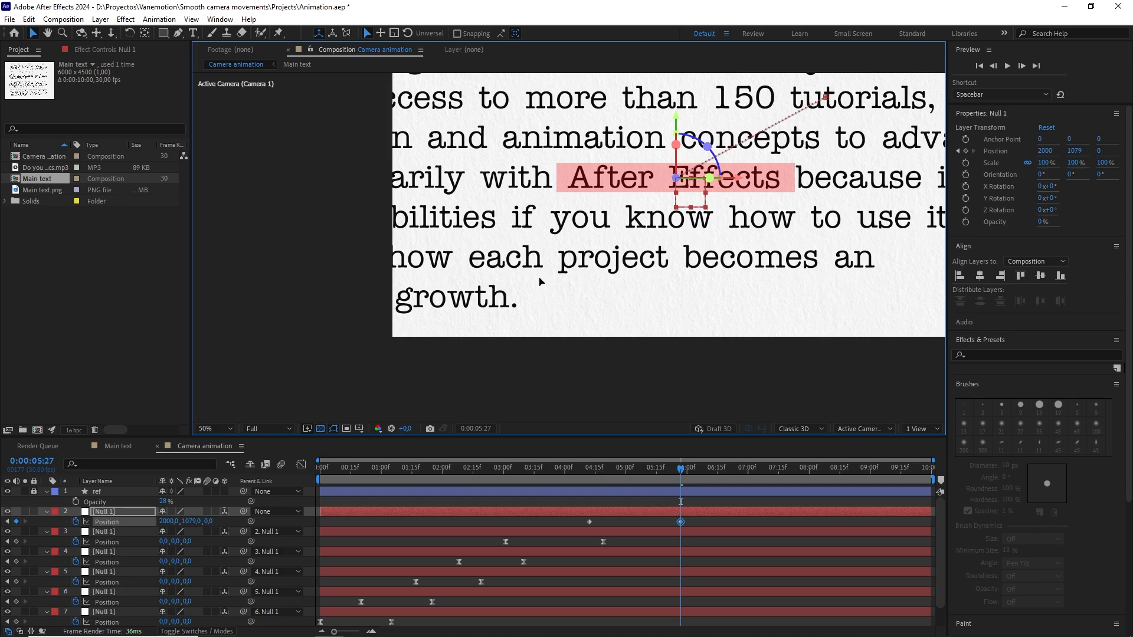
scroll(778, 191, up, 1)
drag(776, 156, 621, 239)
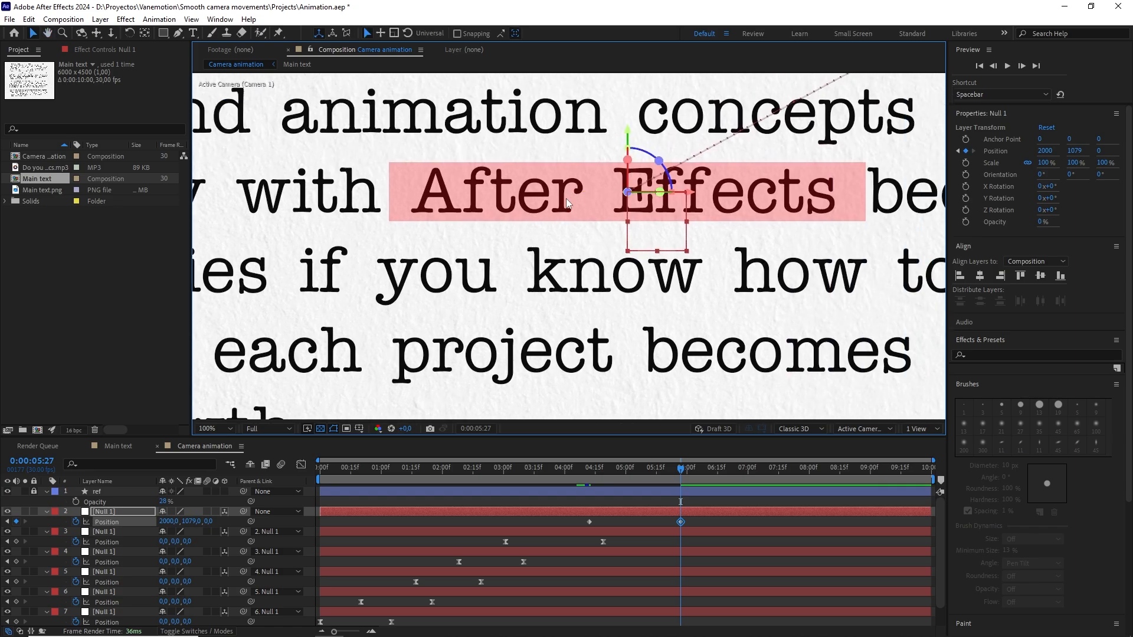
- Easy-ease both Position keyframes of the topmost null and adjust the outgoing velocity influence of its keyframe at 0:00:04:12
drag(695, 520, 577, 523)
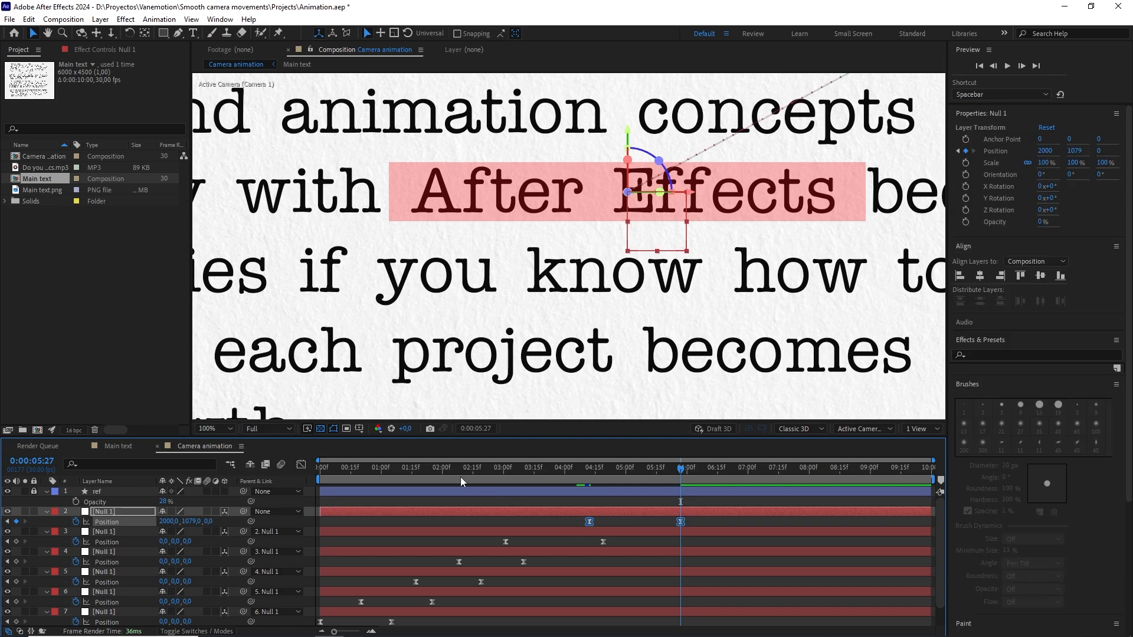
click(301, 465)
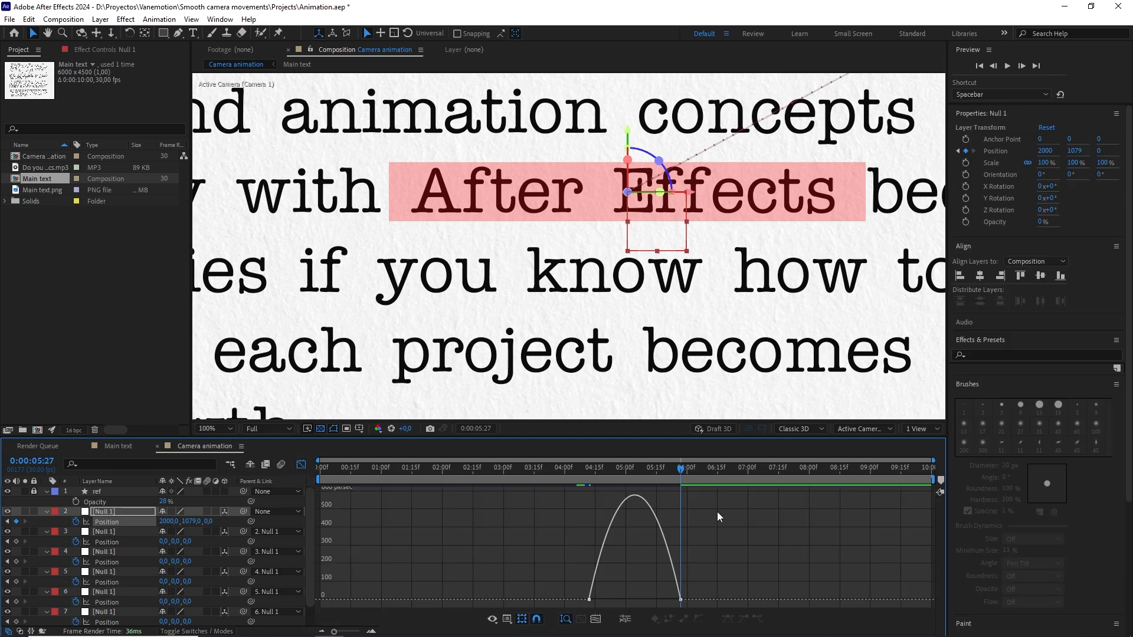
double_click(590, 600)
click(655, 385)
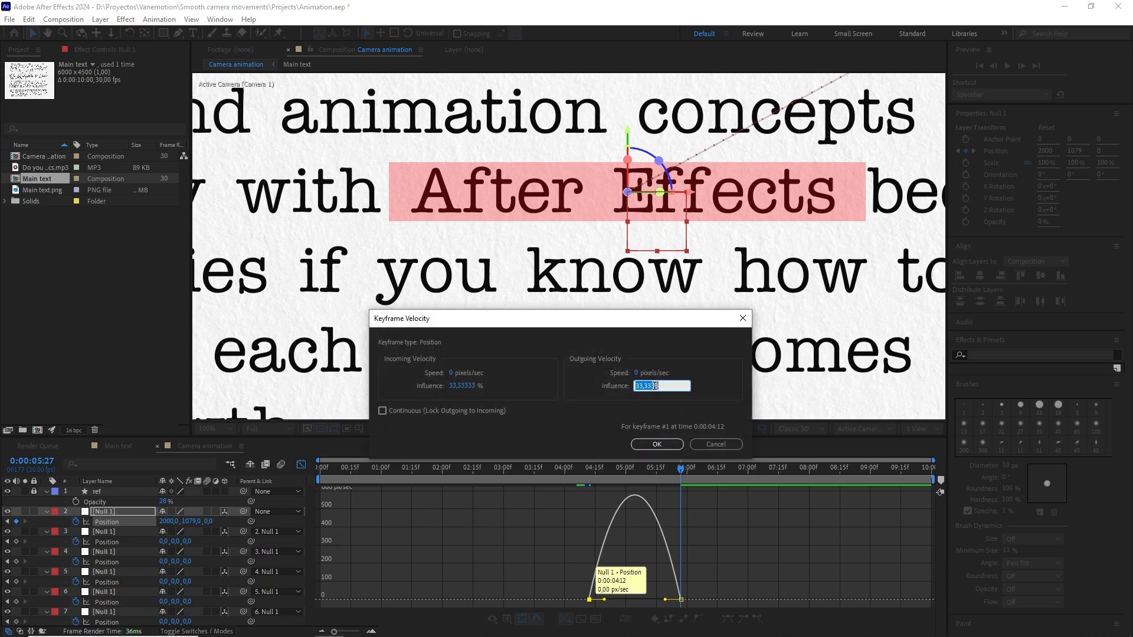
click(661, 442)
- Set the incoming velocity influence of the topmost null's Position keyframe at 0:00:05:27 to 75%
double_click(681, 599)
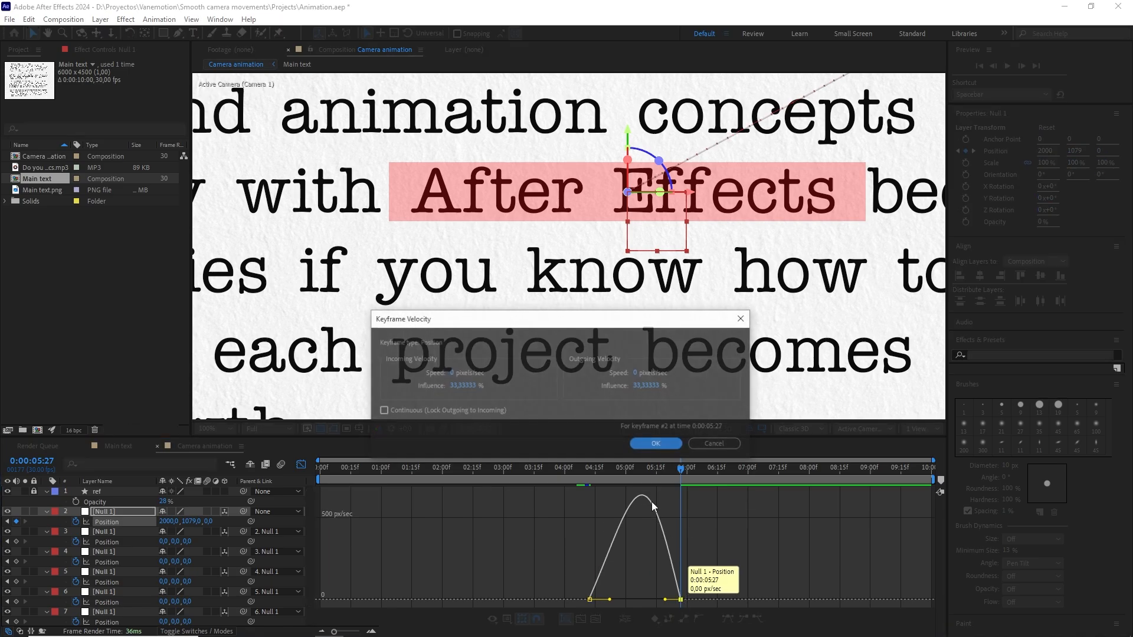
click(459, 385)
text(75)
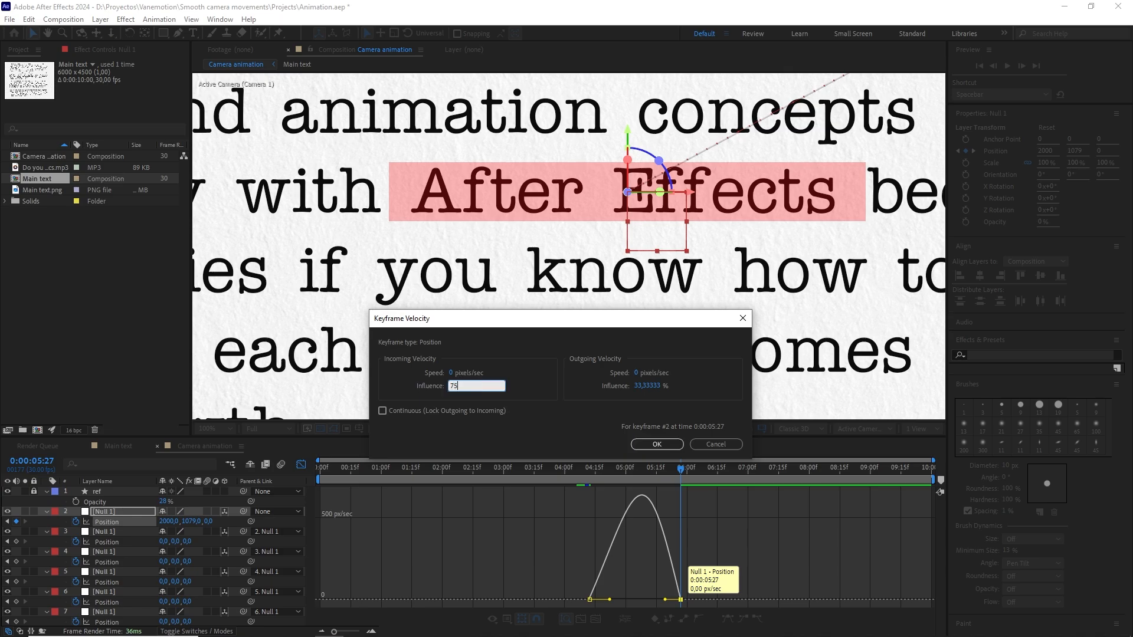
click(641, 442)
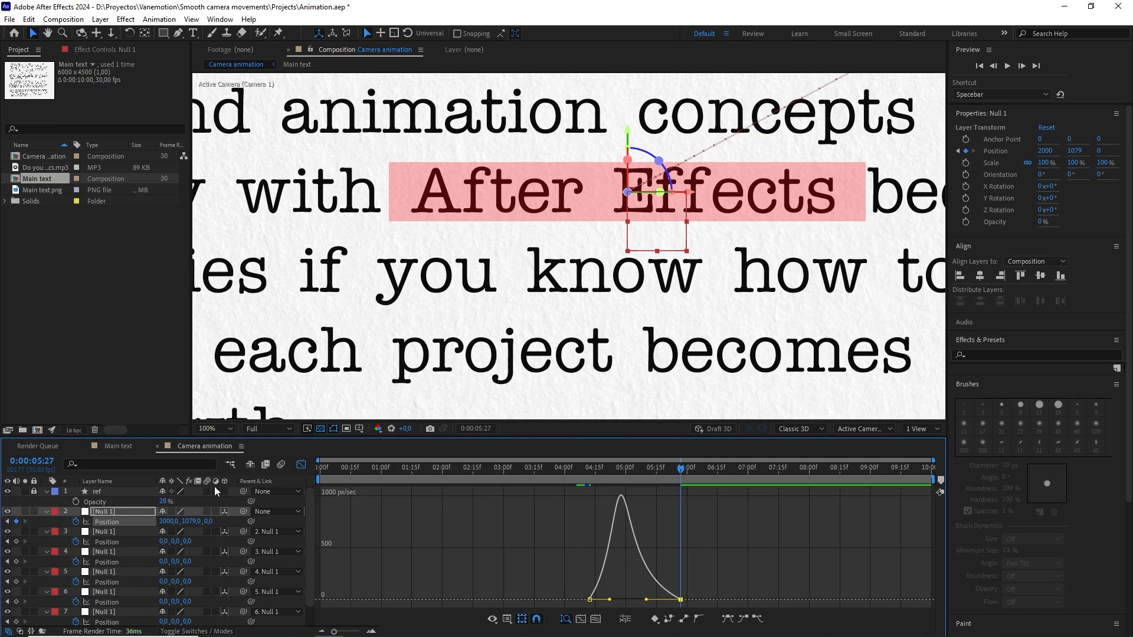
- Collapse the properties of all unlocked layers and close the graph editor
click(122, 513)
key(ctrl+a)
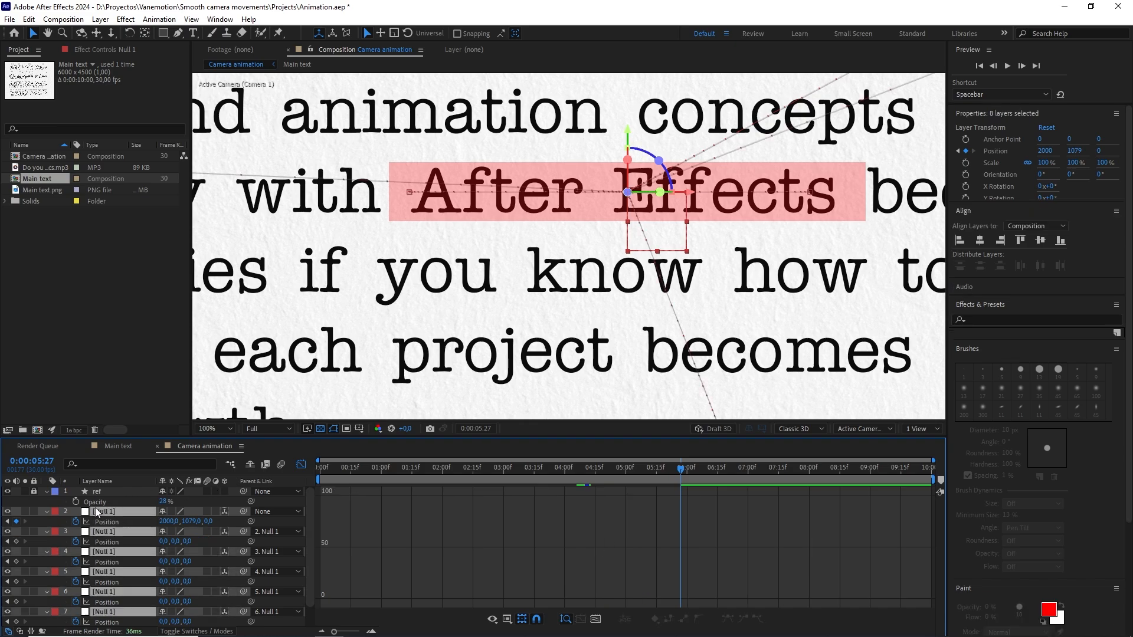
click(47, 512)
click(301, 464)
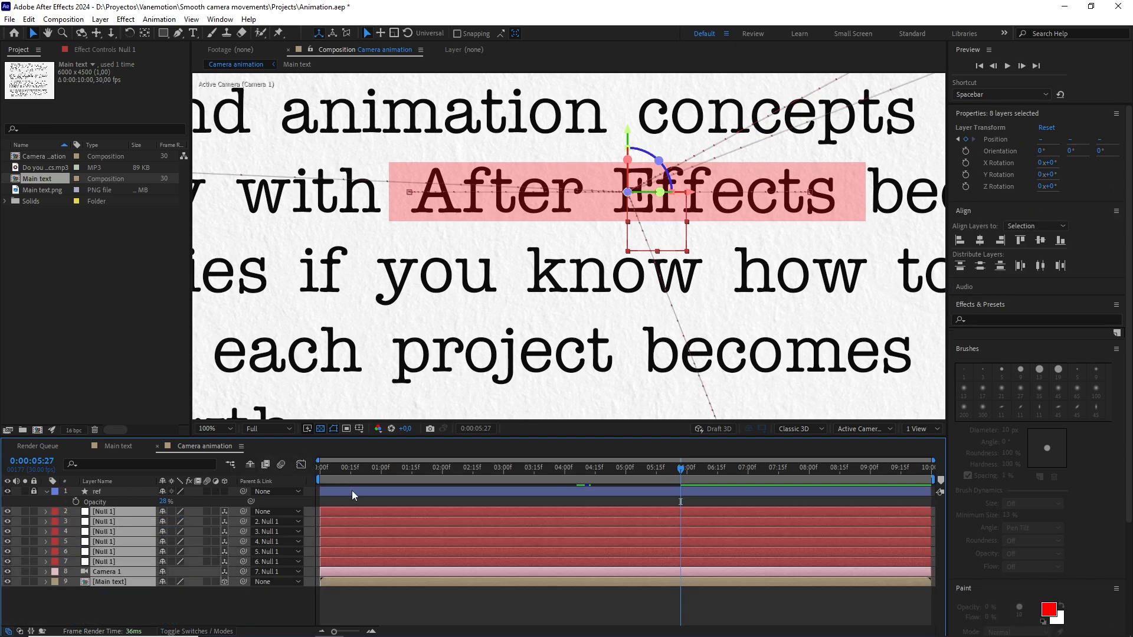
- Fit the composition in the viewer at up to 100% and preview the whole camera animation from the first frame
click(214, 429)
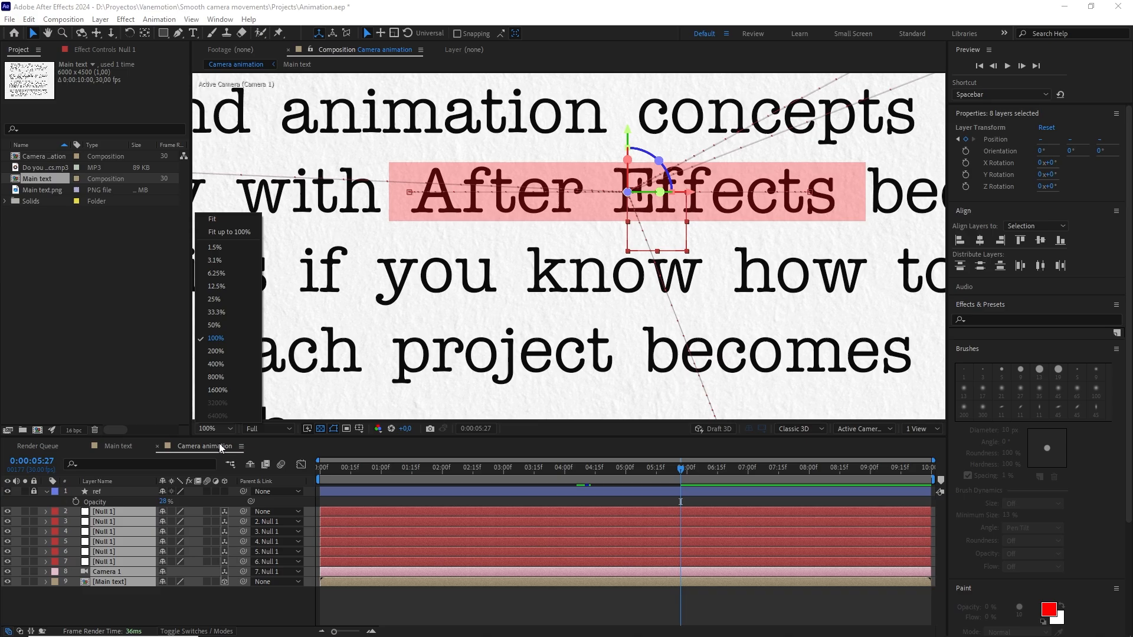
click(235, 233)
drag(684, 471, 303, 463)
click(275, 594)
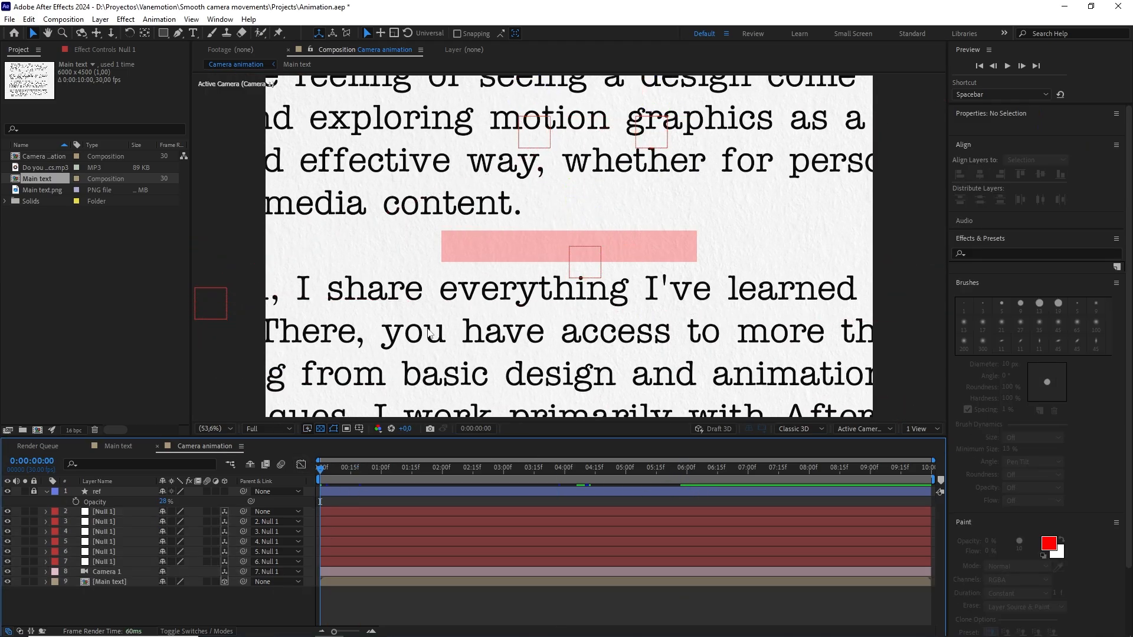
key(space)
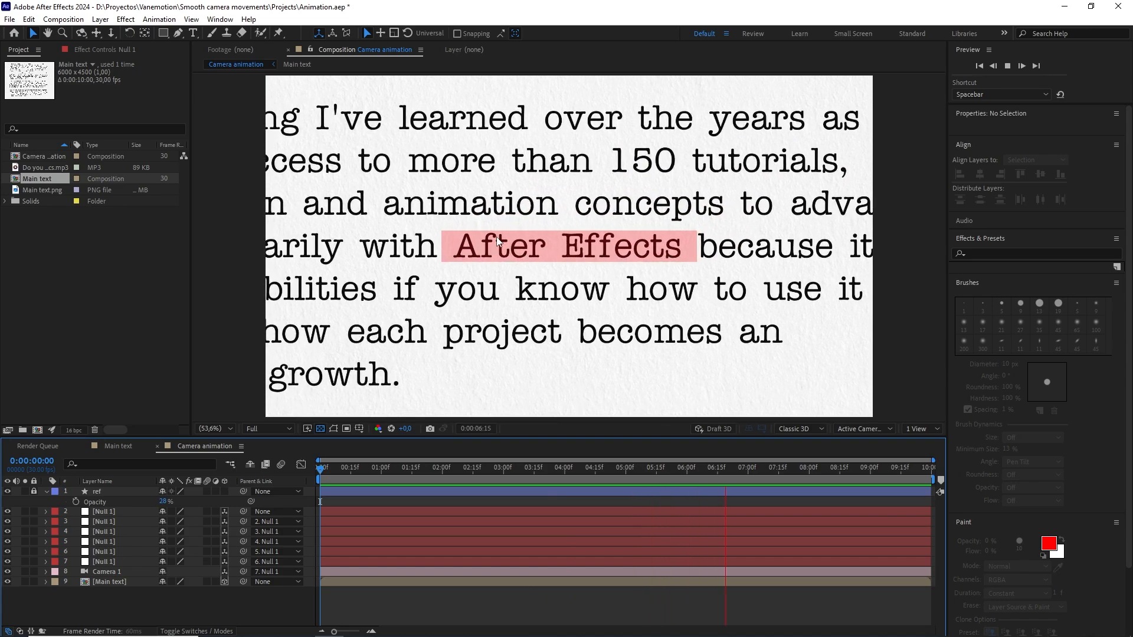
key(space)
- Reveal the topmost null's Position property and go to its last keyframe at 0:00:05:27
drag(738, 470, 654, 477)
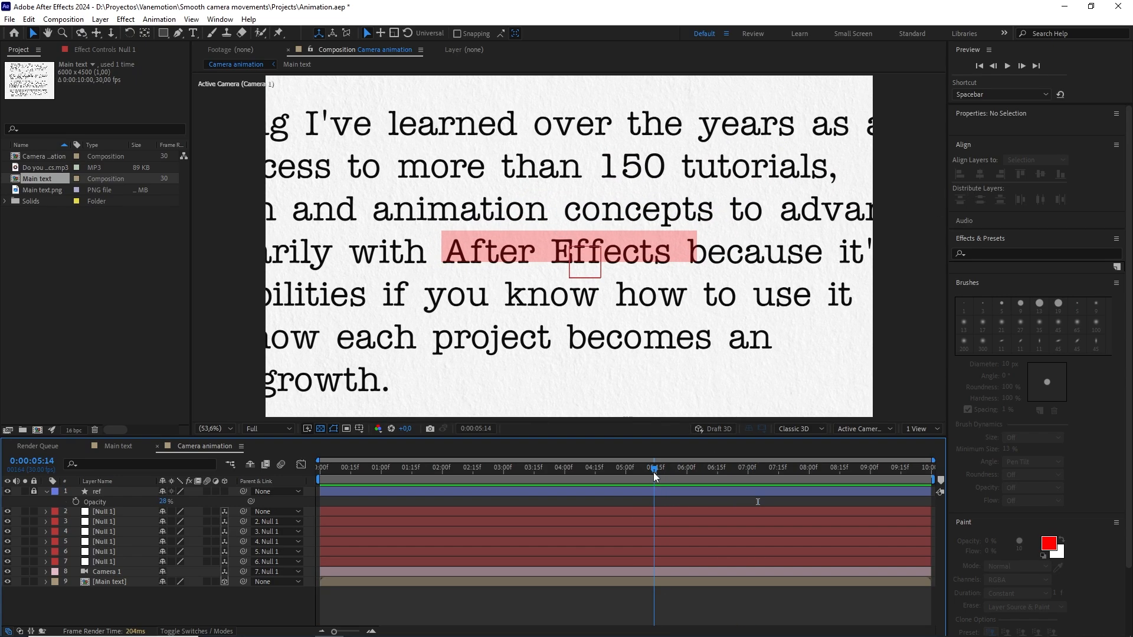
click(442, 511)
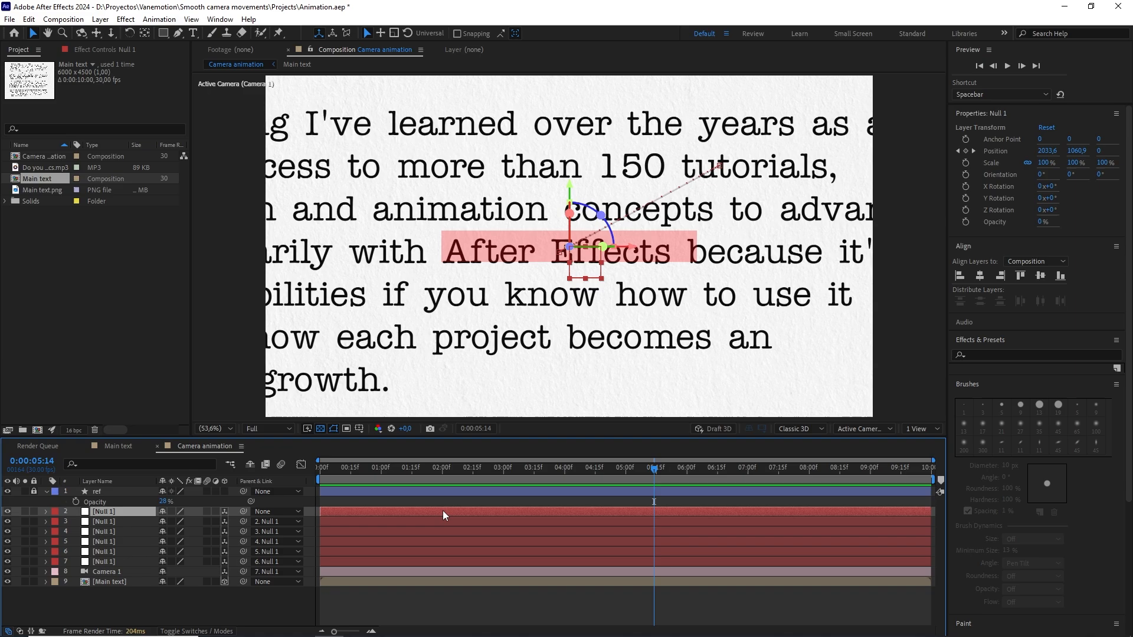
key(p)
drag(655, 471, 680, 472)
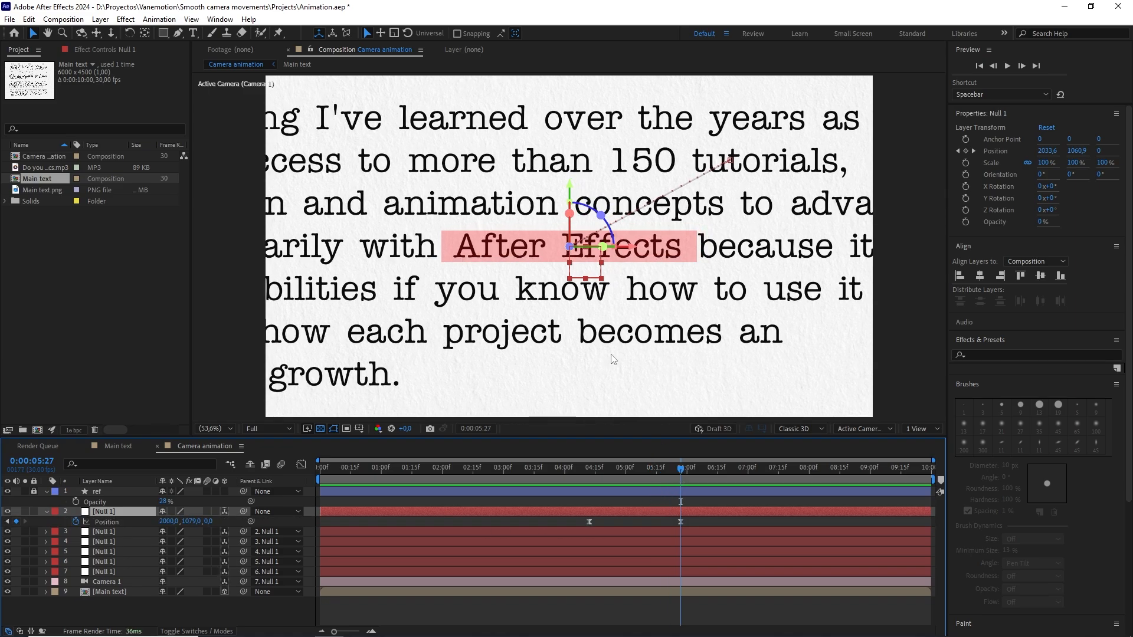
- Show the rulers and place a horizontal guide along the top of the "A" in "After Effects"
scroll(556, 255, up, 3)
drag(484, 267, 643, 281)
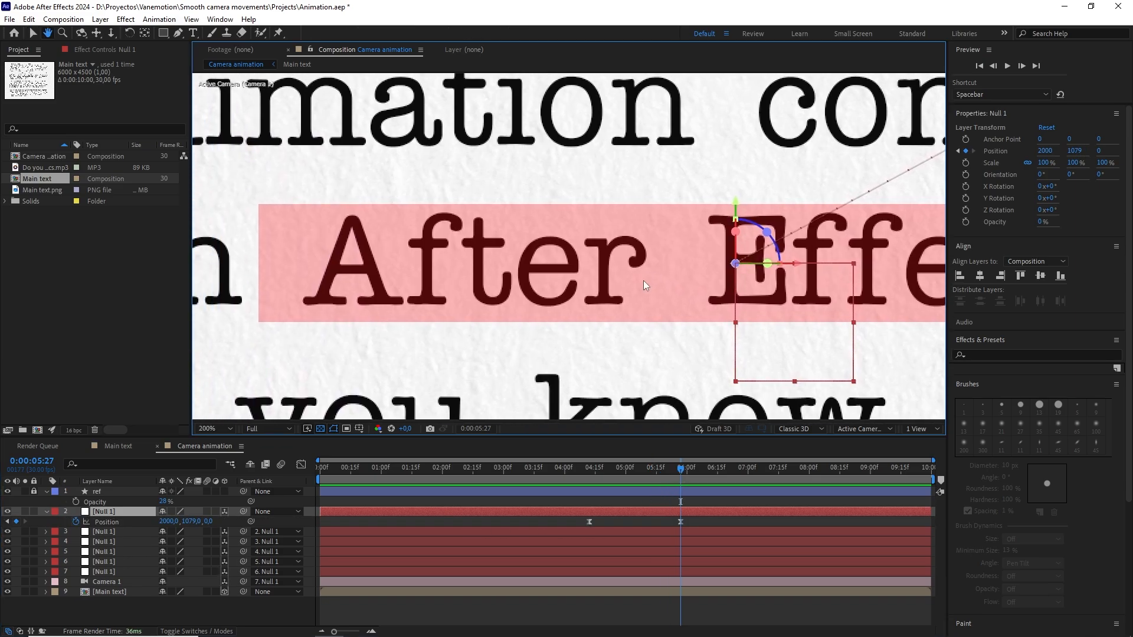
key(ctrl+r)
scroll(464, 223, up, 1)
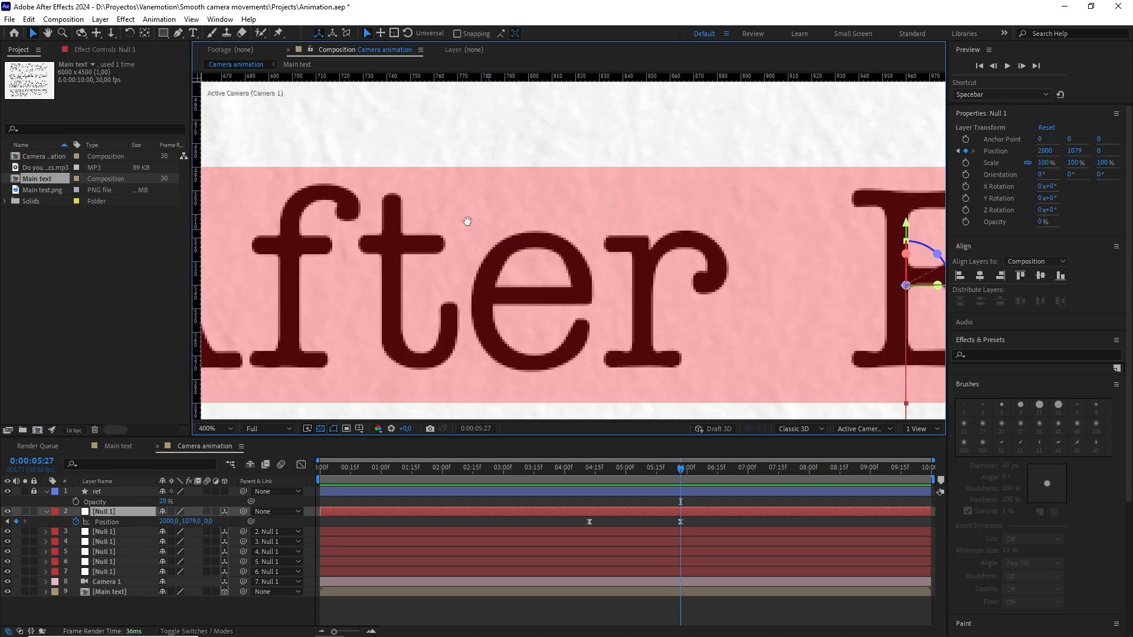
drag(465, 222, 781, 215)
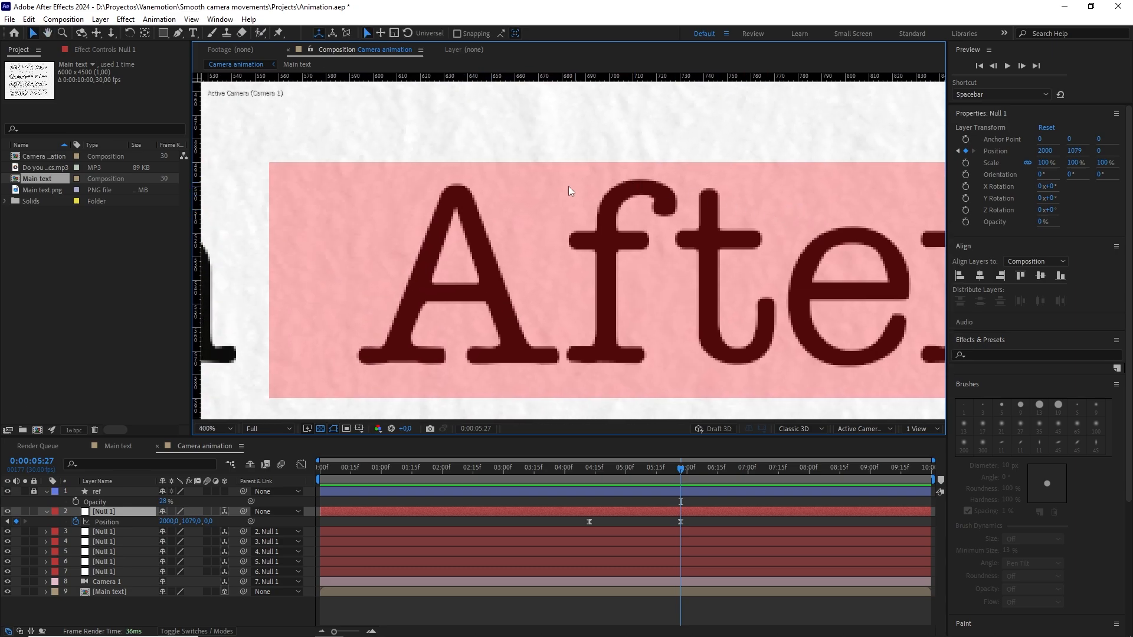
scroll(534, 183, up, 1)
drag(521, 183, 894, 263)
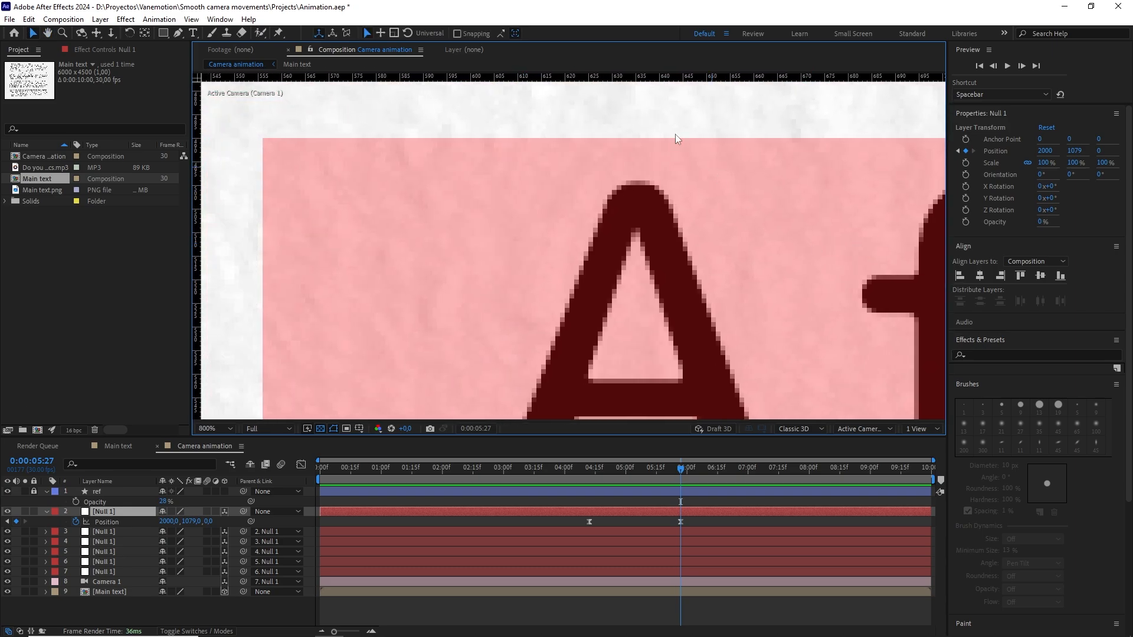
drag(656, 106, 657, 179)
scroll(642, 189, down, 1)
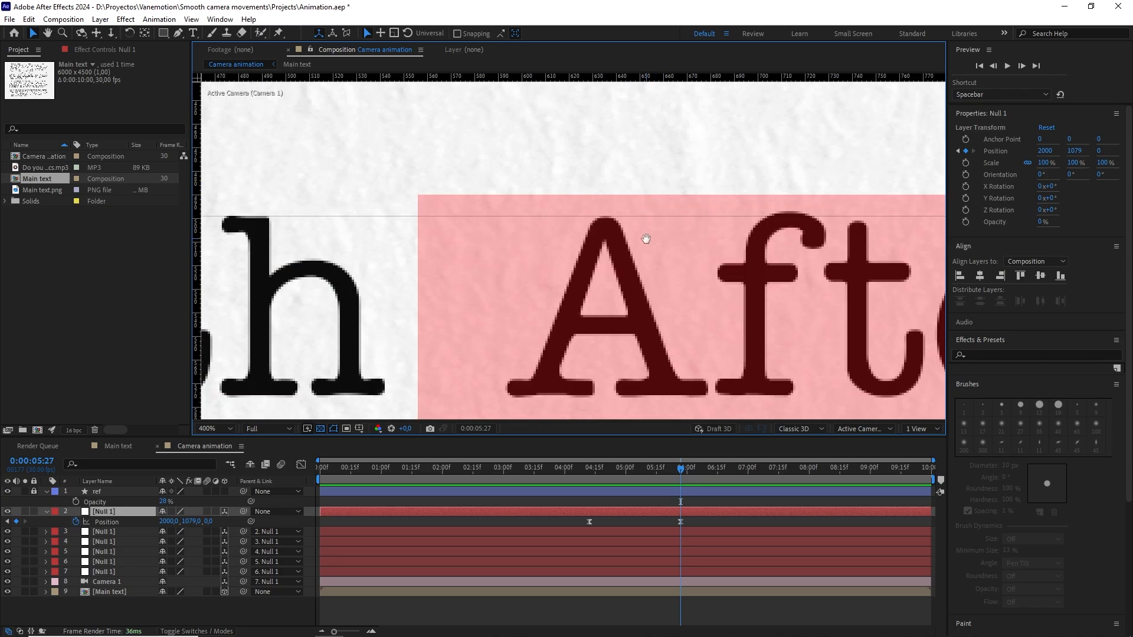
- Place a vertical guide at the left edge of the "A" in "After Effects"
drag(211, 296, 490, 339)
scroll(490, 340, up, 1)
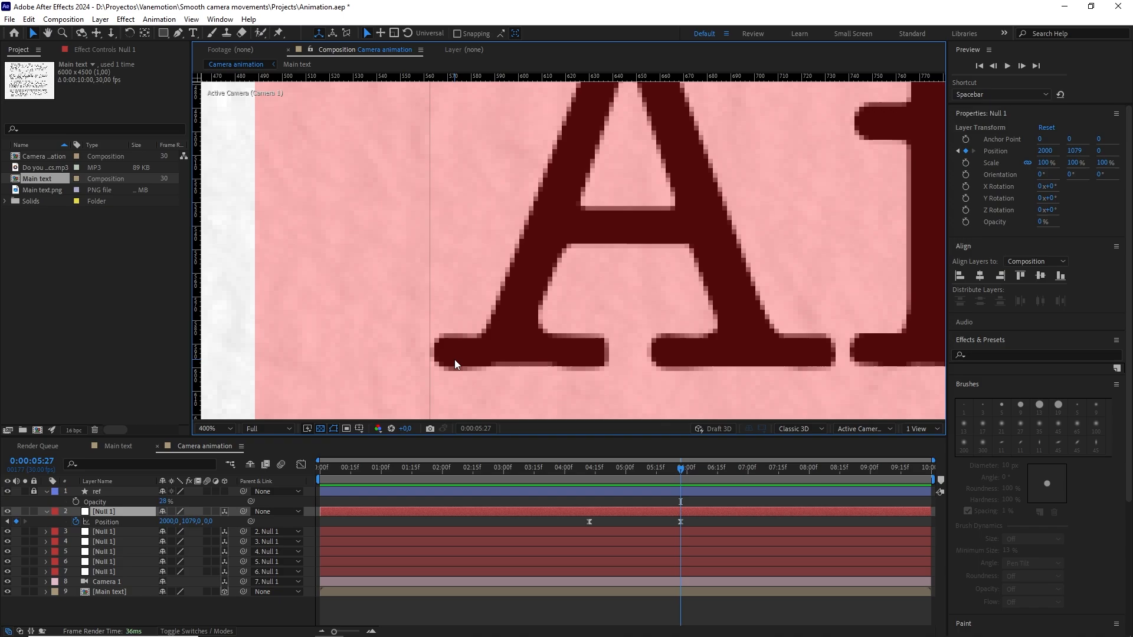
scroll(454, 359, down, 2)
drag(629, 278, 540, 243)
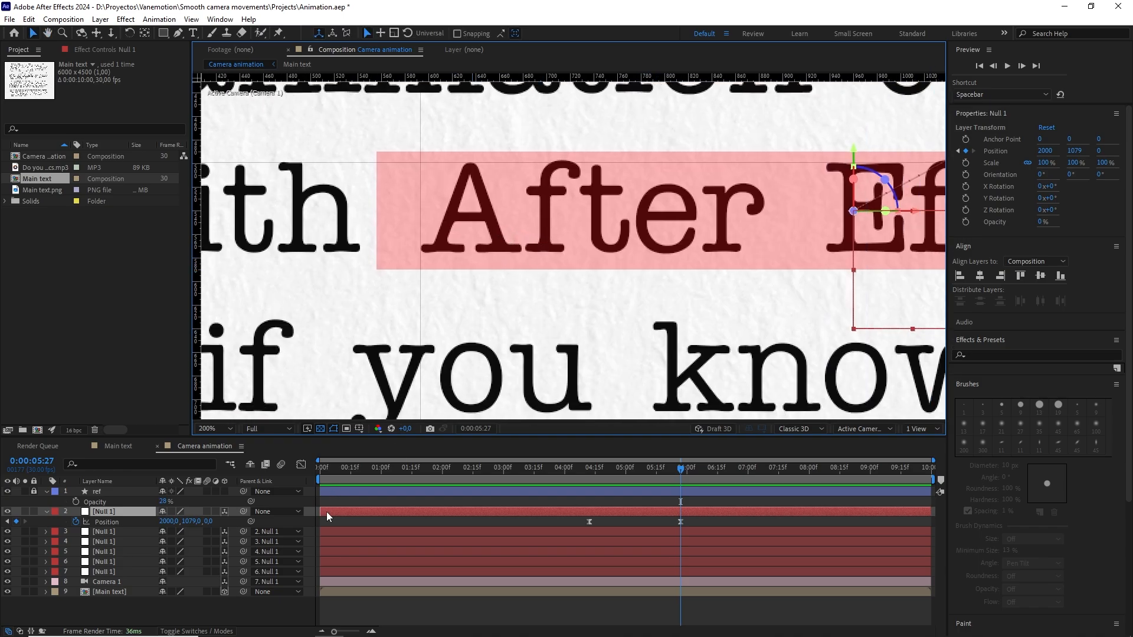
- At 0:00:00:00, move the bottommost null to Position 1258, 958 so "After Effects" lies over the reference
click(337, 572)
key(u)
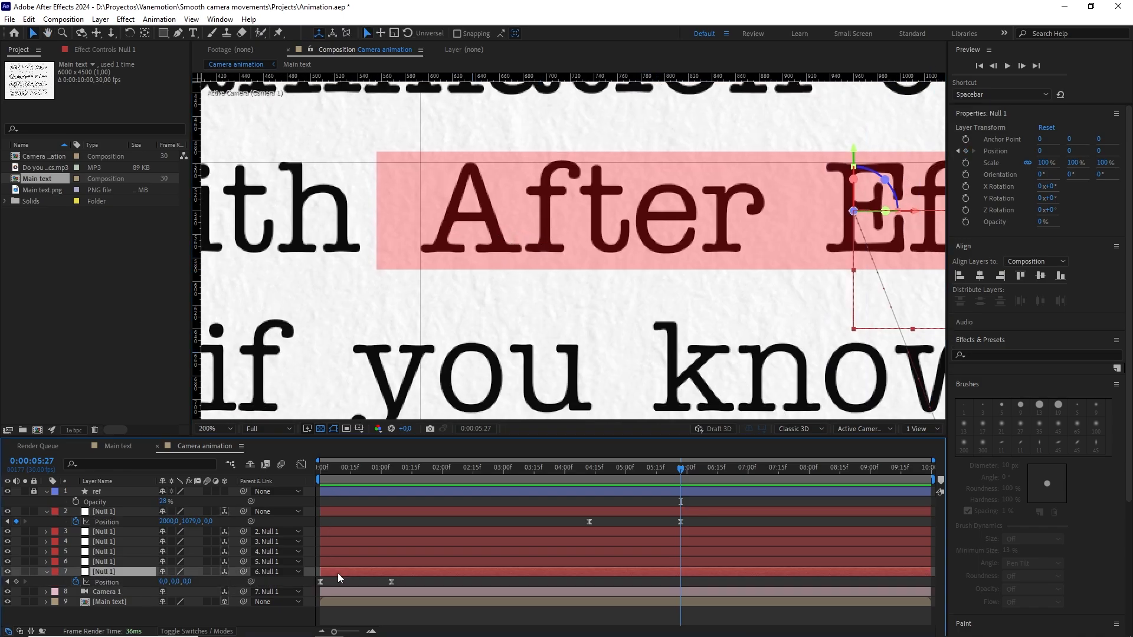
mouse_move(440, 469)
mouse_down()
mouse_move(307, 473)
mouse_move(450, 470)
mouse_up()
drag(529, 483, 312, 473)
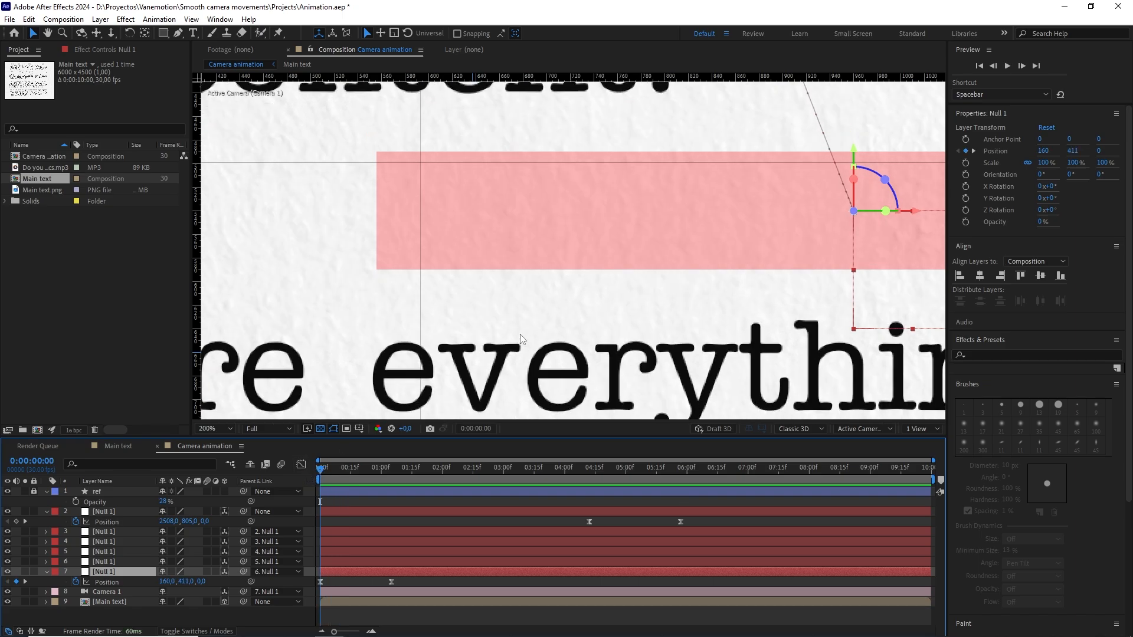
drag(528, 337, 511, 283)
scroll(517, 291, down, 1)
key(v)
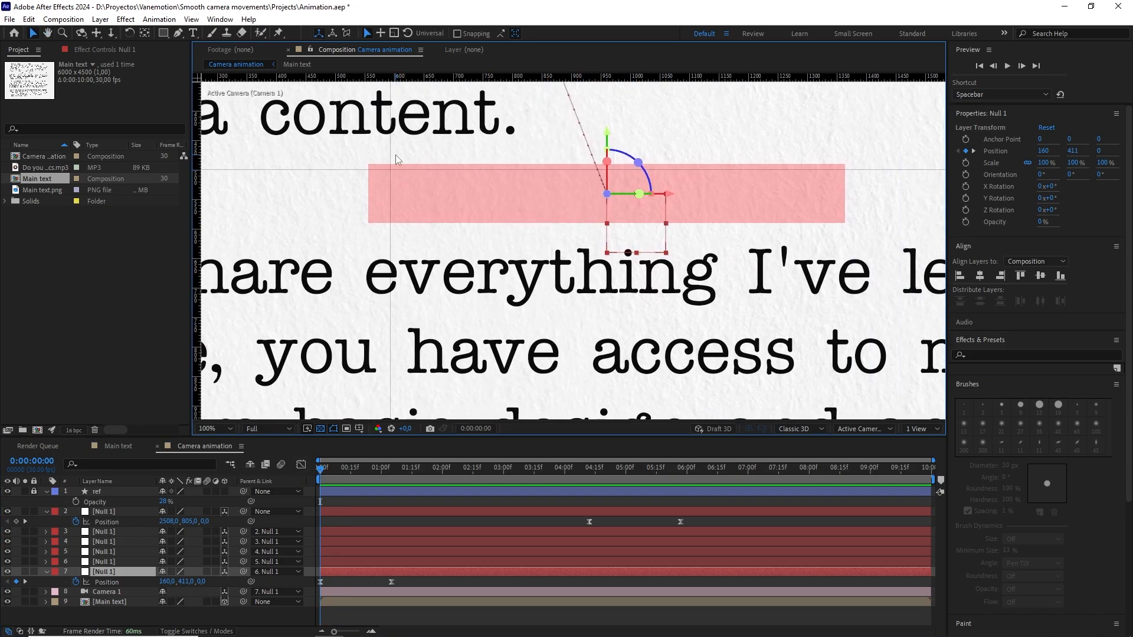
drag(635, 232, 958, 398)
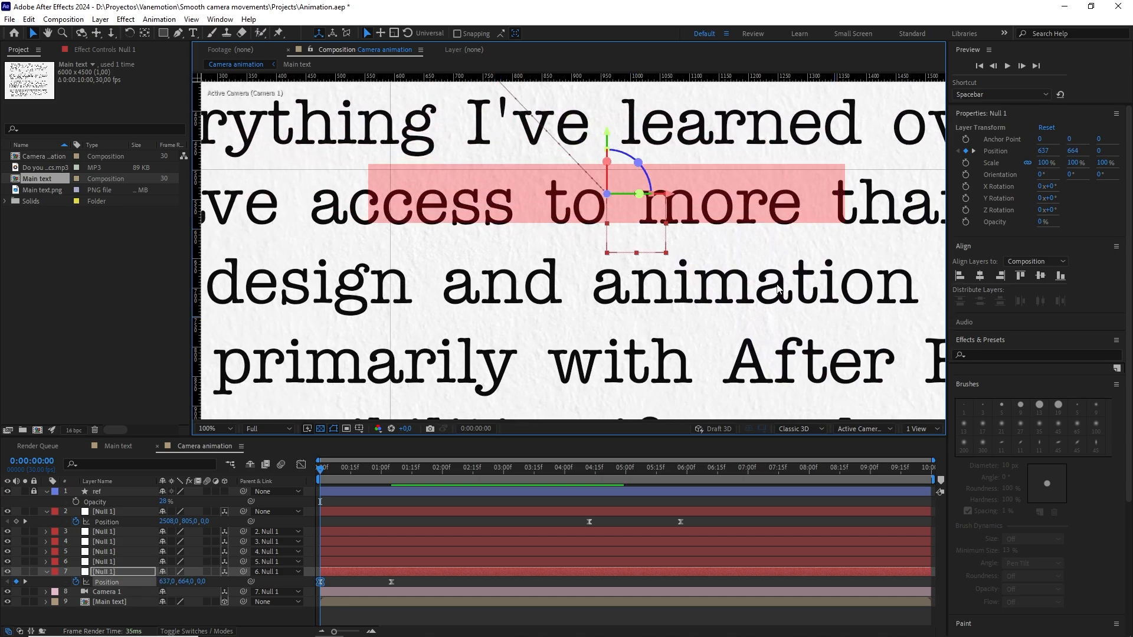
drag(649, 231, 978, 413)
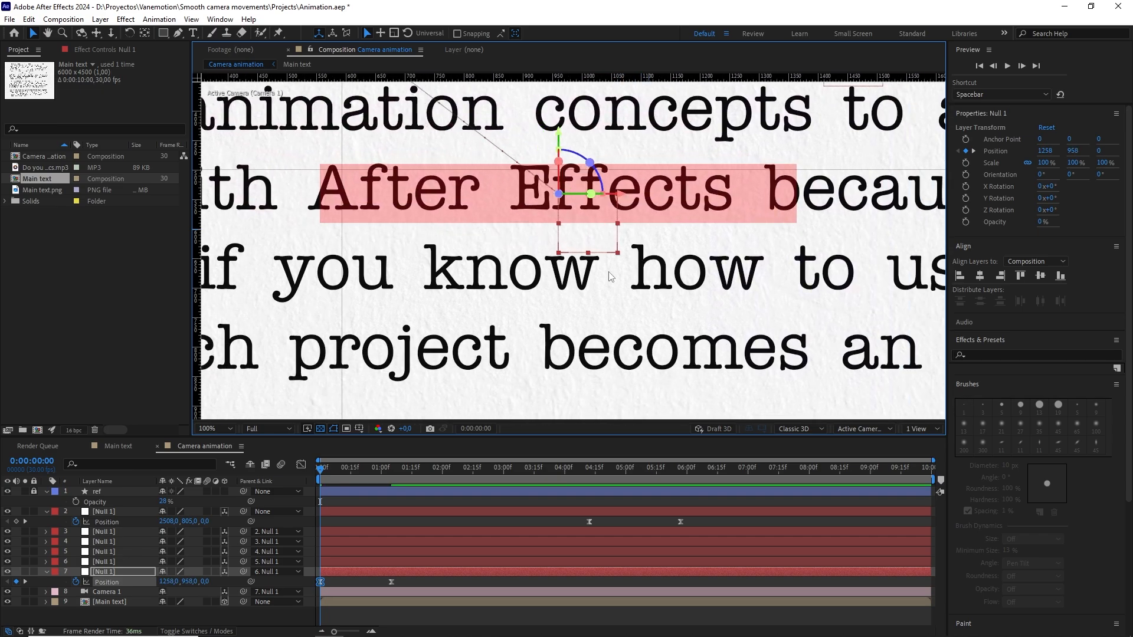
- Set the bottommost null's X Position to 1200 to line up the "A" with the vertical guide
scroll(450, 227, up, 1)
drag(444, 204, 795, 280)
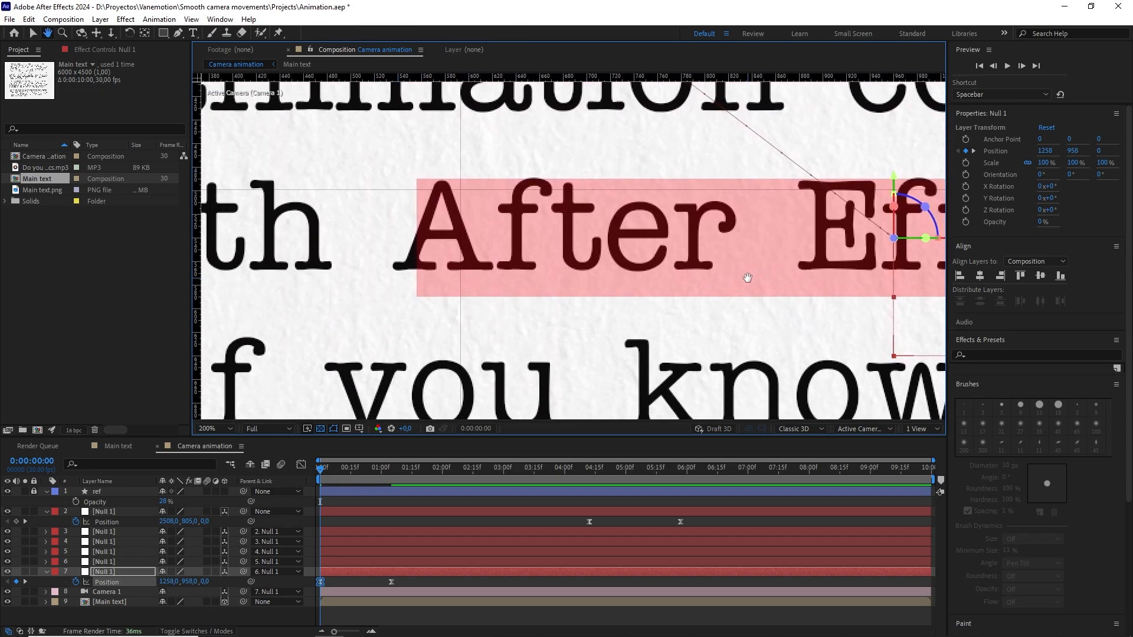
drag(169, 581, 144, 586)
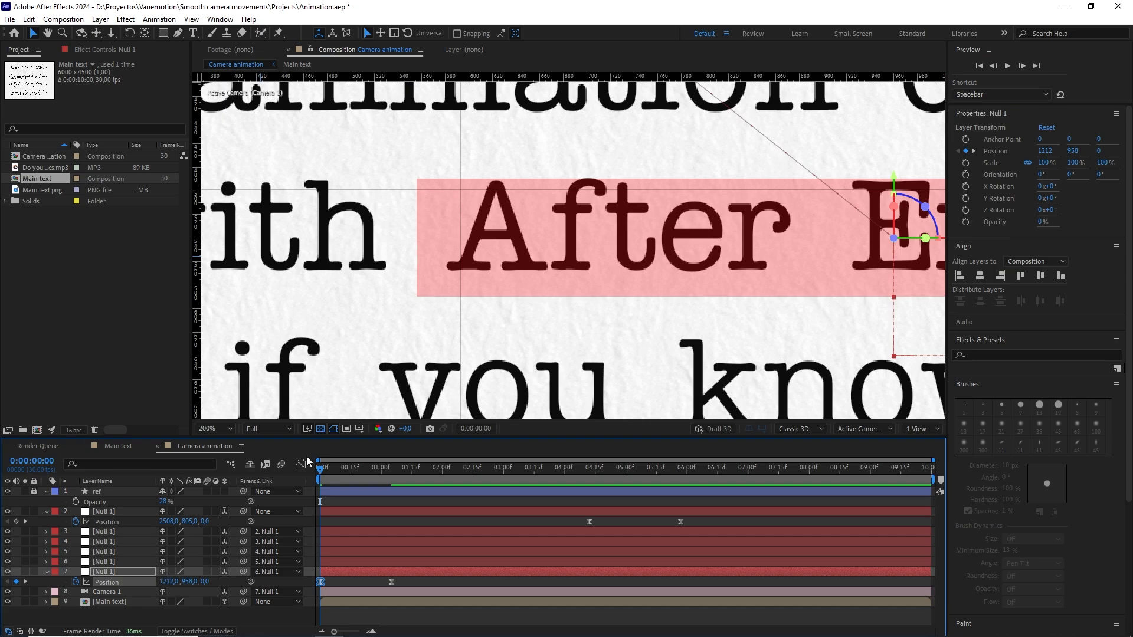
scroll(524, 274, up, 1)
key(space)
drag(480, 218, 595, 243)
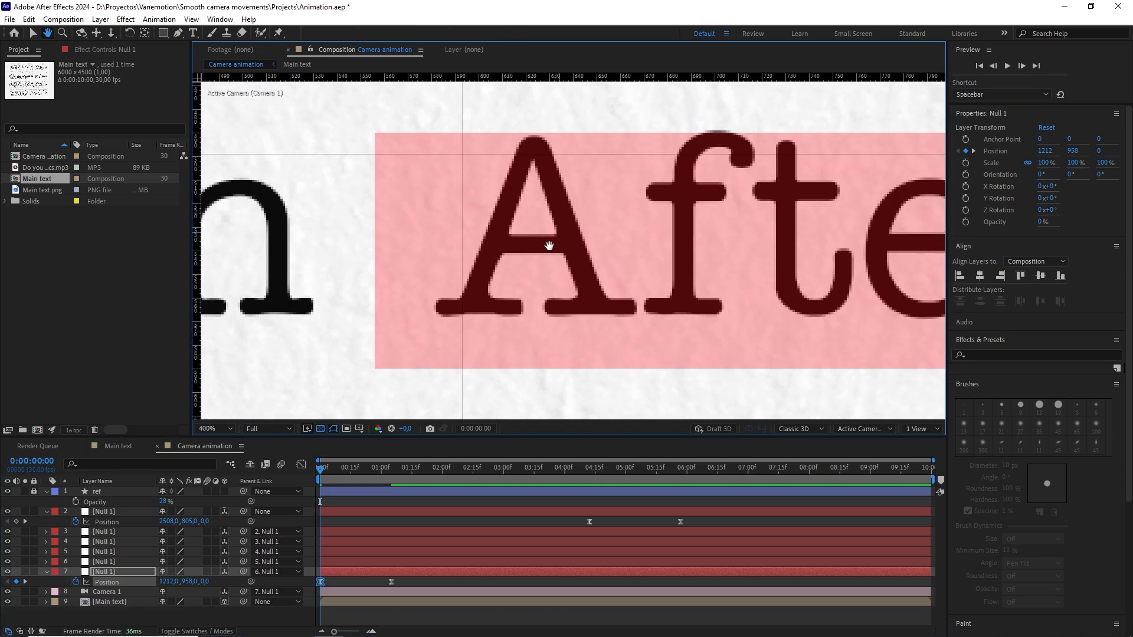
drag(172, 580, 168, 580)
click(170, 582)
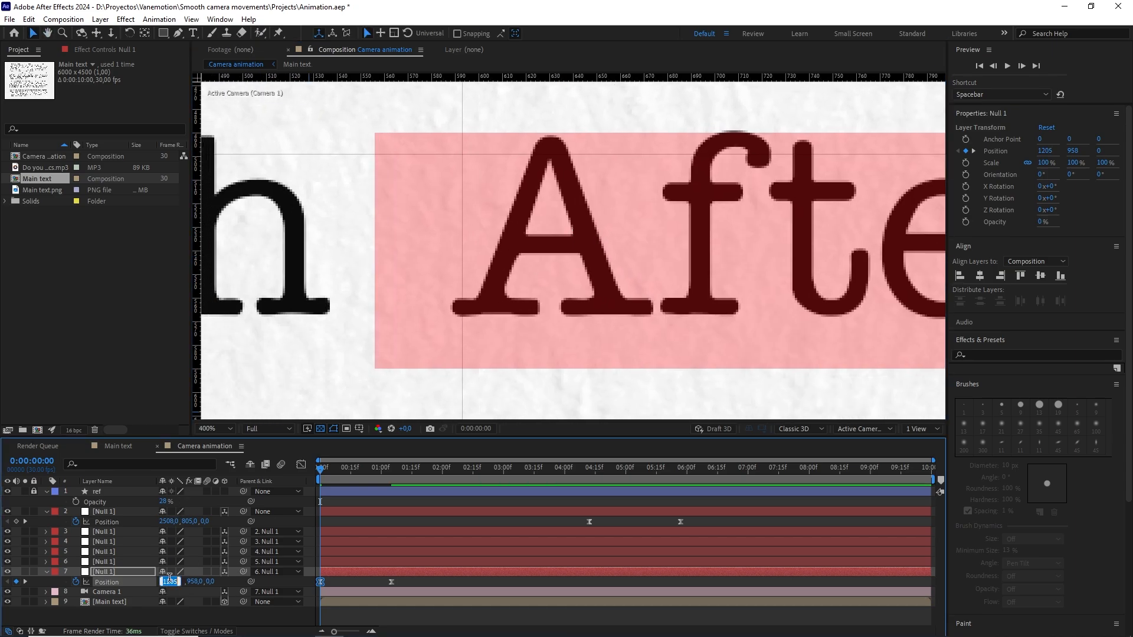
key(Down)
key(Down)
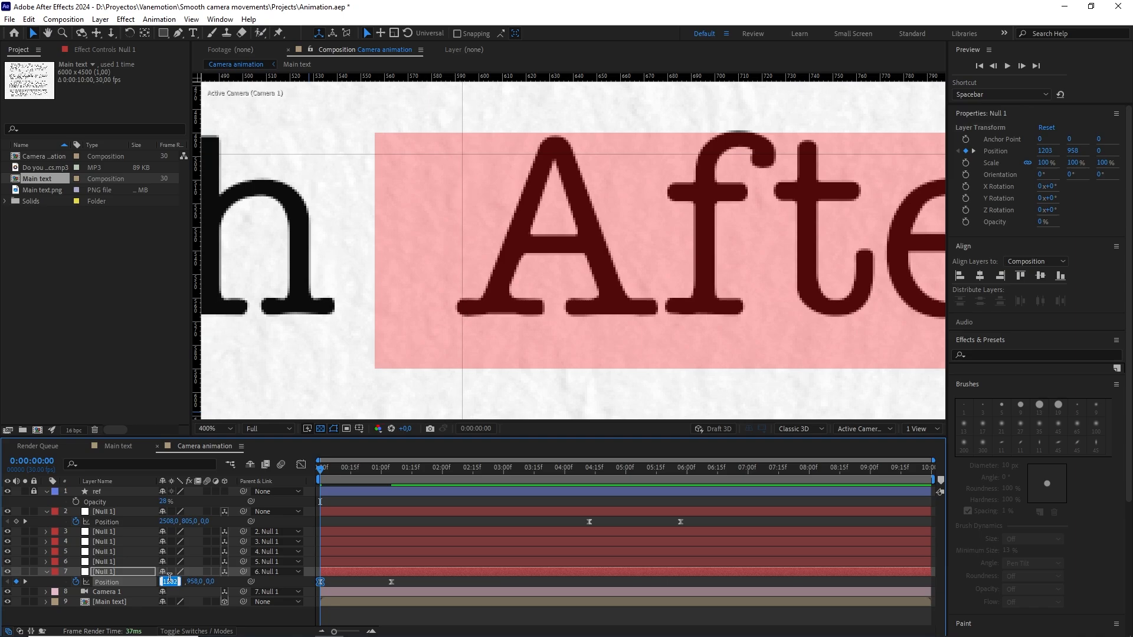
key(Down)
key(Down)
key(Down)
- Set the bottommost null's Y Position to 950 and check the top of the "A" against the horizontal guide
click(195, 580)
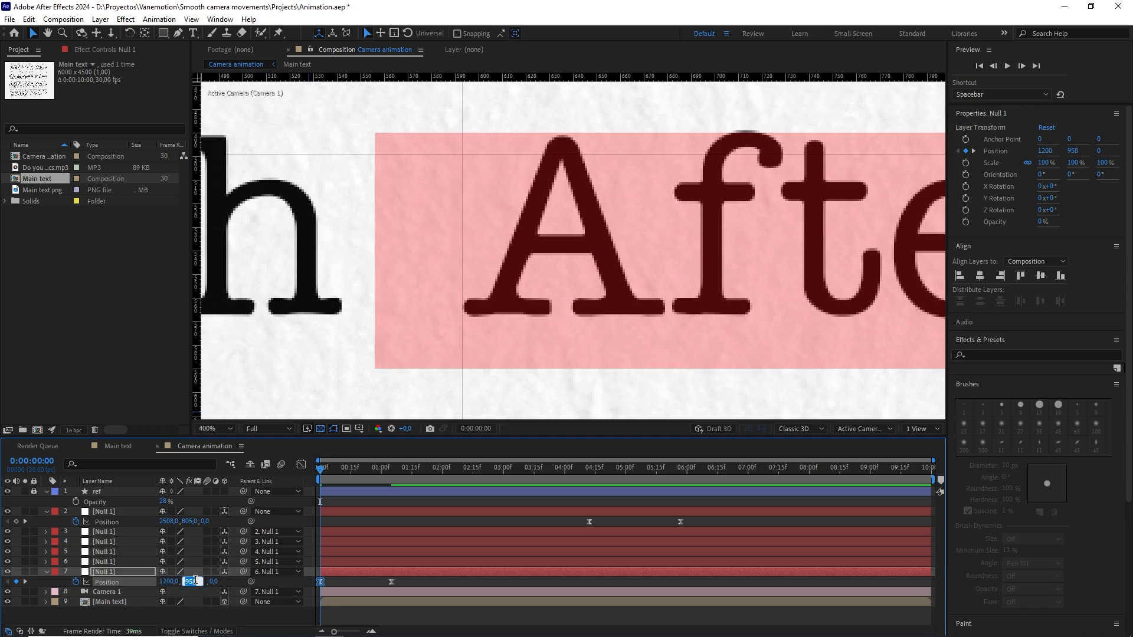
key(Down)
key(Down)
key(Down)
key(Down)
key(Down)
key(Down)
key(Down)
key(Down)
key(Down)
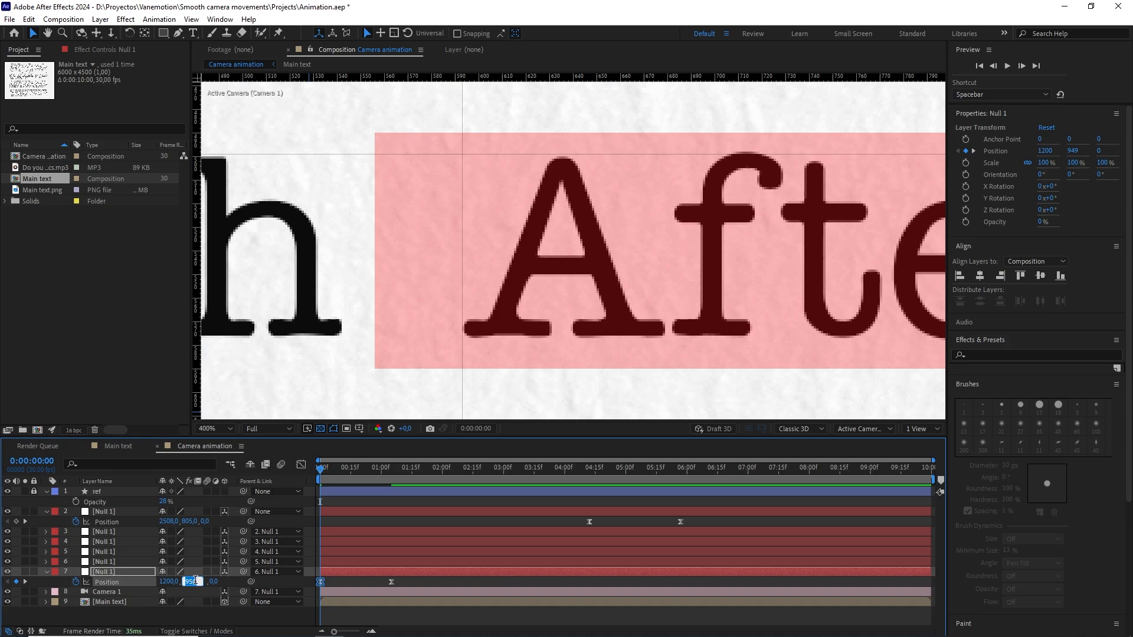
key(Up)
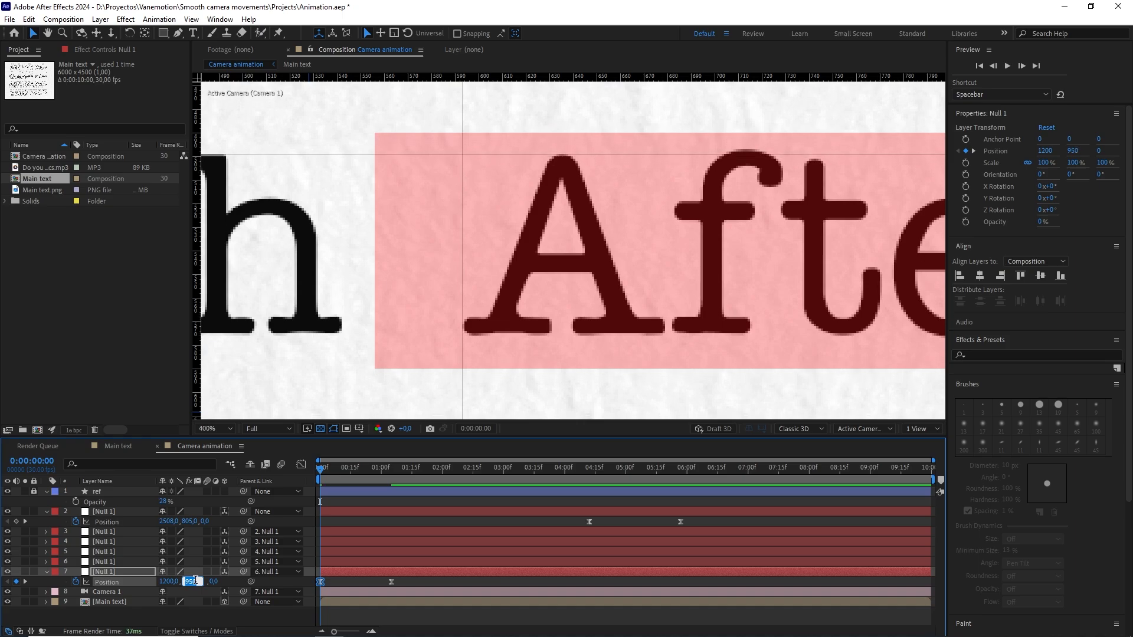
click(346, 583)
scroll(563, 267, up, 1)
drag(554, 212, 551, 266)
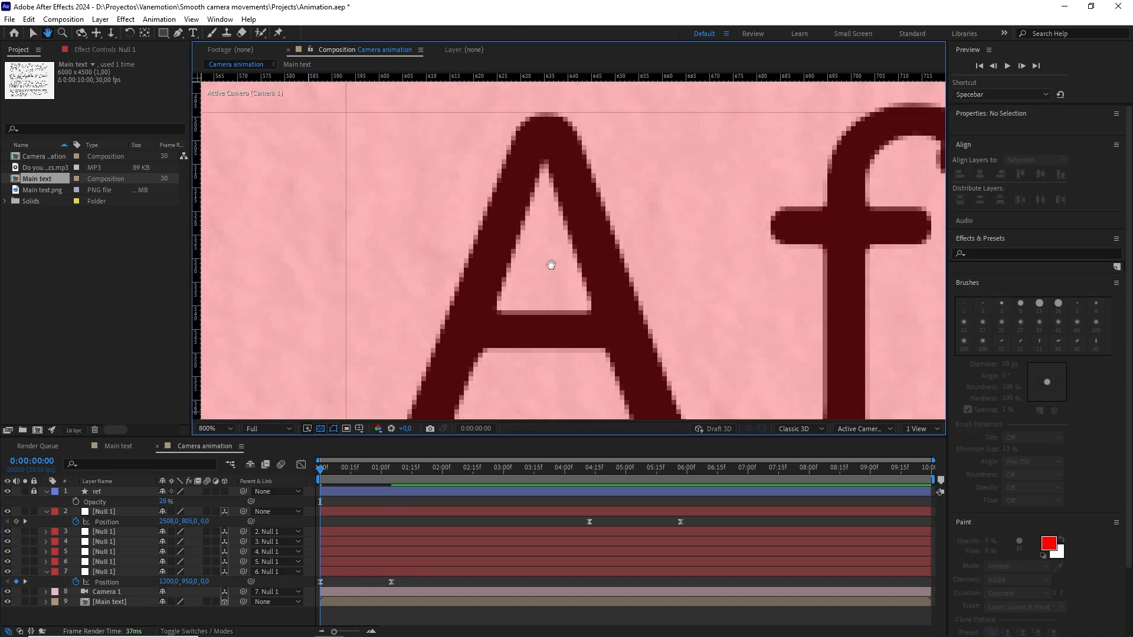
- End the Camera animation work area at 0:00:05:26, one frame before the top null's last position keyframe
scroll(551, 264, down, 1)
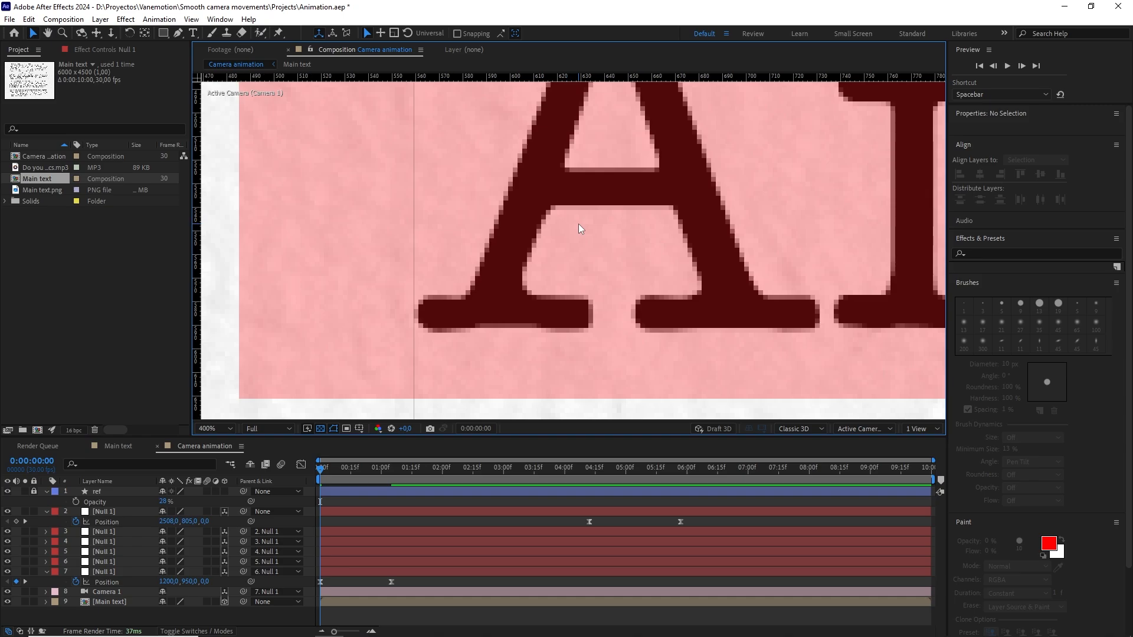
scroll(731, 254, down, 1)
scroll(731, 254, down, 2)
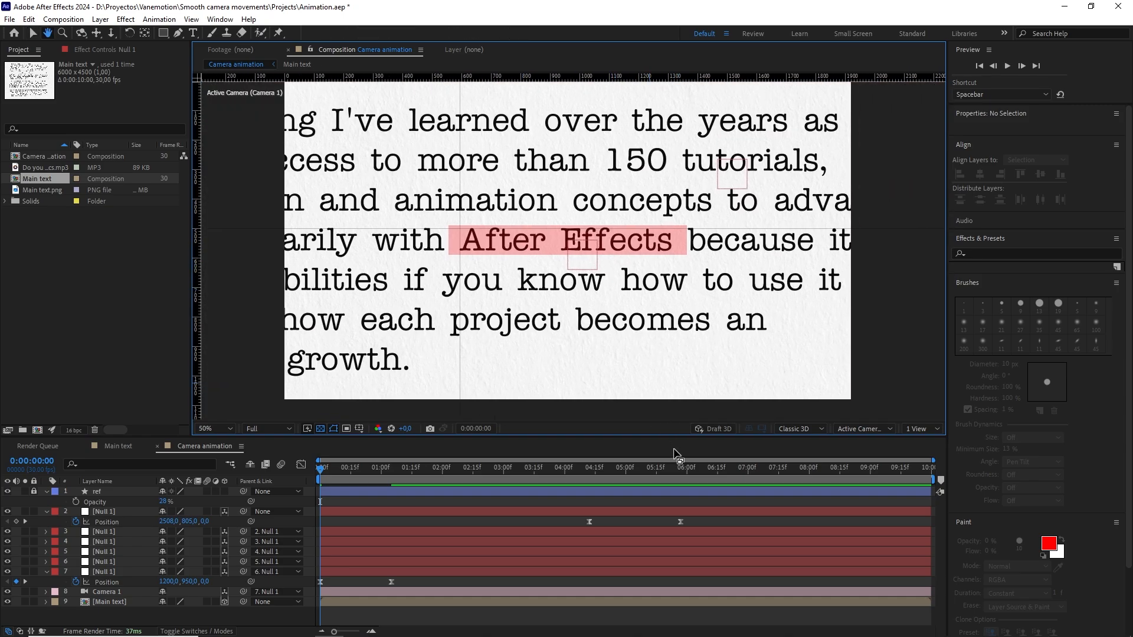
drag(691, 469, 685, 504)
scroll(685, 508, up, 4)
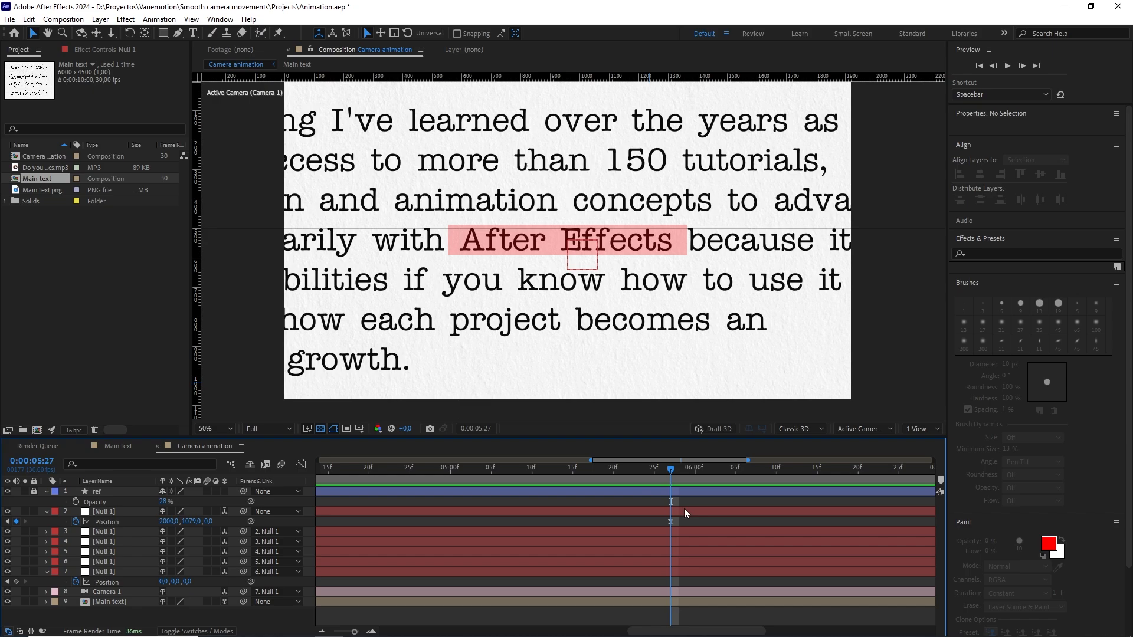
key(Page_Up)
key(n)
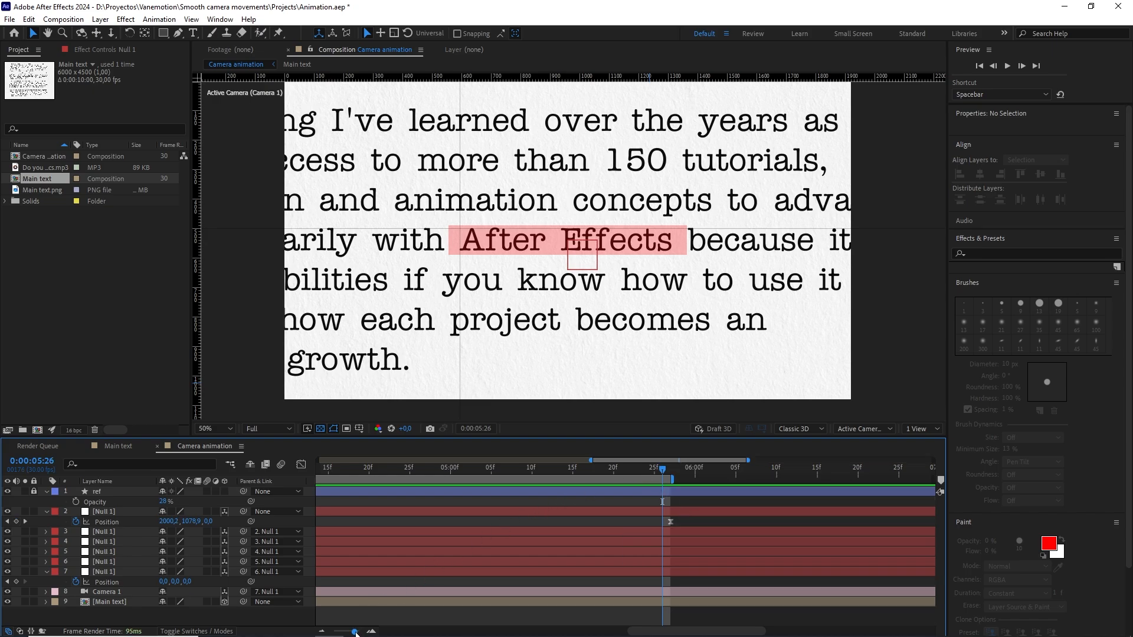
drag(354, 632, 321, 633)
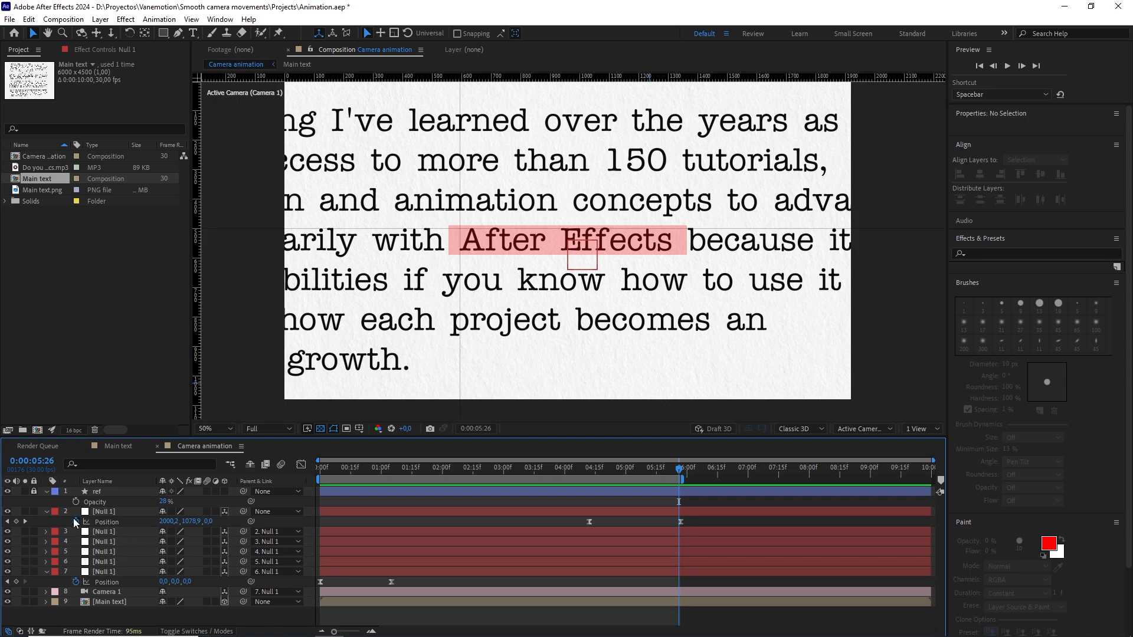
- Collapse the Opacity property of the ref layer and the Position properties of the nulls in the timeline
key(ctrl+a)
click(47, 492)
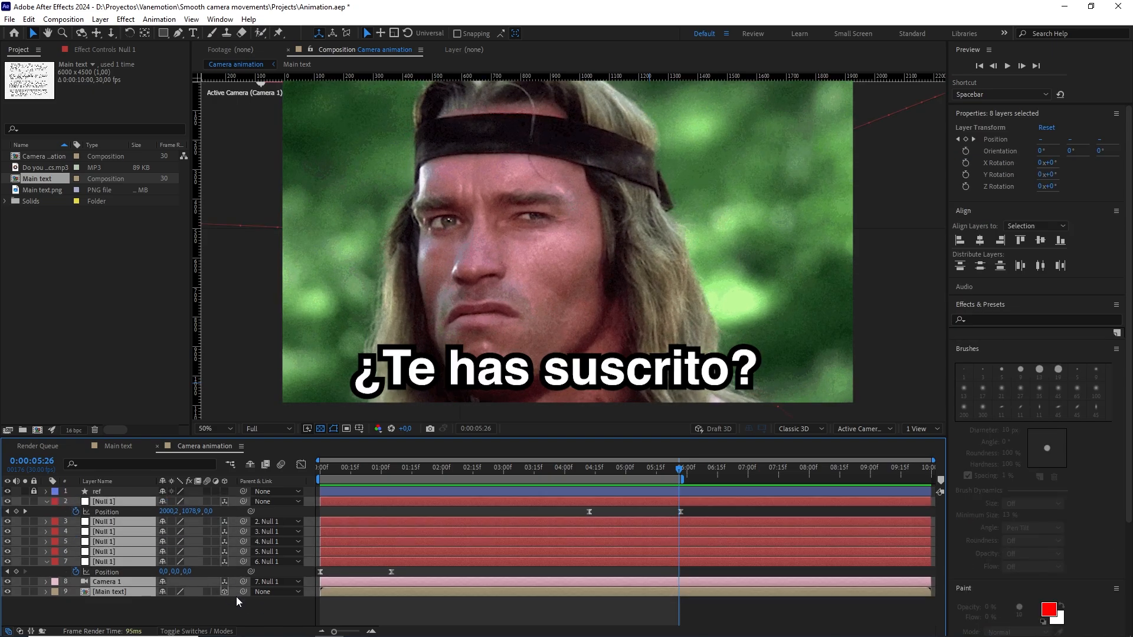
click(251, 604)
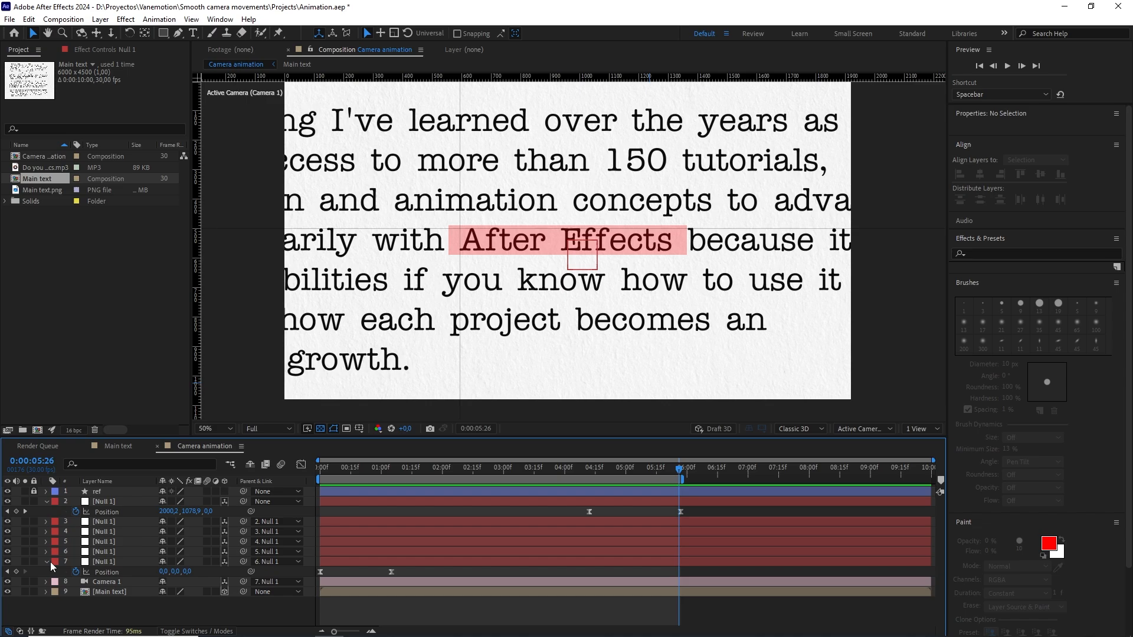
click(48, 562)
click(46, 501)
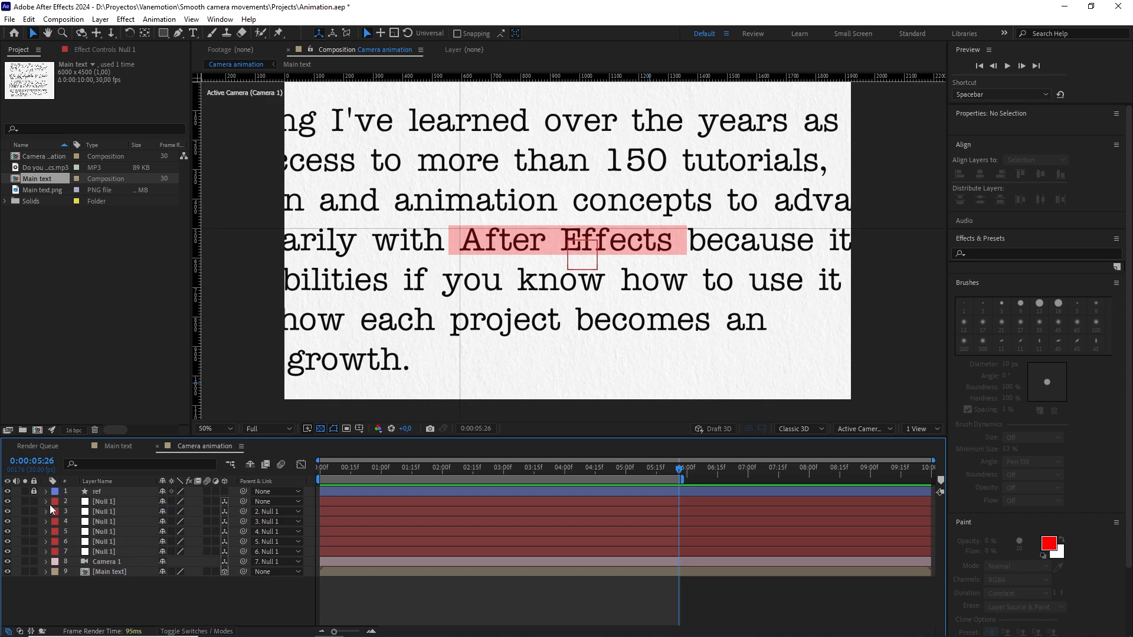
- Preview the camera animation from 0:00:00:00 to check how it loops, and return to the first frame
drag(572, 472, 269, 453)
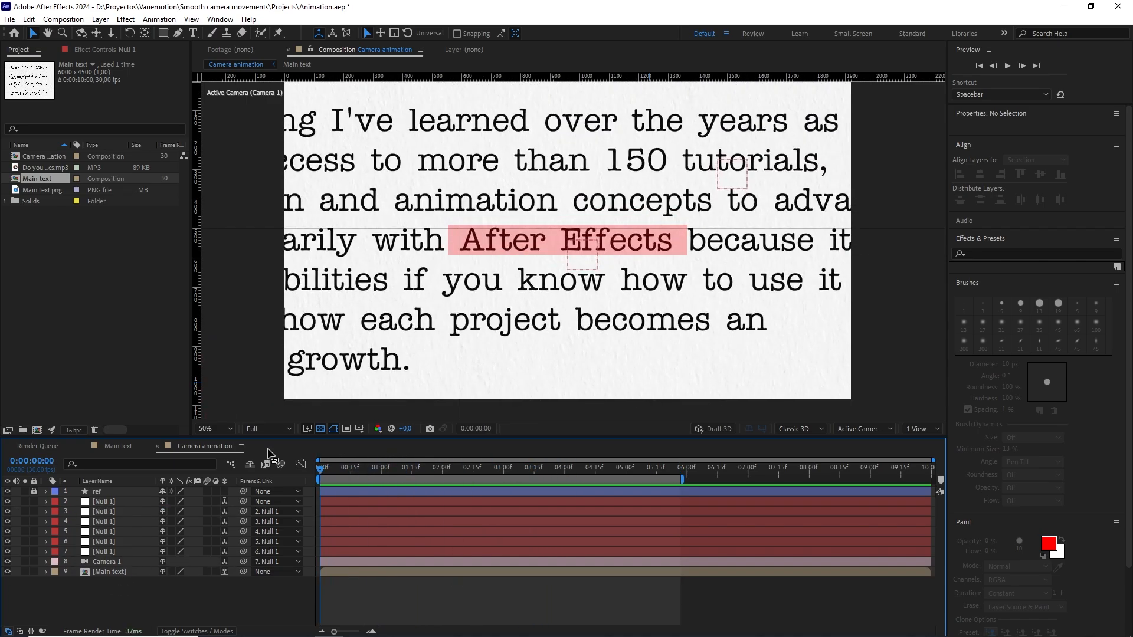
click(216, 436)
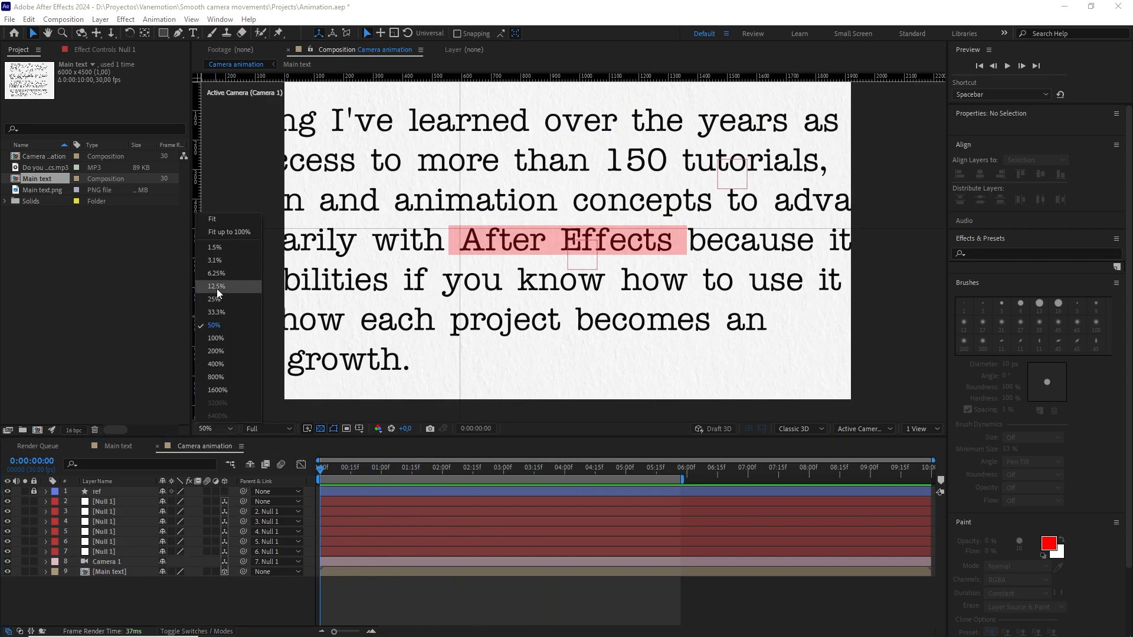
click(223, 223)
key(space)
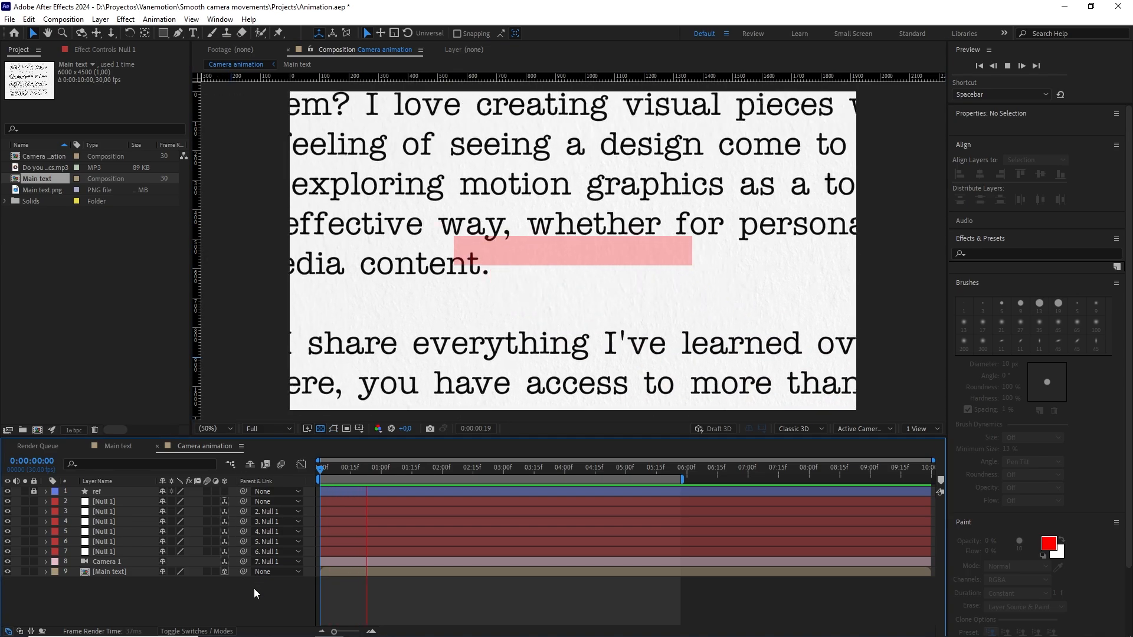
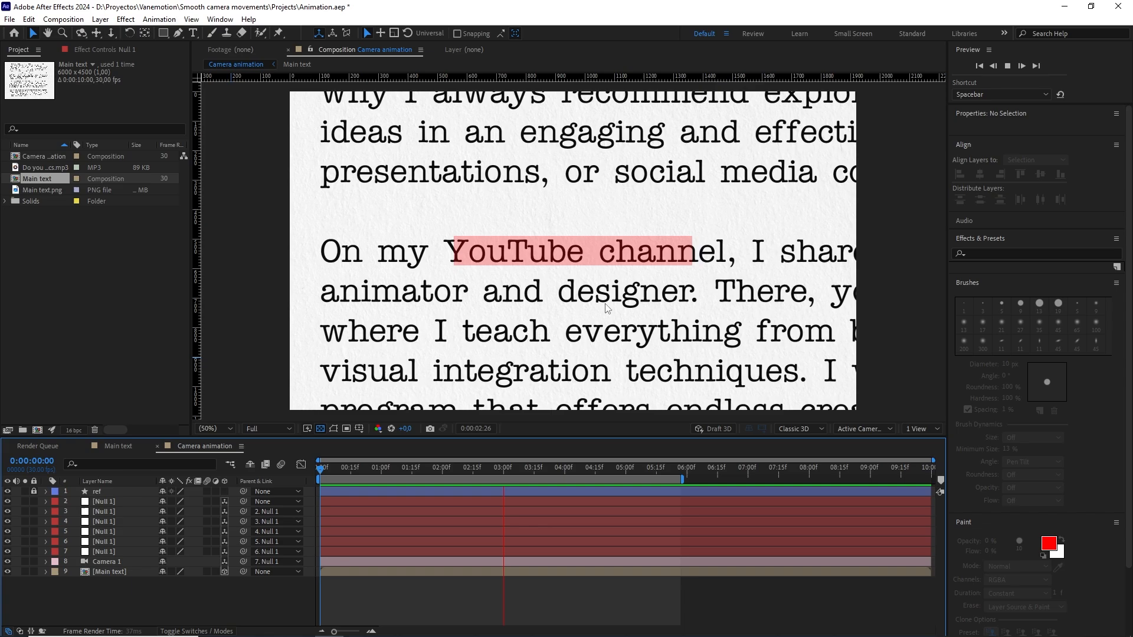
drag(561, 471, 318, 471)
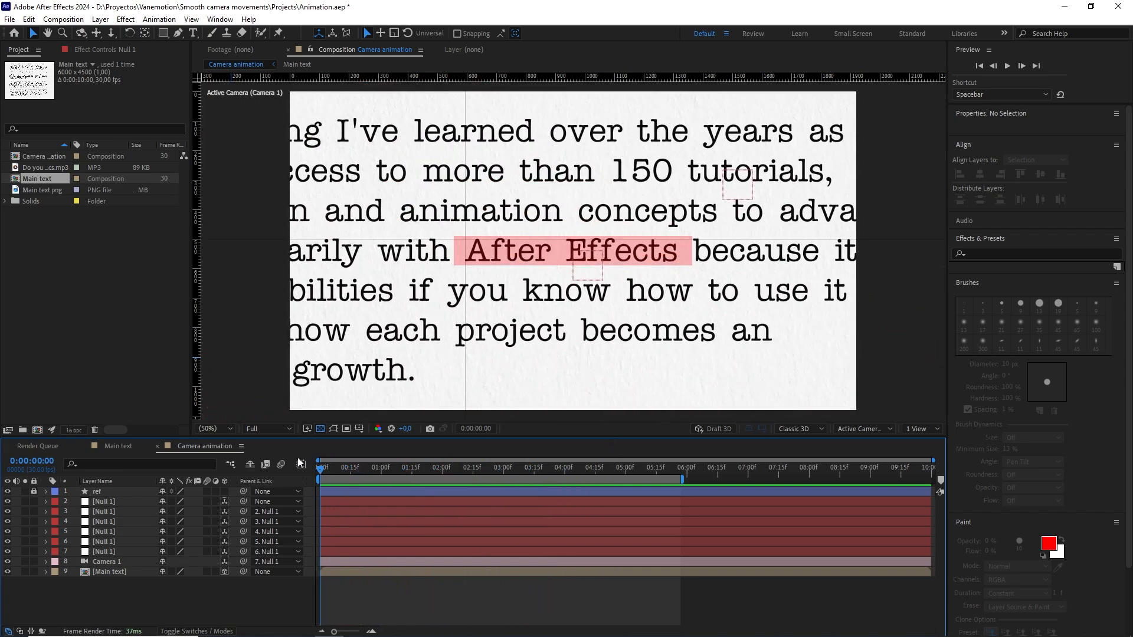
- Create a project folder named "comps" and move the Camera animation and Main text compositions into it
click(66, 320)
click(23, 431)
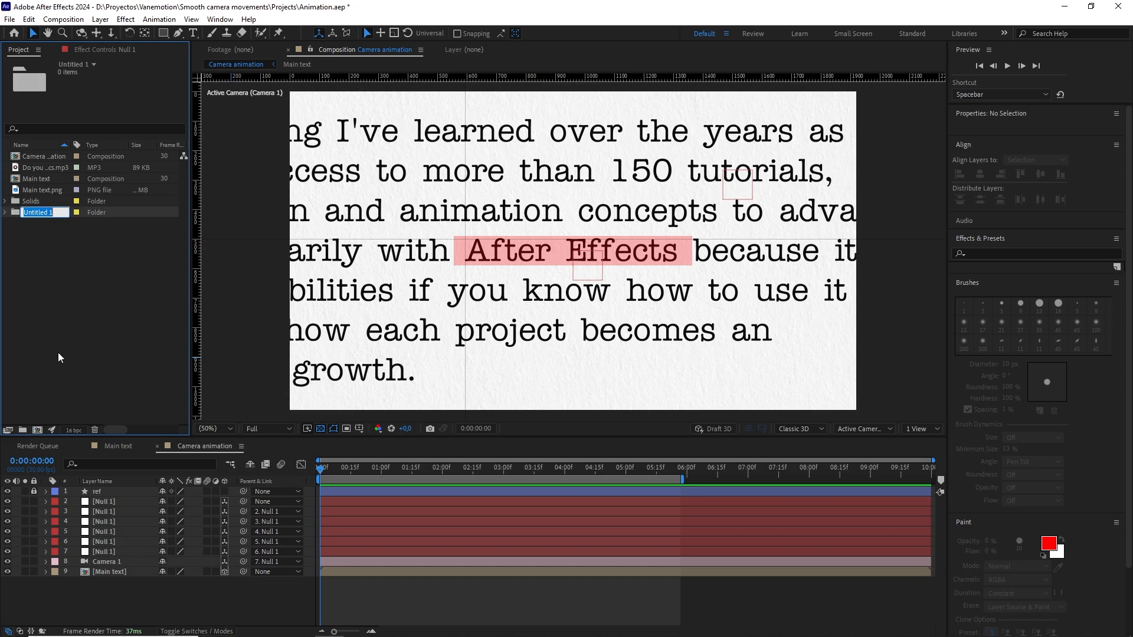
text(comps)
key(Return)
click(47, 157)
ctrl+click(49, 189)
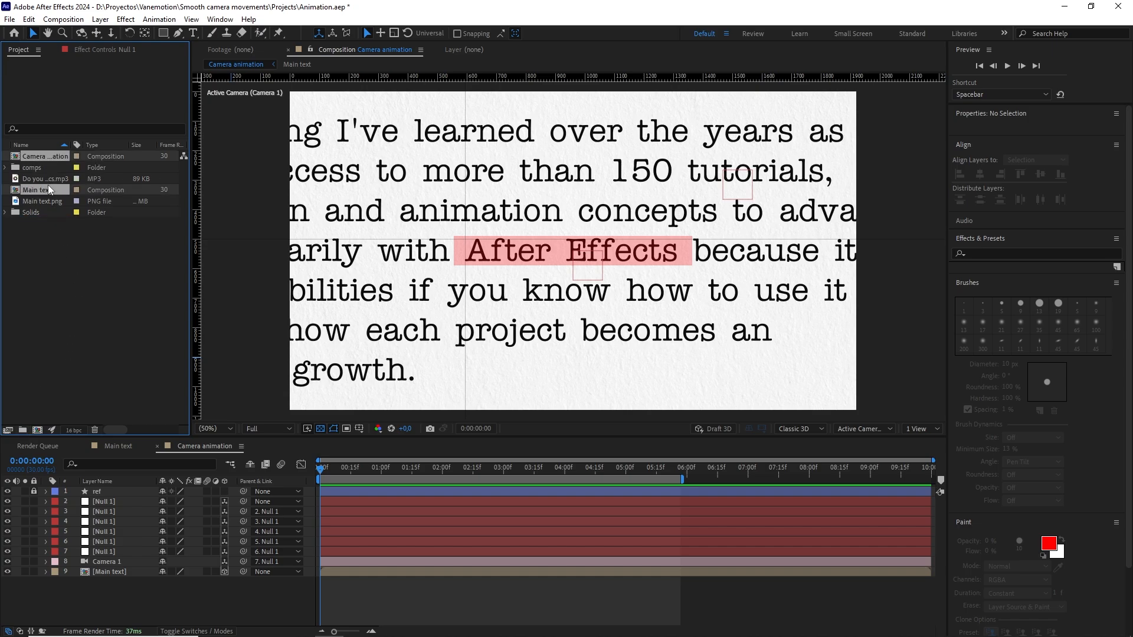
drag(43, 157, 40, 164)
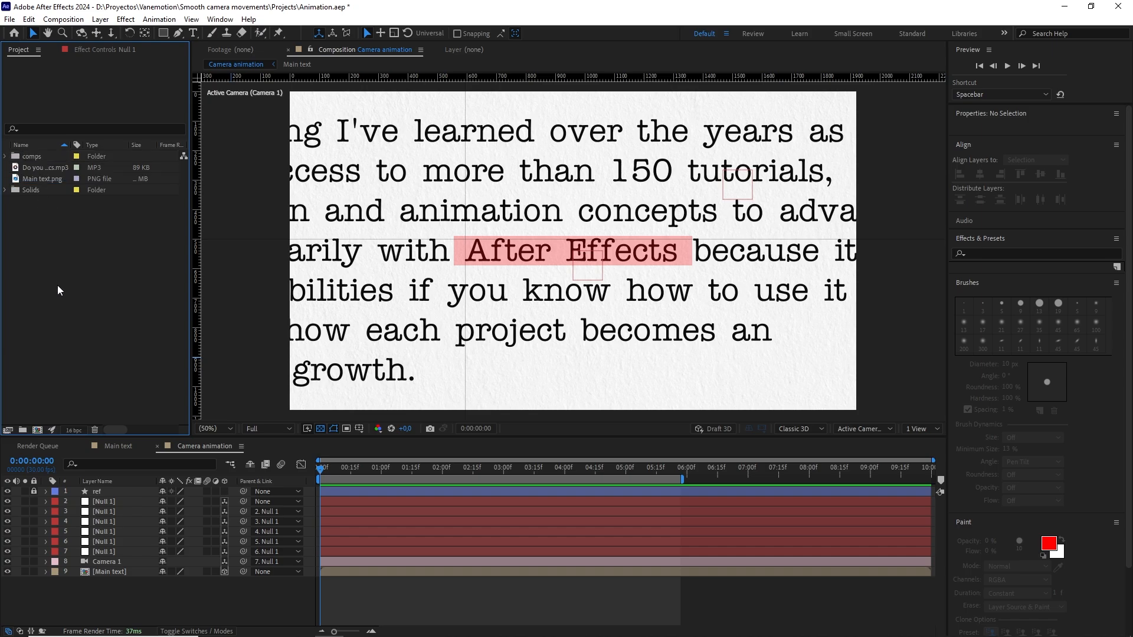
- Create a project folder named "assets", move the MP3 file and Main text.png into it, and collapse the folder
click(23, 430)
text(assets)
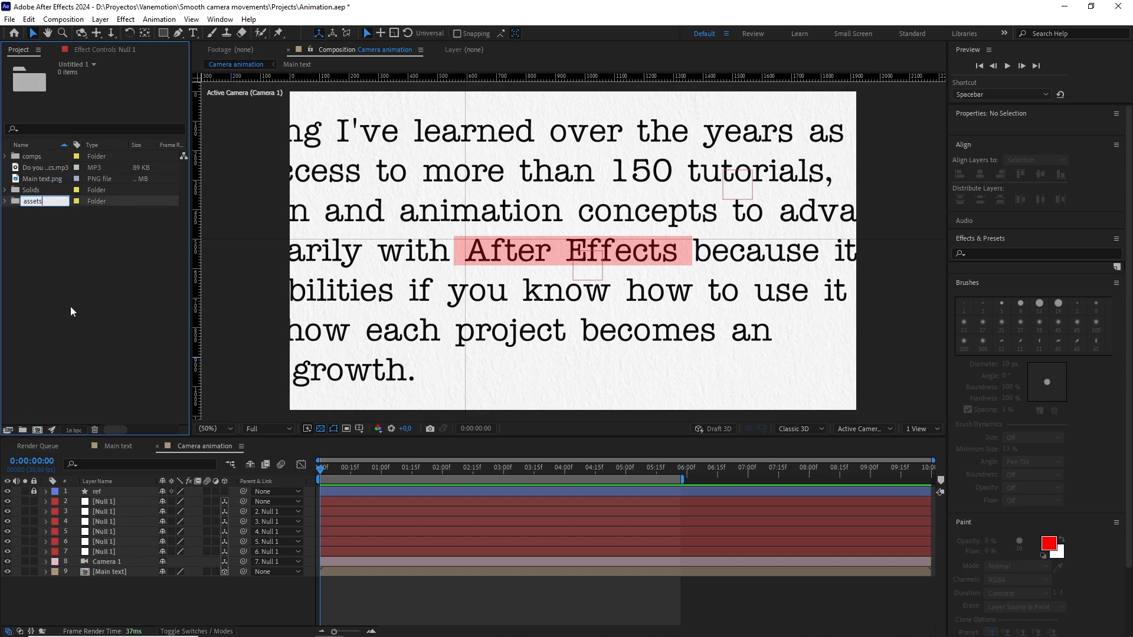
key(Return)
click(41, 190)
ctrl+click(42, 181)
drag(41, 182, 34, 157)
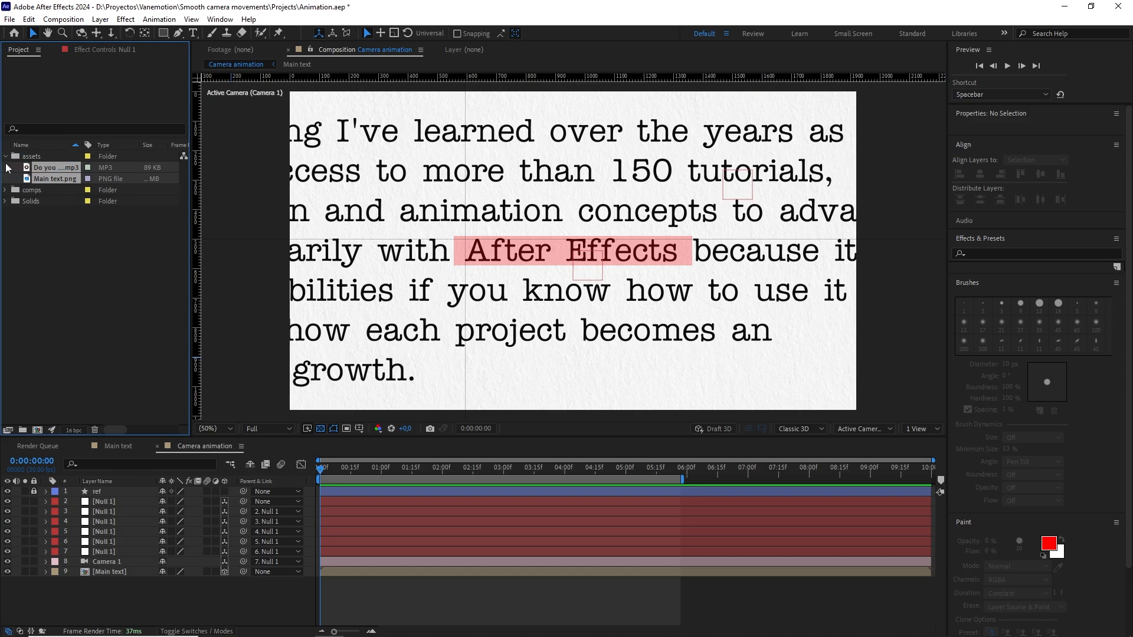
click(6, 156)
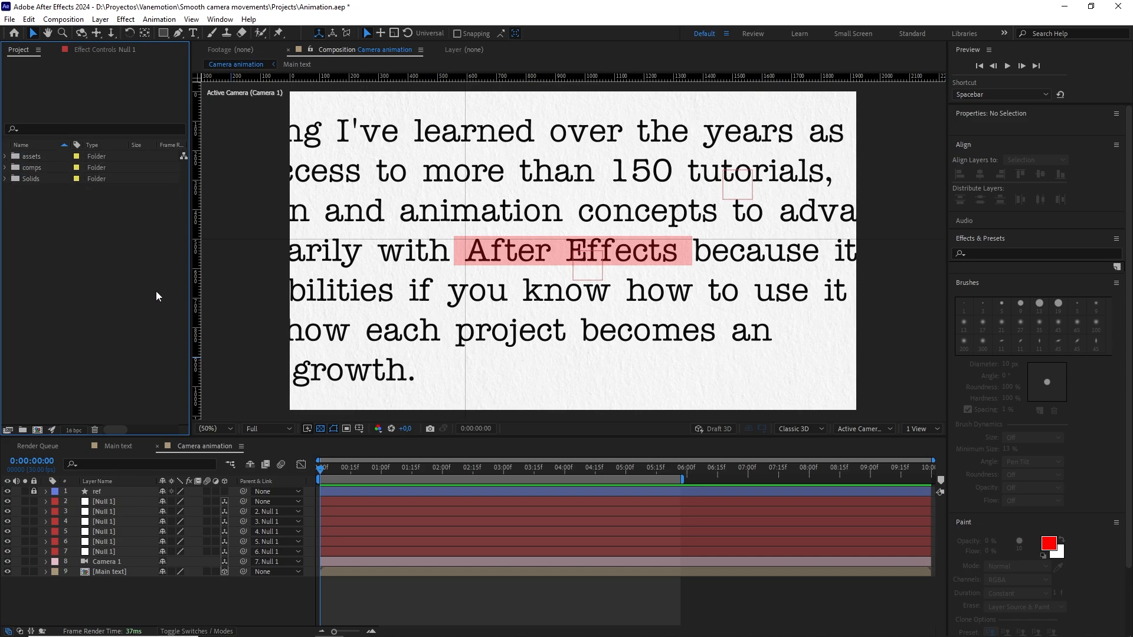
- In the Main text composition, duplicate the Main text.png layer and name the upper copy "animated strokes"
click(215, 429)
click(223, 231)
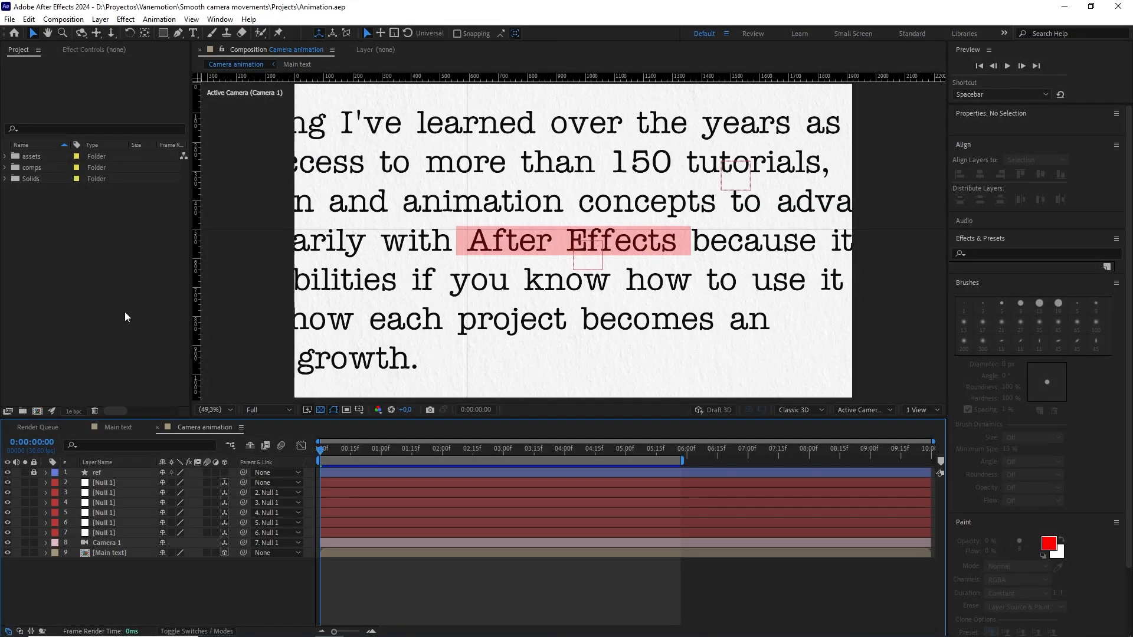
click(118, 426)
scroll(578, 306, up, 2)
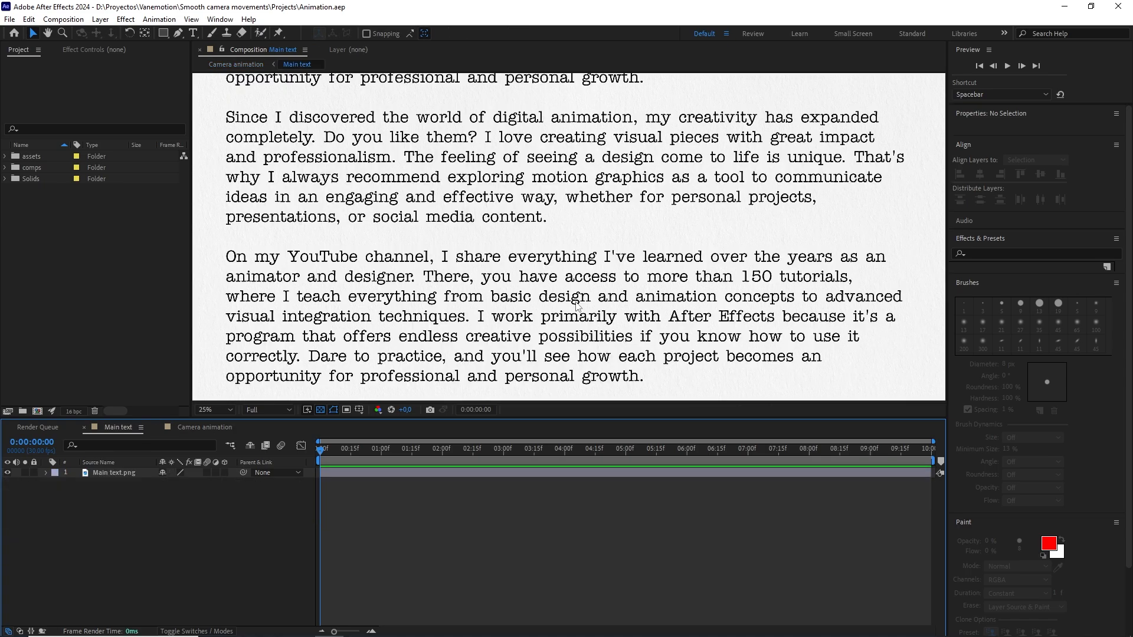
click(125, 472)
key(ctrl+d)
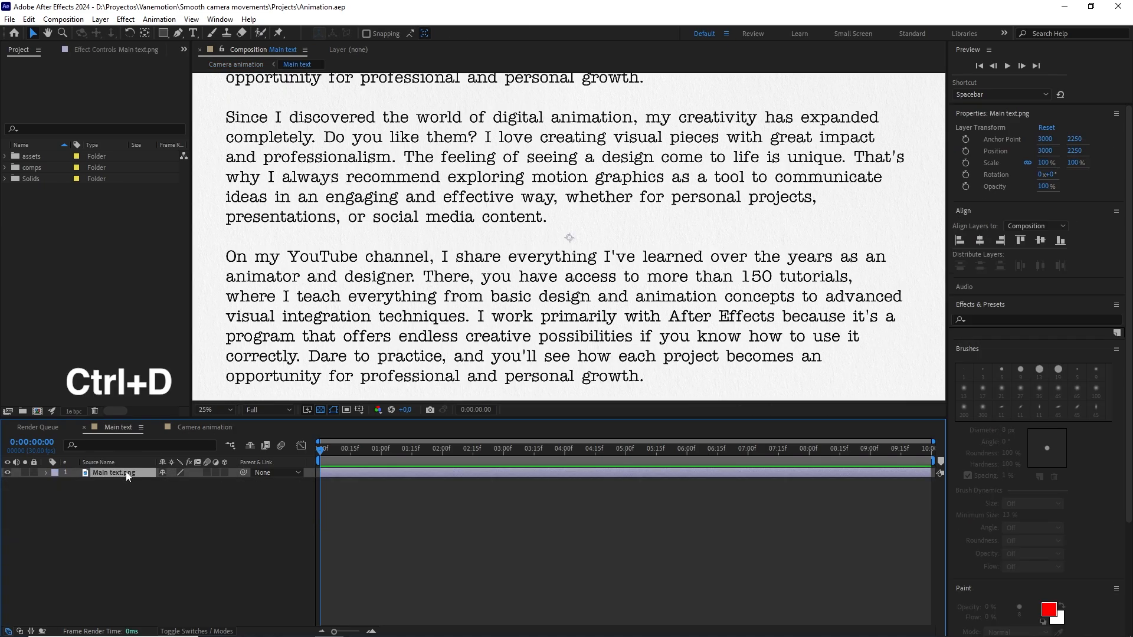
key(Return)
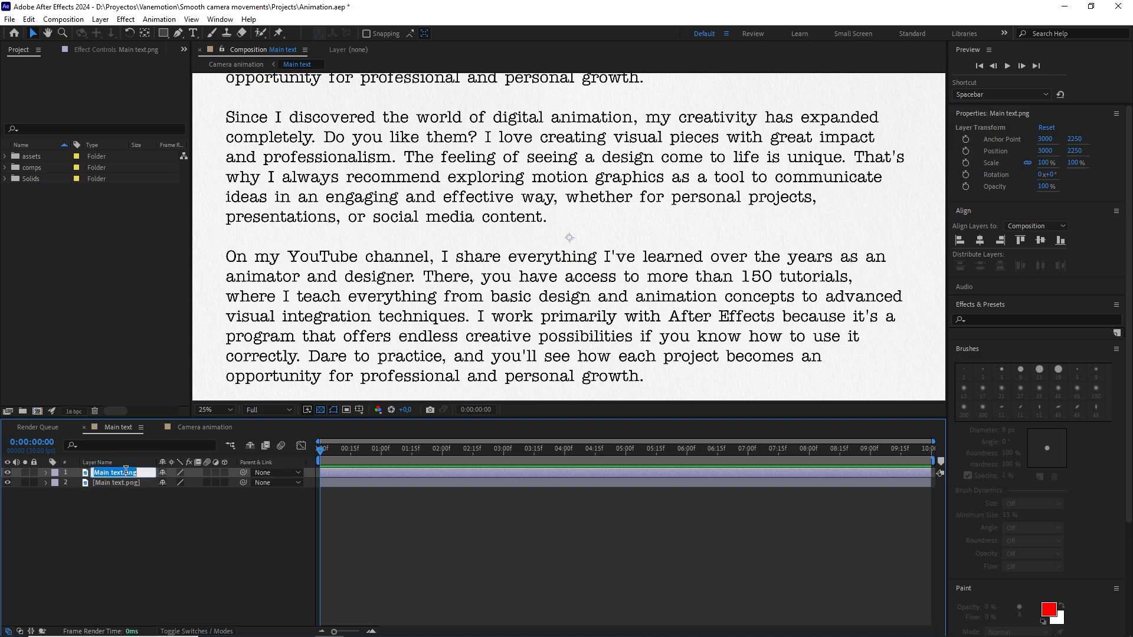
text(animated strokes)
- Open the "animated strokes" layer in its own viewer for painting with the Brush tool
click(211, 37)
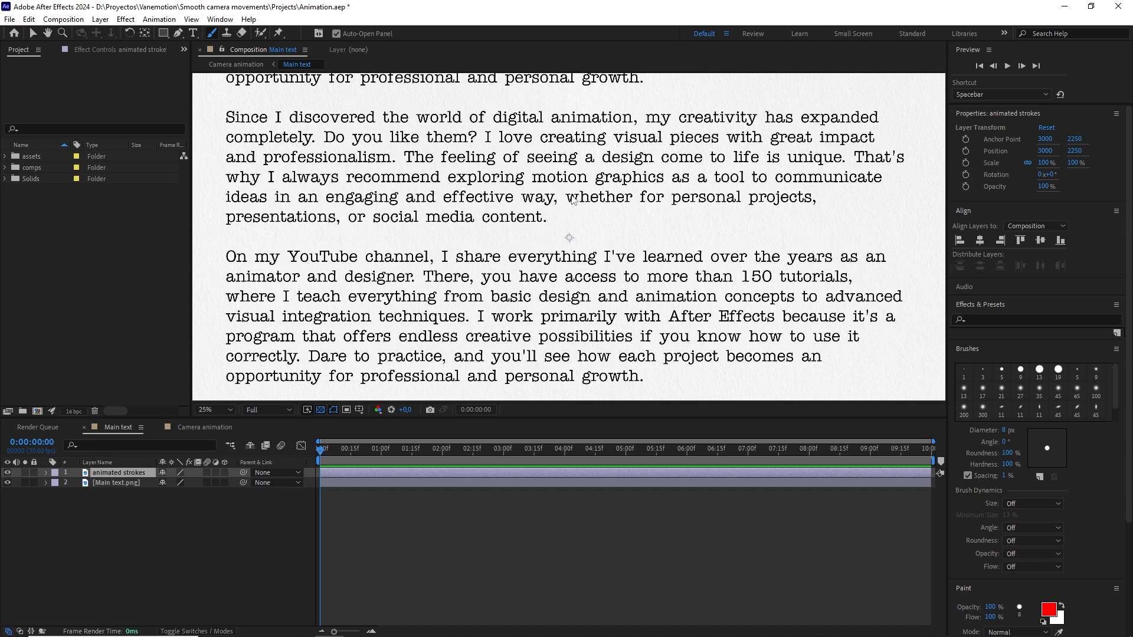
double_click(122, 478)
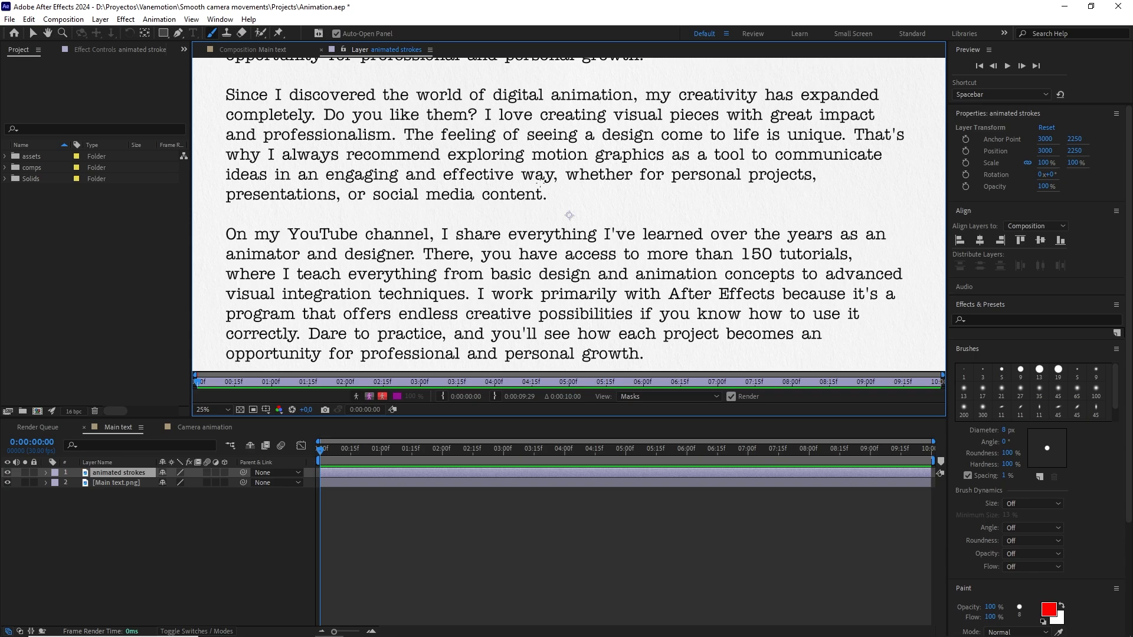
- Enlarge the brush to 117 px, try a large red spiral stroke over the text, and undo it
ctrl+drag(540, 183, 557, 183)
mouse_move(627, 164)
mouse_down()
mouse_move(382, 229)
mouse_move(542, 247)
mouse_move(739, 207)
mouse_move(639, 106)
mouse_move(415, 120)
mouse_move(295, 214)
mouse_move(437, 307)
mouse_move(704, 291)
mouse_move(802, 243)
mouse_up()
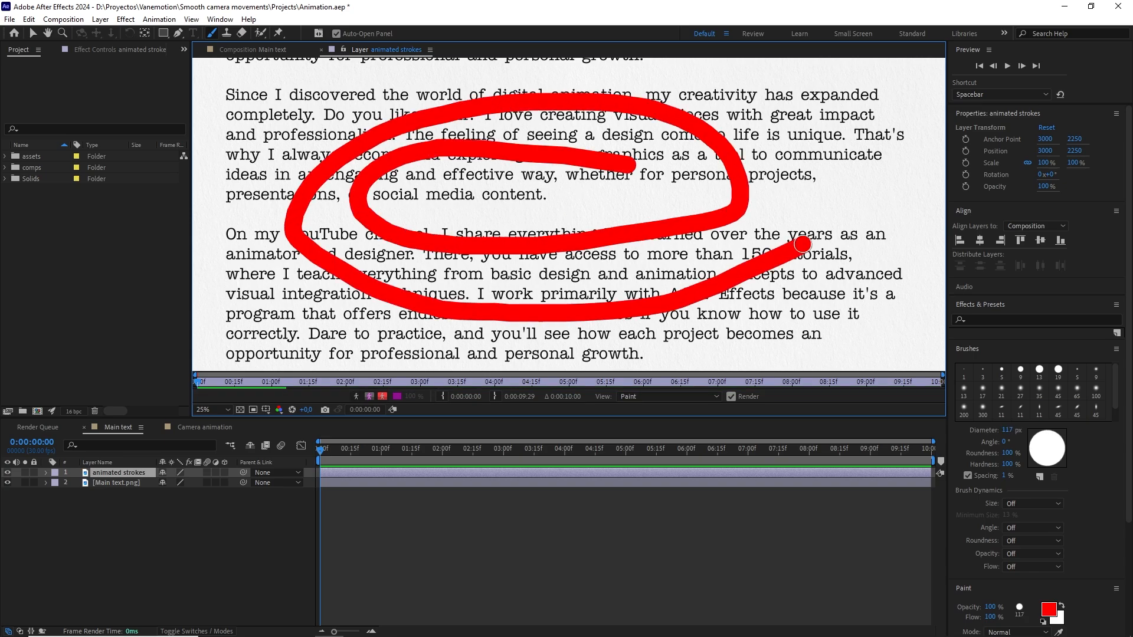
key(ctrl+z)
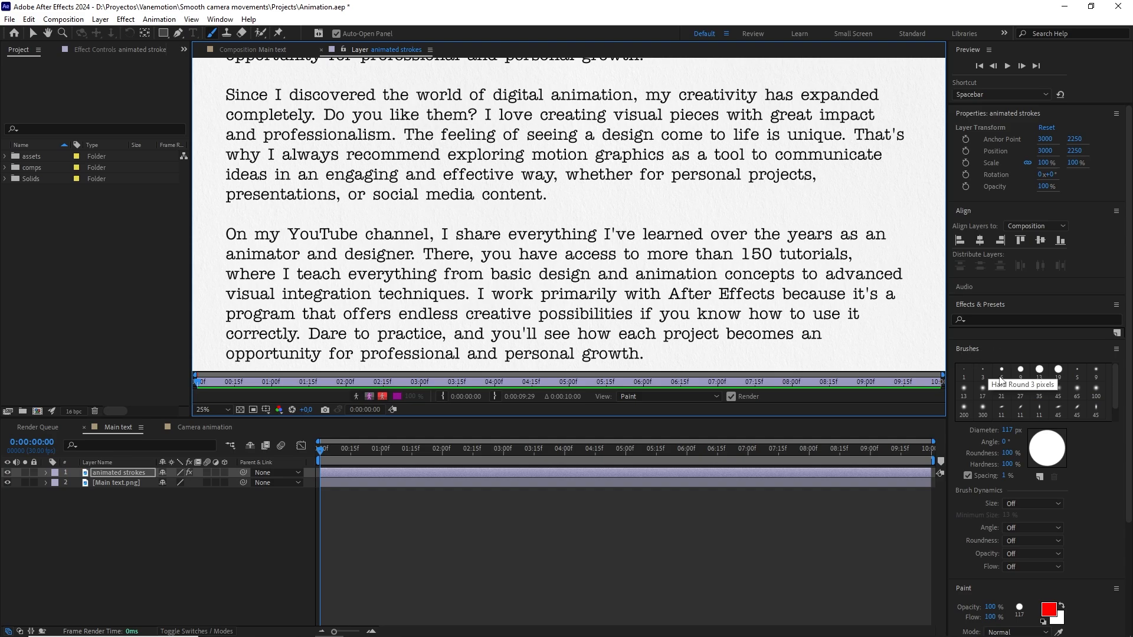
- Set the brush's Size dynamics to Pen Pressure and try test strokes over the middle paragraph
scroll(1082, 452, down, 5)
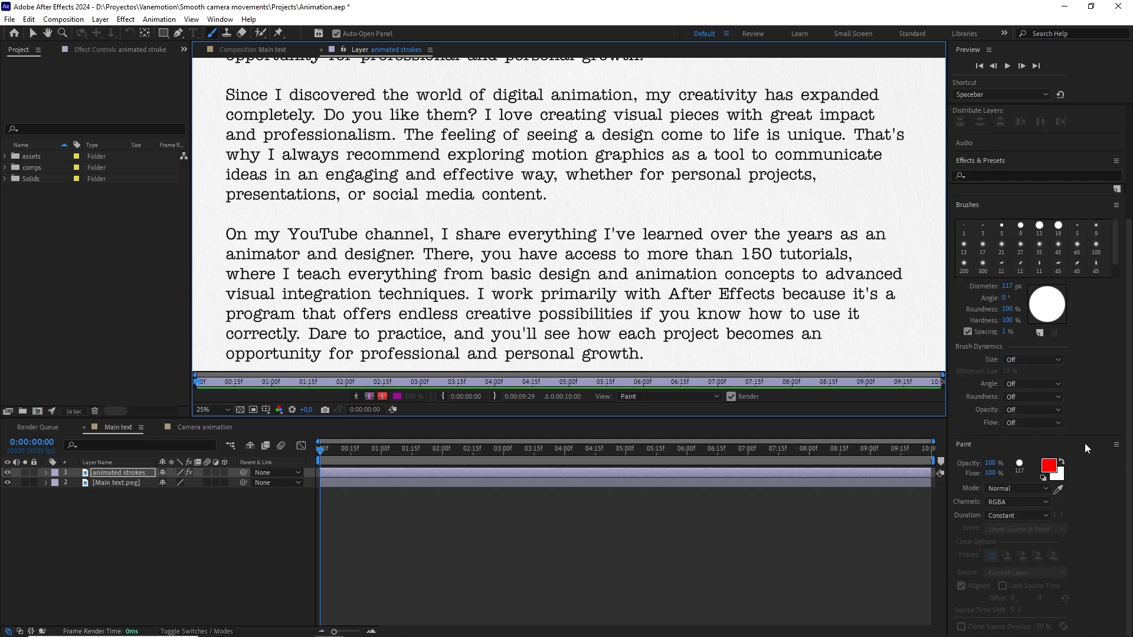
click(1010, 360)
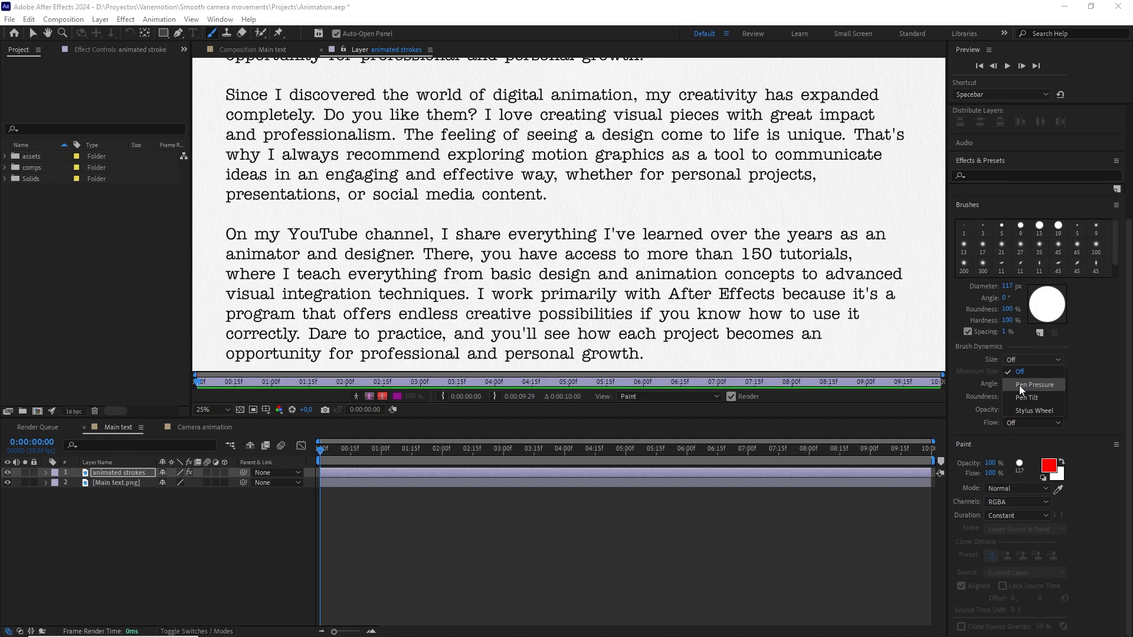
click(1019, 385)
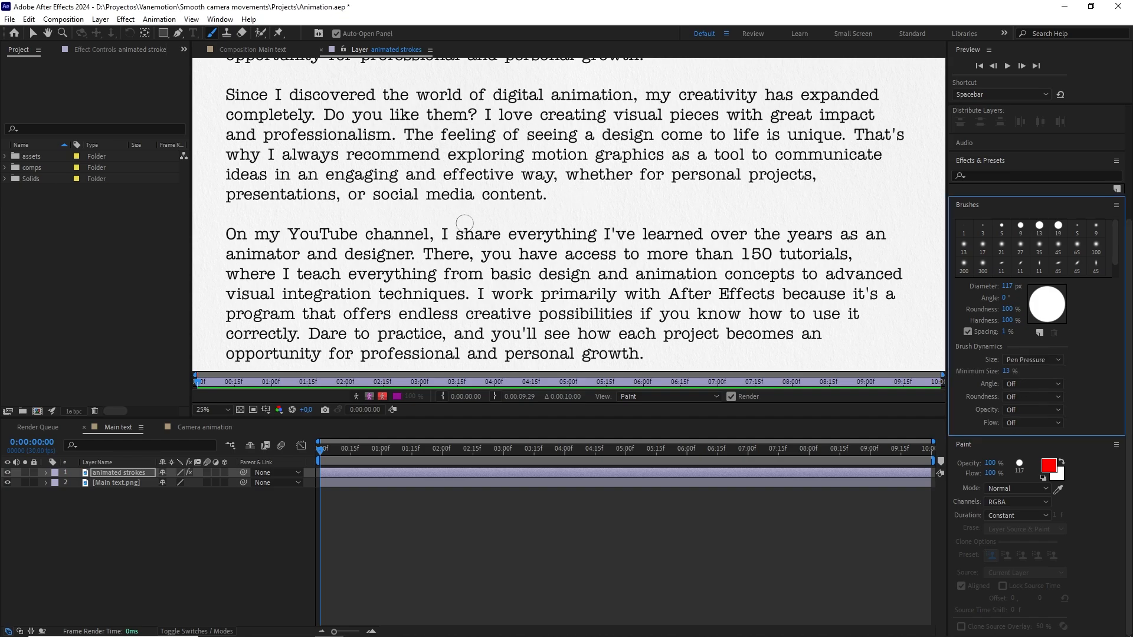
mouse_move(464, 223)
mouse_down()
mouse_move(688, 199)
mouse_move(751, 222)
mouse_move(680, 147)
mouse_move(531, 190)
mouse_move(386, 163)
mouse_move(354, 189)
mouse_up()
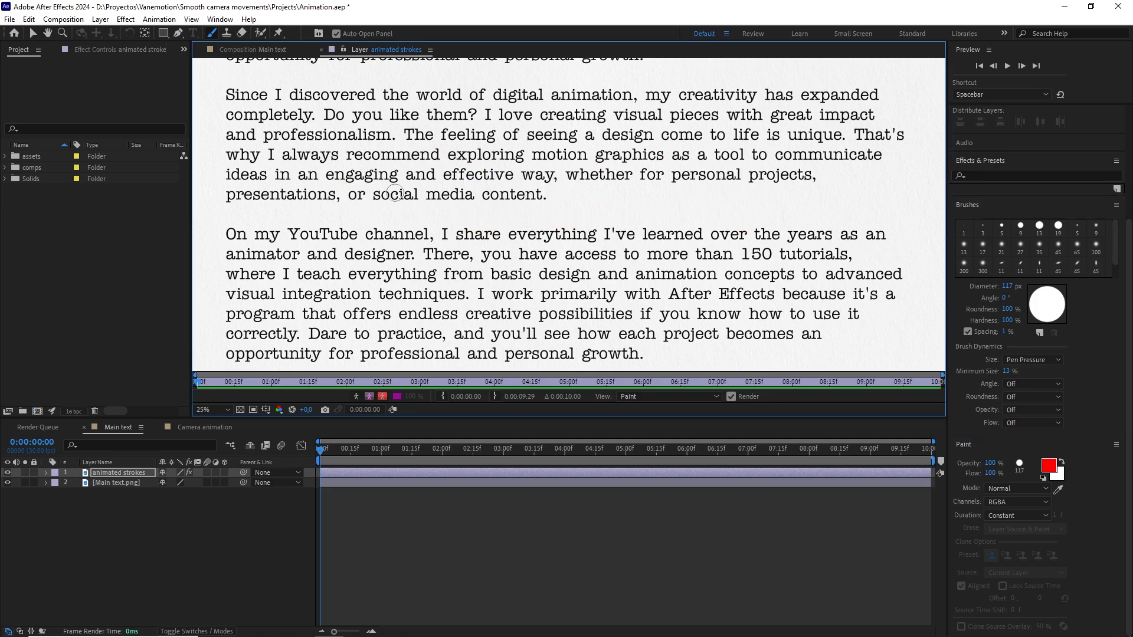
mouse_move(395, 193)
mouse_down()
mouse_move(707, 203)
mouse_move(682, 151)
mouse_move(537, 140)
mouse_move(379, 158)
mouse_up()
- Turn the brush's Size dynamics Off, try a stroke over the text, and undo it
click(1033, 360)
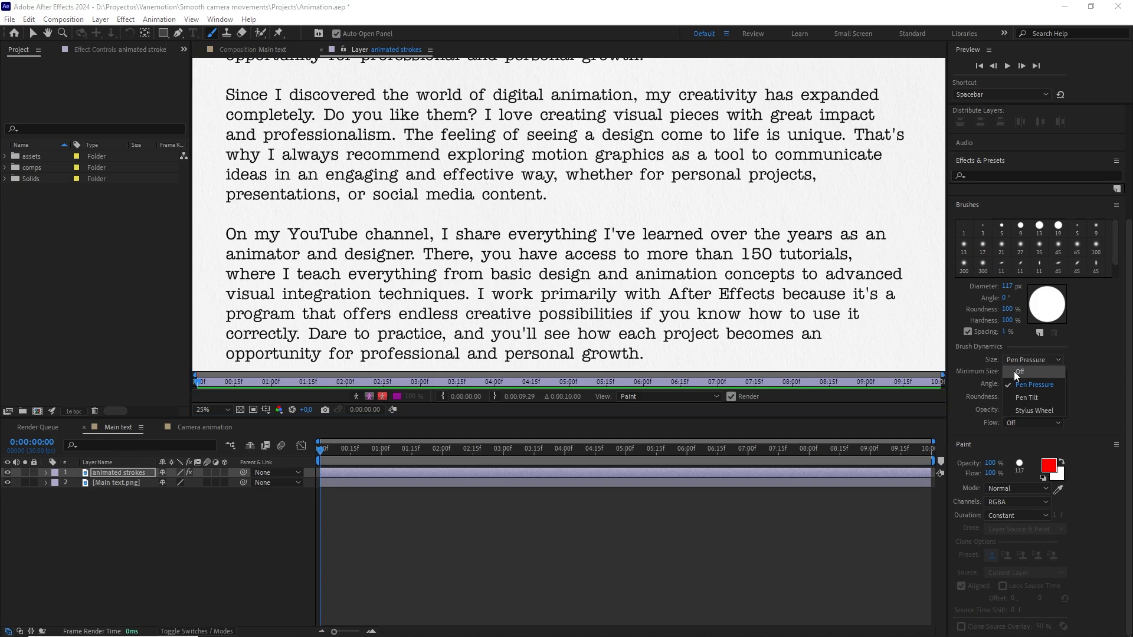
click(1024, 372)
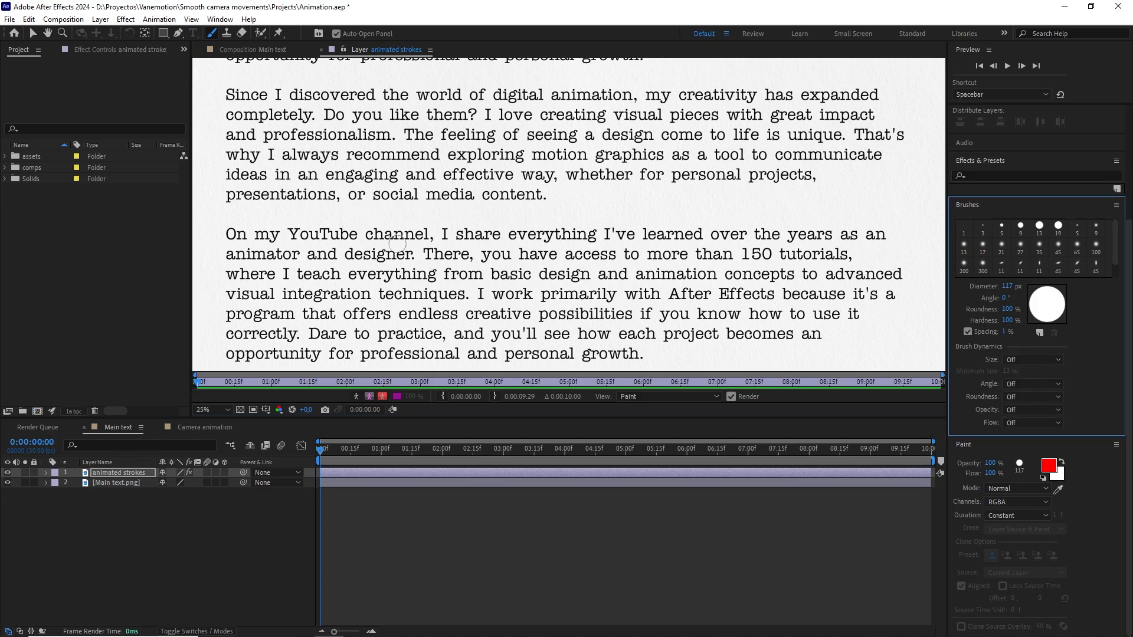
mouse_move(369, 234)
mouse_down()
mouse_move(470, 270)
mouse_move(718, 253)
mouse_move(650, 182)
mouse_move(500, 190)
mouse_move(355, 170)
mouse_move(322, 189)
mouse_up()
key(ctrl+z)
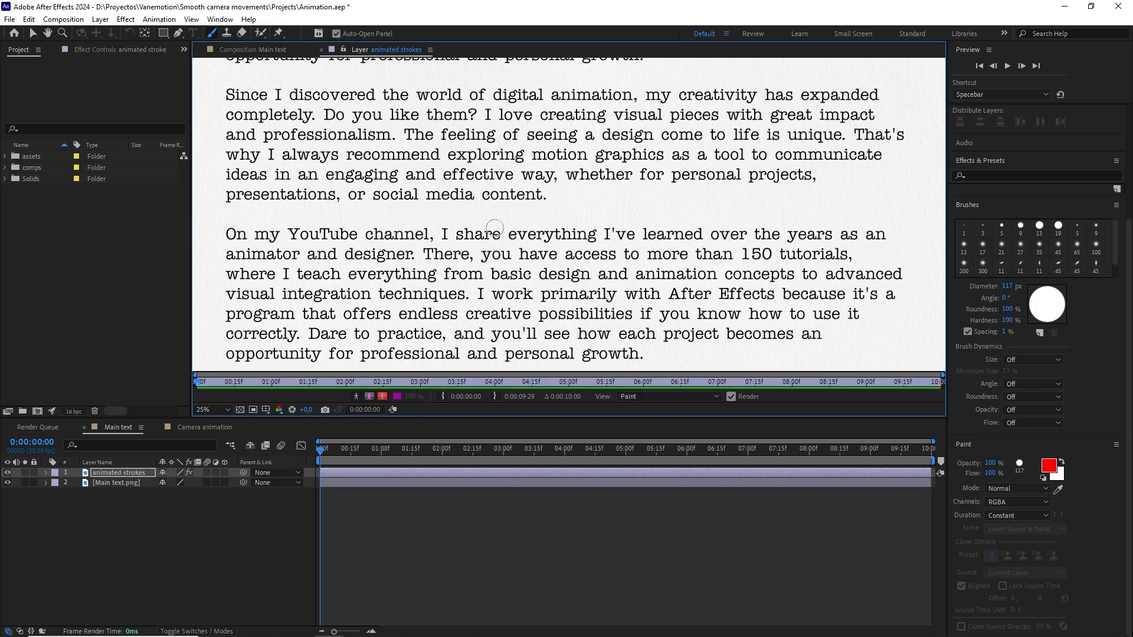
- Reduce the brush Diameter to 42 px
mouse_move(1006, 287)
mouse_down()
mouse_move(947, 287)
mouse_move(980, 288)
mouse_move(963, 291)
mouse_up()
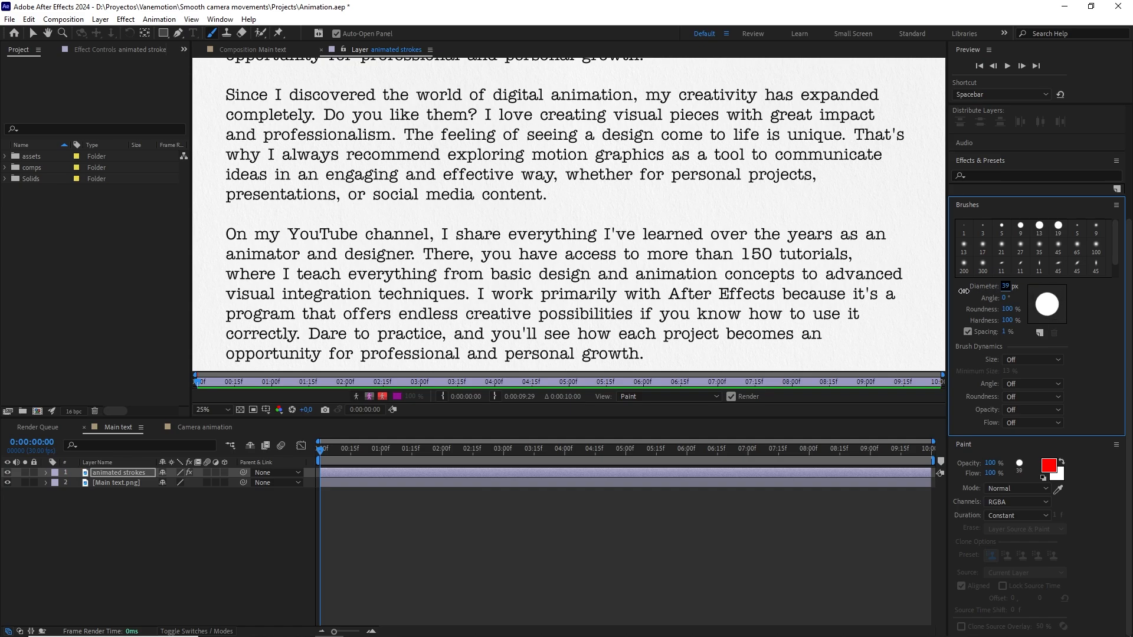
mouse_move(1009, 323)
mouse_down()
mouse_move(952, 322)
mouse_move(1002, 319)
mouse_up()
click(1005, 287)
mouse_move(1005, 287)
mouse_down()
mouse_move(991, 288)
mouse_move(1008, 287)
mouse_up()
click(1010, 320)
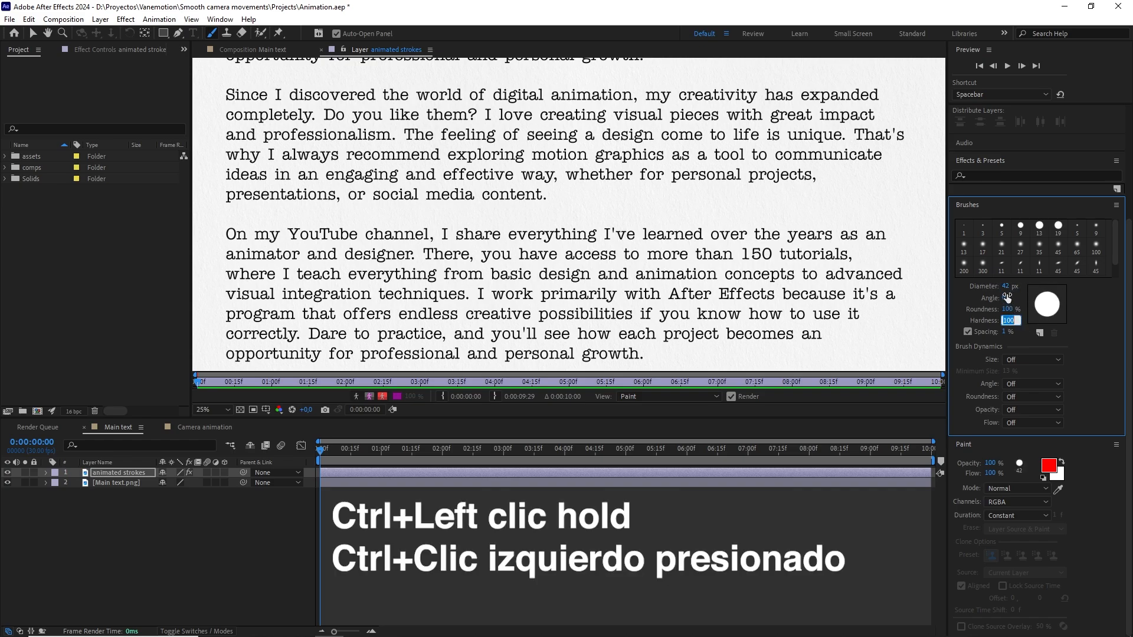
- Enlarge the brush to about 626 px interactively in the layer view, try a stroke over the text, and undo it
ctrl+click(580, 190)
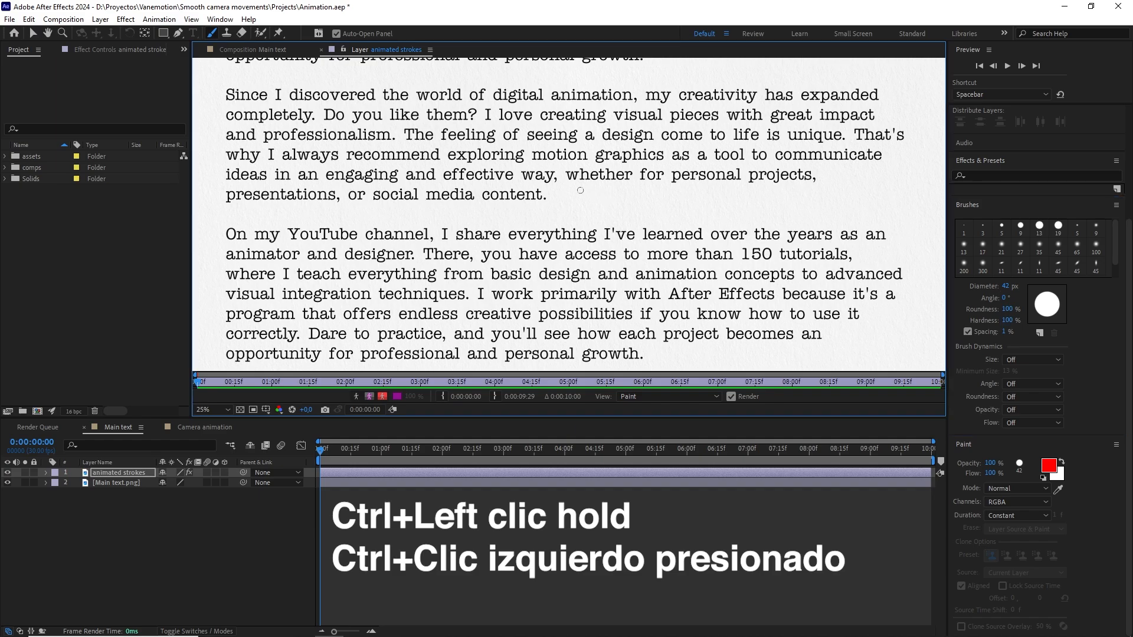
drag(580, 190, 580, 190)
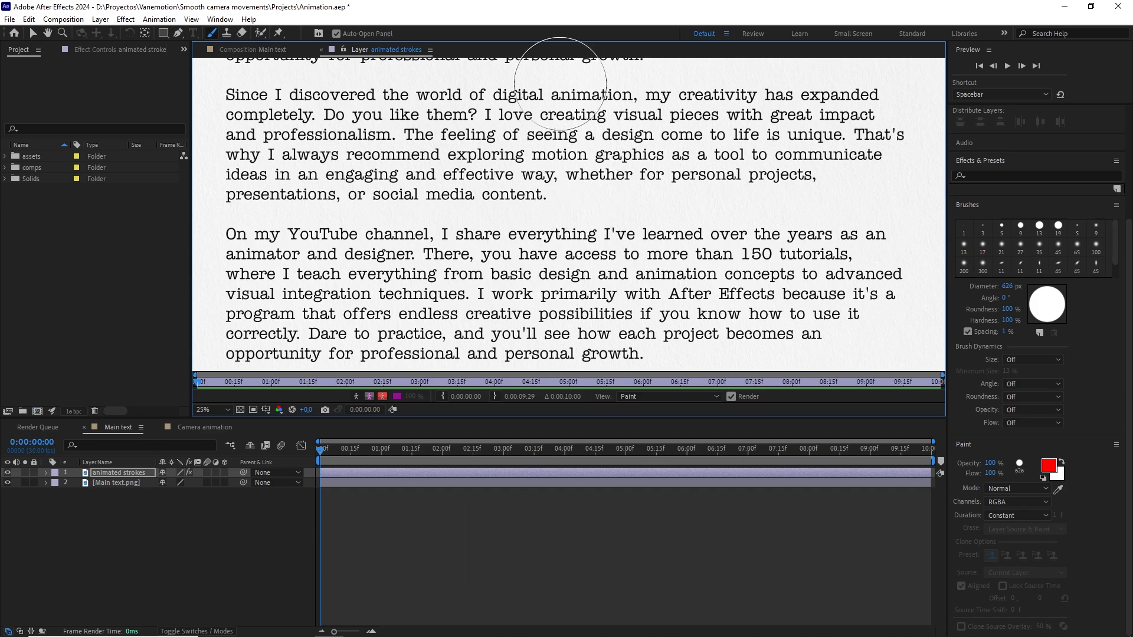
mouse_move(673, 165)
mouse_down()
mouse_move(622, 178)
mouse_move(410, 180)
mouse_up()
key(ctrl+z)
- Set the foreground paint color to cyan 00EAFF, try a stroke over the middle paragraph, and undo it
click(1048, 466)
drag(620, 384, 619, 420)
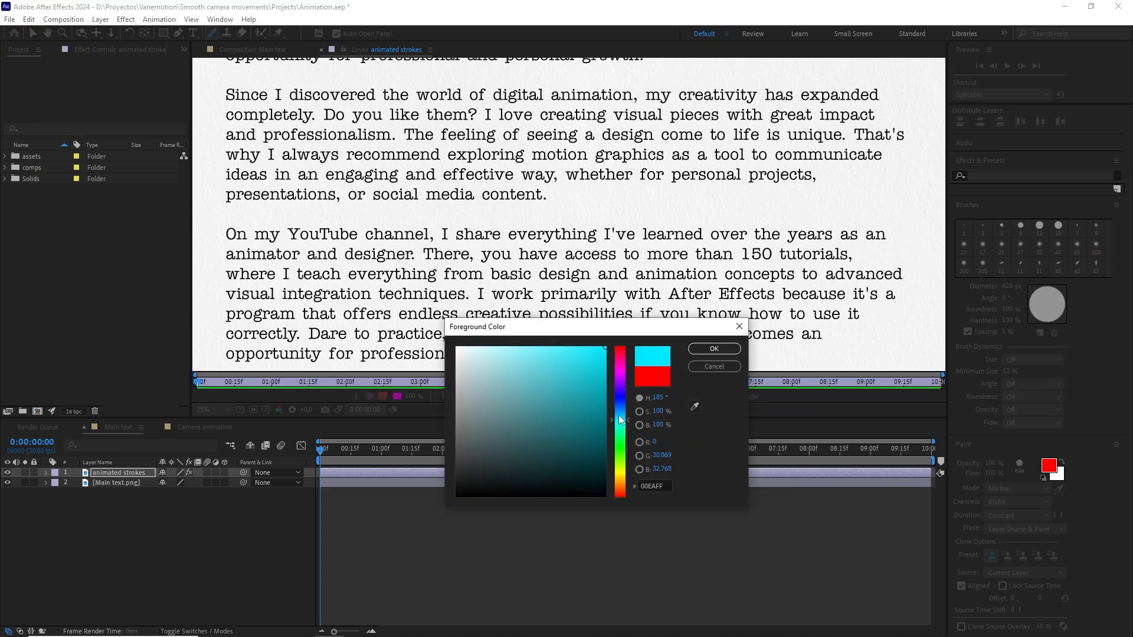
click(713, 352)
mouse_move(649, 177)
mouse_down()
mouse_move(399, 231)
mouse_move(675, 286)
mouse_move(578, 171)
mouse_move(531, 171)
mouse_move(565, 171)
mouse_up()
key(ctrl+z)
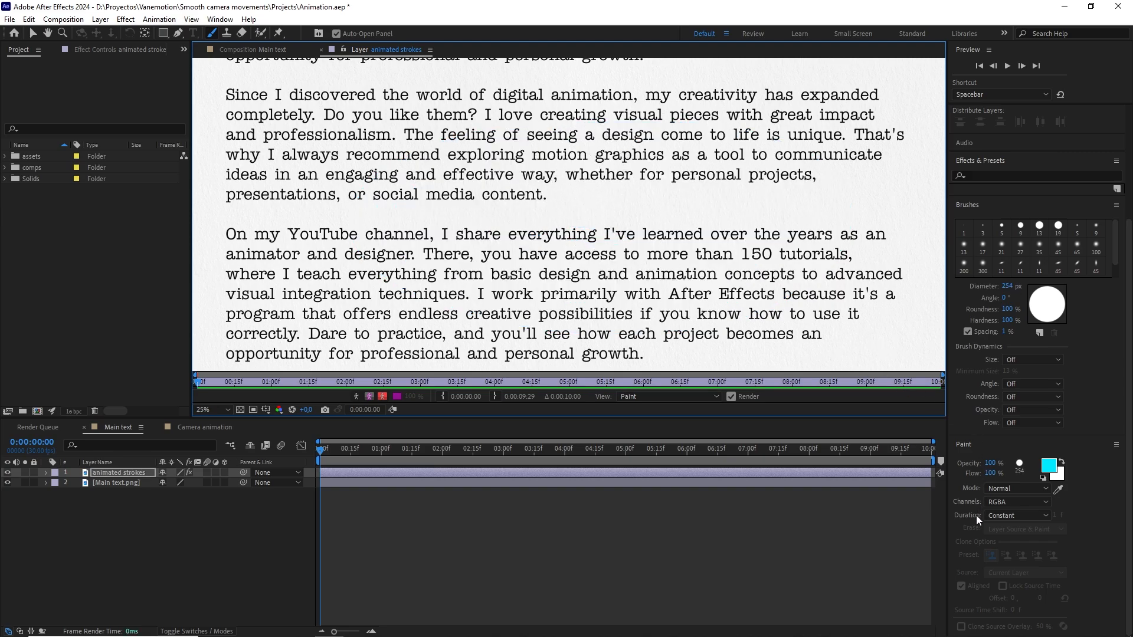
- Keep the stroke Duration at Constant, try a long cyan stroke across the start of the last paragraph, and undo it
click(1011, 513)
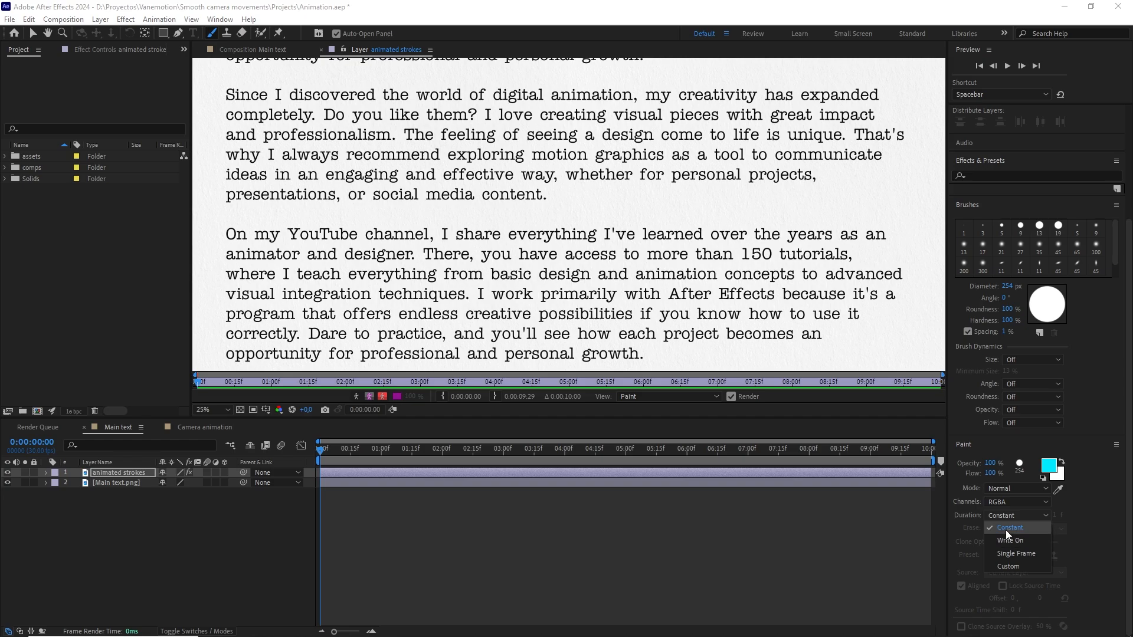
click(1013, 529)
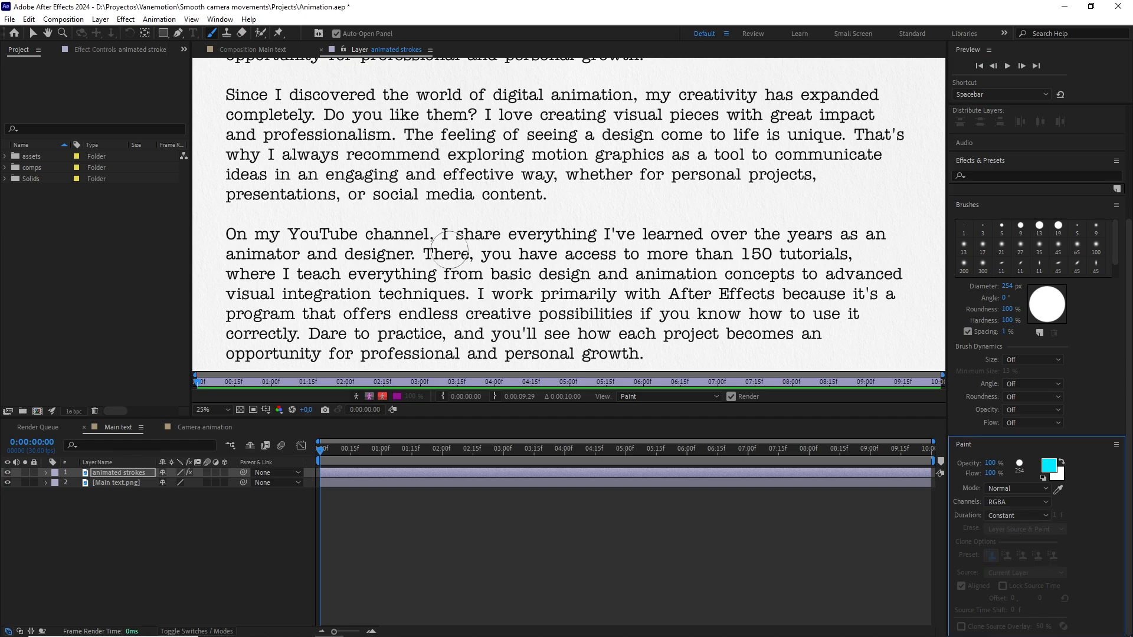
drag(273, 246, 809, 244)
mouse_move(319, 453)
mouse_down()
mouse_move(806, 468)
mouse_move(301, 463)
mouse_up()
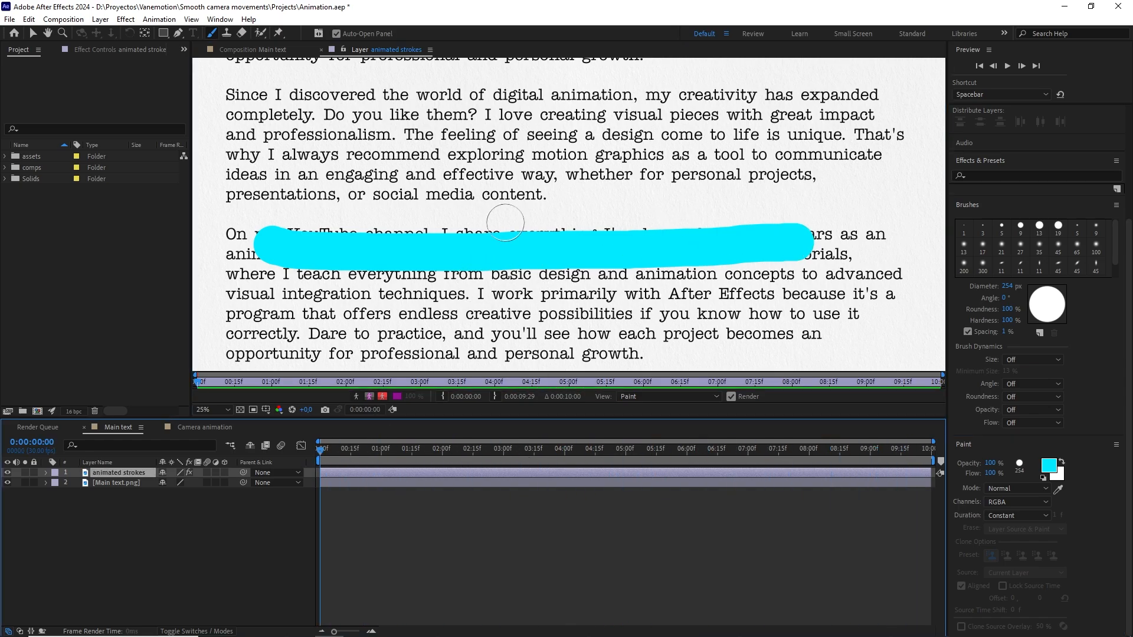
key(ctrl+z)
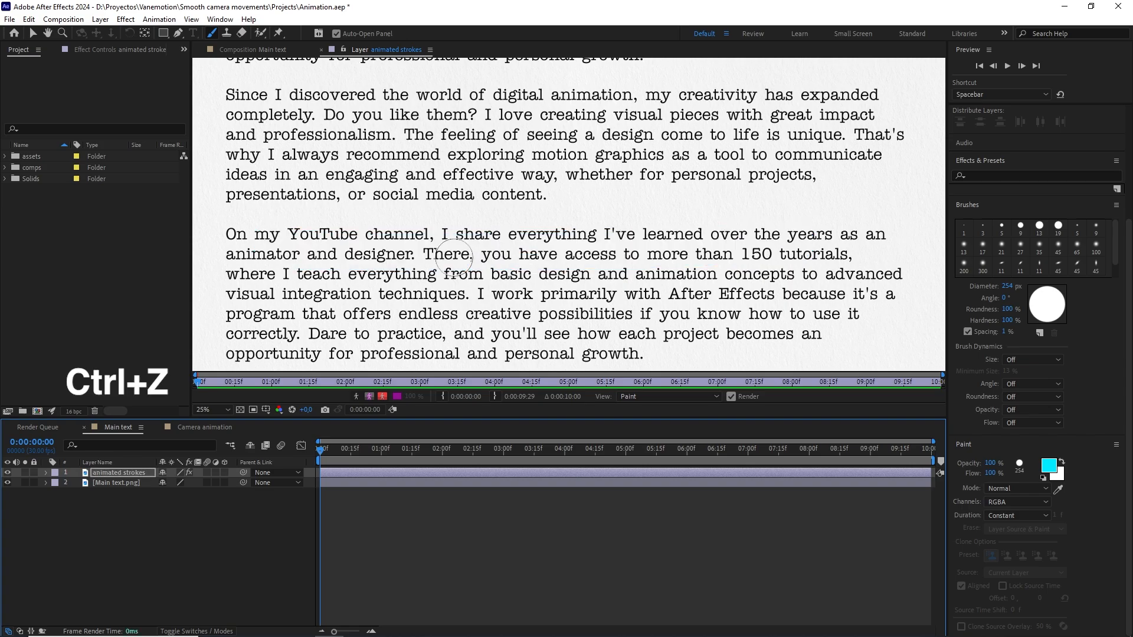
- Set the stroke Duration to Write On, paint a cyan stroke over the last paragraph's first line, and scrub through its End keyframes
click(1021, 517)
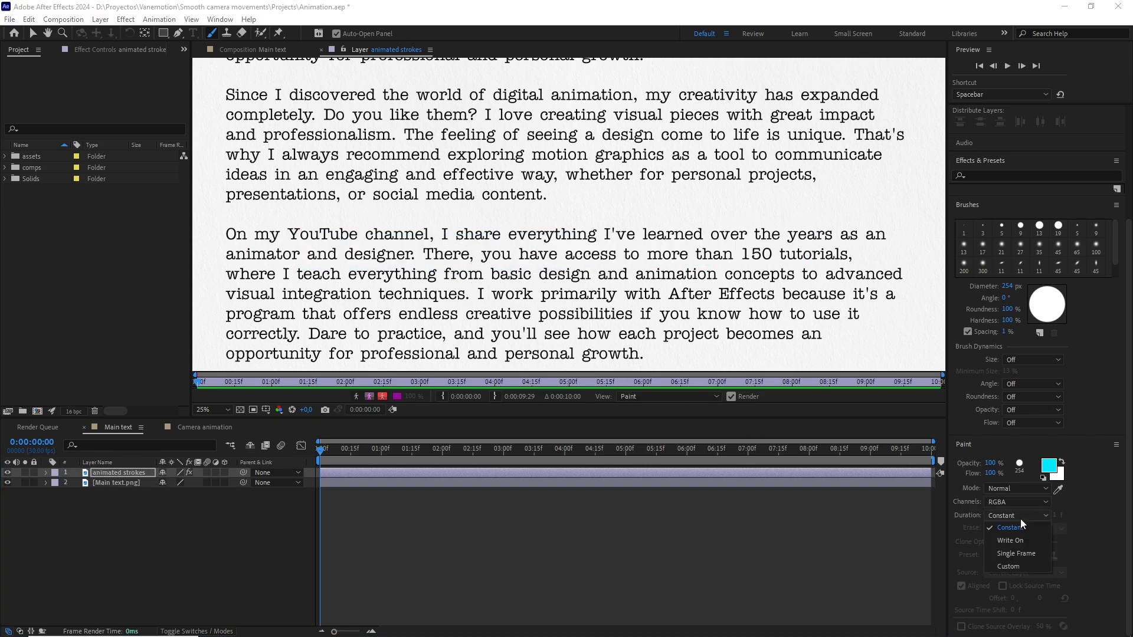
click(1024, 541)
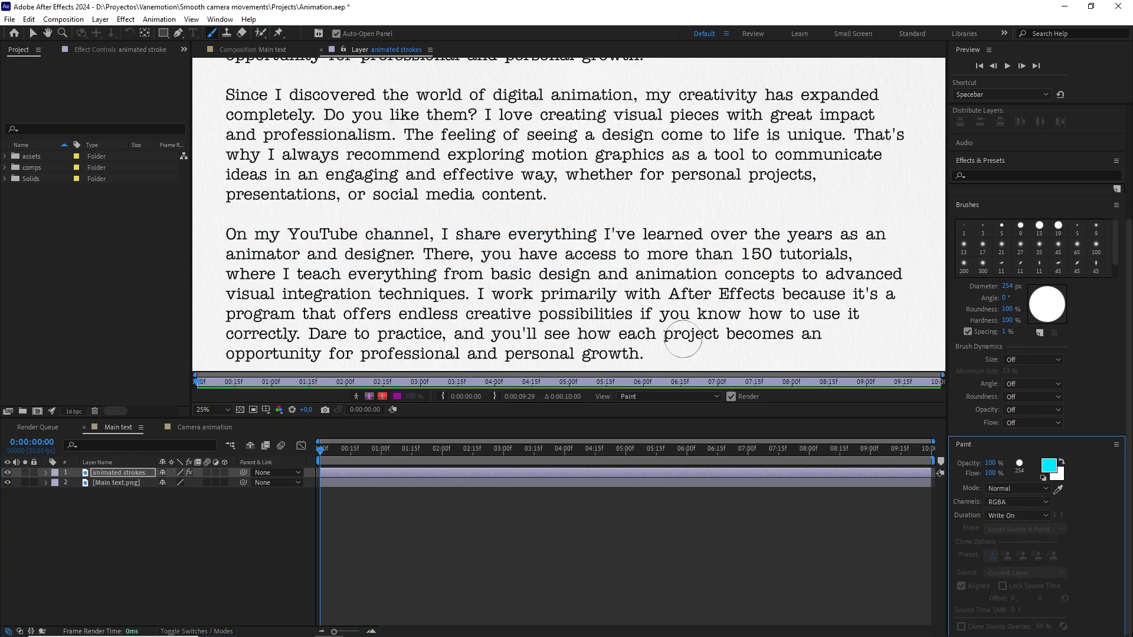
drag(294, 236, 615, 237)
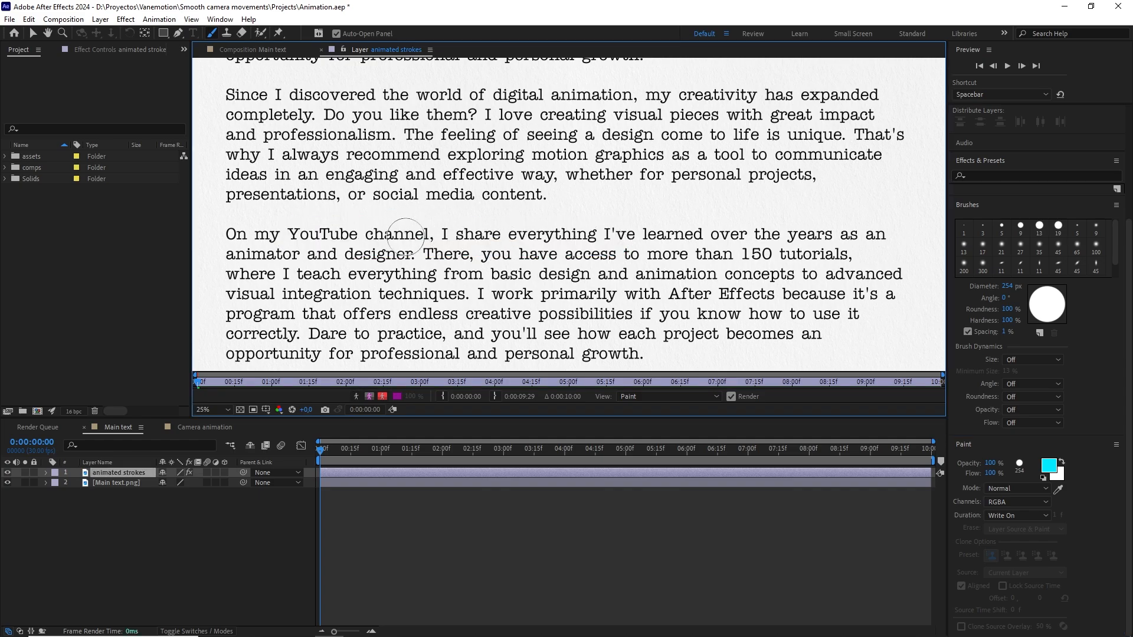
key(u)
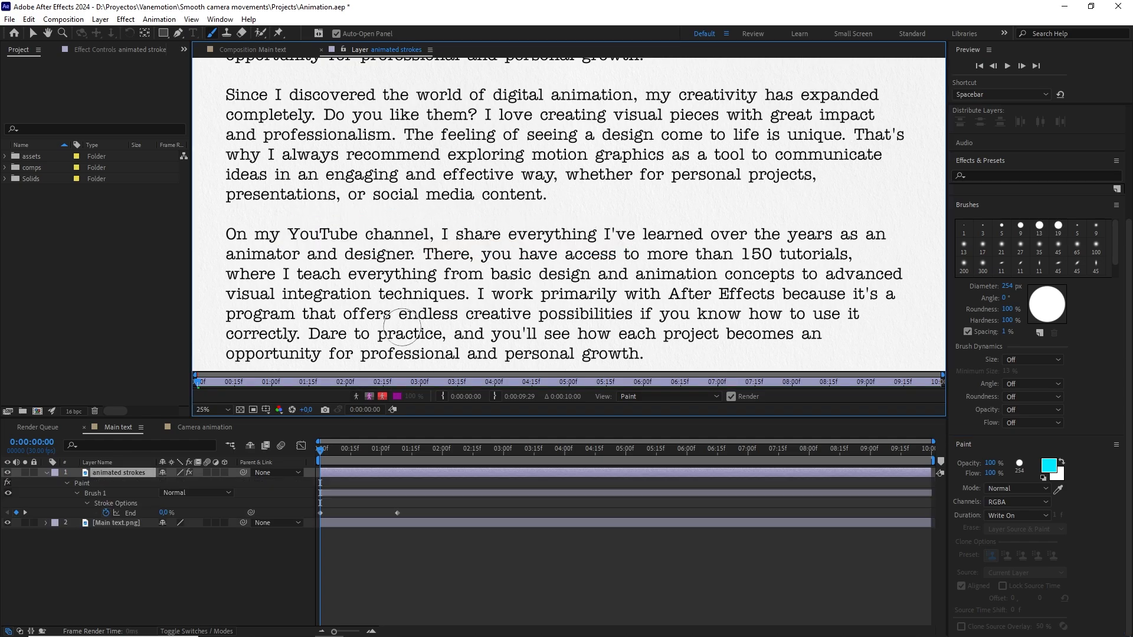
drag(328, 445, 433, 444)
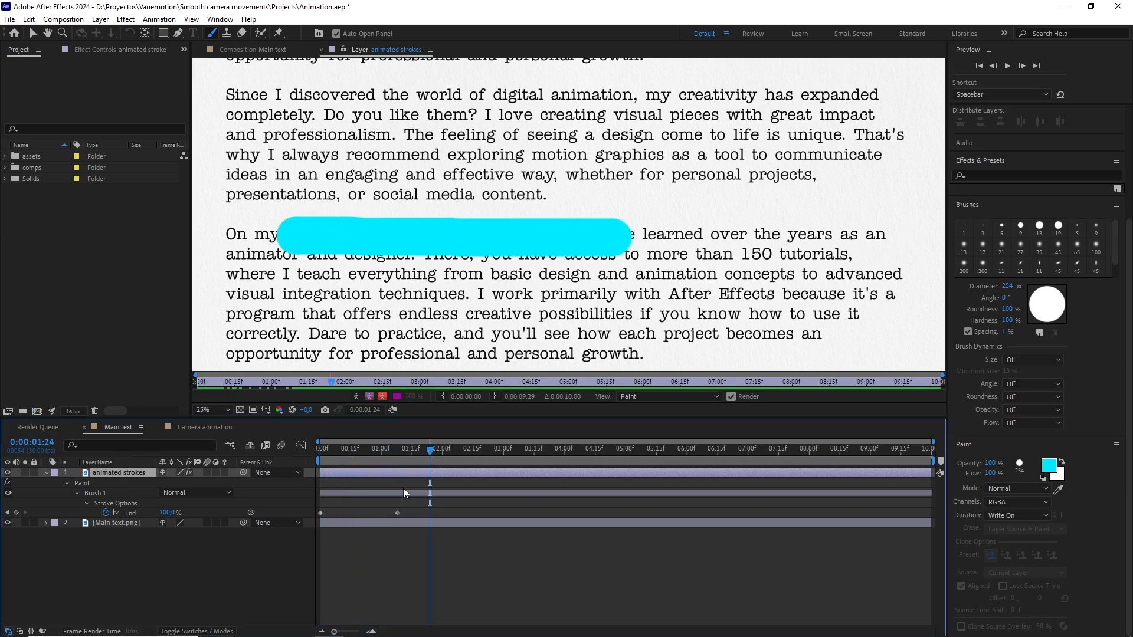
- Try Easy Ease and faster timing on the cyan stroke's End keyframes, and undo these changes along with the stroke
drag(420, 507, 292, 522)
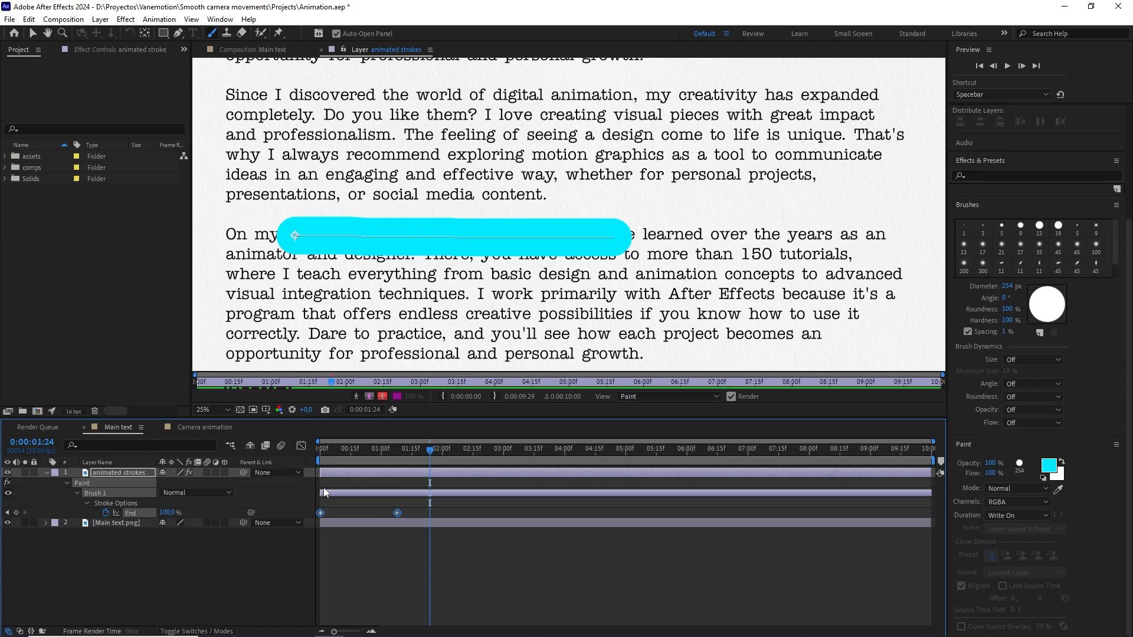
key(F9)
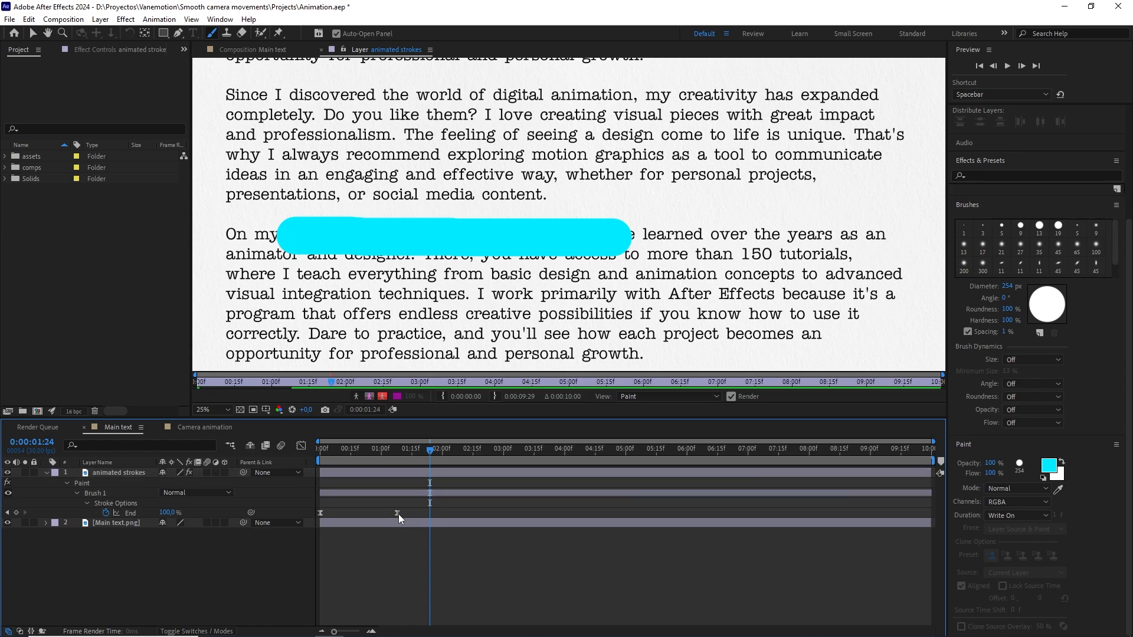
mouse_move(397, 513)
mouse_down()
mouse_move(365, 515)
mouse_move(685, 511)
mouse_move(359, 514)
mouse_up()
key(ctrl+z)
key(ctrl+z)
key(ctrl+z)
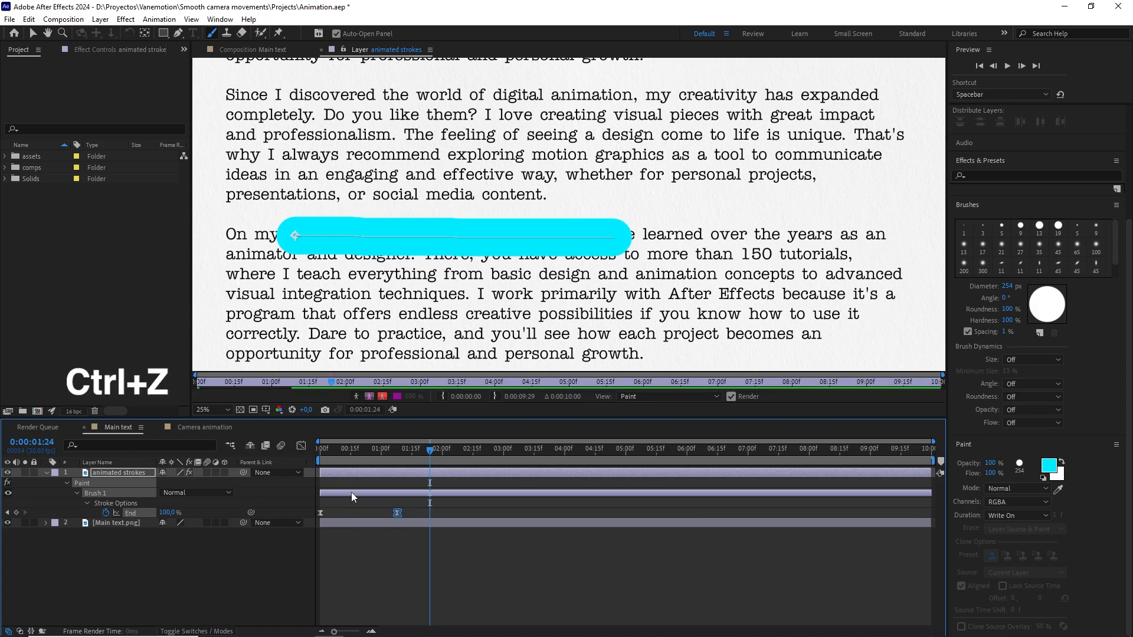
key(ctrl+z)
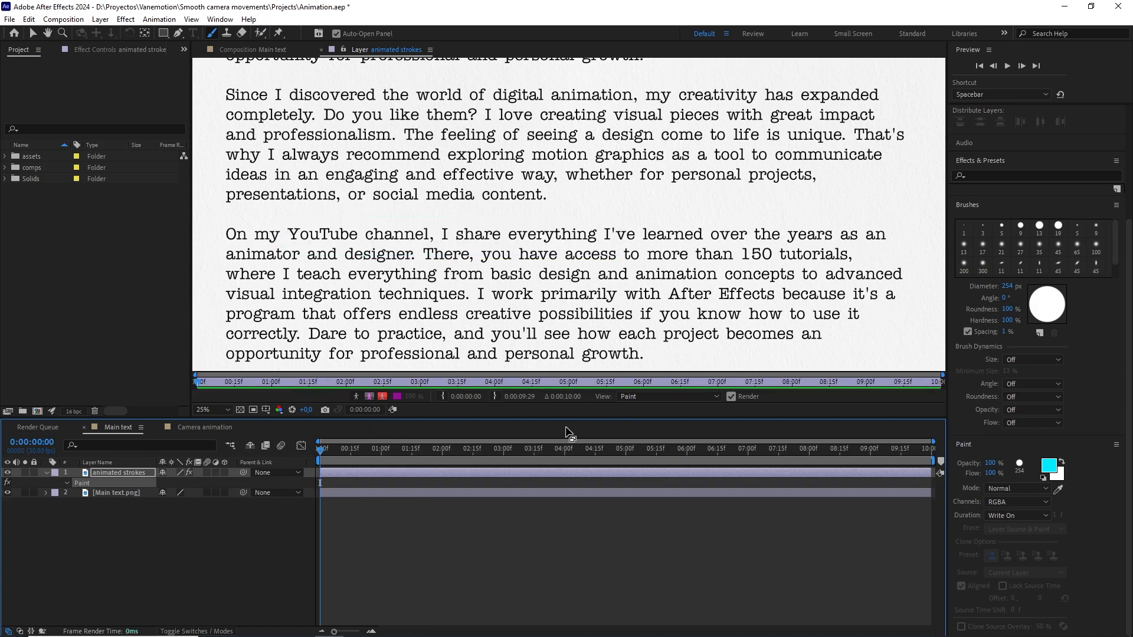
- Set the foreground paint color to red
click(1049, 465)
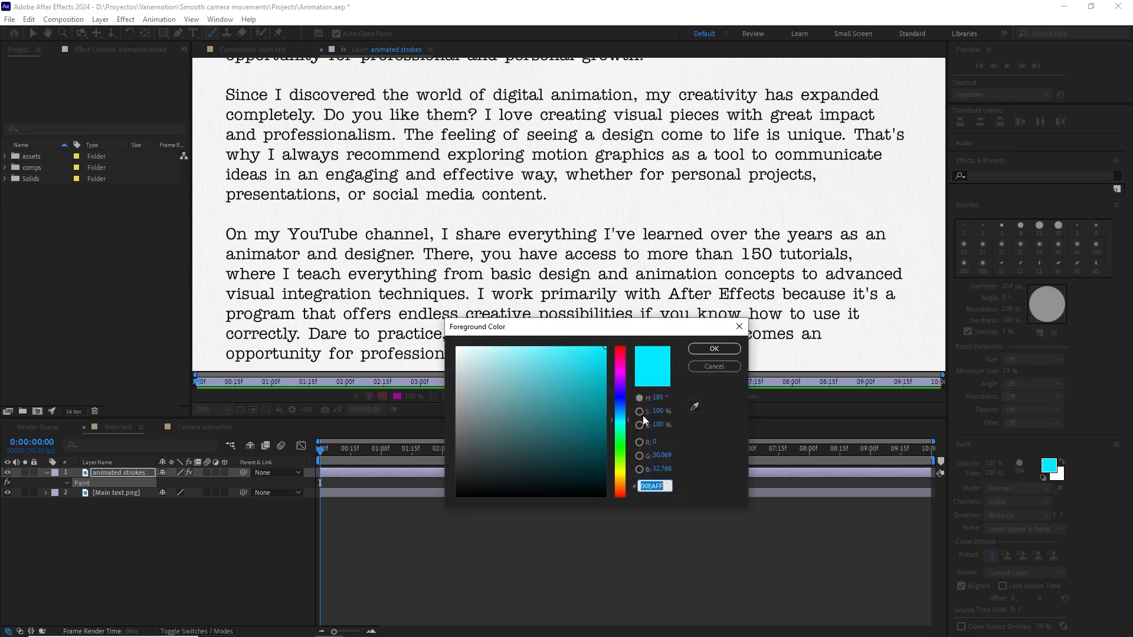
drag(611, 436, 613, 348)
click(714, 349)
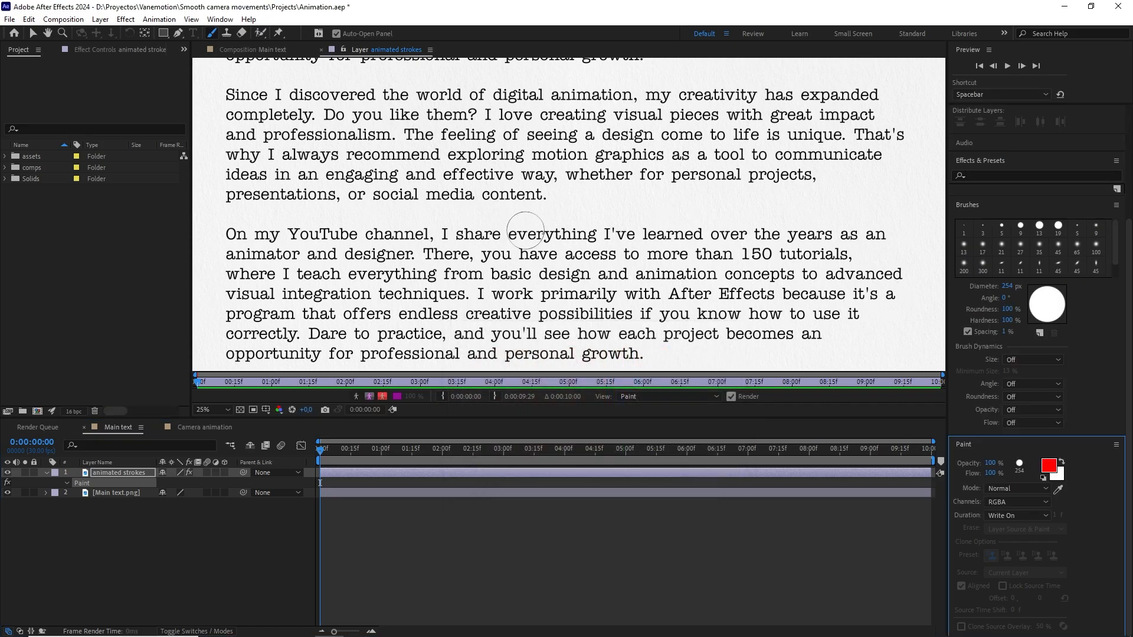
- Set the brush Diameter to 8 px for marking the word "motion", keeping the stroke Duration at Write On
scroll(523, 228, up, 2)
drag(591, 156, 505, 260)
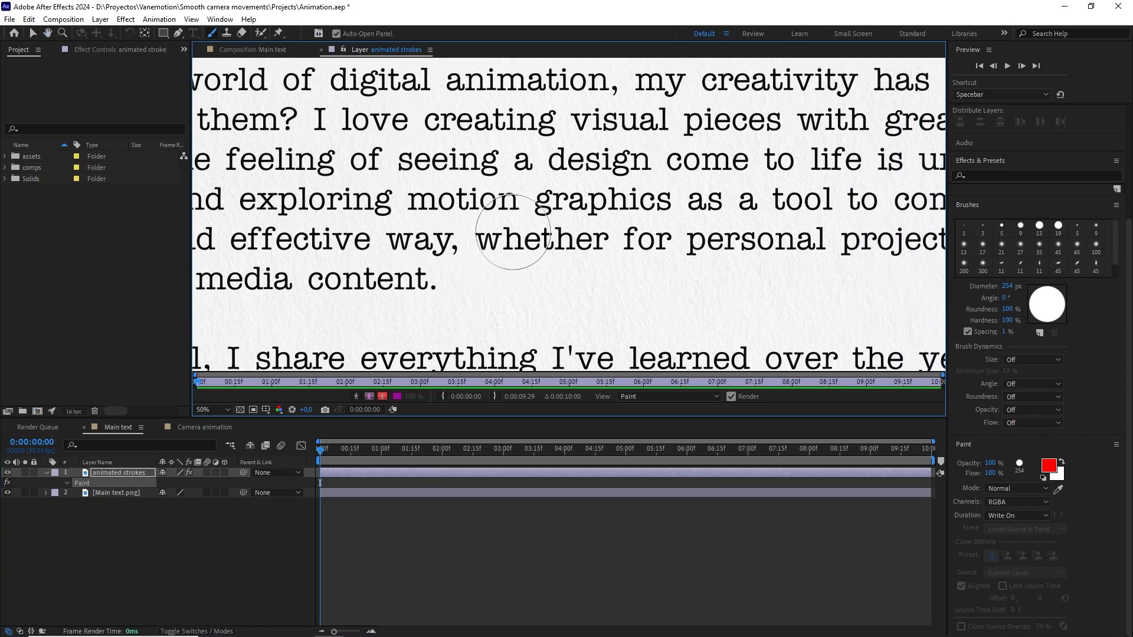
scroll(513, 232, up, 2)
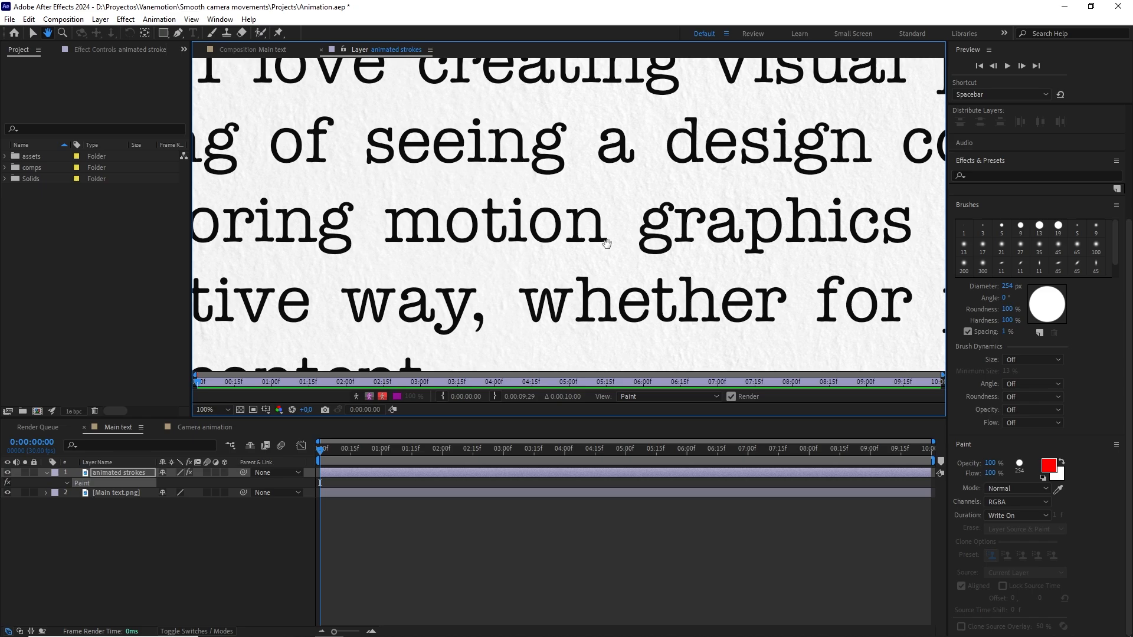
ctrl+drag(573, 188, 463, 188)
click(1005, 287)
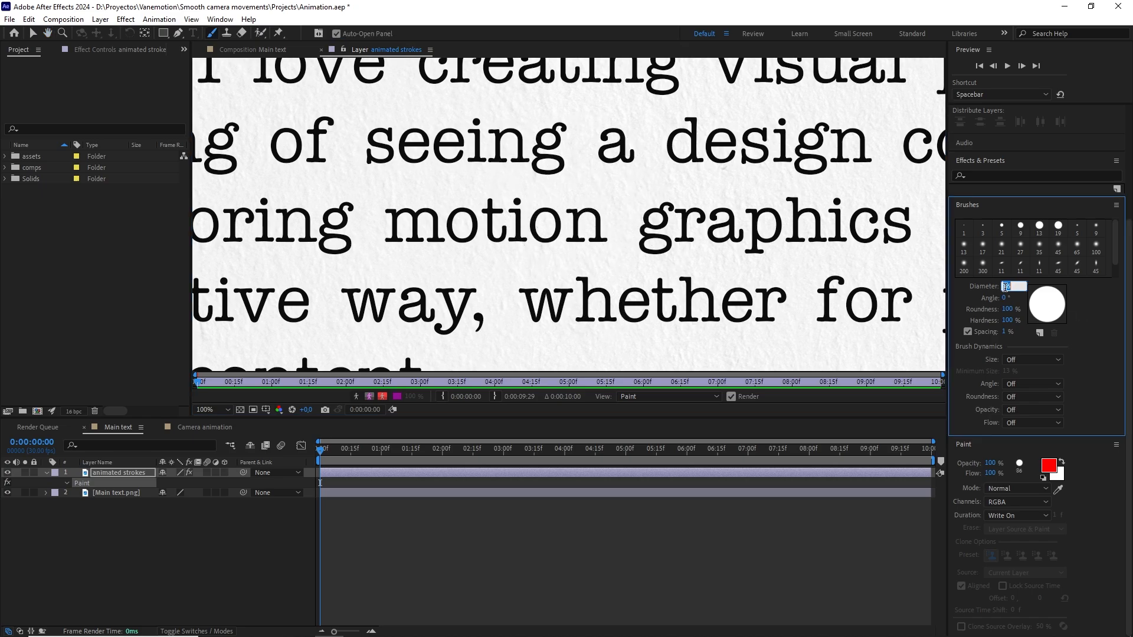
text(8)
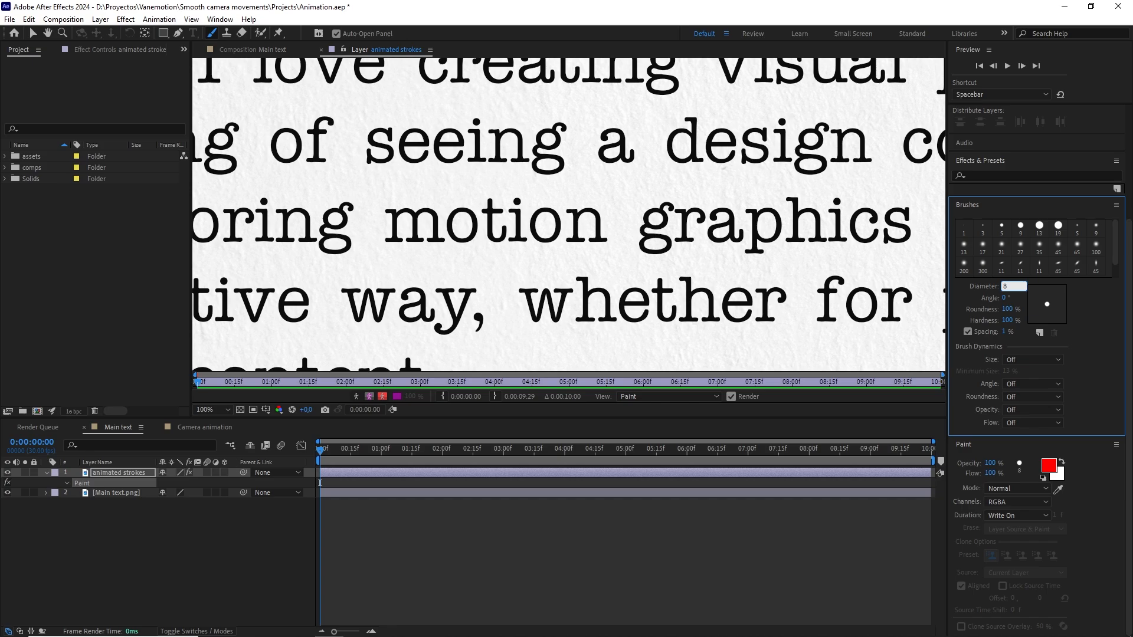
click(1026, 520)
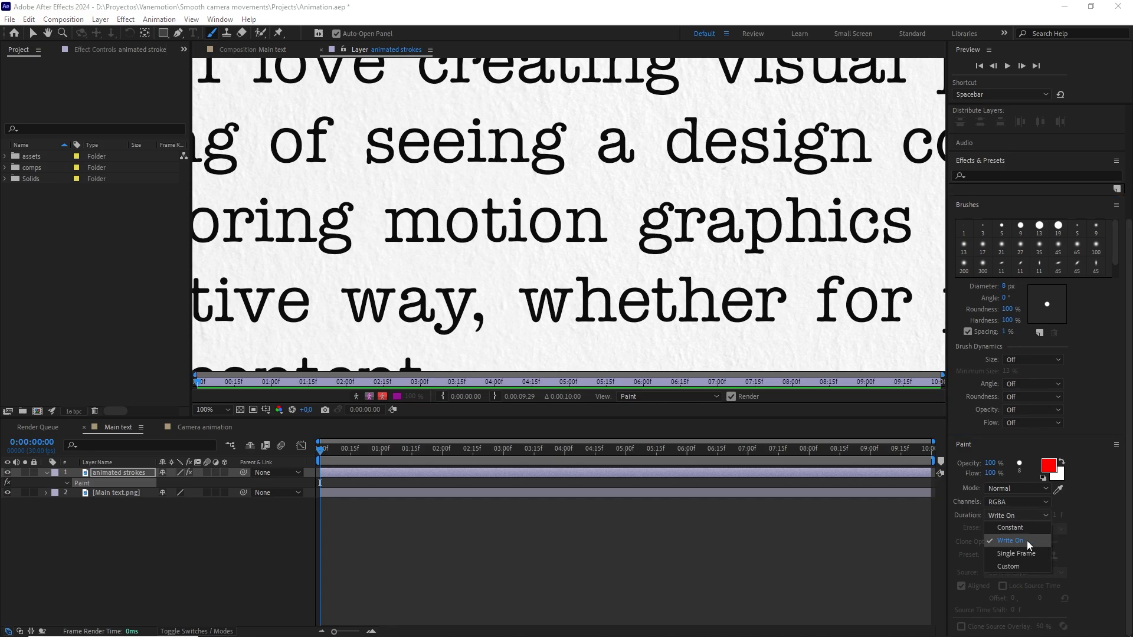
click(1029, 544)
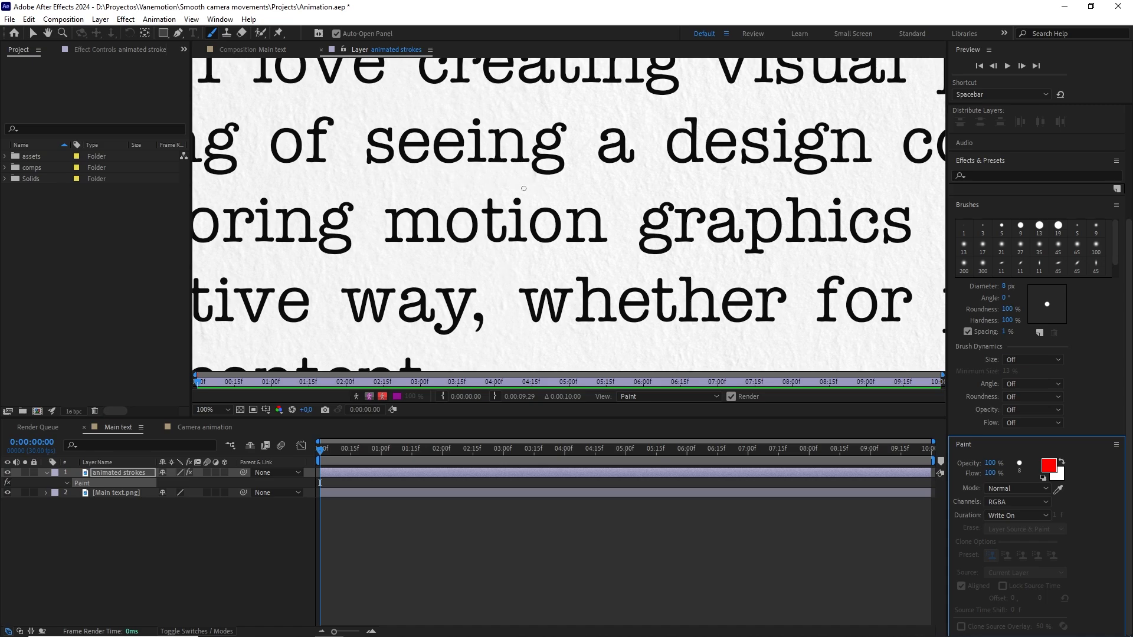
- Paint a red oval around the word "motion" and move its last End keyframe earlier, to just before 01:15f, checking the playback
mouse_move(521, 186)
mouse_down()
mouse_move(419, 187)
mouse_move(386, 201)
mouse_move(373, 230)
mouse_move(401, 258)
mouse_move(606, 259)
mouse_move(616, 215)
mouse_move(576, 194)
mouse_move(514, 190)
mouse_up()
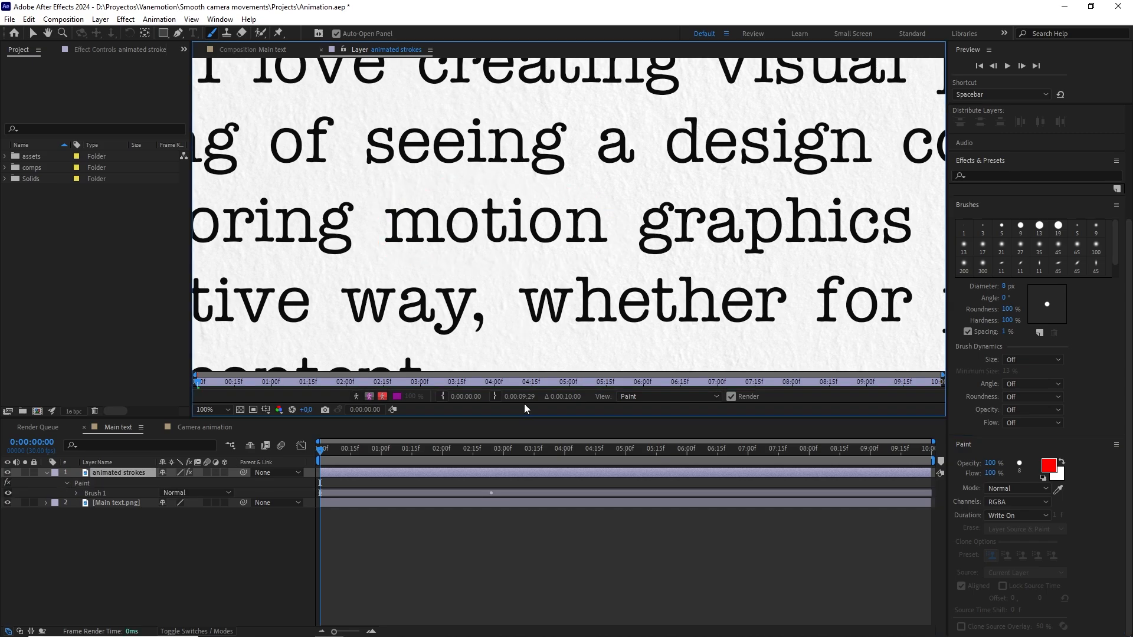
key(u)
drag(491, 512, 414, 524)
key(space)
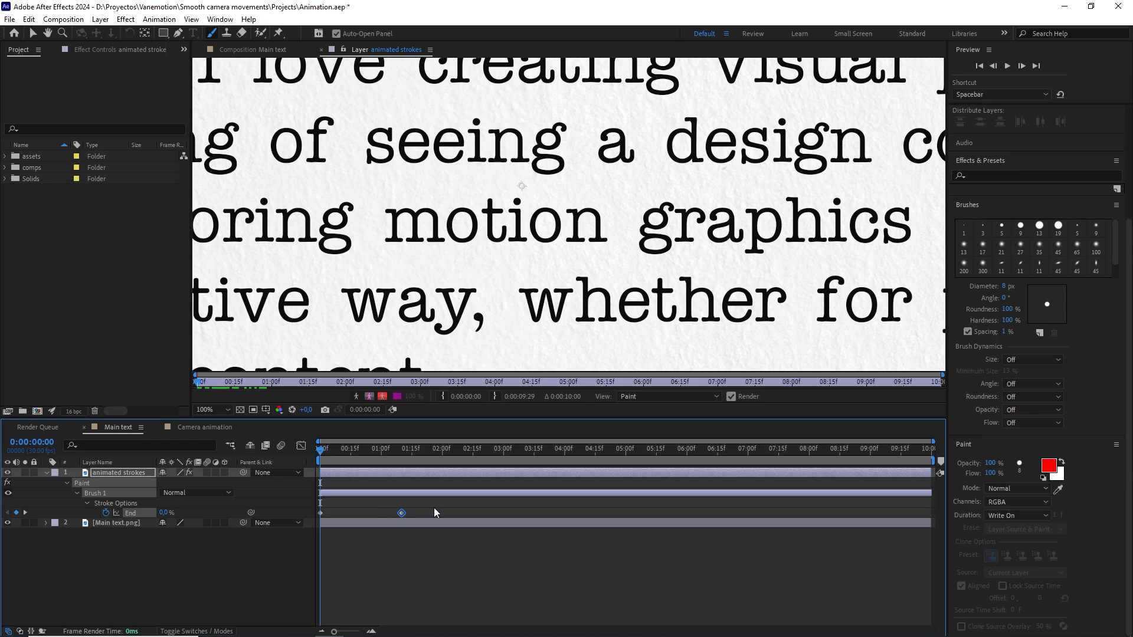
drag(323, 450, 419, 453)
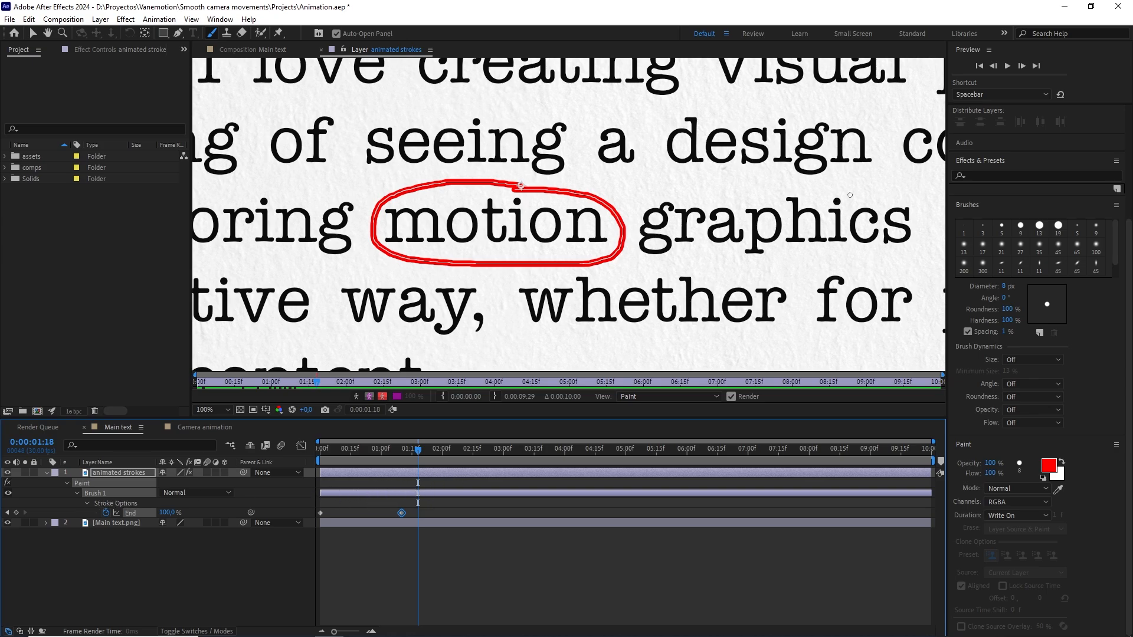
mouse_move(865, 188)
mouse_down()
mouse_move(680, 196)
mouse_move(632, 220)
mouse_move(647, 268)
mouse_move(758, 284)
mouse_move(868, 273)
mouse_move(932, 226)
mouse_move(839, 184)
mouse_up()
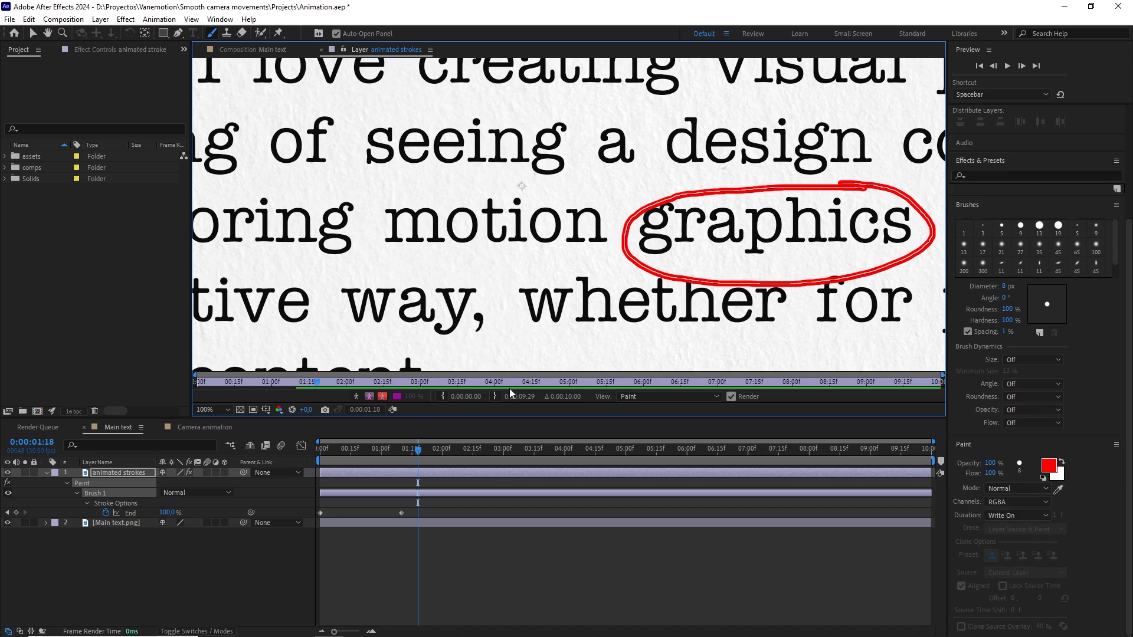
mouse_move(417, 458)
mouse_down()
mouse_move(328, 460)
mouse_move(353, 462)
mouse_up()
key(ctrl+z)
key(ctrl+z)
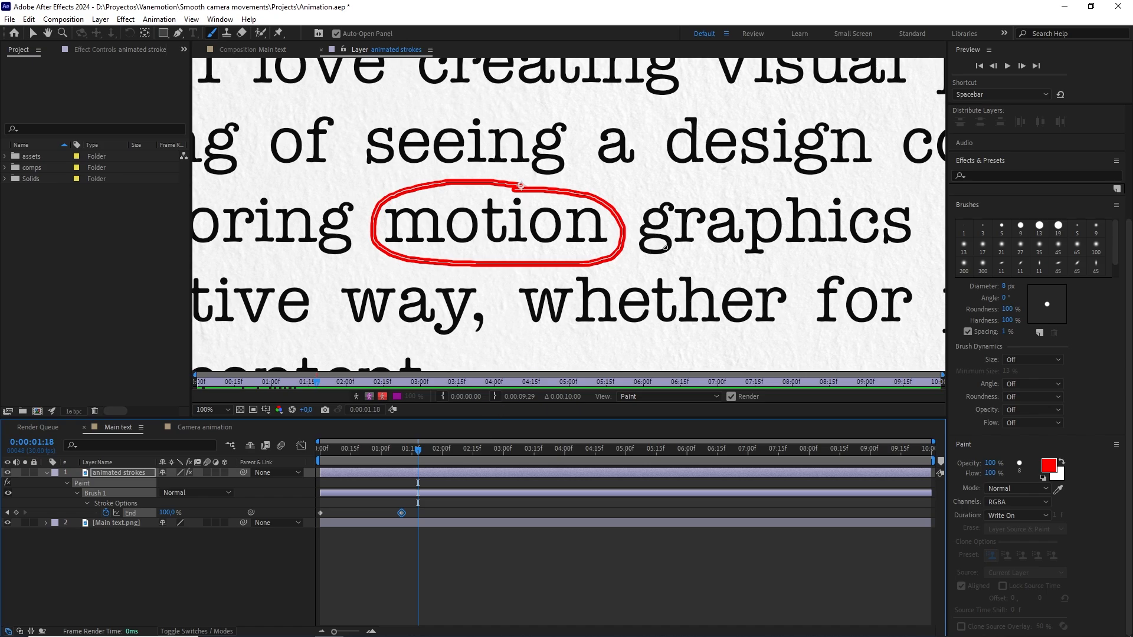
- Reselect only the animated strokes layer and paint a new brush stroke circling the word "graphics"
drag(665, 248, 592, 245)
click(396, 485)
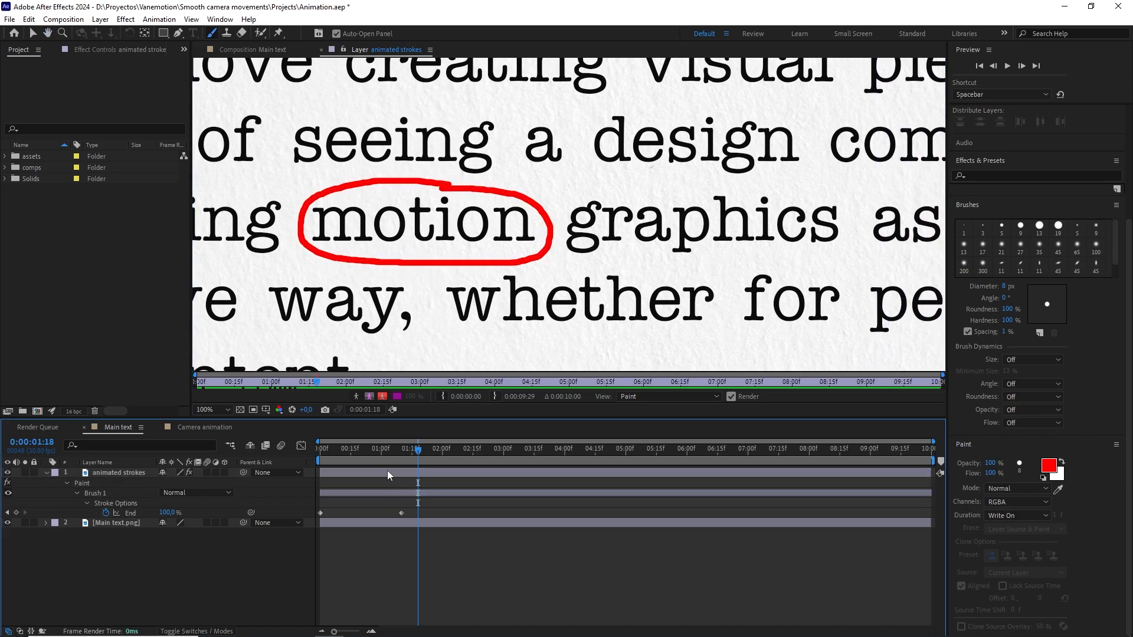
click(387, 472)
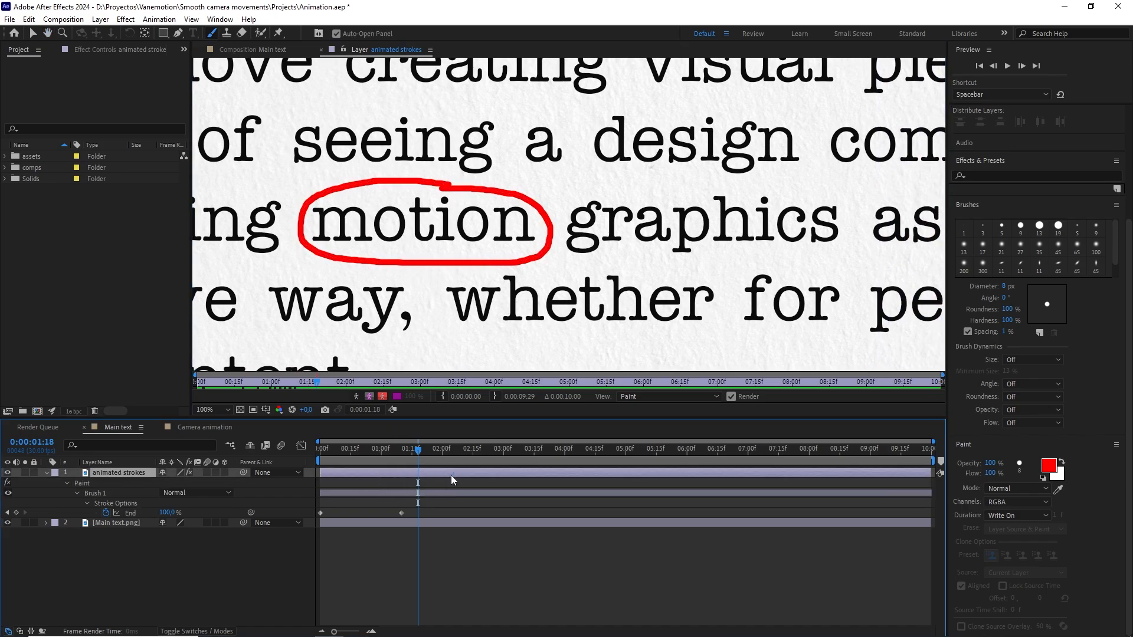
click(115, 495)
ctrl+click(113, 495)
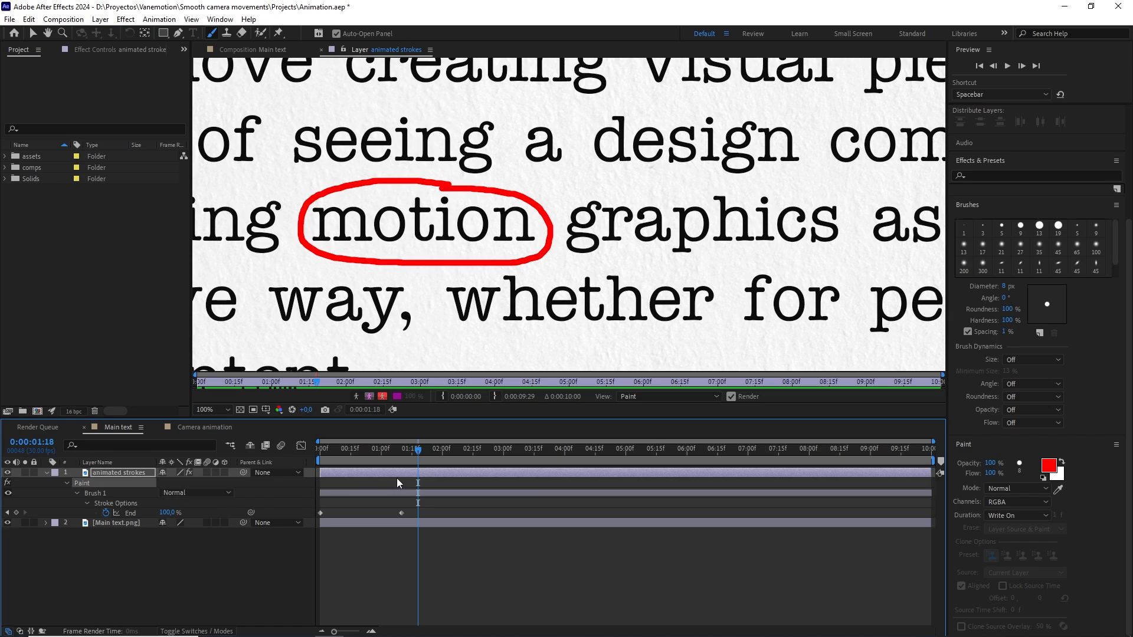
mouse_move(765, 204)
mouse_down()
mouse_move(558, 162)
mouse_move(455, 164)
mouse_move(428, 194)
mouse_move(447, 234)
mouse_move(526, 249)
mouse_move(713, 236)
mouse_move(750, 191)
mouse_move(645, 173)
mouse_up()
drag(520, 270, 669, 180)
scroll(670, 182, down, 1)
drag(607, 248, 716, 161)
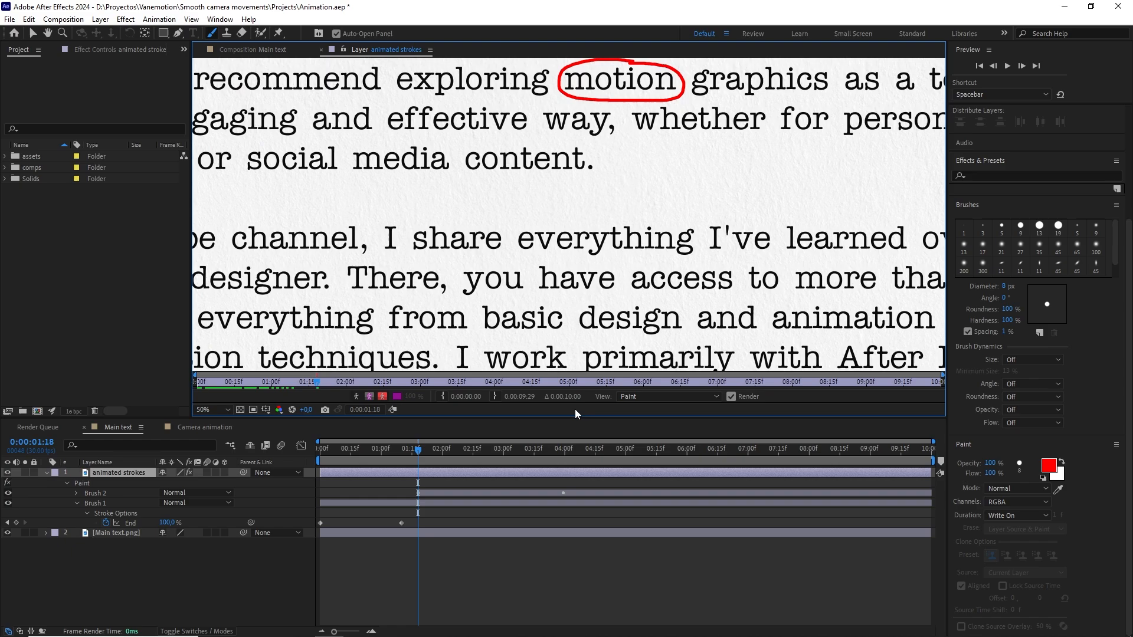
- Shift the Brush 2 bar so its write-on starts at the beginning of the timeline
drag(581, 488, 486, 497)
drag(610, 184, 679, 216)
click(512, 480)
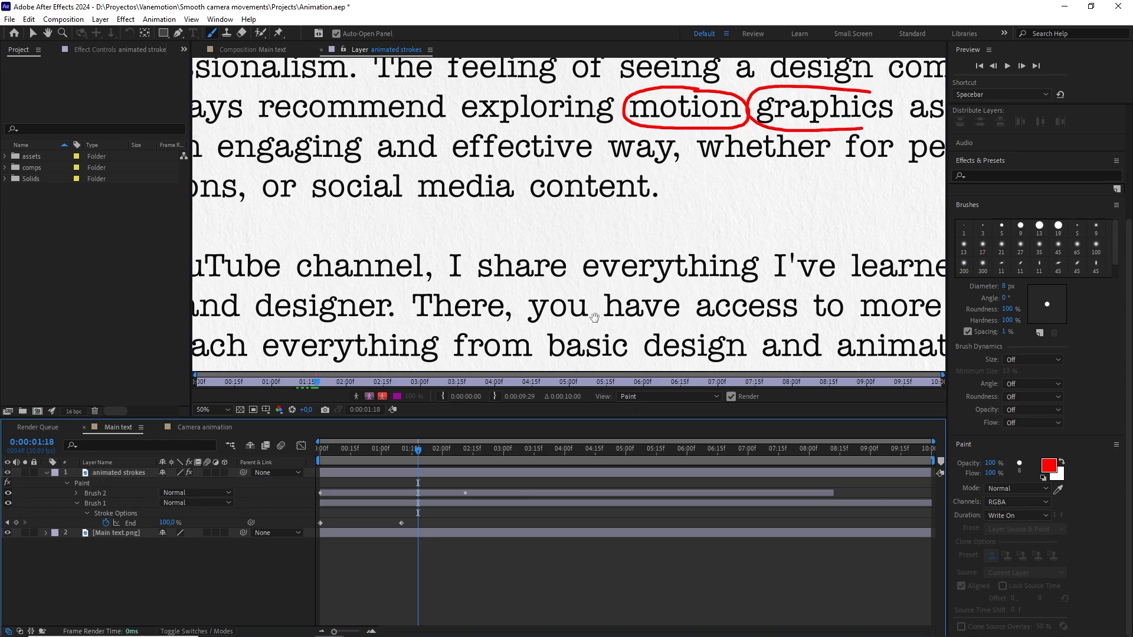
- Paint a diagonal line from the circled "graphics" down to "channel" and shift its bar to the timeline start
drag(593, 316, 727, 291)
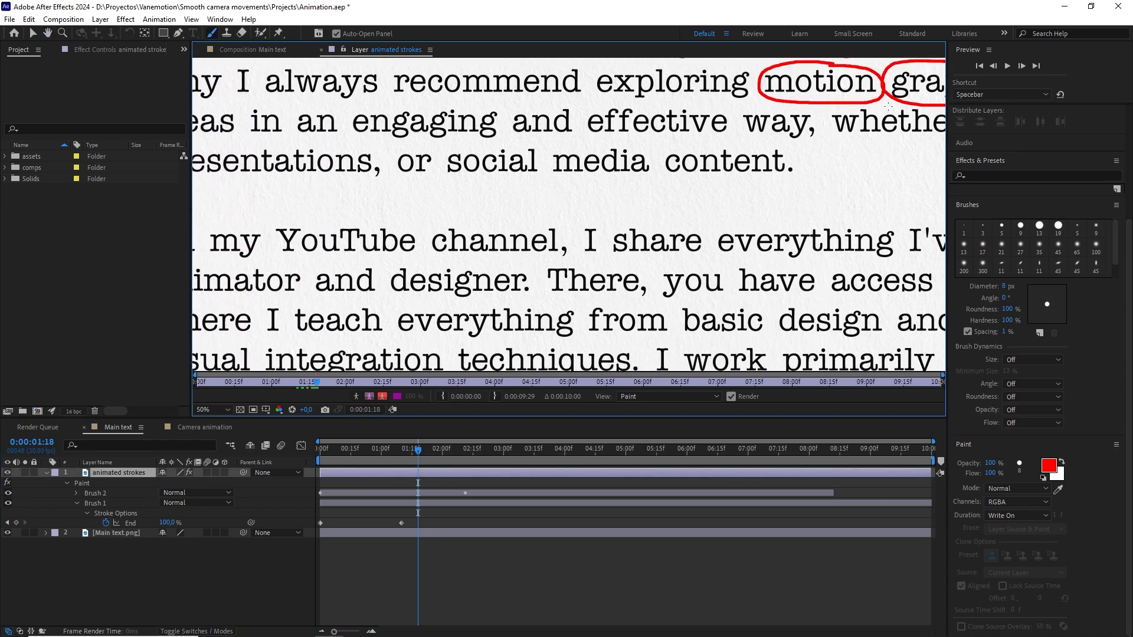
mouse_move(887, 106)
mouse_down()
mouse_move(870, 131)
mouse_move(555, 201)
mouse_move(413, 248)
mouse_up()
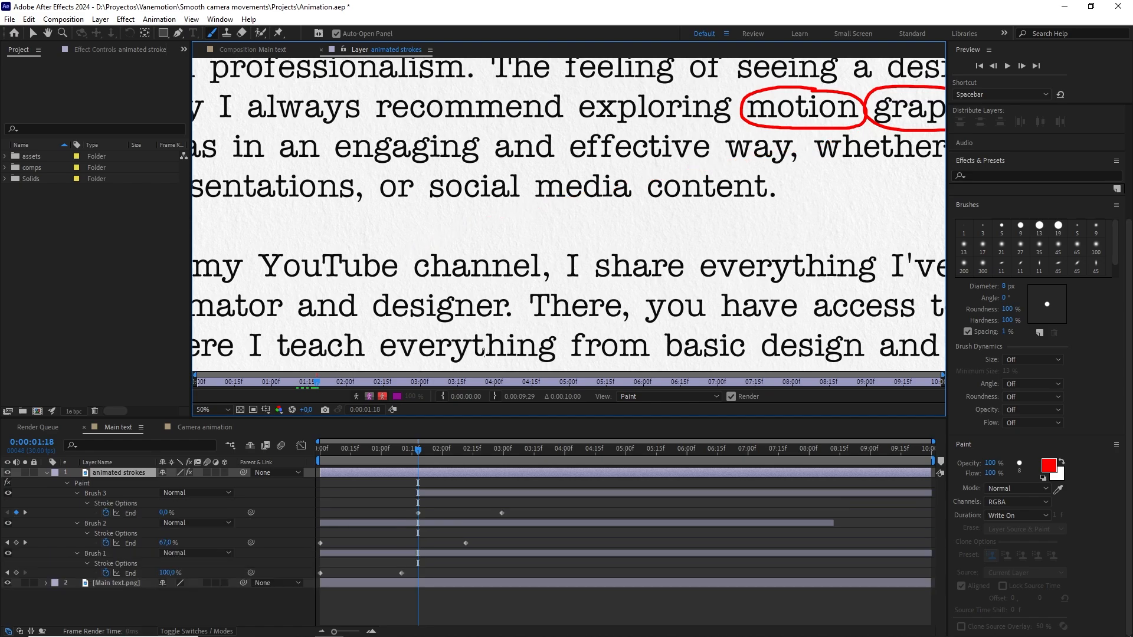
mouse_move(511, 494)
mouse_down()
mouse_move(420, 503)
mouse_move(493, 506)
mouse_move(419, 504)
mouse_up()
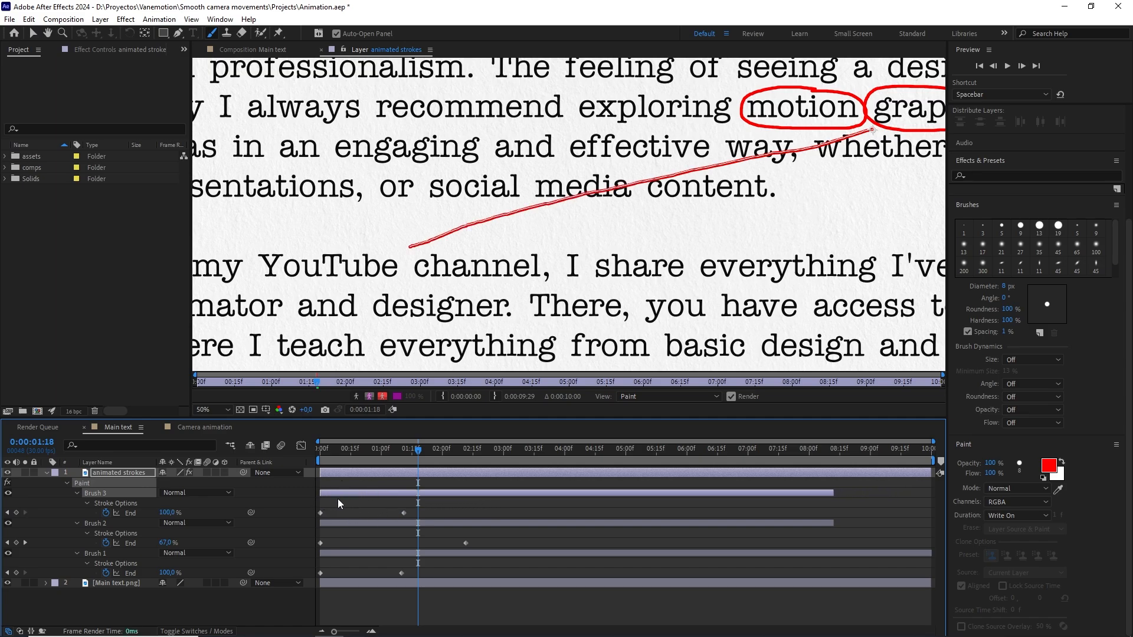
click(429, 485)
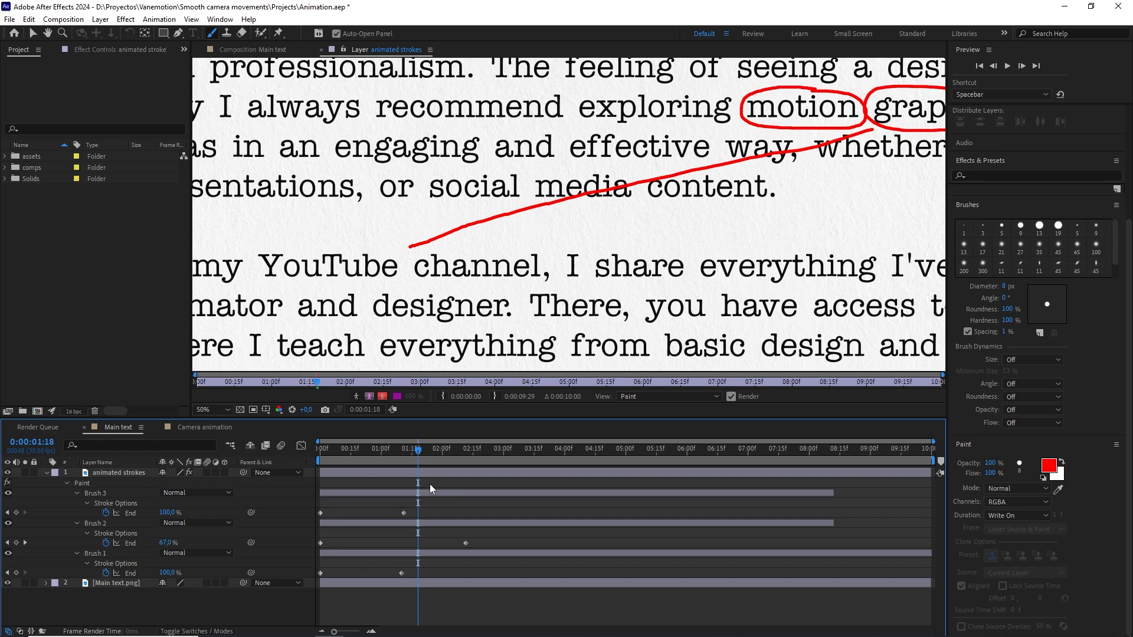
- Circle the words "channel" and "YouTube" with two separate brush strokes on the animated strokes layer
click(465, 472)
scroll(424, 245, up, 2)
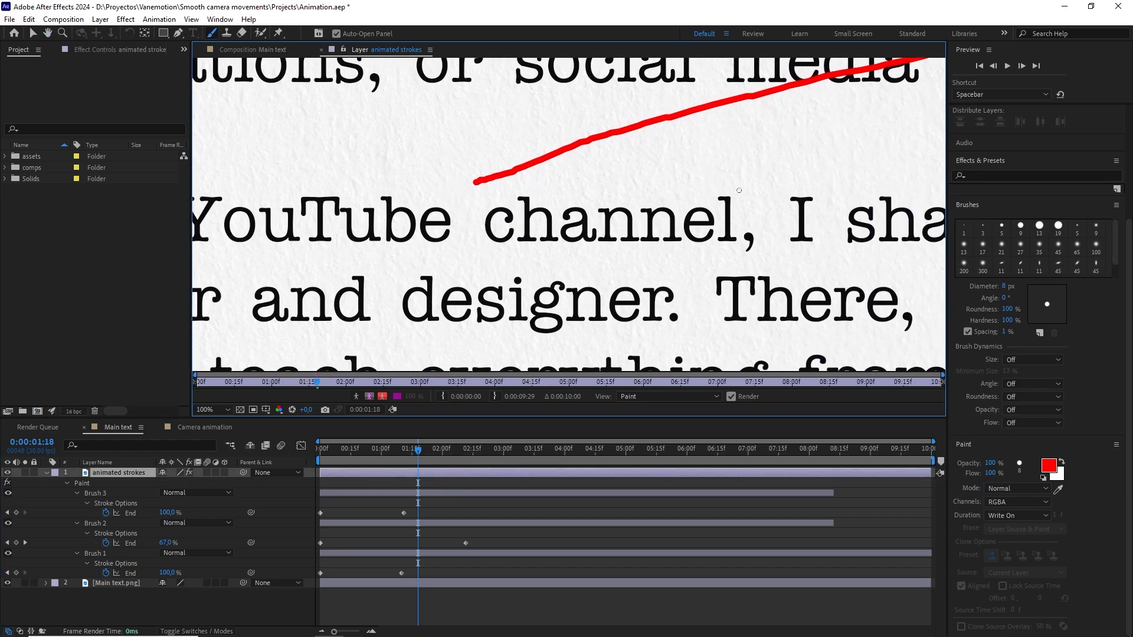
mouse_move(739, 190)
mouse_down()
mouse_move(518, 184)
mouse_move(477, 208)
mouse_move(475, 236)
mouse_move(523, 256)
mouse_move(688, 260)
mouse_move(729, 246)
mouse_move(741, 217)
mouse_move(730, 186)
mouse_up()
key(h)
mouse_move(455, 184)
mouse_down()
mouse_move(742, 189)
mouse_move(619, 148)
mouse_move(525, 145)
mouse_move(449, 182)
mouse_move(475, 222)
mouse_move(671, 248)
mouse_move(734, 233)
mouse_move(742, 193)
mouse_move(711, 163)
mouse_up()
key(ctrl+b)
drag(791, 211, 298, 178)
scroll(459, 196, down, 1)
scroll(459, 197, down, 1)
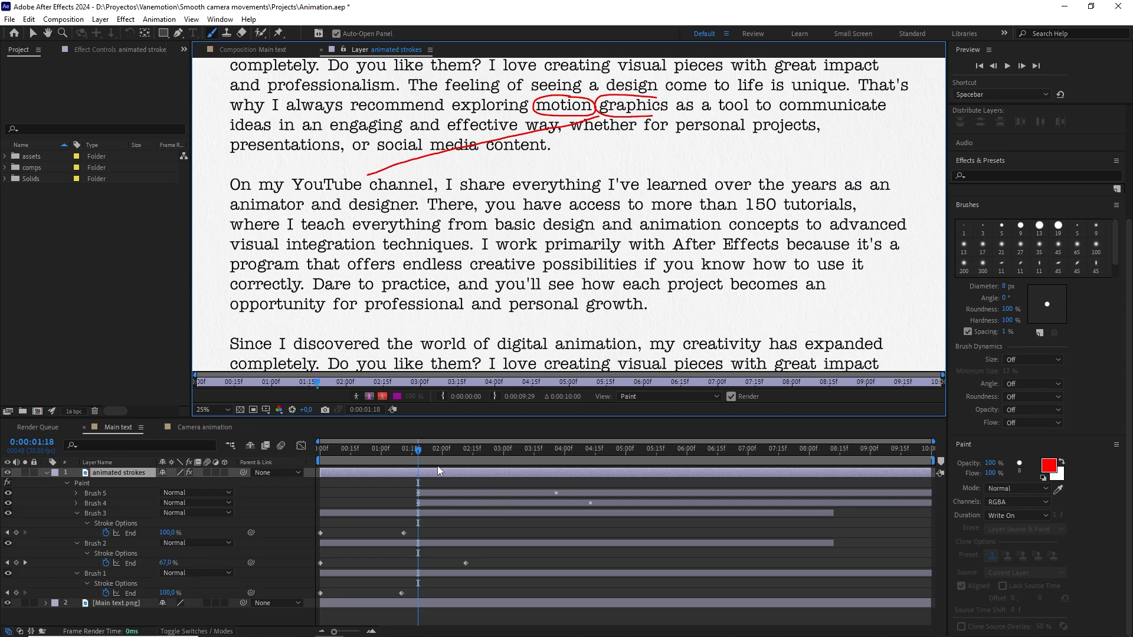
- At 0:00:04:13, paint a line running from just after the circled "channel" to the number "150" on the line below
mouse_move(437, 457)
mouse_down()
mouse_move(559, 440)
mouse_move(591, 405)
mouse_up()
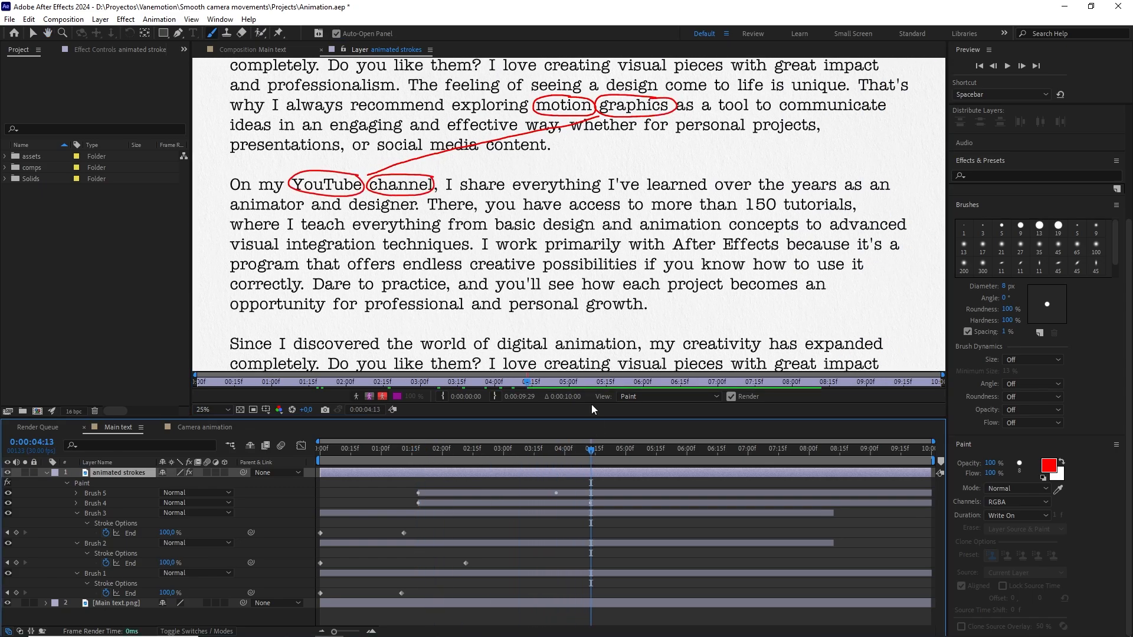
scroll(583, 283, up, 1)
drag(582, 283, 476, 237)
scroll(555, 266, down, 1)
mouse_move(378, 163)
mouse_down()
mouse_move(448, 173)
mouse_move(584, 146)
mouse_move(550, 171)
mouse_move(634, 220)
mouse_move(734, 126)
mouse_move(662, 235)
mouse_move(763, 269)
mouse_up()
key(ctrl+z)
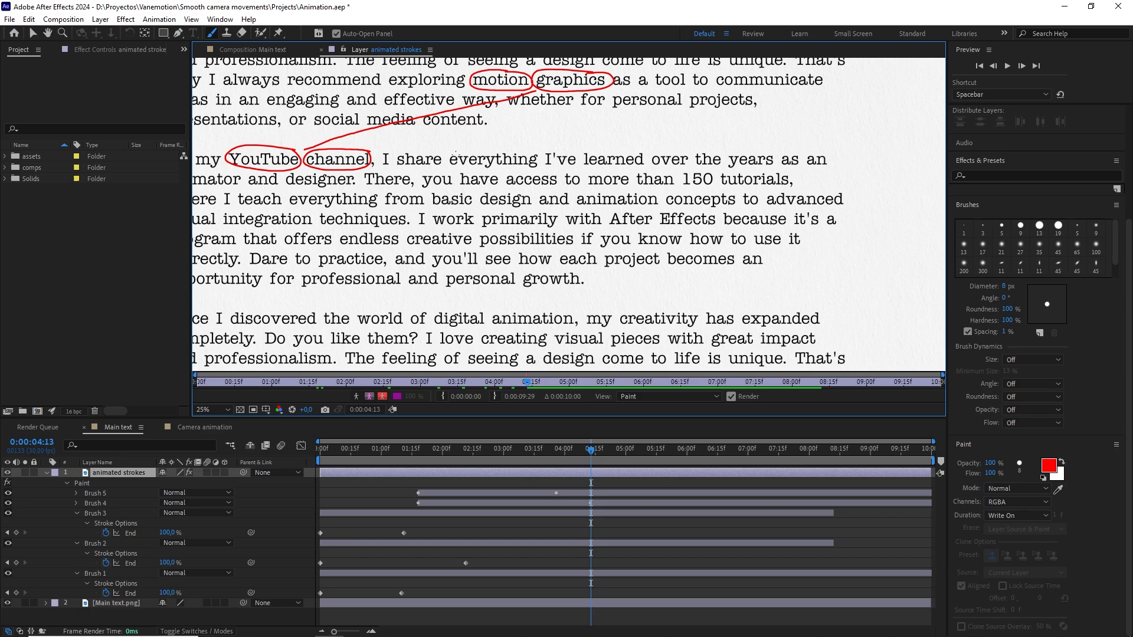
drag(384, 166, 607, 175)
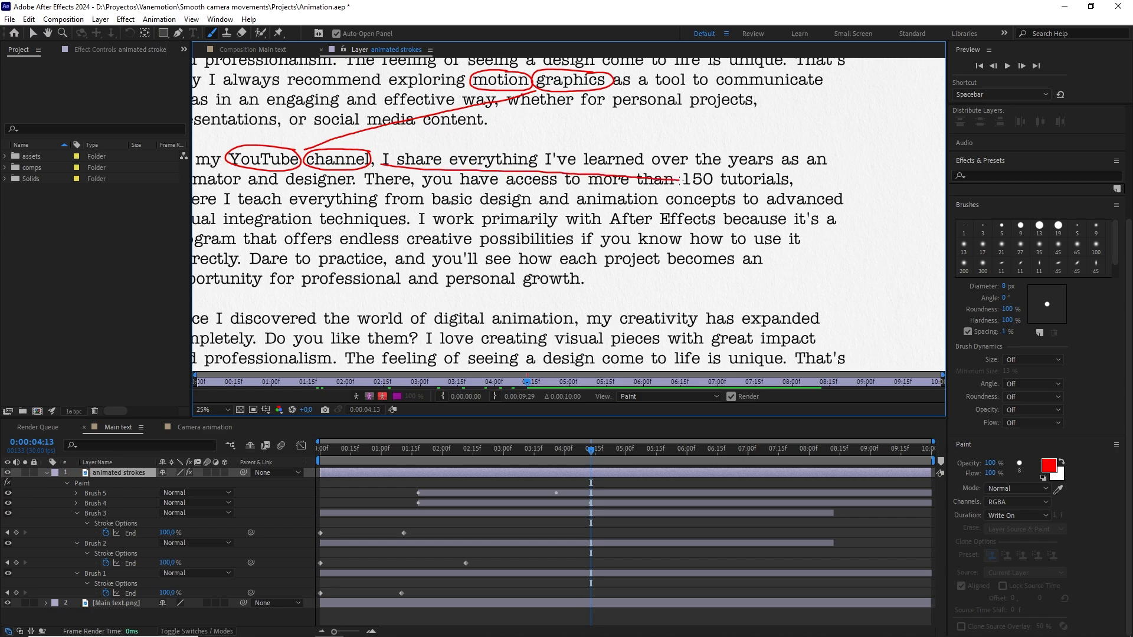
drag(678, 179, 679, 180)
- Paint a brush stroke circling the words "150 tutorials"
scroll(679, 180, up, 4)
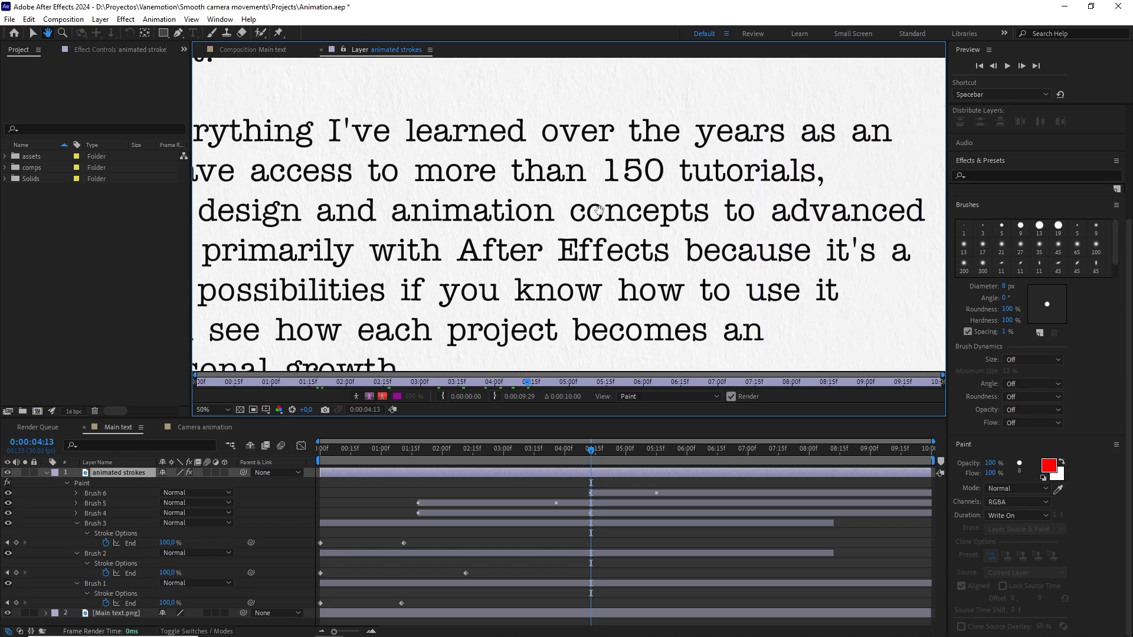
drag(681, 163, 574, 189)
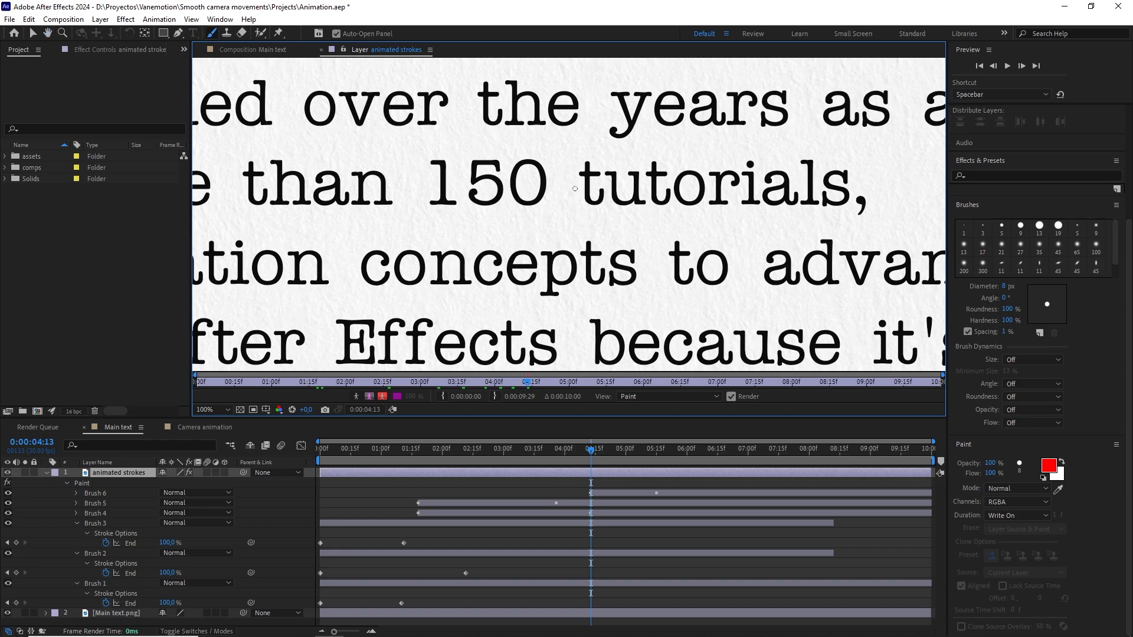
mouse_move(787, 147)
mouse_down()
mouse_move(482, 147)
mouse_move(431, 162)
mouse_move(429, 194)
mouse_move(490, 216)
mouse_move(611, 225)
mouse_move(833, 225)
mouse_move(874, 200)
mouse_move(804, 159)
mouse_move(743, 149)
mouse_up()
scroll(677, 246, down, 1)
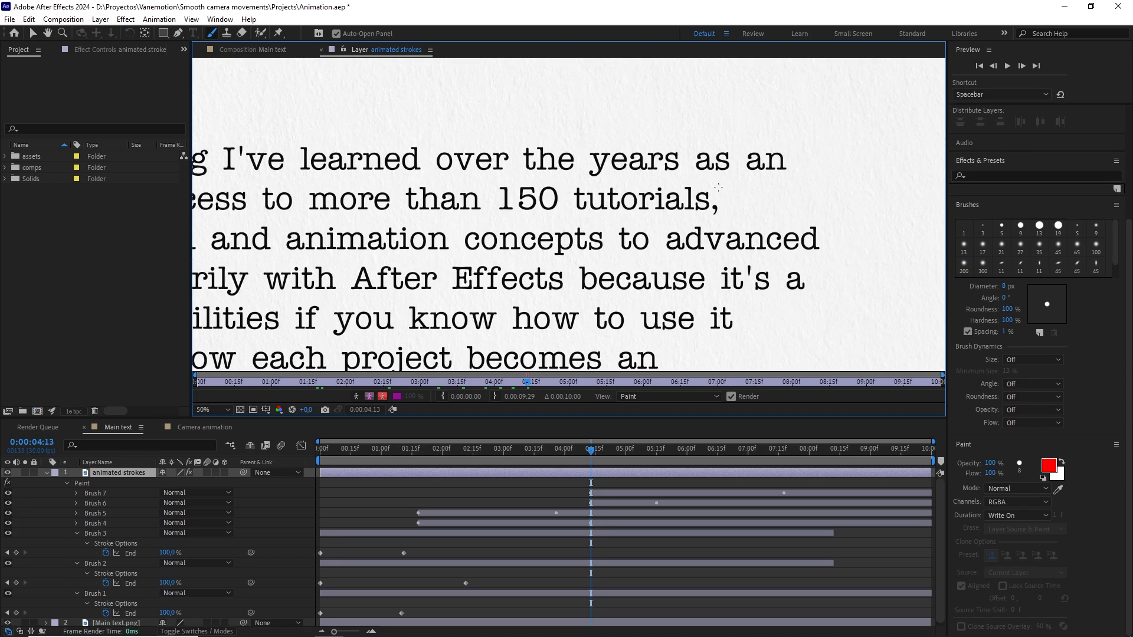
- At 0:00:07:24, underline the words "After Effects" with a brush stroke
drag(677, 246, 770, 137)
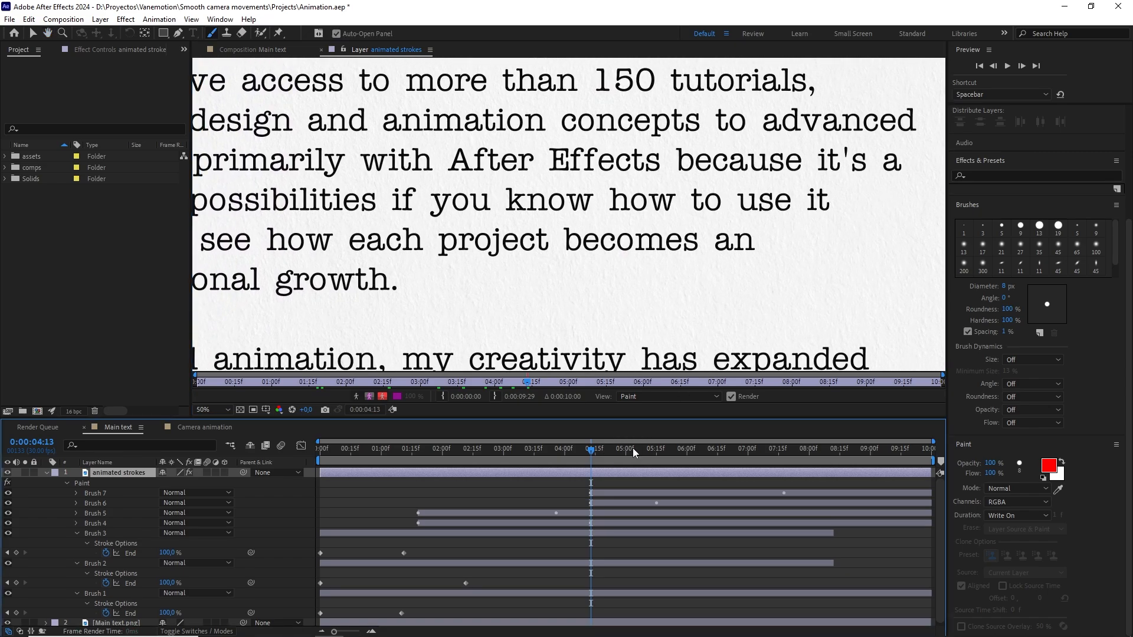
mouse_move(694, 450)
mouse_down()
mouse_move(661, 451)
mouse_move(796, 452)
mouse_up()
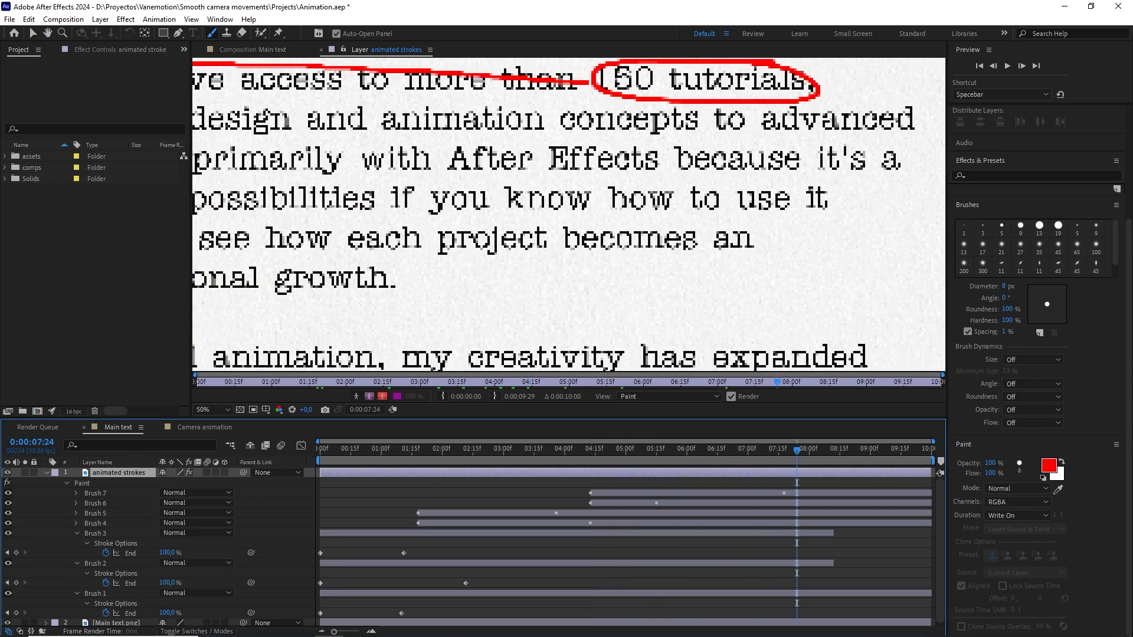
scroll(678, 255, down, 2)
drag(573, 258, 696, 264)
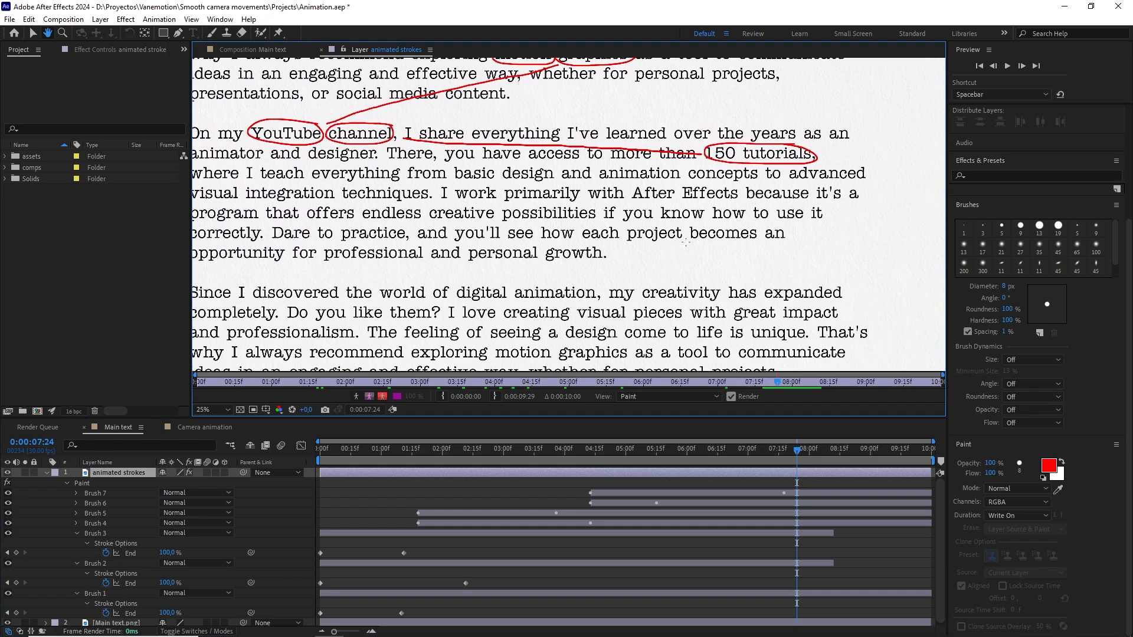
scroll(803, 200, up, 2)
drag(803, 200, 550, 244)
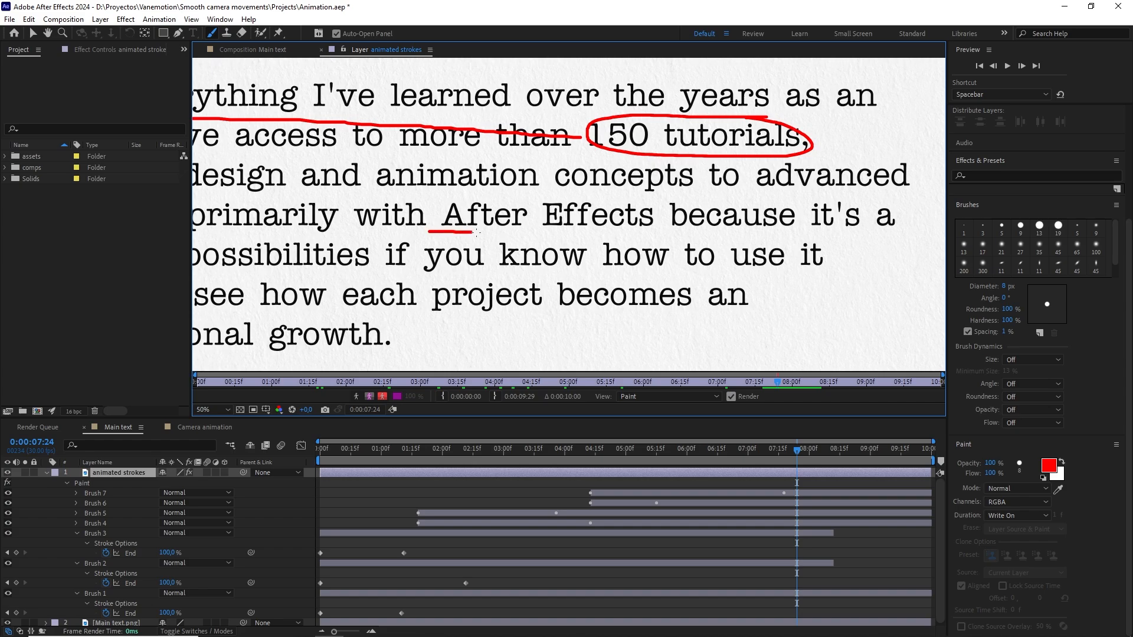
drag(477, 232, 653, 235)
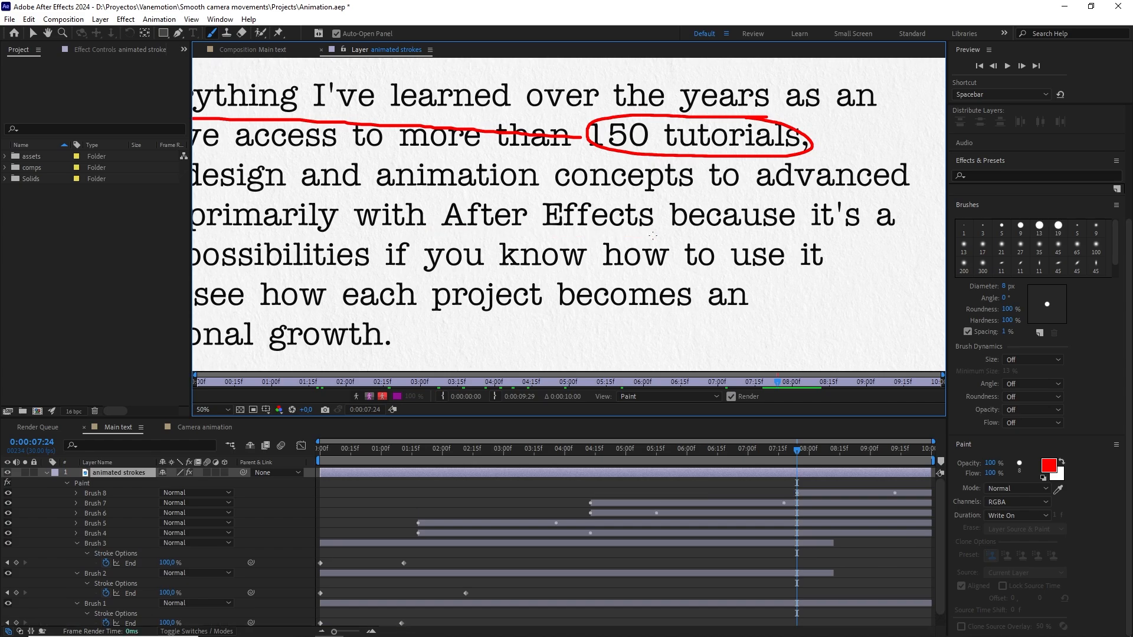
- Shift the Brush 8 bar earlier so the underline finishes near 0:00:07:24, and scrub through the strokes to check their timing
mouse_move(868, 493)
mouse_down()
mouse_move(770, 495)
mouse_move(884, 495)
mouse_up()
mouse_move(770, 455)
mouse_down()
mouse_move(317, 447)
mouse_move(636, 450)
mouse_up()
click(225, 409)
click(214, 416)
scroll(660, 270, up, 3)
mouse_move(636, 447)
mouse_down()
mouse_move(392, 447)
mouse_move(802, 443)
mouse_up()
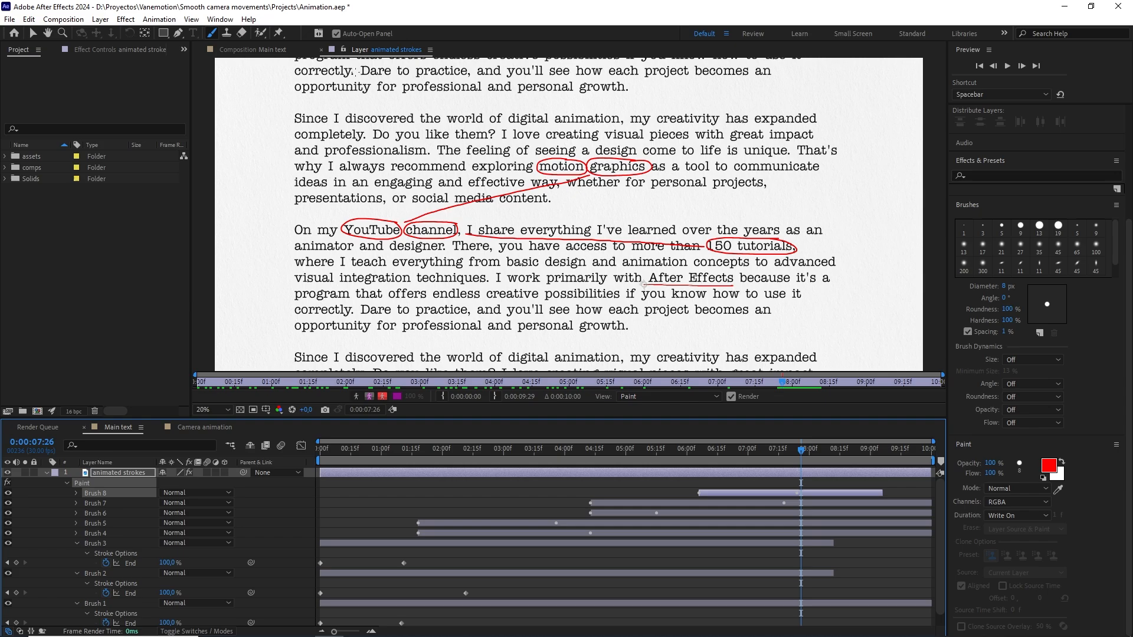
- In the Main text composition, enable Paint on Transparent in the animated strokes layer's Paint effect
click(265, 51)
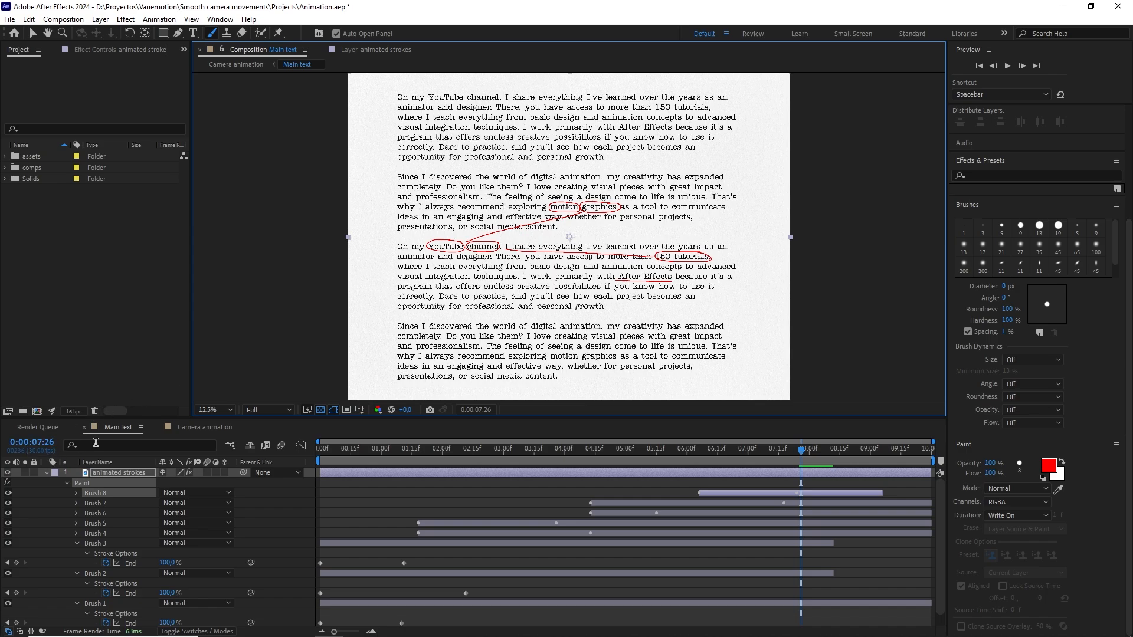
click(115, 473)
click(107, 52)
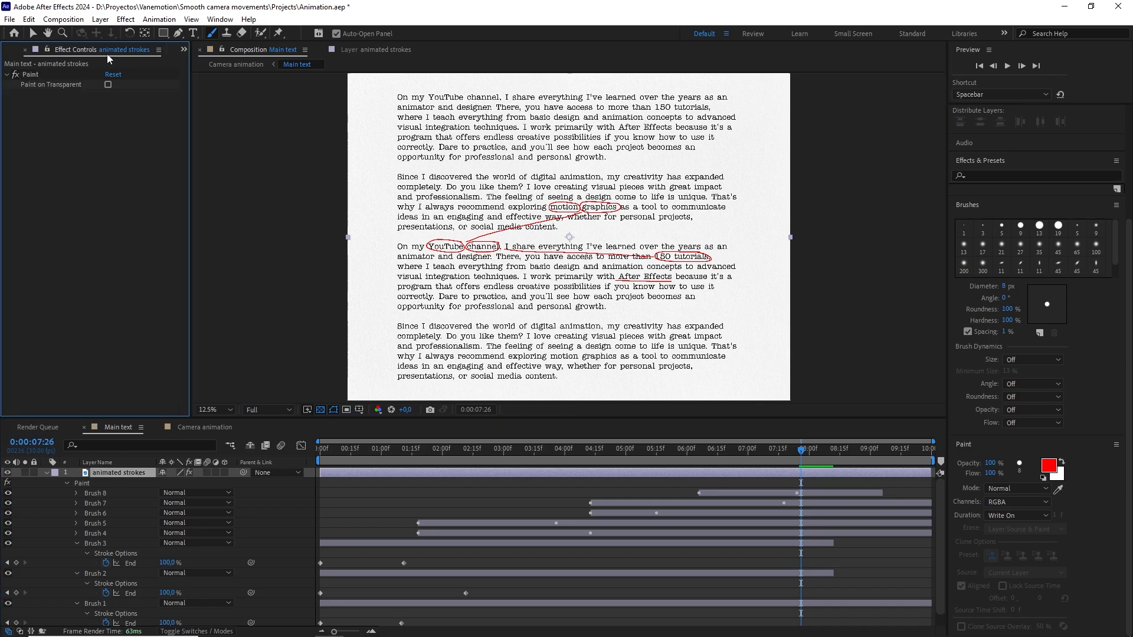
click(110, 85)
- Collapse the animated strokes layer, then hide and re-show Main text.png to inspect the strokes on transparency
click(46, 473)
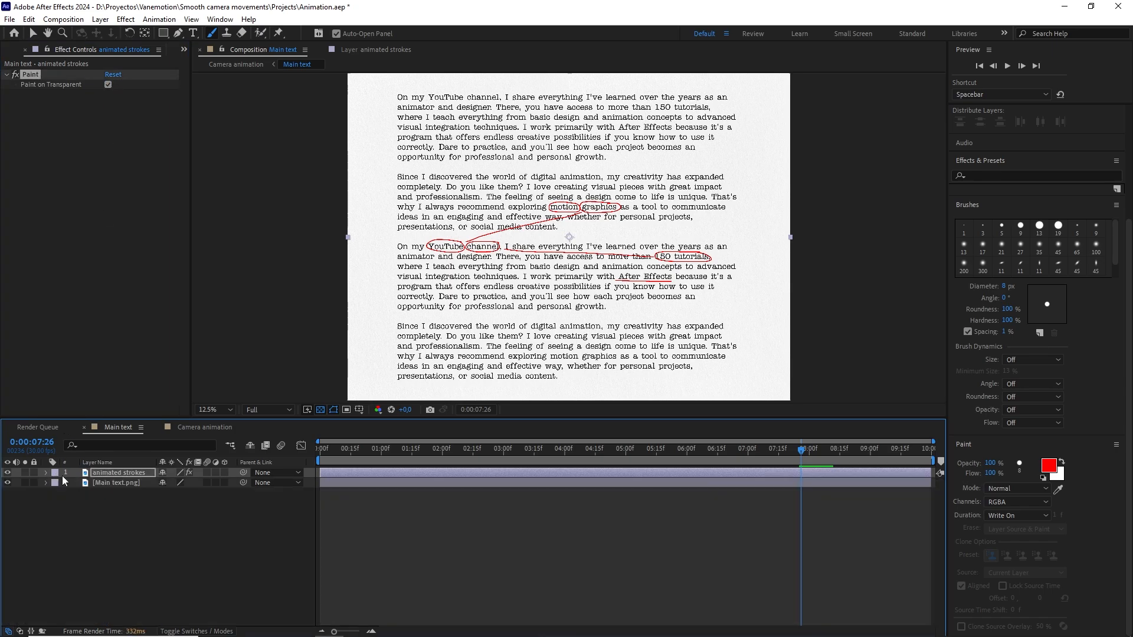
click(7, 483)
scroll(587, 192, up, 4)
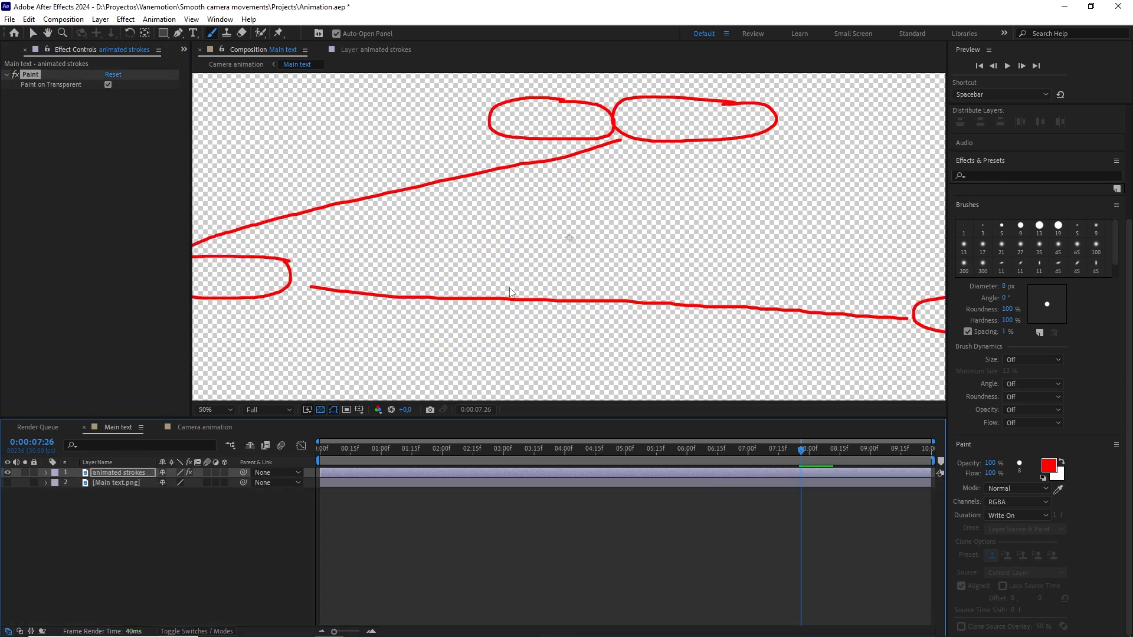
scroll(588, 192, down, 2)
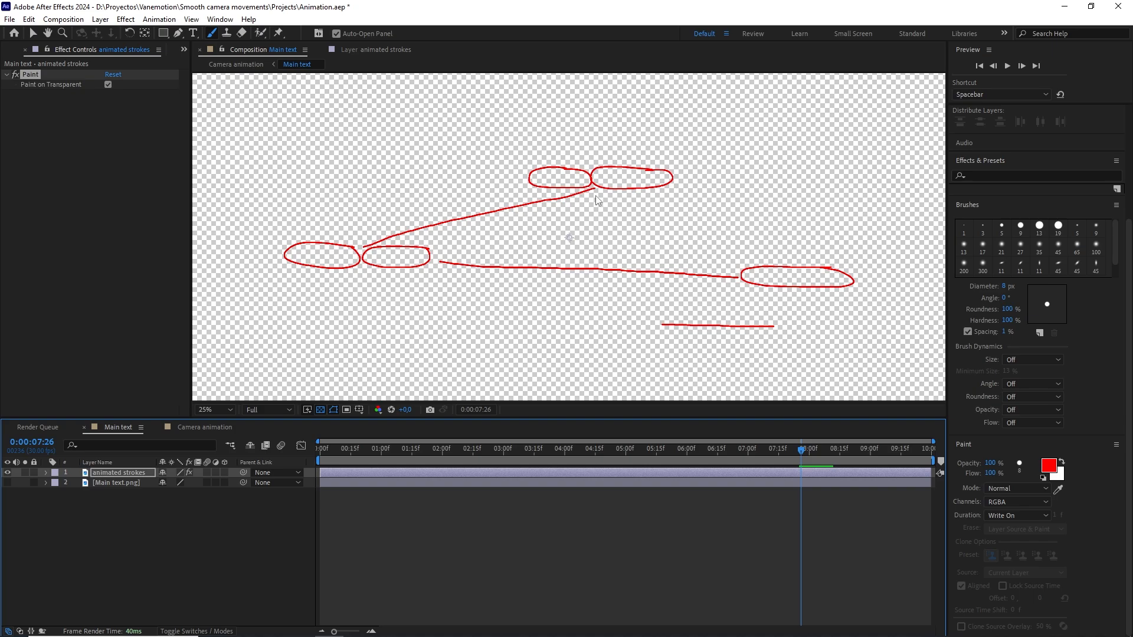
click(8, 483)
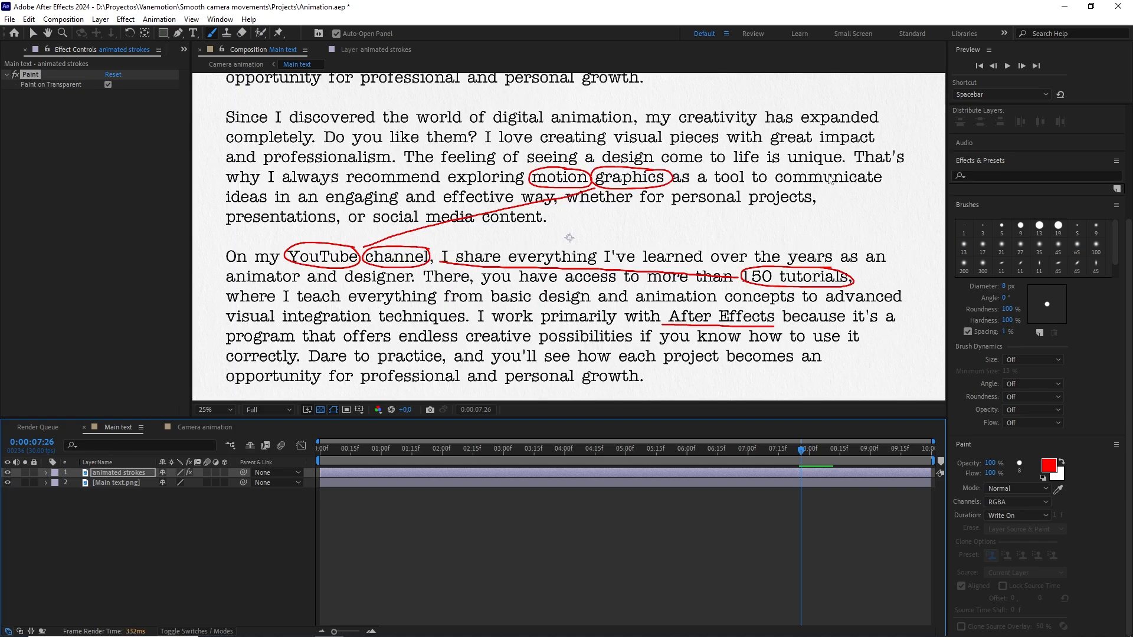
- Toggle solo for the animated strokes layer on and back off, and review the full page with its strokes
scroll(498, 261, down, 1)
mouse_move(515, 275)
mouse_down()
mouse_move(529, 260)
mouse_move(519, 276)
mouse_up()
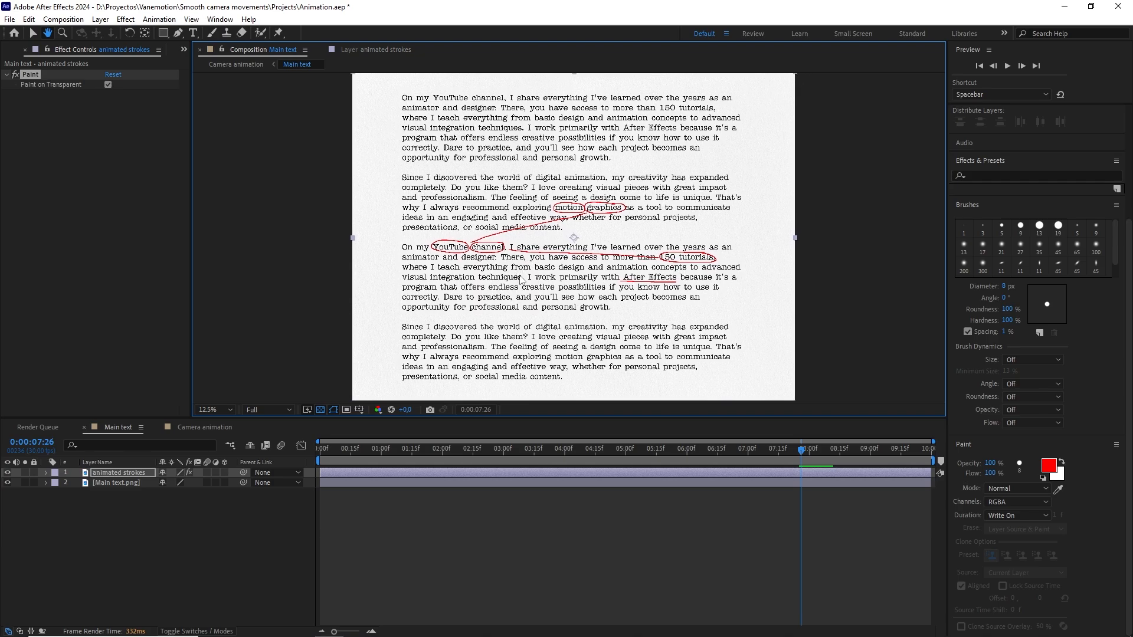
click(26, 473)
click(27, 473)
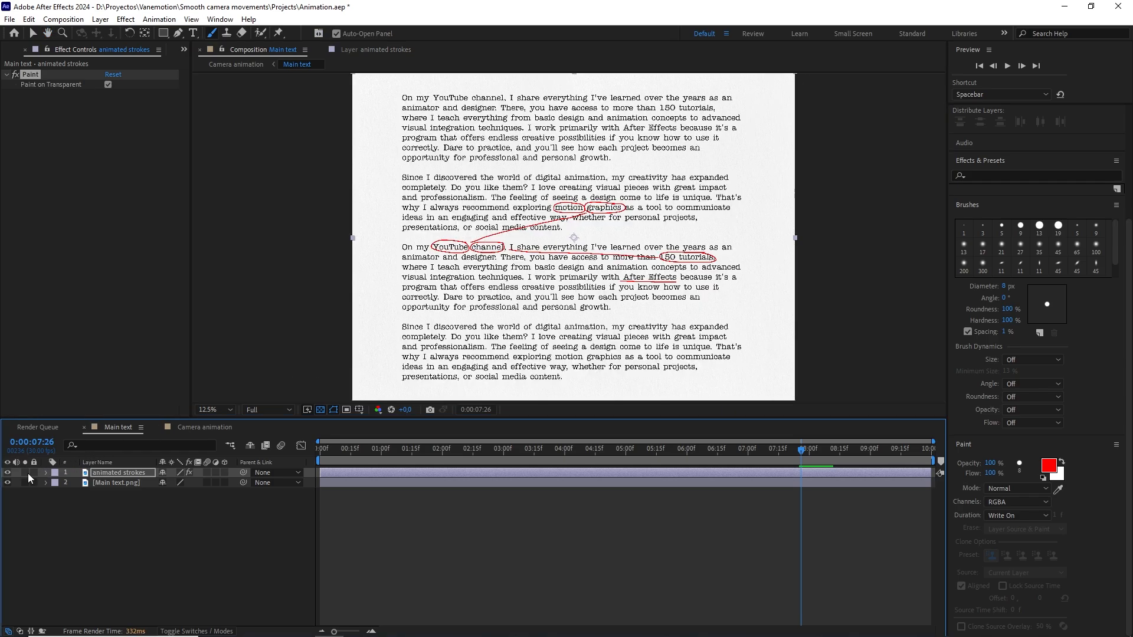
scroll(434, 281, down, 1)
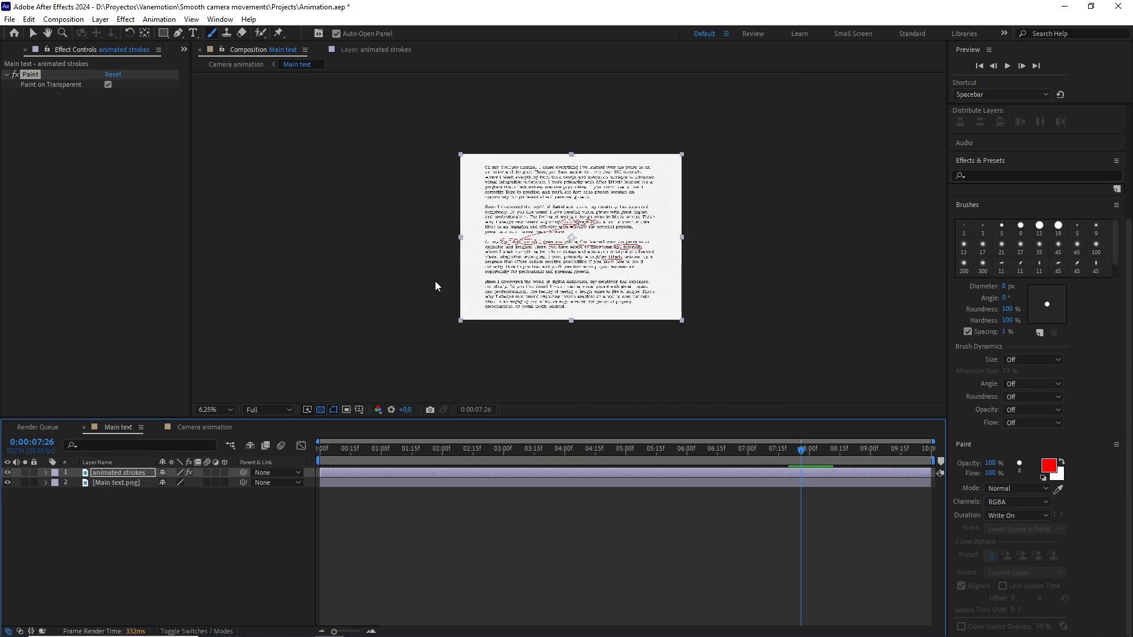
scroll(435, 283, up, 2)
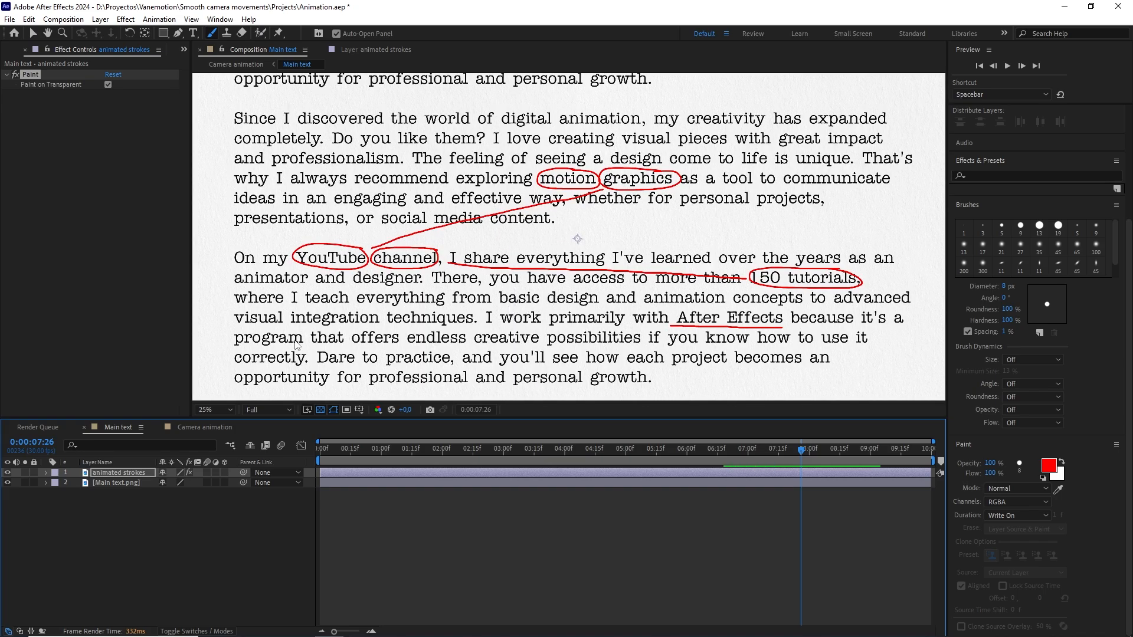
- Open the Camera animation composition and scrub to 0:00:01:16 to compare the strokes with the camera move
click(221, 428)
drag(479, 447, 416, 455)
scroll(524, 276, down, 2)
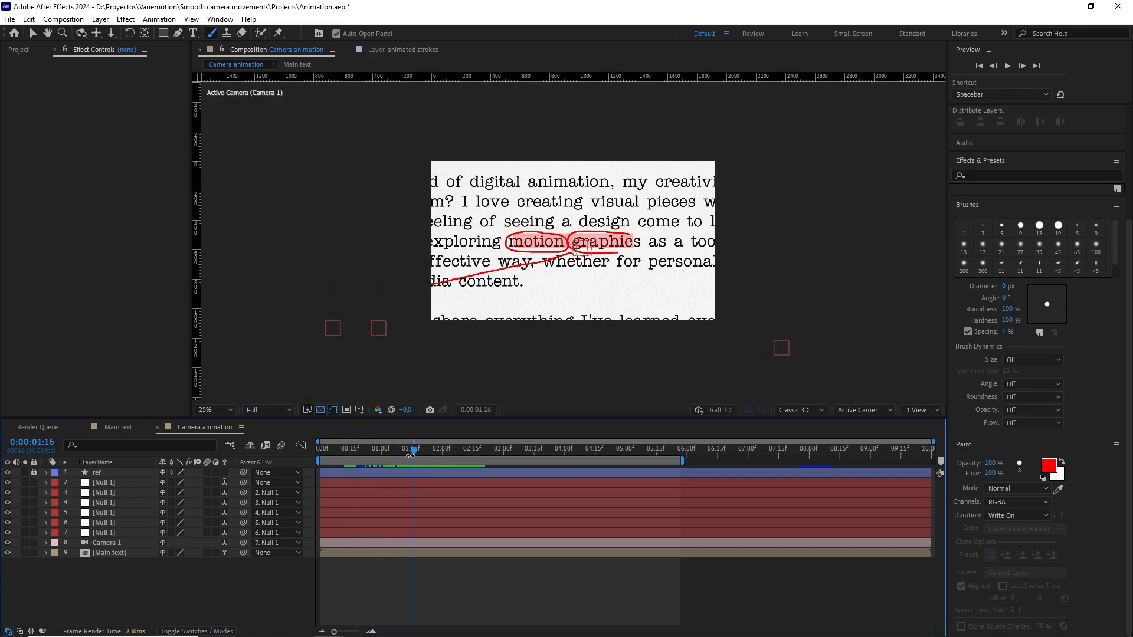
- Copy all six Null 1 layers from Camera animation and paste them above the layers in the Main text composition
click(104, 483)
shift+click(103, 533)
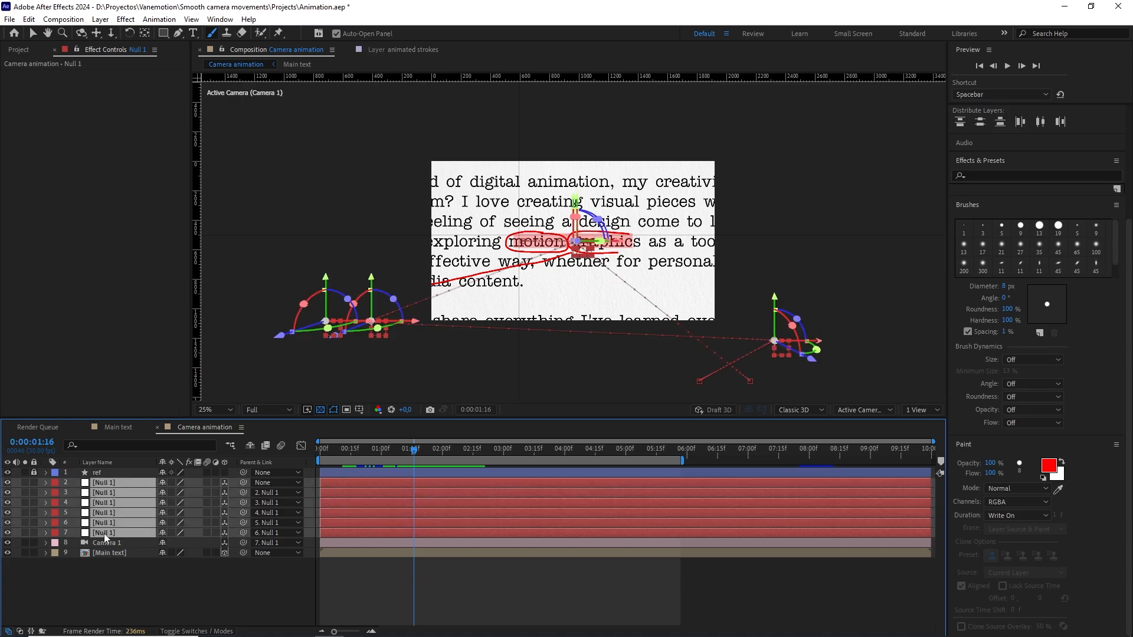
key(ctrl+c)
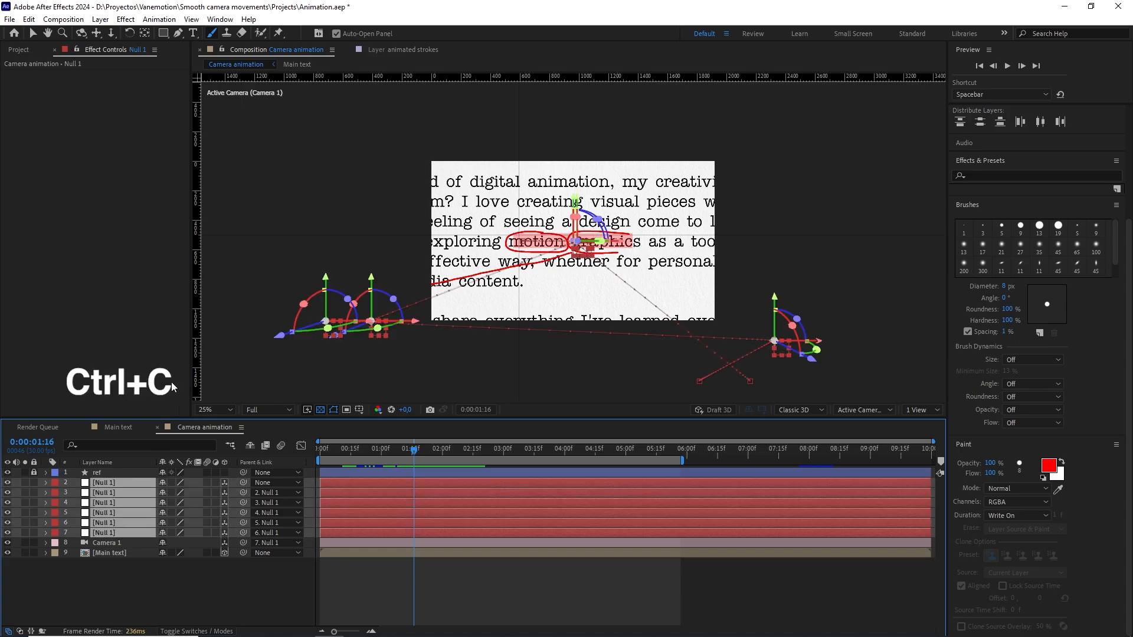
click(123, 429)
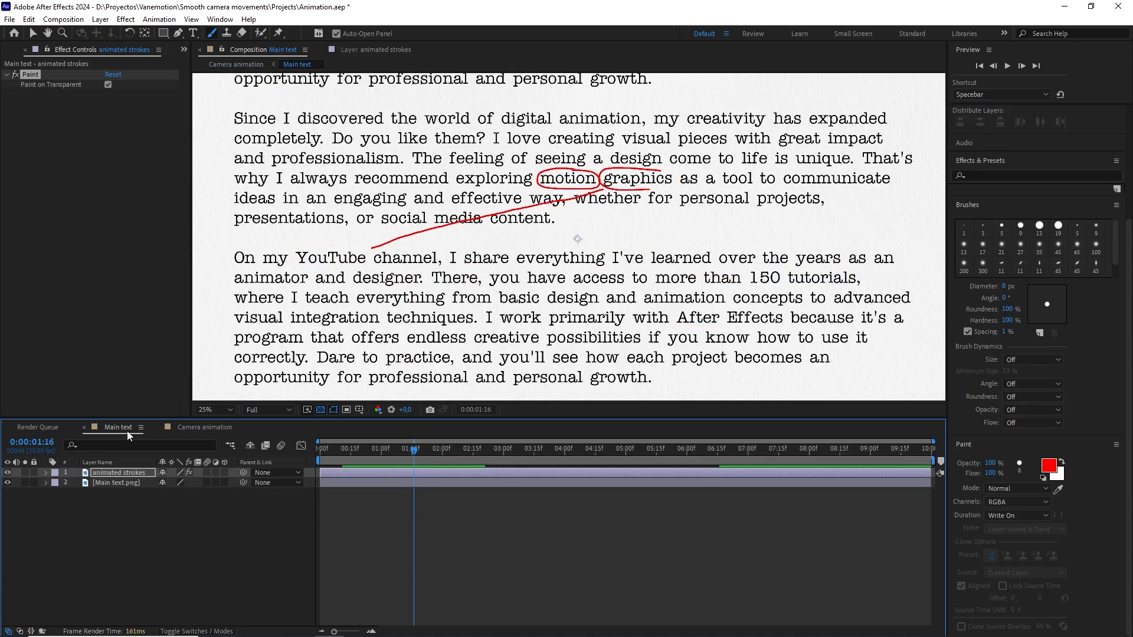
click(167, 521)
key(ctrl+v)
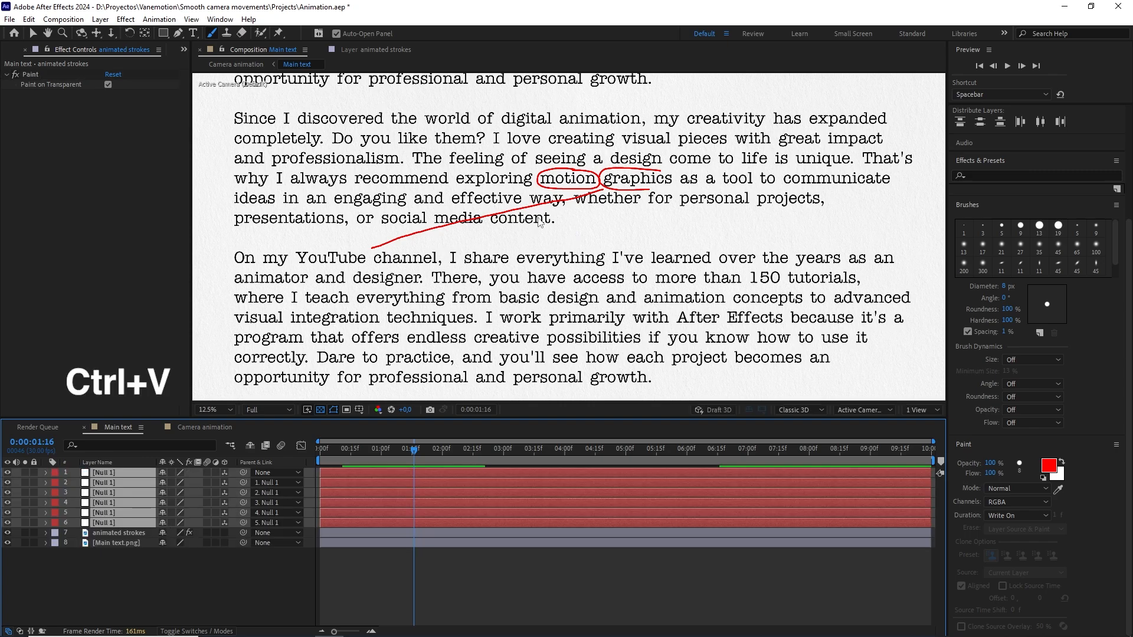
scroll(544, 242, down, 2)
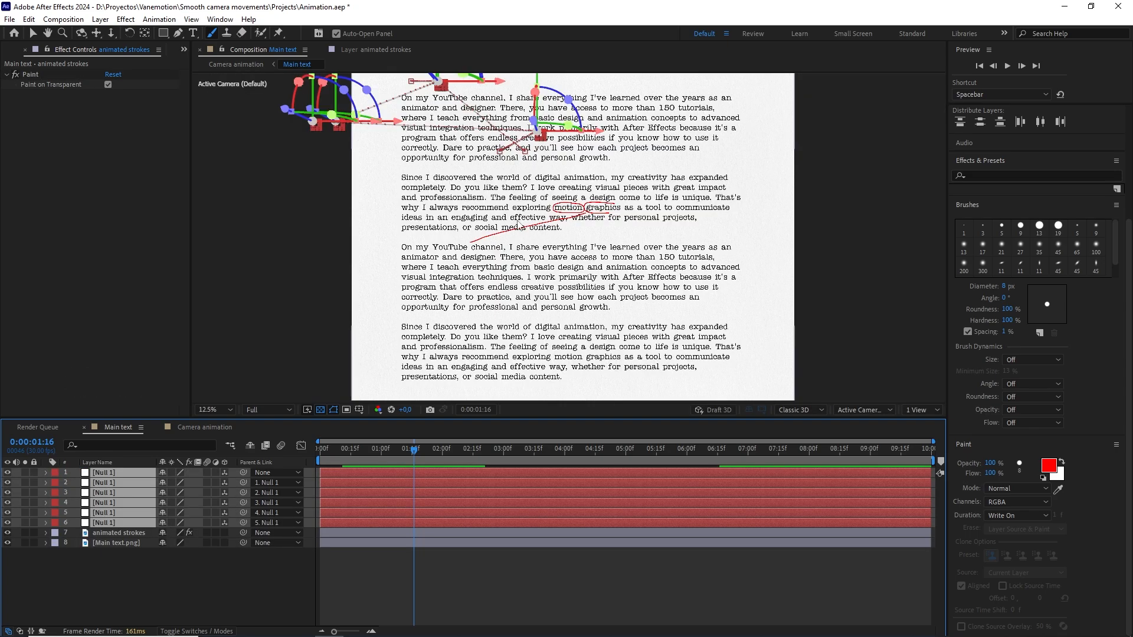
- Reveal the keyframes of the pasted nulls and the animated strokes layer, enlarging the timeline to show them together
key(u)
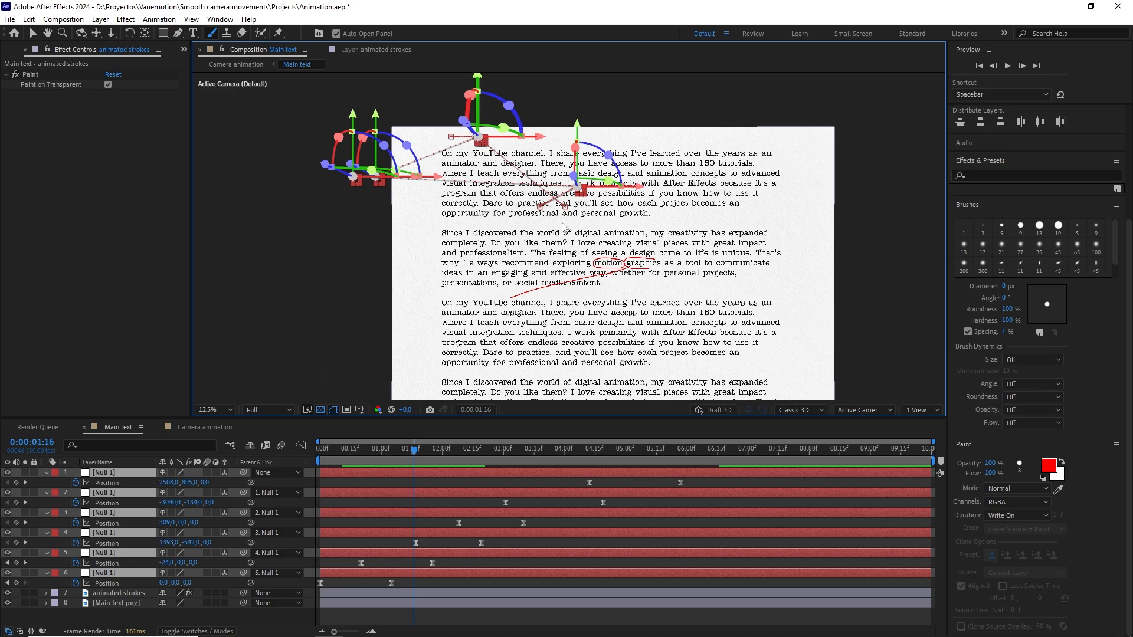
drag(600, 418, 601, 309)
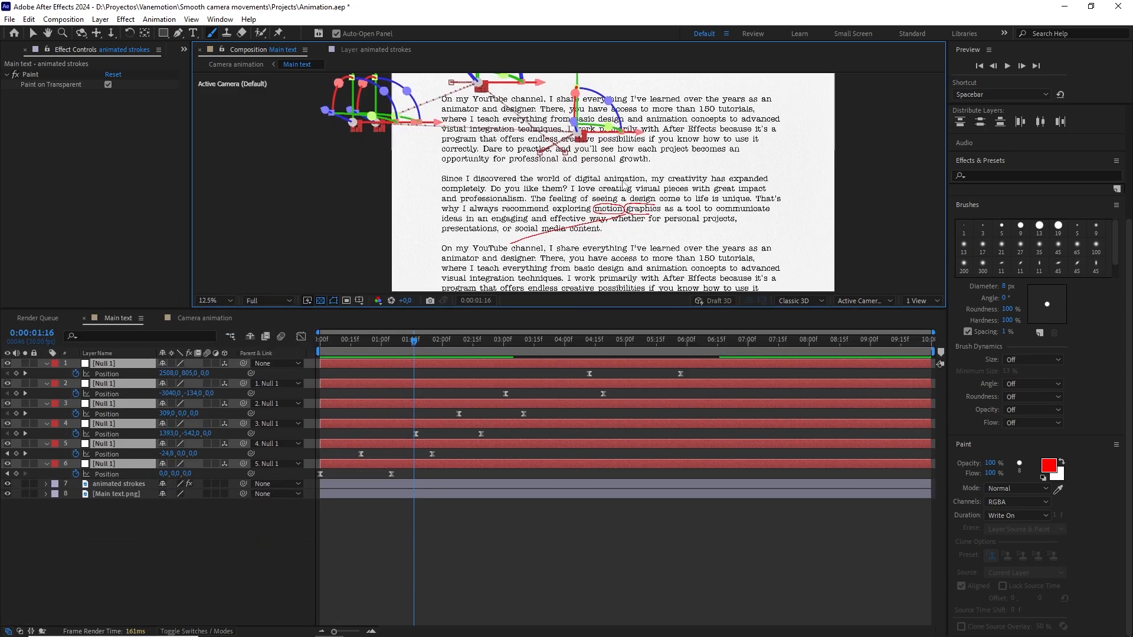
click(346, 484)
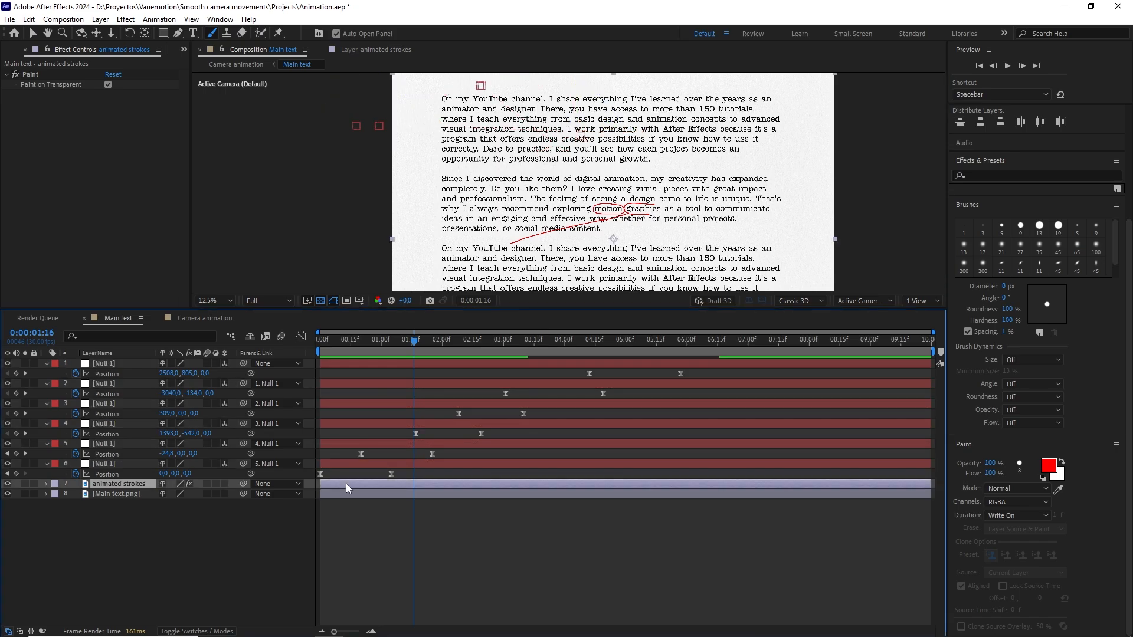
key(u)
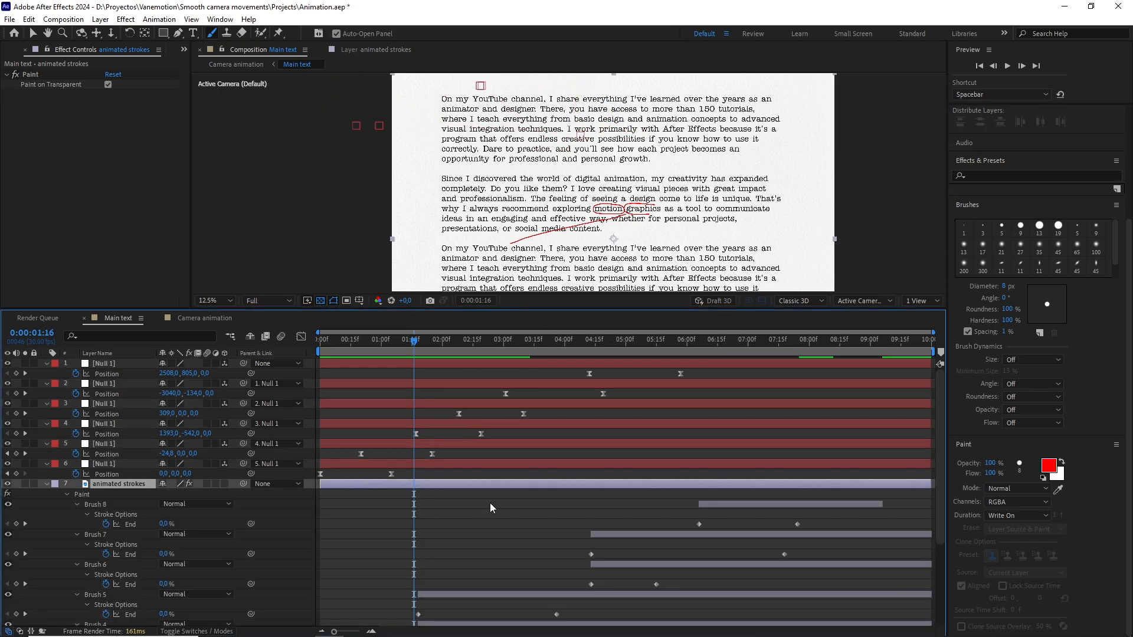
scroll(733, 510, down, 1)
scroll(693, 277, up, 2)
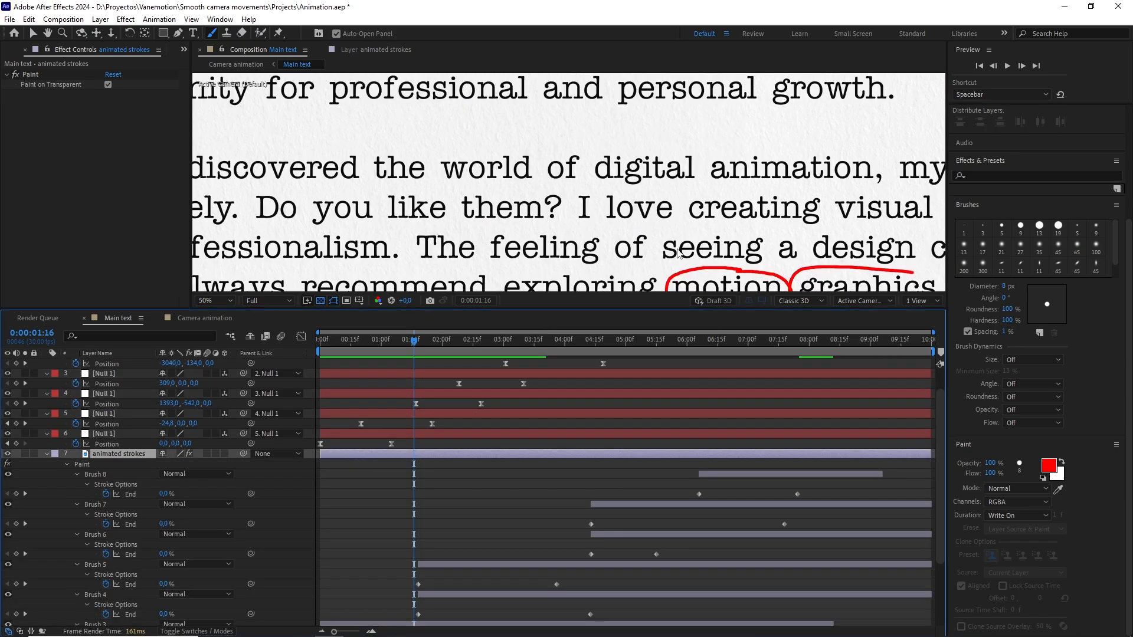
- Frame the words "motion graphics" and check the strokes against the layer 6 null's Position keyframes from 0:00:00:00 to 0:00:01:05
key(h)
drag(733, 240, 505, 114)
scroll(410, 460, down, 1)
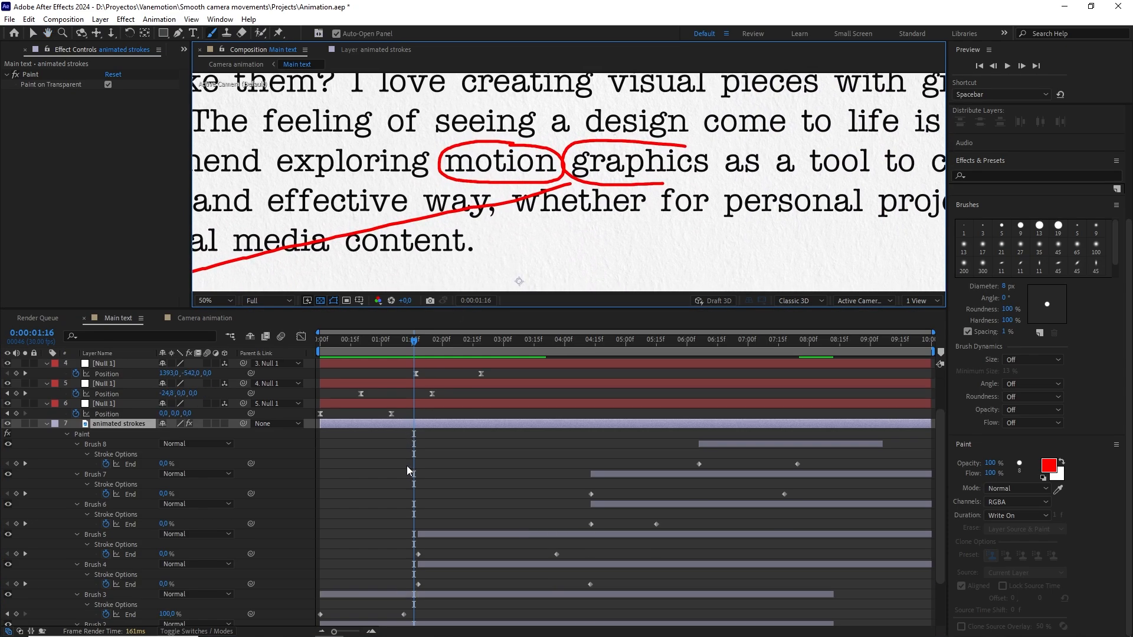
scroll(398, 433, up, 1)
drag(396, 342, 307, 362)
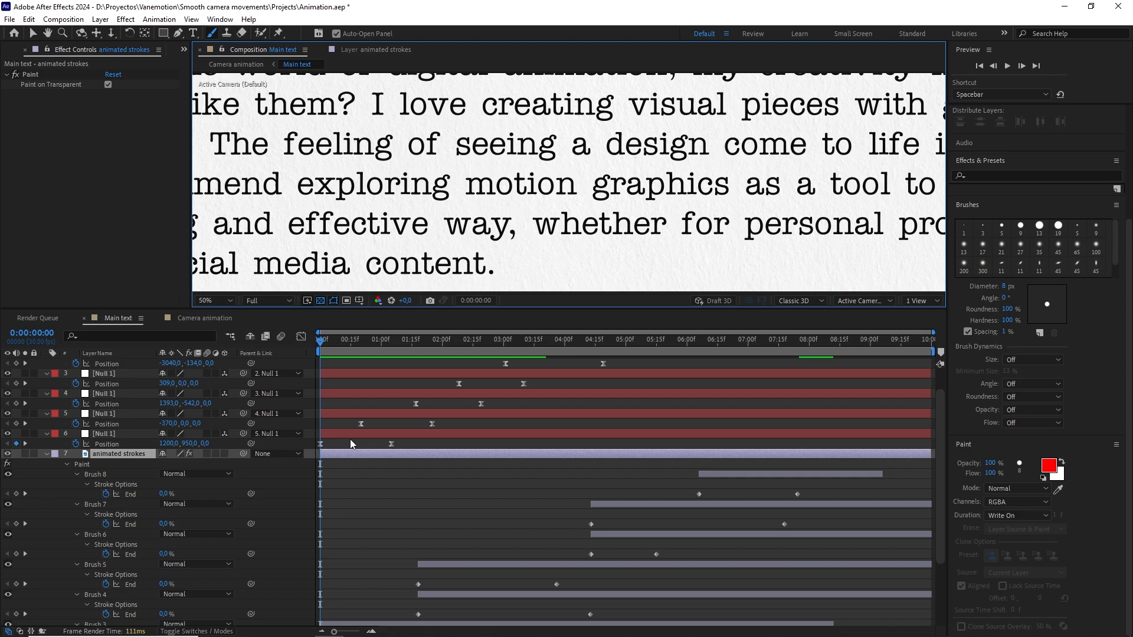
click(321, 443)
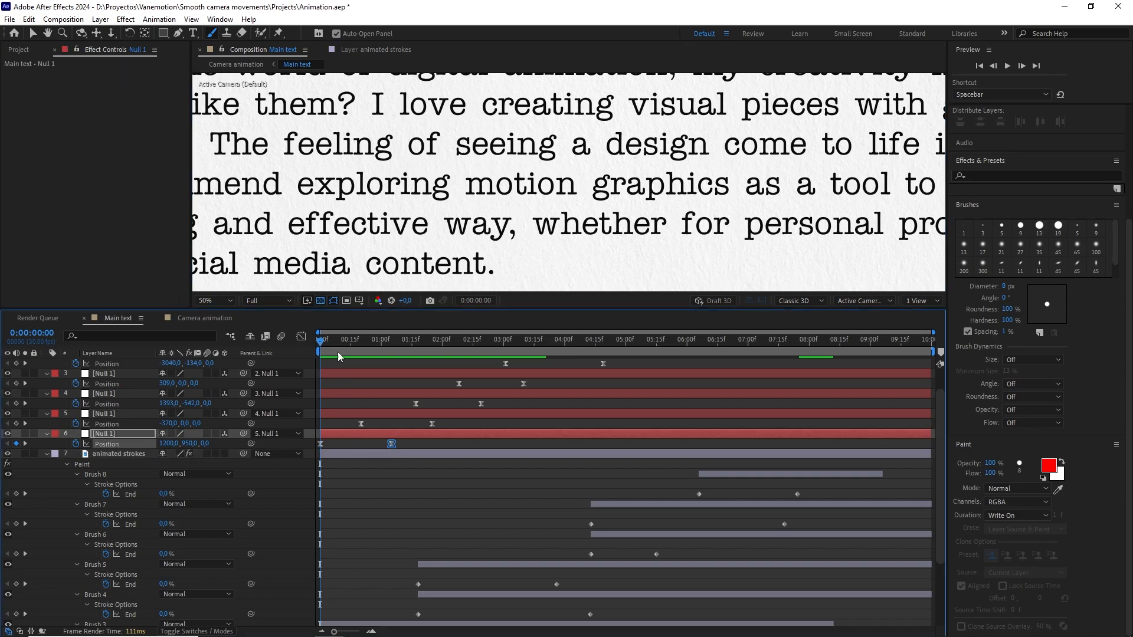
key(space)
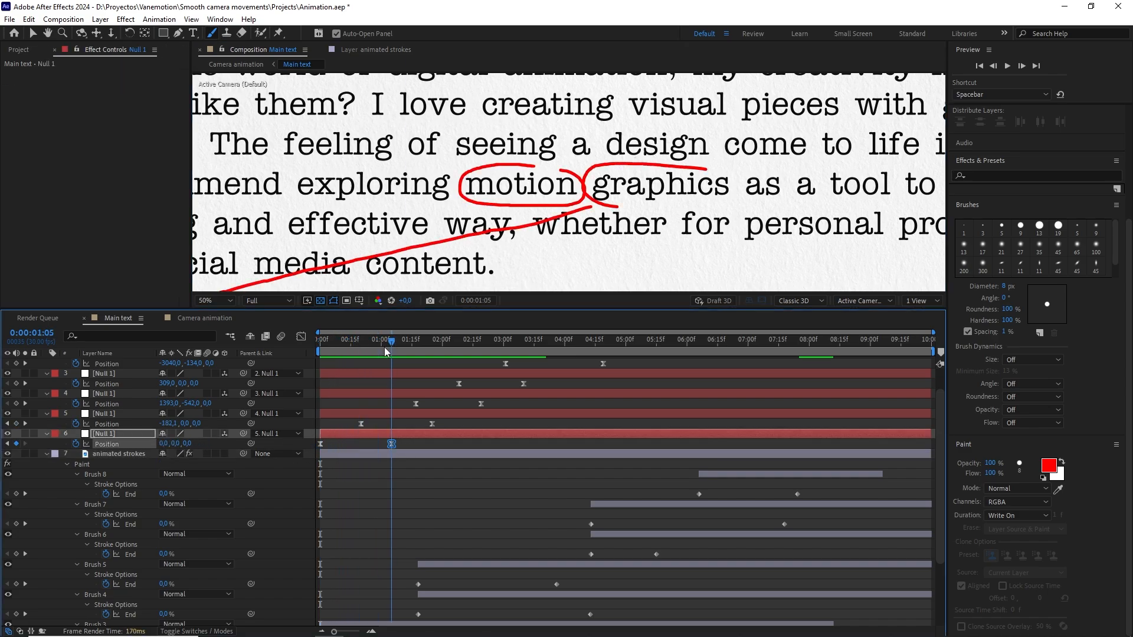
- Shift the Brush 2 and Brush 3 bars together so both strokes start just after 0:00:02:00
scroll(348, 535, down, 3)
click(348, 533)
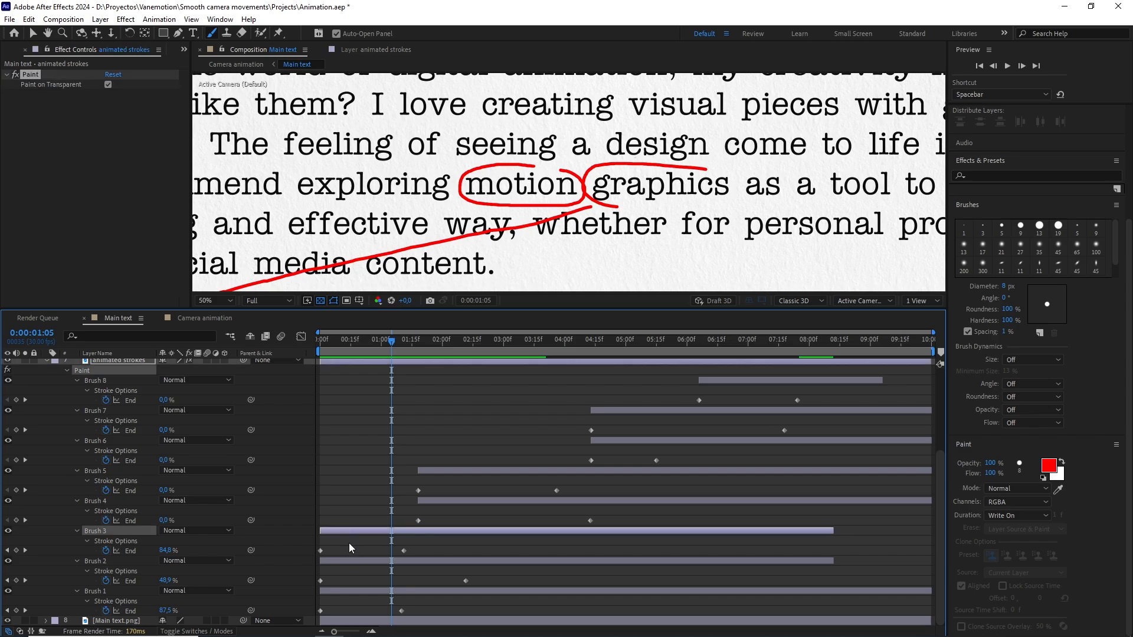
shift+click(342, 562)
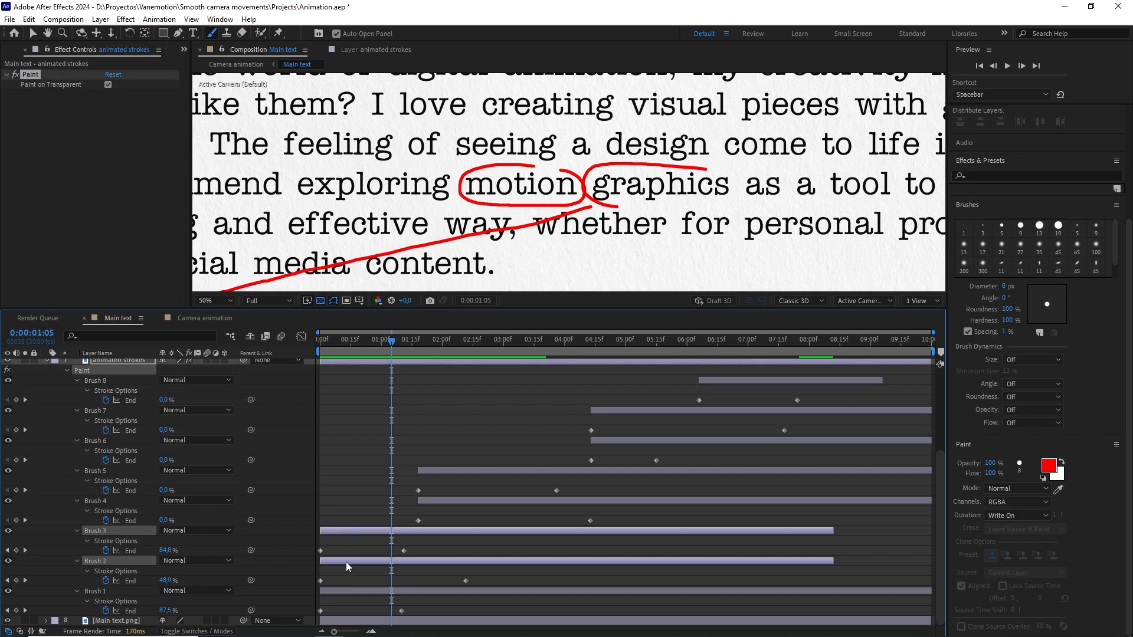
drag(346, 562, 470, 564)
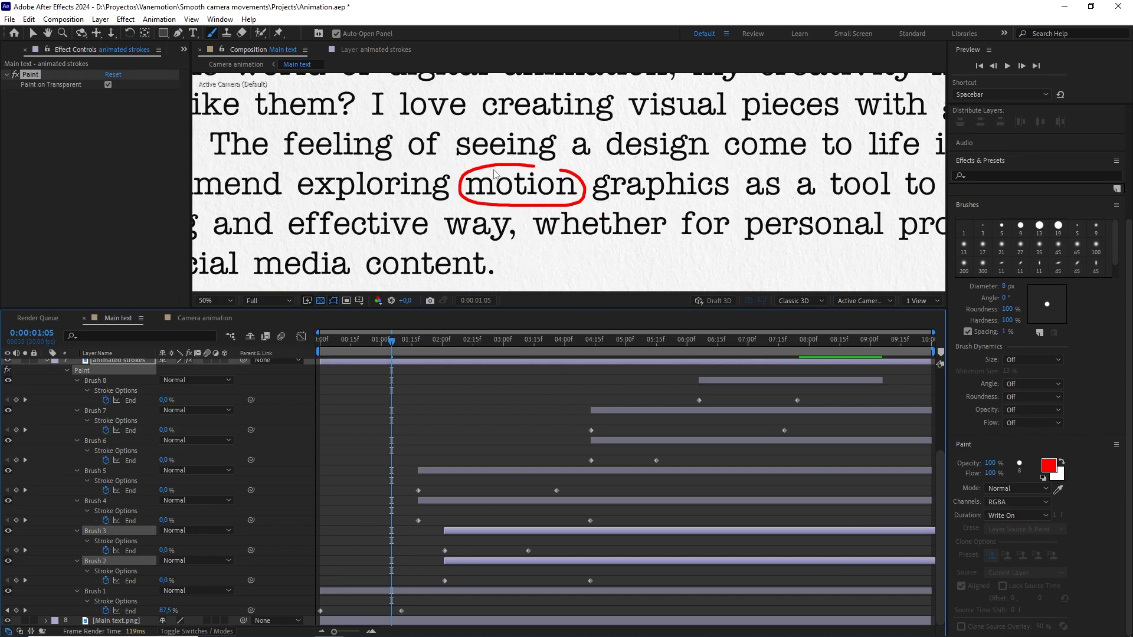
- At 0:00:01:16, remove Brush 1's End keyframes so the circle around "motion" stays fully drawn
drag(392, 347, 414, 347)
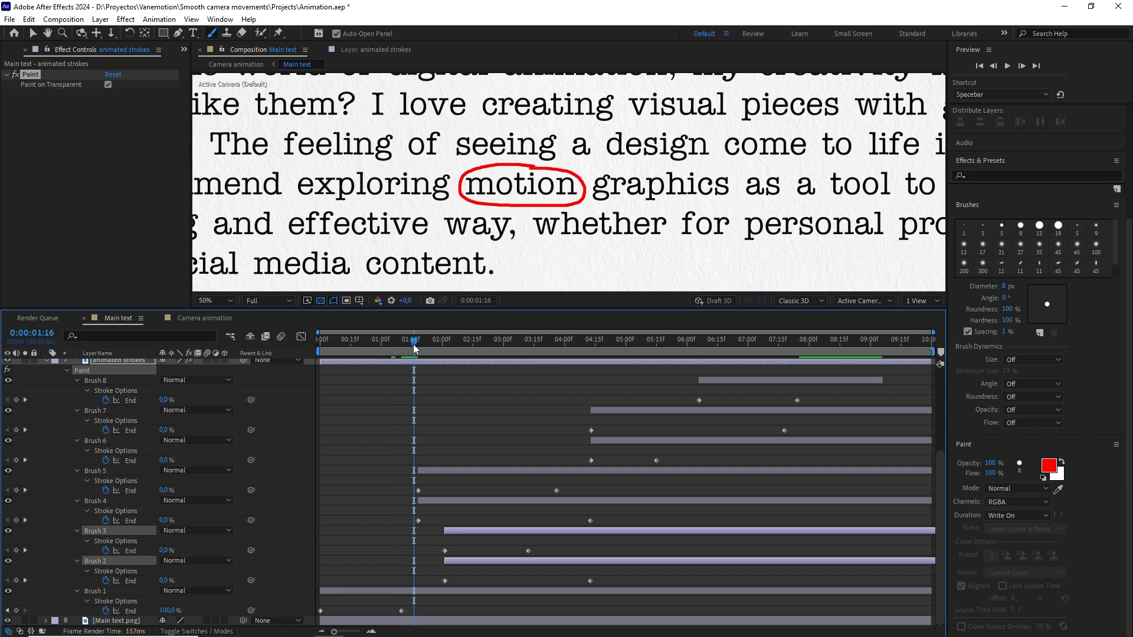
click(106, 611)
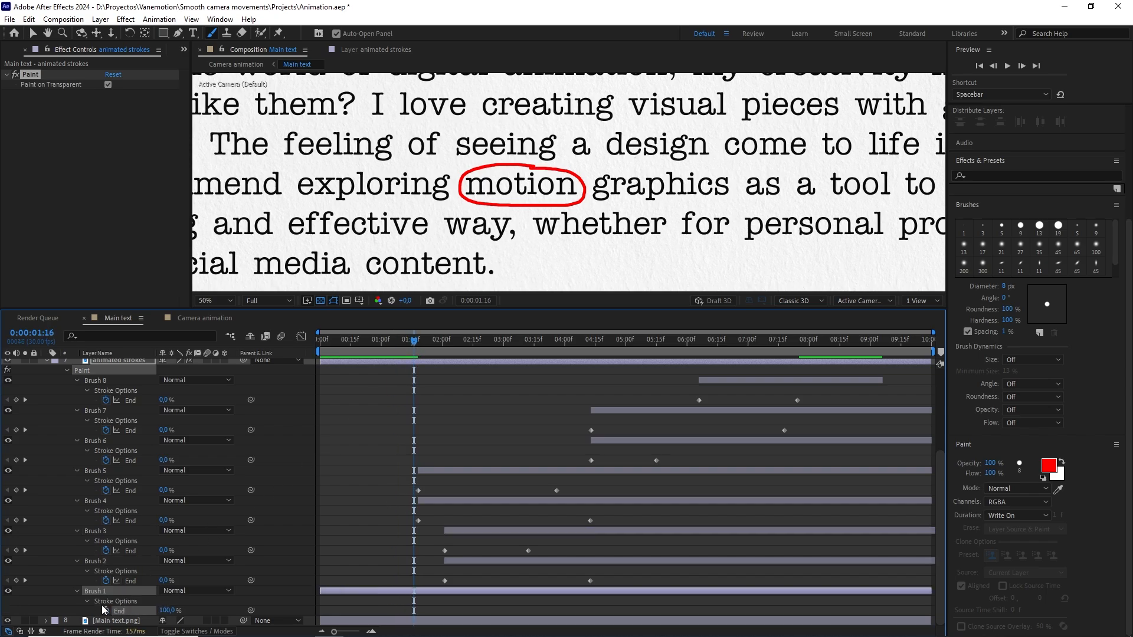
mouse_move(414, 344)
mouse_down()
mouse_move(307, 345)
mouse_move(415, 345)
mouse_up()
- Move the Brush 2 bar to start at 0:00:00:20, matching the first Position keyframe of the layer 5 null
scroll(379, 463, up, 3)
click(361, 420)
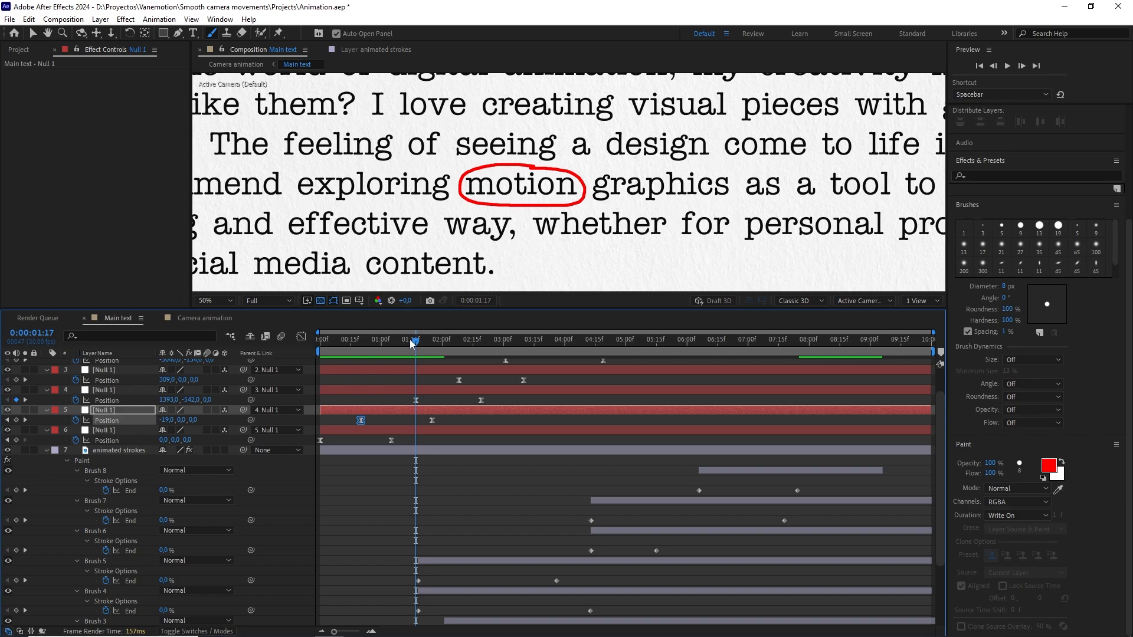
drag(413, 345, 365, 342)
scroll(394, 479, down, 3)
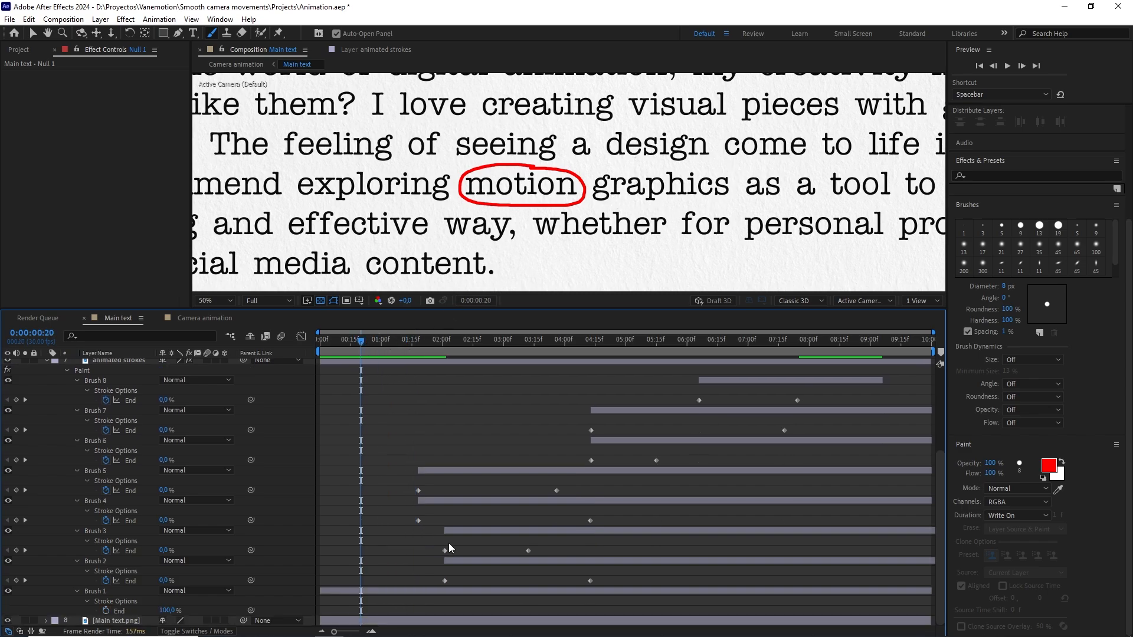
mouse_move(481, 562)
mouse_down()
mouse_move(324, 558)
mouse_move(398, 564)
mouse_up()
scroll(416, 456, up, 4)
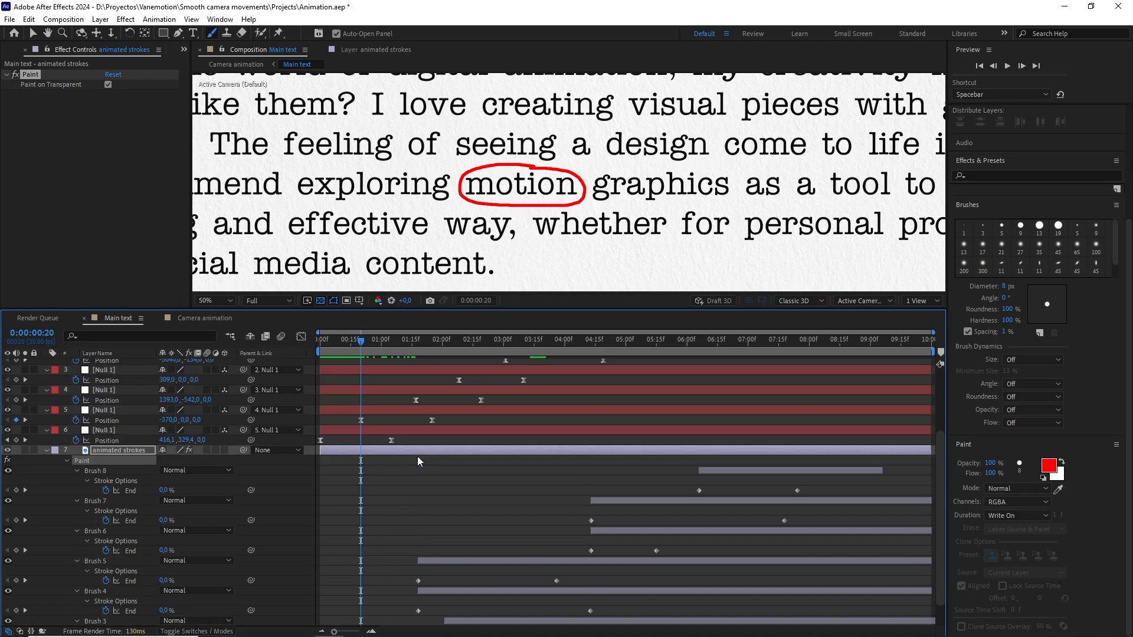
- Move Brush 2's final End keyframe to about 0:00:01:17 so the circle around "graphics" finishes as the next null starts
drag(369, 341, 409, 348)
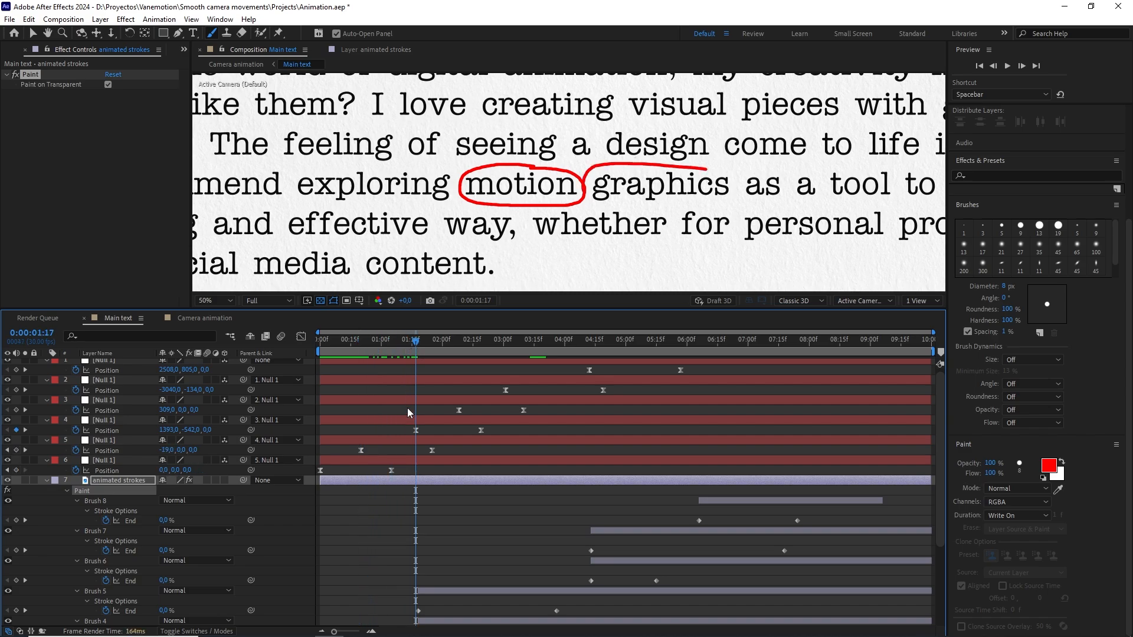
scroll(415, 436, down, 4)
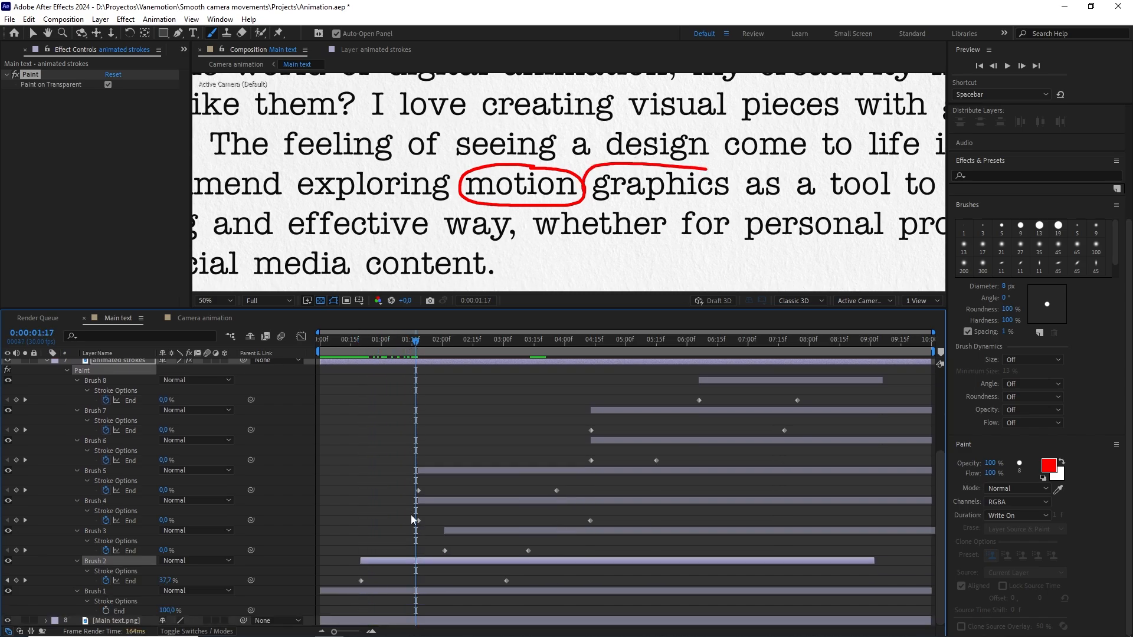
drag(506, 581, 422, 580)
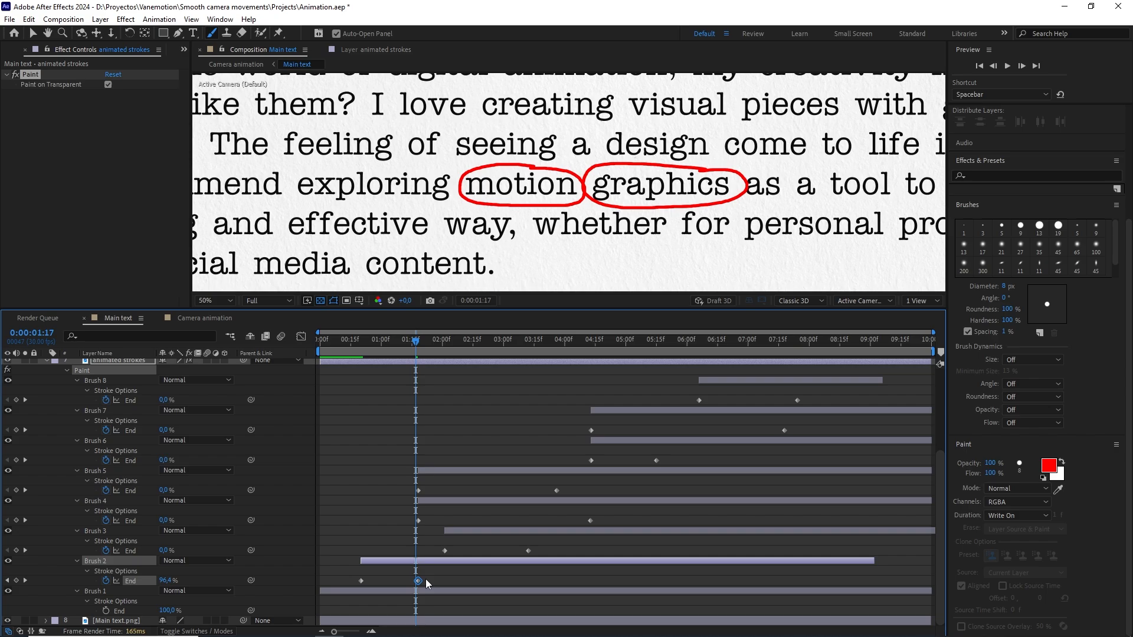
- Apply Easy Ease to all End keyframes of Brush 2 through Brush 8
drag(821, 390, 352, 585)
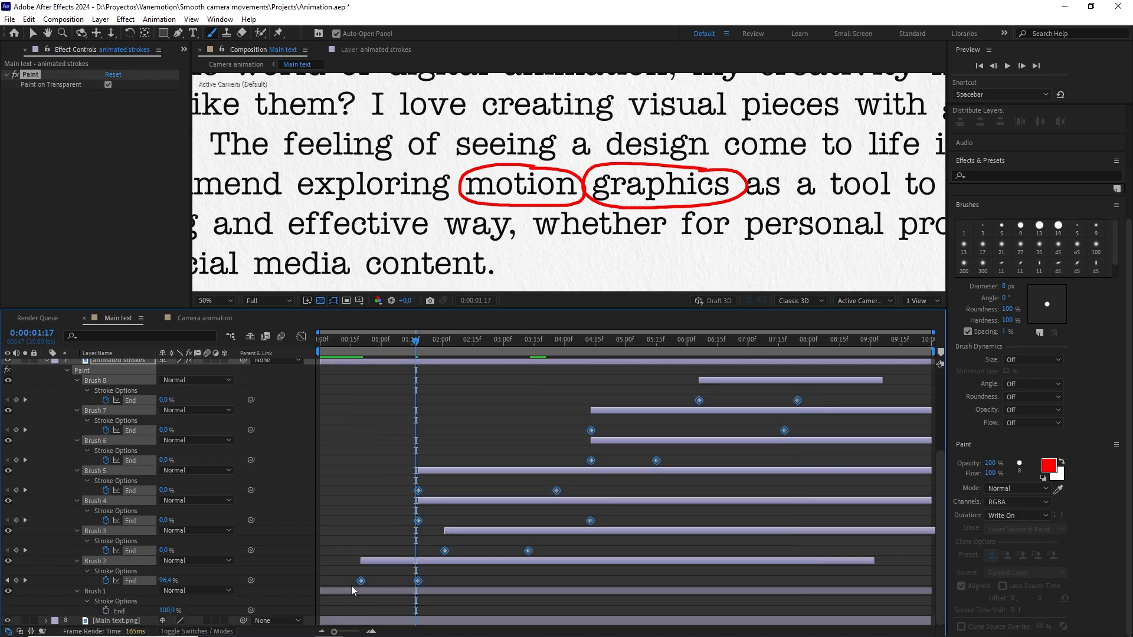
key(F9)
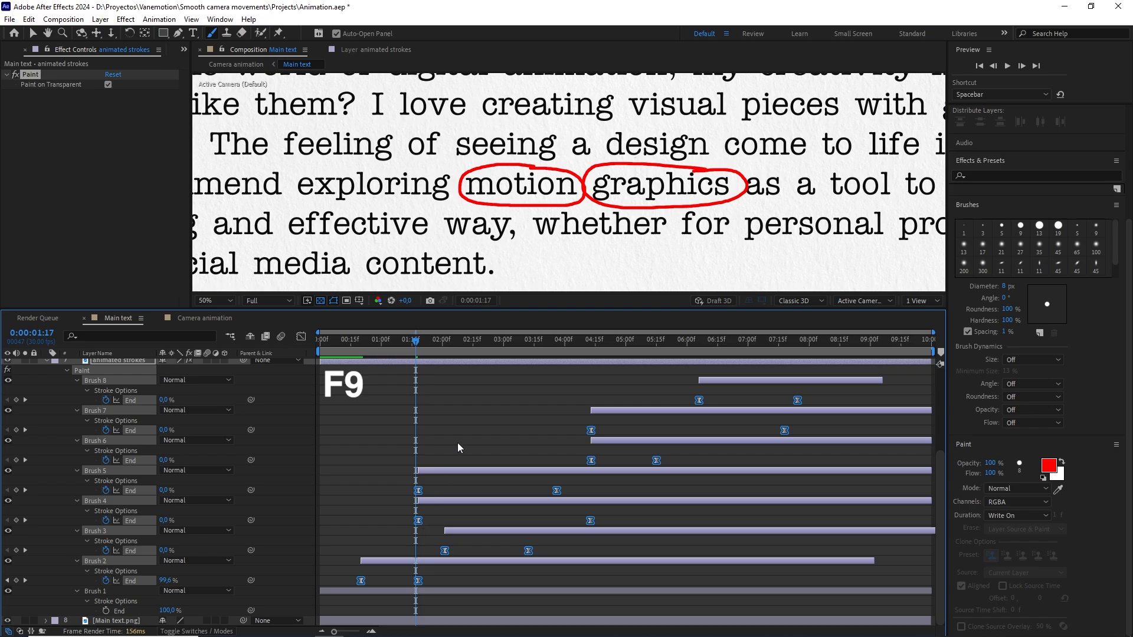
scroll(457, 442, up, 1)
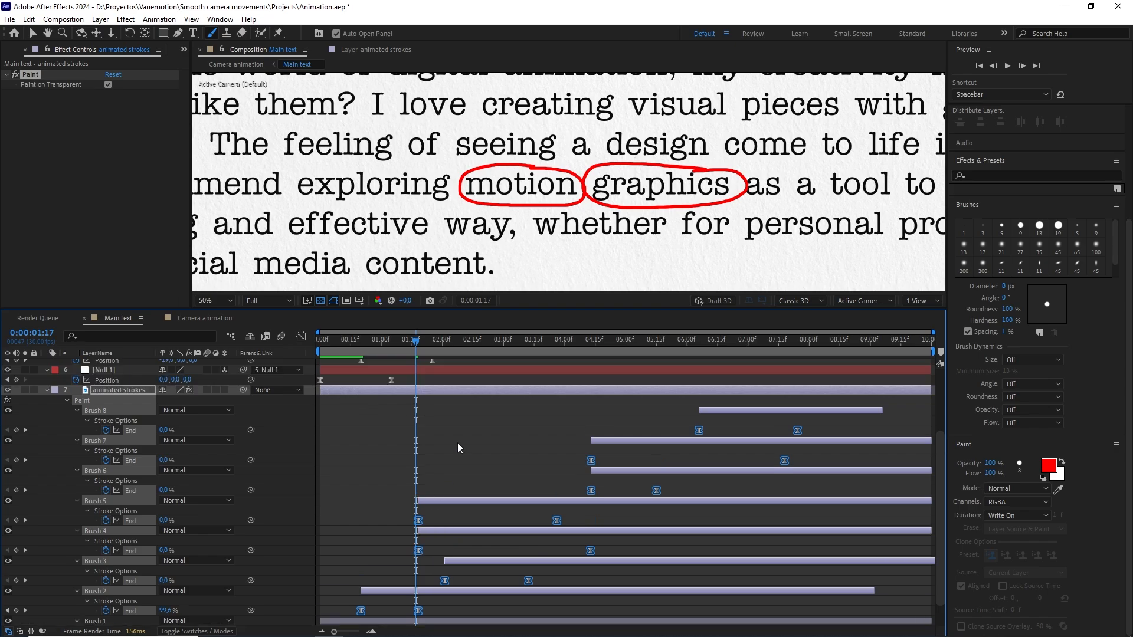
- Return to the Camera animation composition, enlarge its viewer, and preview the retimed strokes from the start
click(214, 317)
drag(417, 341, 326, 341)
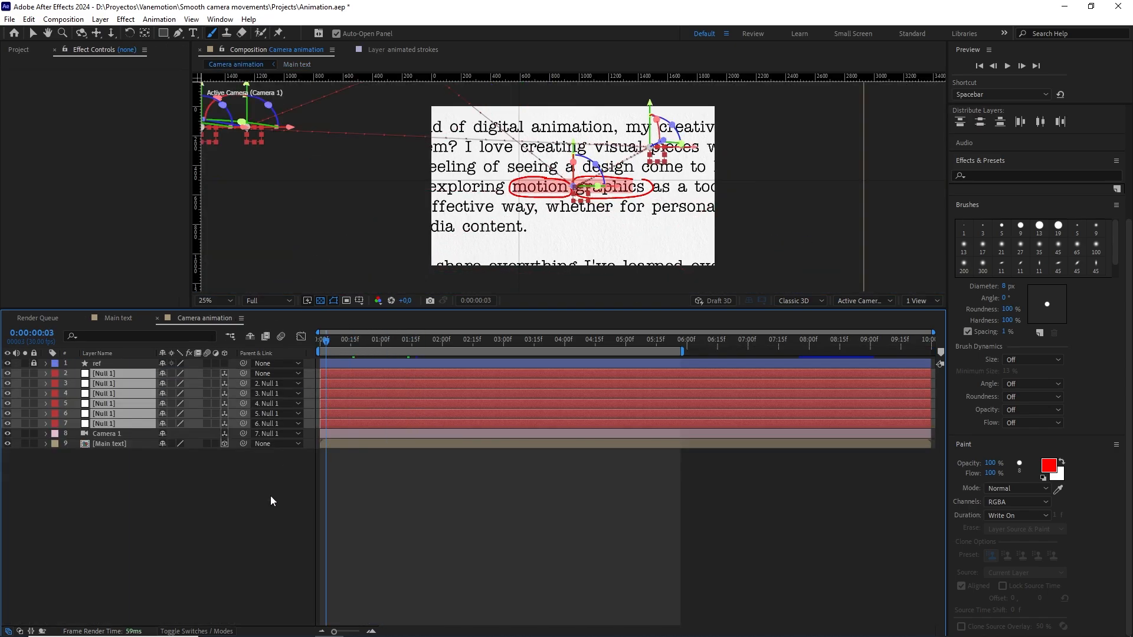
click(270, 495)
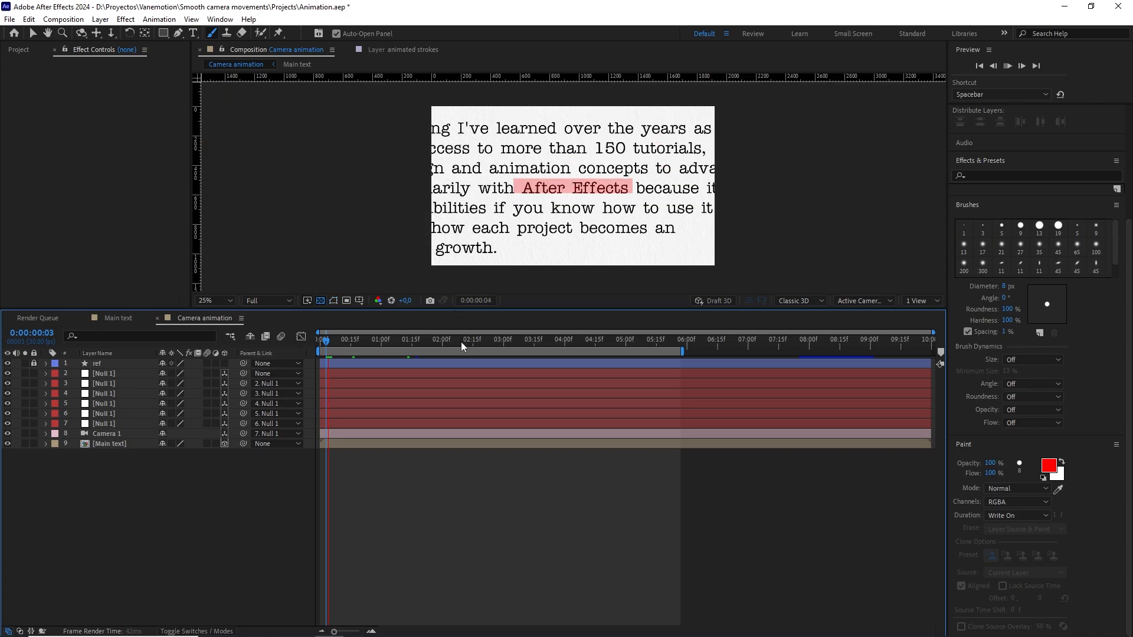
drag(385, 310, 386, 385)
key(space)
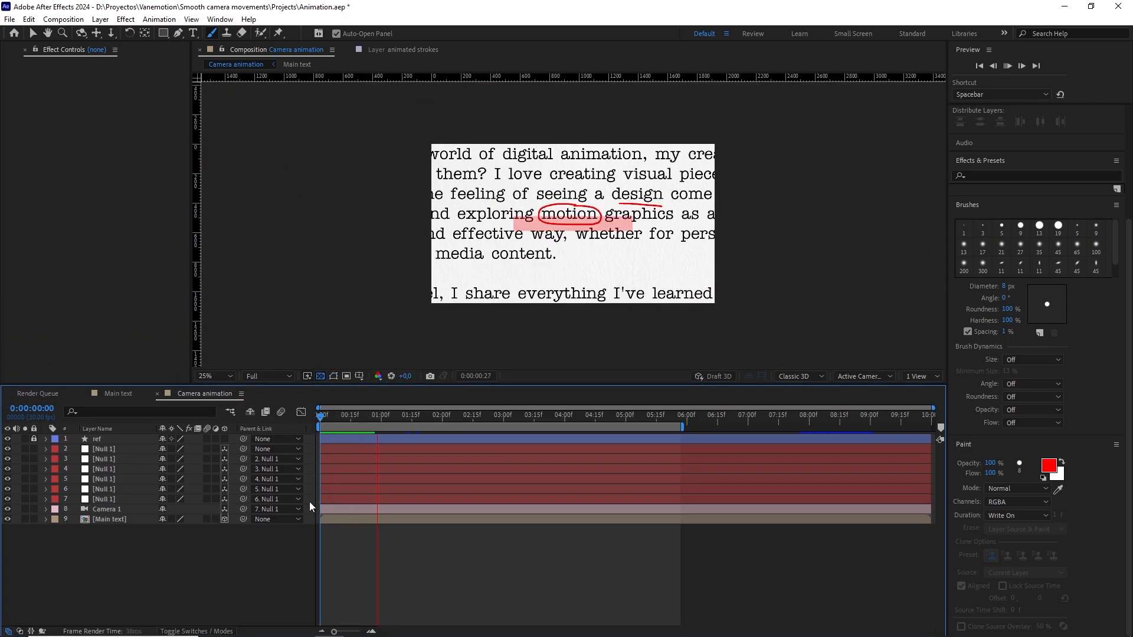
key(space)
- Set the Camera animation preview resolution to Quarter and magnify the view to 50%
click(271, 382)
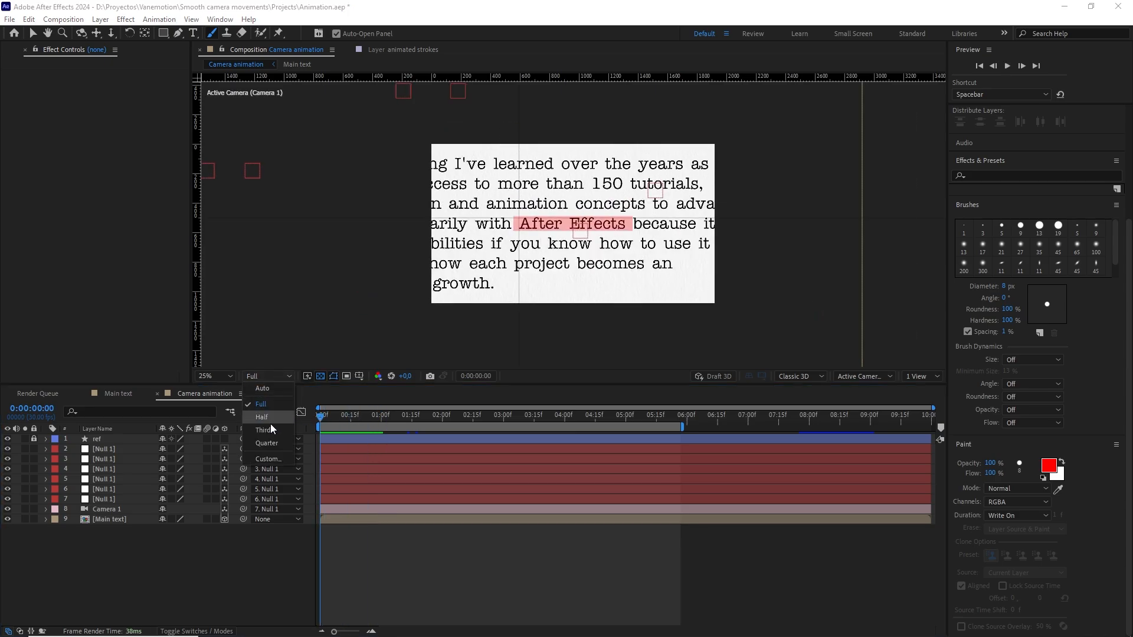
click(268, 441)
key(period)
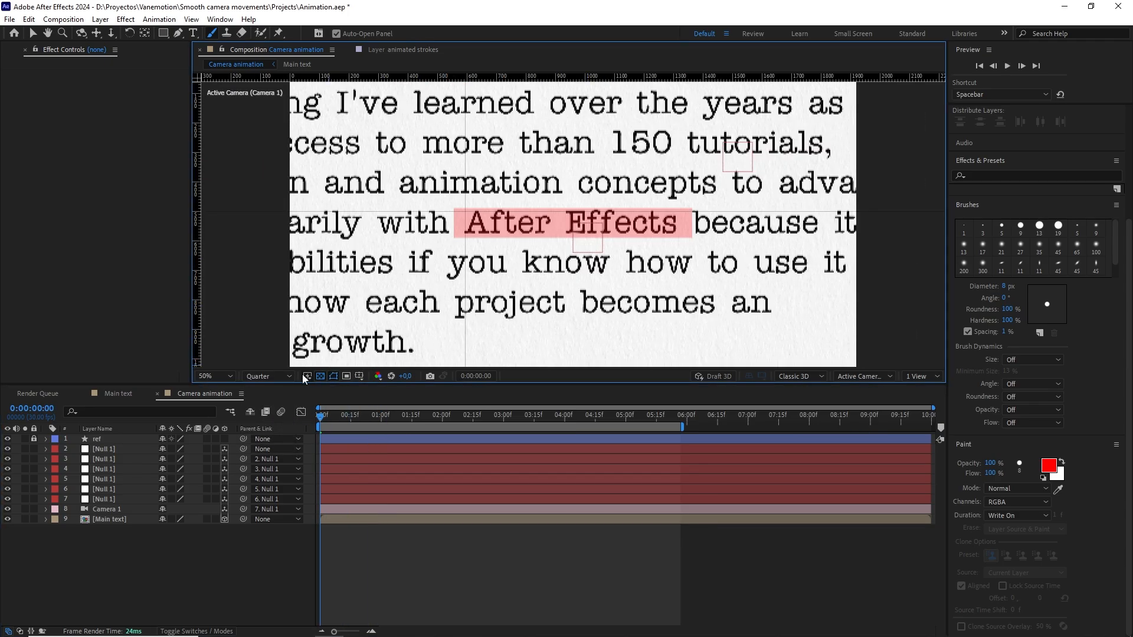
- Hide the ref guide layer and play the camera animation to review the circled words
click(34, 438)
click(7, 438)
key(space)
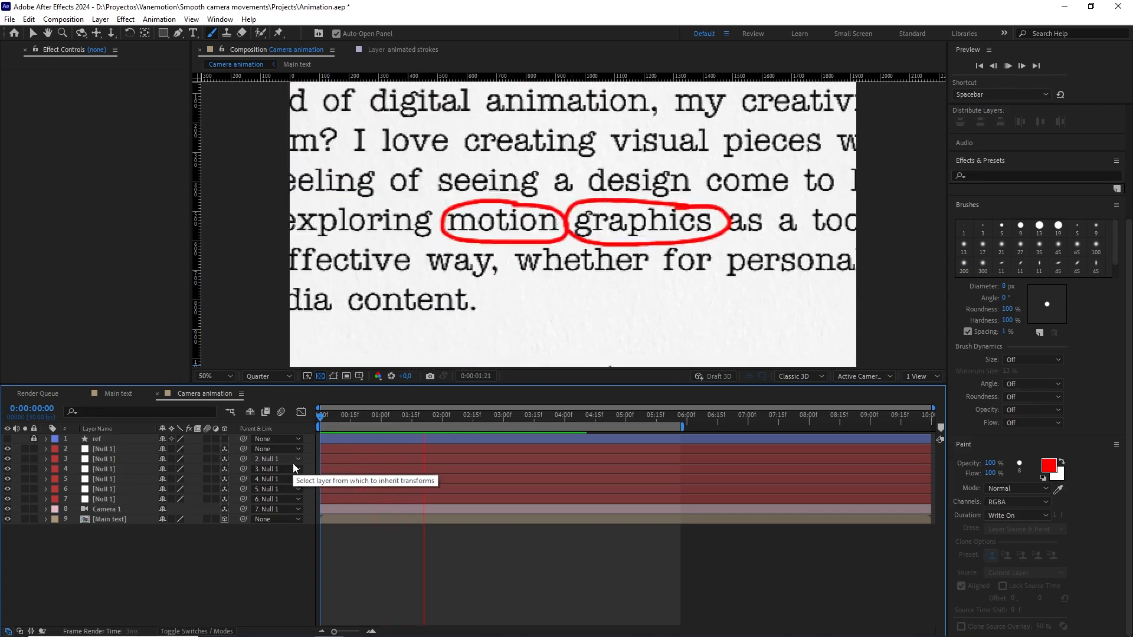
- Replay the Camera animation composition from the start to check the strokes around "motion graphics"
key(space)
key(Home)
key(space)
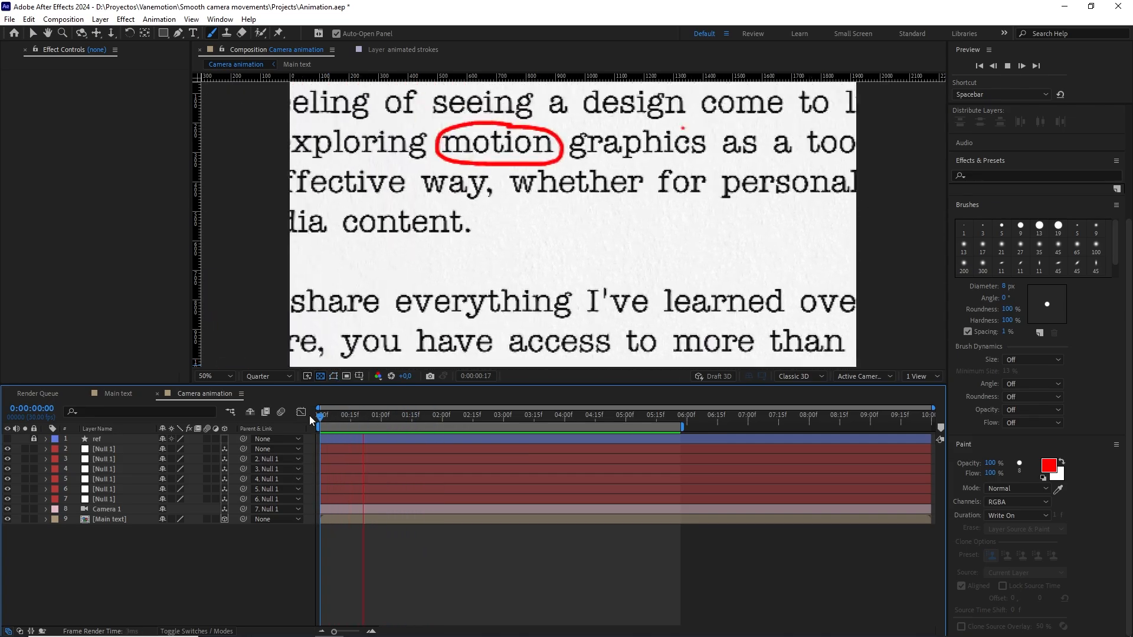
key(space)
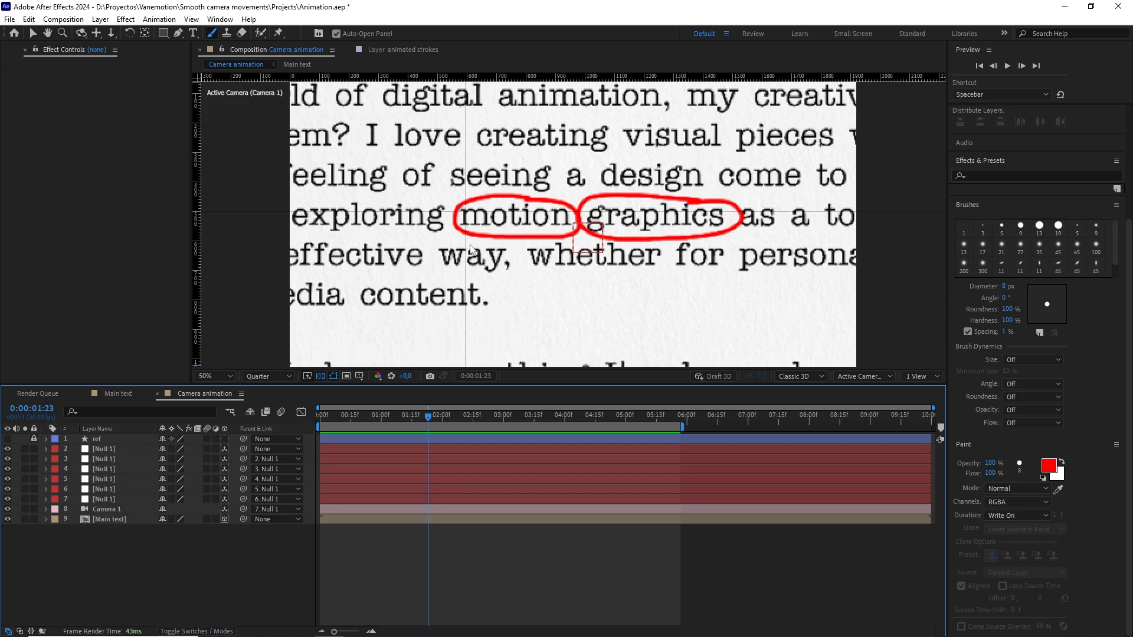
- In Main text, set the time to 0:00:01:17 and shift the Brush 4 and Brush 5 bars to start at about 0:00:04:15 or later
click(141, 392)
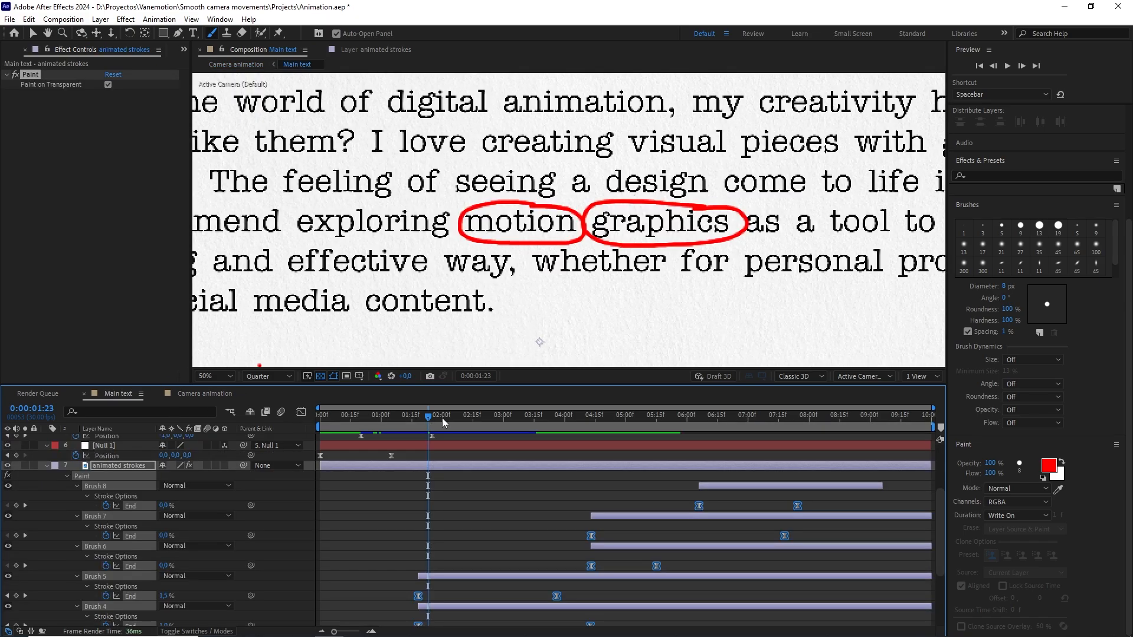
scroll(445, 449, up, 3)
drag(429, 416, 421, 417)
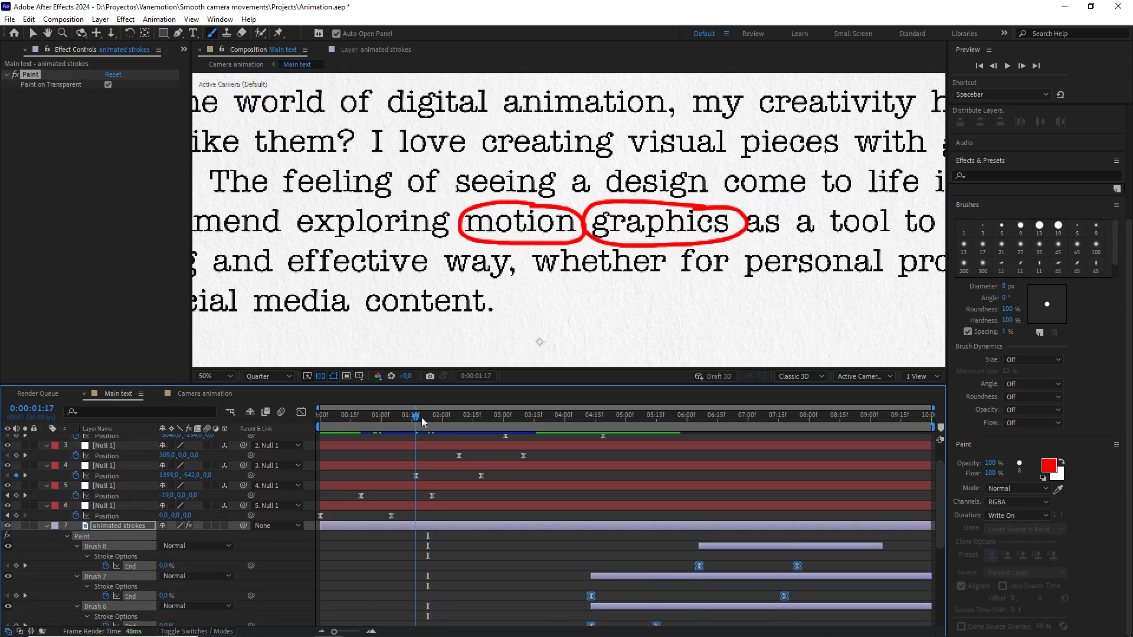
click(416, 475)
click(480, 422)
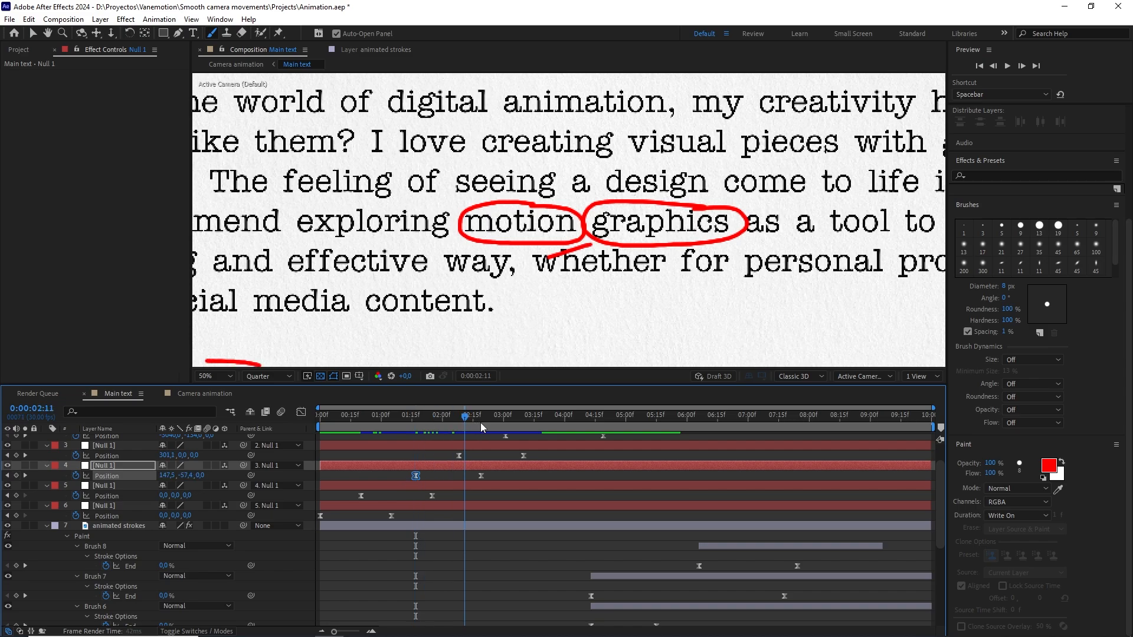
key(ctrl+b)
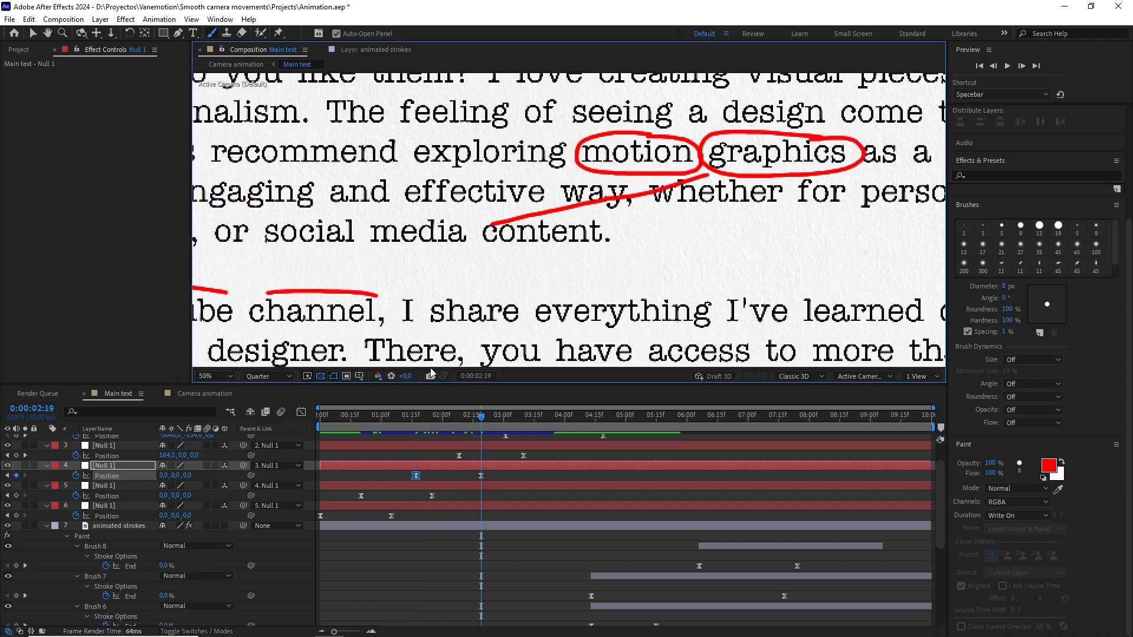
drag(438, 417, 417, 416)
scroll(478, 539, down, 5)
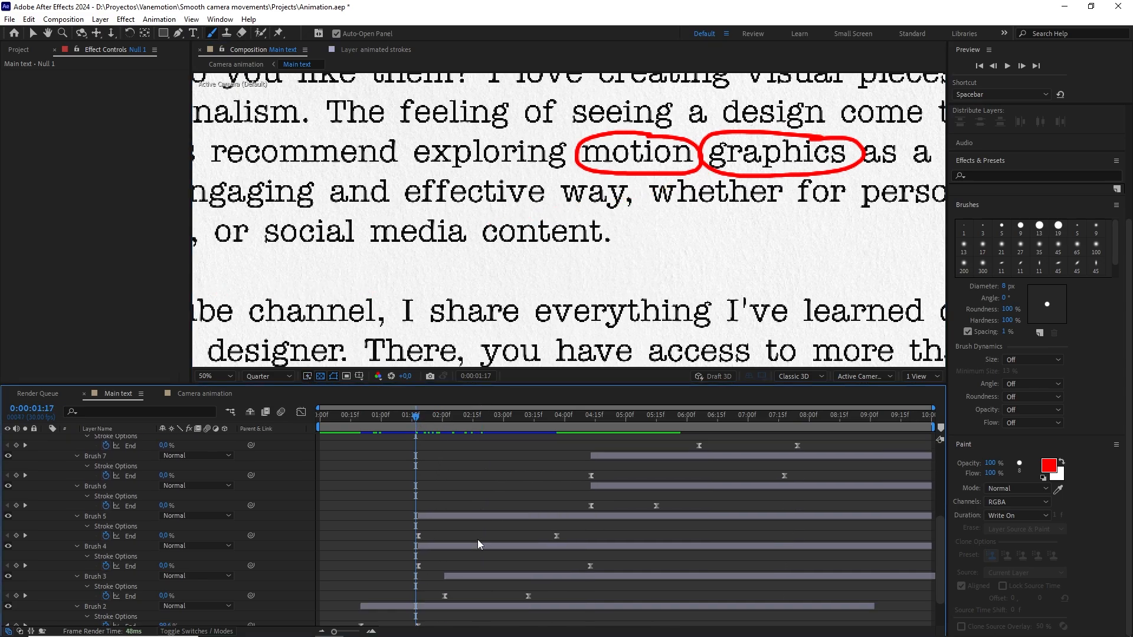
scroll(477, 539, down, 2)
drag(456, 502, 639, 505)
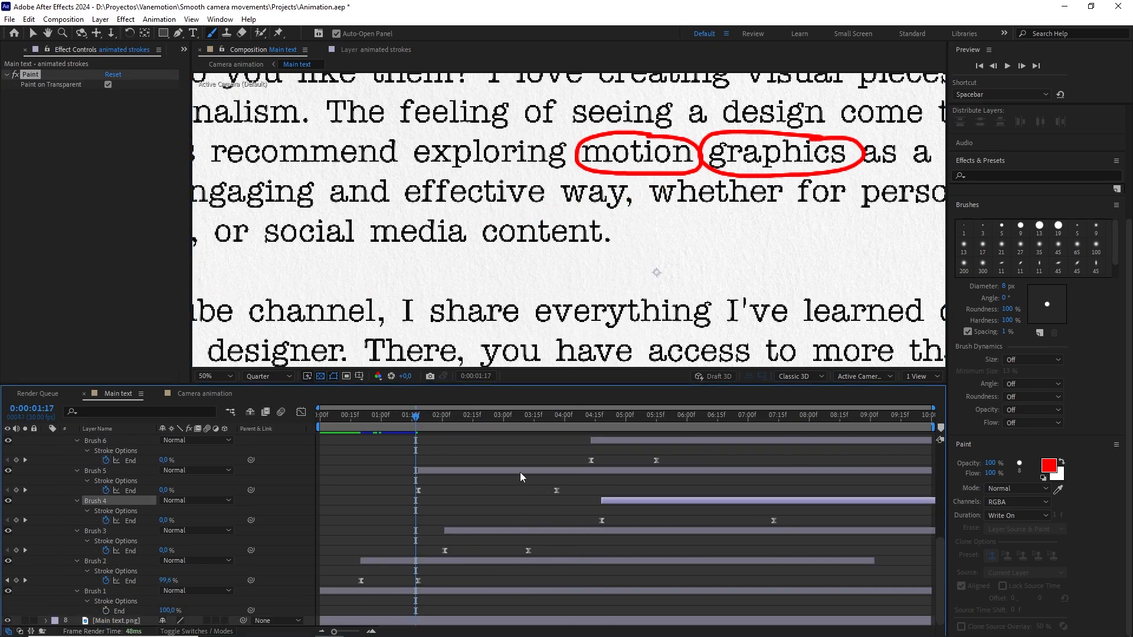
drag(519, 472, 695, 482)
- Shift the Brush 3 bar so it starts at 0:00:01:17, aligned with the fourth null's first Position keyframe
drag(544, 533, 416, 531)
scroll(428, 534, up, 4)
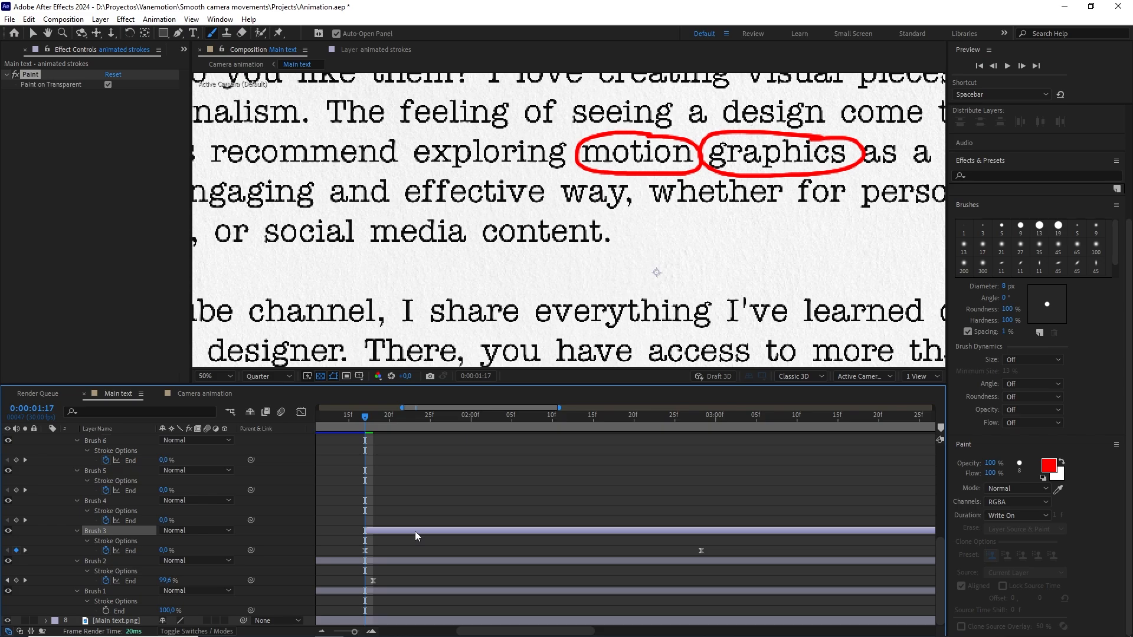
scroll(415, 531, down, 5)
- Move Brush 3's last End keyframe to 0:00:02:19, matching the fourth null's last Position keyframe
scroll(440, 487, up, 5)
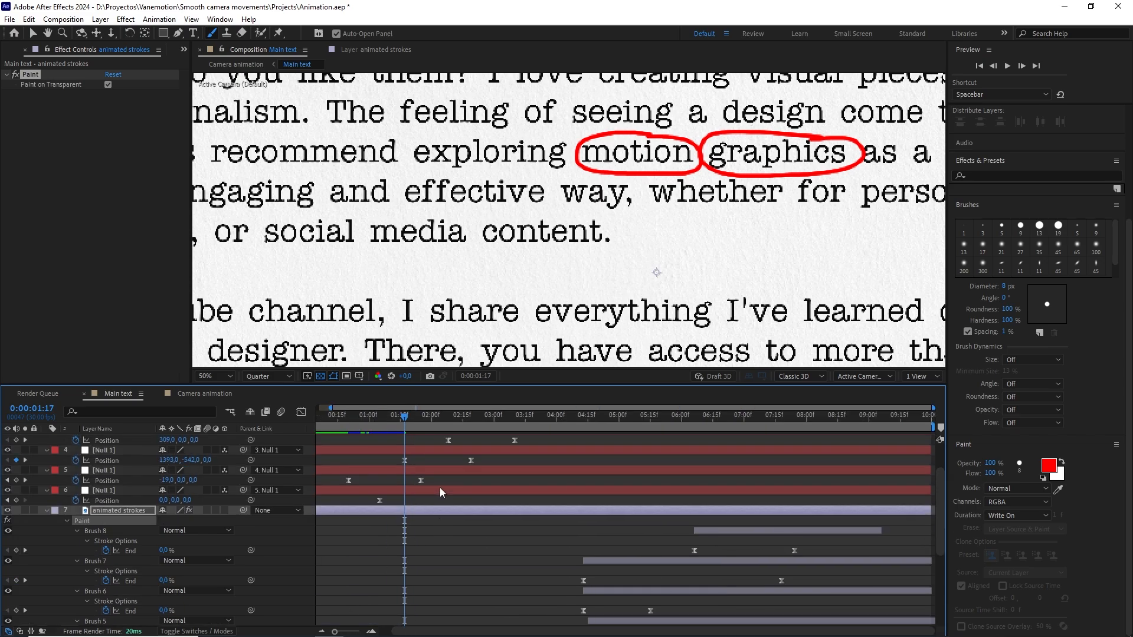
click(449, 423)
click(470, 422)
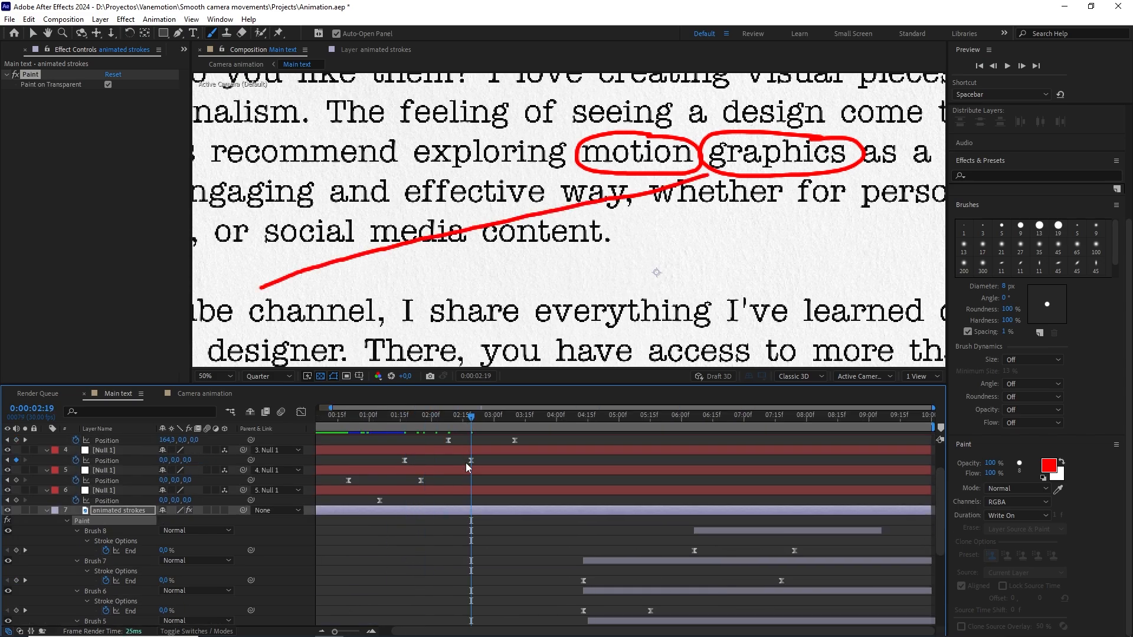
scroll(490, 549, down, 3)
scroll(491, 559, down, 2)
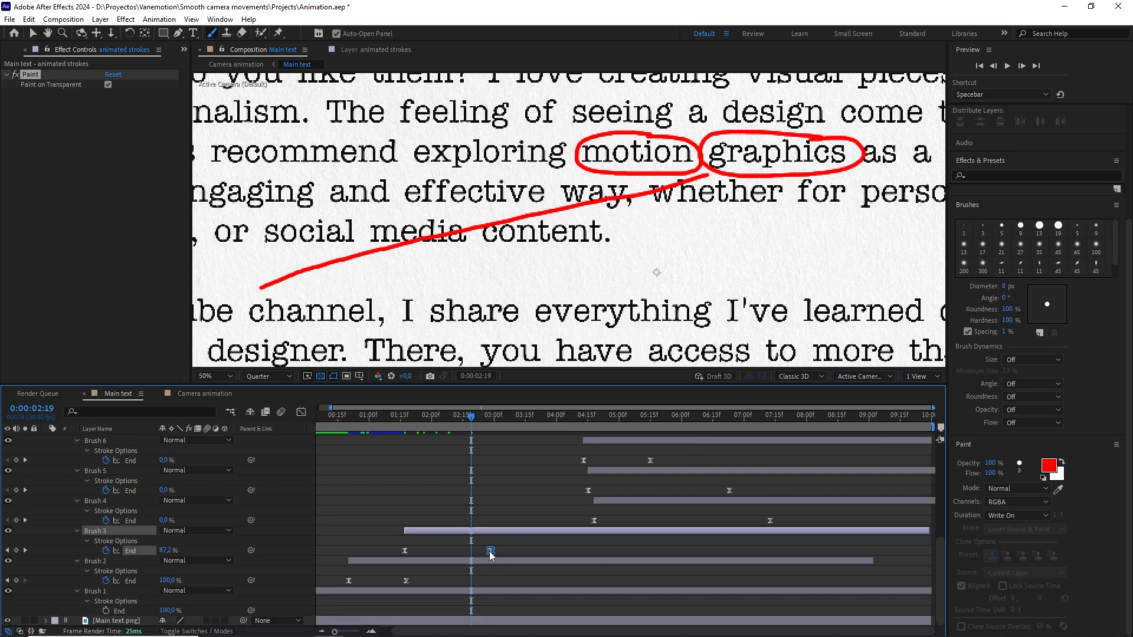
drag(491, 550, 471, 551)
scroll(519, 480, up, 1)
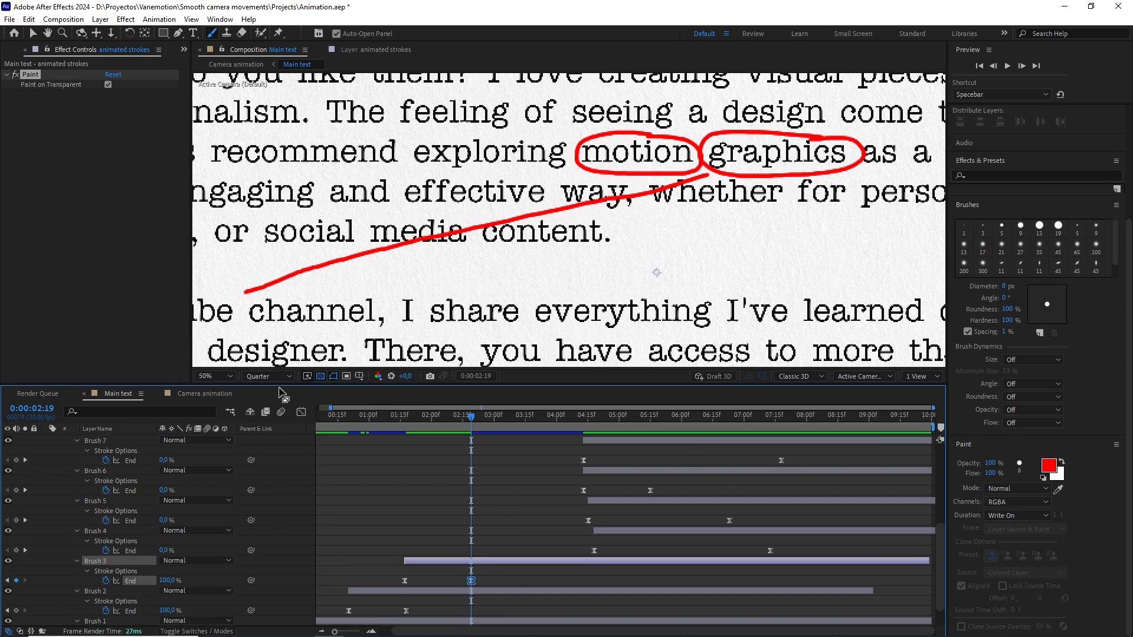
- Preview the Camera animation composition from the start to check the timing of the diagonal connecting stroke
click(205, 393)
drag(478, 421, 319, 419)
key(space)
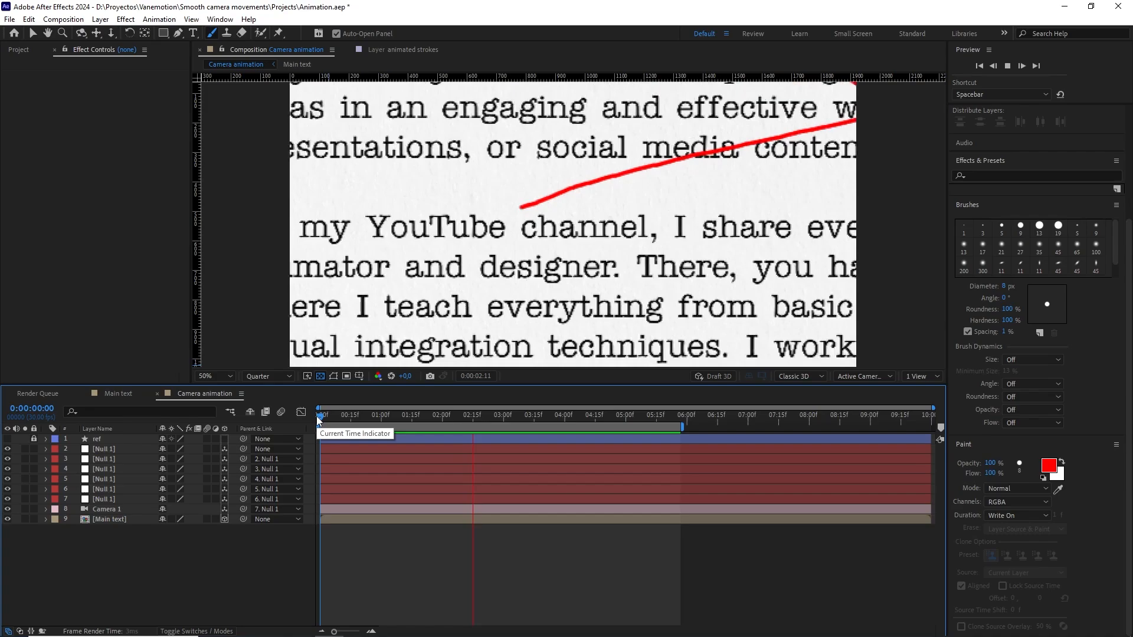
drag(407, 416, 309, 413)
key(space)
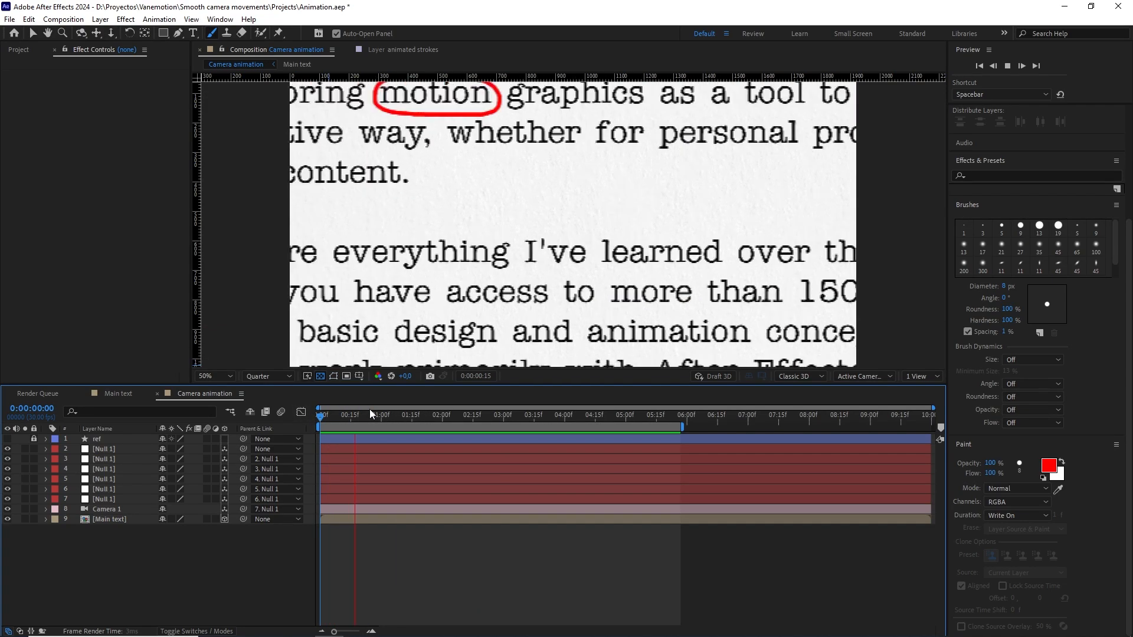
key(space)
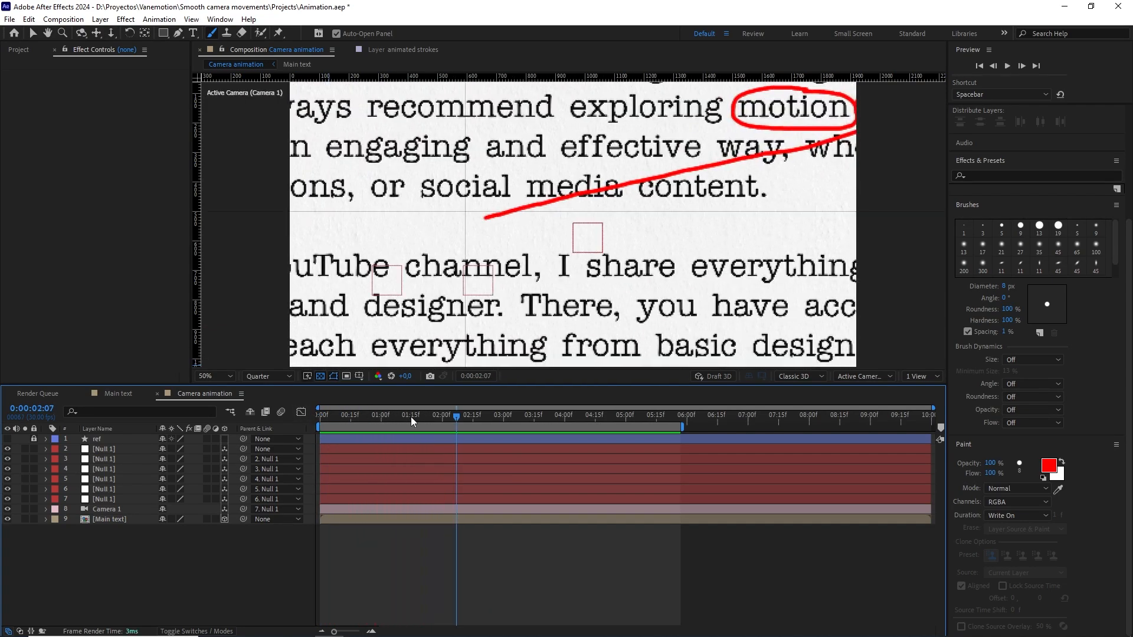
- In Main text, start Brush 4 at 0:00:02:08 with the third null's first keyframe and move its last End keyframe to about 0:00:02:26
drag(411, 417, 387, 415)
click(118, 393)
scroll(483, 482, up, 4)
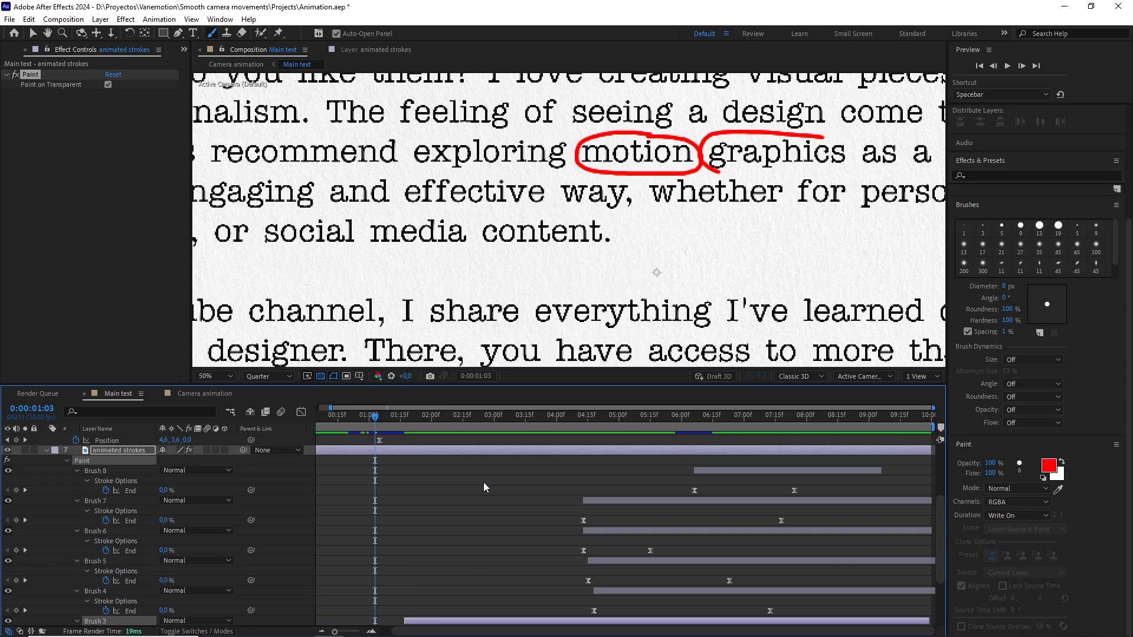
drag(384, 416, 400, 416)
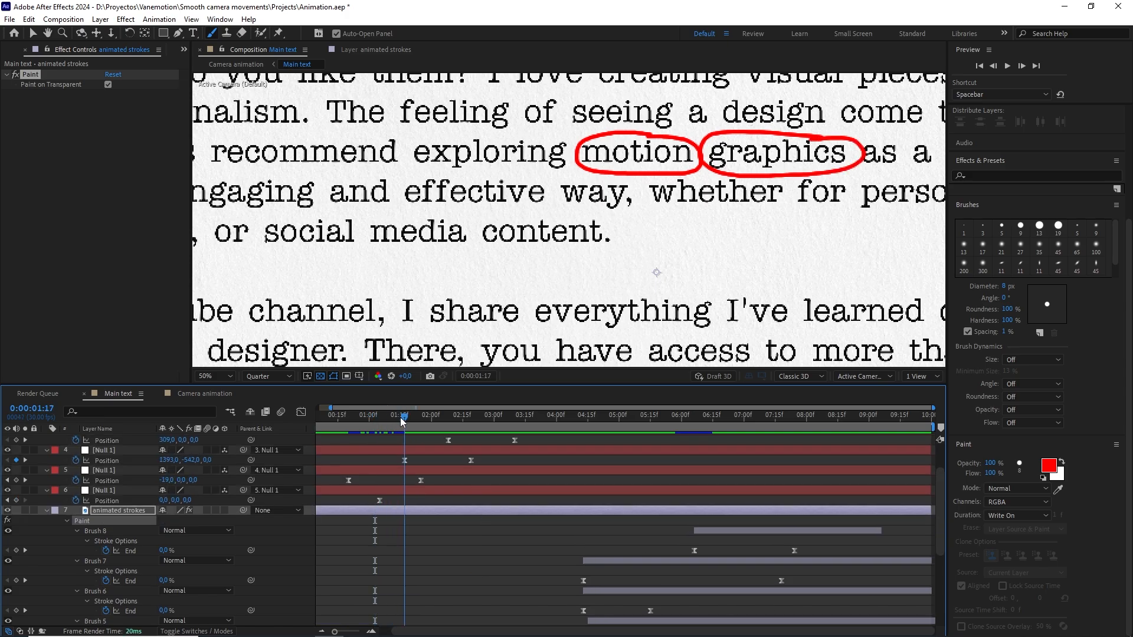
scroll(454, 455, up, 1)
scroll(543, 258, down, 2)
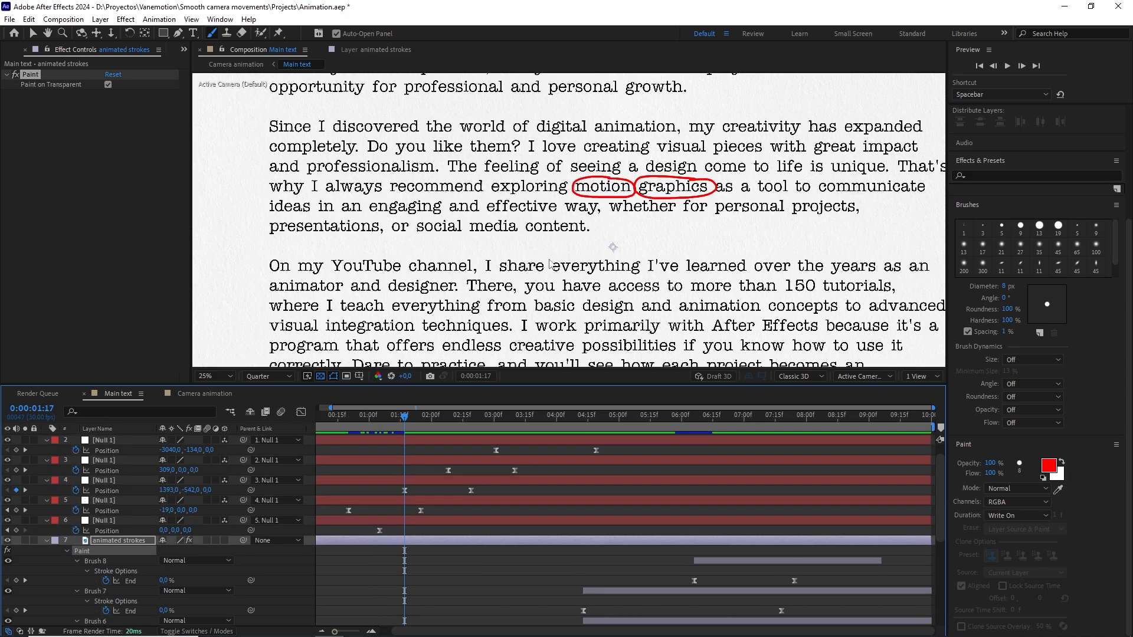
drag(407, 416, 448, 418)
scroll(490, 531, down, 4)
scroll(490, 531, down, 1)
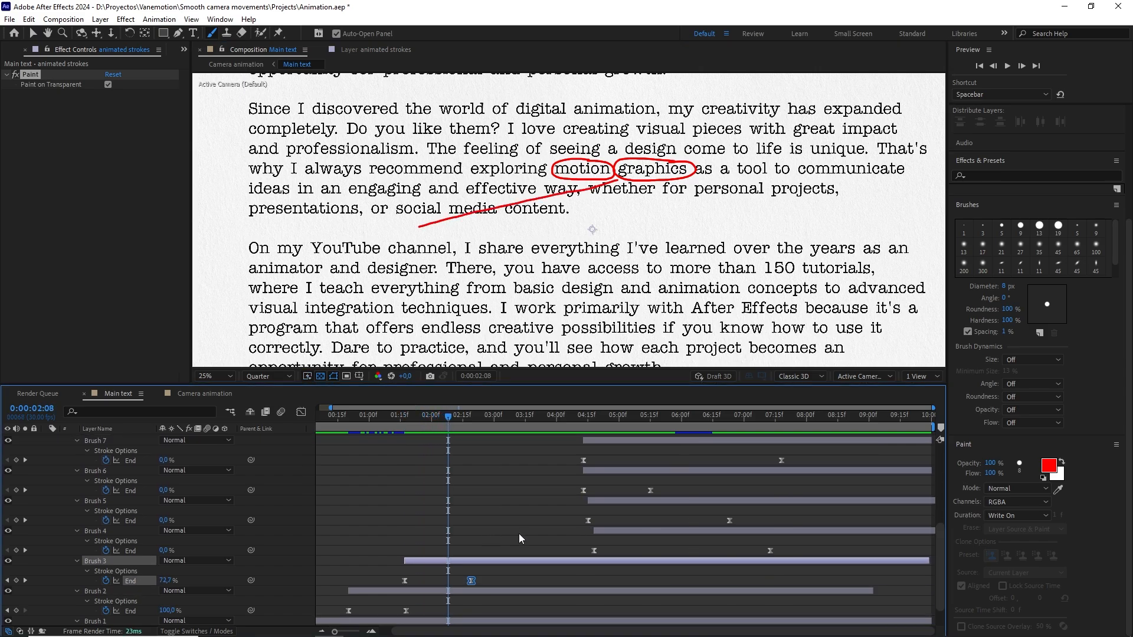
mouse_move(601, 531)
mouse_down()
mouse_move(455, 532)
mouse_move(485, 534)
mouse_up()
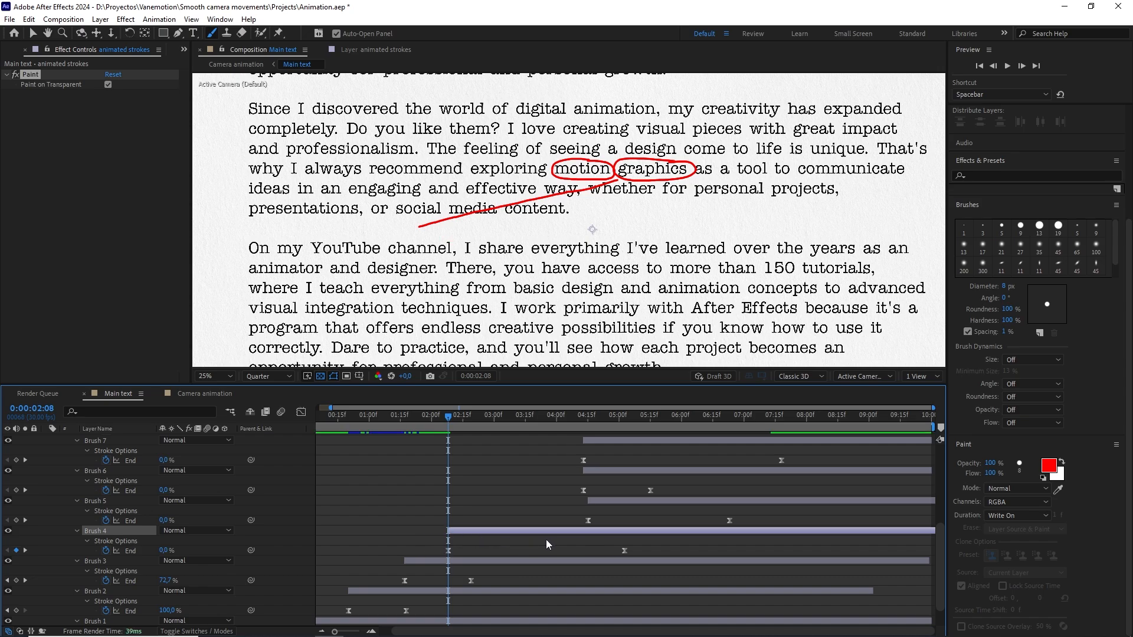
drag(623, 550, 515, 552)
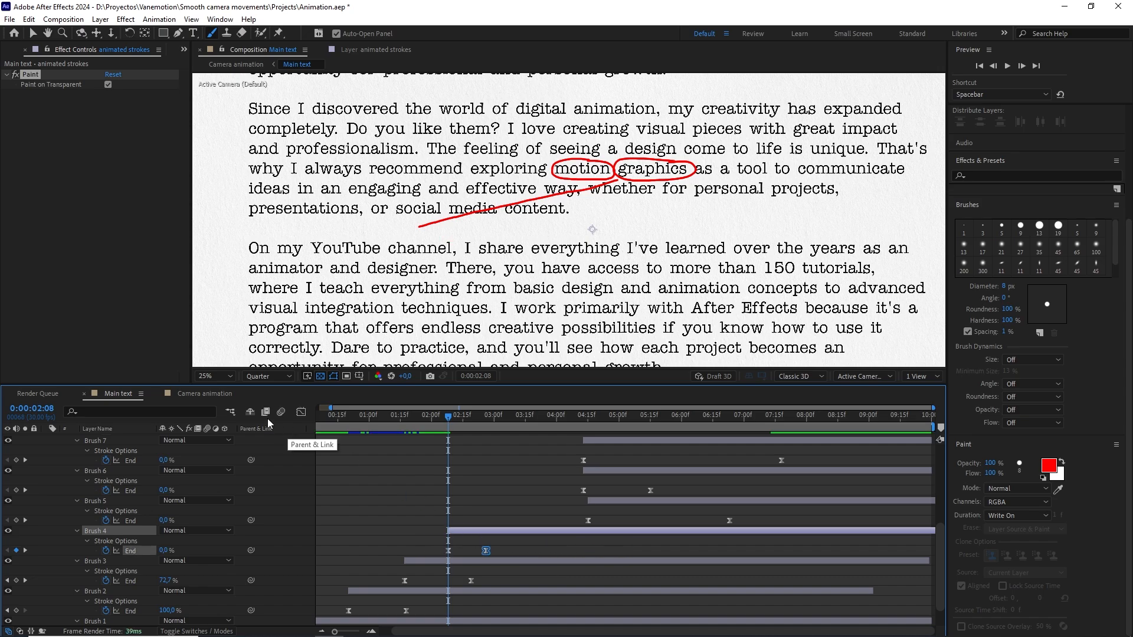
- Compare the stroke with the camera view, shift Brush 4 and its keyframes earlier to start at about 0:00:02:00, and recheck the view
click(205, 394)
mouse_move(454, 419)
mouse_down()
mouse_move(423, 419)
mouse_move(465, 423)
mouse_up()
click(148, 393)
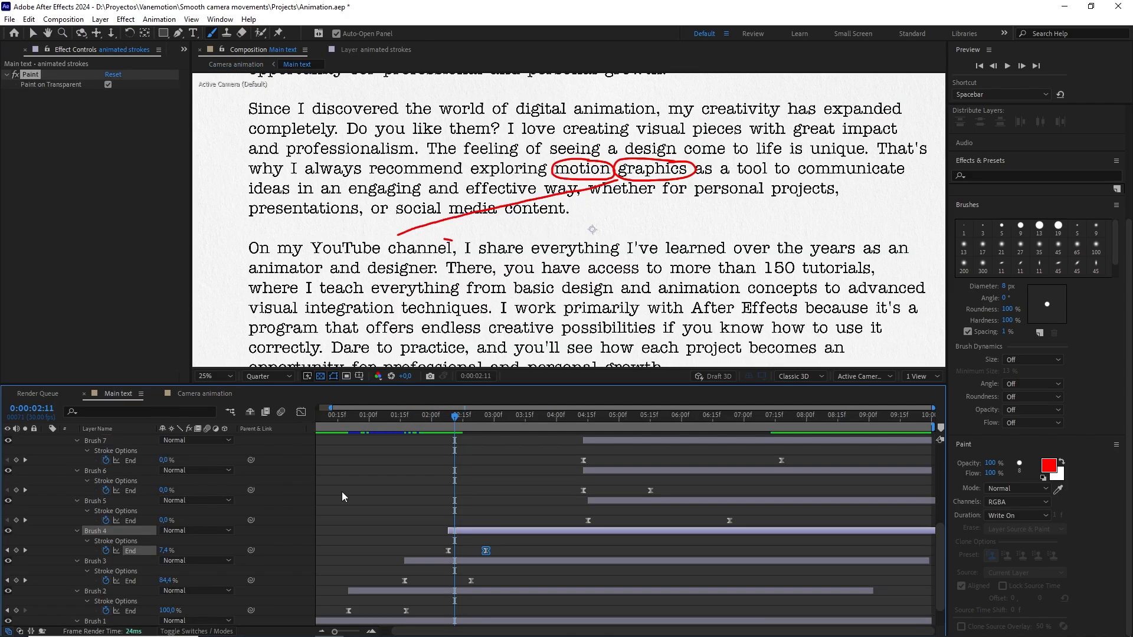
drag(482, 531, 468, 530)
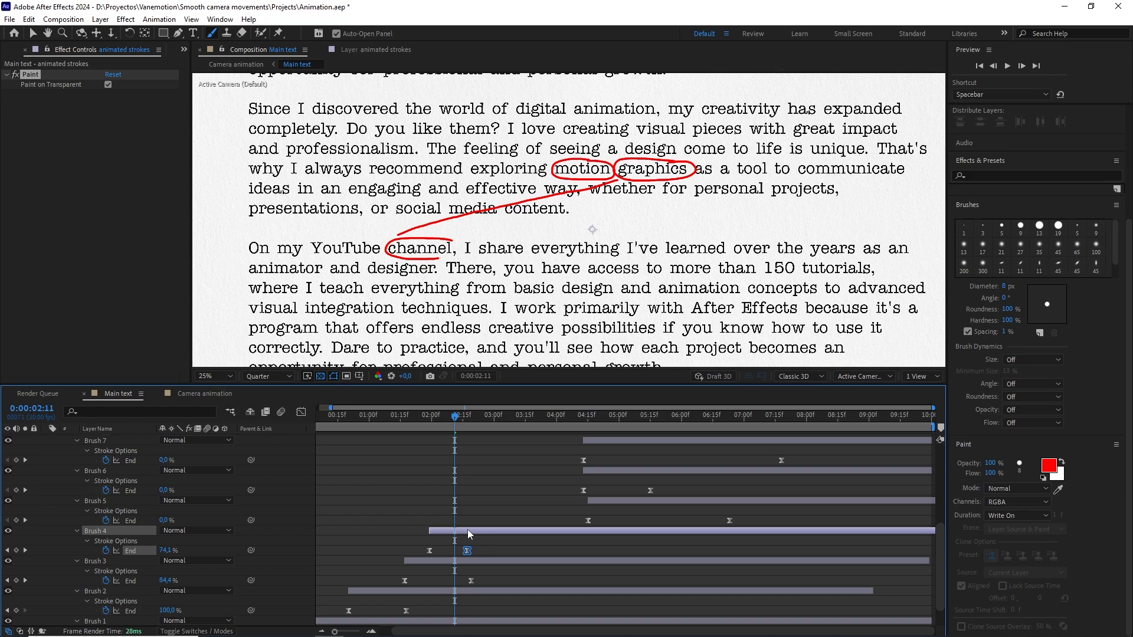
click(217, 395)
mouse_move(455, 419)
mouse_down()
mouse_move(432, 417)
mouse_move(471, 418)
mouse_up()
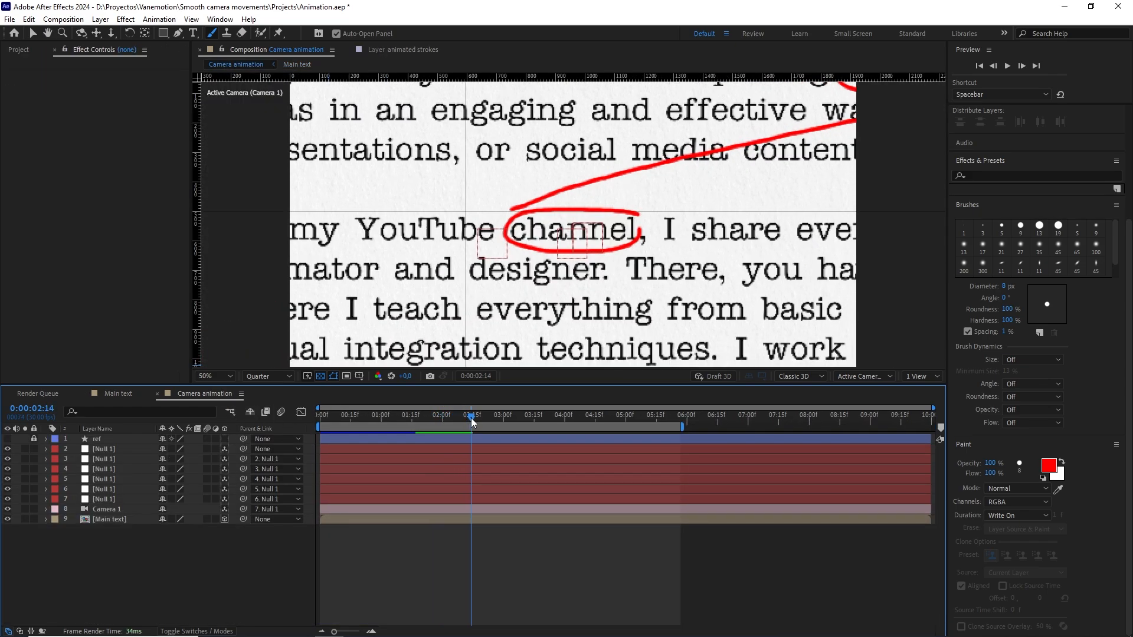
- In Main text, shift the Brush 5 bar so it starts at 0:00:02:08, aligned with the third null's first Position keyframe
click(118, 394)
scroll(459, 469, up, 5)
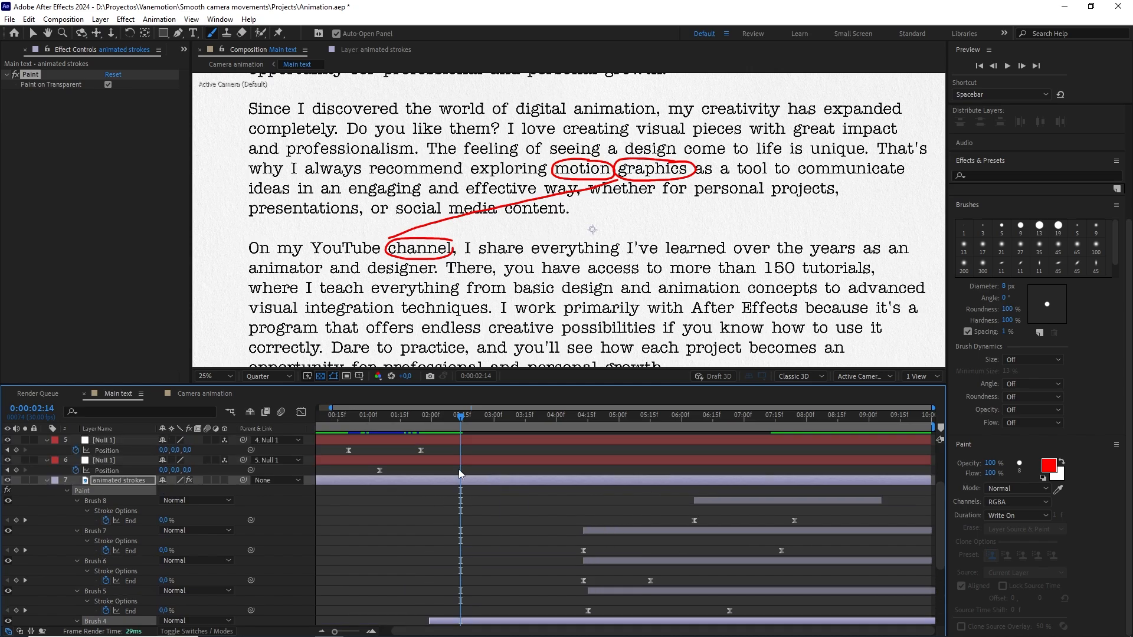
drag(459, 423, 448, 419)
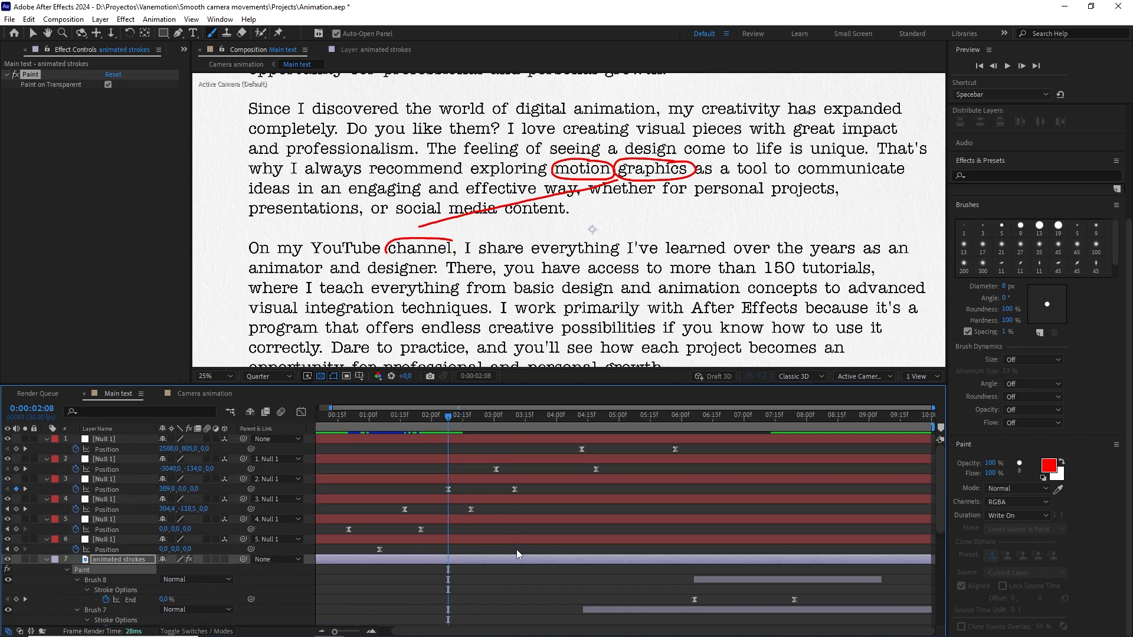
scroll(516, 550, down, 5)
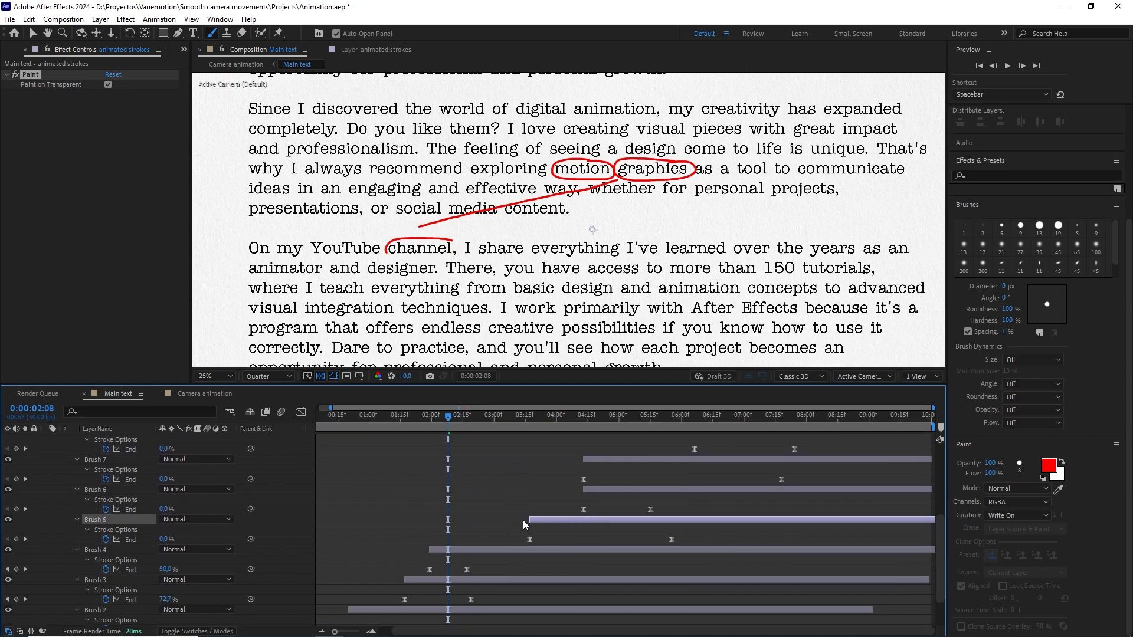
scroll(469, 510, up, 3)
scroll(472, 502, up, 2)
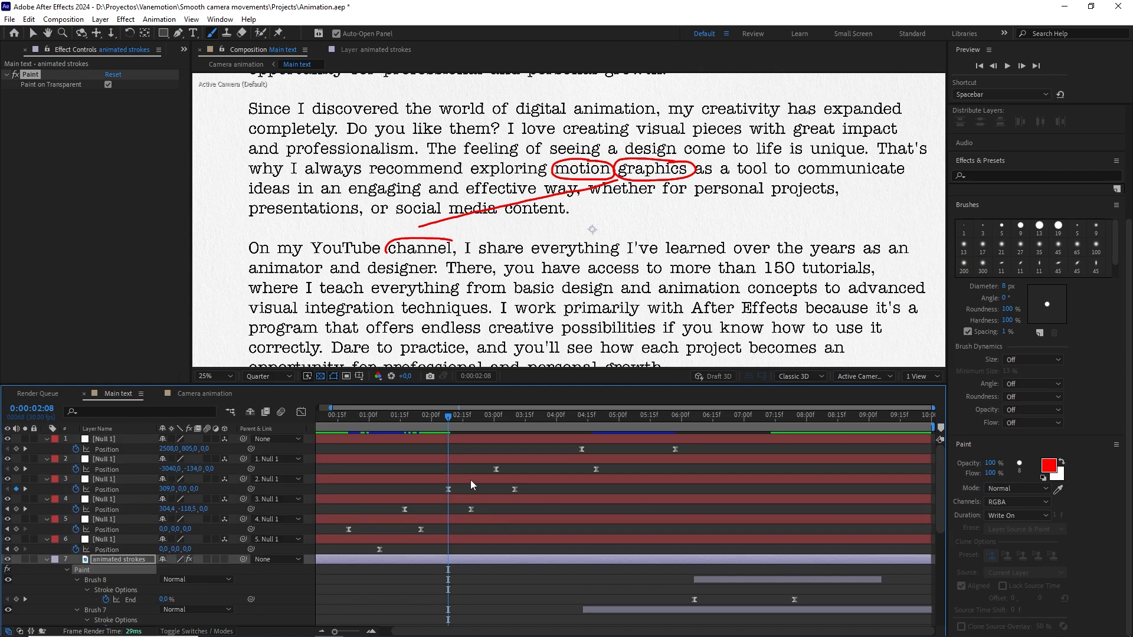
- Set the time to 0:00:03:01 and move Brush 5's last End keyframe there
drag(453, 416, 492, 423)
scroll(529, 571, down, 5)
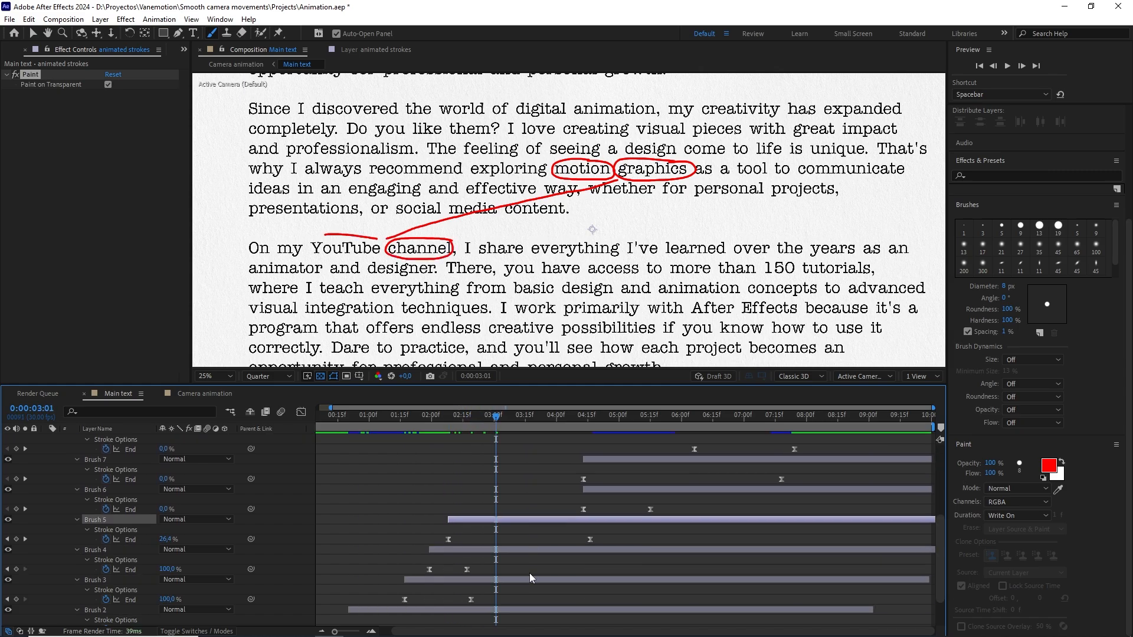
drag(589, 539, 496, 540)
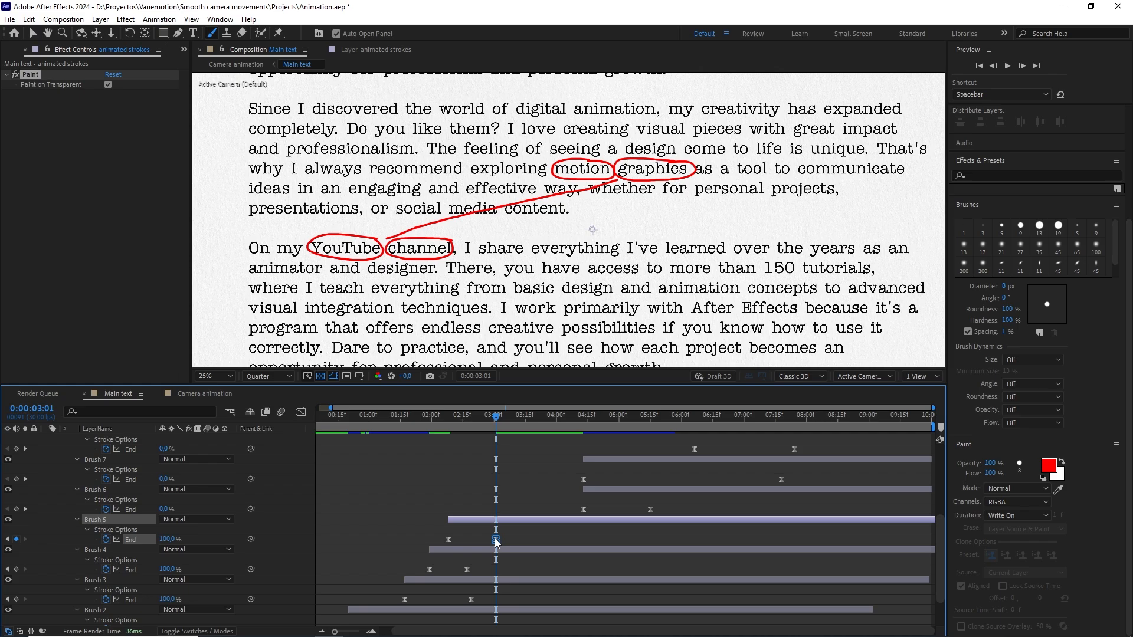
- Preview the Camera animation composition from 0:00:01:06, stop at 0:00:03:14, and return to the Main text composition
click(236, 395)
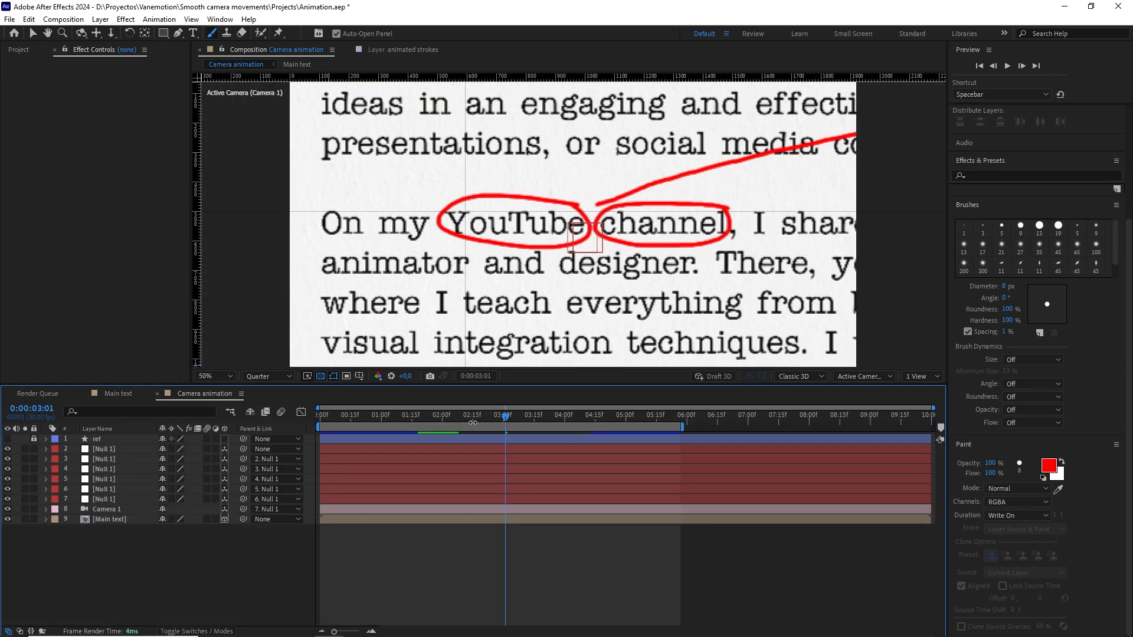
mouse_move(450, 423)
mouse_down()
mouse_move(481, 416)
mouse_move(394, 416)
mouse_up()
key(space)
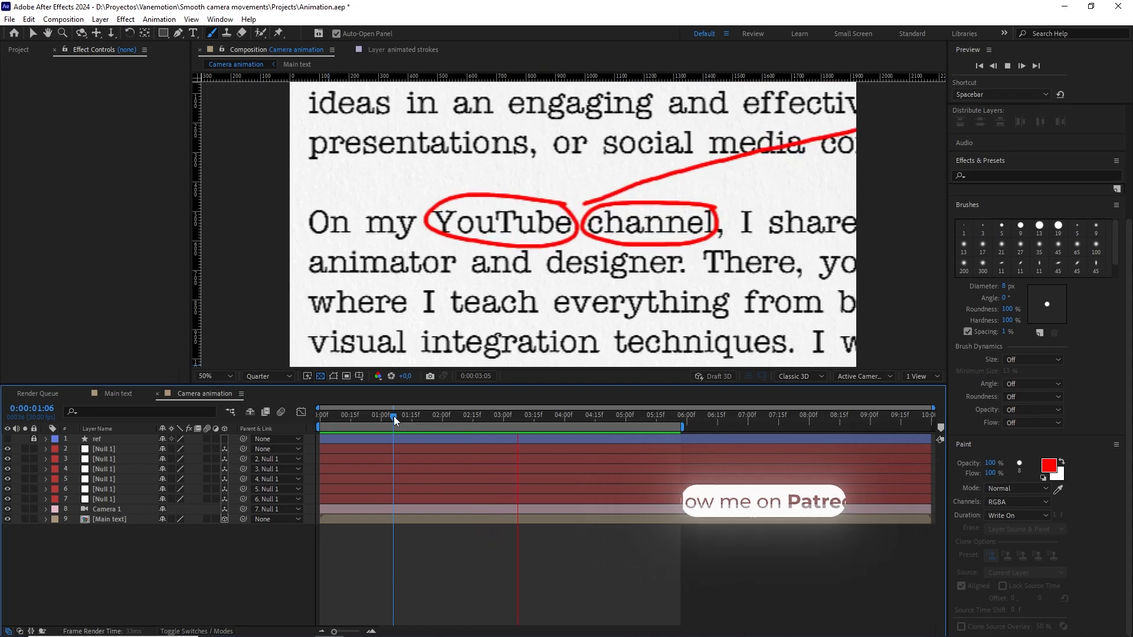
key(space)
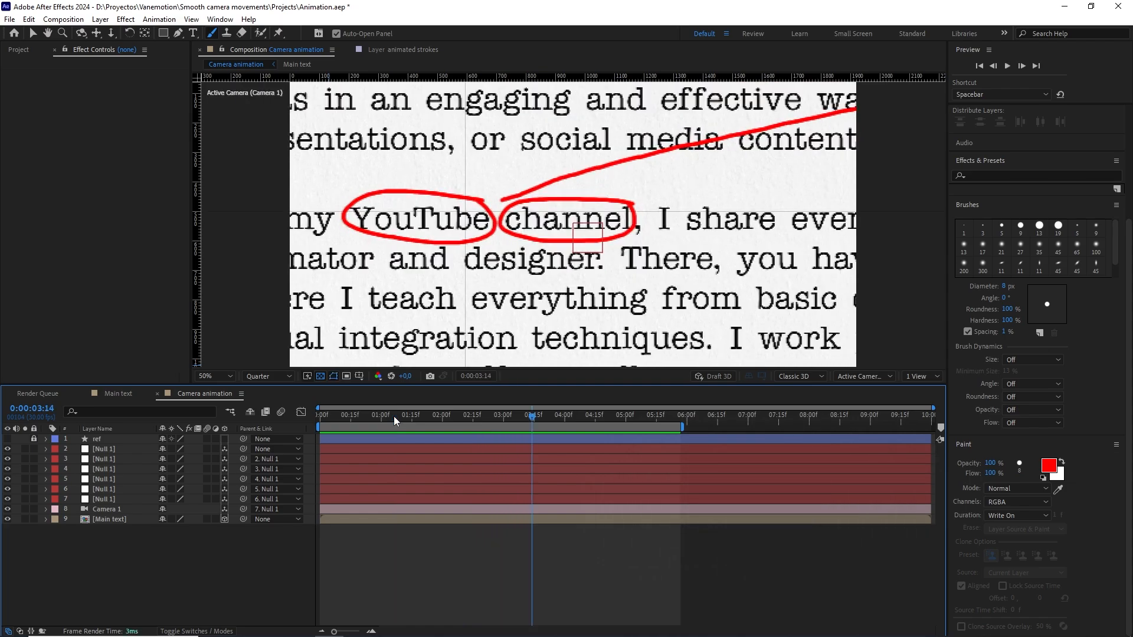
click(129, 392)
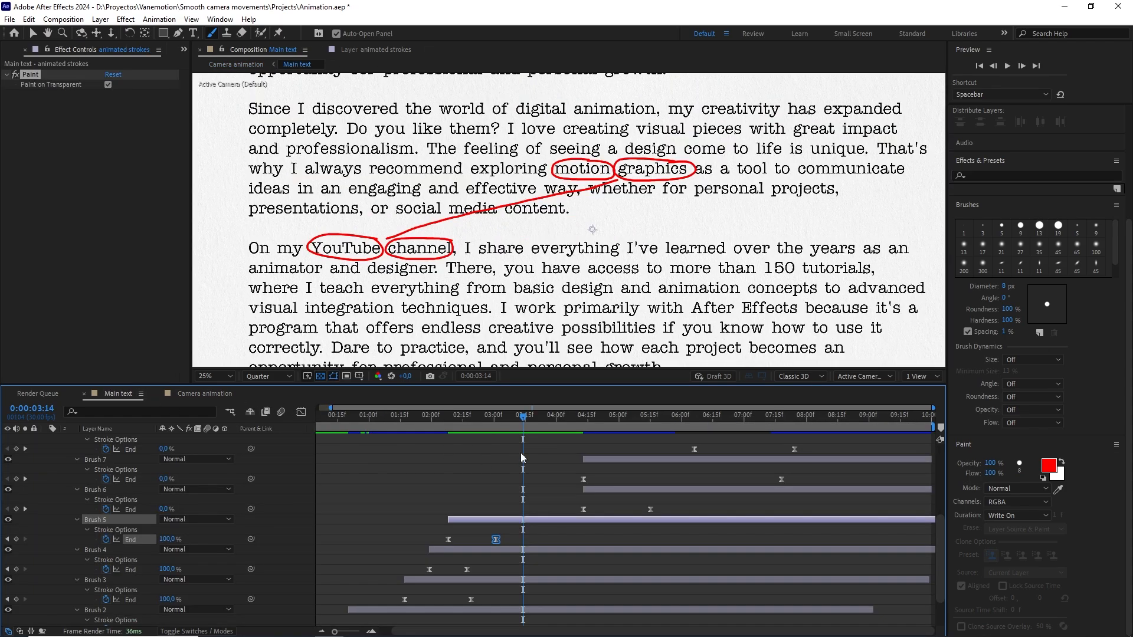
- Set the time to 0:00:03:01 and shift the Brush 6 bar with its keyframes to start there
scroll(545, 453, up, 3)
drag(522, 416, 499, 417)
scroll(525, 540, down, 4)
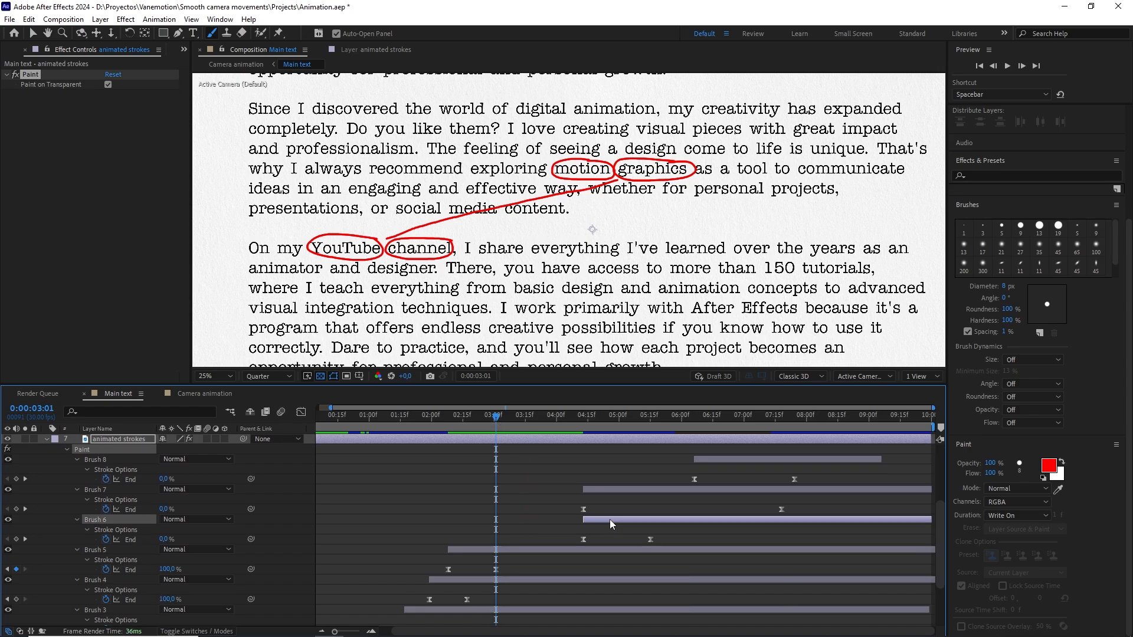
mouse_move(610, 519)
mouse_down()
mouse_move(501, 518)
mouse_move(536, 519)
mouse_up()
- Set the time to 0:00:04:19, at the second null's last Position keyframe, and move Brush 6's last End keyframe there
scroll(536, 519, up, 3)
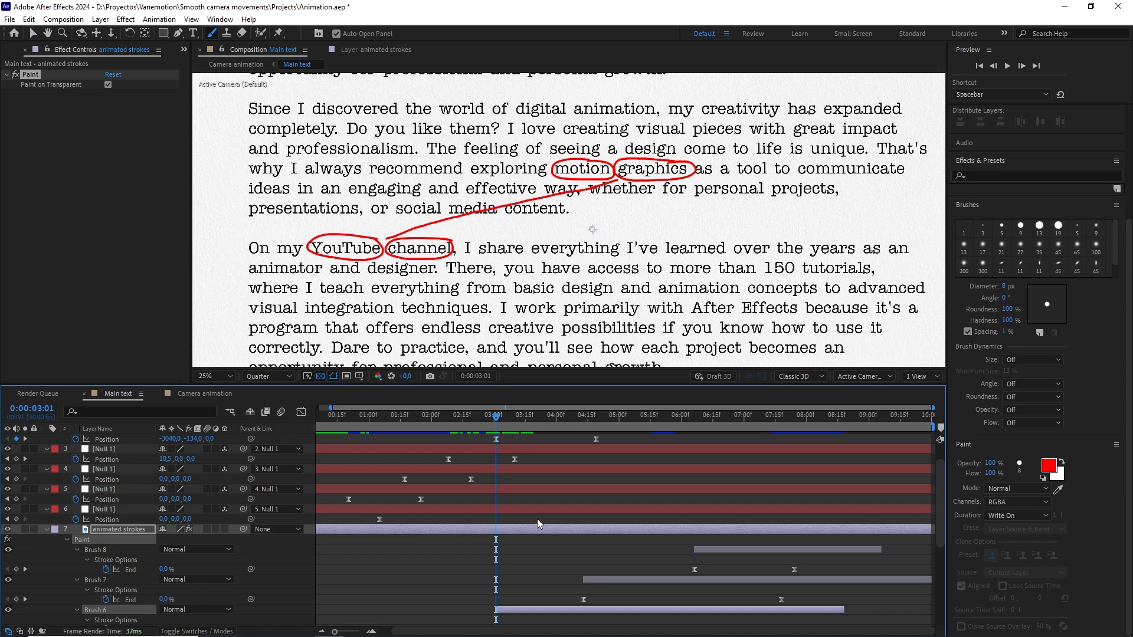
drag(522, 426, 596, 433)
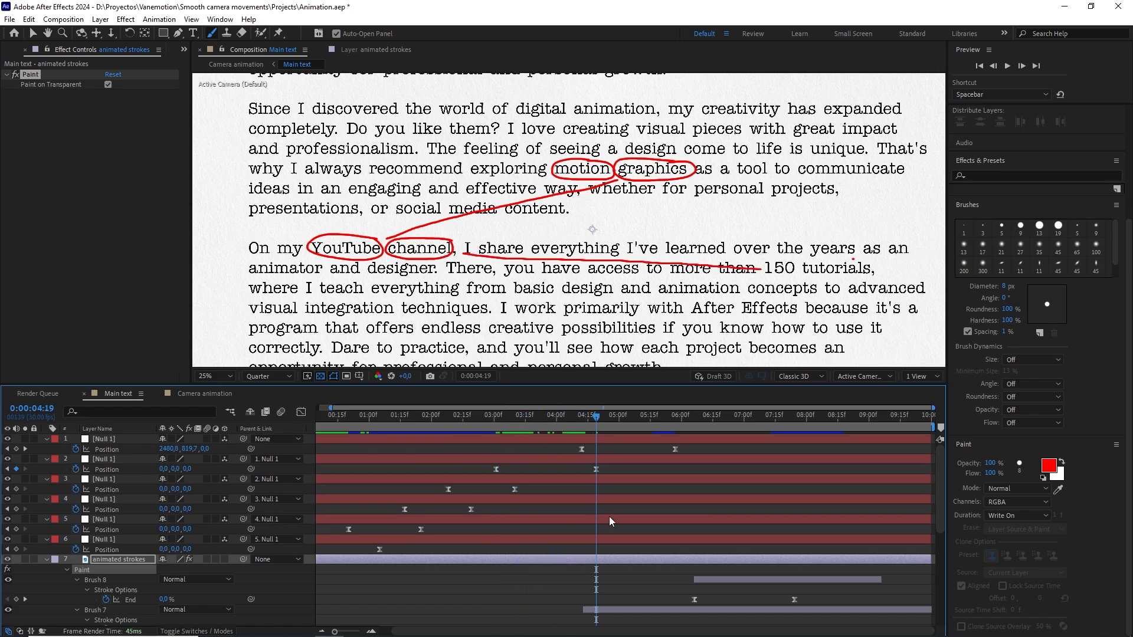
scroll(613, 549, down, 3)
scroll(614, 560, down, 2)
drag(564, 569, 595, 573)
- Try starting Brush 7 at about 0:00:05:00, preview Camera animation from 0:00:02:26, and return to Main text
drag(606, 520, 643, 520)
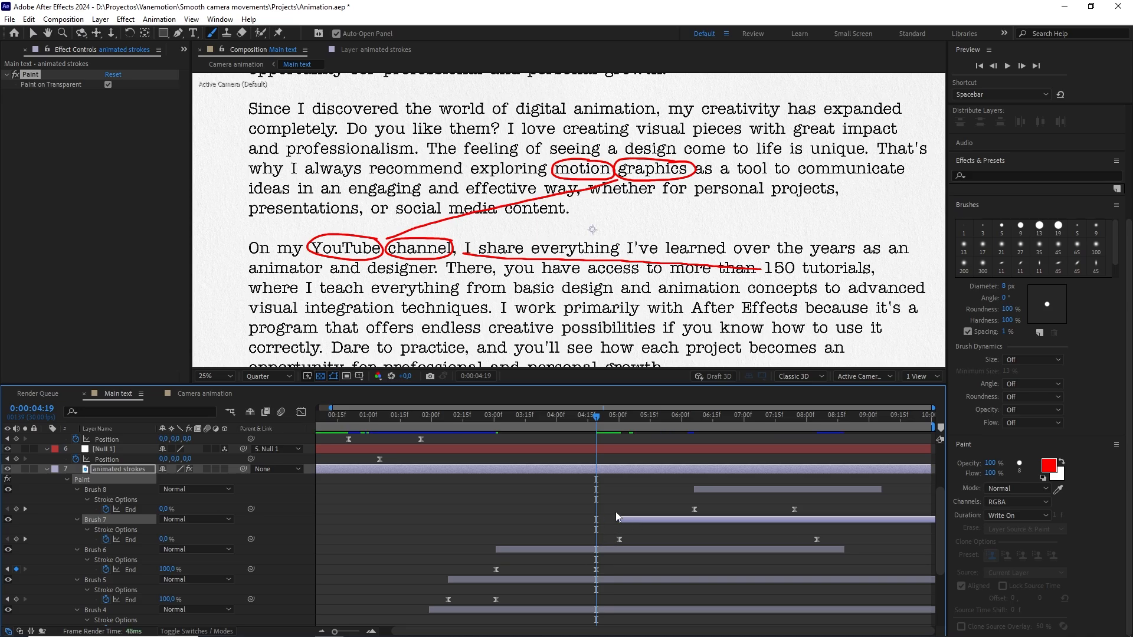
click(216, 394)
drag(586, 422, 495, 419)
key(space)
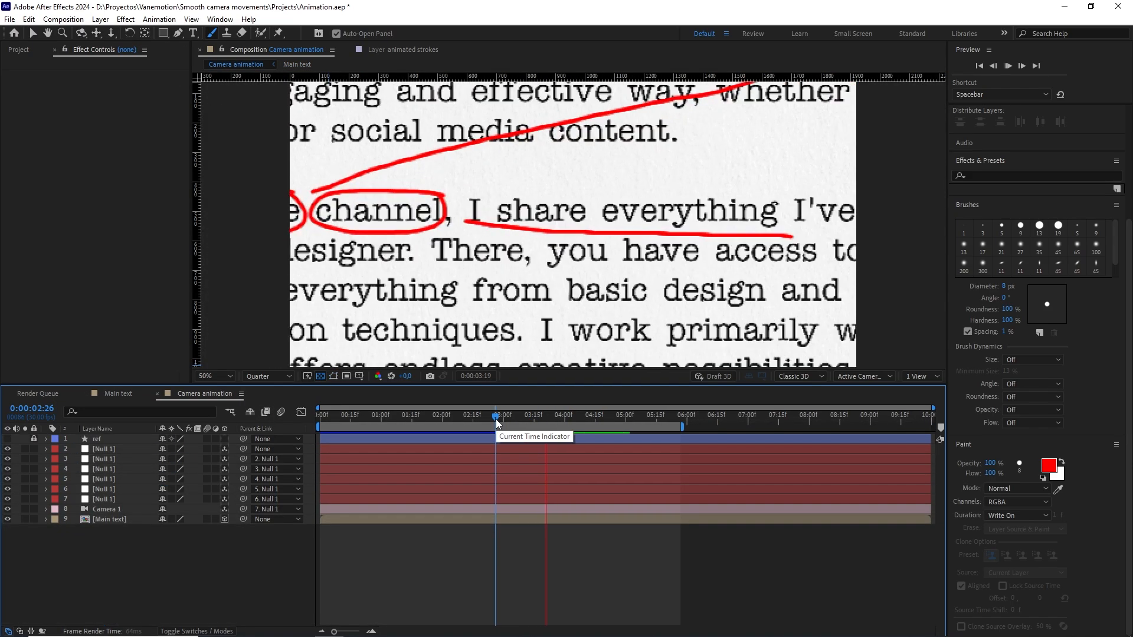
key(space)
key(space)
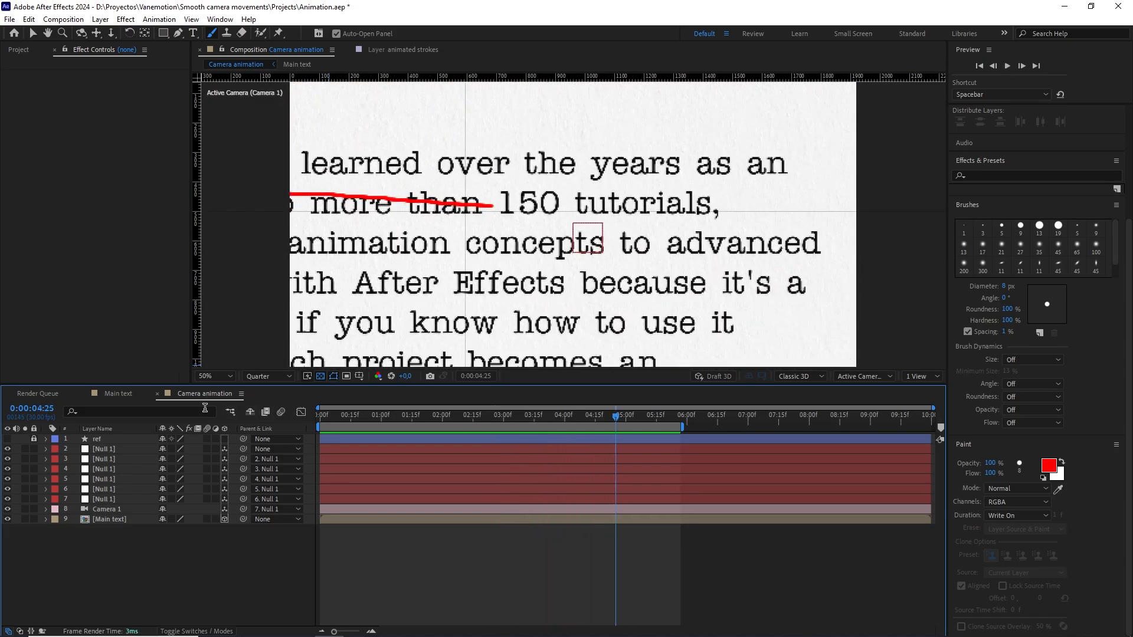
click(127, 394)
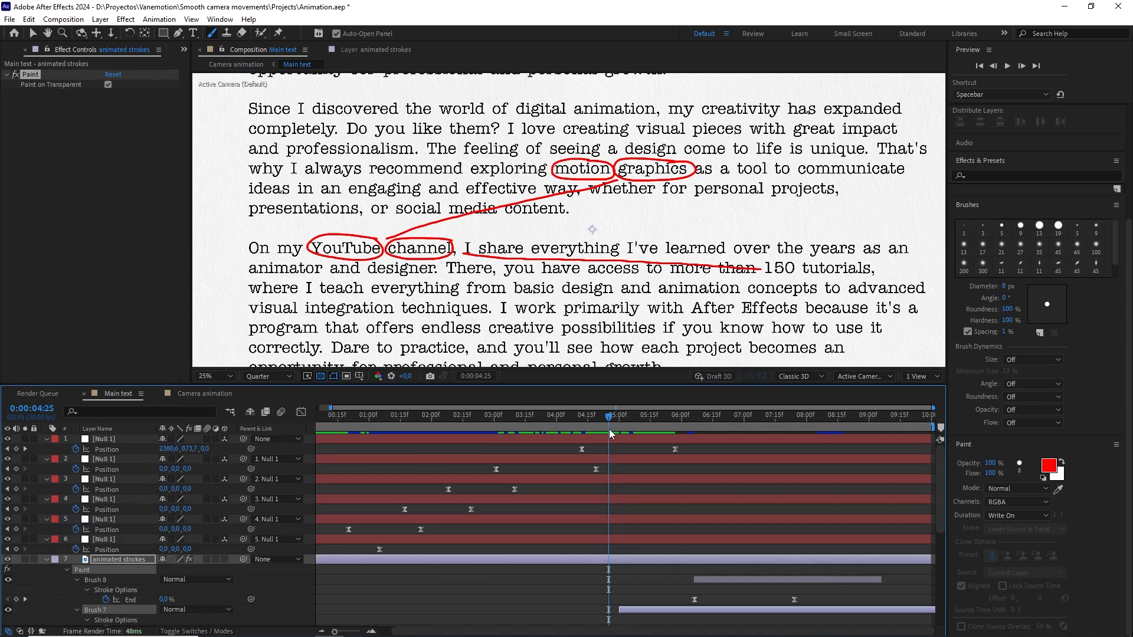
- Set the time to 0:00:04:12, the first null's first Position keyframe, and shift the Brush 7 bar to start there
click(581, 414)
scroll(613, 511, down, 3)
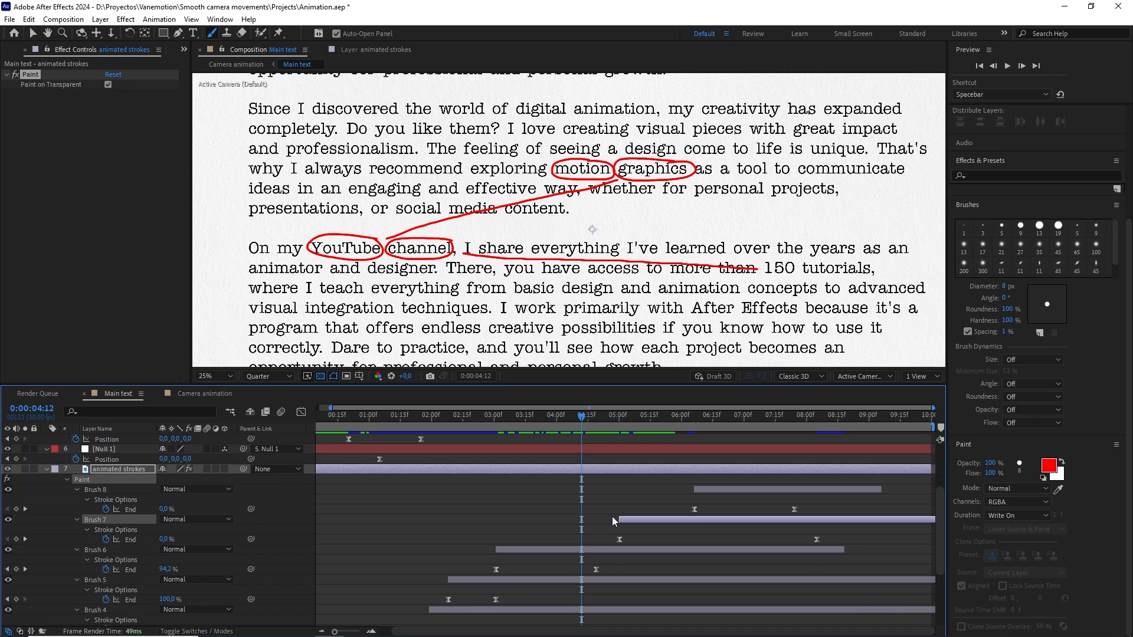
mouse_move(637, 519)
mouse_down()
mouse_move(491, 523)
mouse_move(604, 530)
mouse_up()
scroll(604, 530, up, 3)
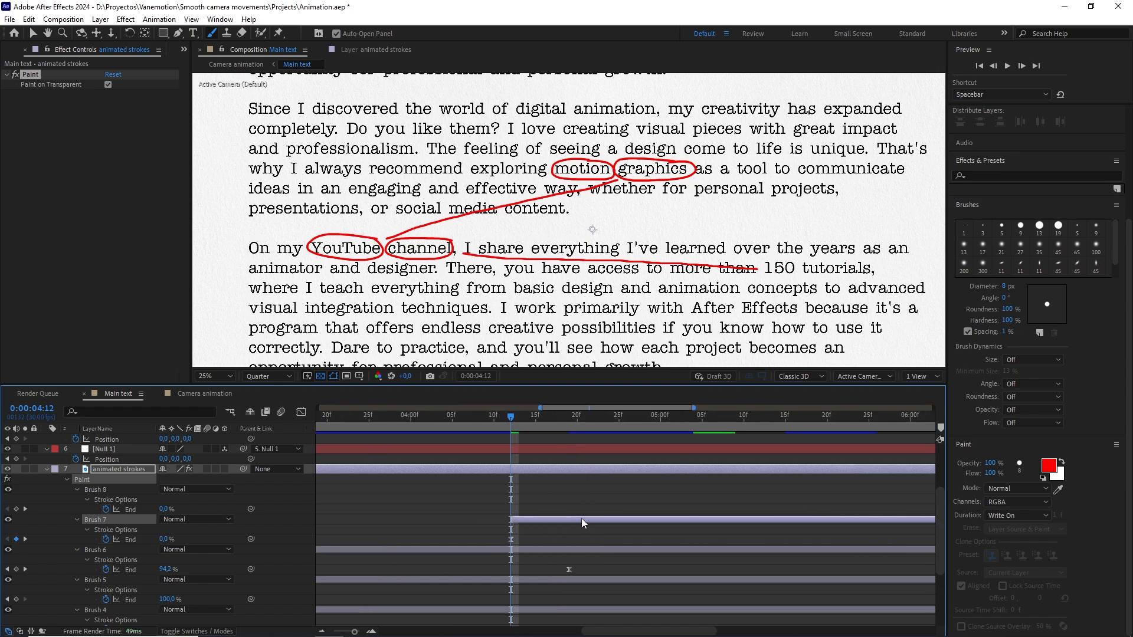
- Set the time to 0:00:05:27, the first null's last Position keyframe, and move Brush 7's last End keyframe there
scroll(582, 518, down, 3)
scroll(667, 519, up, 3)
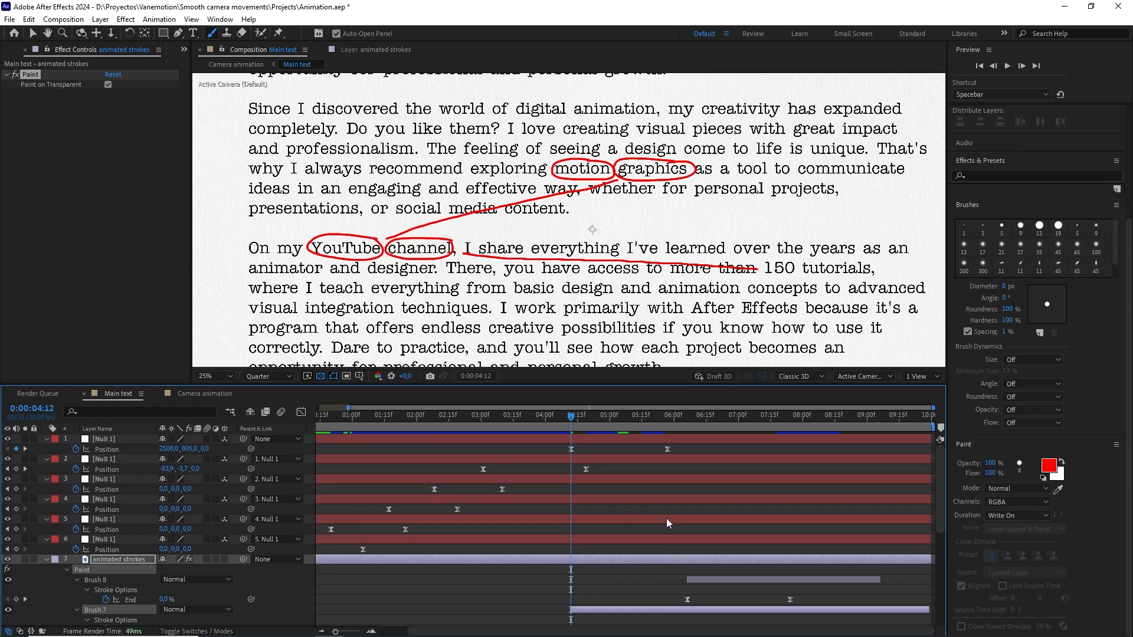
drag(651, 432, 665, 427)
scroll(686, 494, down, 3)
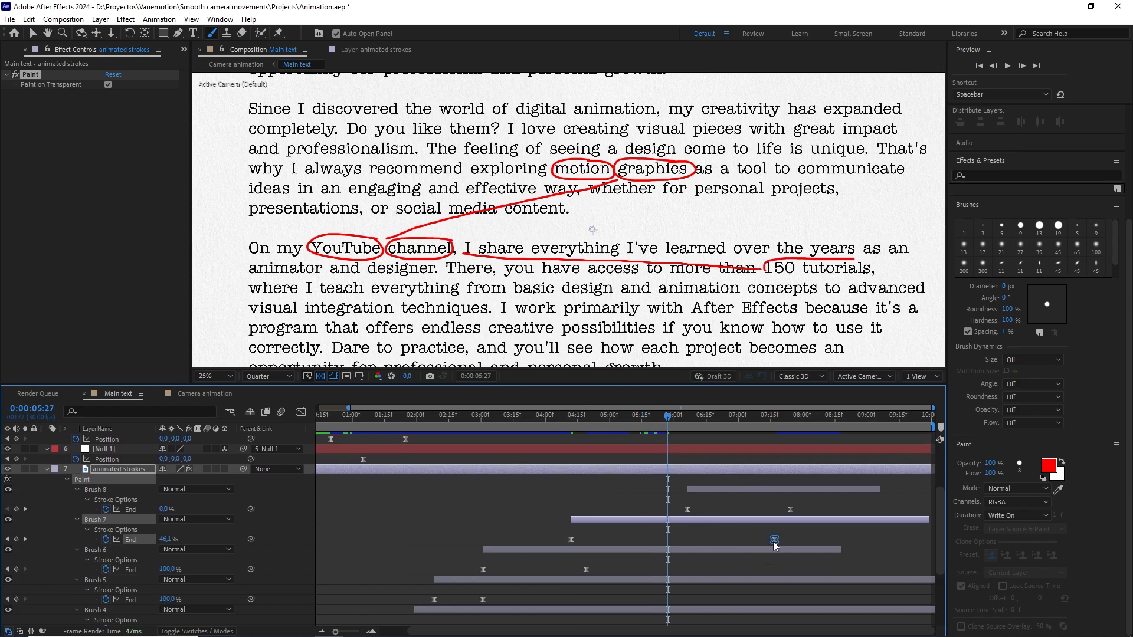
drag(773, 540, 667, 540)
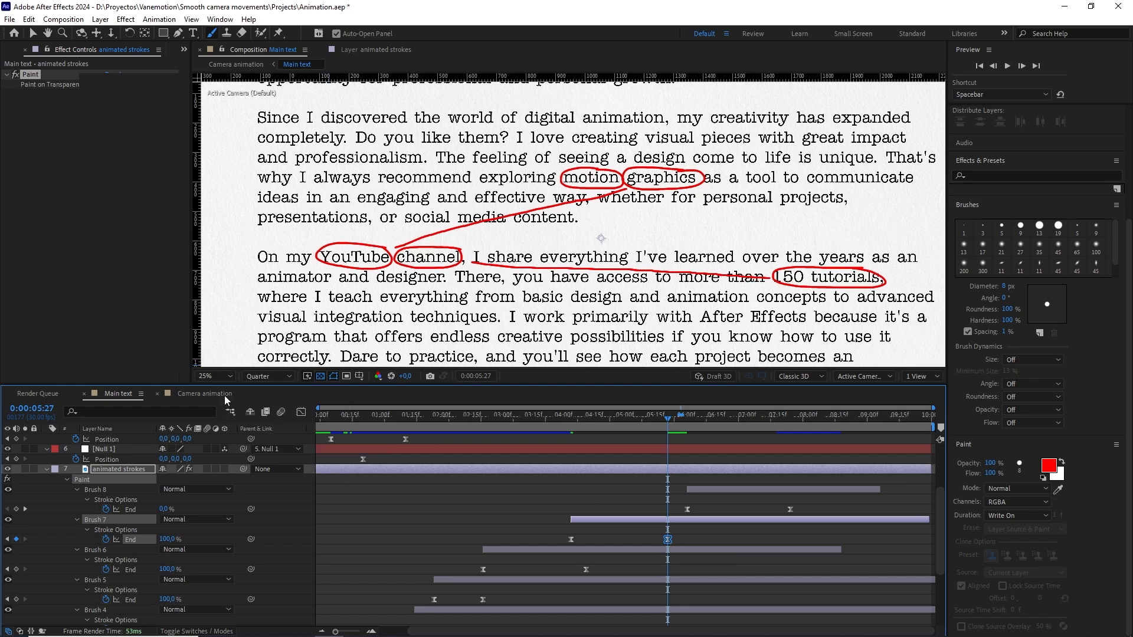
- Preview Camera animation, then in Main text retime Brush 7 to start at about 0:00:04:04 and finish drawing at about 0:00:05:00
click(223, 394)
drag(658, 418, 551, 416)
key(space)
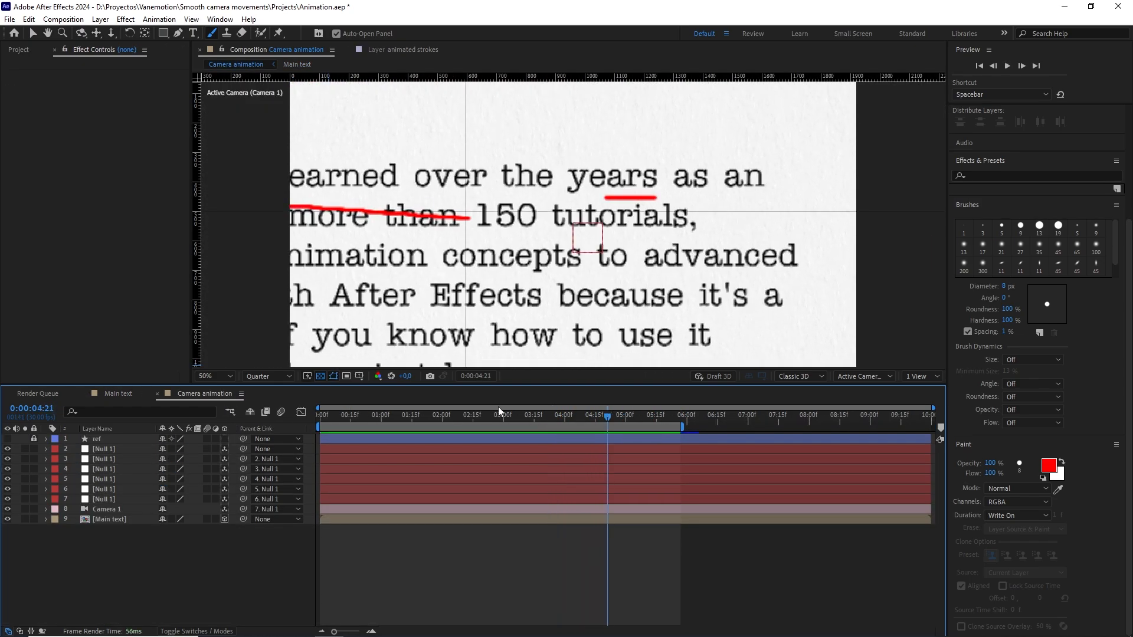
click(122, 393)
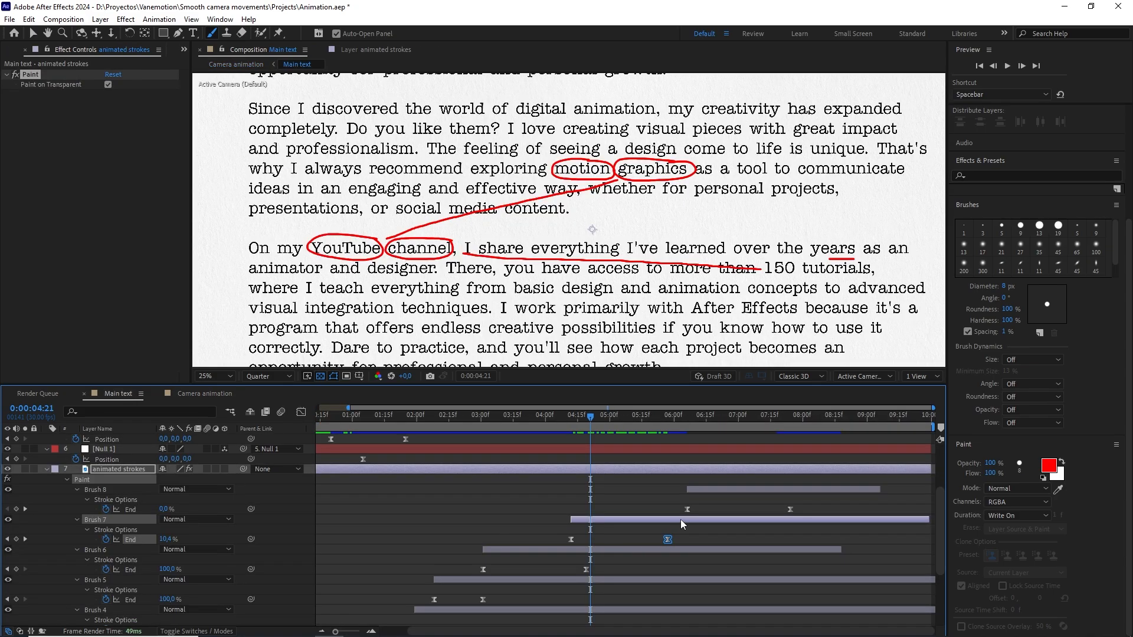
mouse_move(673, 537)
mouse_down()
mouse_move(634, 537)
mouse_move(624, 521)
mouse_up()
- Preview the retimed Brush 7 stroke in Camera animation from 0:00:03:09 and stop at 0:00:05:00
click(203, 393)
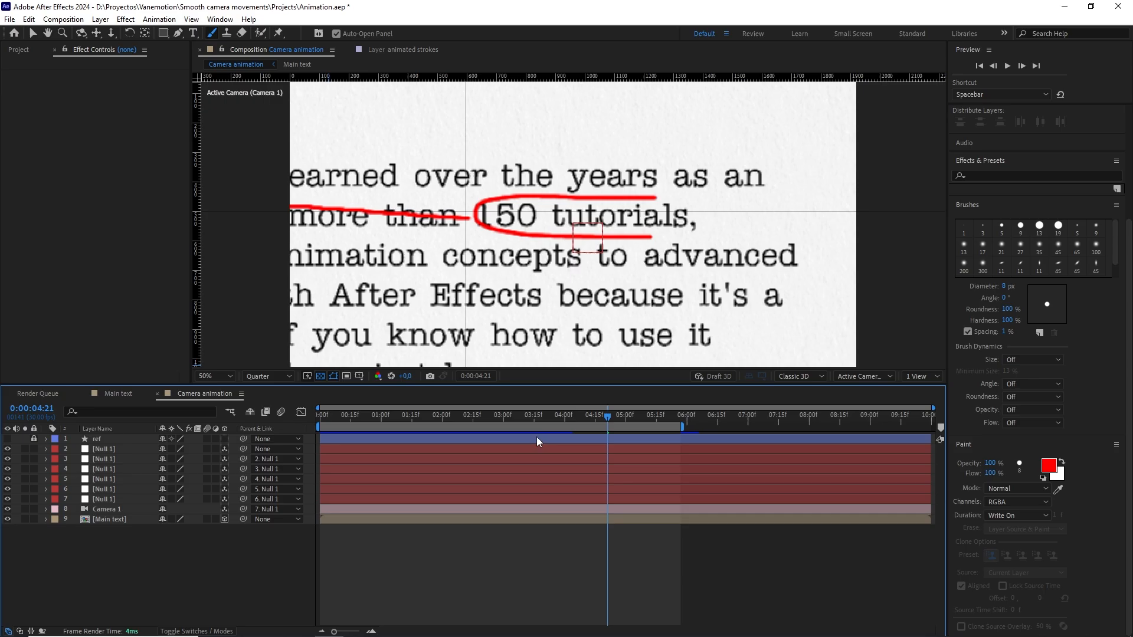
drag(607, 416, 522, 420)
key(space)
key(space)
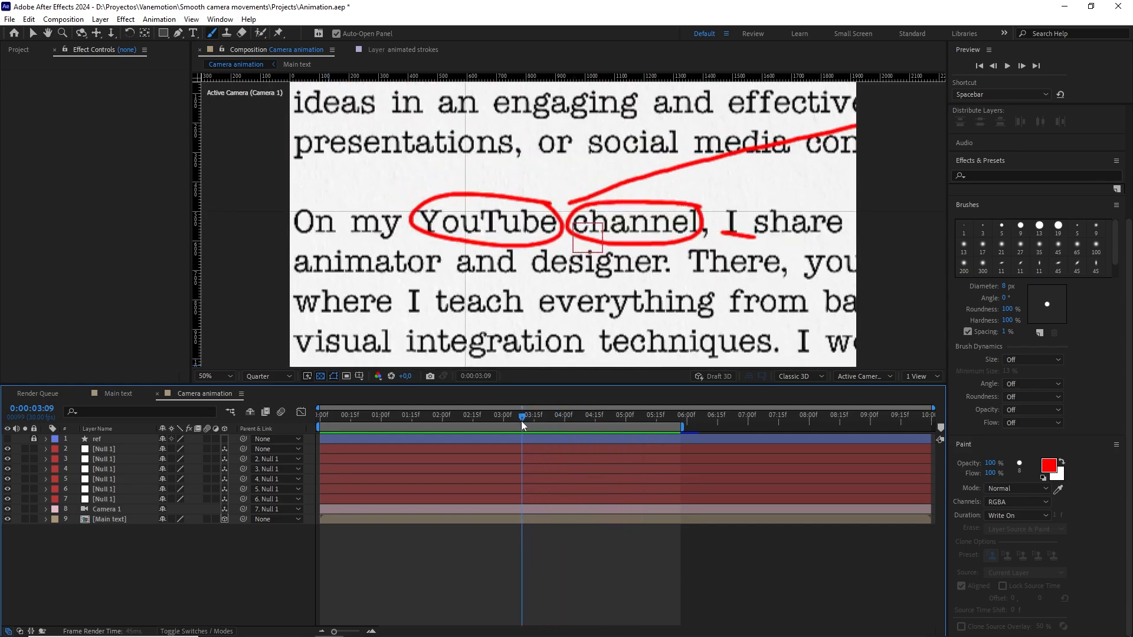
key(space)
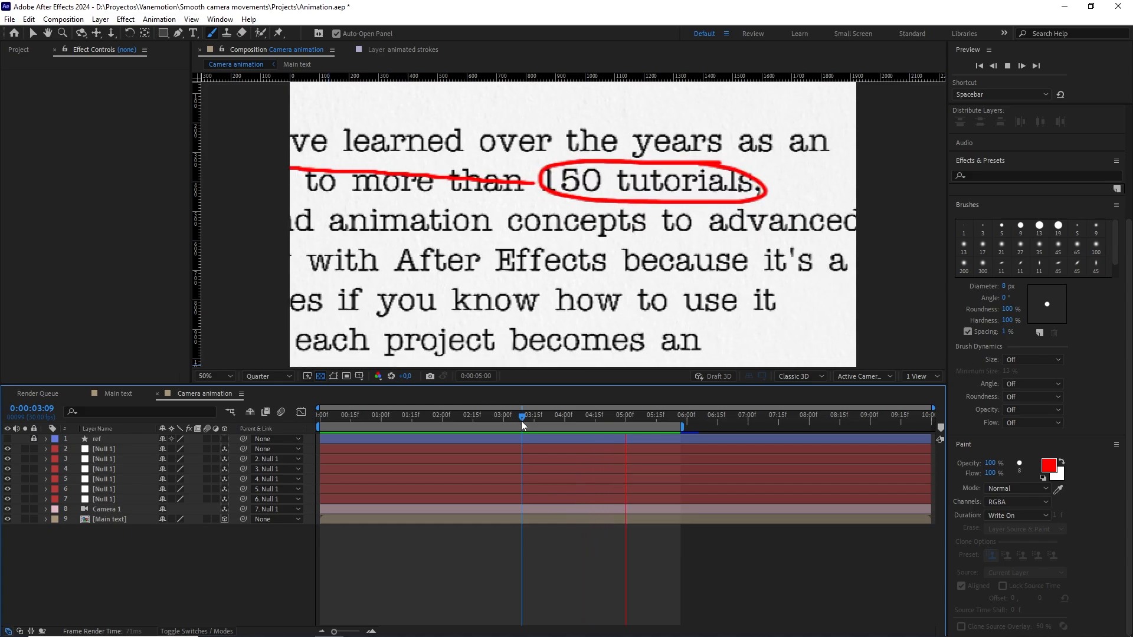
key(space)
- Recheck the stroke against the camera view and shift Brush 7 with its keyframes earlier in Main text to start at about 0:00:03:27
click(118, 394)
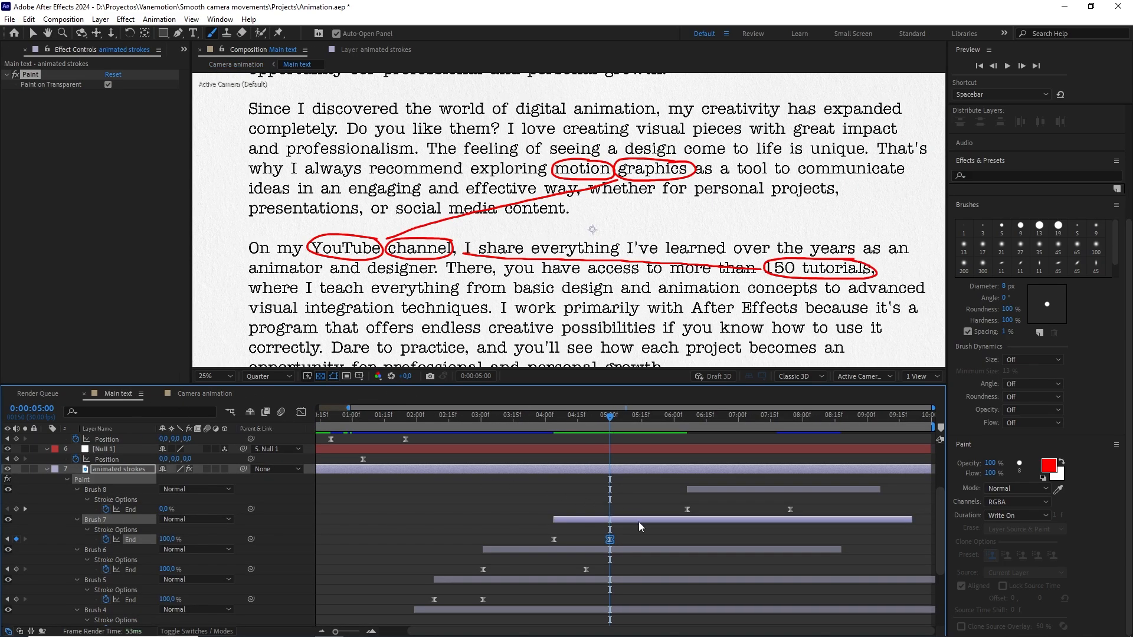
click(227, 392)
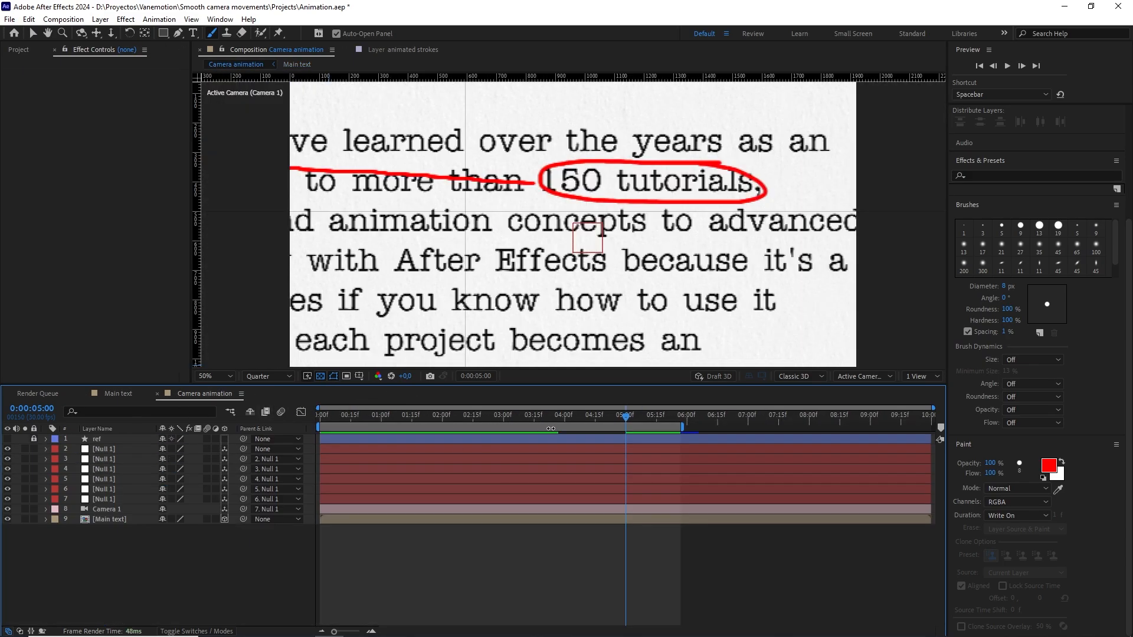
mouse_move(624, 420)
mouse_down()
mouse_move(569, 417)
mouse_move(643, 418)
mouse_move(580, 410)
mouse_move(604, 417)
mouse_up()
click(121, 394)
scroll(667, 501, up, 3)
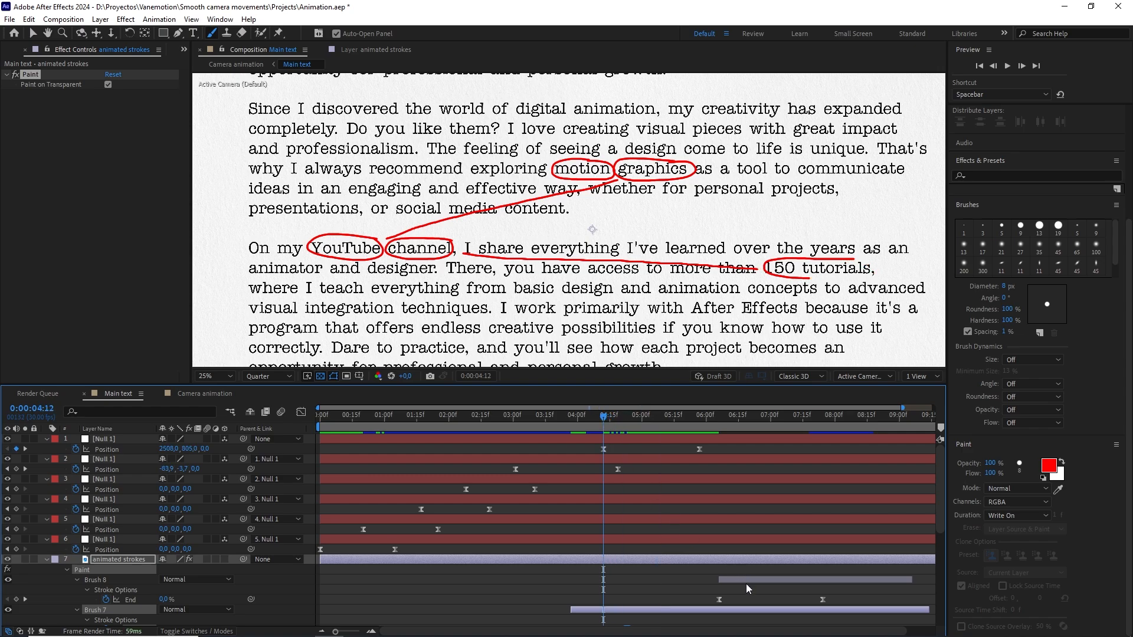
- Shift the Brush 8 bar to start at 0:00:04:12 and move its last End keyframe to 0:00:05:27
drag(746, 583, 636, 579)
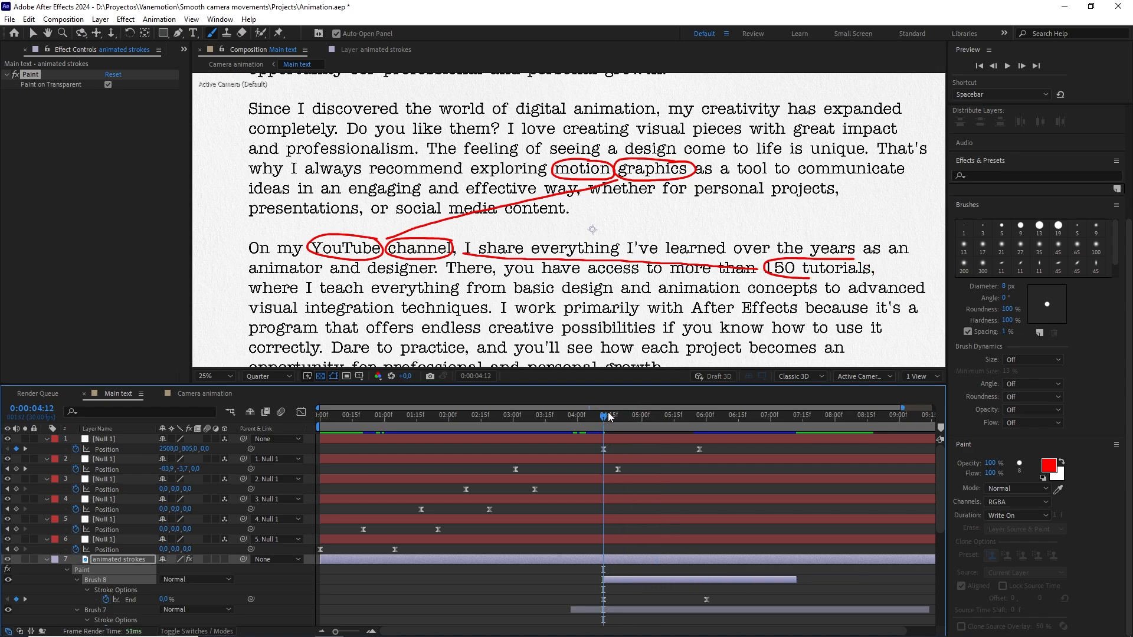
drag(609, 416, 695, 426)
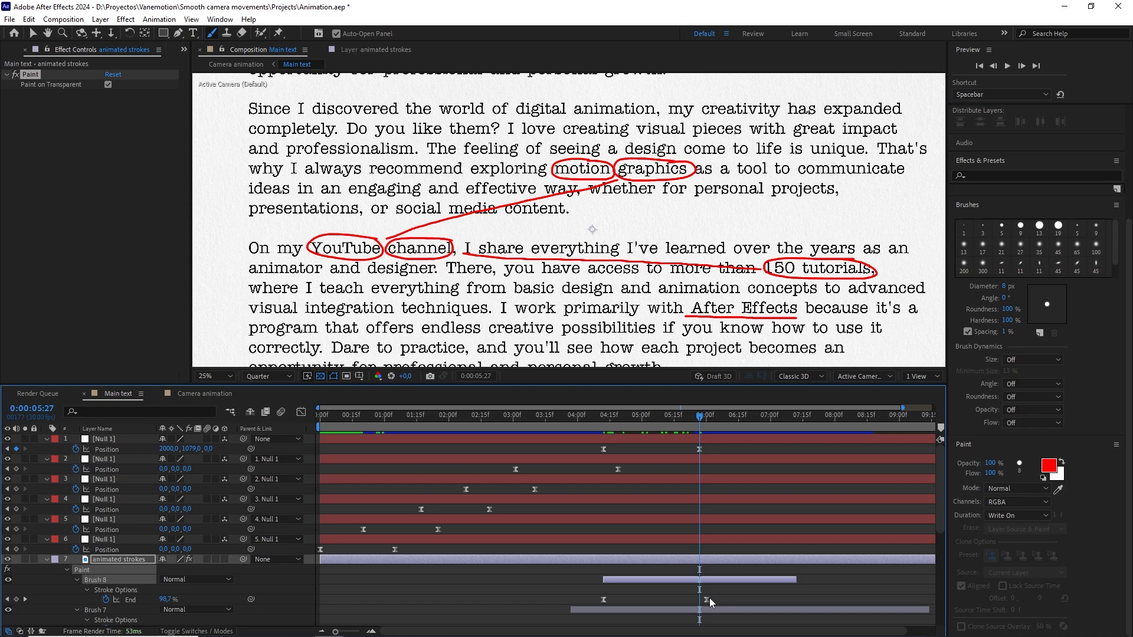
drag(709, 597, 692, 598)
- Collapse the animated strokes layer's properties and return the time to 0:00:00:00
scroll(691, 593, down, 5)
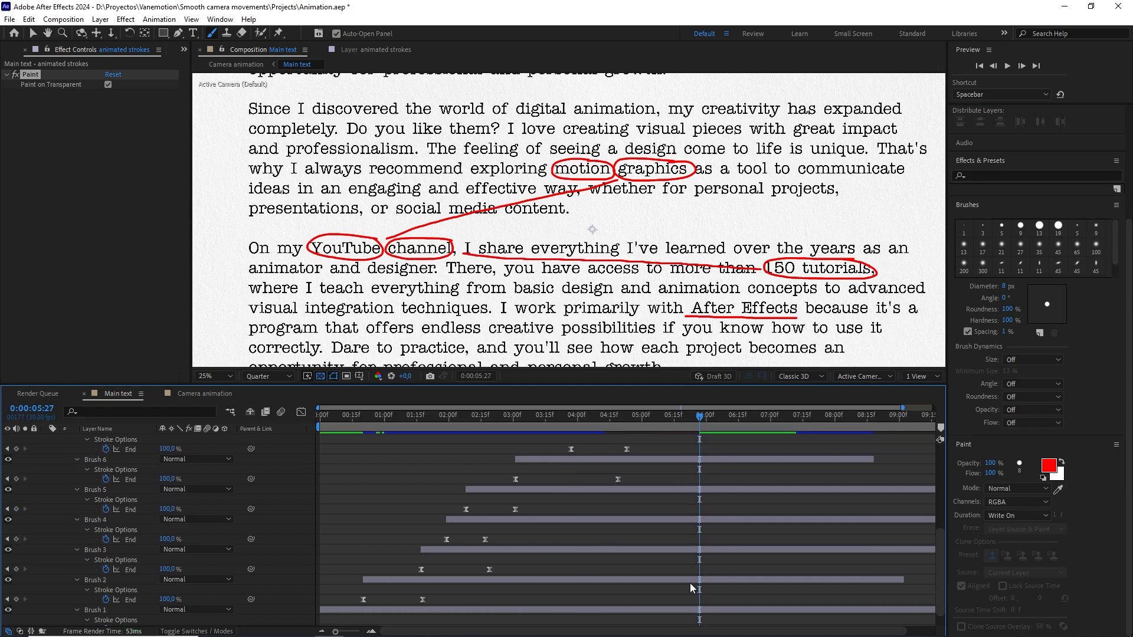
scroll(689, 583, up, 8)
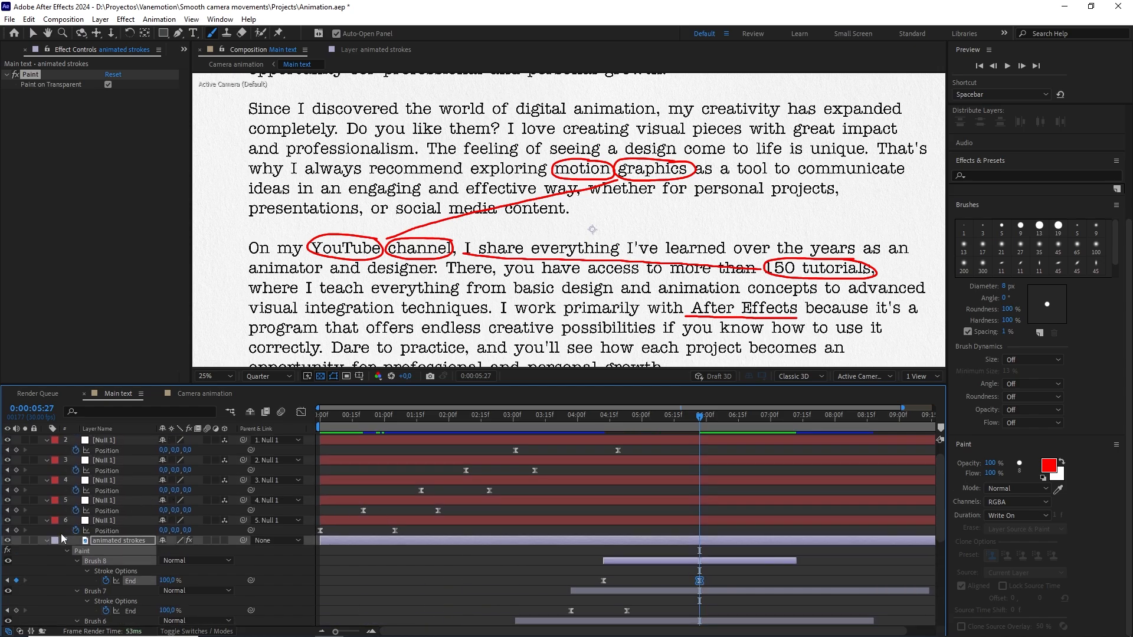
click(47, 540)
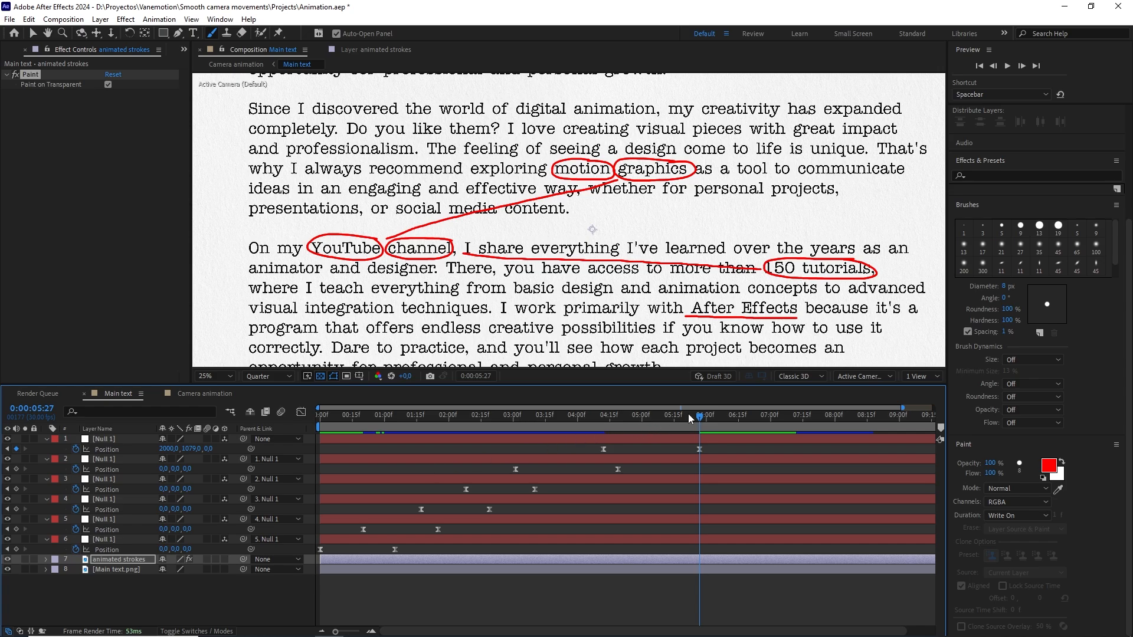
mouse_move(689, 413)
mouse_down()
mouse_move(277, 437)
mouse_move(217, 396)
mouse_up()
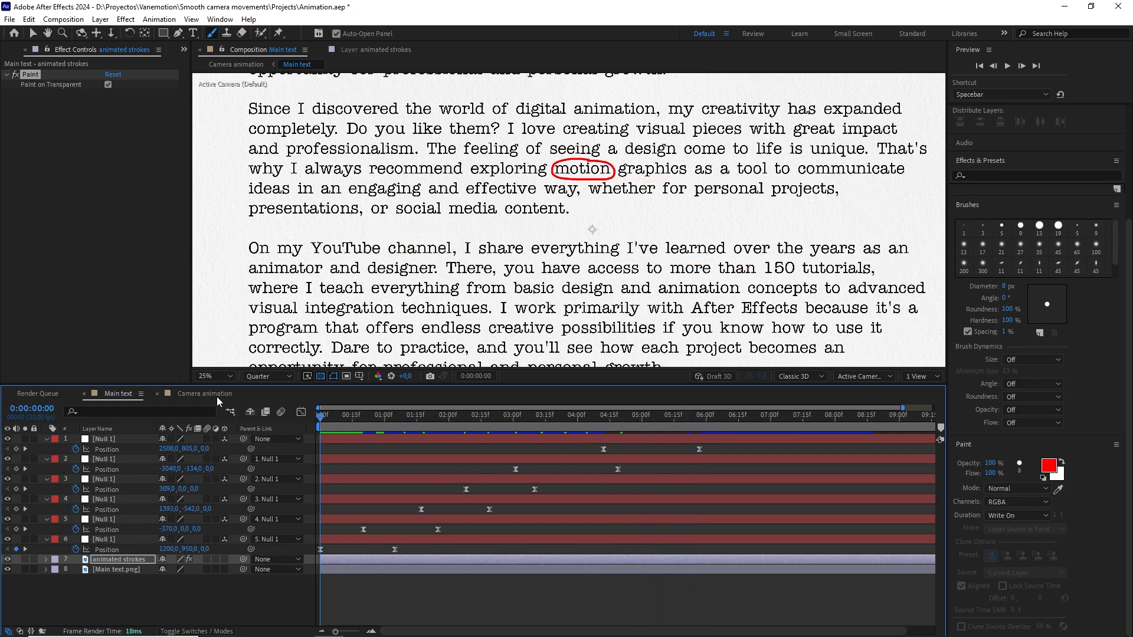
- In the Camera animation composition, set the preview resolution to Full and the magnification to Fit
click(217, 397)
mouse_move(320, 415)
mouse_down()
mouse_move(341, 416)
mouse_move(320, 415)
mouse_up()
click(266, 376)
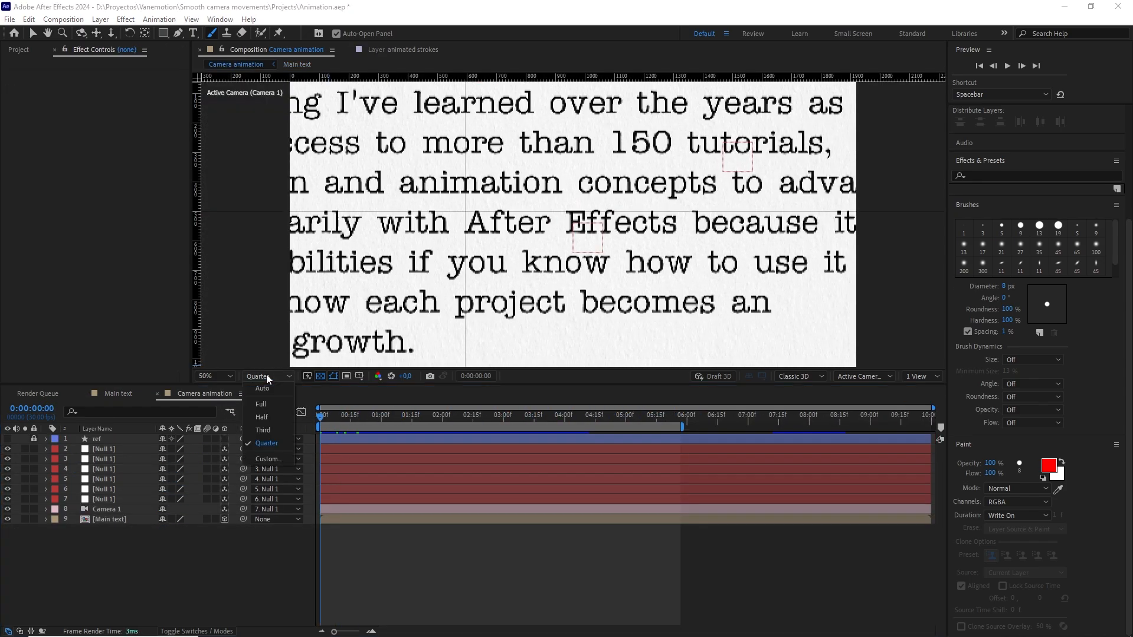
click(261, 404)
click(212, 376)
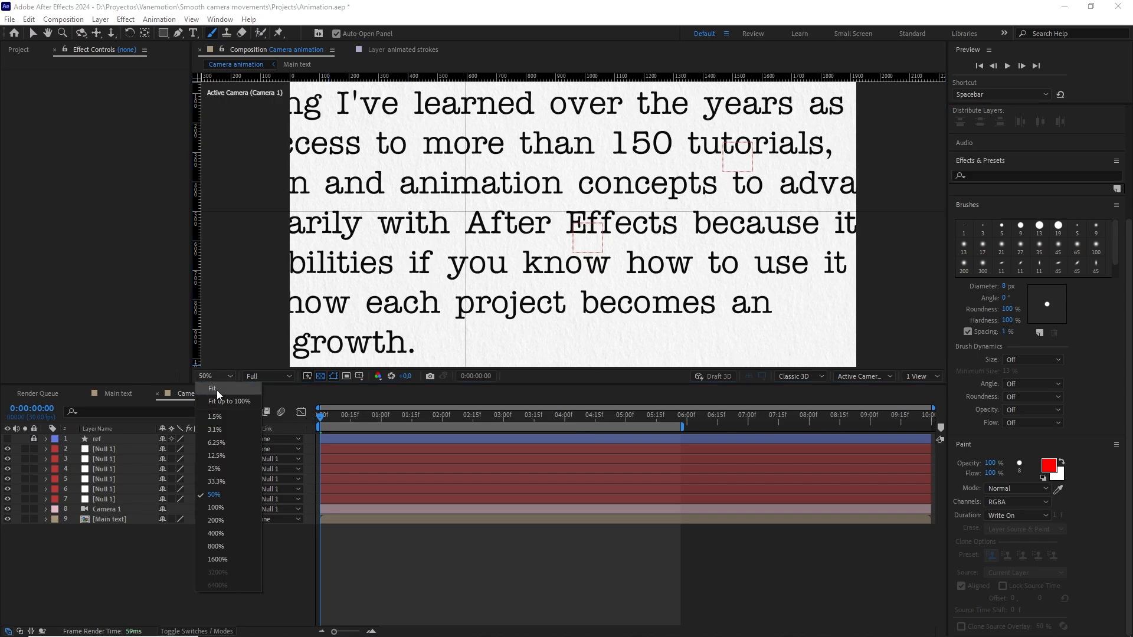
click(217, 390)
- Preview Camera animation from the beginning, stop playback, and inspect the frame at 0:00:05:25
key(space)
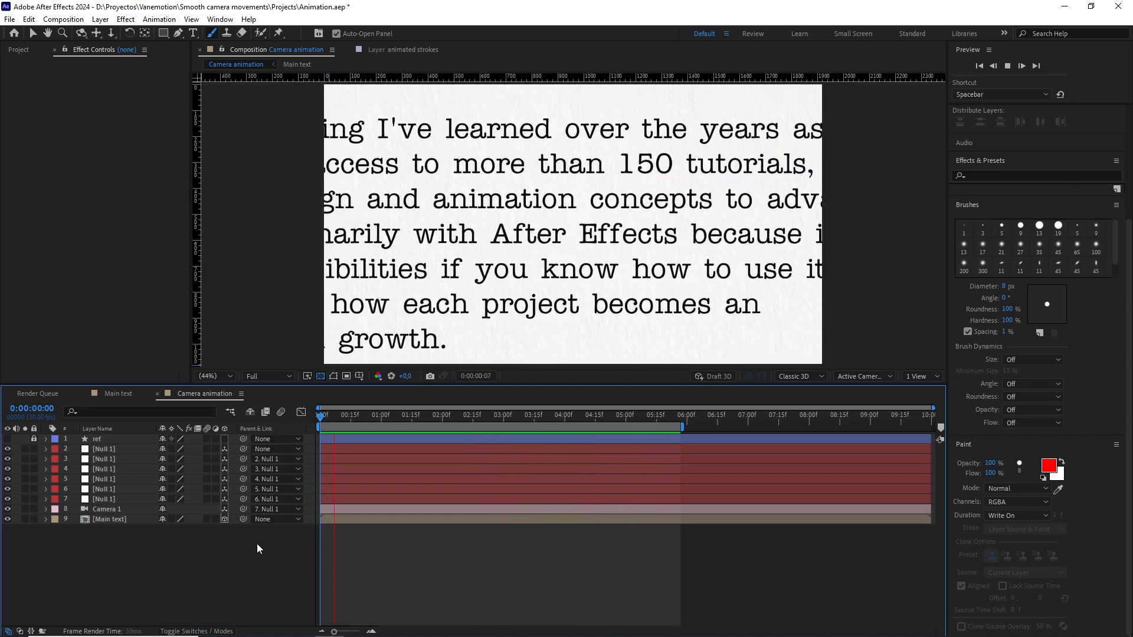
key(space)
mouse_move(629, 418)
mouse_down()
mouse_move(646, 417)
mouse_move(559, 419)
mouse_move(678, 424)
mouse_move(676, 413)
mouse_move(443, 404)
mouse_move(299, 410)
mouse_move(677, 437)
mouse_up()
drag(635, 168, 638, 198)
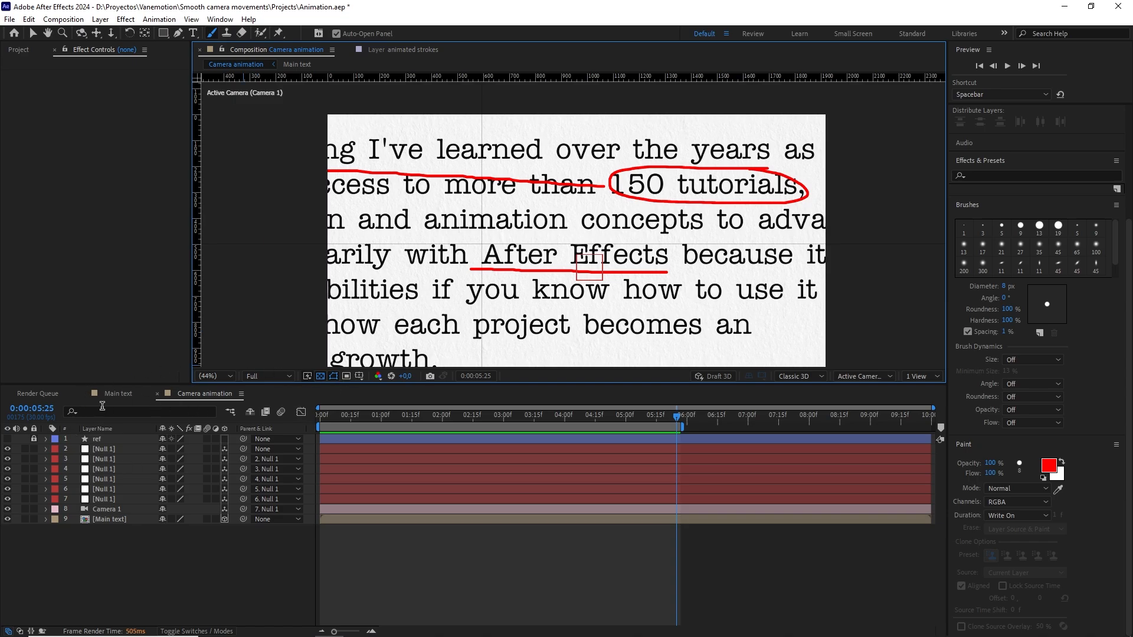
- In the Main text composition, select all six Null 1 layers
click(125, 392)
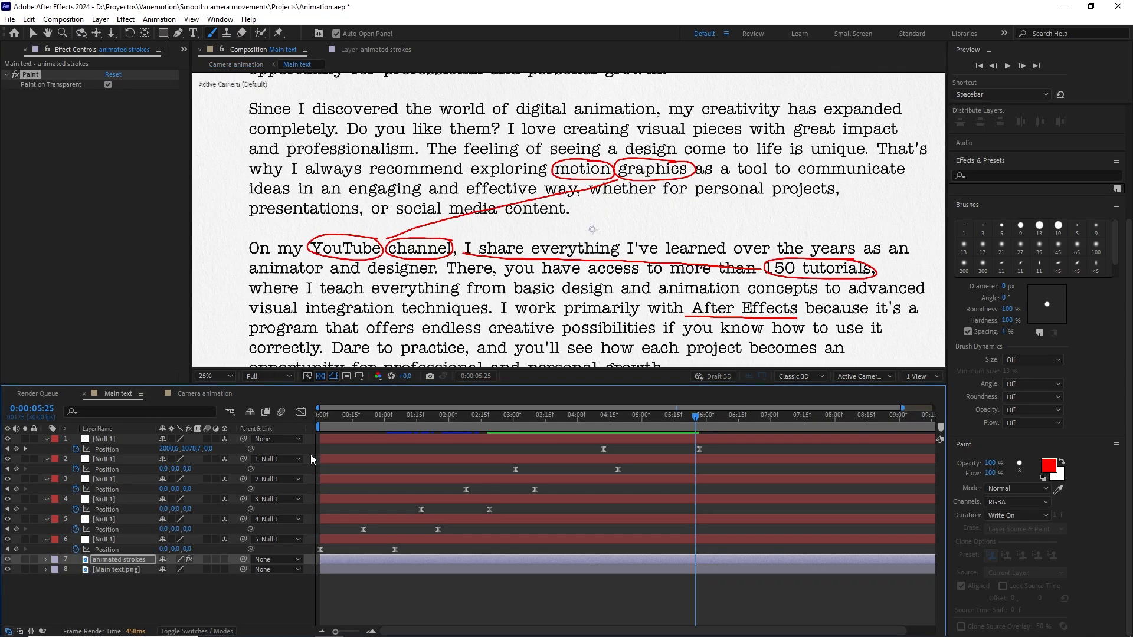
click(109, 539)
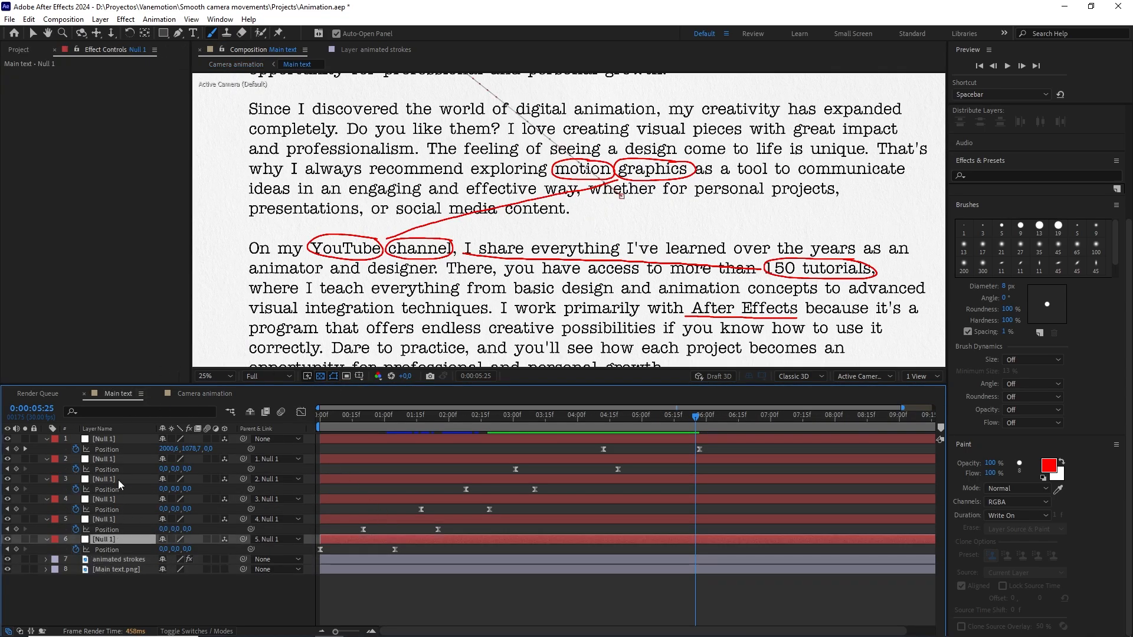
shift+click(115, 441)
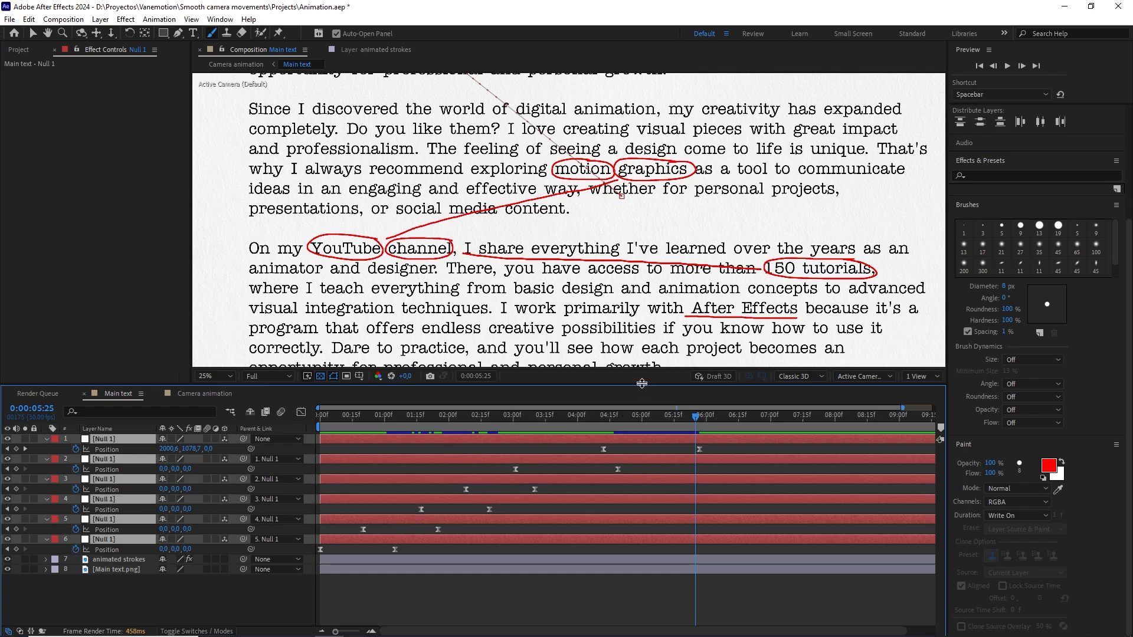
- Enlarge the timeline area and reveal the keyframed properties of the animated strokes layer
drag(644, 385, 648, 299)
click(105, 485)
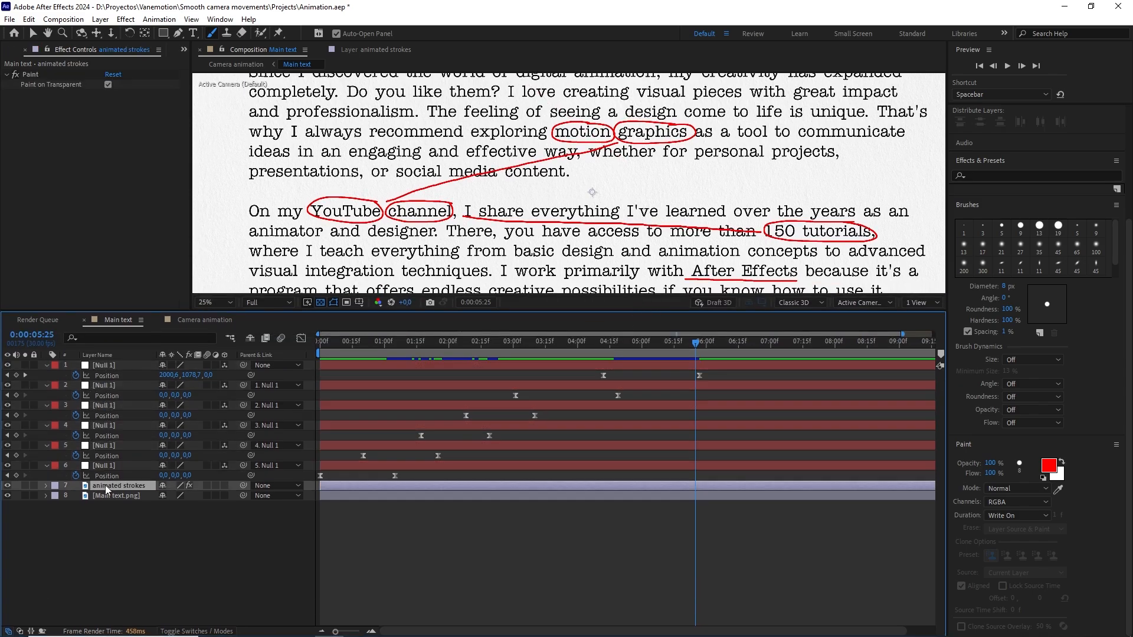
key(u)
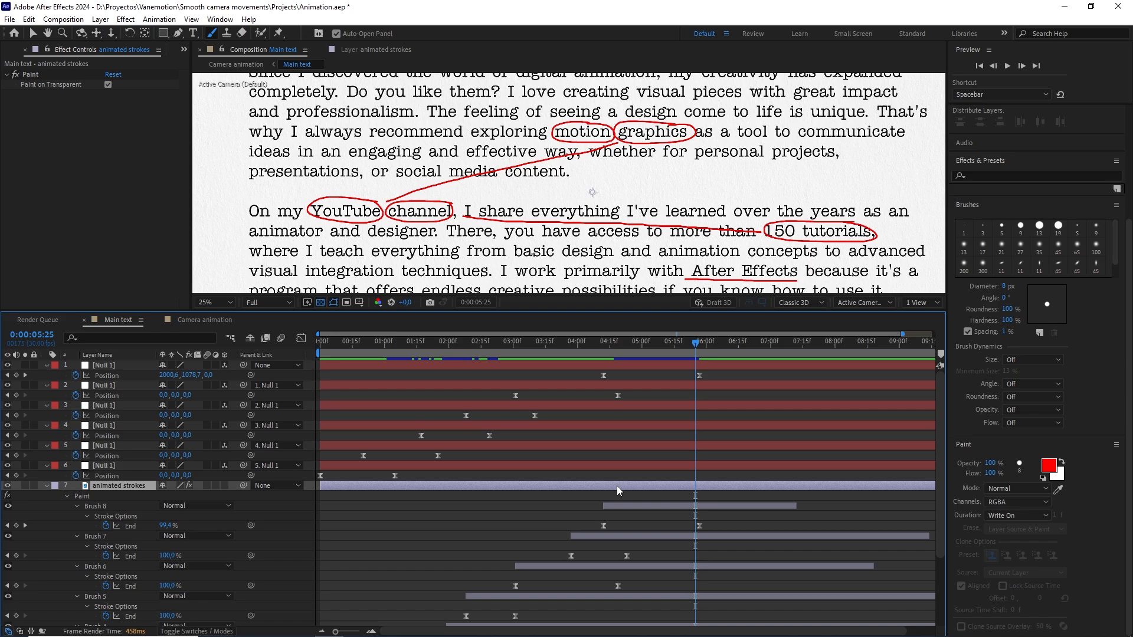
- Duplicate the Brush 8, Brush 7 and Brush 6 strokes of animated strokes and place the copies above Brush 8 in Paint
click(629, 506)
shift+click(619, 566)
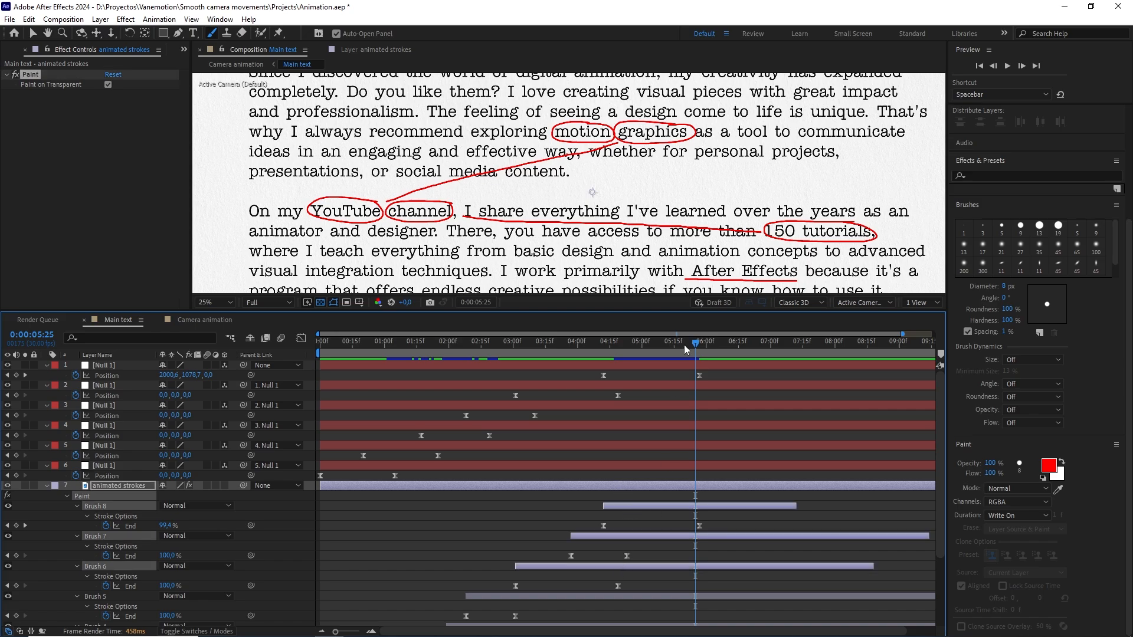
scroll(679, 216, down, 1)
scroll(680, 216, up, 1)
drag(701, 234, 628, 208)
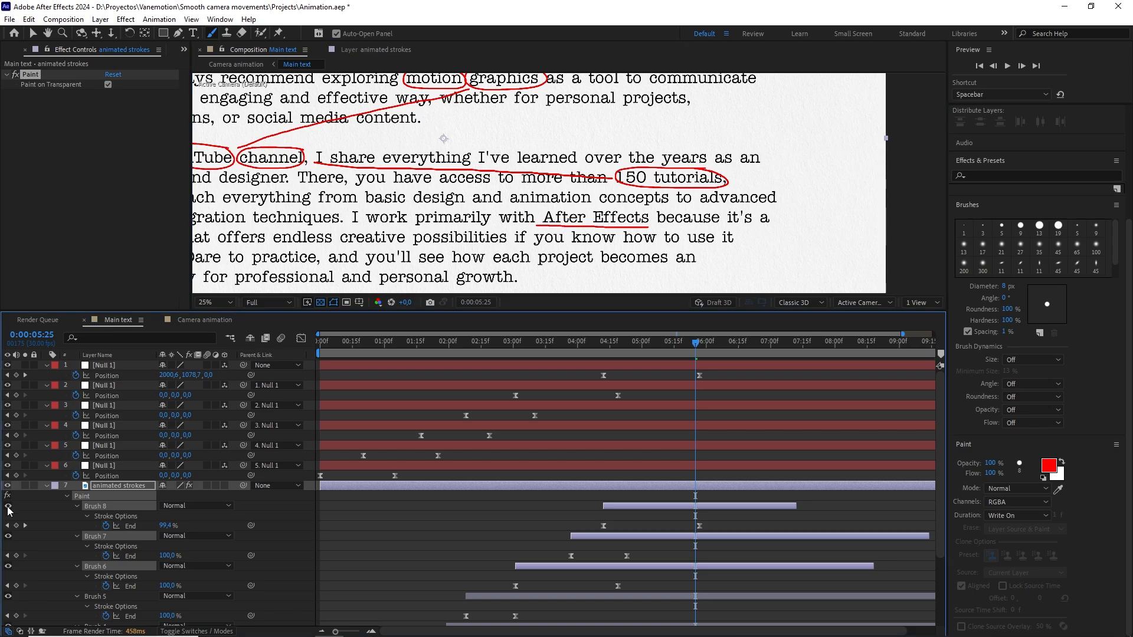
click(9, 506)
click(8, 507)
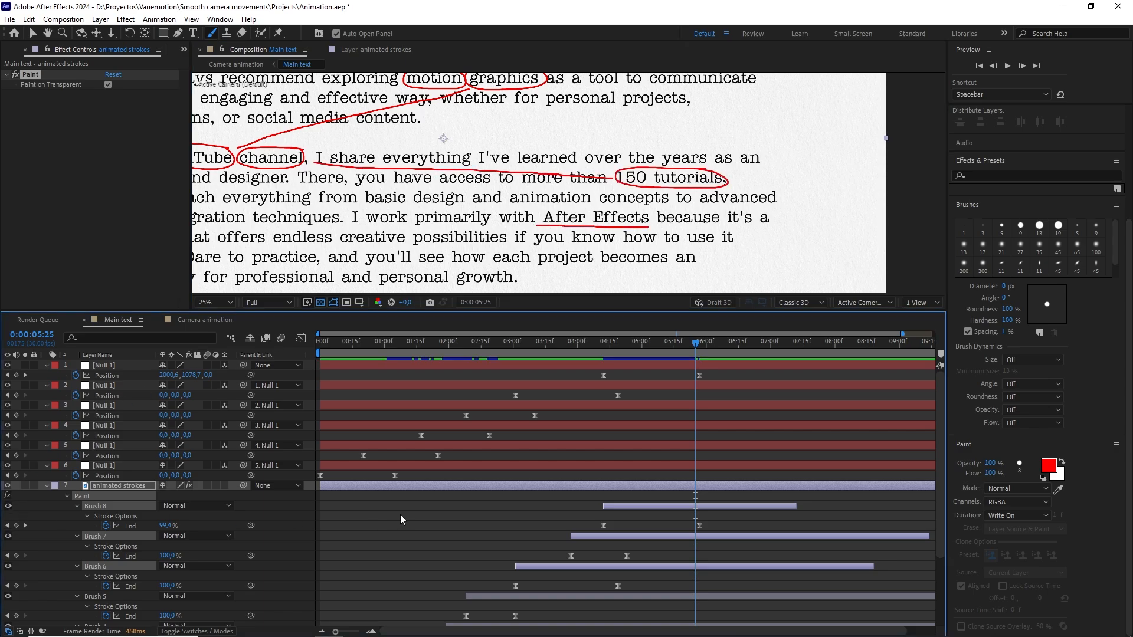
key(ctrl+d)
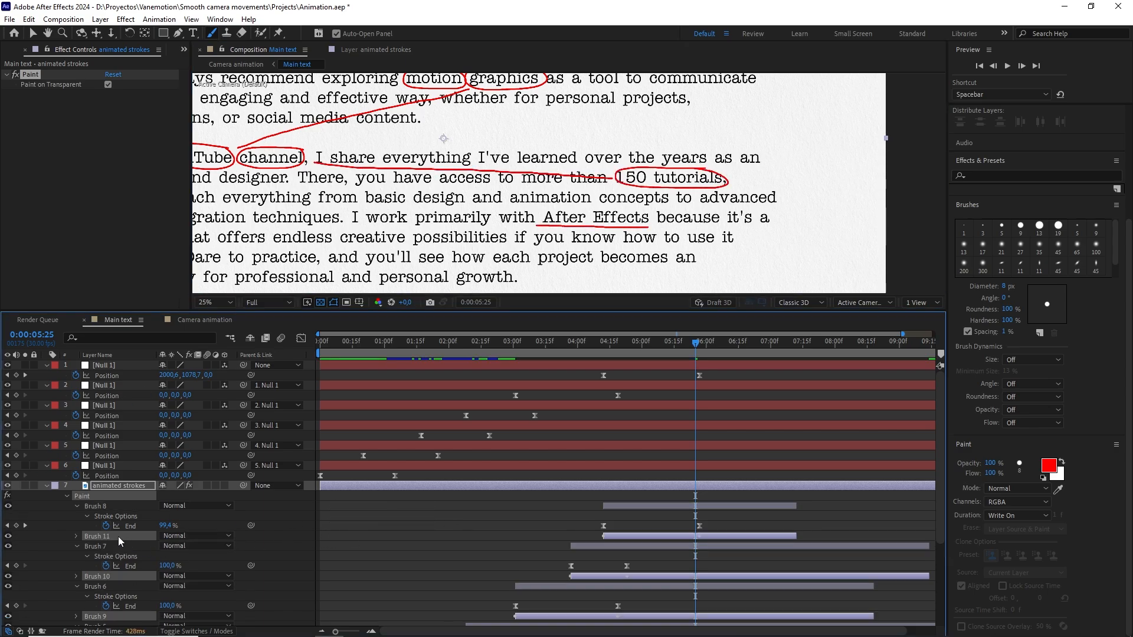
drag(118, 536, 105, 504)
- Shift the three duplicated strokes earlier so Brush 9 starts at the composition start, and delete their End keyframes
drag(584, 525, 384, 518)
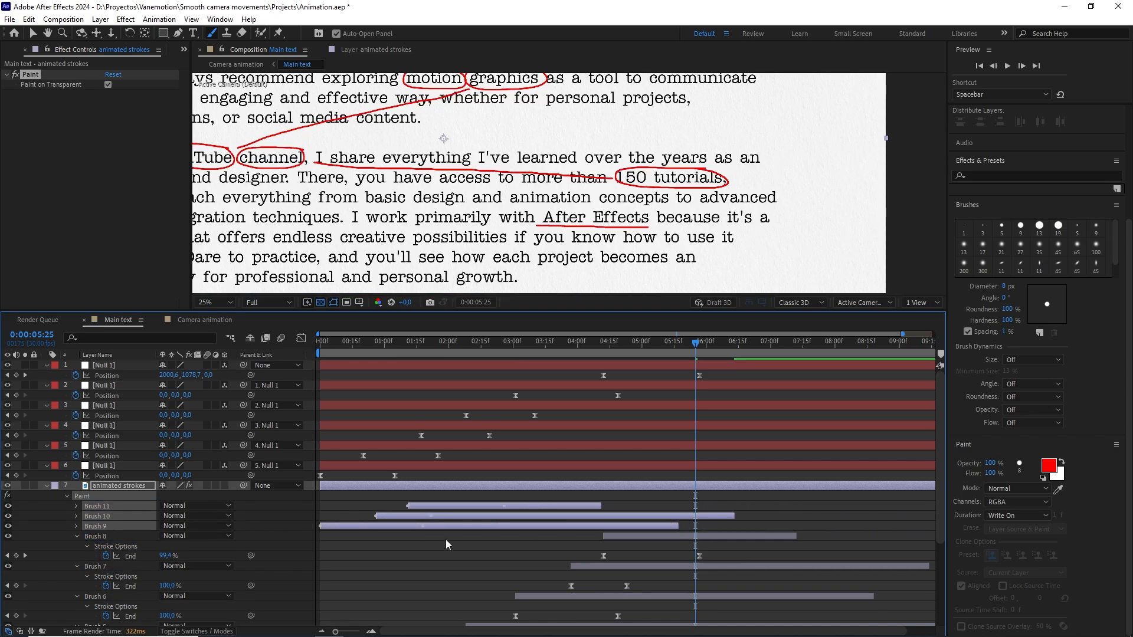
key(u)
drag(519, 526, 312, 591)
key(Delete)
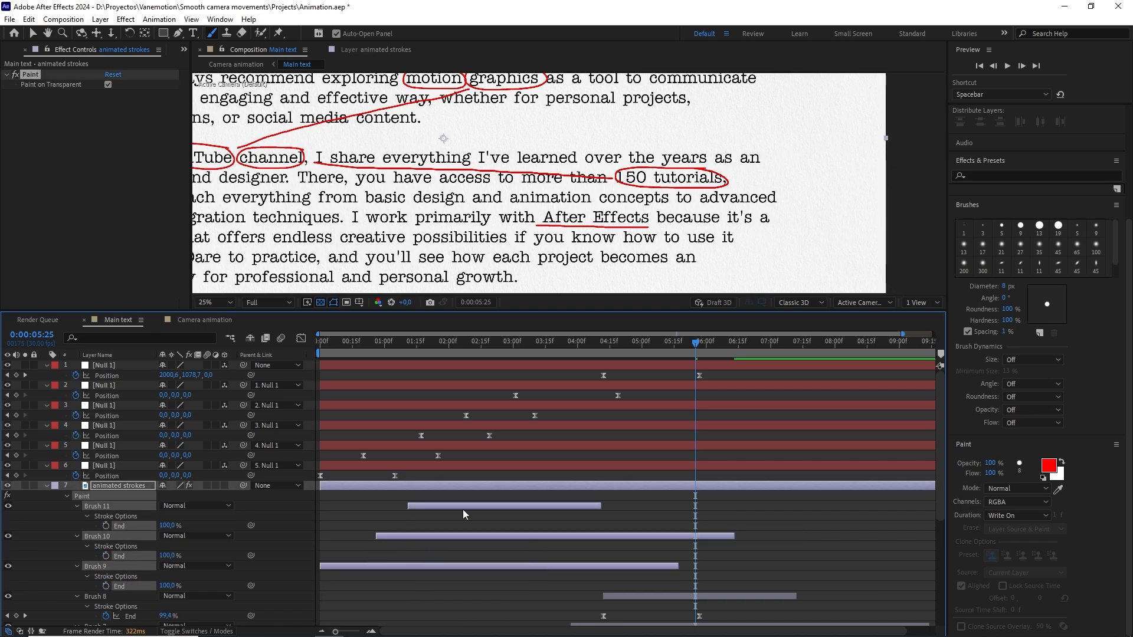
- Move the Brush 10 and Brush 11 duration bars so both strokes start at the beginning of the composition
click(409, 543)
drag(402, 534, 351, 533)
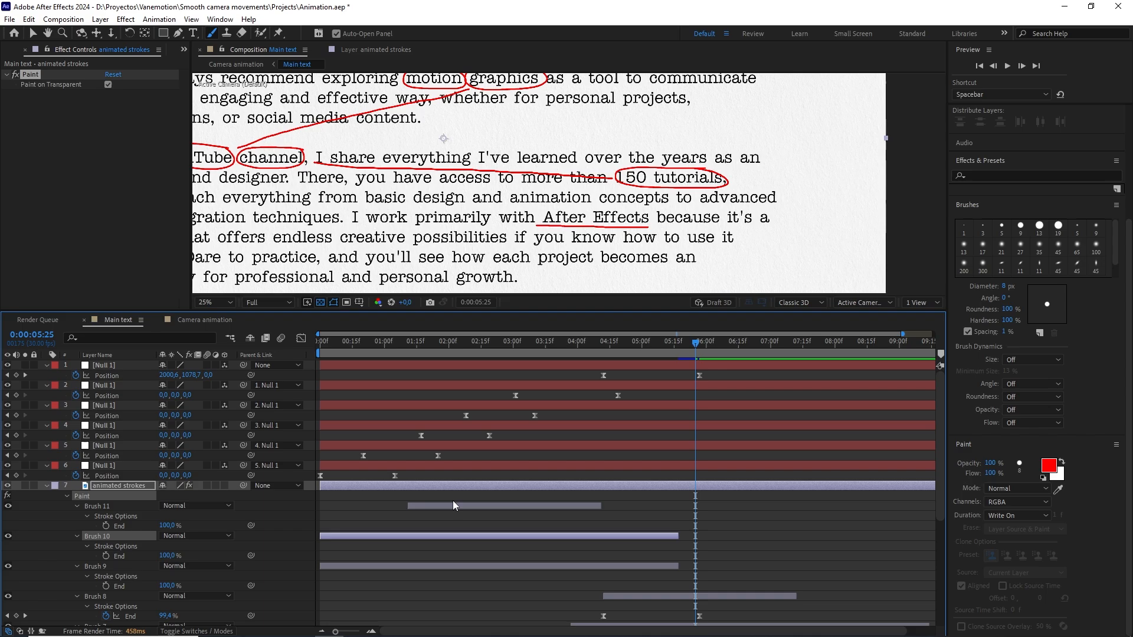
drag(455, 504, 349, 501)
- Preview the Camera animation composition at Quarter resolution and inspect the red strokes at 0:00:01:02
click(205, 320)
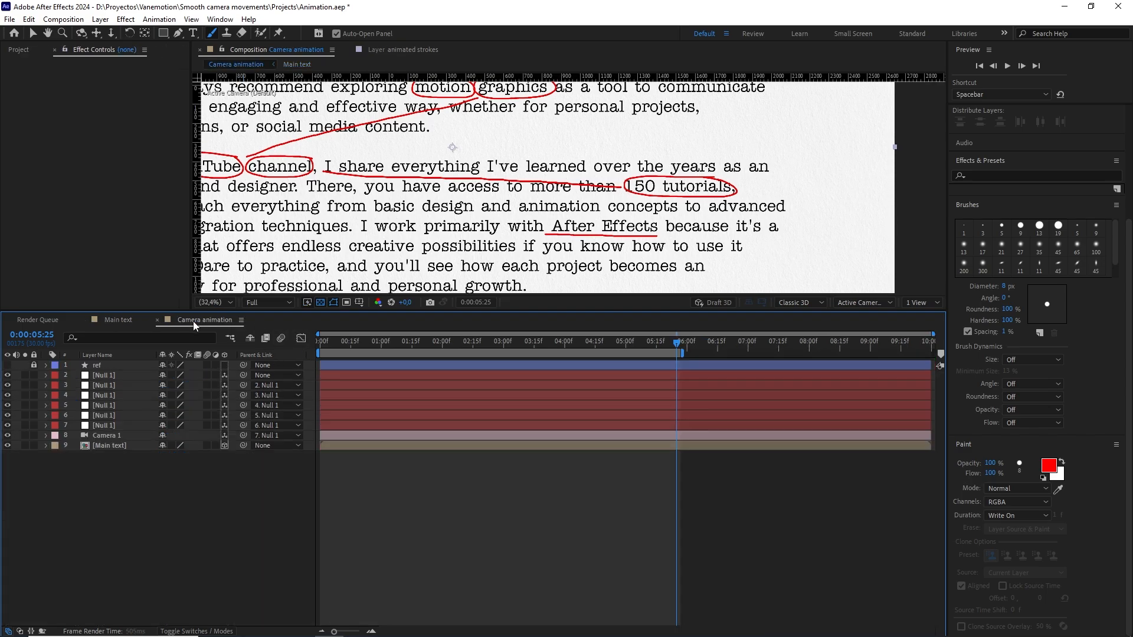
drag(642, 342, 616, 380)
click(267, 372)
click(267, 439)
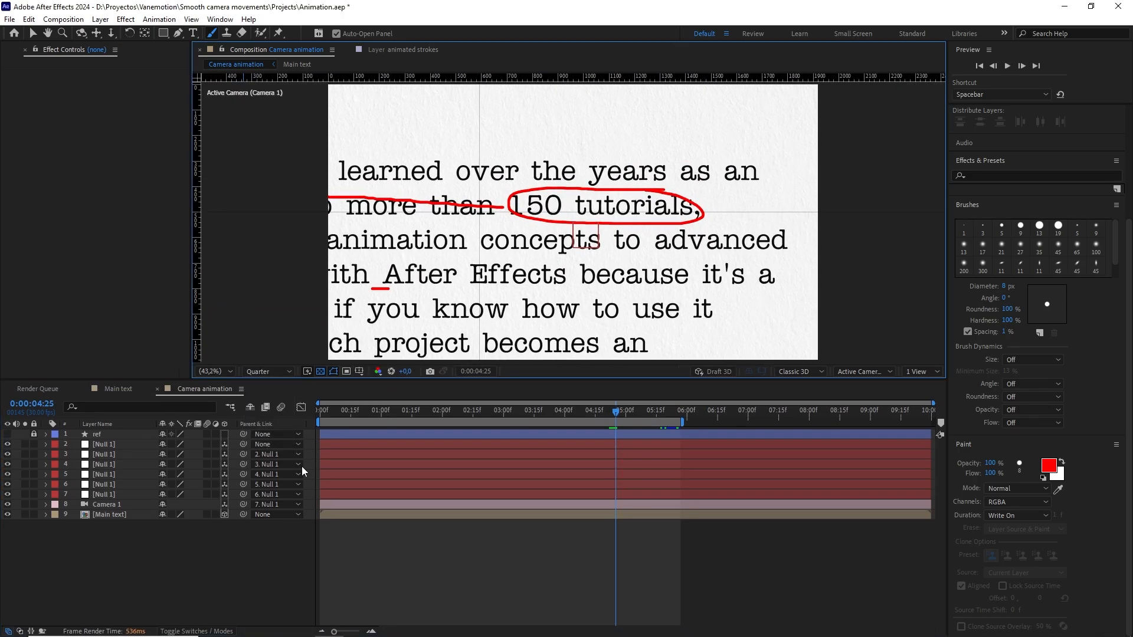
key(space)
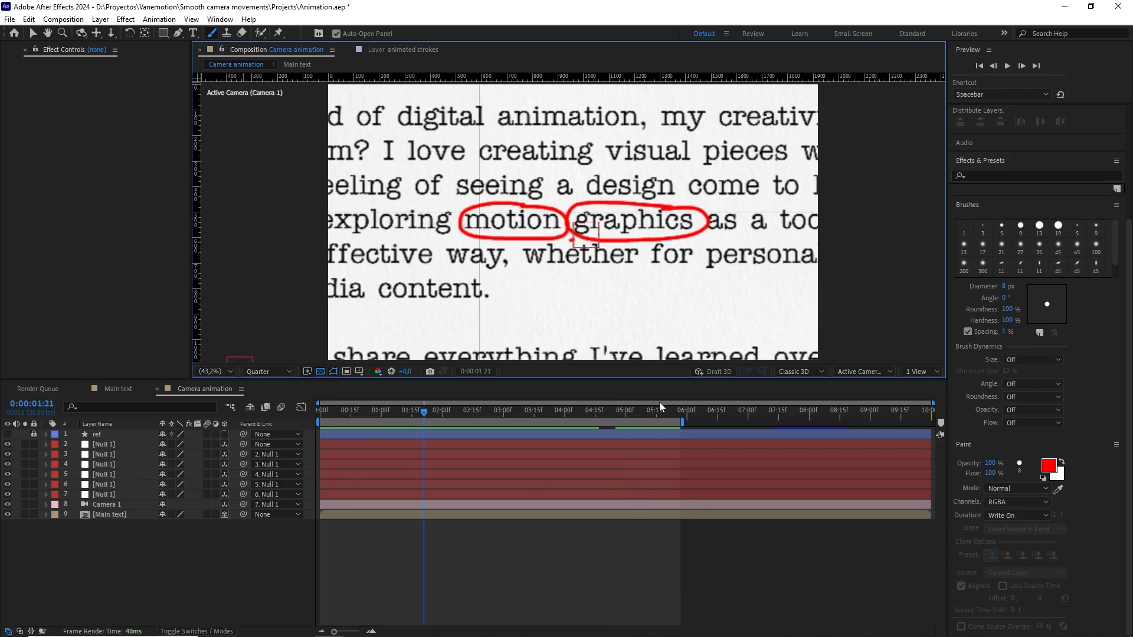
click(604, 412)
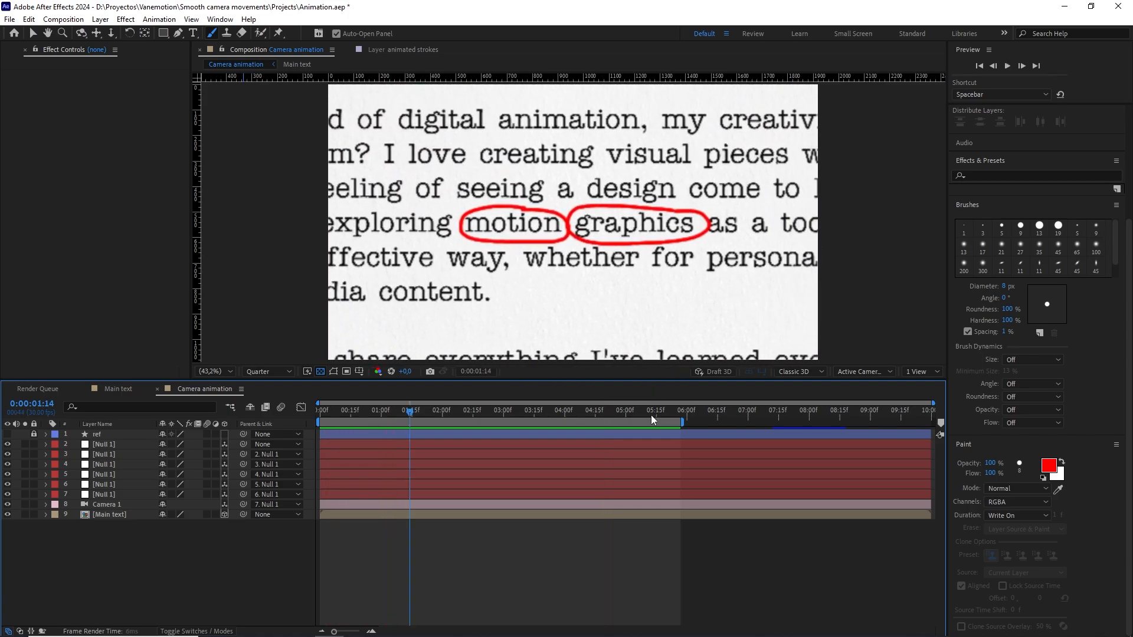
key(space)
drag(554, 416, 325, 411)
drag(519, 419, 386, 413)
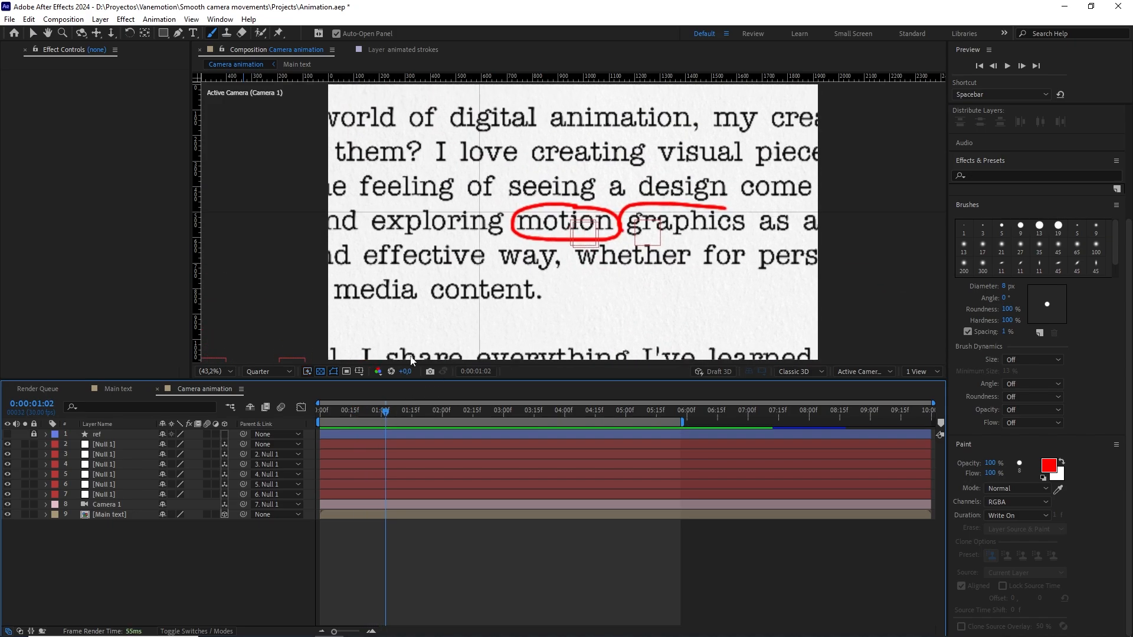
- In the Main text composition, trim the ends of the Brush 11, Brush 10 and Brush 9 strokes to 0:00:01:02
click(112, 389)
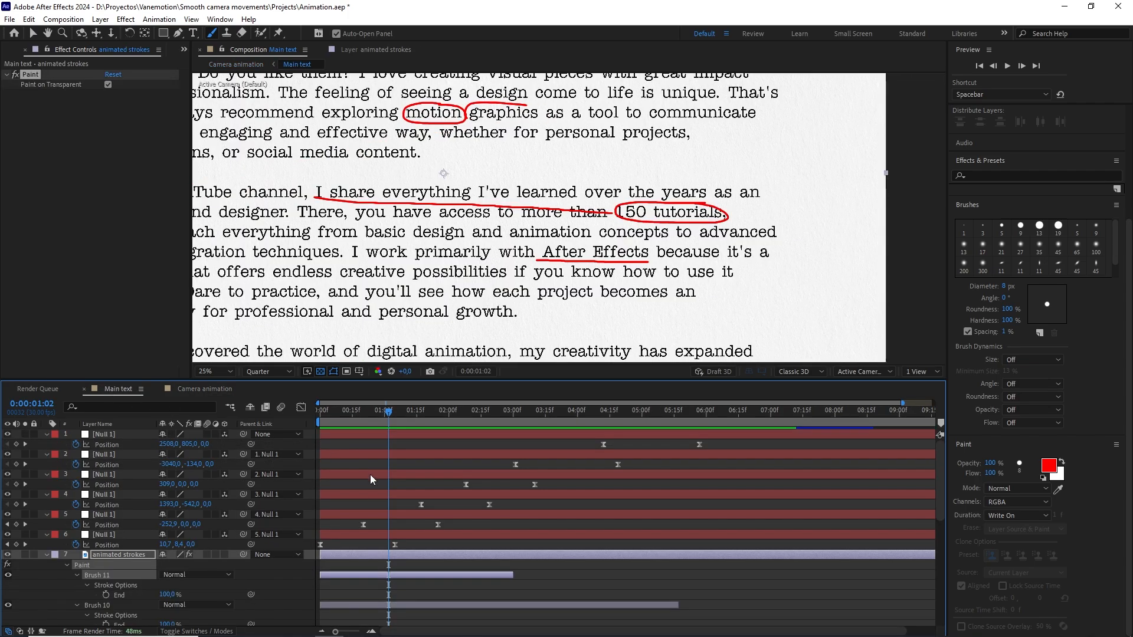
drag(511, 573, 401, 574)
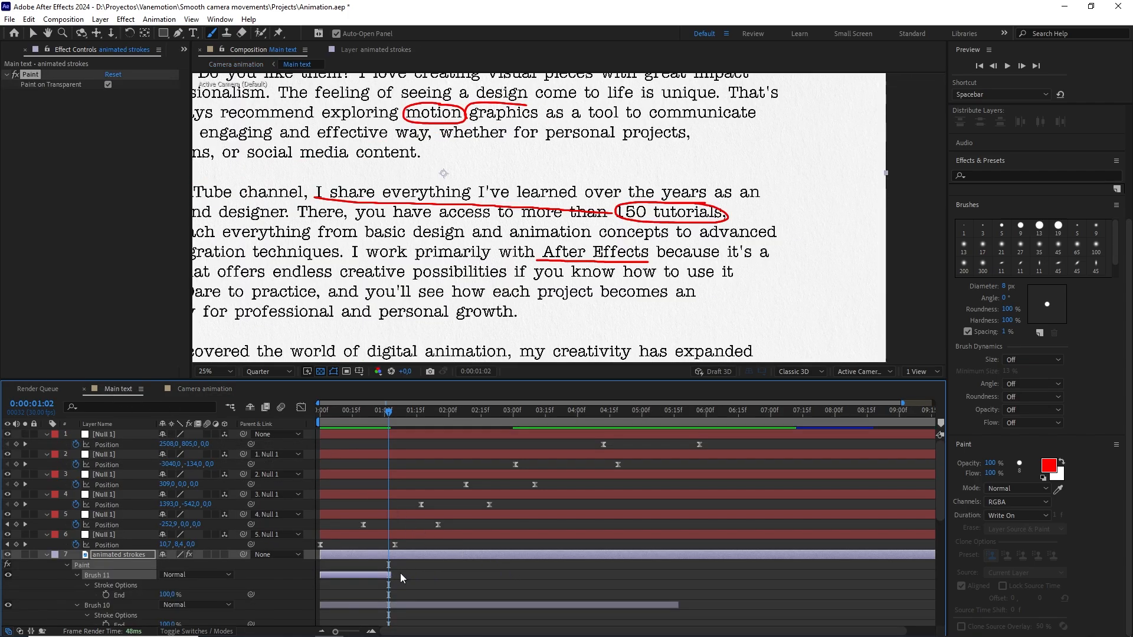
scroll(499, 555, down, 3)
drag(678, 546, 400, 546)
drag(681, 573, 394, 573)
- Collapse the animated strokes layer, then show Main text at 100% magnification and Full resolution
key(slash)
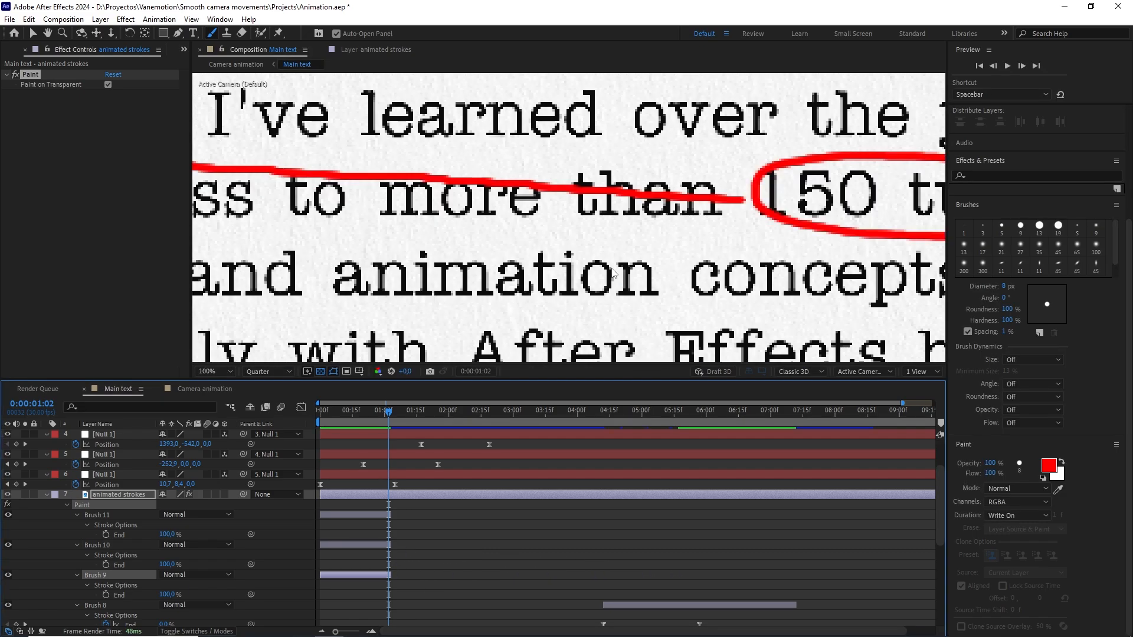
click(46, 498)
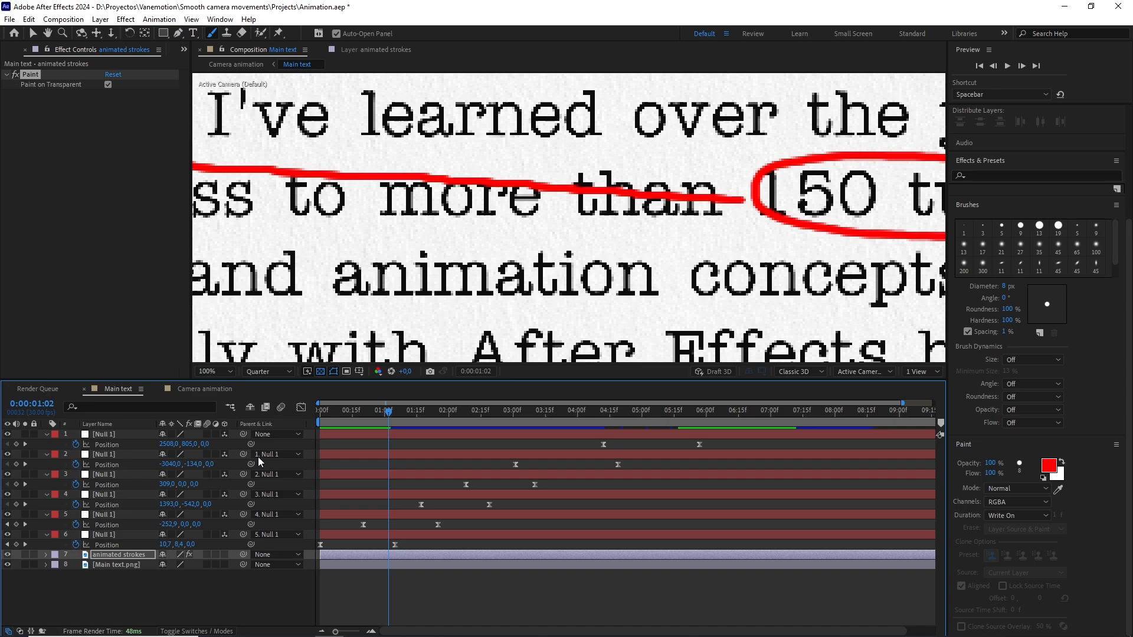
drag(499, 232, 605, 267)
click(268, 372)
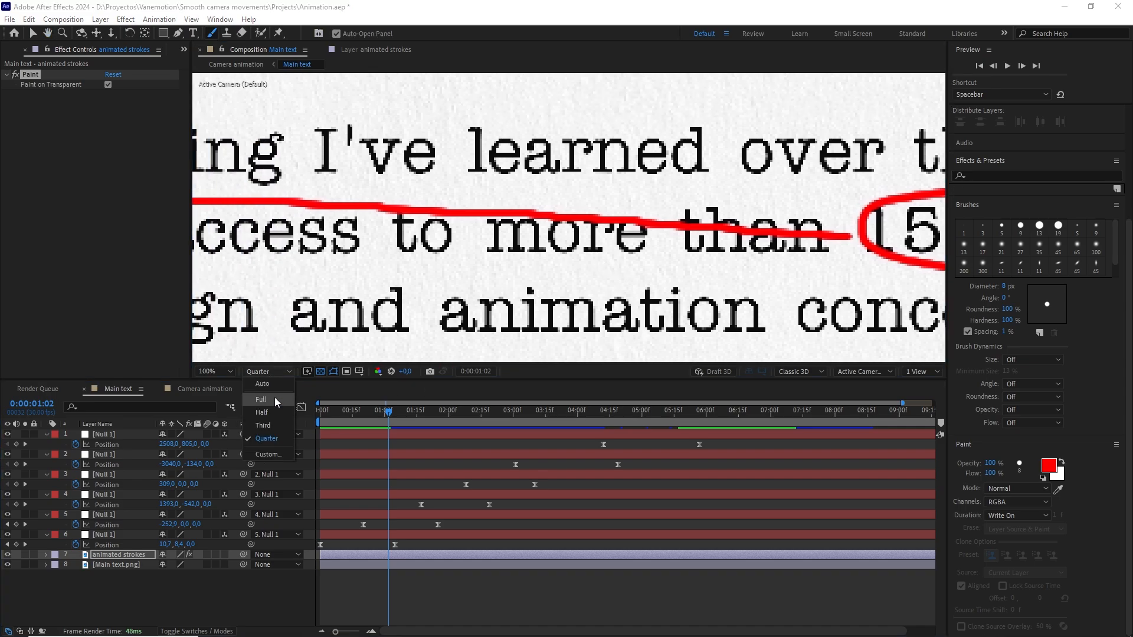
click(275, 398)
drag(519, 243, 577, 246)
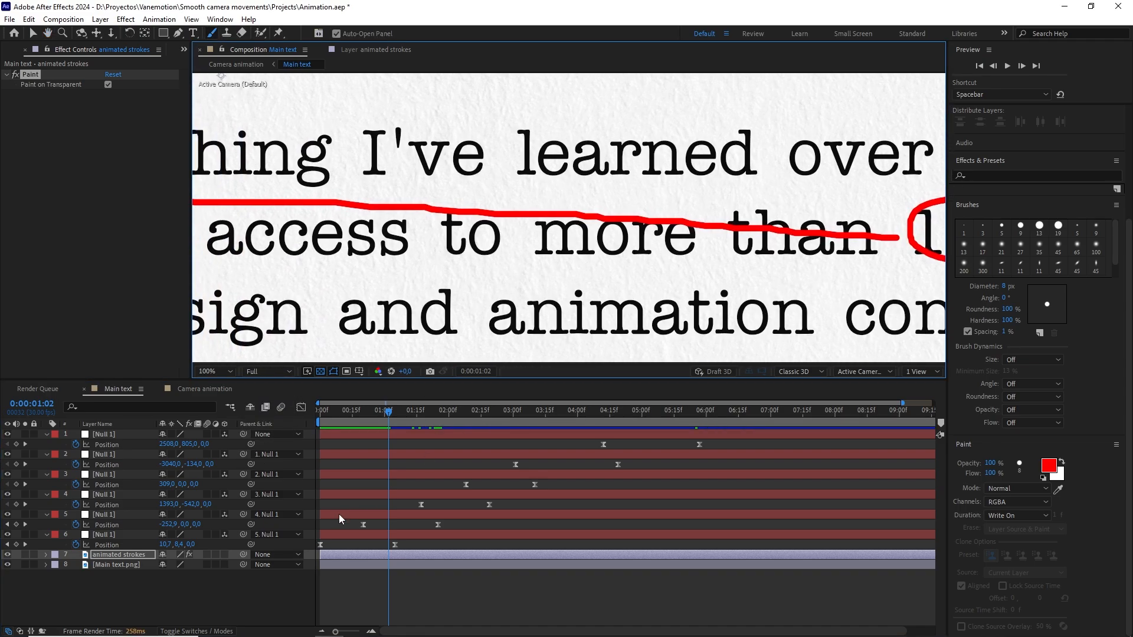
- Duplicate the animated strokes layer and rename the copy "estatic"
key(ctrl+d)
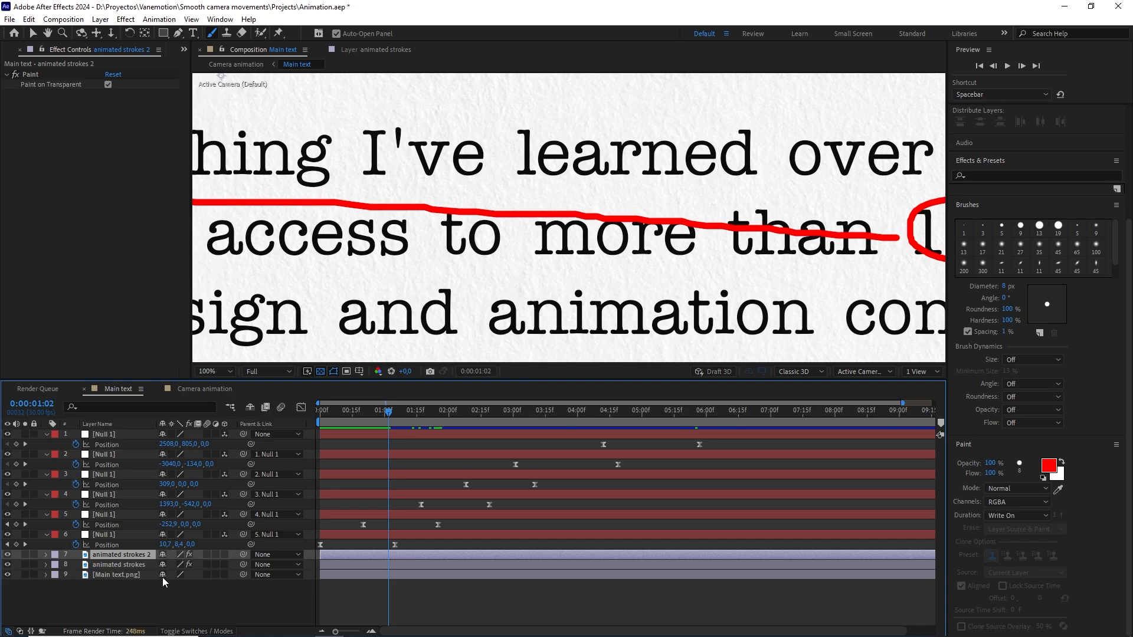
key(Return)
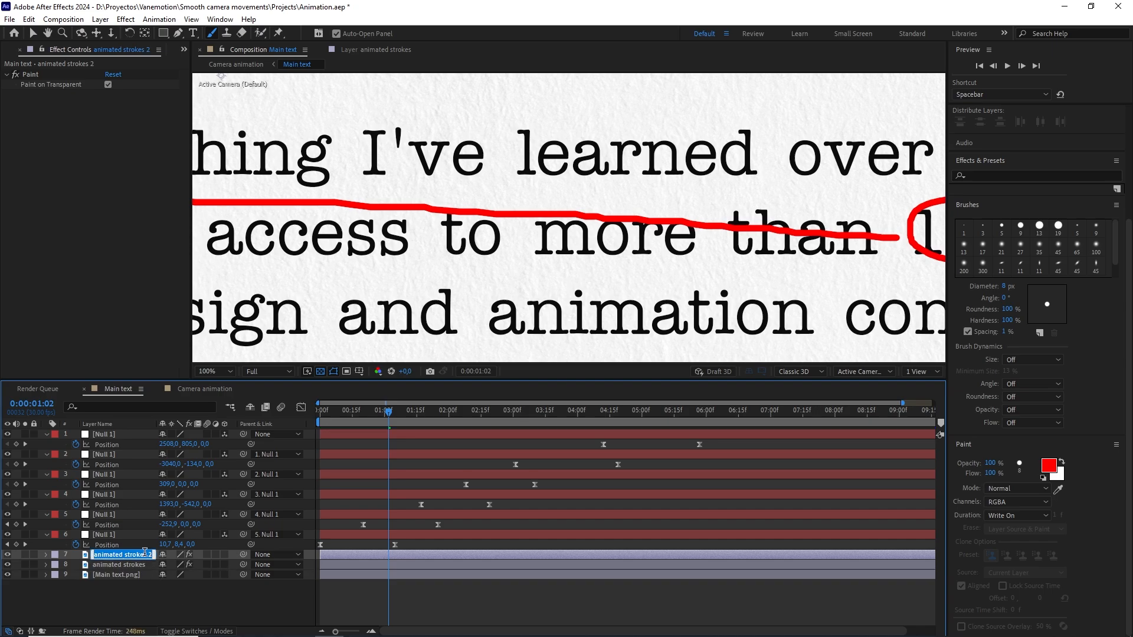
text(estatic)
key(Return)
click(179, 596)
- Delete the Paint effect from the estatic layer
click(114, 556)
click(39, 73)
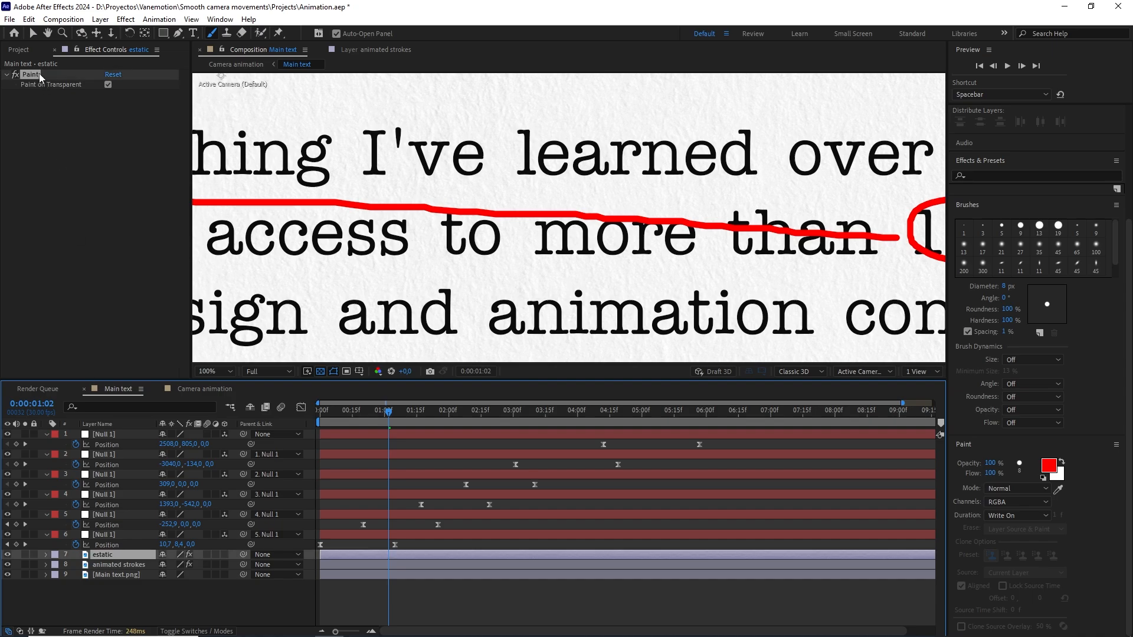
key(Delete)
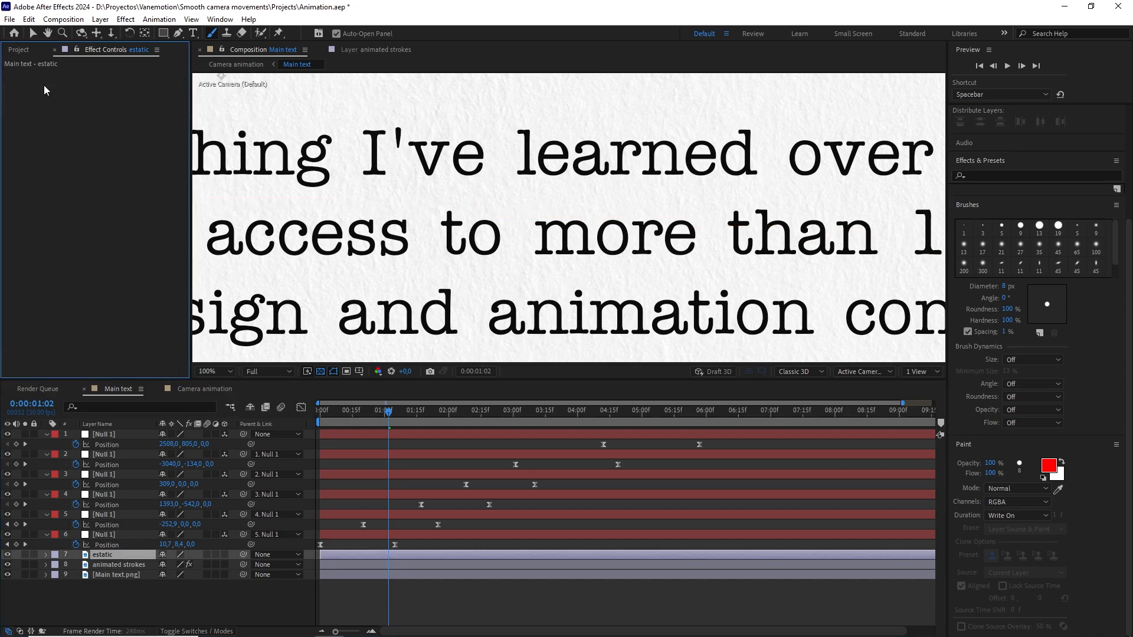
- Open the estatic layer for painting with the Brush tool and try an underline beneath "professional and personal growth"
click(211, 35)
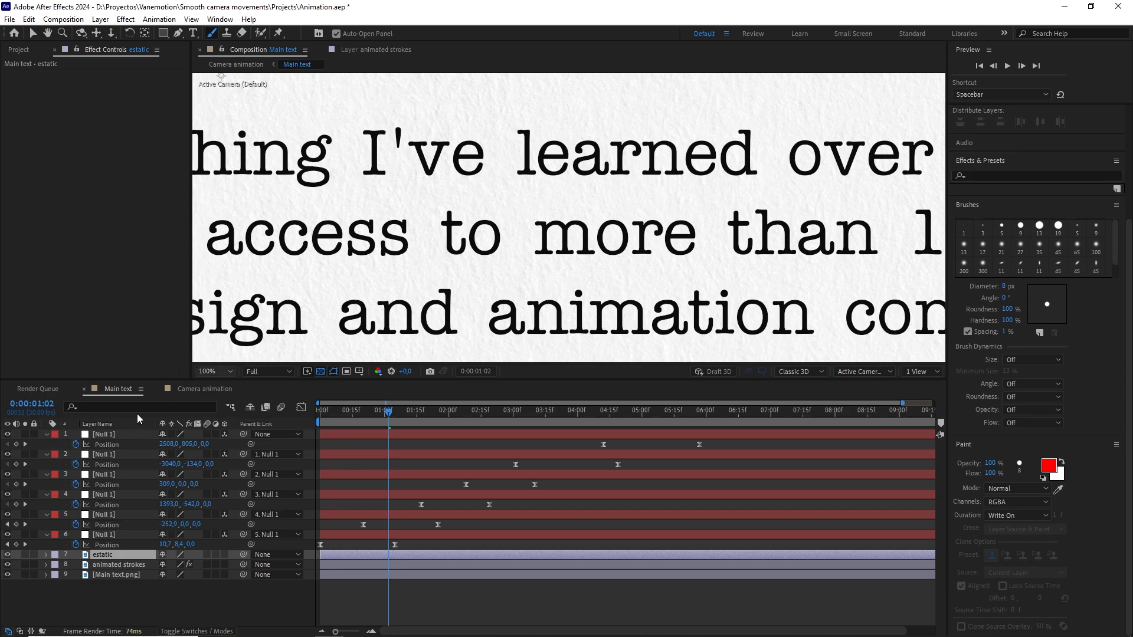
double_click(109, 555)
mouse_move(509, 241)
mouse_down()
mouse_move(586, 262)
mouse_move(602, 287)
mouse_up()
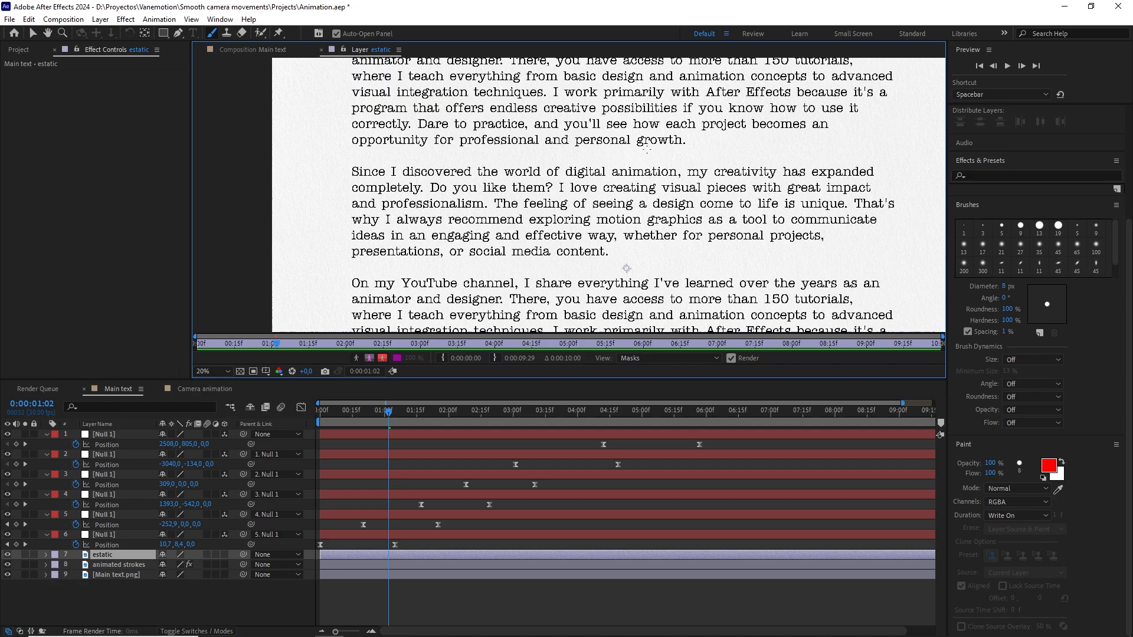
mouse_move(678, 143)
mouse_down()
mouse_move(506, 208)
mouse_move(725, 148)
mouse_move(437, 150)
mouse_up()
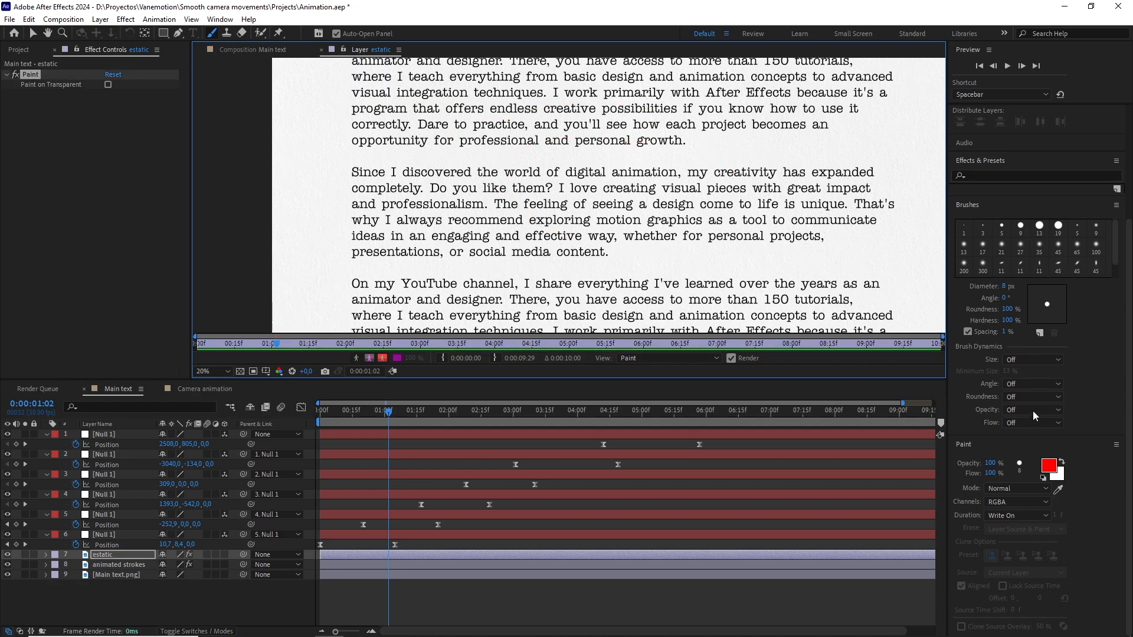
- Set the brush's paint duration to Constant and its foreground color to black (000000)
click(1000, 517)
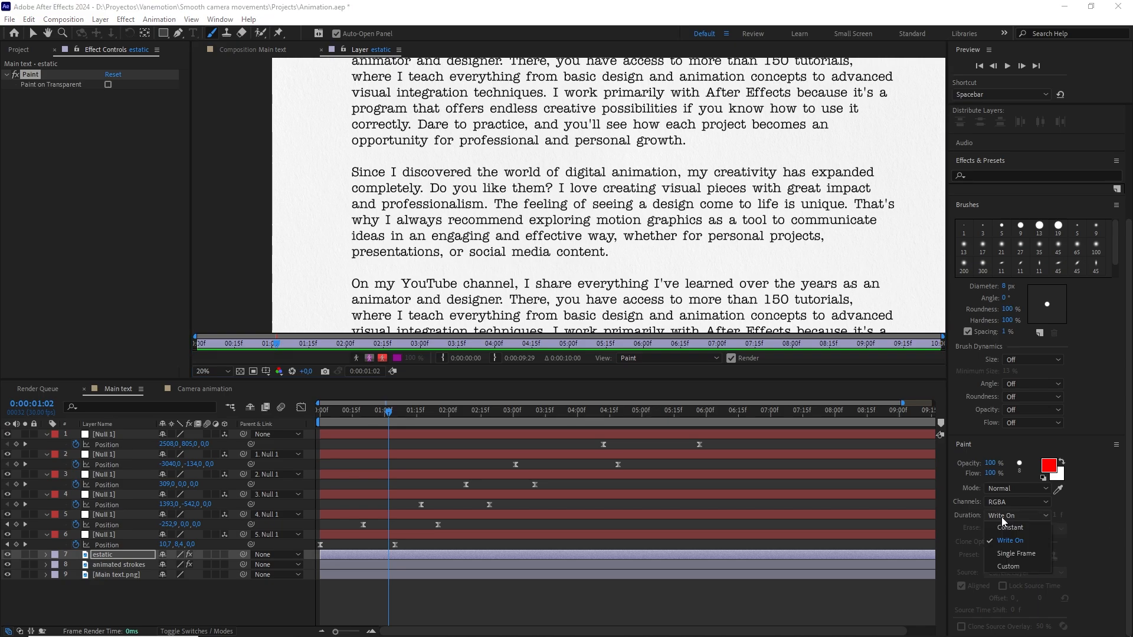
click(1018, 527)
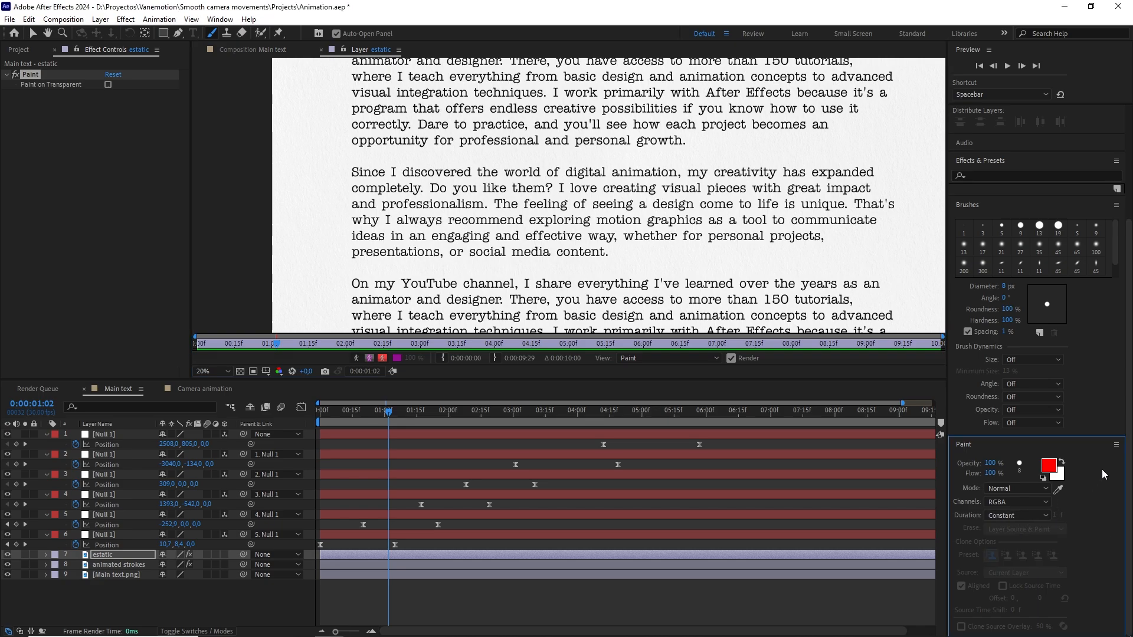
click(1049, 466)
drag(505, 405, 341, 561)
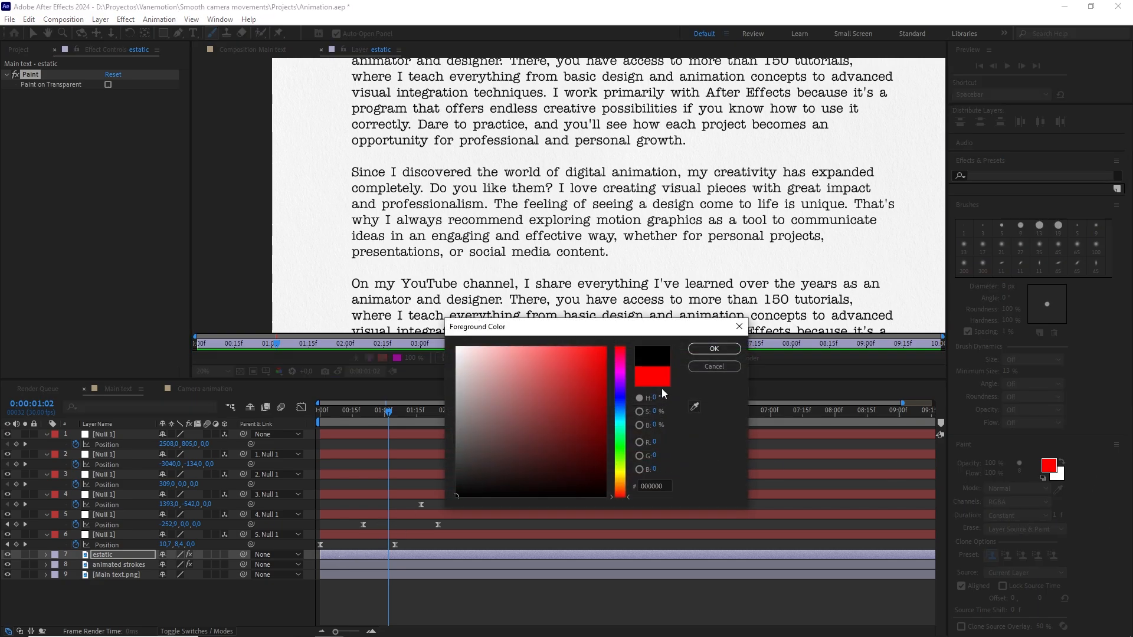
click(697, 348)
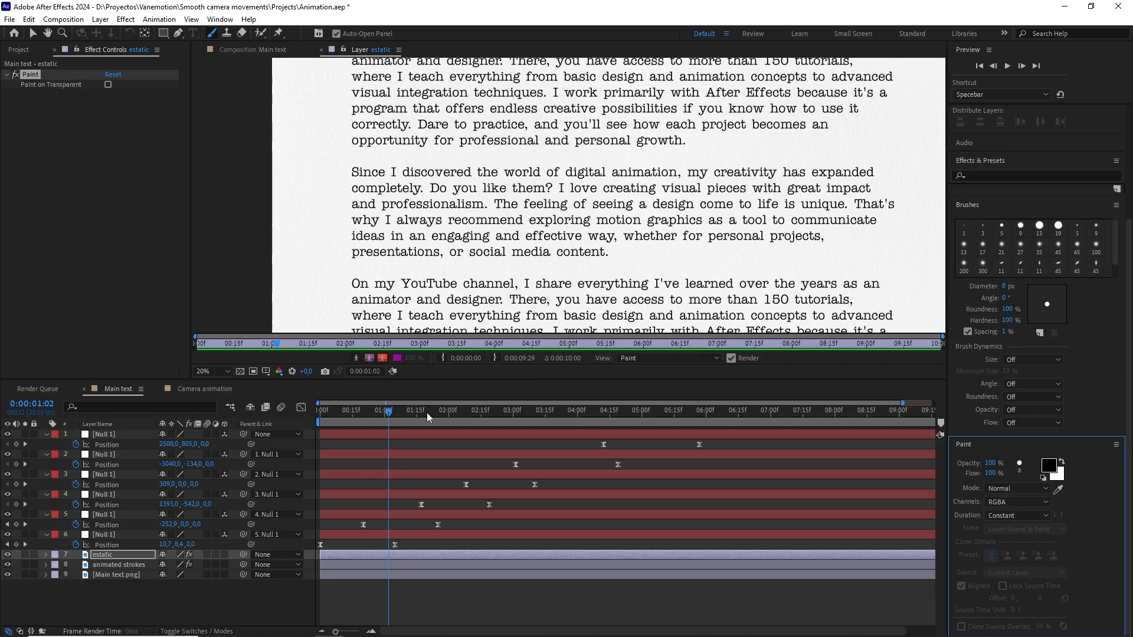
- At 0:00:00:00, paint a black underline on the estatic layer beneath "I love creating visual pieces"
drag(426, 413, 285, 410)
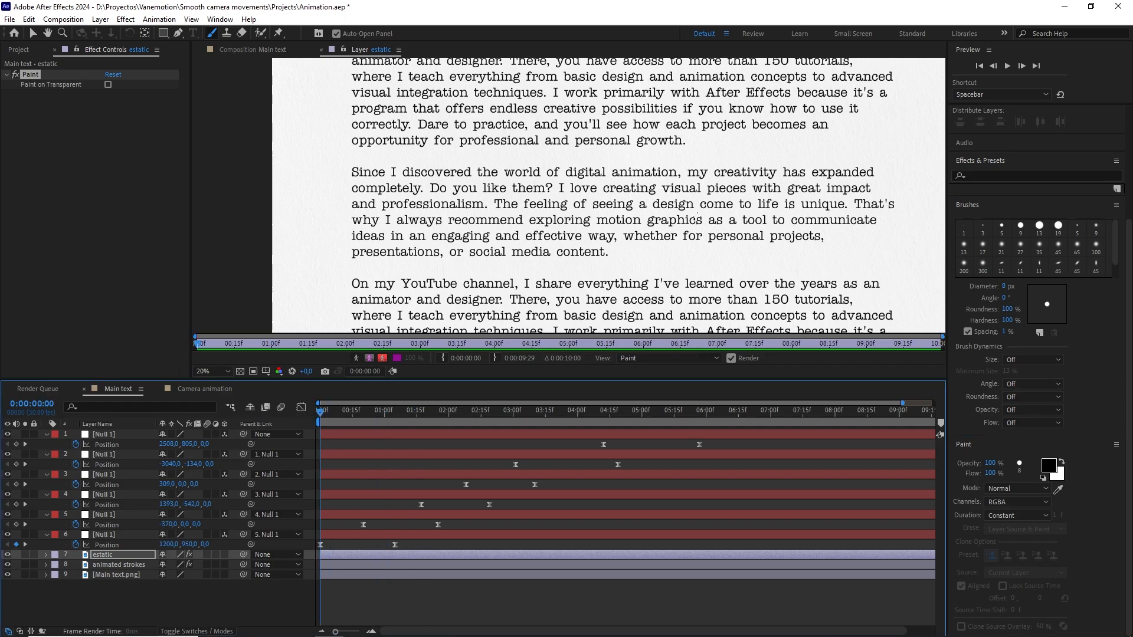
scroll(691, 250, up, 2)
scroll(690, 250, up, 2)
drag(690, 251, 473, 278)
scroll(623, 226, down, 1)
drag(622, 226, 681, 143)
scroll(700, 226, down, 2)
scroll(682, 143, up, 2)
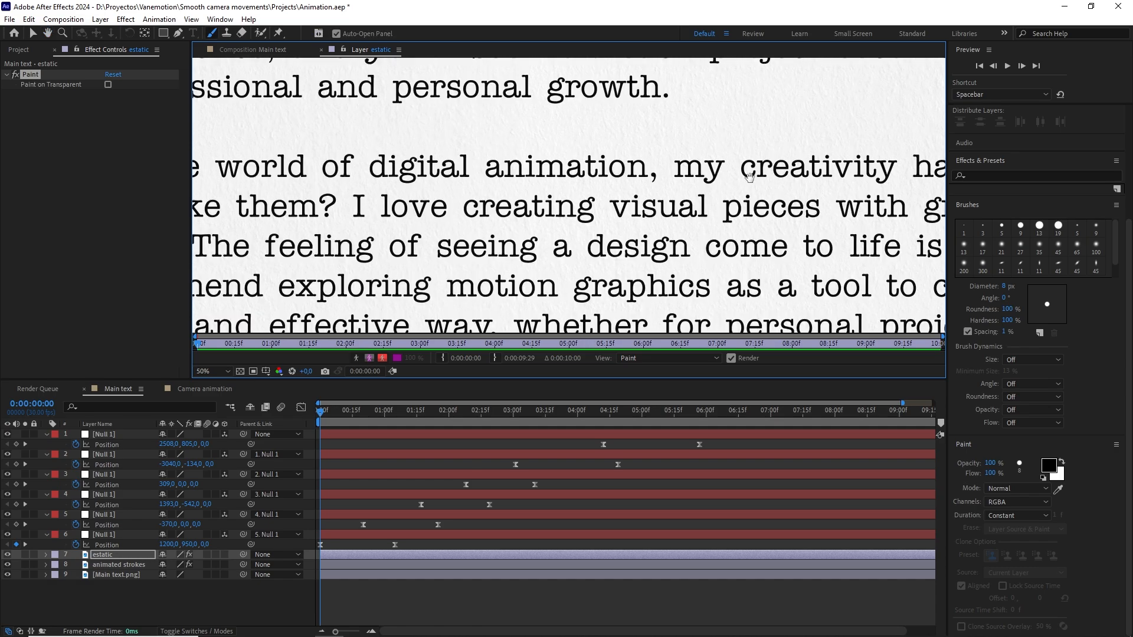
drag(749, 177, 622, 149)
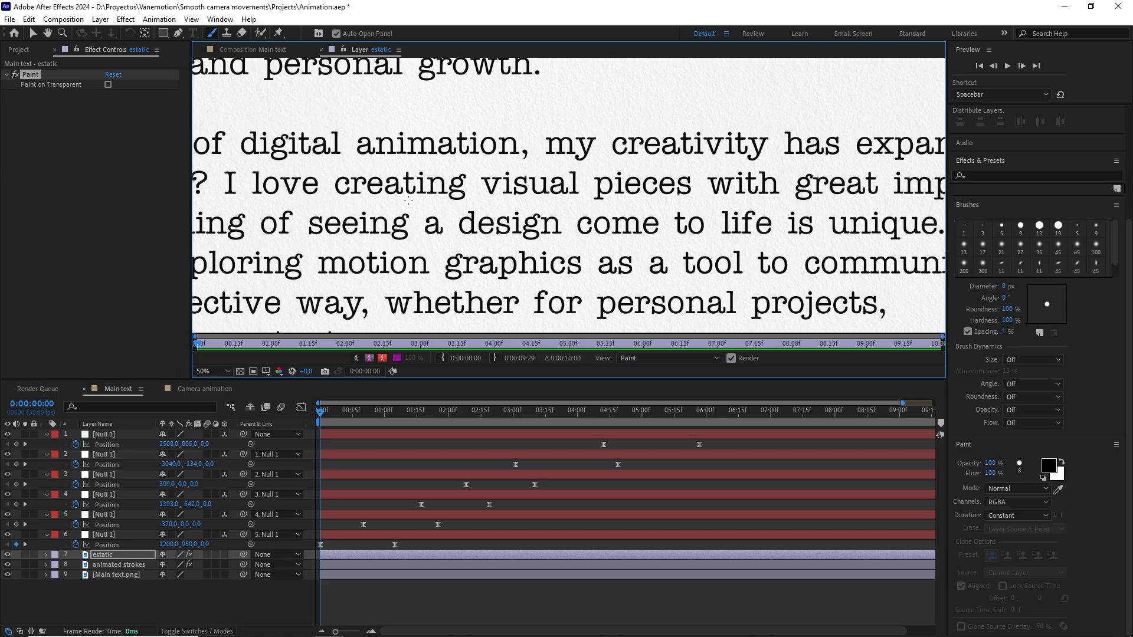
drag(217, 201, 706, 202)
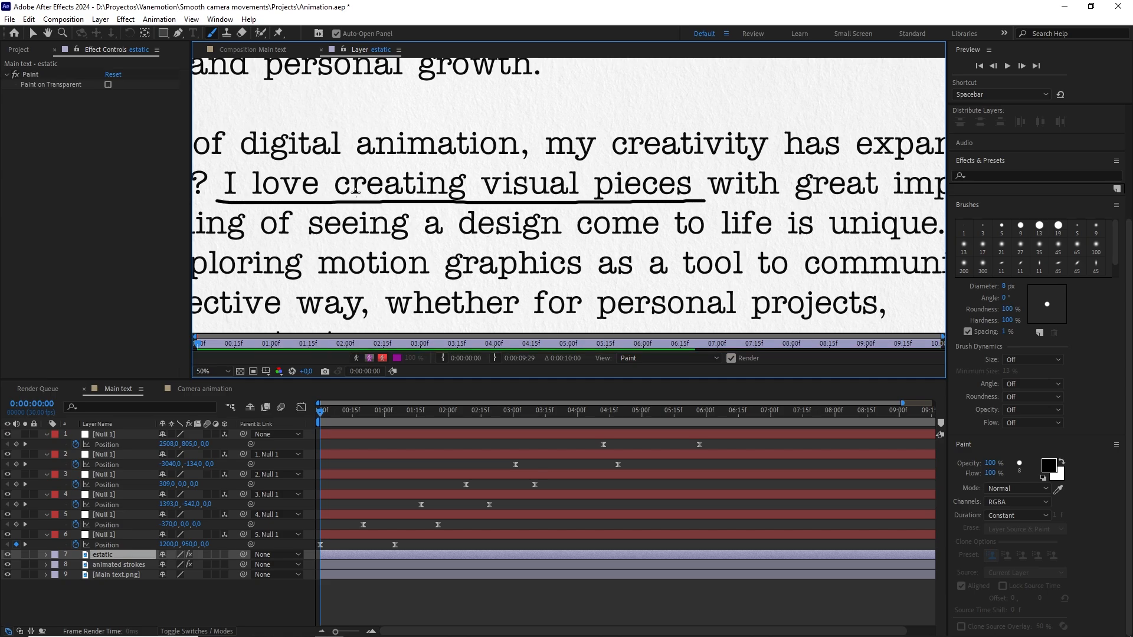
- Scrub the timeline between 0:00:02:07 and 0:00:01:15 to check the black underline over time
drag(324, 412, 464, 425)
drag(508, 307, 609, 226)
scroll(581, 247, down, 2)
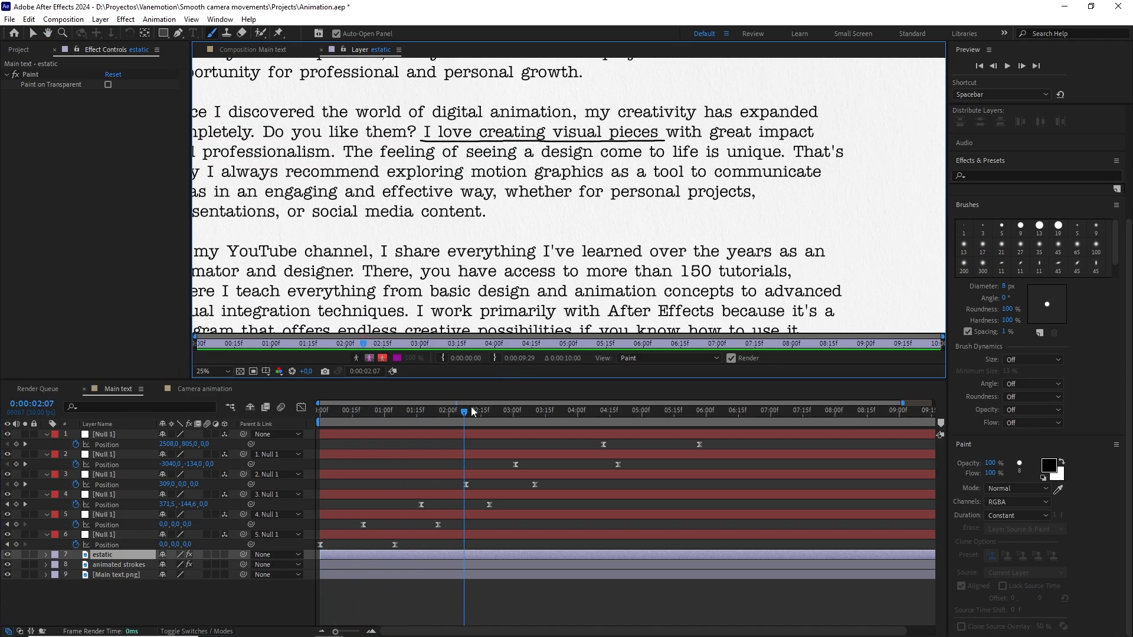
mouse_move(465, 412)
mouse_down()
mouse_move(352, 420)
mouse_move(416, 420)
mouse_up()
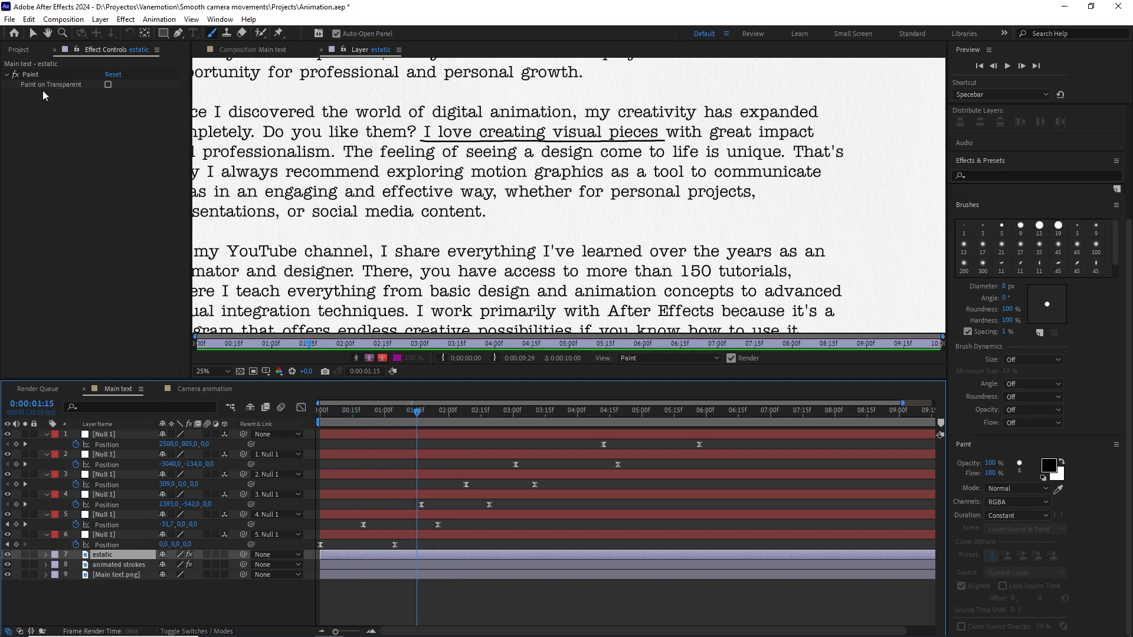
- Enable Paint on Transparent for the estatic layer and check its underline with the red circles in the Main text composition back to 0:00:01:05
click(108, 85)
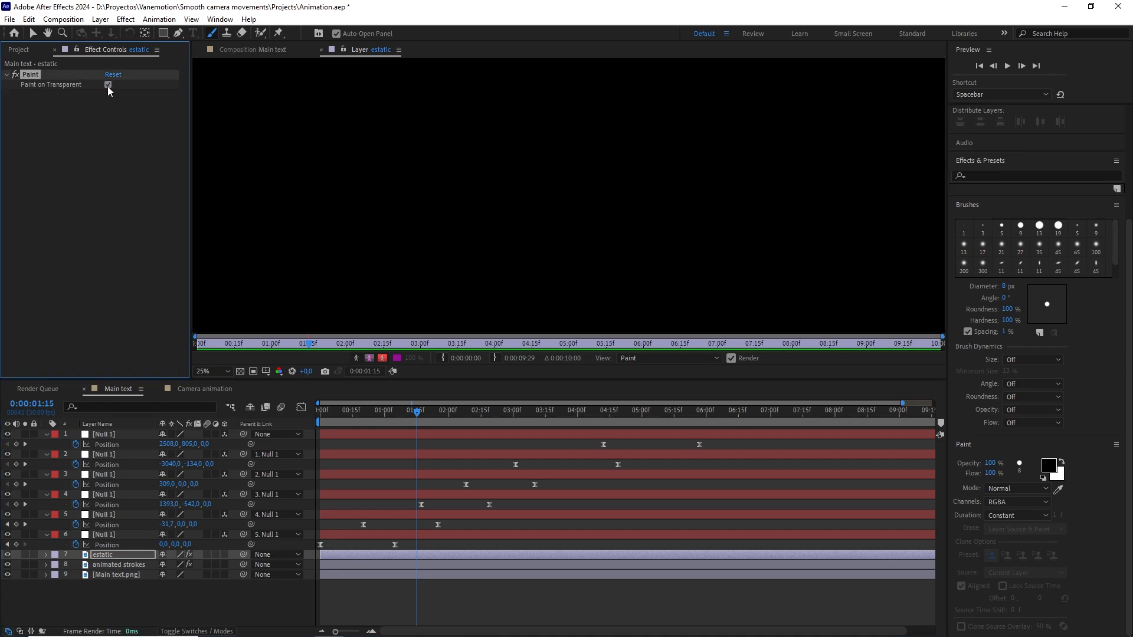
click(109, 554)
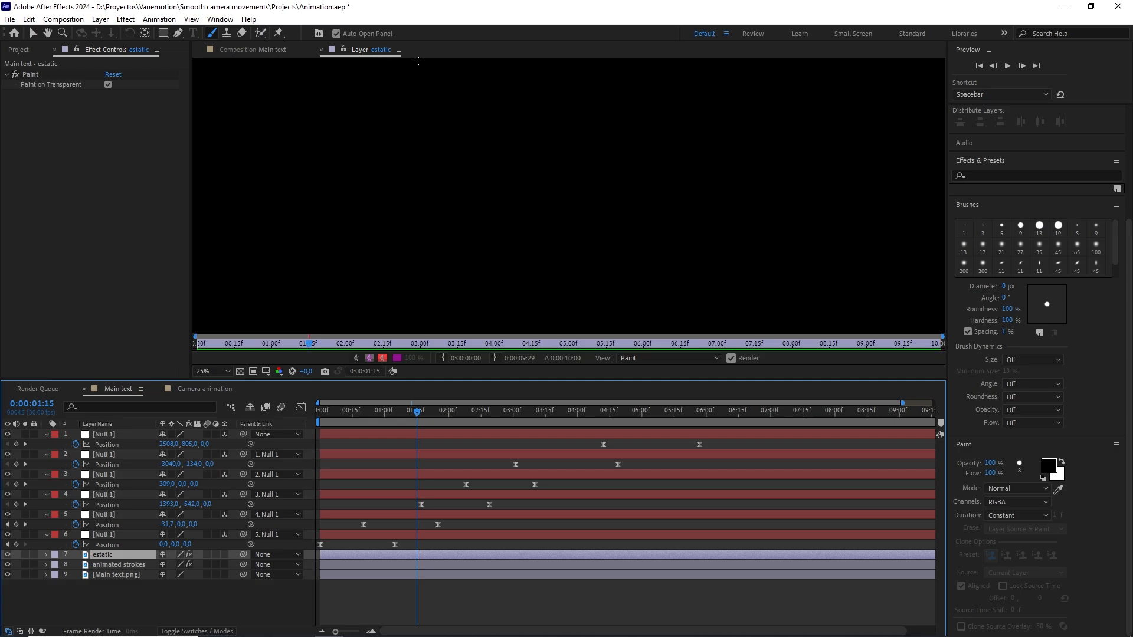
click(268, 48)
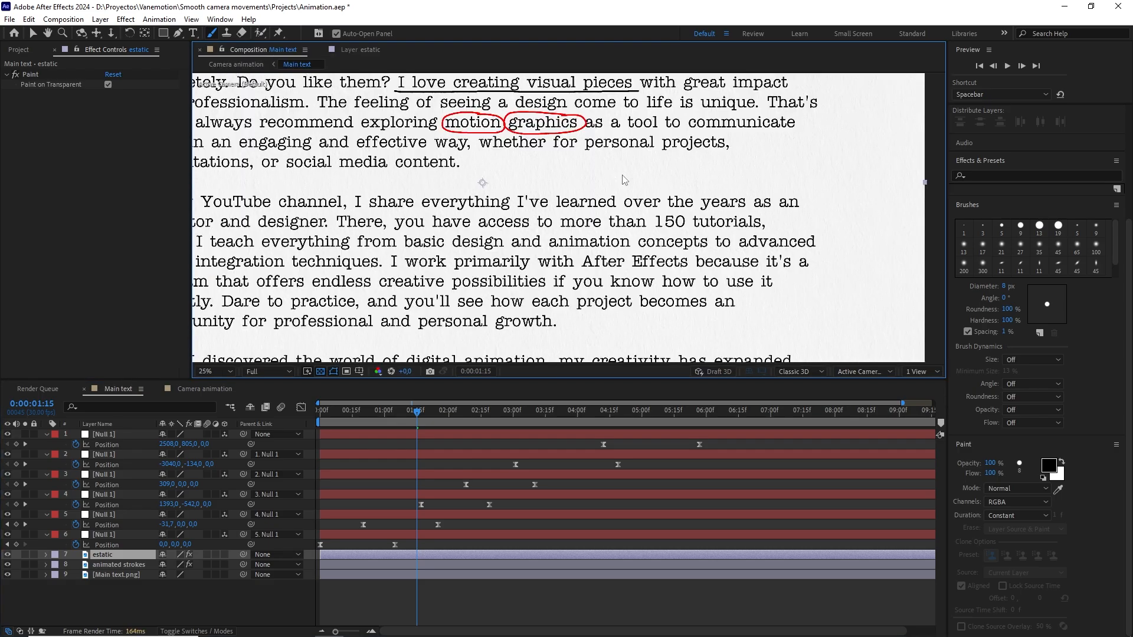
scroll(574, 165, up, 1)
drag(544, 94, 606, 269)
drag(586, 213, 593, 227)
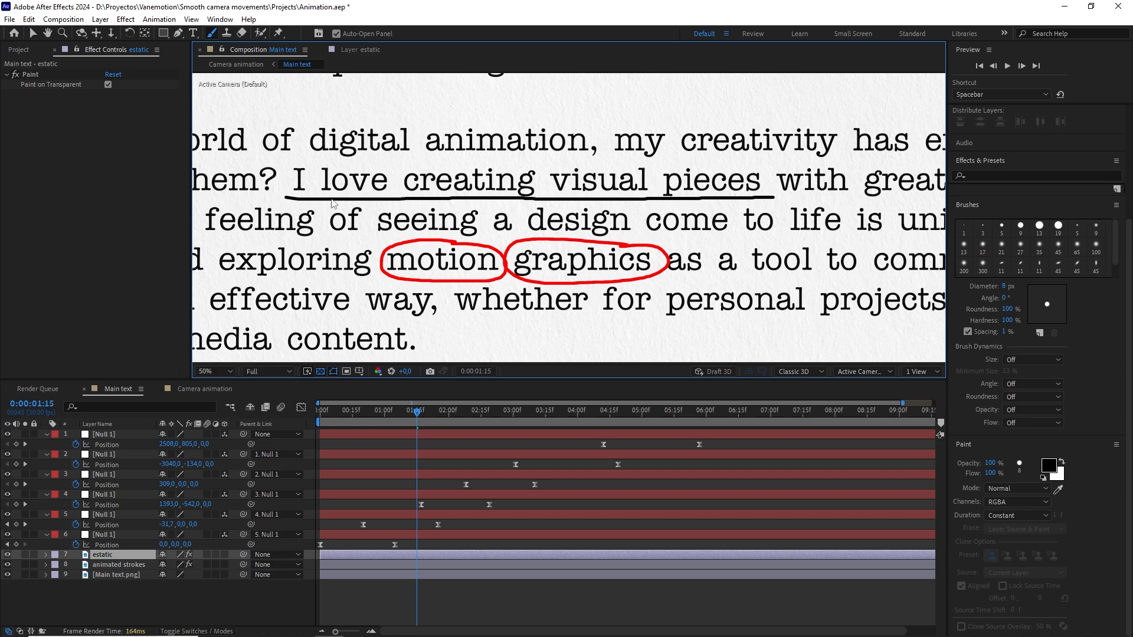
click(405, 412)
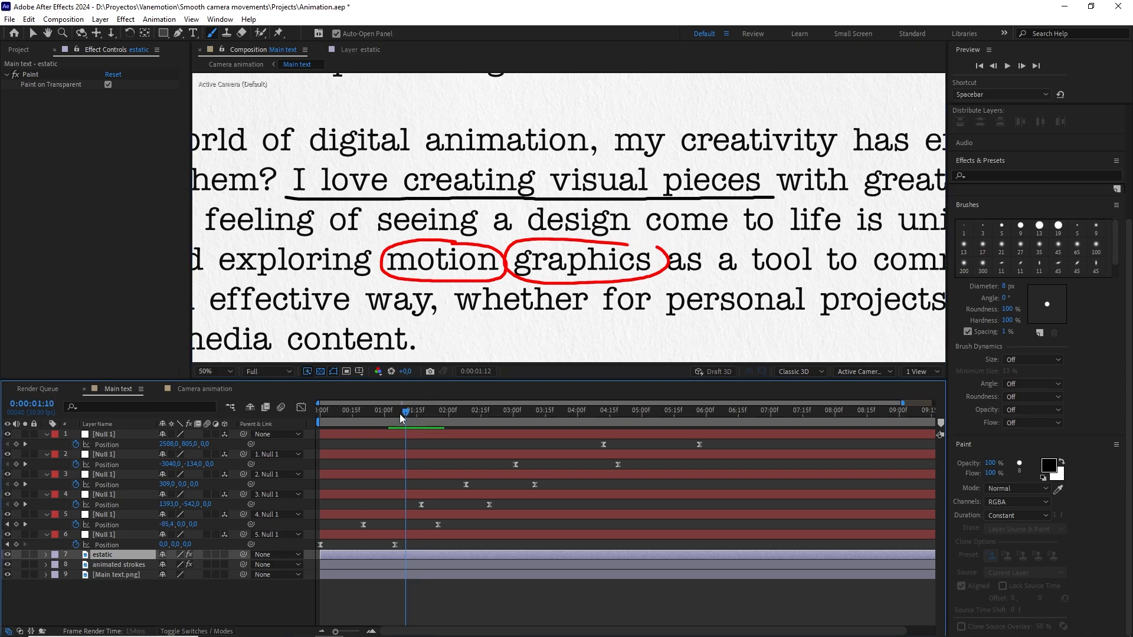
mouse_move(399, 413)
mouse_down()
mouse_move(322, 412)
mouse_move(516, 418)
mouse_move(382, 422)
mouse_move(395, 422)
mouse_up()
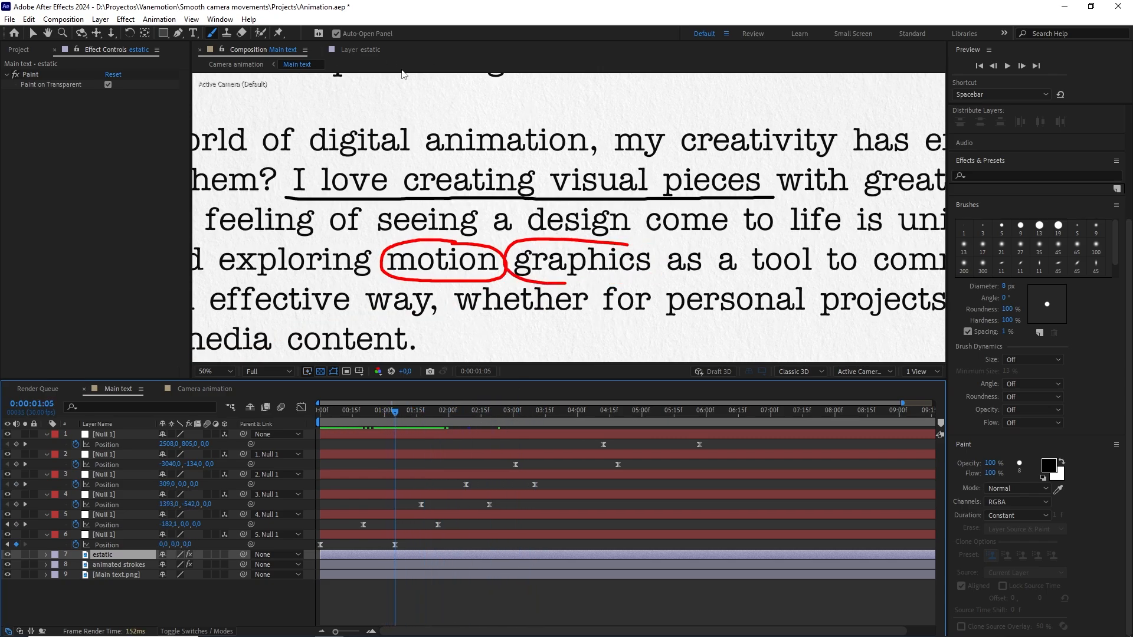
- Turn off Paint on Transparent in the estatic layer view and paint a black outline around the word "designer"
click(367, 51)
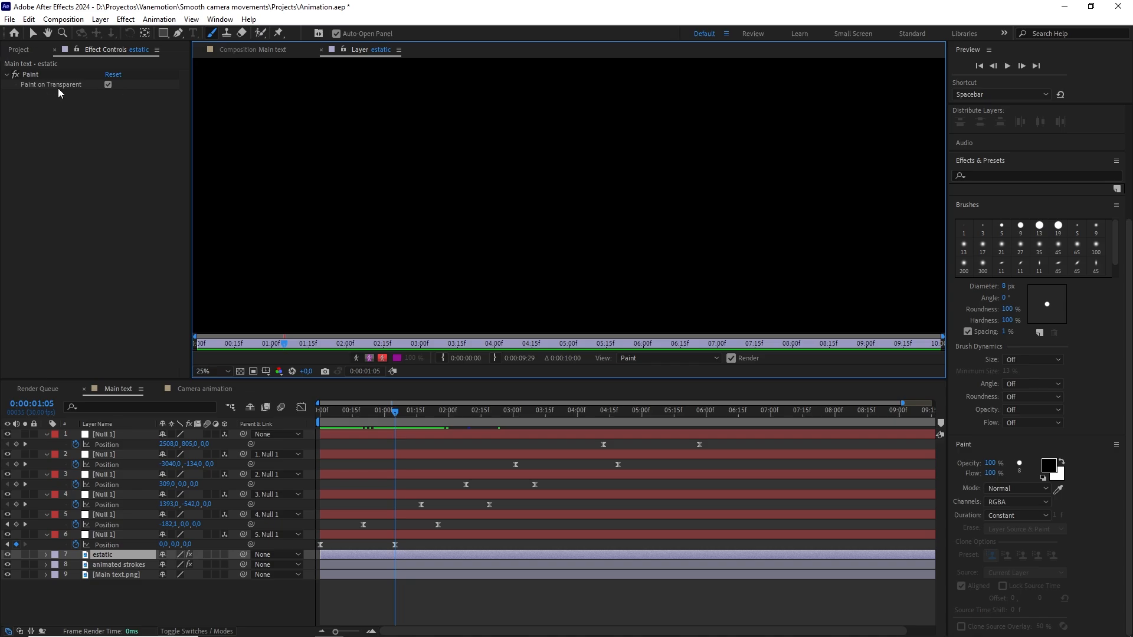
click(108, 84)
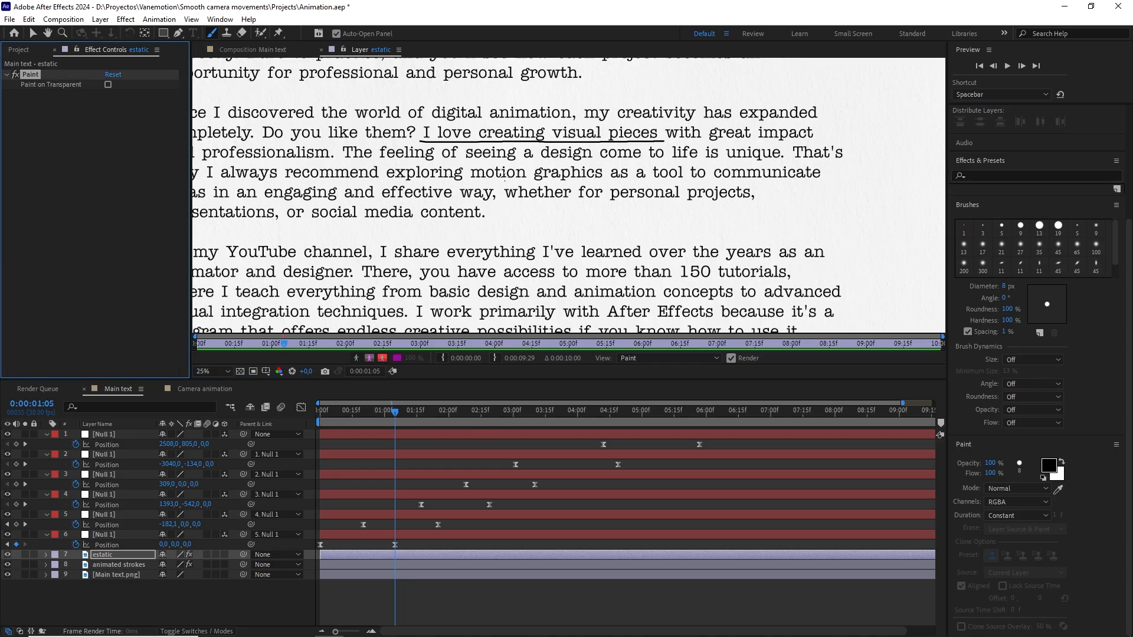
mouse_move(446, 190)
mouse_down()
mouse_move(625, 189)
mouse_move(501, 182)
mouse_move(729, 114)
mouse_move(546, 149)
mouse_up()
scroll(567, 184, up, 1)
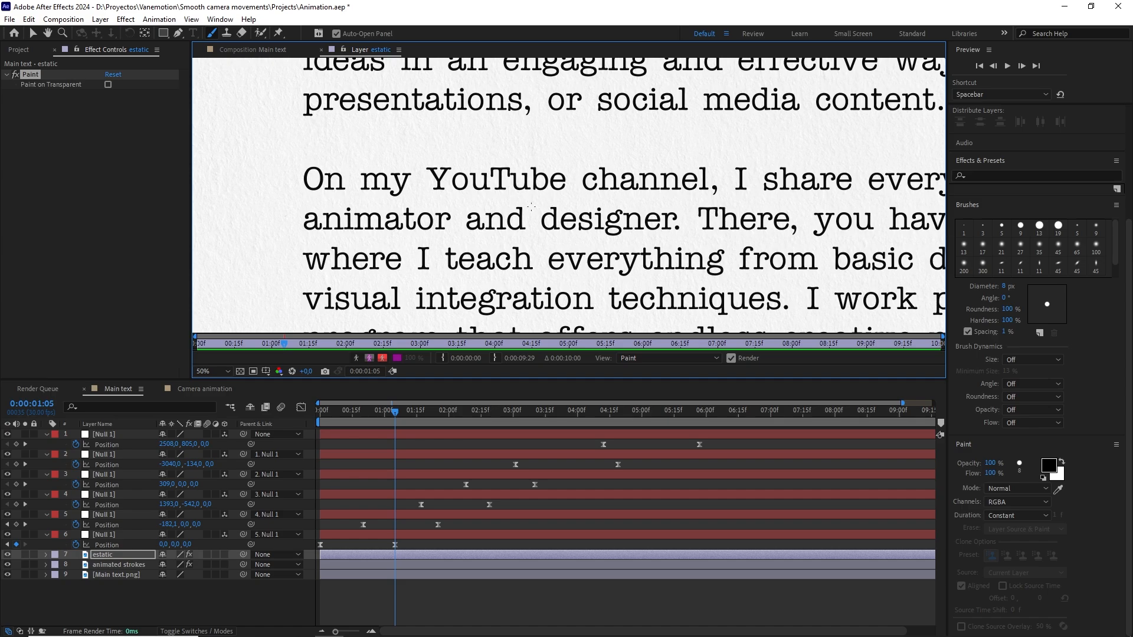
mouse_move(536, 205)
mouse_down()
mouse_move(537, 231)
mouse_move(569, 238)
mouse_move(688, 230)
mouse_move(686, 204)
mouse_move(540, 198)
mouse_up()
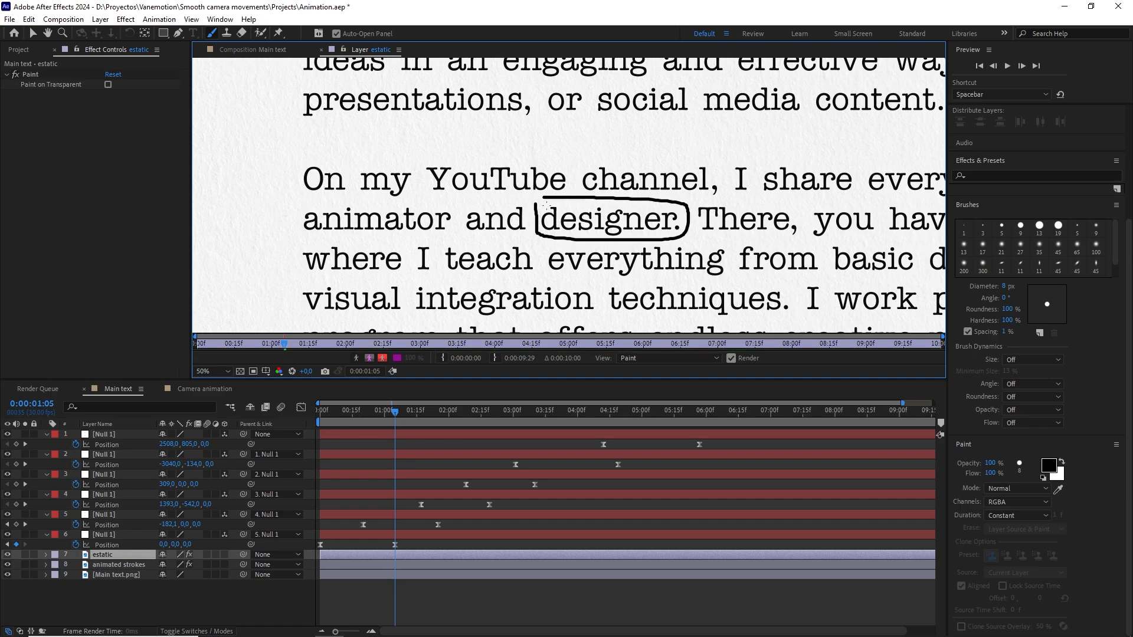
drag(743, 202, 420, 202)
scroll(535, 197, down, 1)
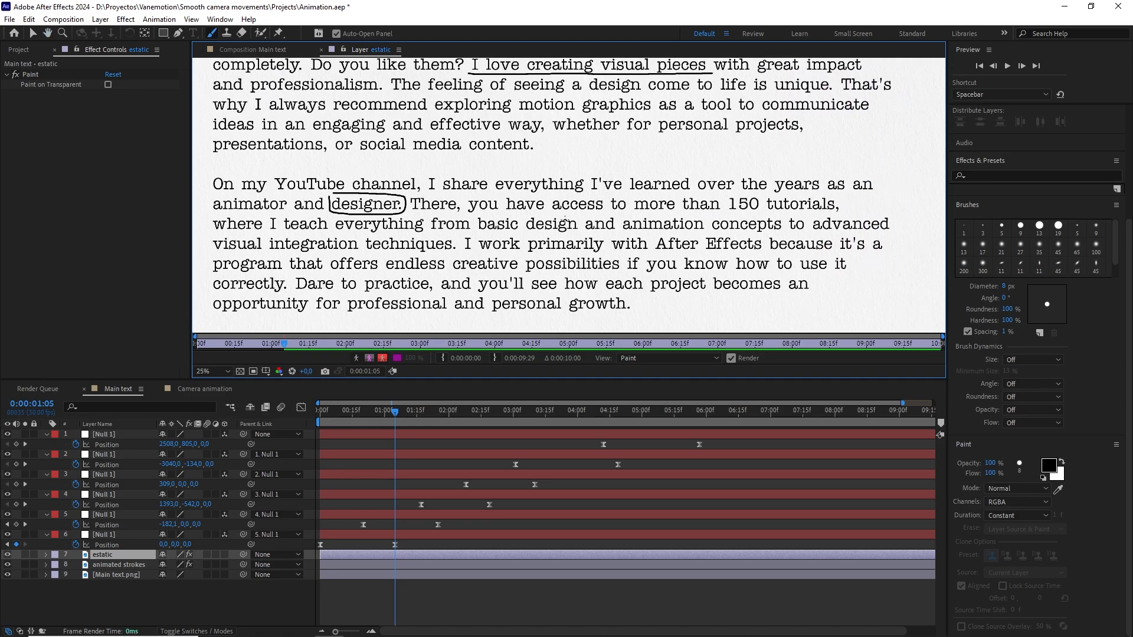
- Paint a black underline beneath "animation concepts" and a black box around "project" on the estatic layer
scroll(640, 206, up, 2)
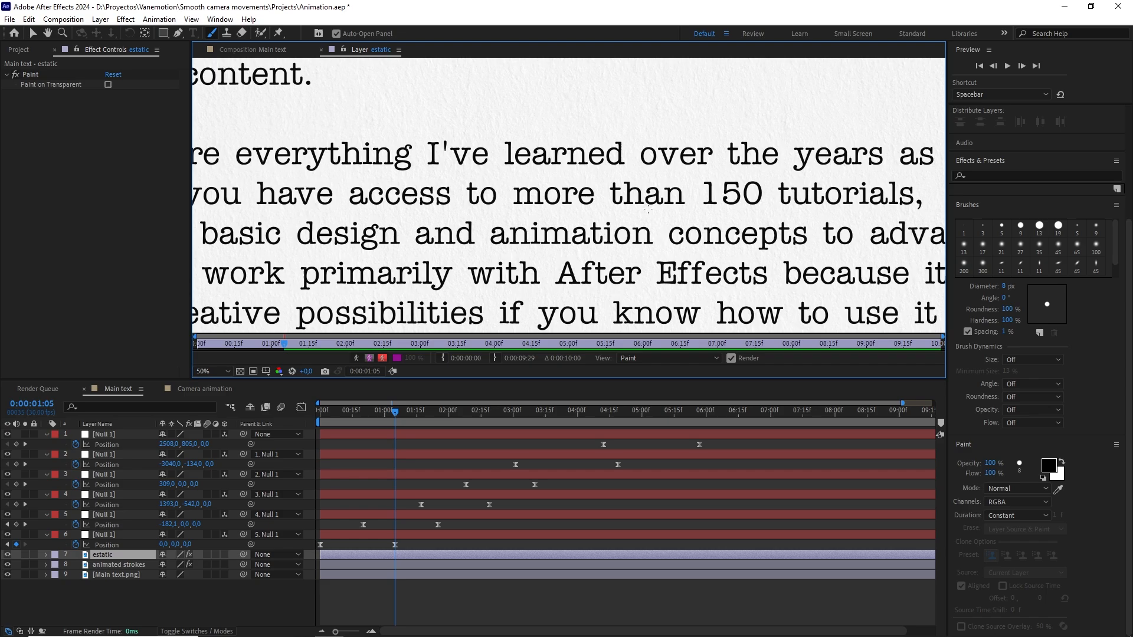
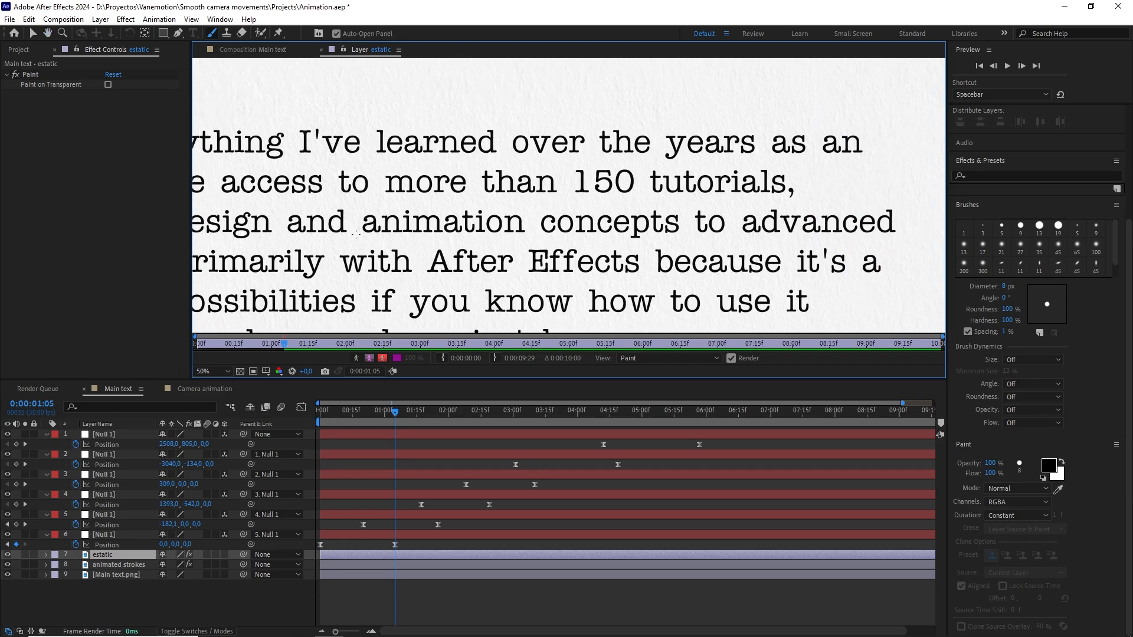
drag(355, 235, 679, 236)
key(h)
drag(534, 255, 604, 188)
key(ctrl+b)
mouse_move(488, 261)
mouse_down()
mouse_move(485, 294)
mouse_move(602, 295)
mouse_move(598, 256)
mouse_move(486, 259)
mouse_up()
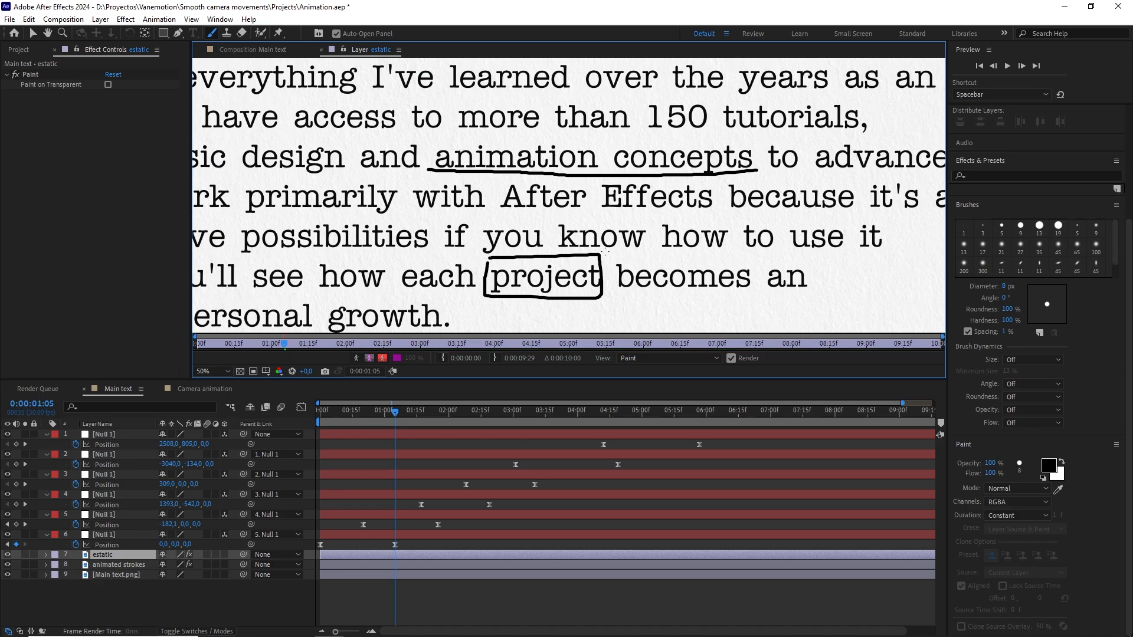
- Underline the word "design" in black on the line below "I love creating visual pieces"
scroll(598, 238, down, 2)
drag(275, 176, 373, 172)
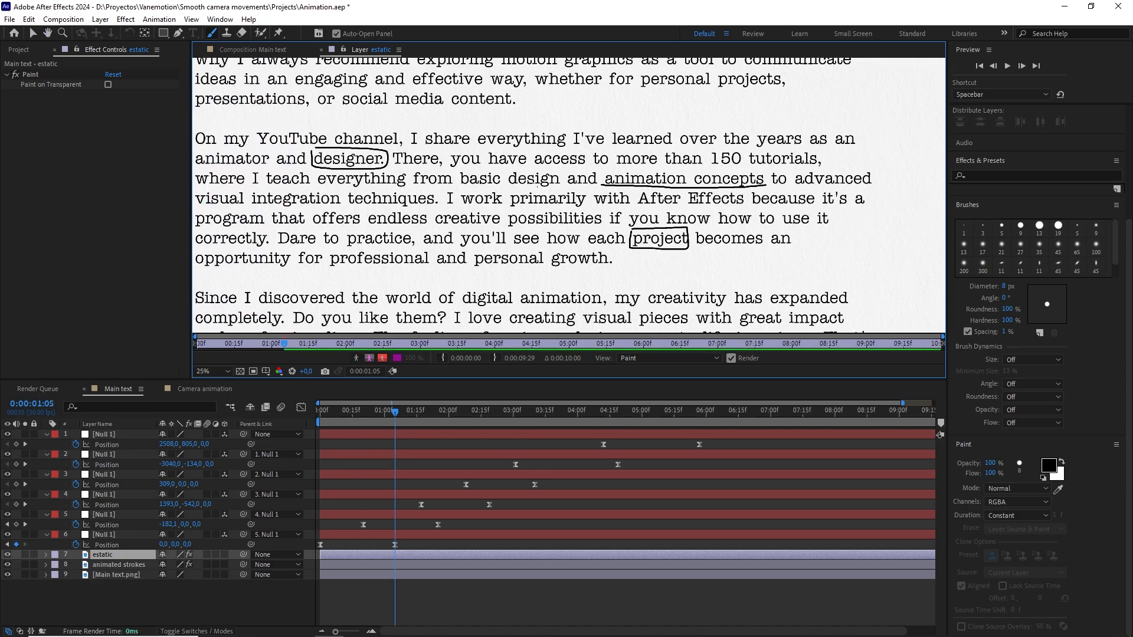
drag(530, 177, 608, 194)
scroll(677, 170, down, 2)
scroll(608, 195, up, 4)
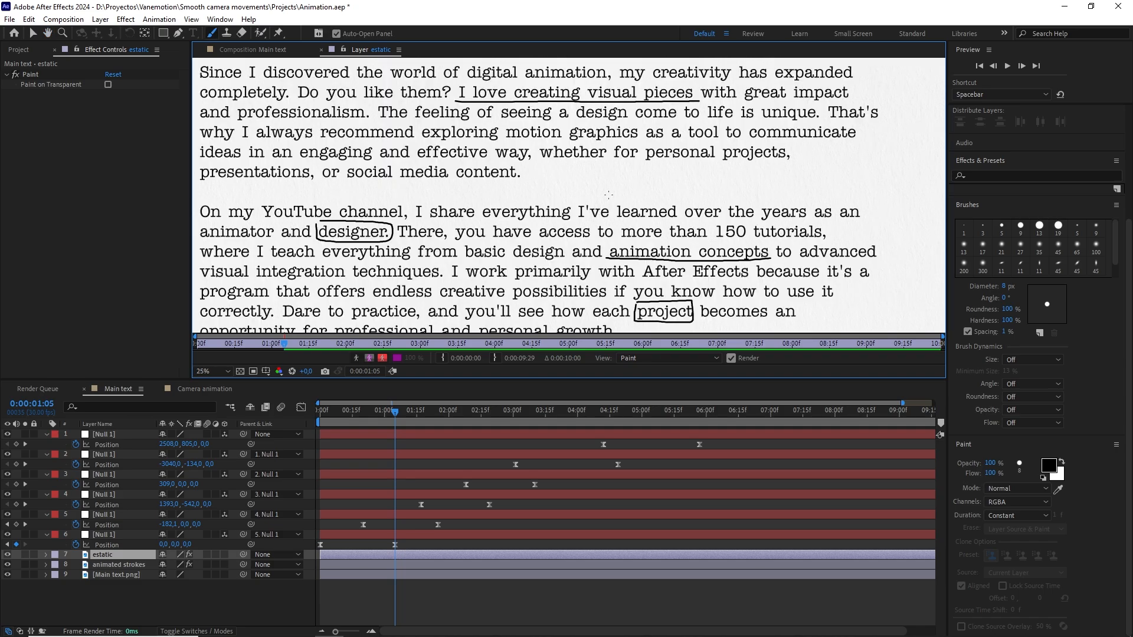
drag(624, 143, 587, 260)
drag(653, 186, 621, 232)
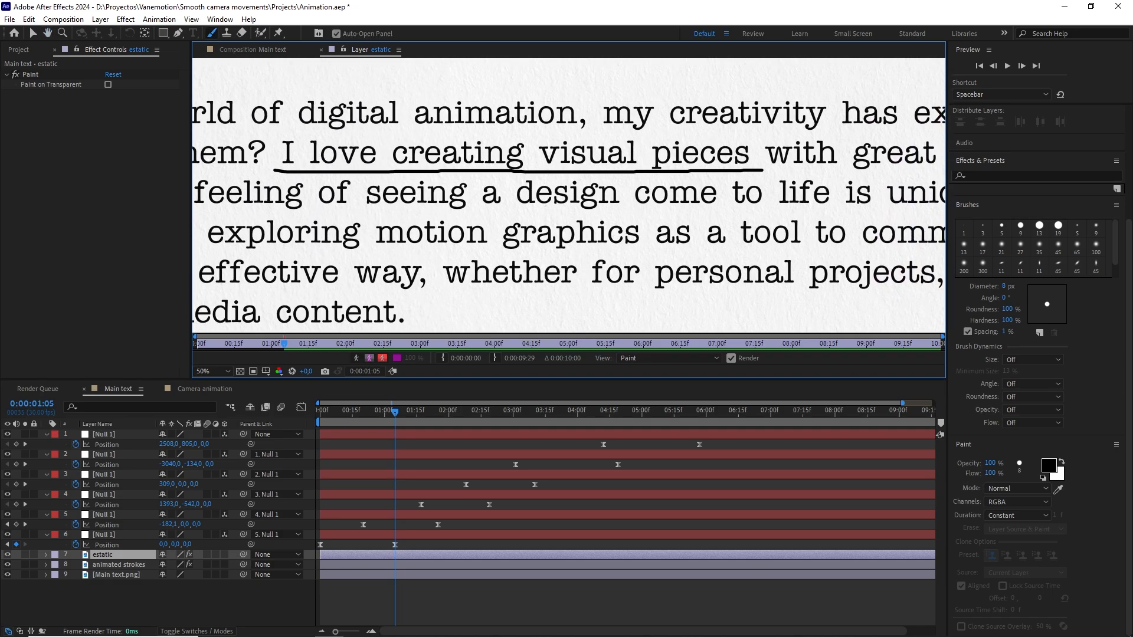
scroll(621, 233, up, 2)
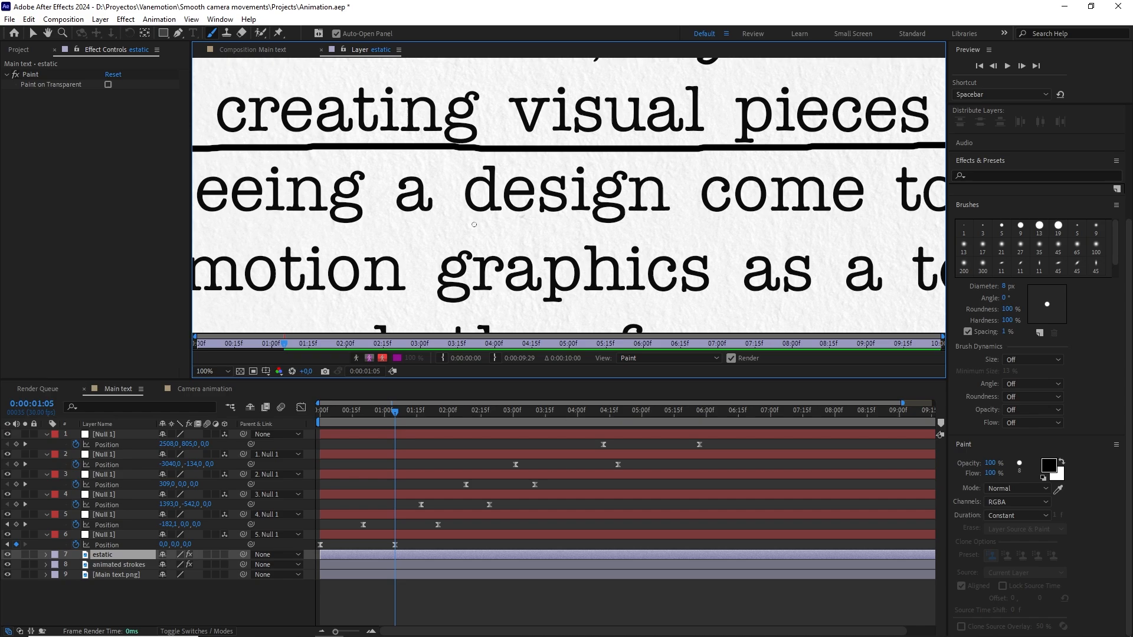
drag(462, 221, 671, 225)
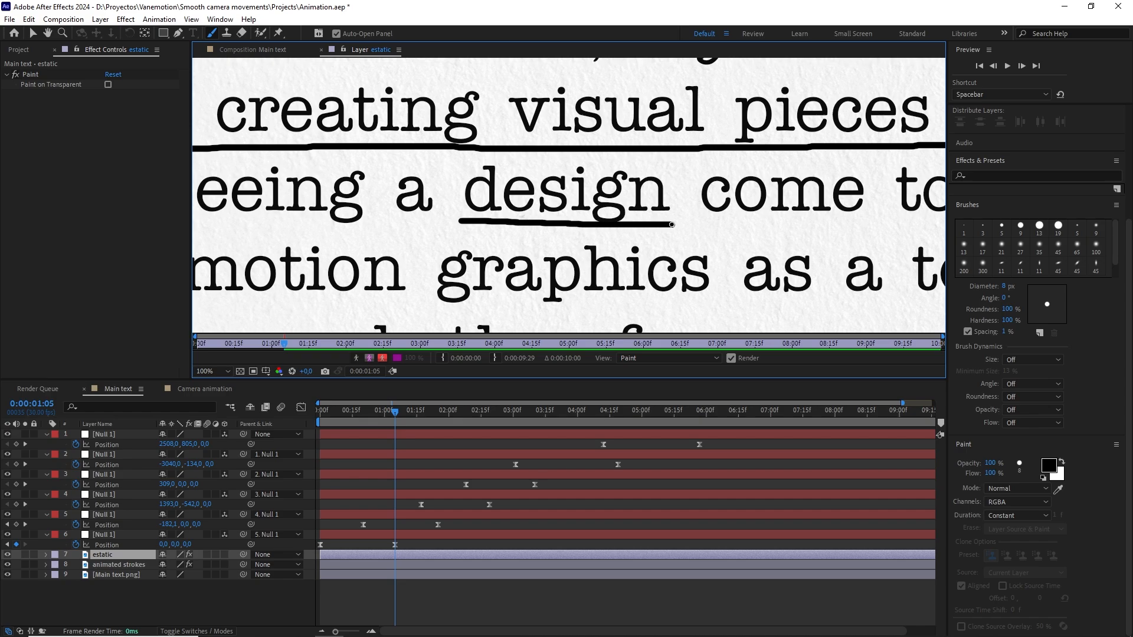
scroll(671, 225, down, 2)
scroll(673, 222, down, 4)
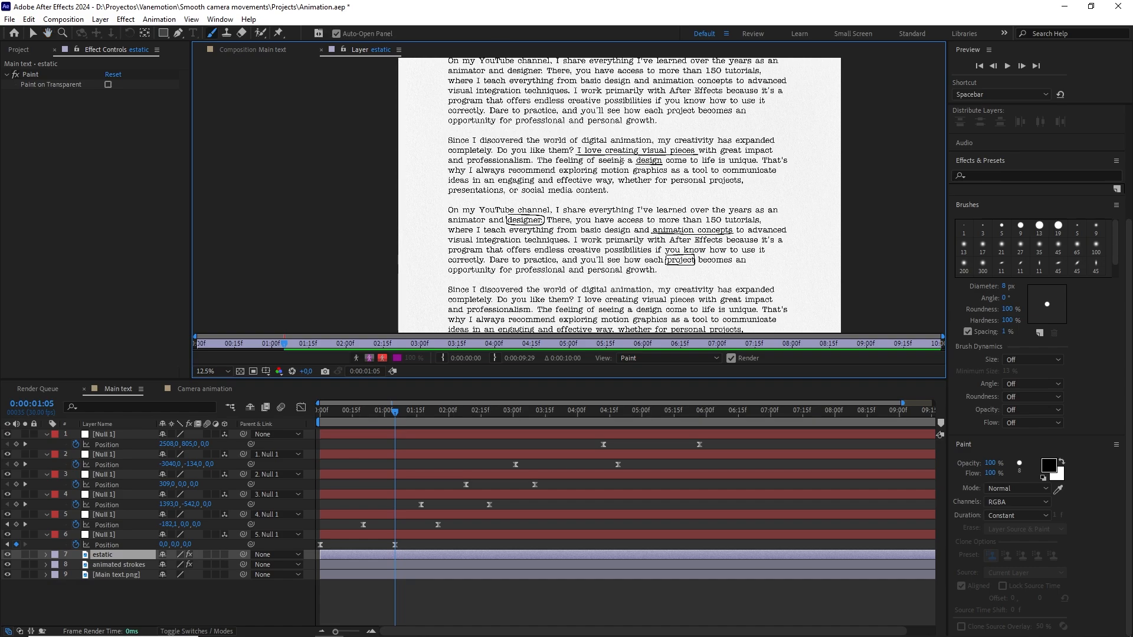
- Return to the Main text composition, enable Paint on Transparent for the estatic layer and scrub to 0:00:05:18 to review all strokes
click(266, 50)
scroll(597, 242, down, 2)
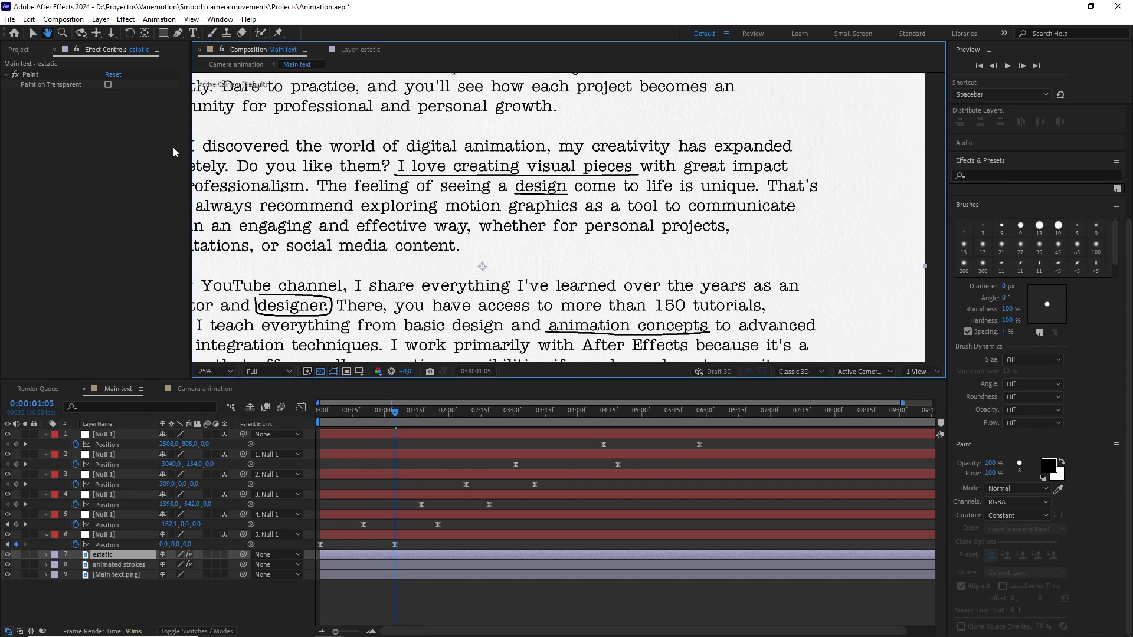
click(110, 85)
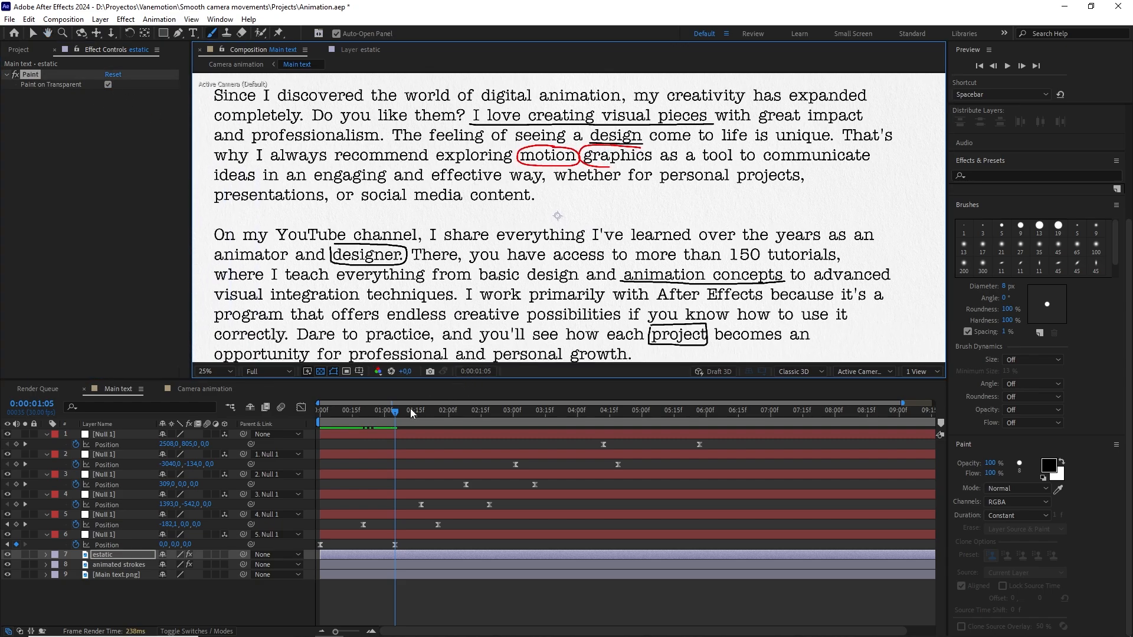
drag(412, 413, 682, 420)
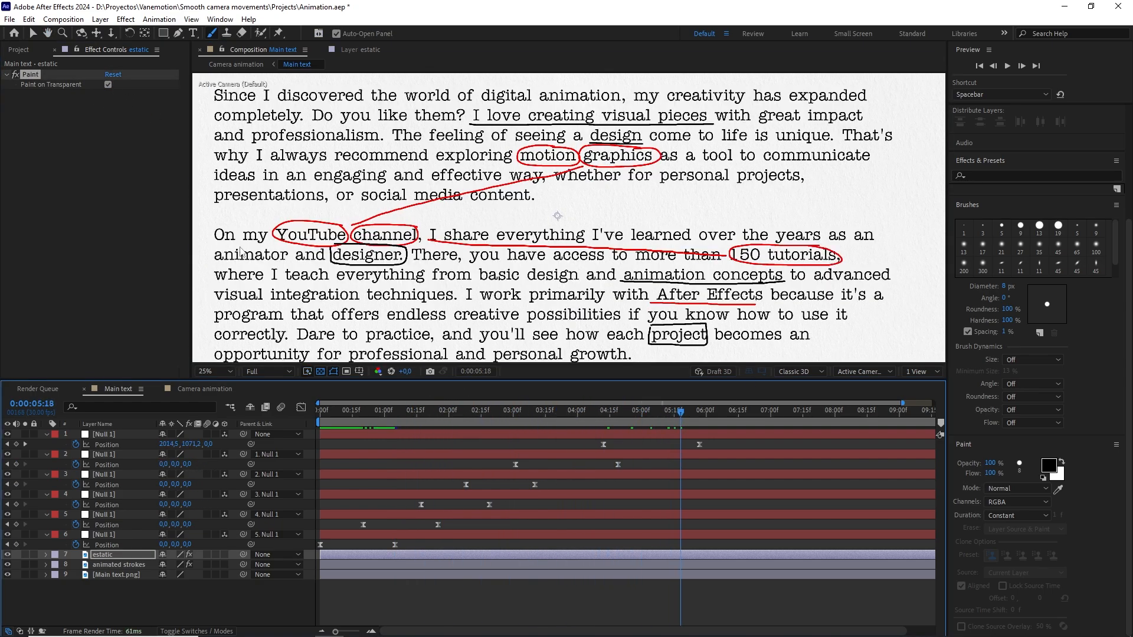
- Set the blending mode of the estatic and animated strokes layers to Multiply
scroll(555, 192, up, 4)
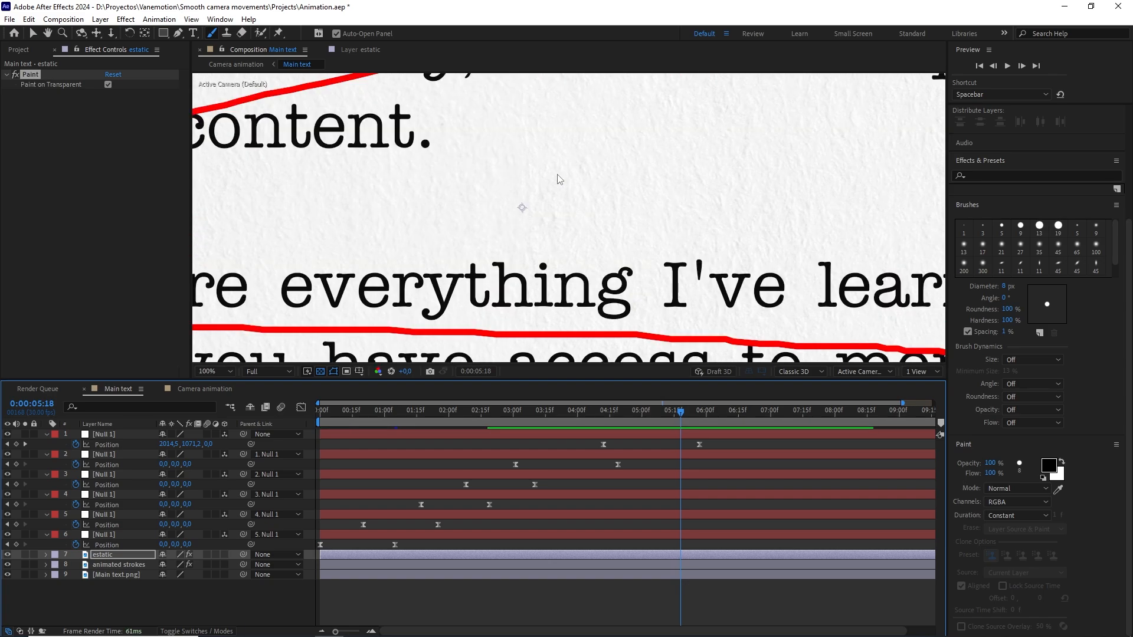
key(h)
mouse_move(648, 218)
mouse_down()
mouse_move(759, 289)
mouse_move(982, 307)
mouse_up()
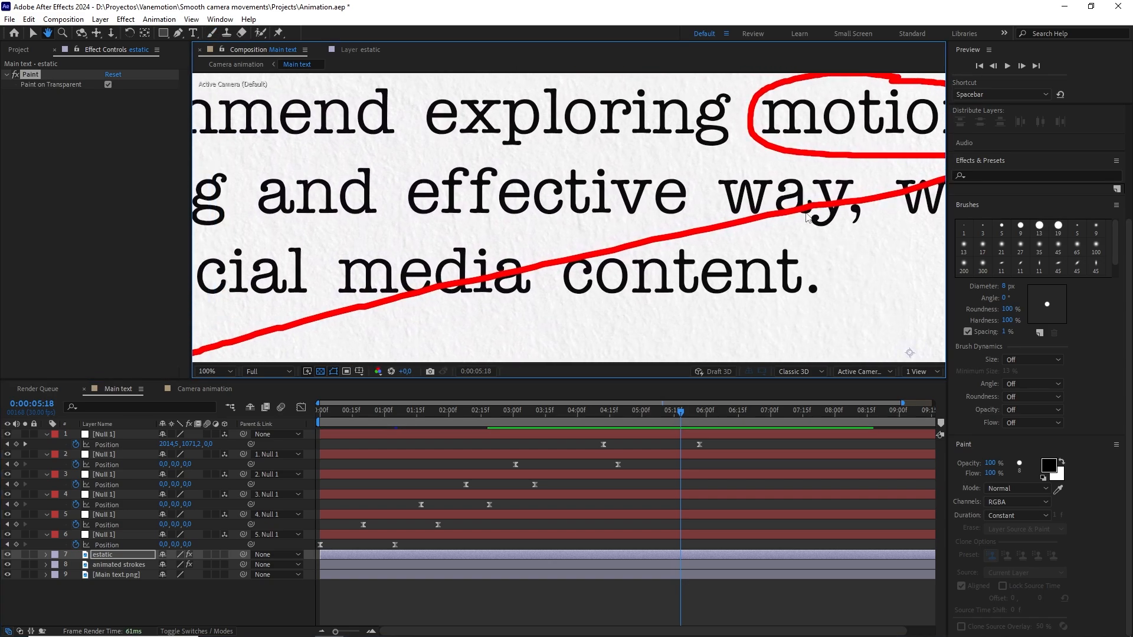
key(ctrl+b)
ctrl+click(114, 565)
key(F4)
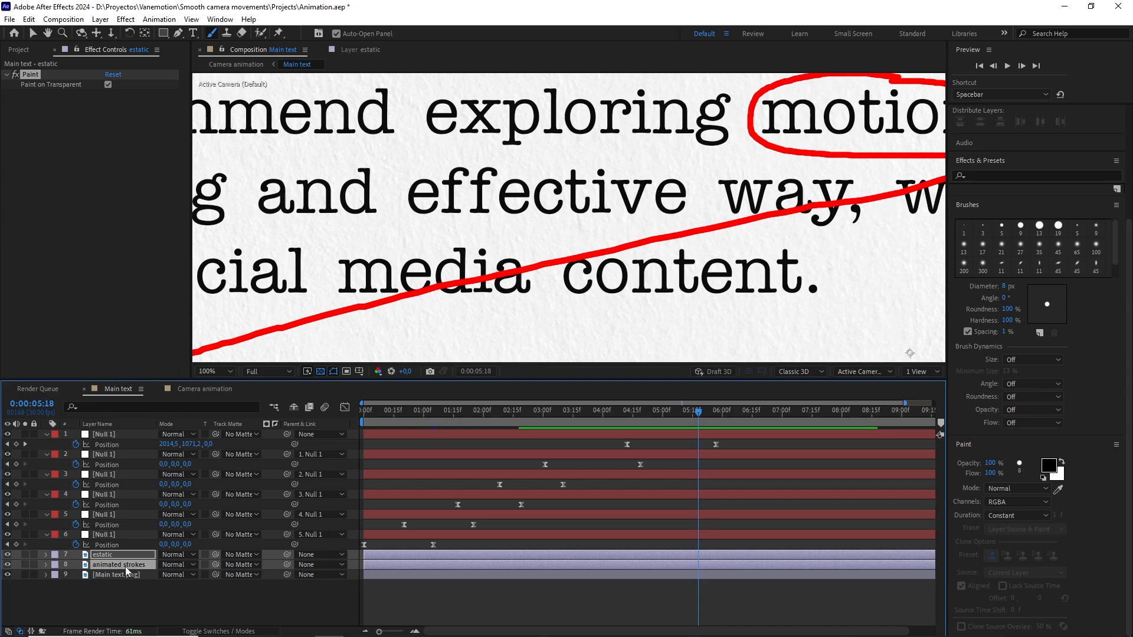
click(172, 555)
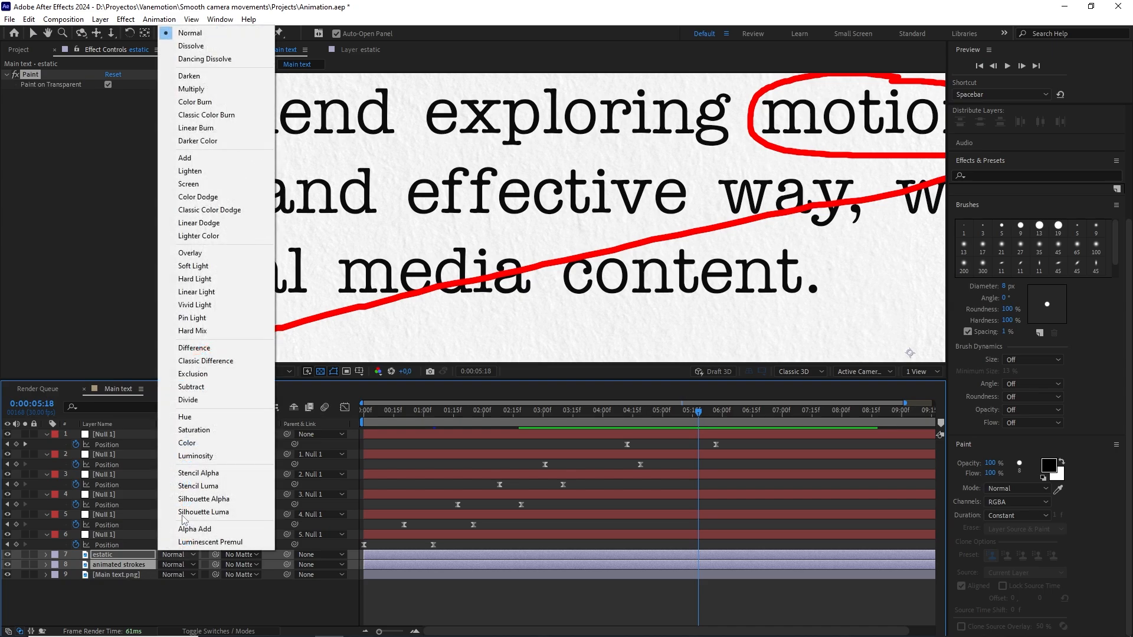
click(198, 92)
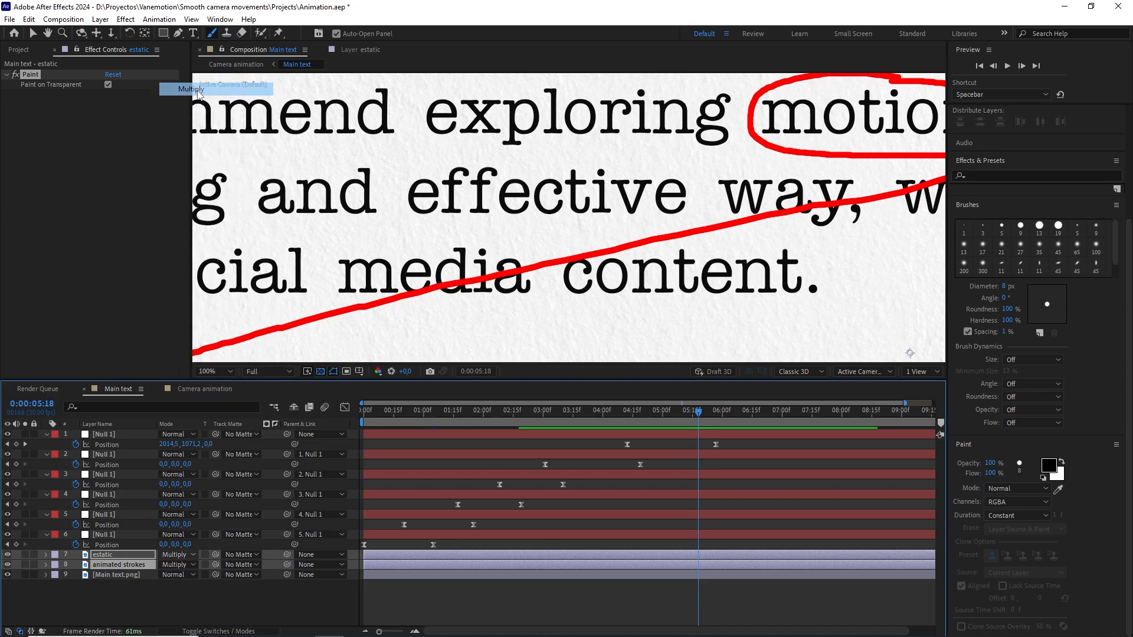
- Apply the Roughen Edges effect to the animated strokes layer and inspect the red line's edges up close
click(119, 567)
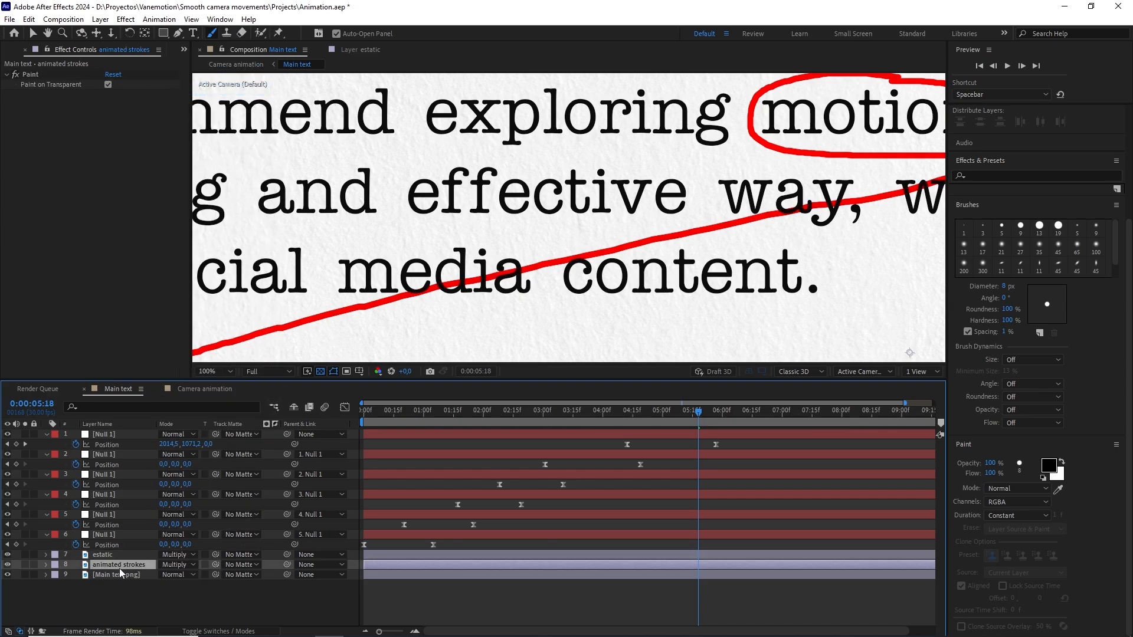
click(1018, 175)
text(roug)
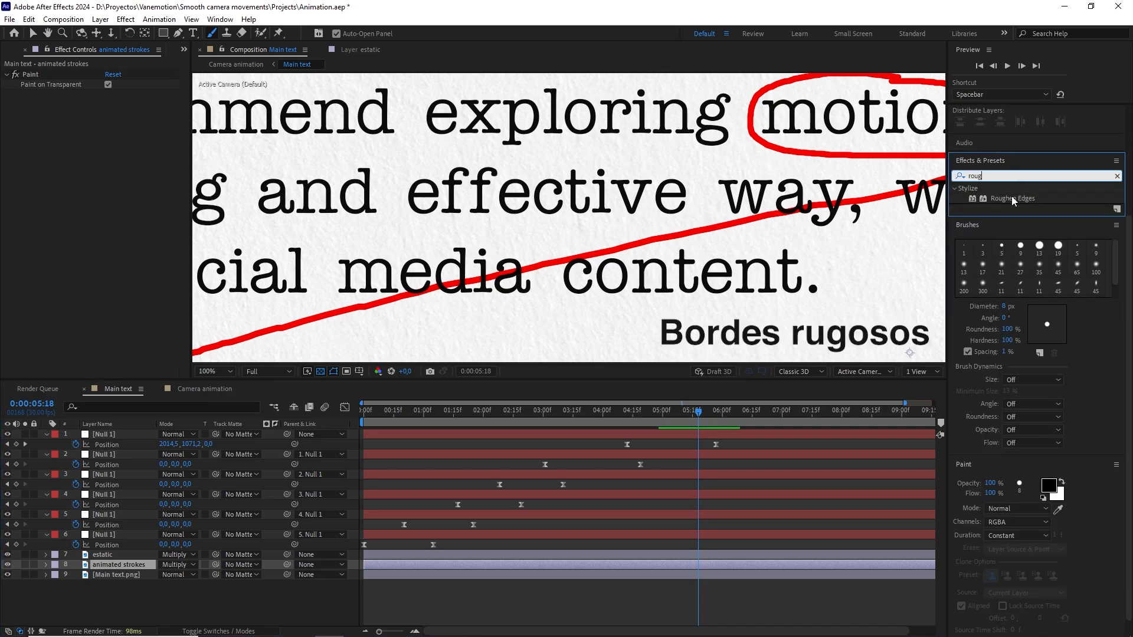
mouse_move(1013, 201)
mouse_down()
mouse_move(139, 534)
mouse_move(129, 565)
mouse_up()
key(v)
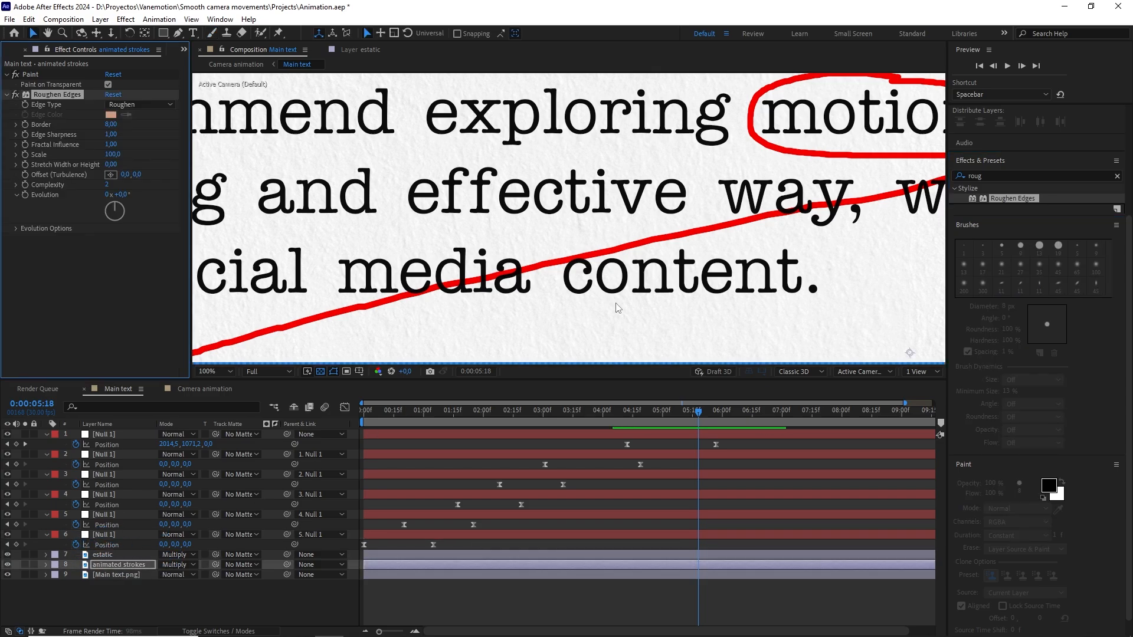
scroll(618, 308, up, 4)
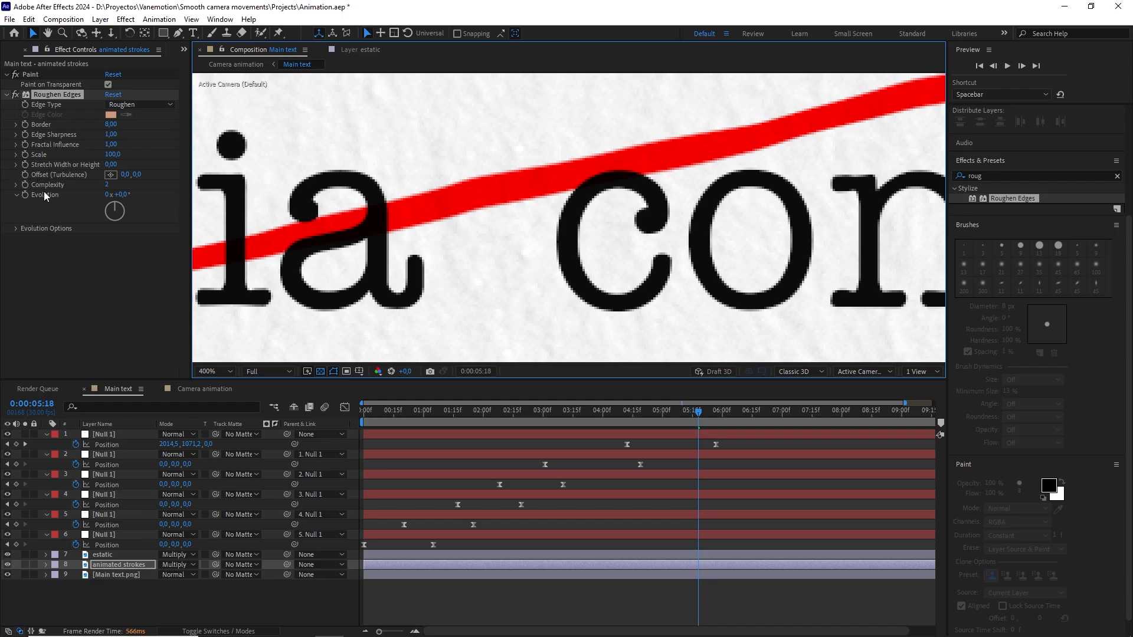
- Set the Roughen Edges complexity to 10 on the animated strokes layer and check the red line over "media content"
click(106, 184)
text(10)
key(Return)
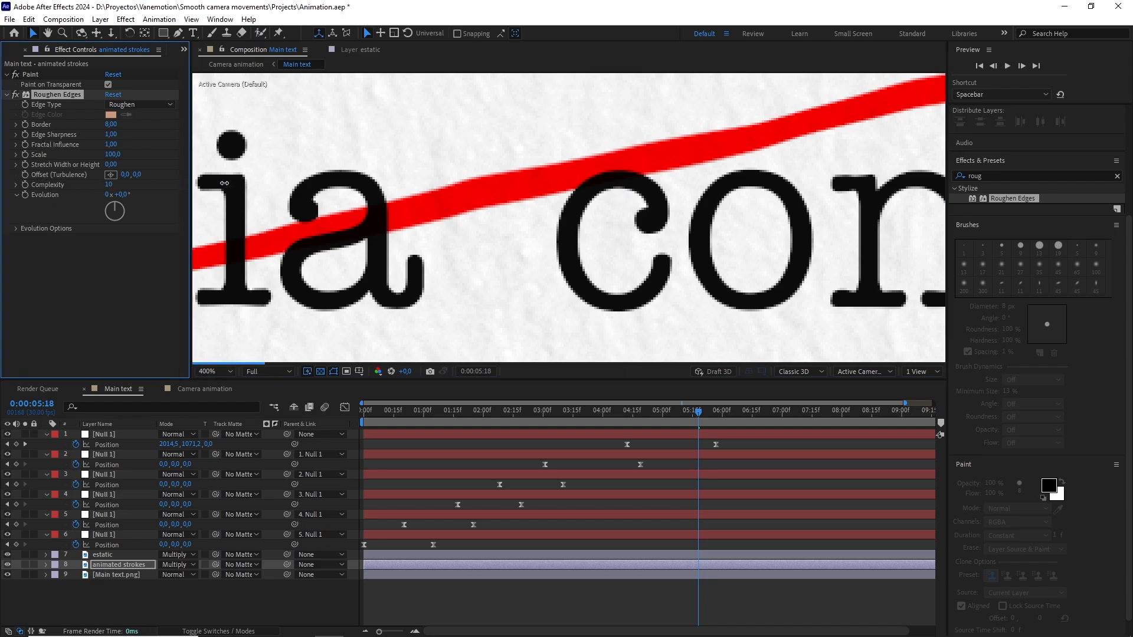
scroll(446, 236, down, 1)
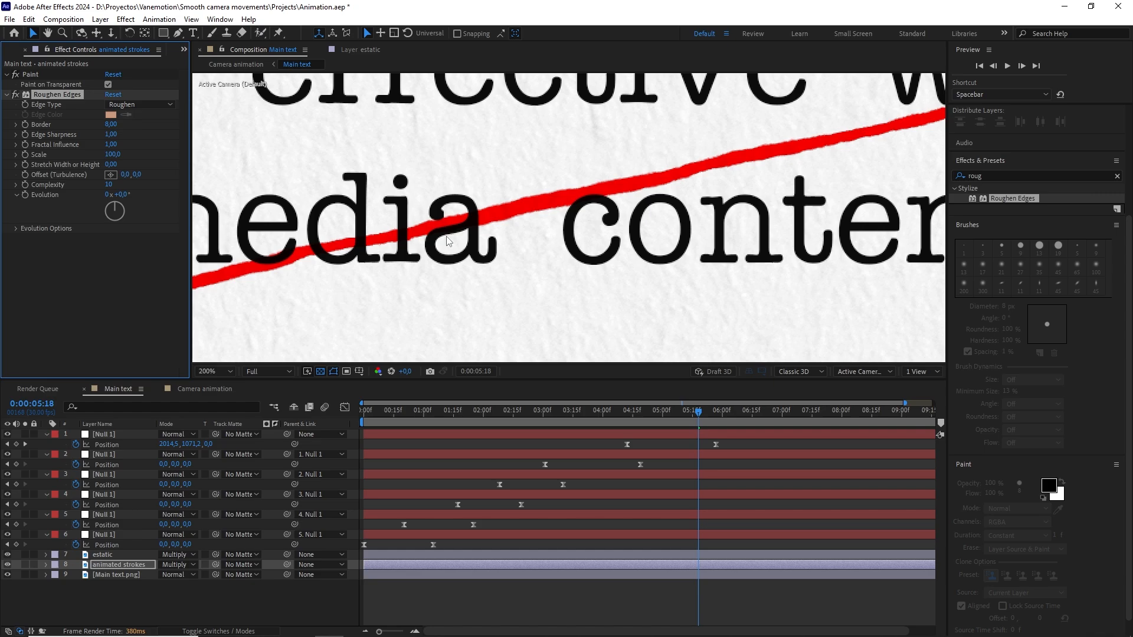
drag(513, 216, 502, 290)
scroll(381, 179, down, 1)
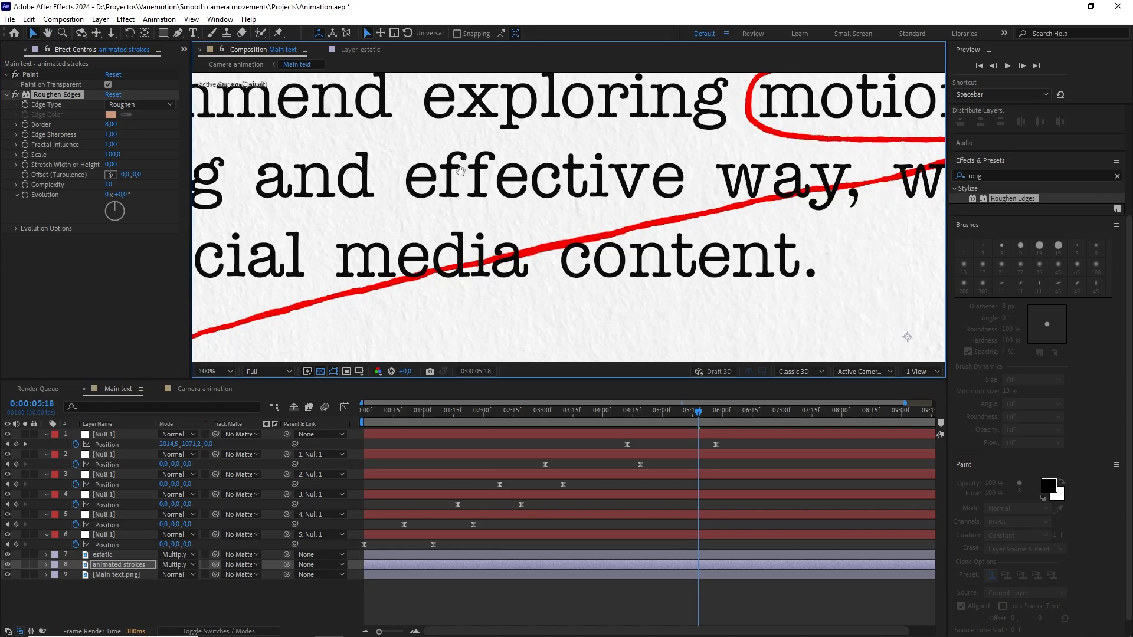
- Set the Roughen Edges border to 9.40 on the animated strokes layer, checking the red circles around "motion" and "graphics" up close
drag(456, 168, 358, 220)
drag(711, 150, 596, 172)
scroll(597, 175, up, 2)
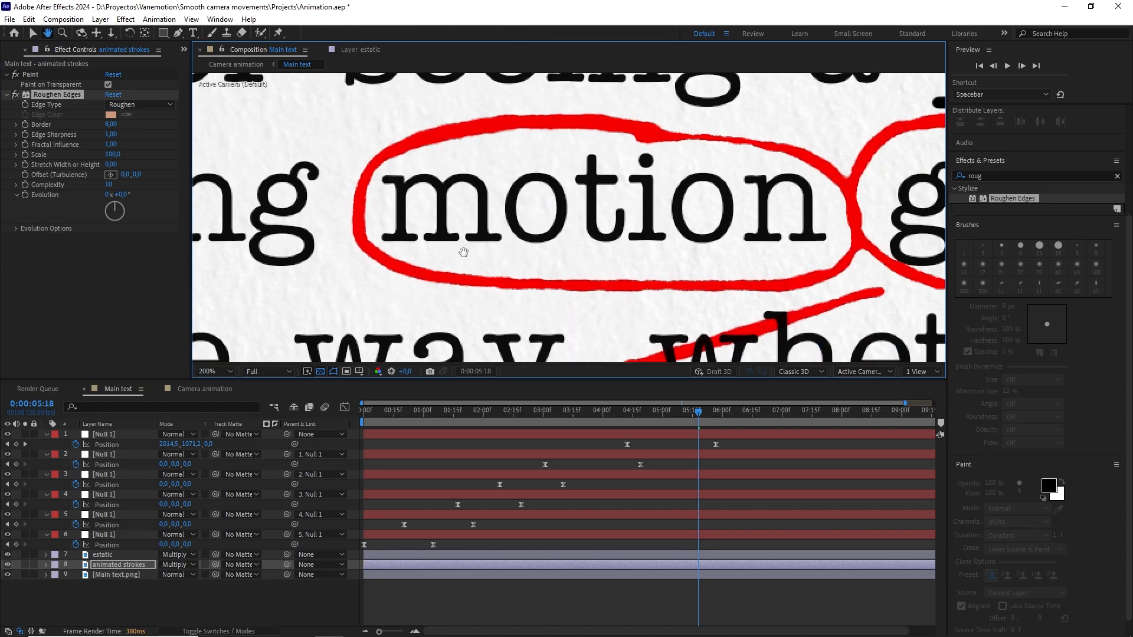
key(v)
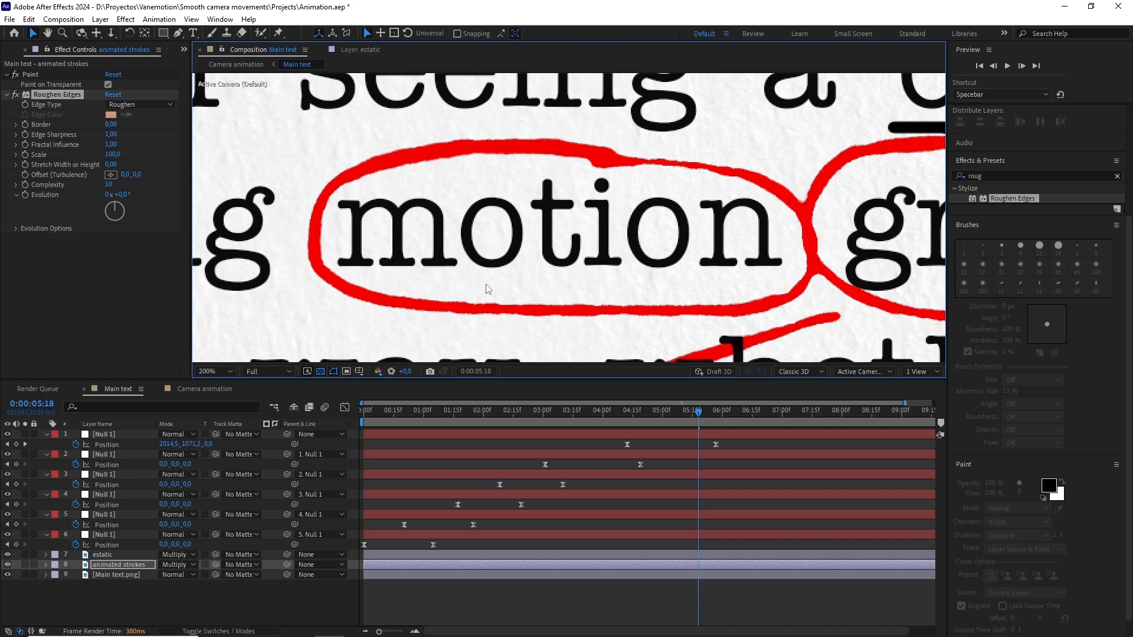
scroll(542, 189, down, 3)
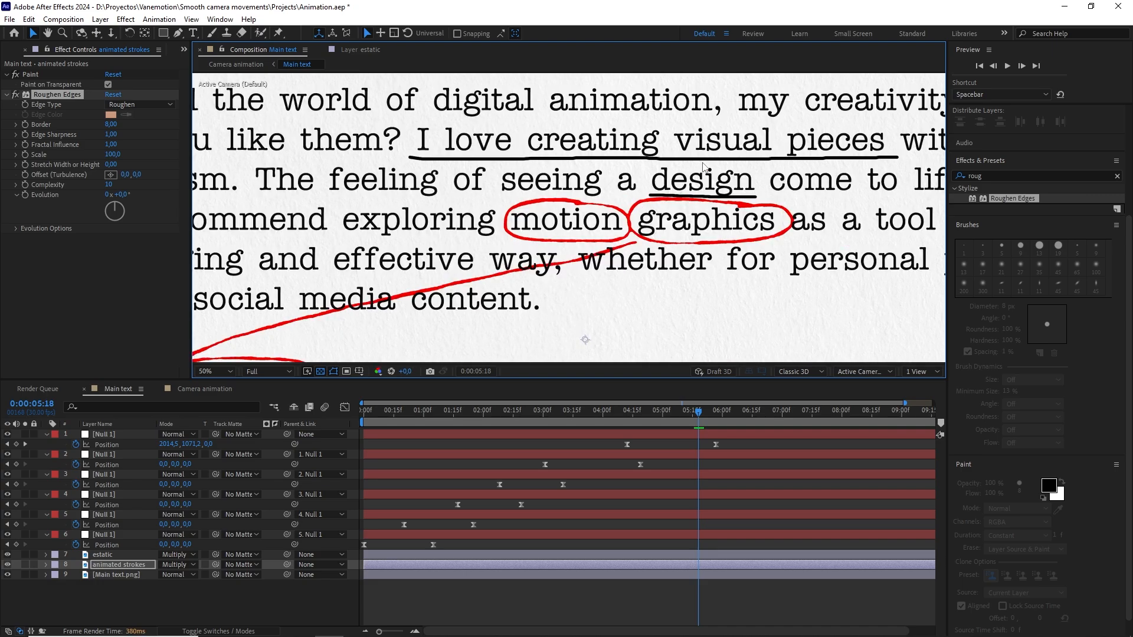
scroll(677, 170, up, 2)
drag(410, 142, 484, 160)
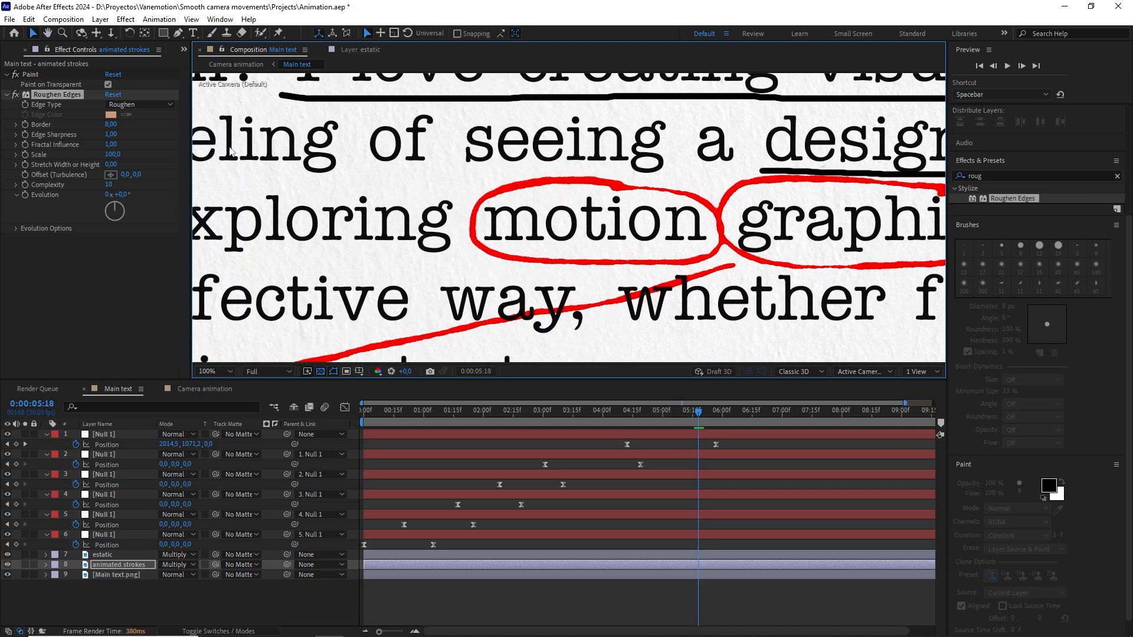
mouse_move(111, 124)
mouse_down()
mouse_move(263, 130)
mouse_move(136, 136)
mouse_up()
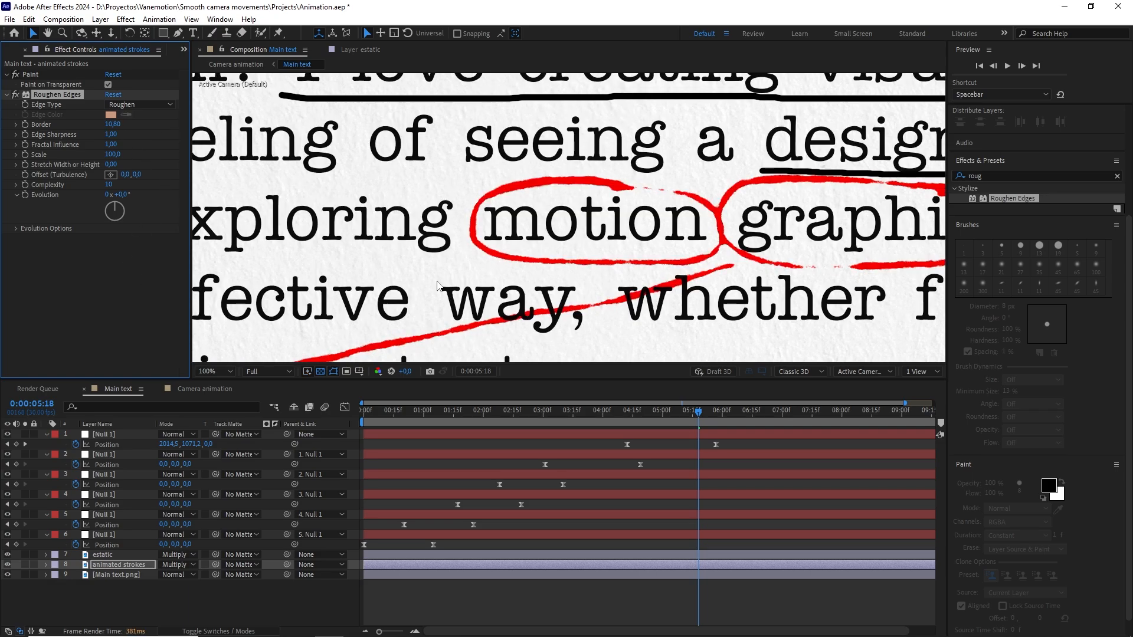
drag(124, 120, 116, 120)
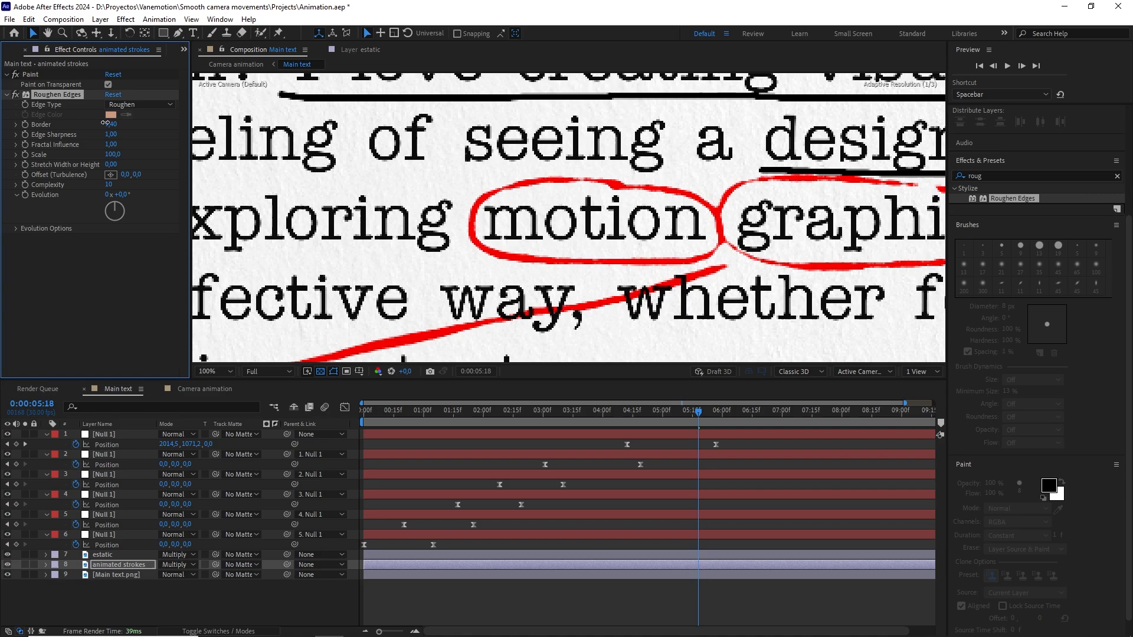
scroll(684, 198, down, 3)
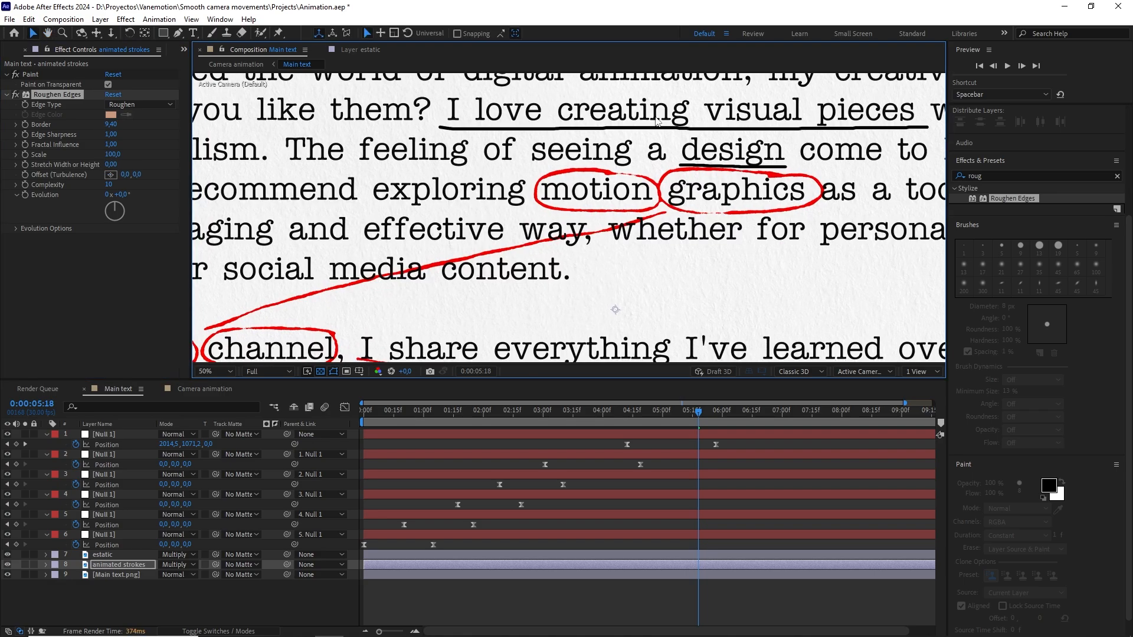
- Copy the Roughen Edges effect from the animated strokes layer onto the estatic layer and inspect the black underlines
click(76, 98)
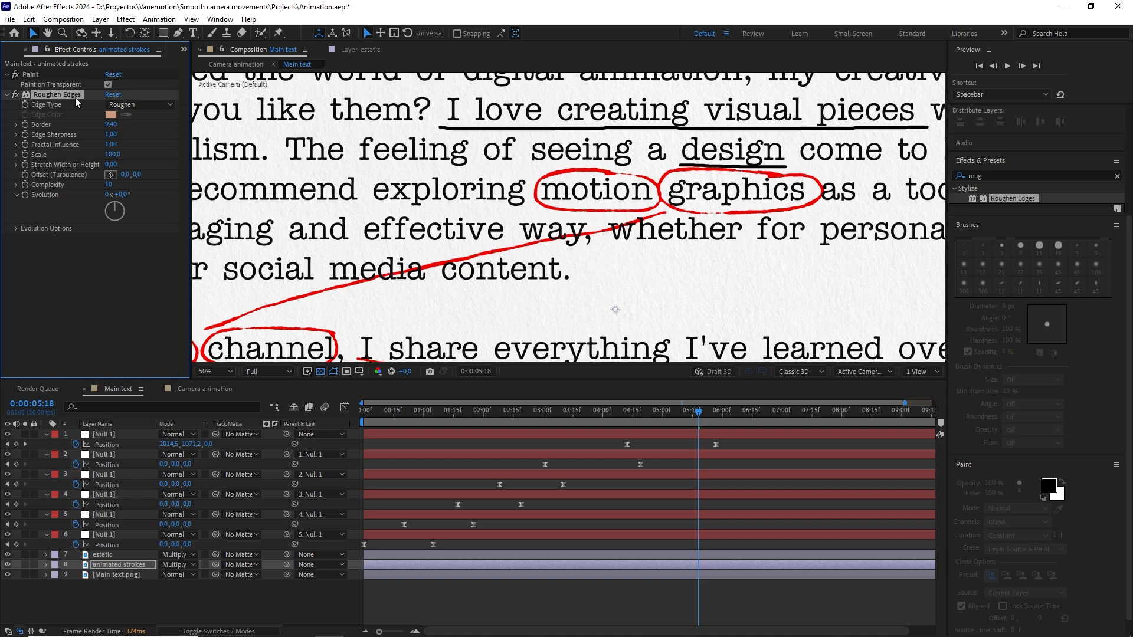
key(ctrl+c)
click(102, 554)
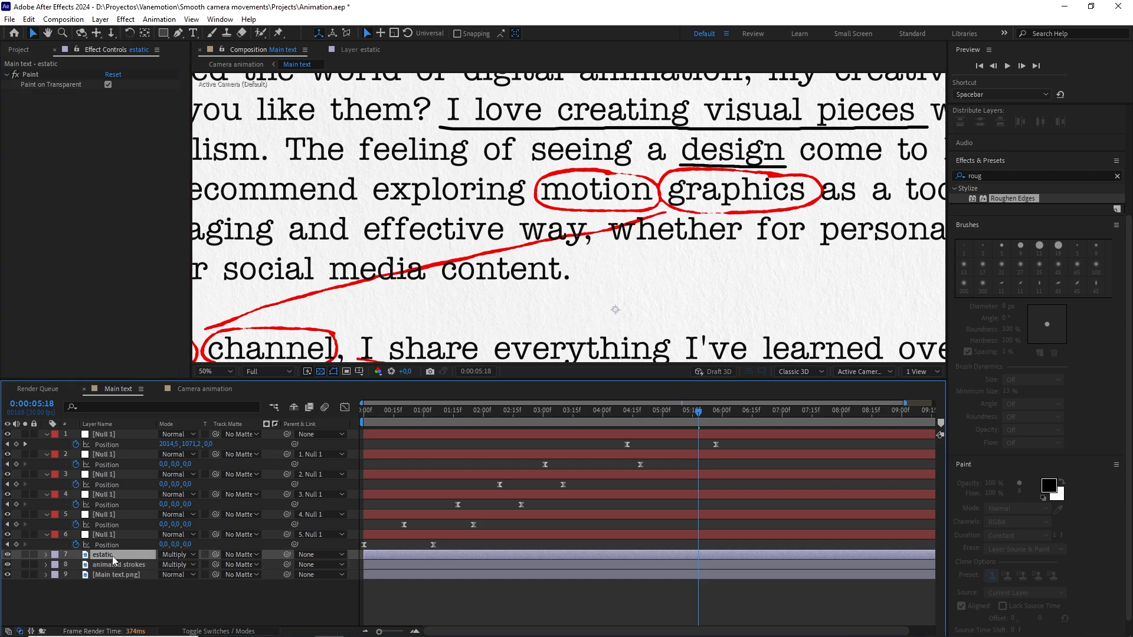
key(ctrl+v)
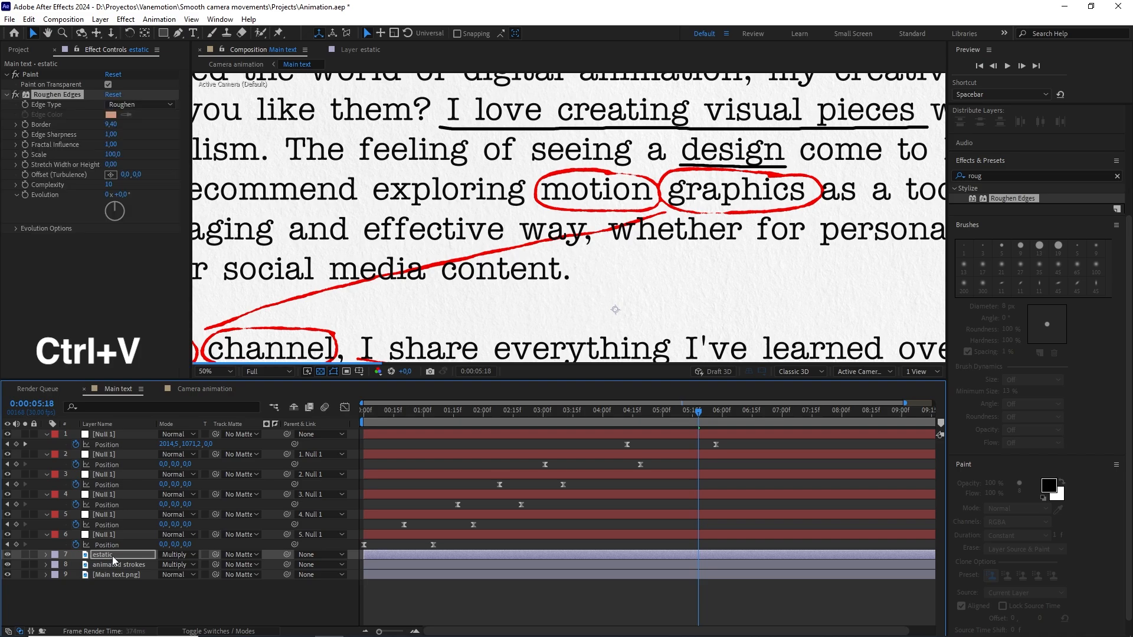
scroll(497, 188, up, 2)
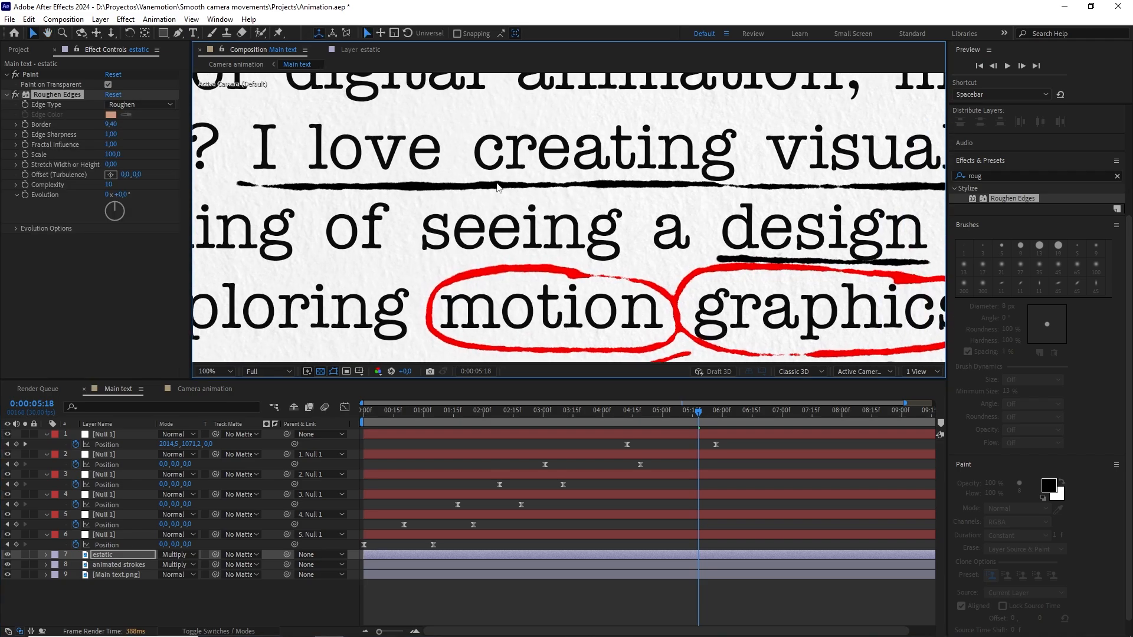
drag(869, 210, 685, 165)
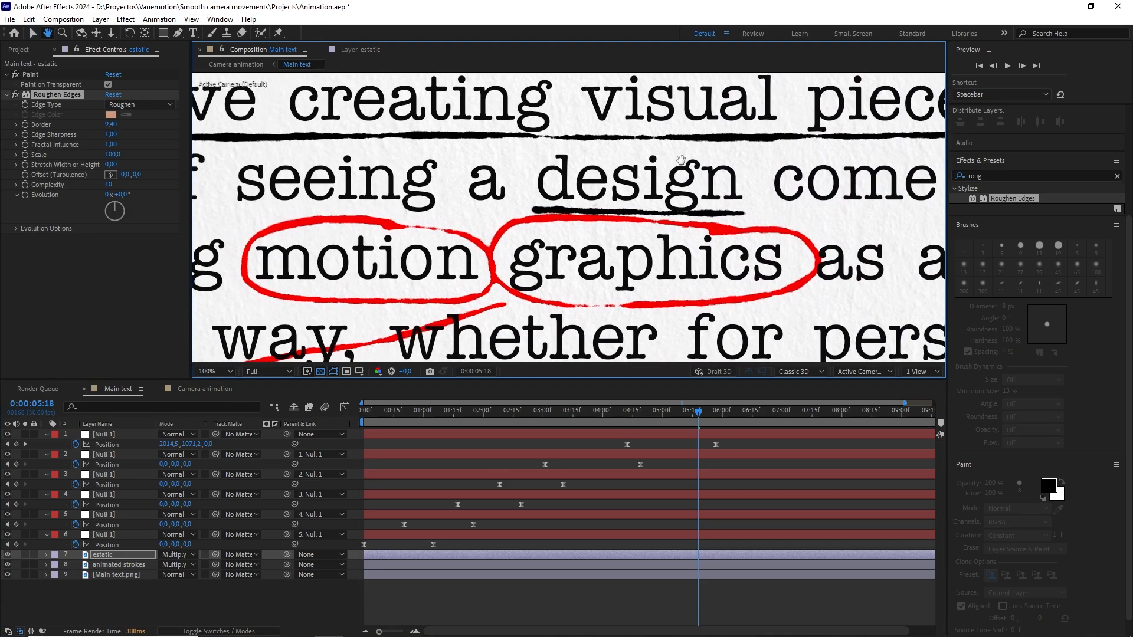
scroll(600, 214, down, 2)
drag(601, 218, 776, 151)
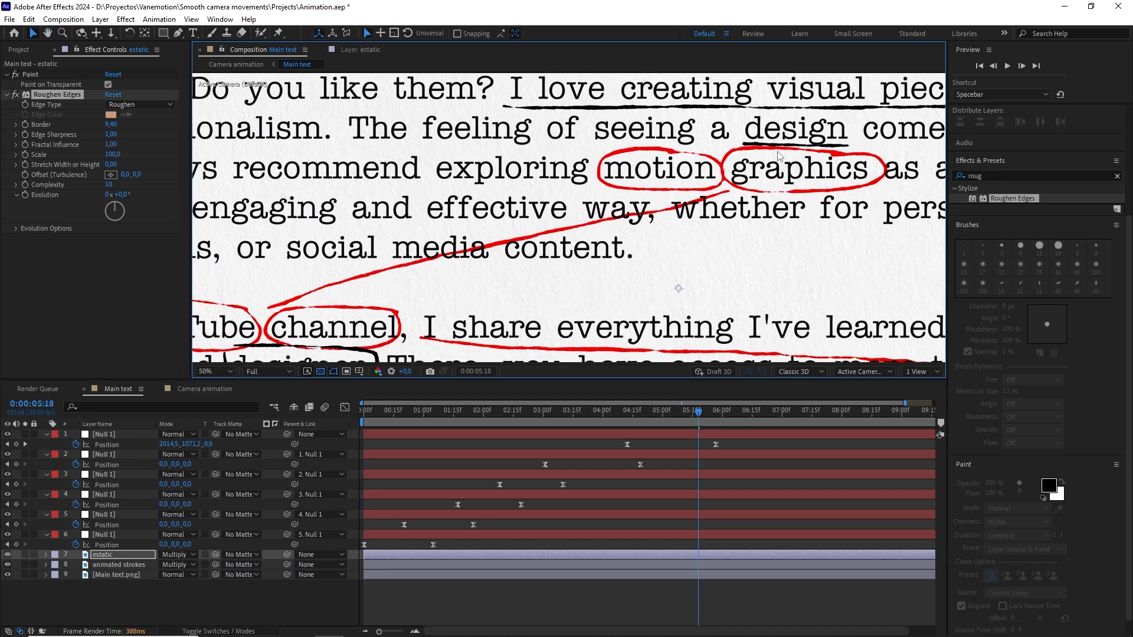
scroll(693, 171, down, 4)
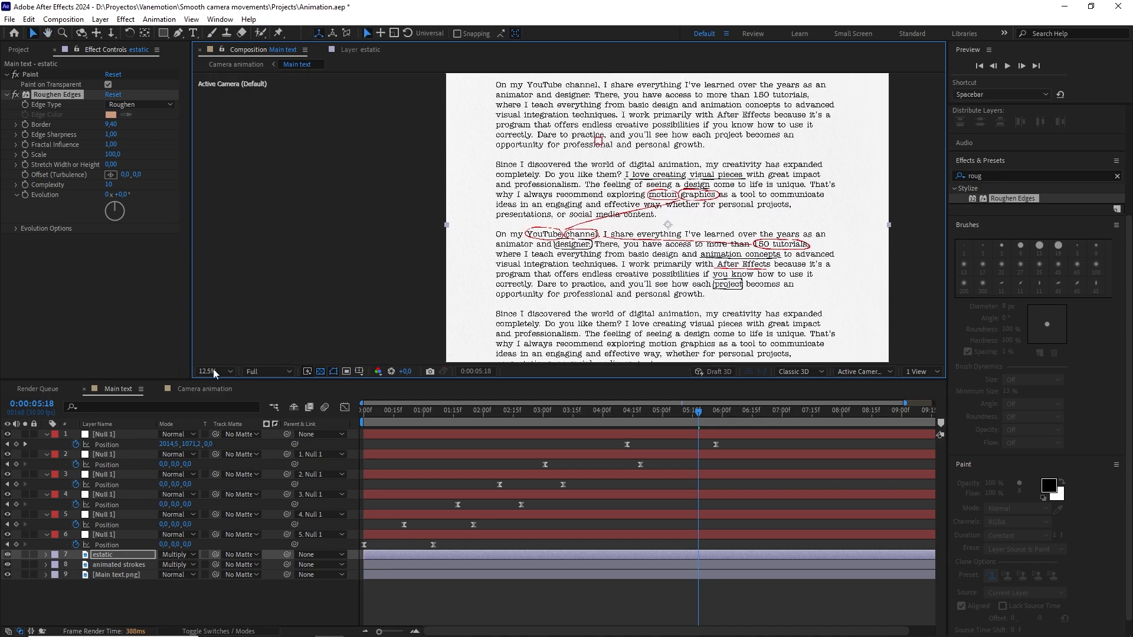
- Open the Camera animation composition, set its preview resolution to Full and play the animation
click(204, 389)
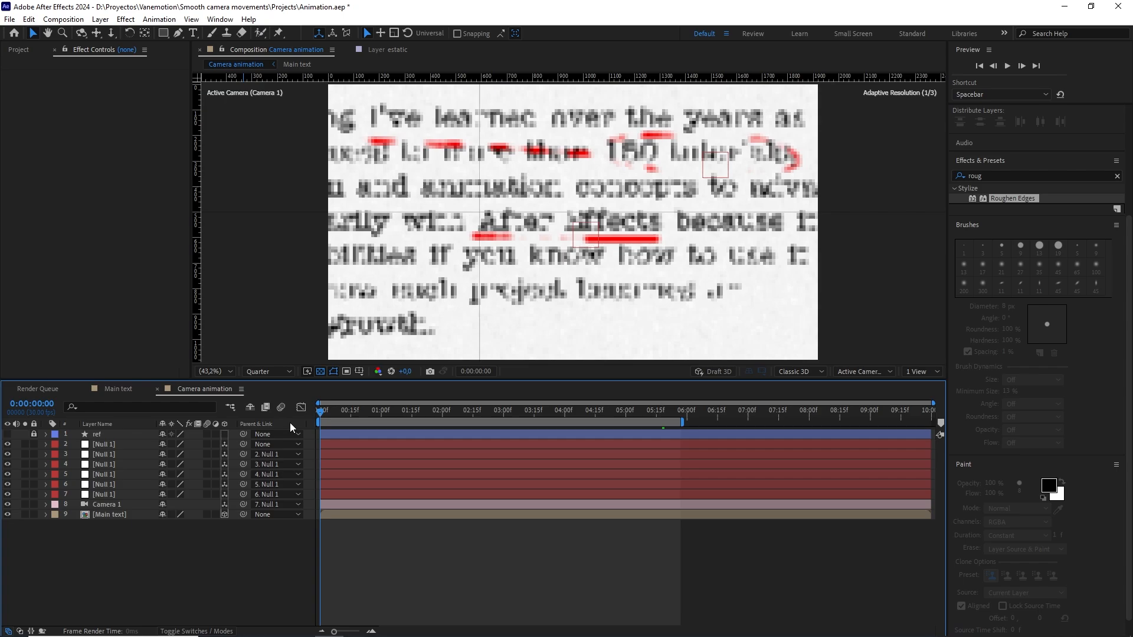
click(268, 373)
click(270, 396)
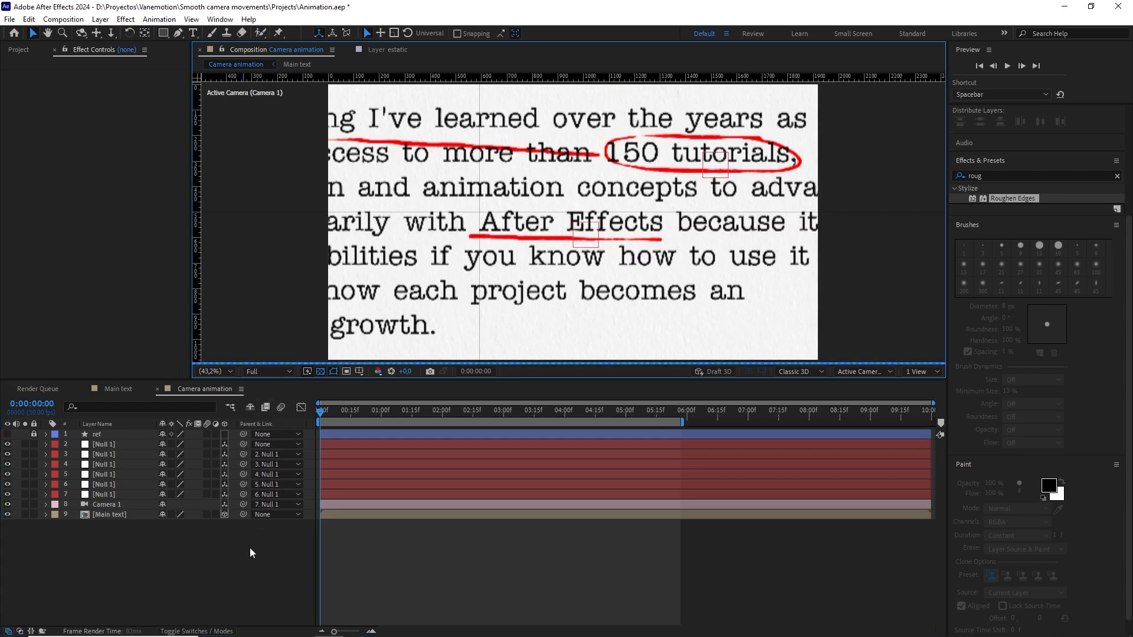
key(space)
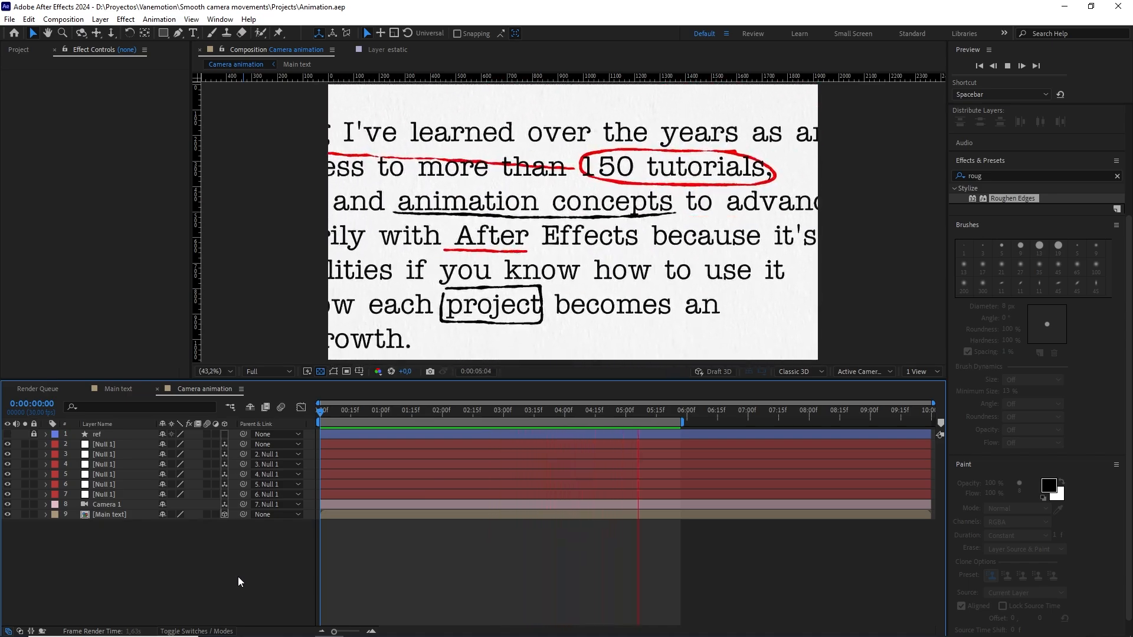
key(space)
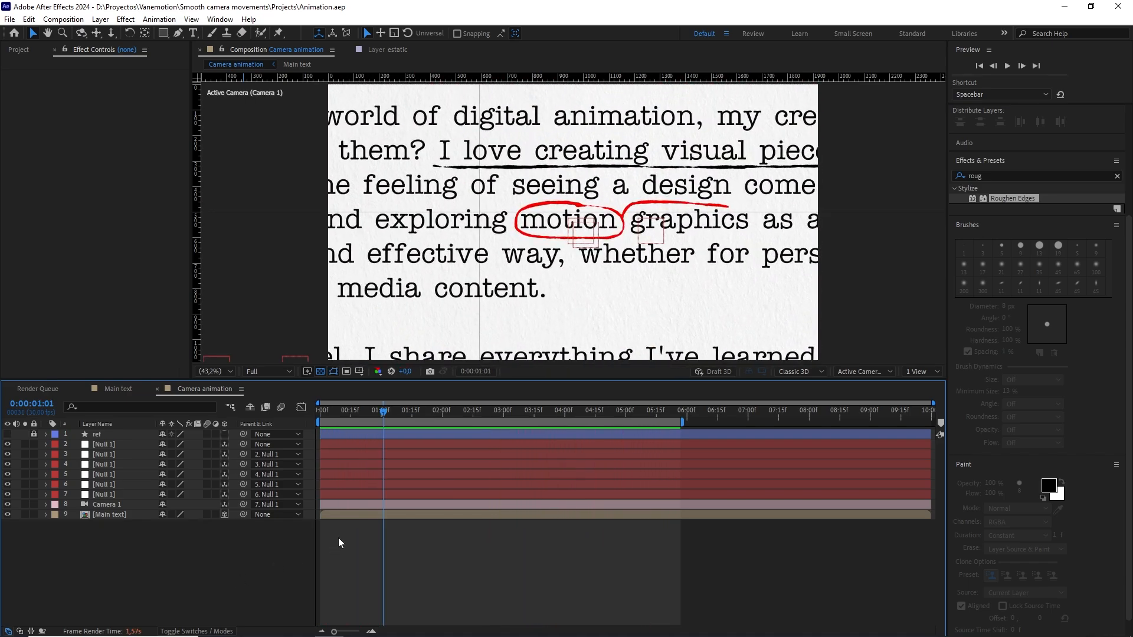
- Review the end of the camera animation around 0:00:05:16 and replay it from the start to compare the black strokes
drag(387, 416, 649, 414)
key(space)
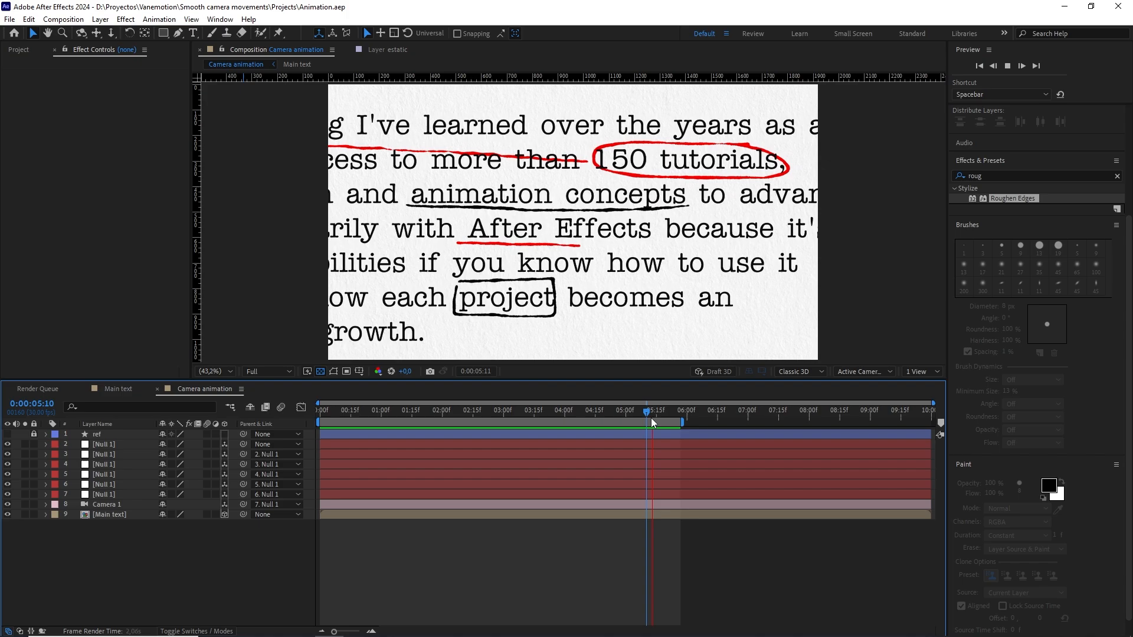
key(space)
click(659, 414)
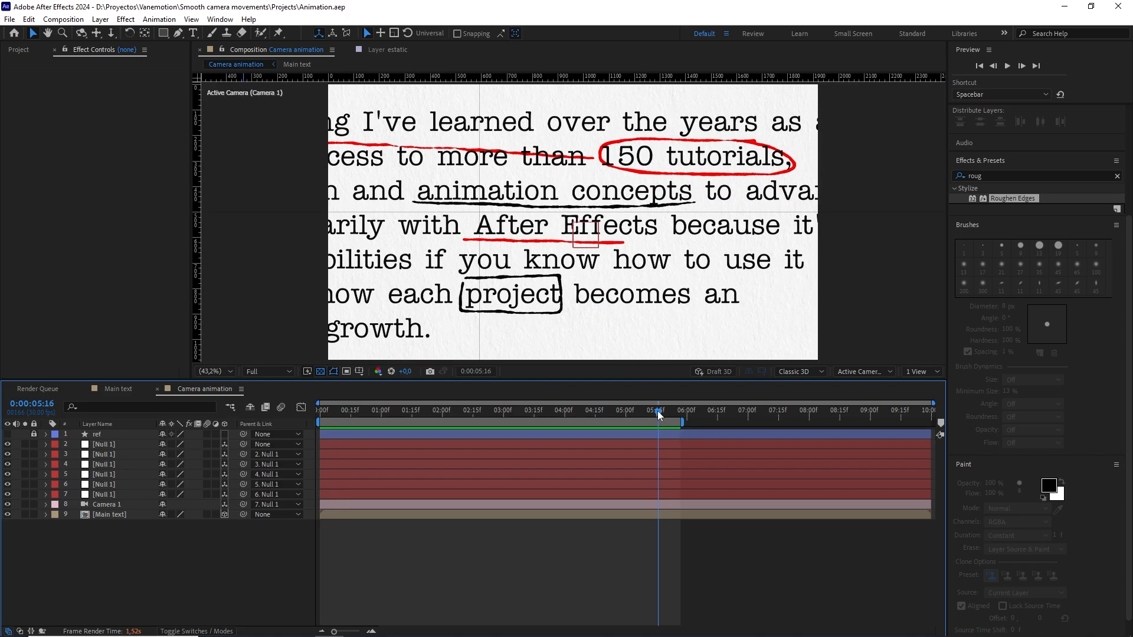
key(Home)
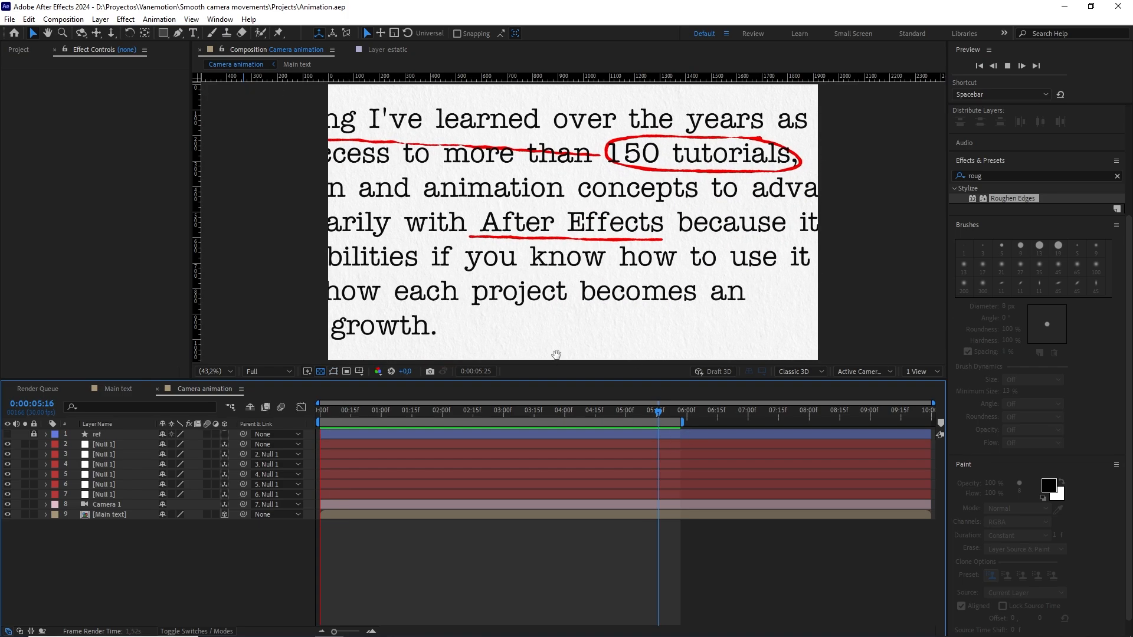
- In the Main text composition, shift Brush 2 through Brush 5 of the estatic layer's Paint effect to start at the composition's beginning
click(115, 389)
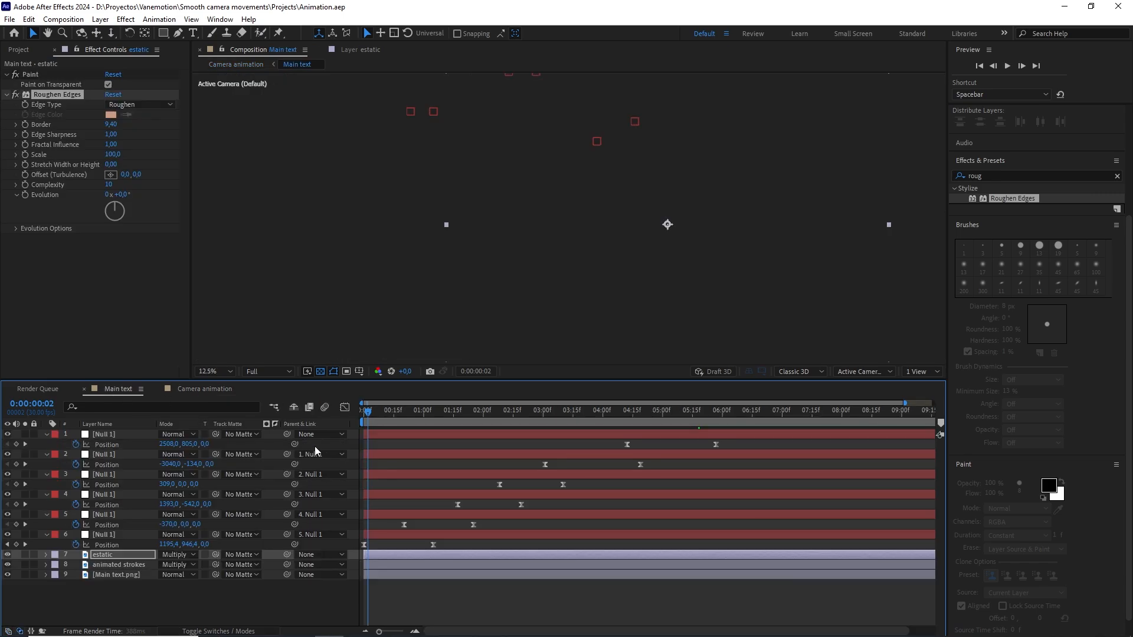
click(136, 555)
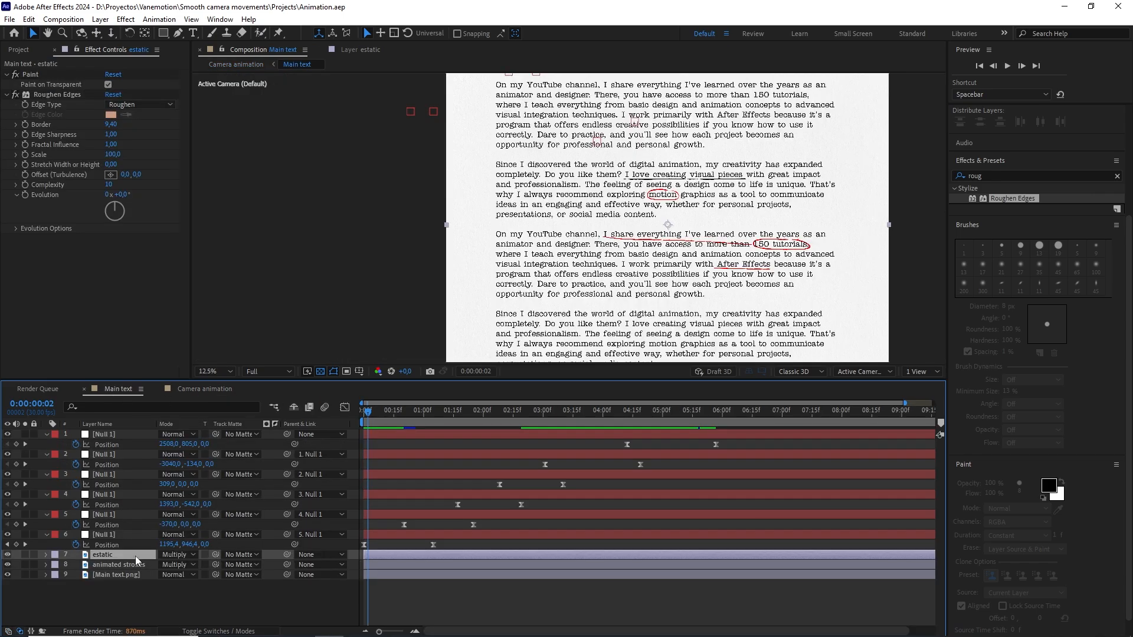
click(46, 555)
click(57, 565)
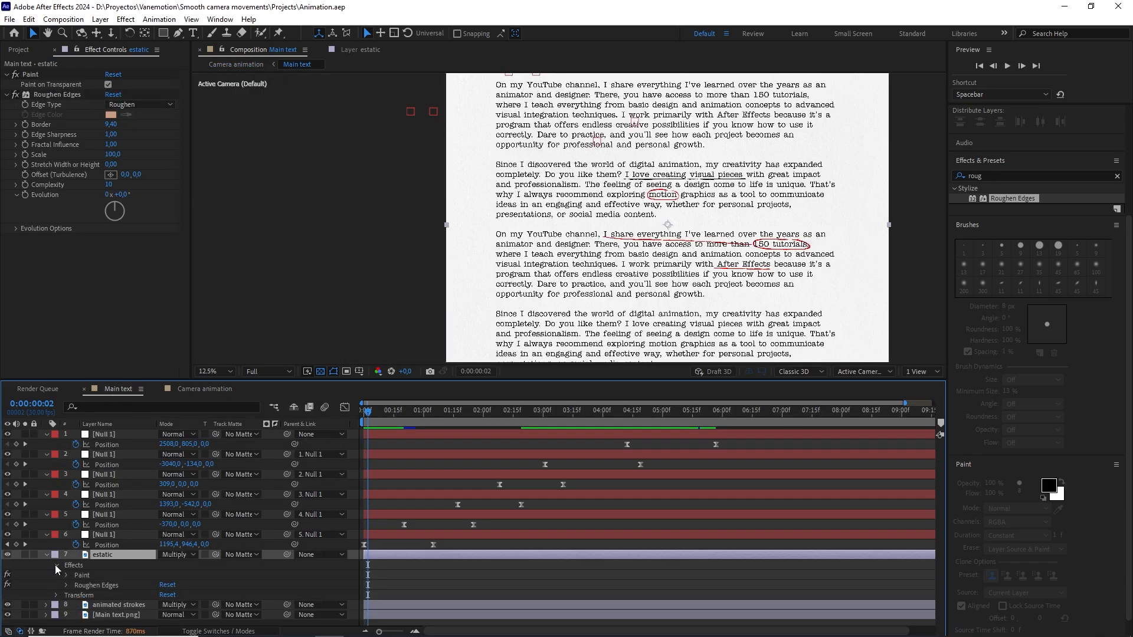
click(66, 575)
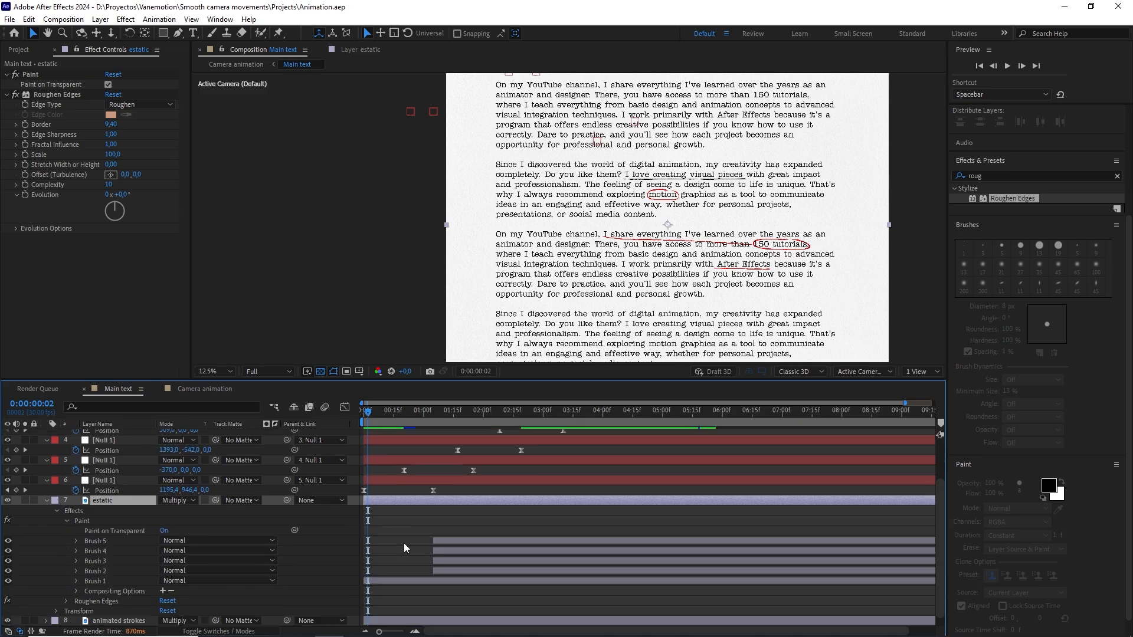
click(454, 570)
shift+click(451, 541)
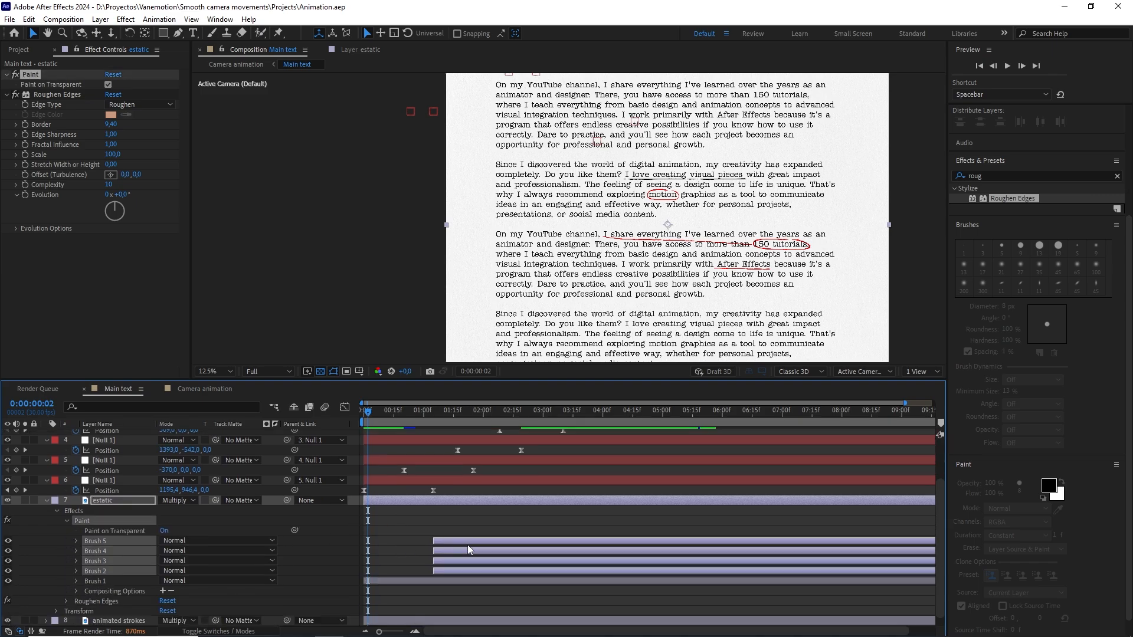
mouse_move(467, 545)
mouse_down()
mouse_move(409, 542)
mouse_move(440, 529)
mouse_move(675, 527)
mouse_up()
scroll(407, 540, up, 3)
drag(428, 544, 413, 547)
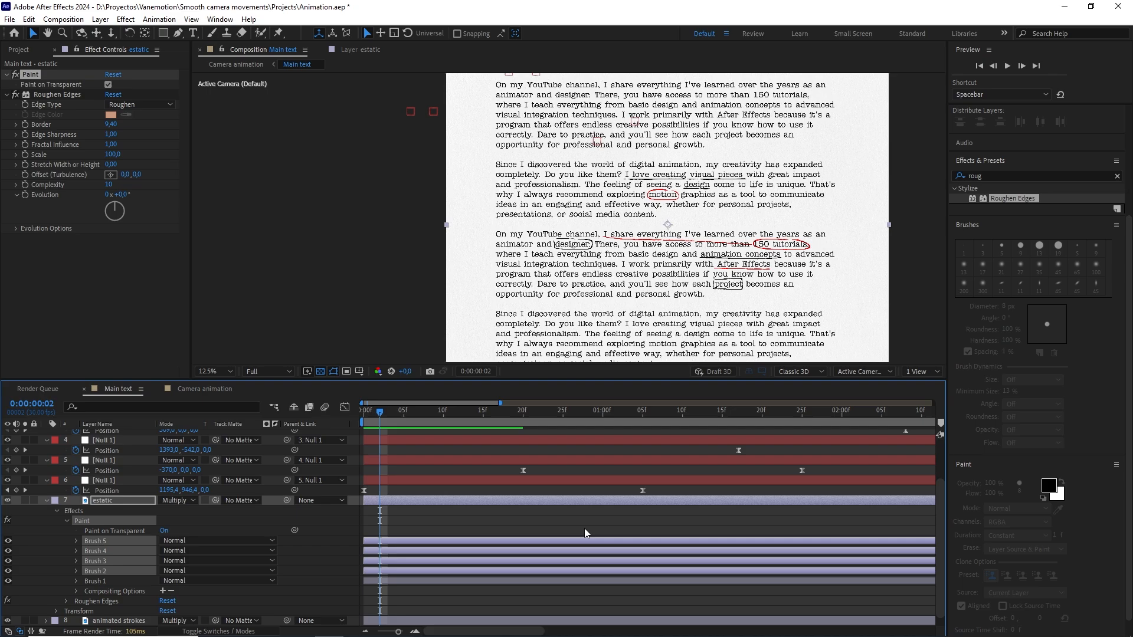
- Extend the ends of Brush 2 through Brush 5 to the composition's end at 10 seconds and collapse the estatic layer
scroll(585, 529, down, 1)
key(minus)
key(minus)
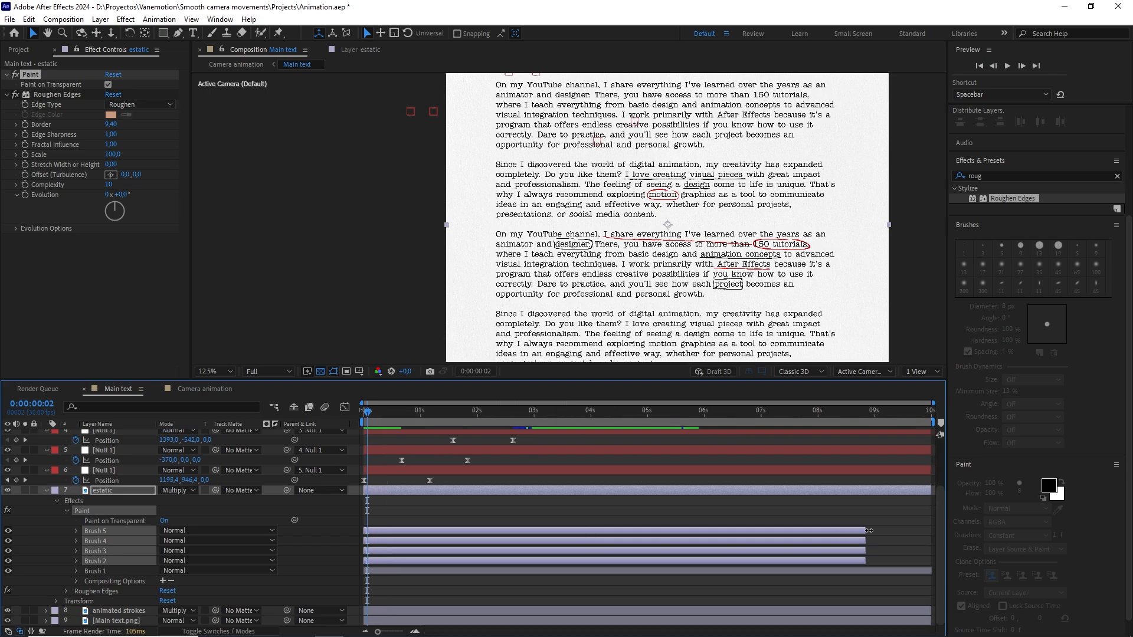
drag(870, 530, 934, 535)
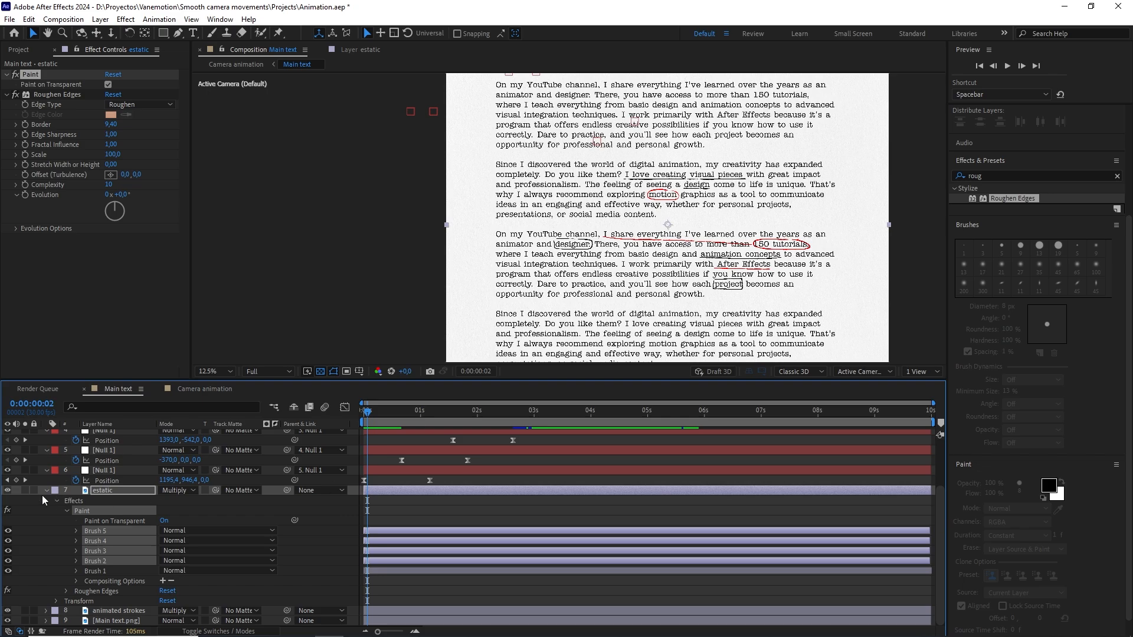
key(F2)
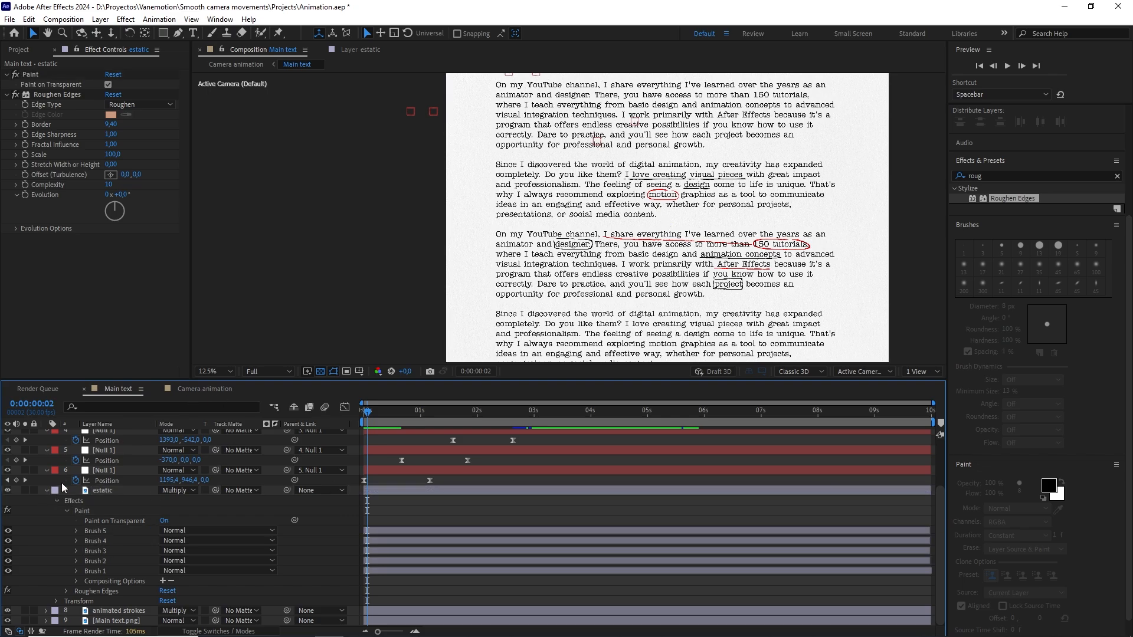
click(46, 490)
- Return to the Camera animation composition, go to its first frame, enlarge the viewer and play the full animation
click(195, 390)
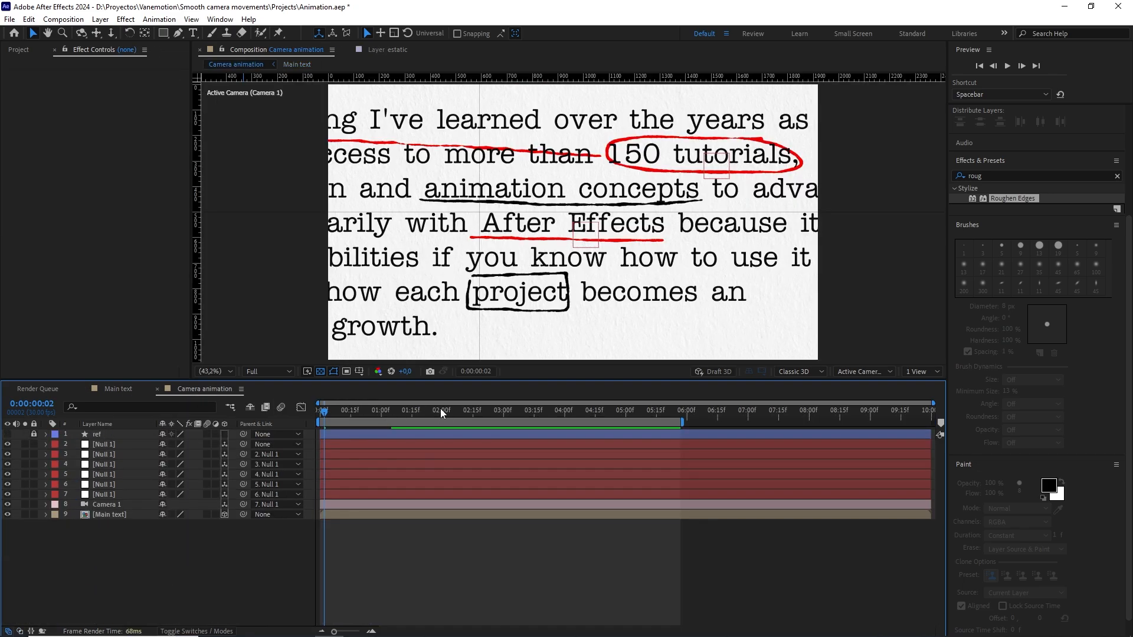
drag(440, 408, 275, 413)
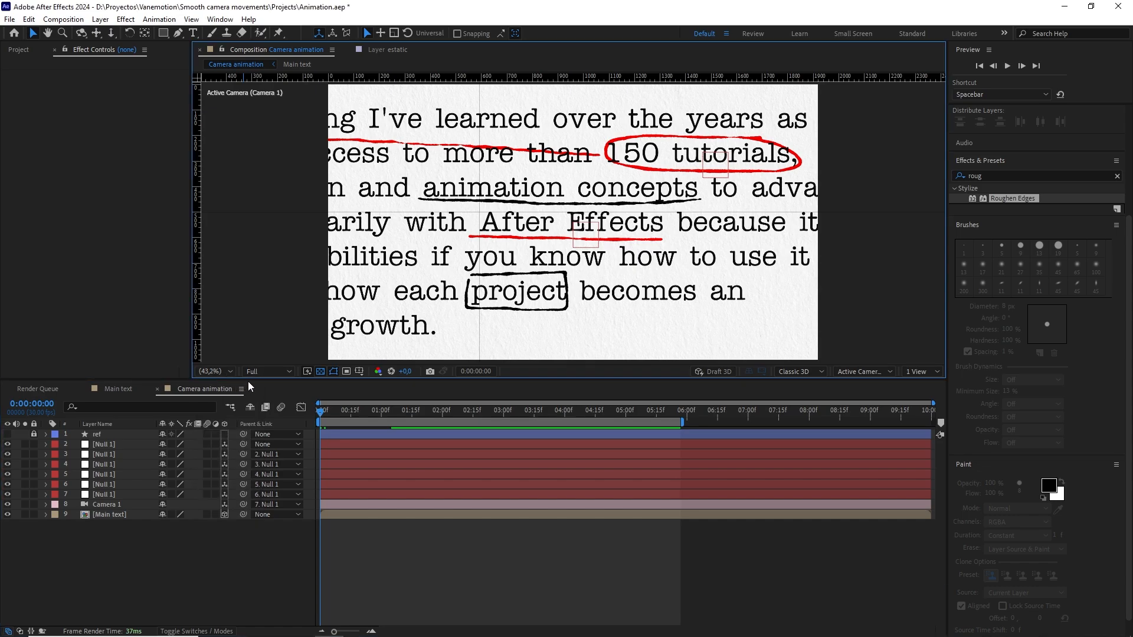
drag(299, 379, 295, 450)
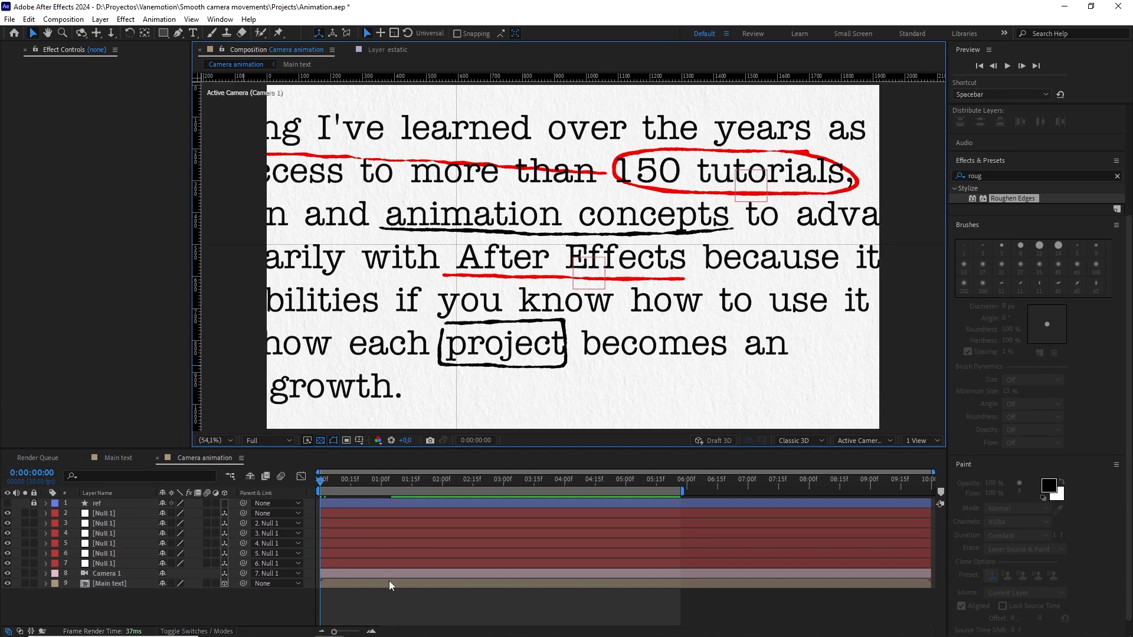
key(space)
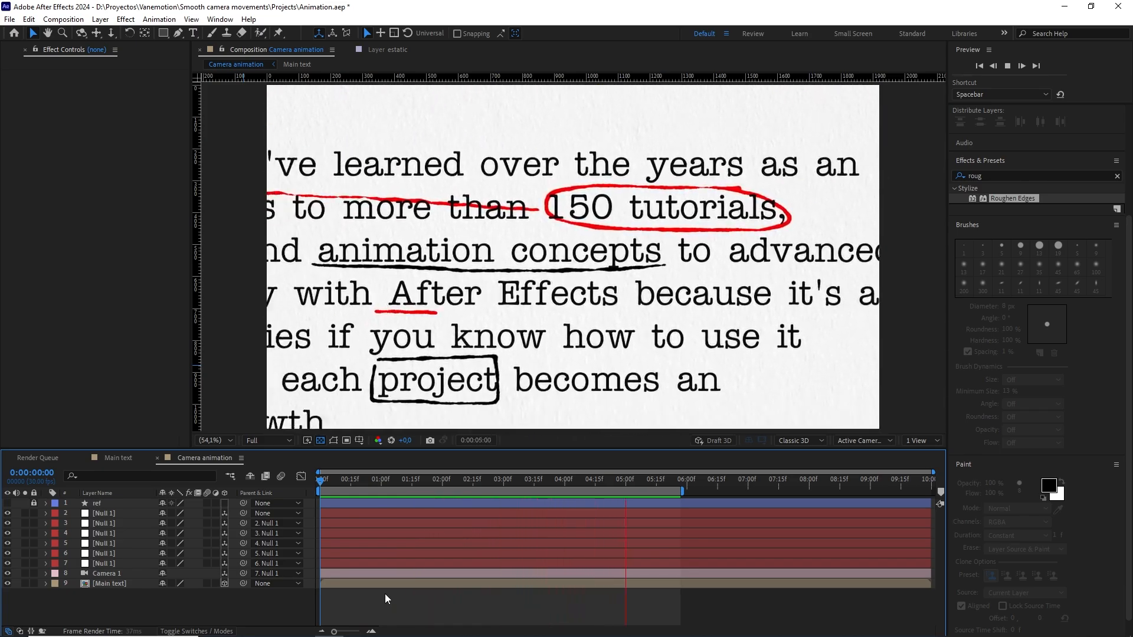
key(space)
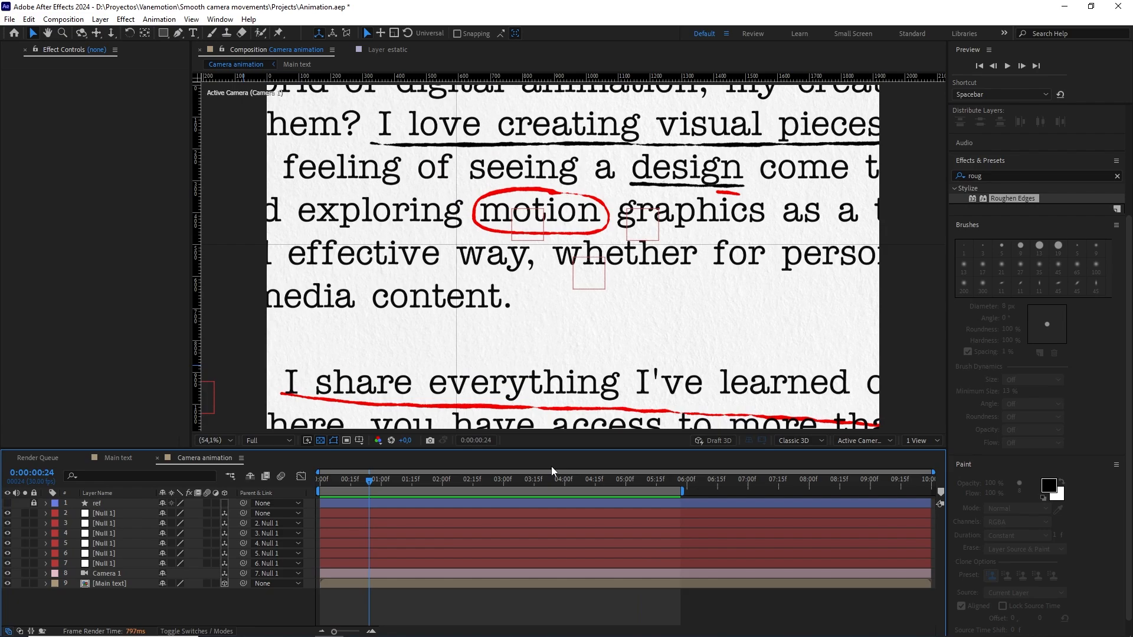
- Clear the effects search, return to the Camera animation composition's first frame and create a new adjustment layer
drag(375, 482, 402, 482)
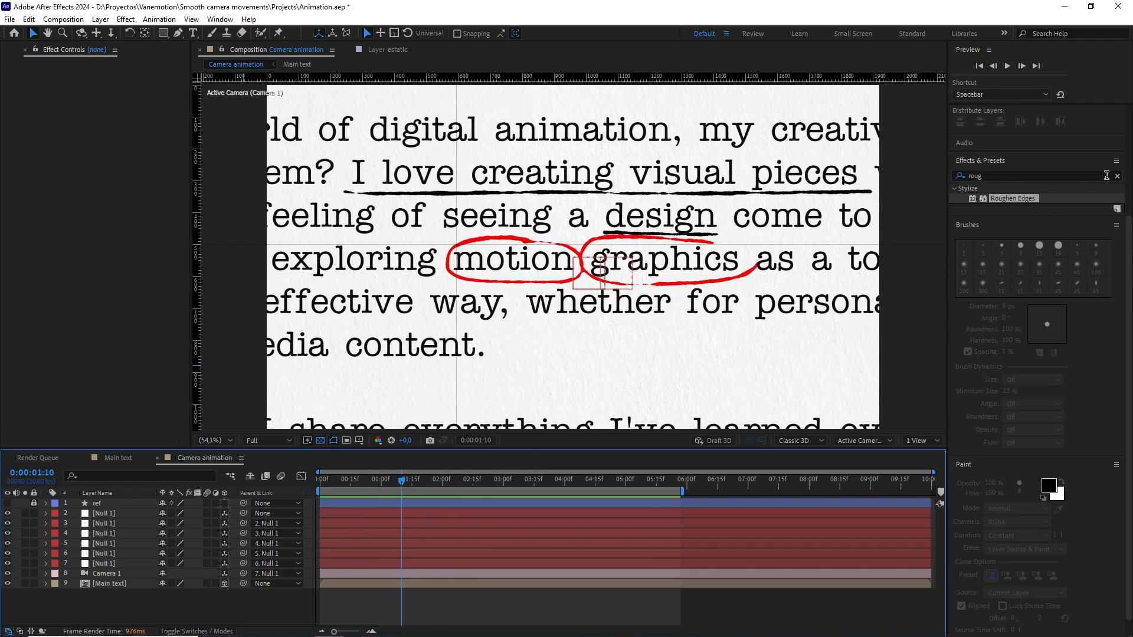
click(1117, 175)
click(13, 49)
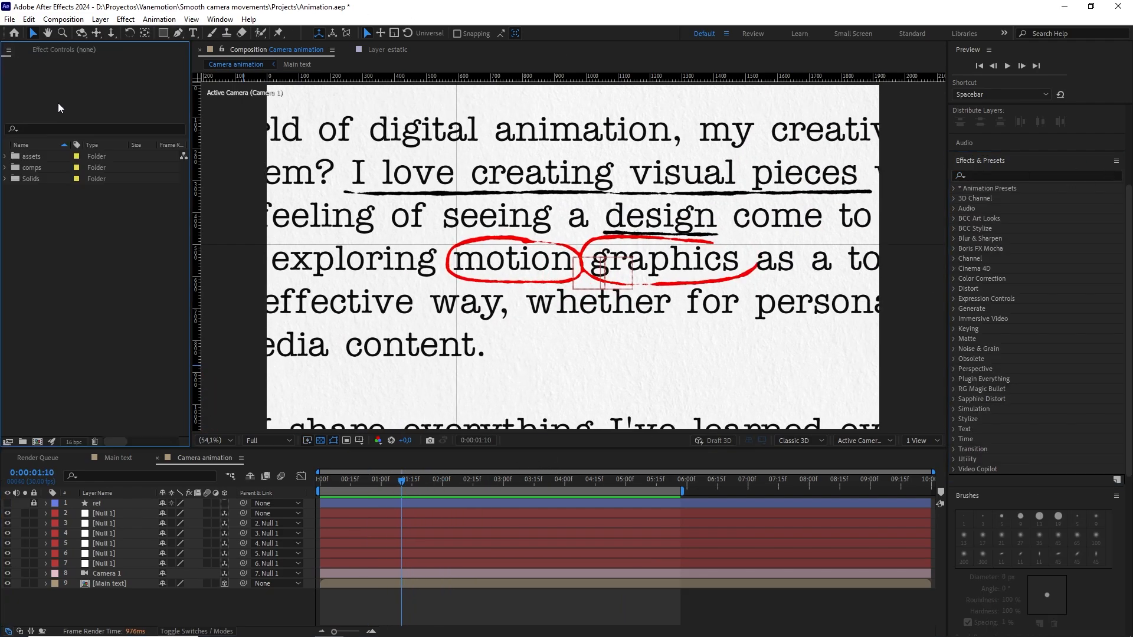
drag(402, 482, 321, 487)
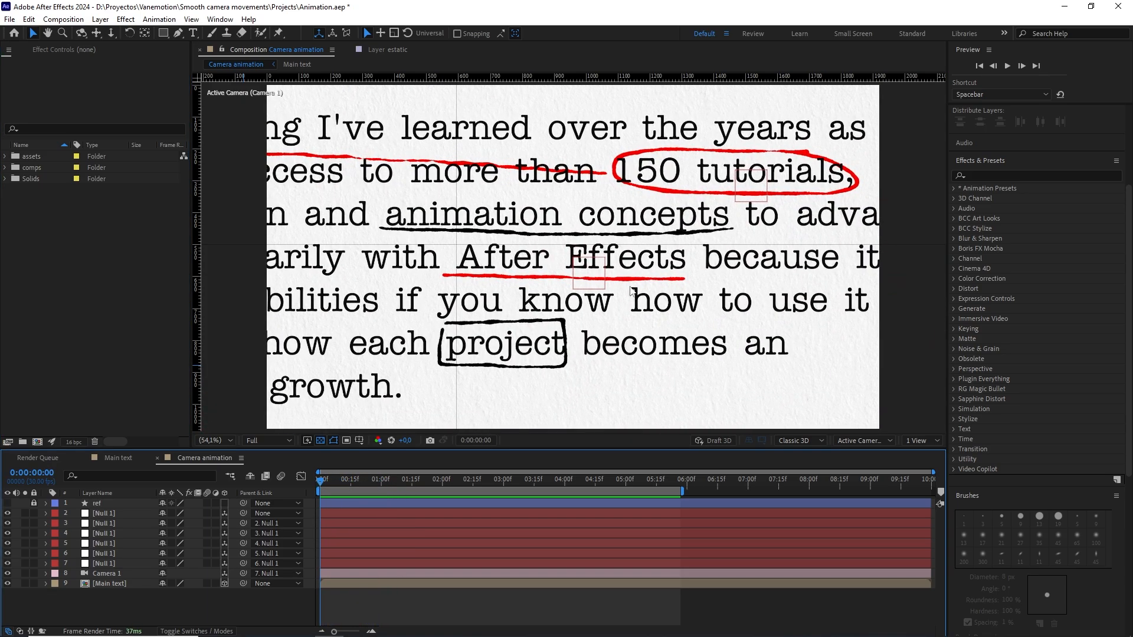
right_click(136, 602)
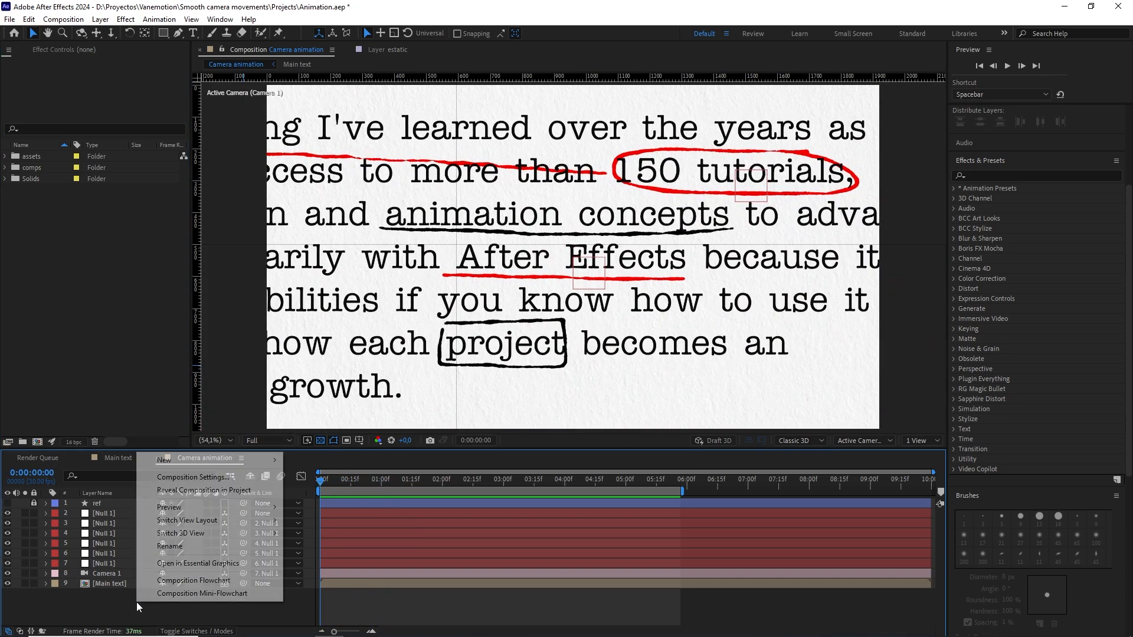
mouse_move(236, 460)
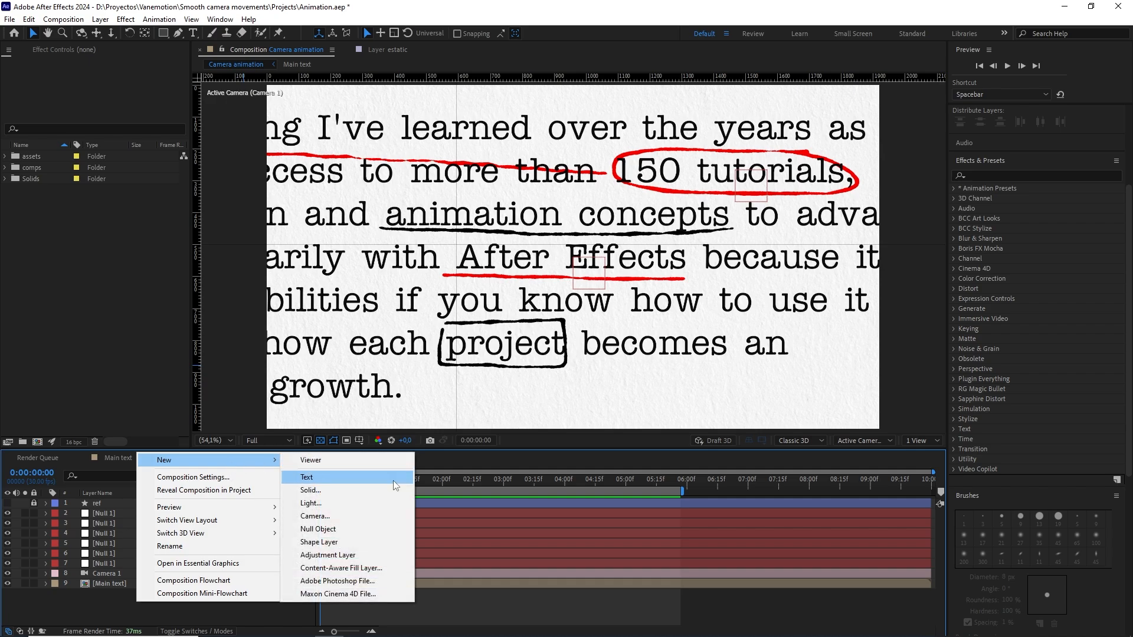
click(354, 555)
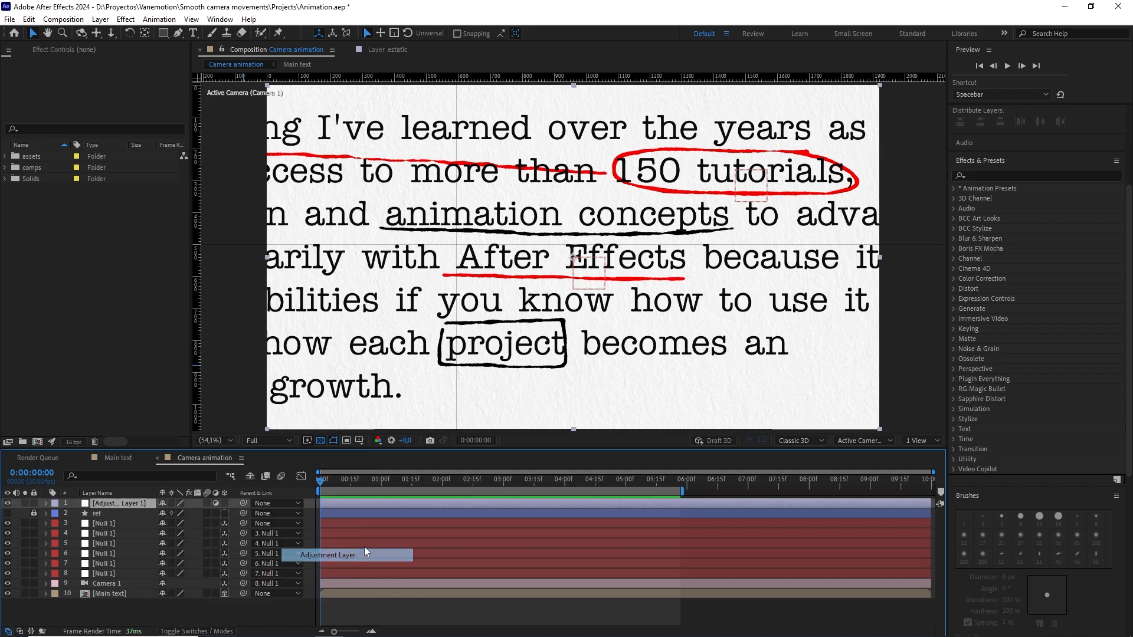
- Apply the Optics Compensation effect to the new adjustment layer and set its Field Of View to 30
click(1038, 176)
text(optic)
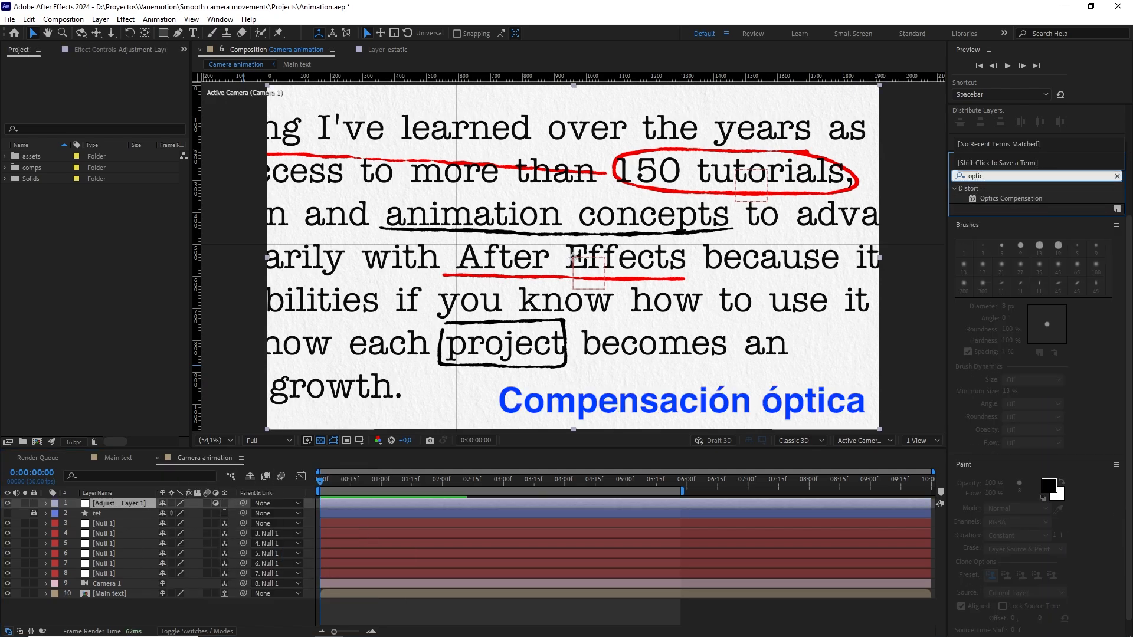
drag(1027, 199, 139, 506)
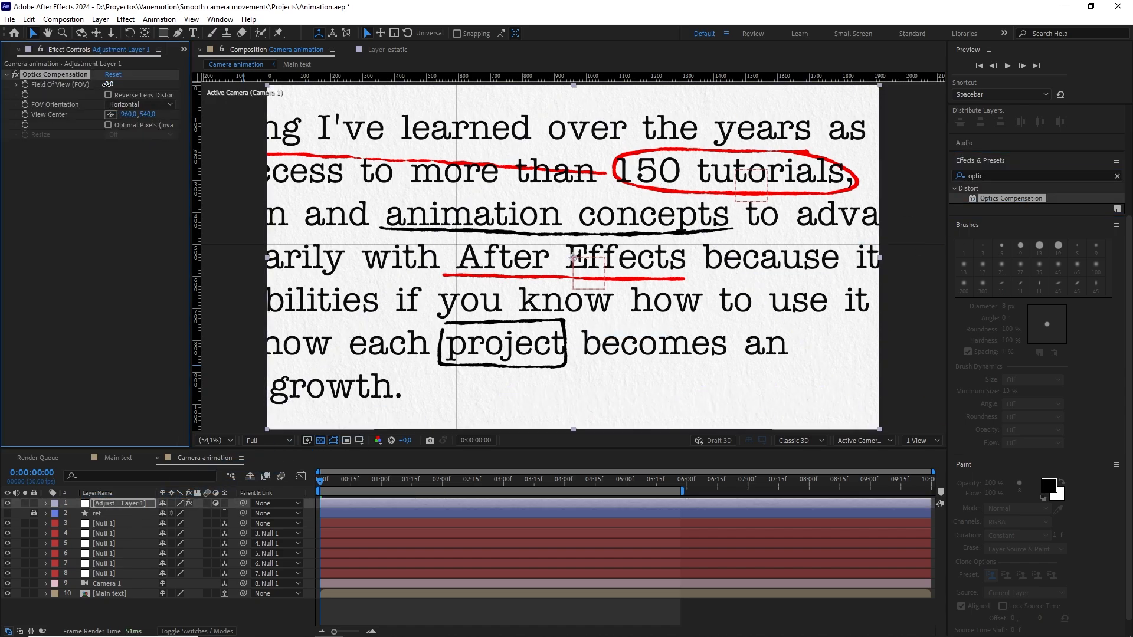
drag(130, 86, 153, 85)
click(111, 84)
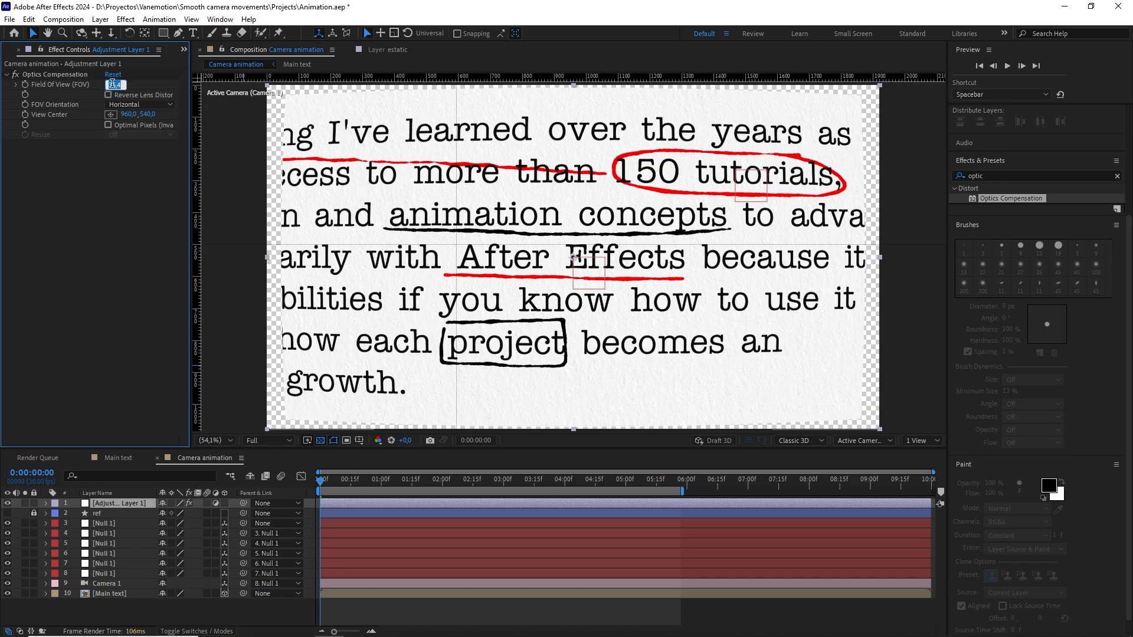
text(30)
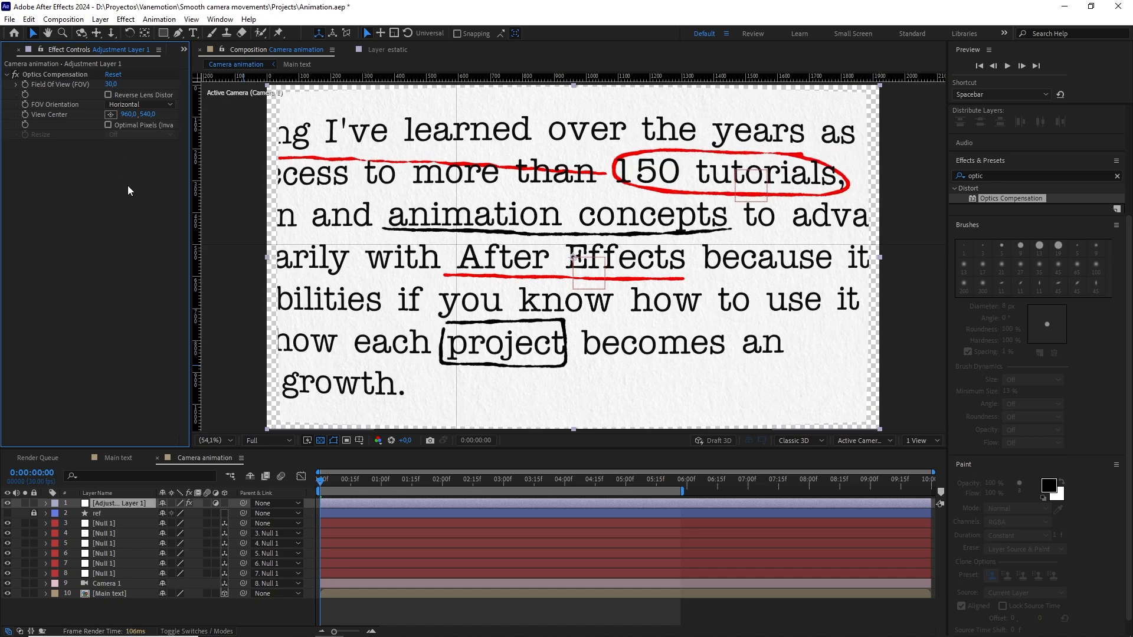
- Add the Distort Transform effect below Optics Compensation on the same adjustment layer
click(1042, 175)
text(tra)
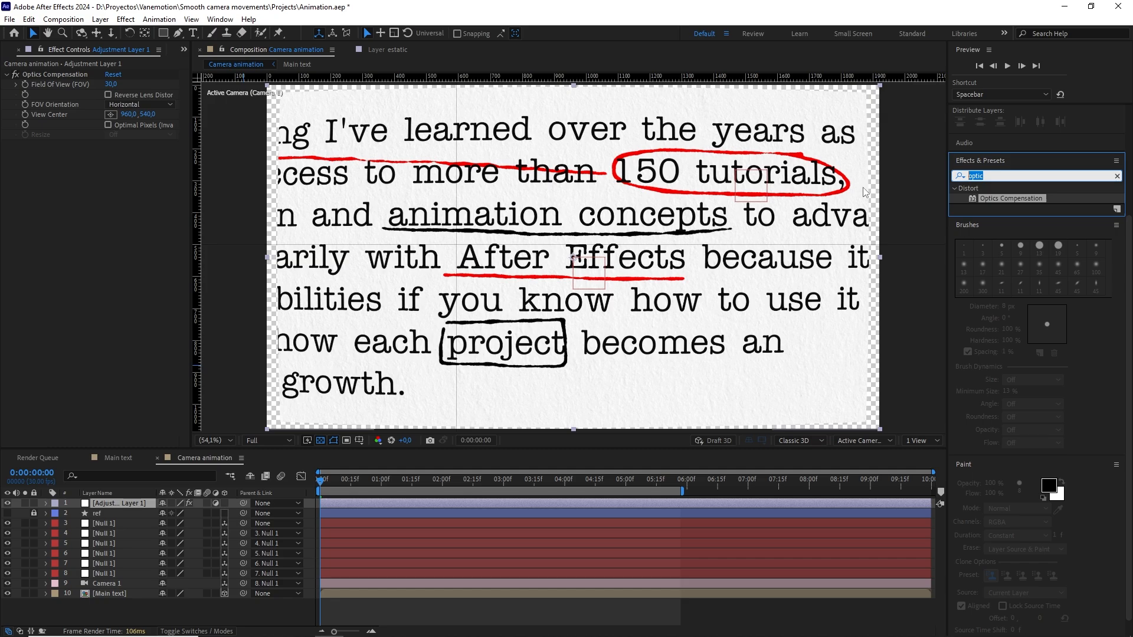
text(ns)
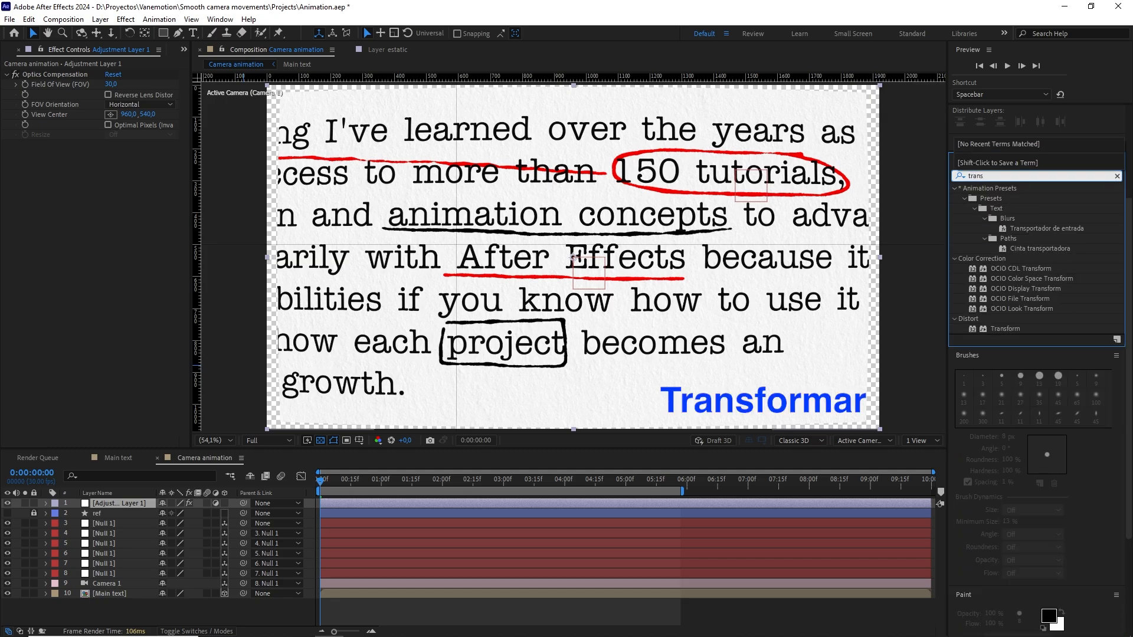
drag(1004, 329, 102, 169)
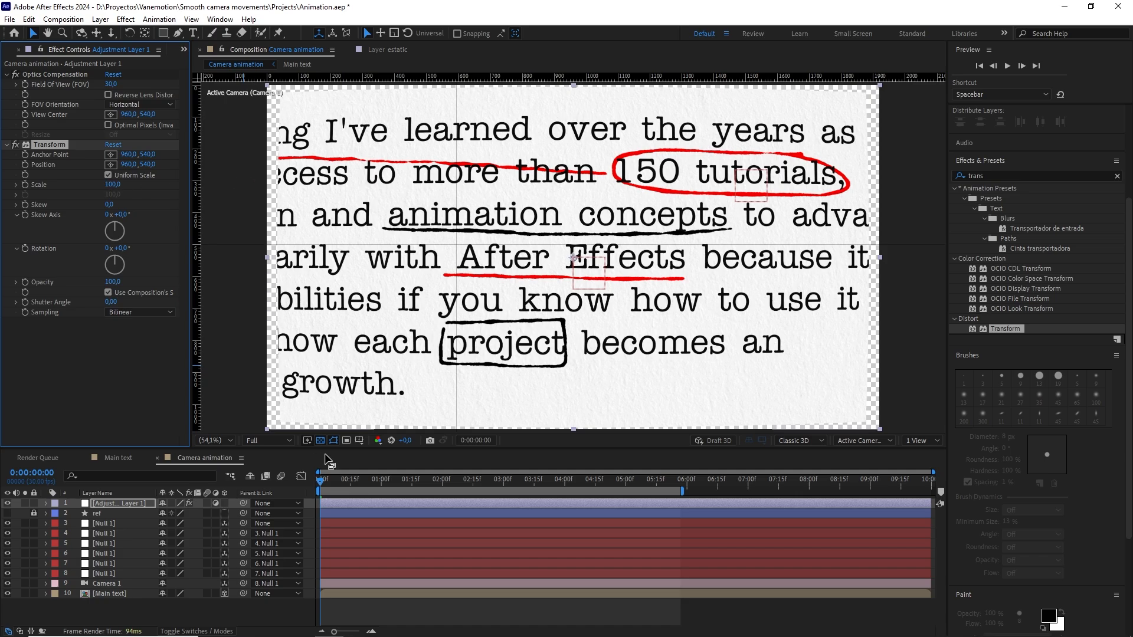
click(321, 441)
click(321, 440)
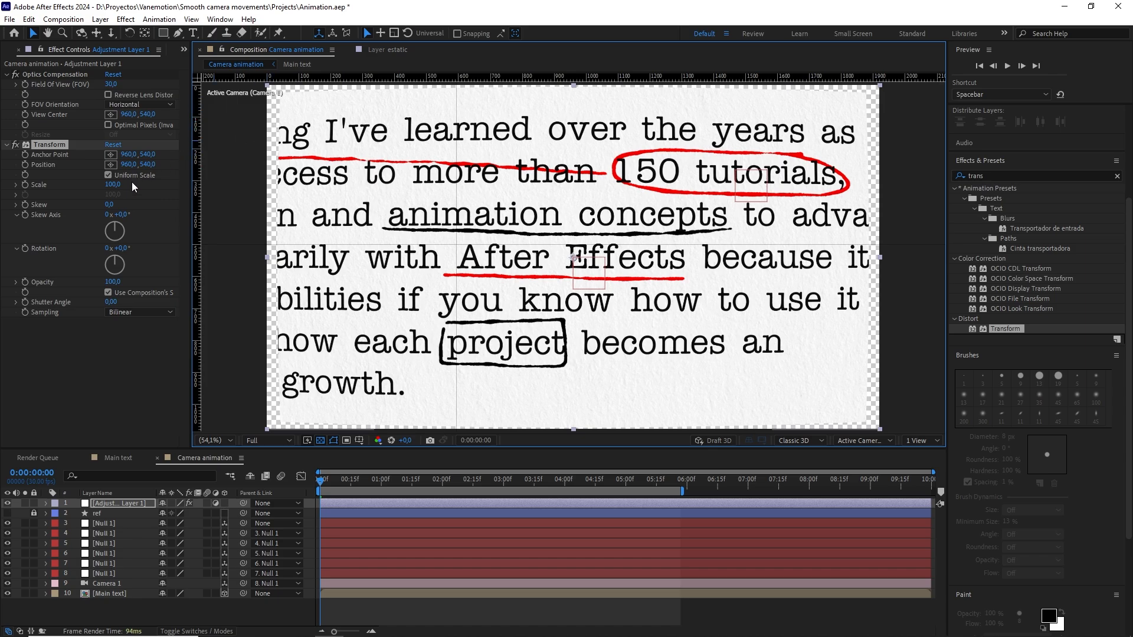
- Raise the Transform effect's Scale to 105 so the image covers the transparent frame edges
click(112, 185)
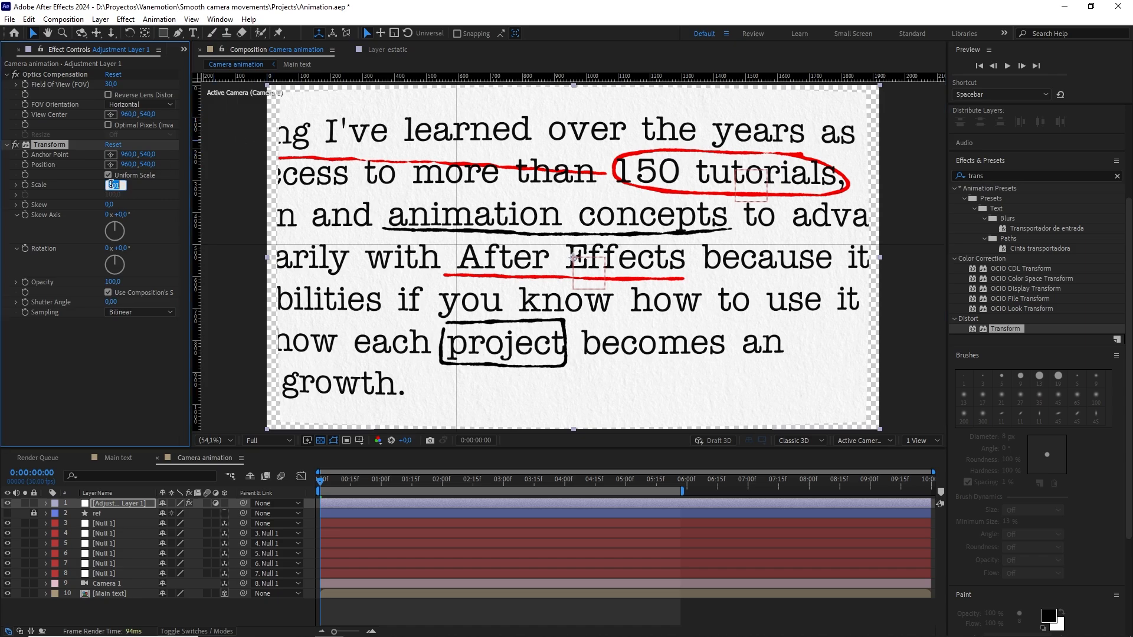
key(Up)
key(Up)
key(Up)
key(Up)
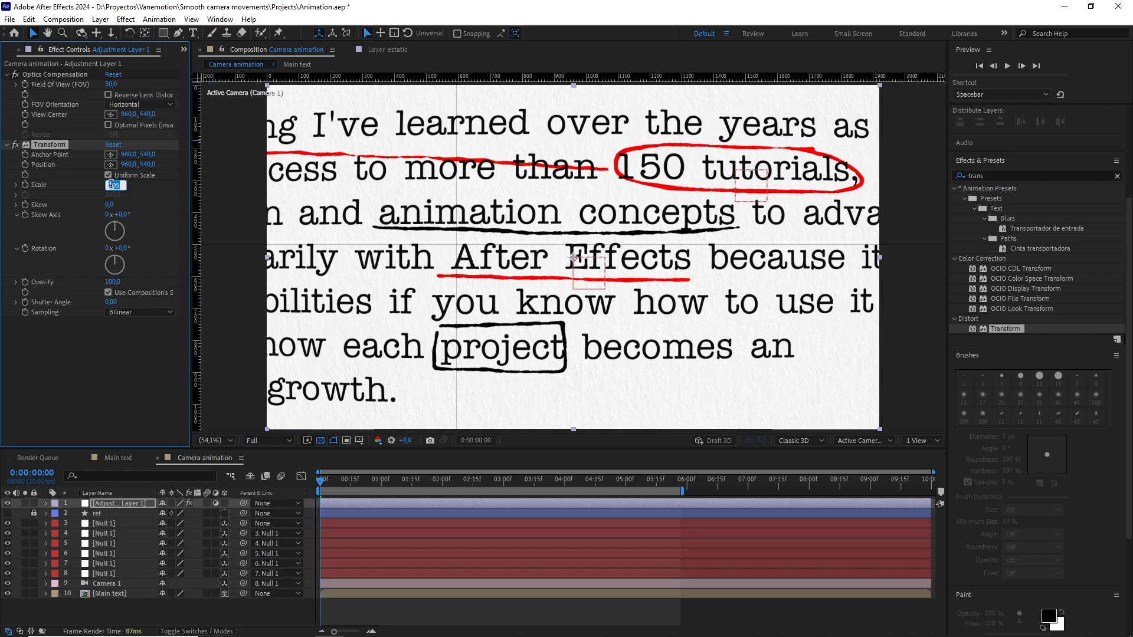
click(147, 190)
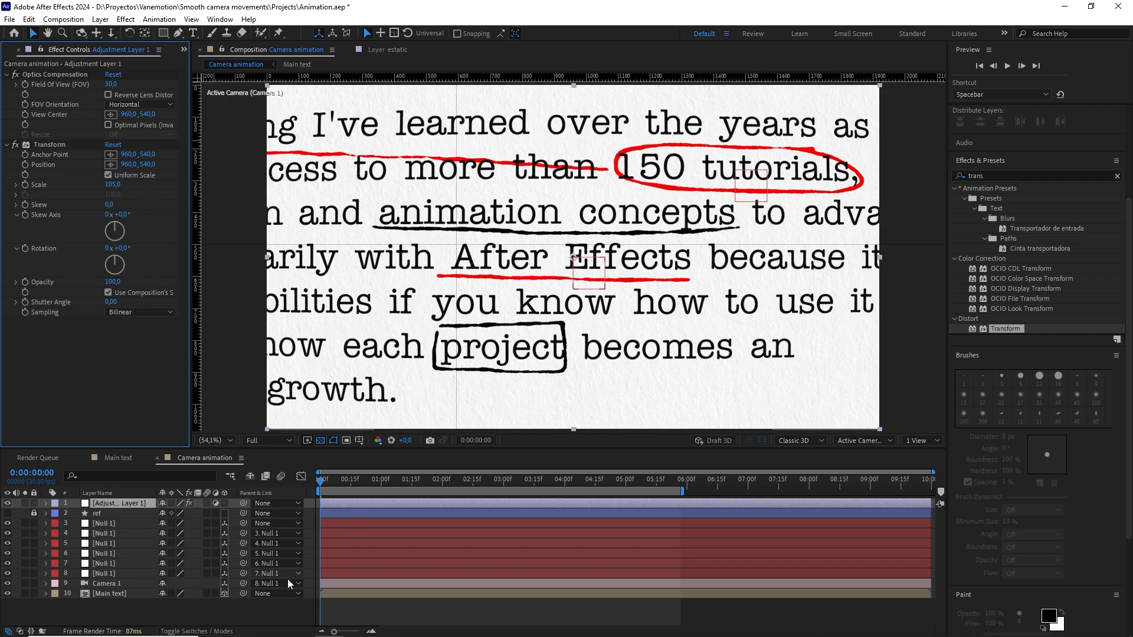
- Create a second adjustment layer, apply CC Vignette to it and duplicate the effect to darken the corners further
right_click(232, 618)
mouse_move(355, 477)
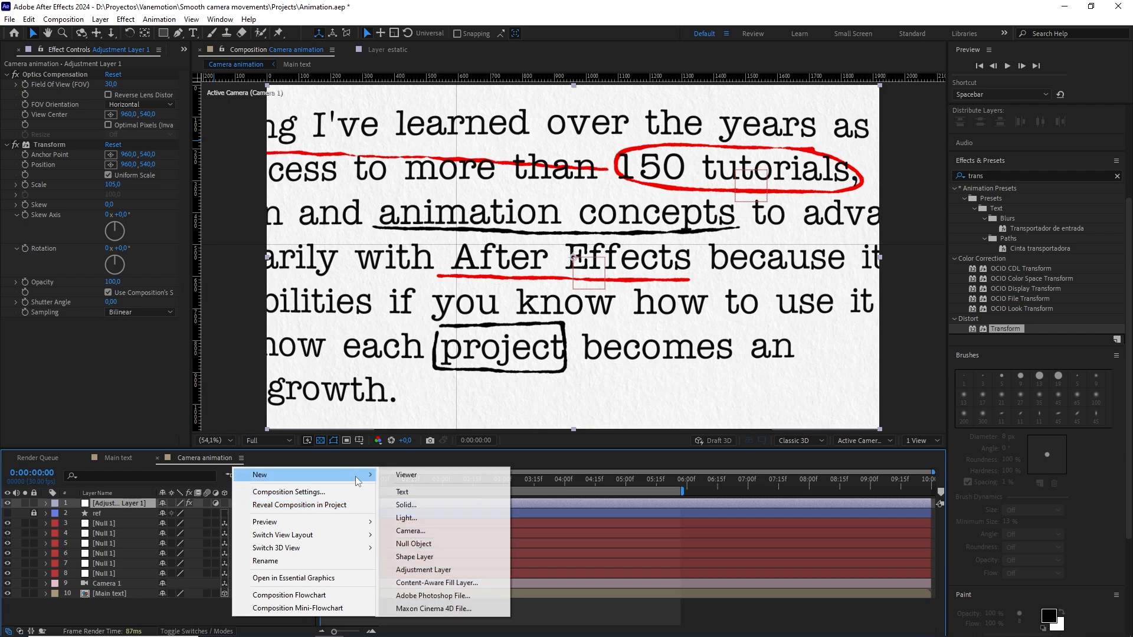
click(435, 569)
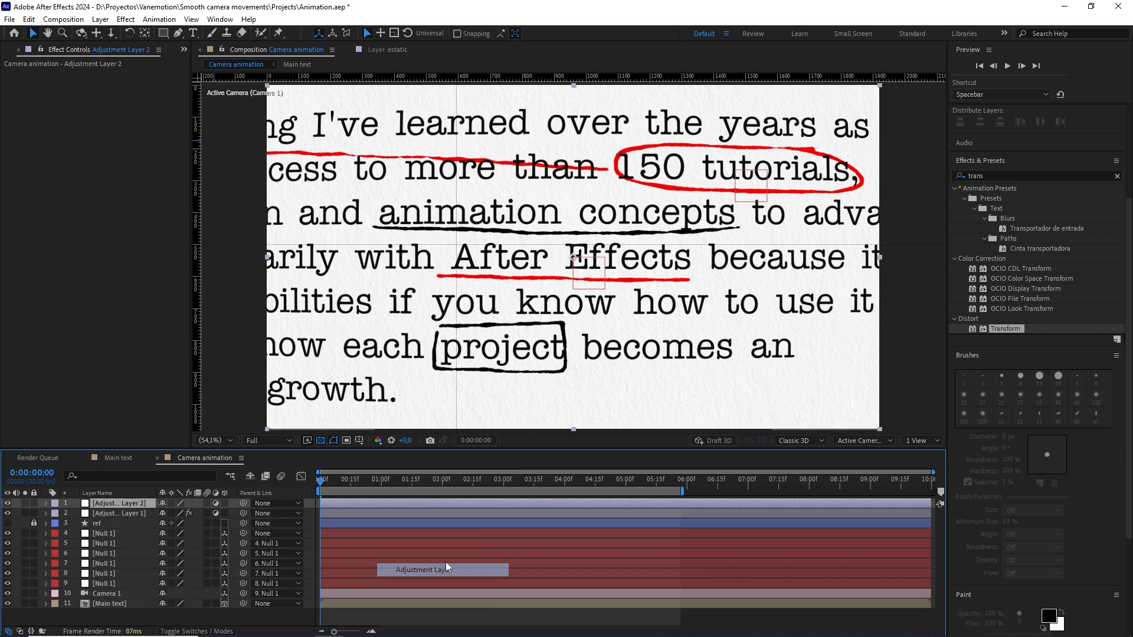
click(1011, 176)
text(vig)
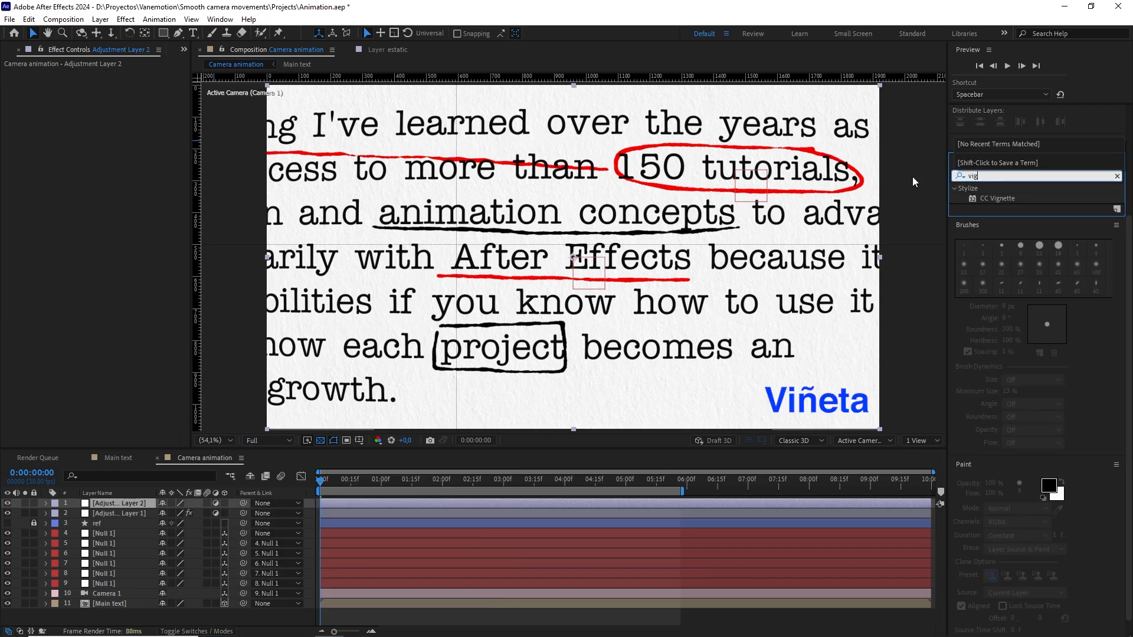
drag(997, 200, 398, 386)
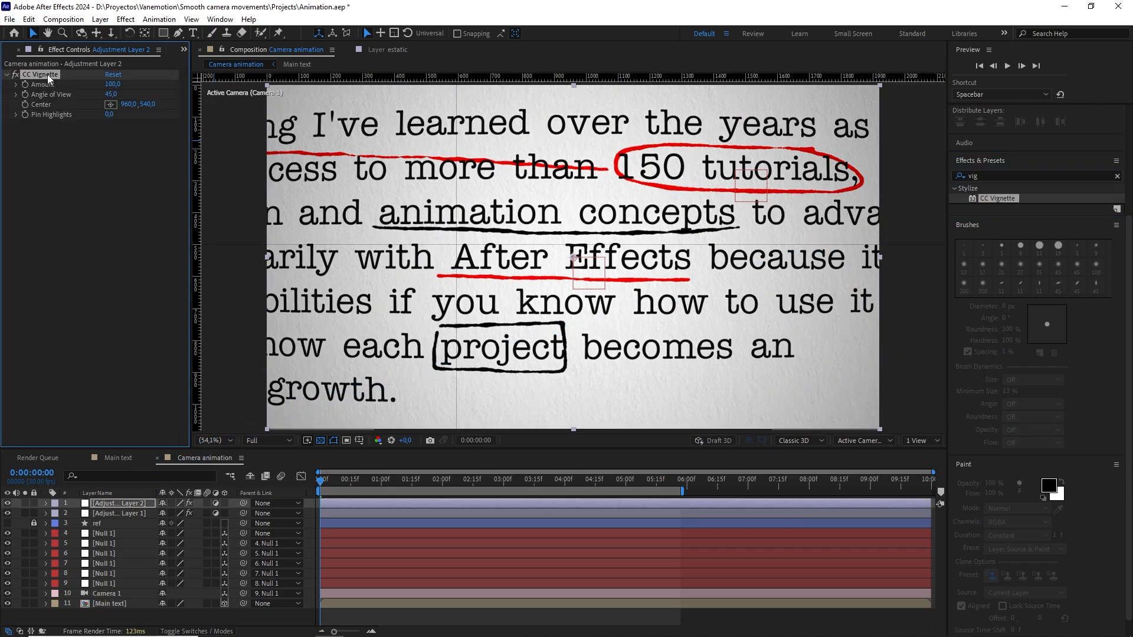
key(ctrl+d)
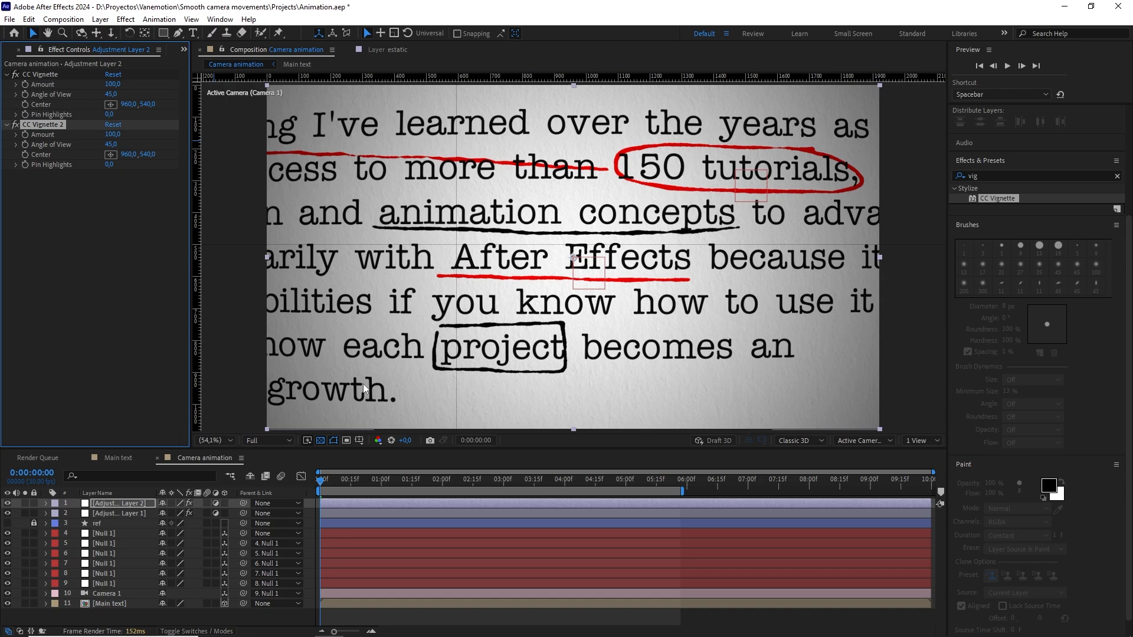
- Create a third adjustment layer and apply Fast Box Blur to it with a Blur Radius of 5
right_click(262, 618)
mouse_move(354, 490)
click(460, 569)
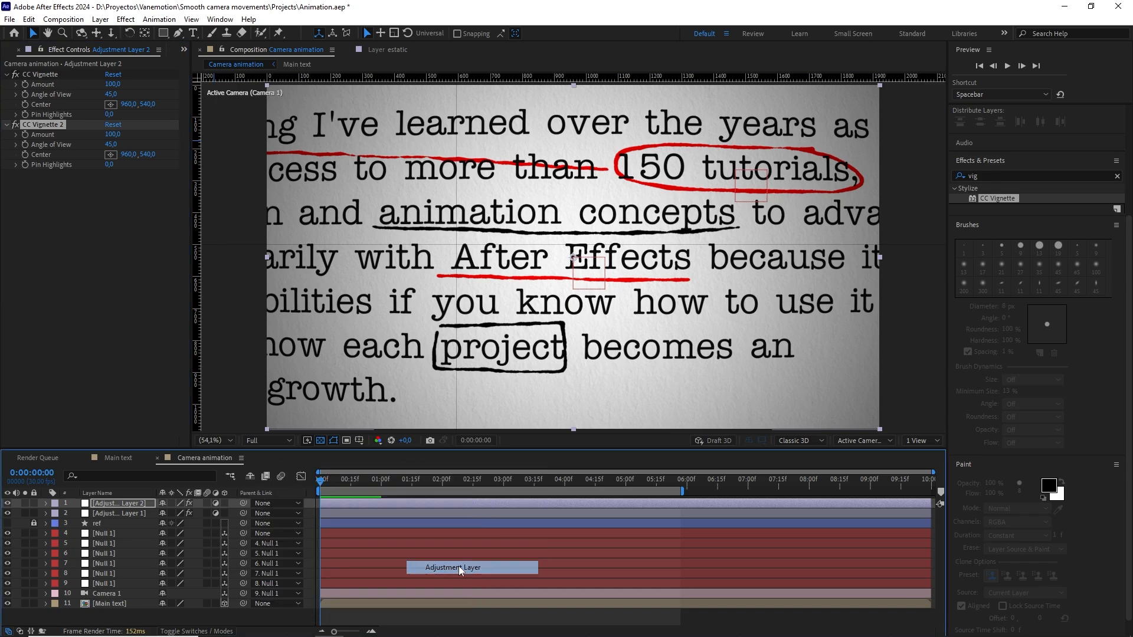
click(996, 178)
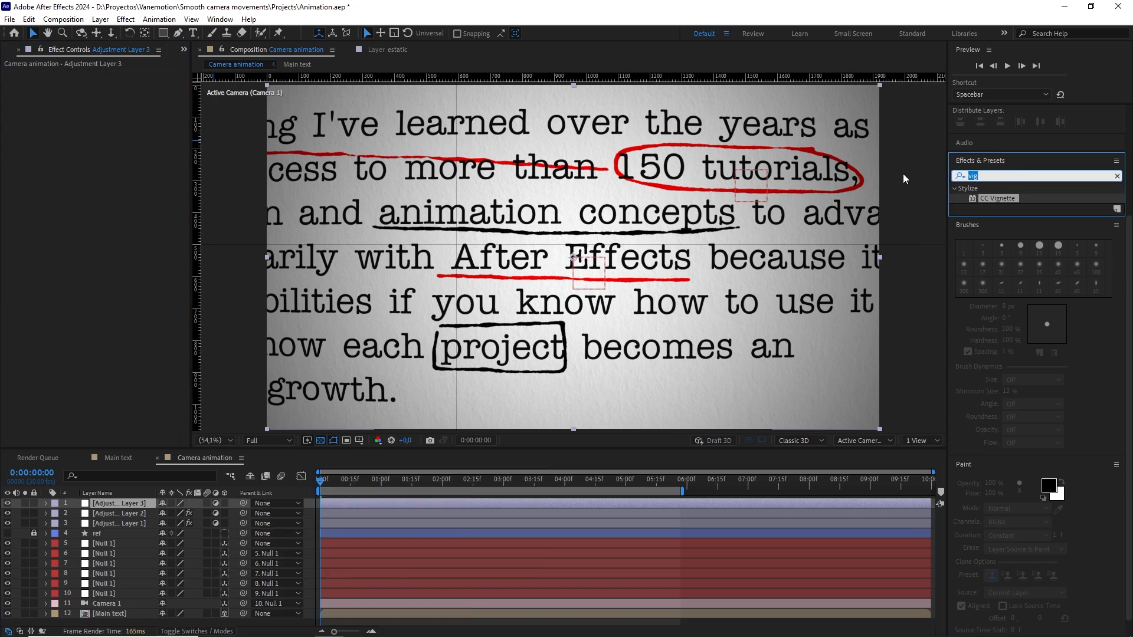
text(fast)
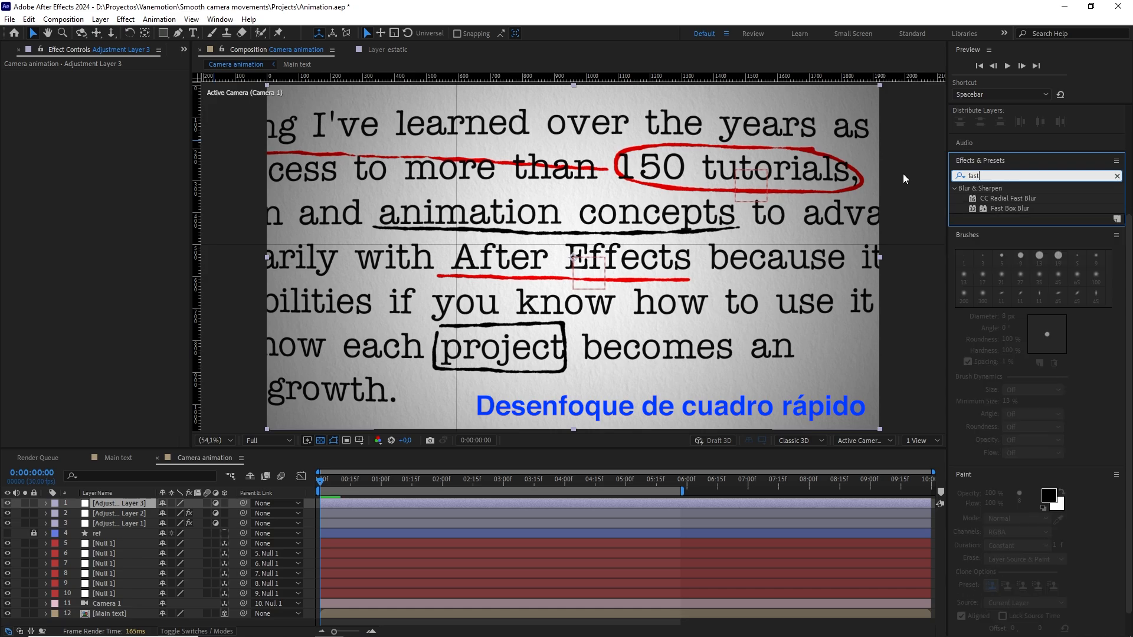
drag(999, 208, 120, 505)
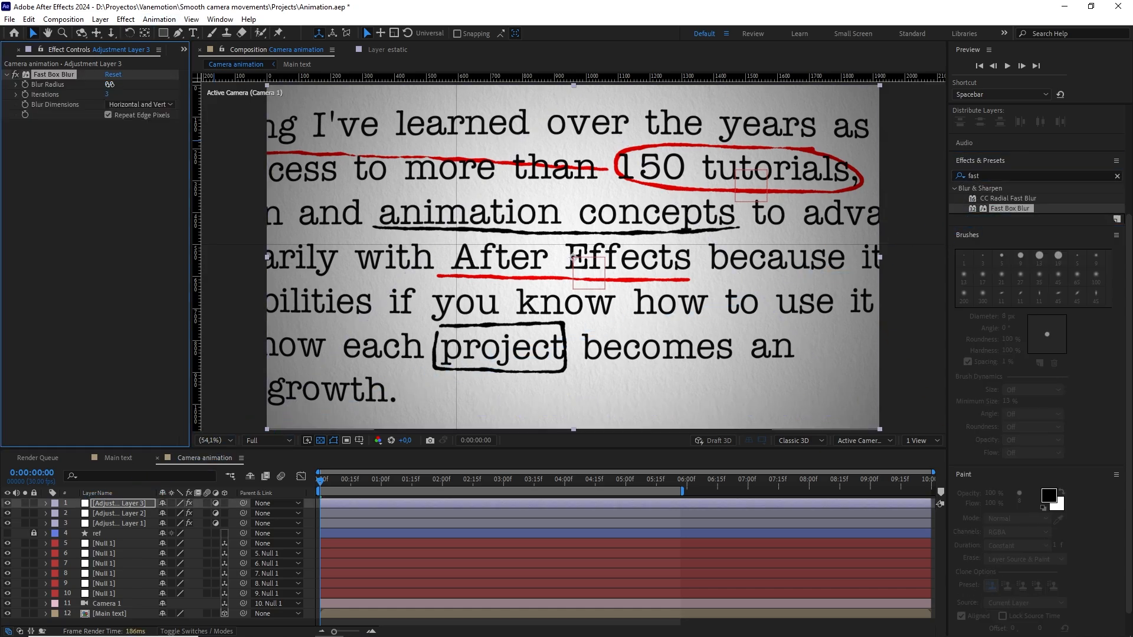
drag(111, 84, 114, 85)
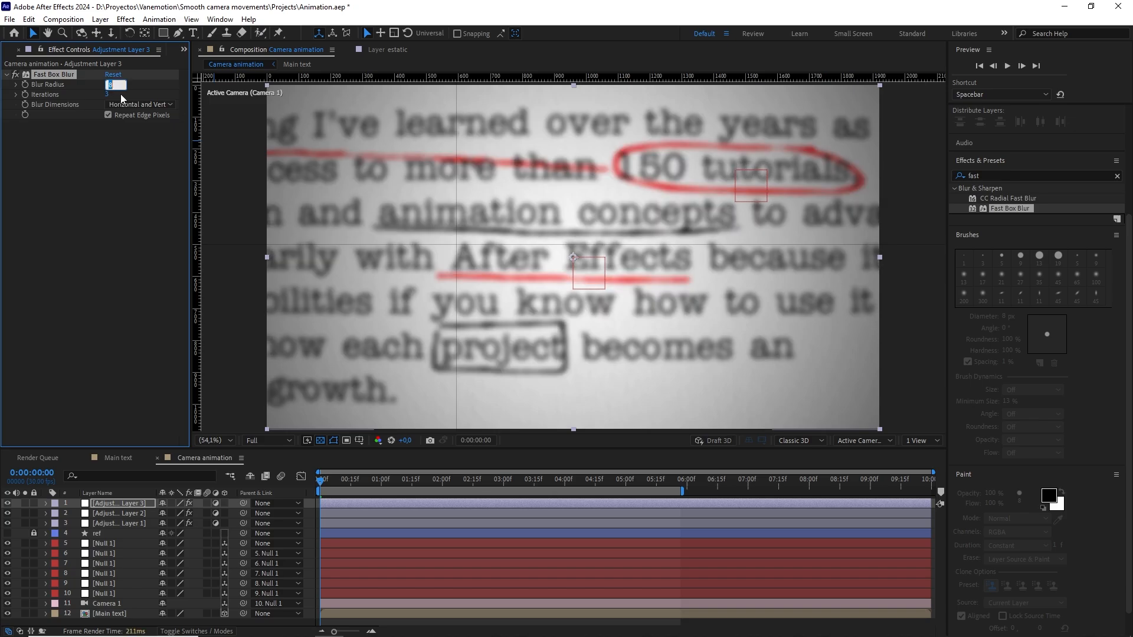
key(Return)
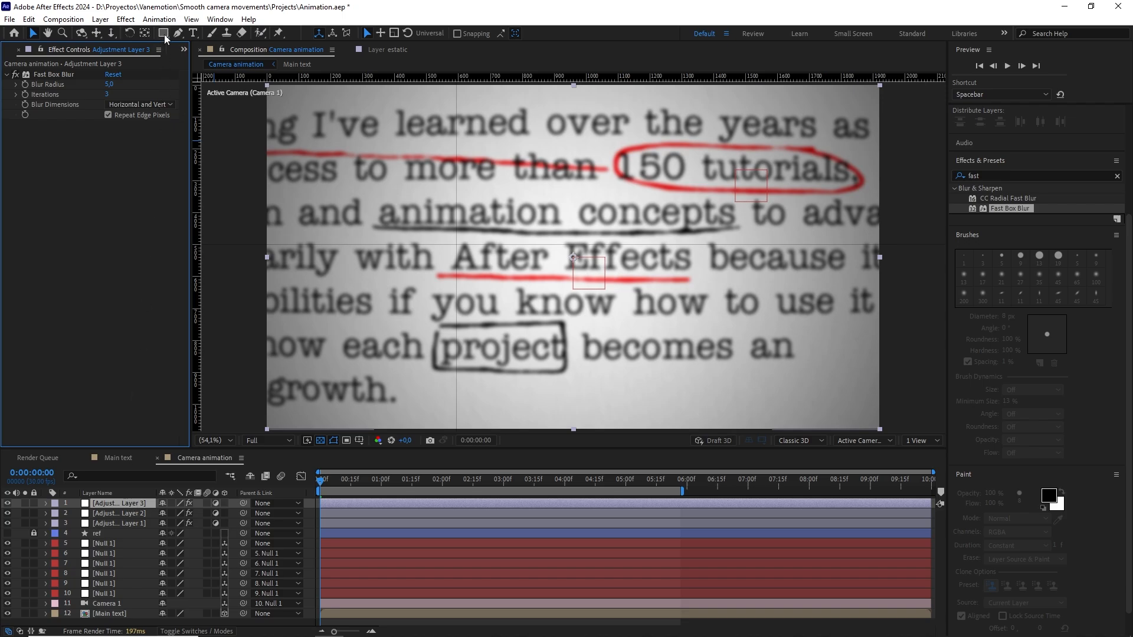
- Add a full-frame elliptical mask to the blur adjustment layer and shrink it proportionally around its centre
drag(164, 34, 204, 57)
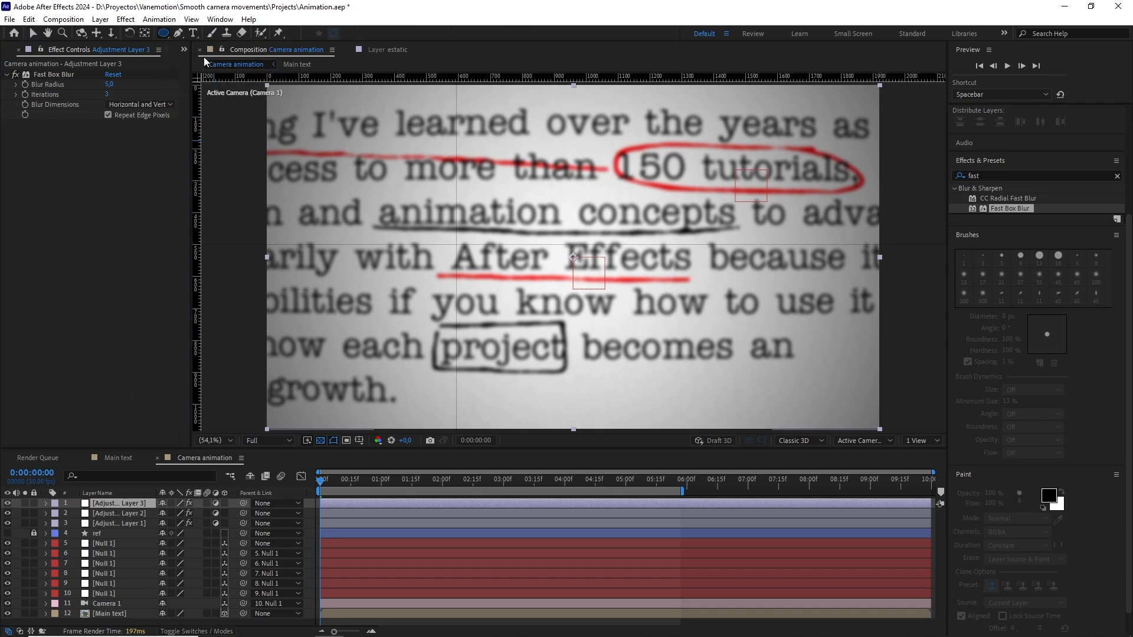
double_click(164, 32)
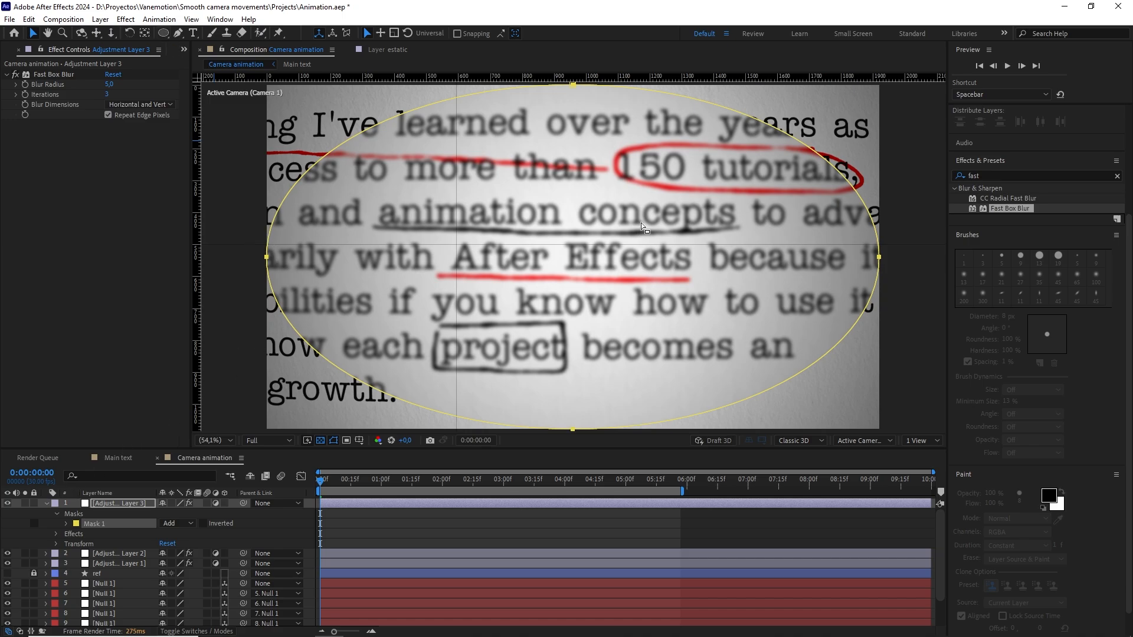
scroll(608, 177, up, 1)
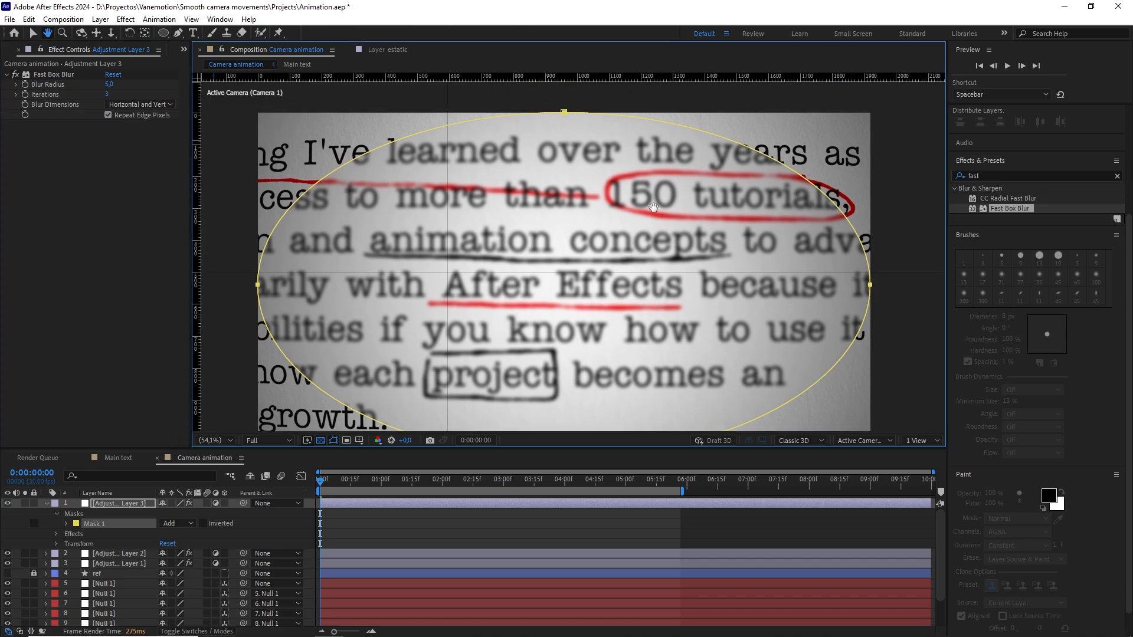
double_click(565, 115)
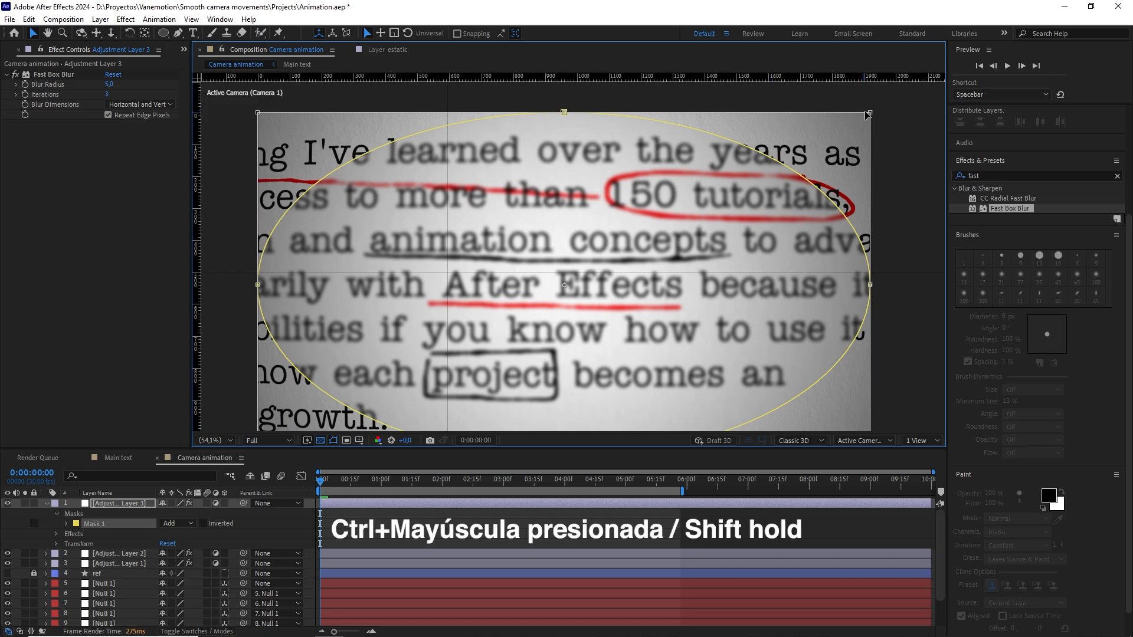
drag(868, 113, 821, 142)
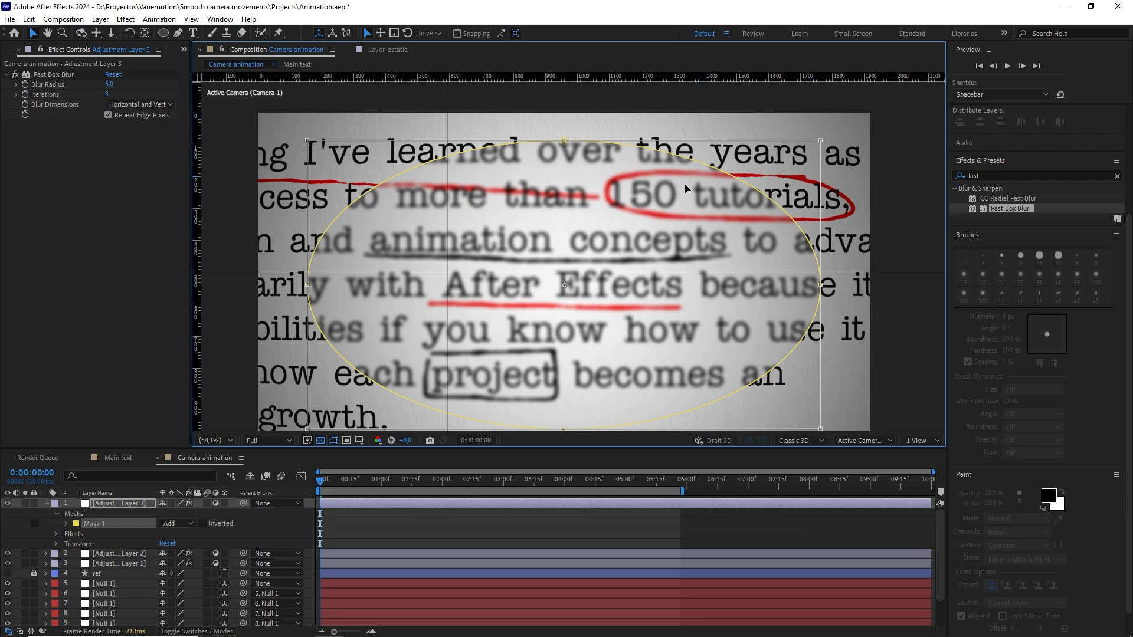
- Set the blur layer's elliptical mask to Subtract and its Mask Feather to 360 pixels
drag(635, 225, 658, 173)
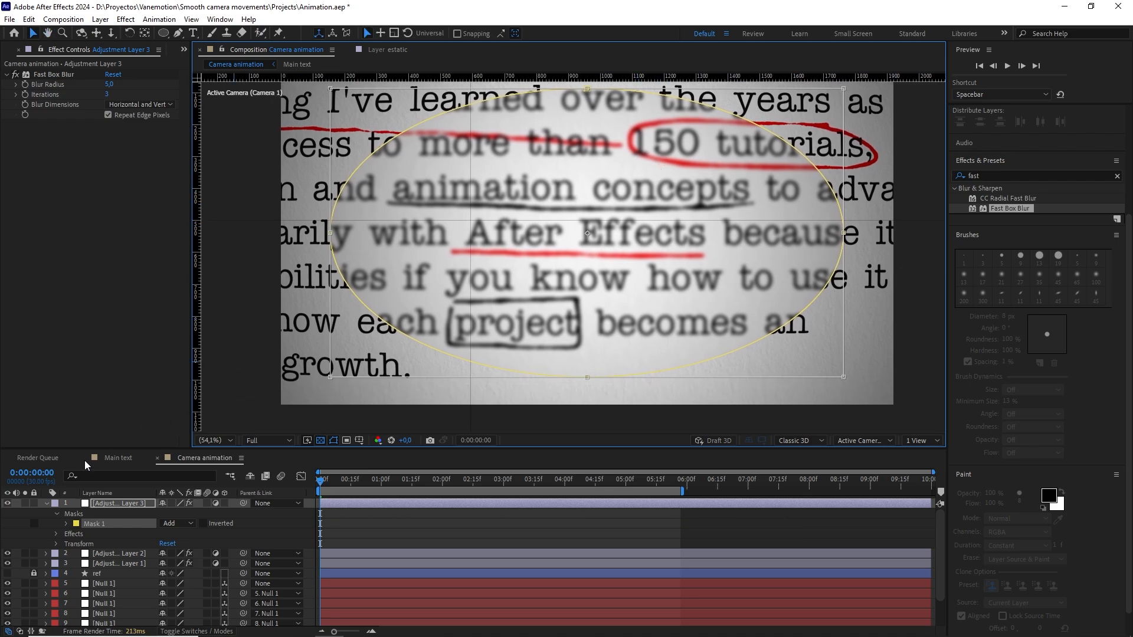
click(67, 524)
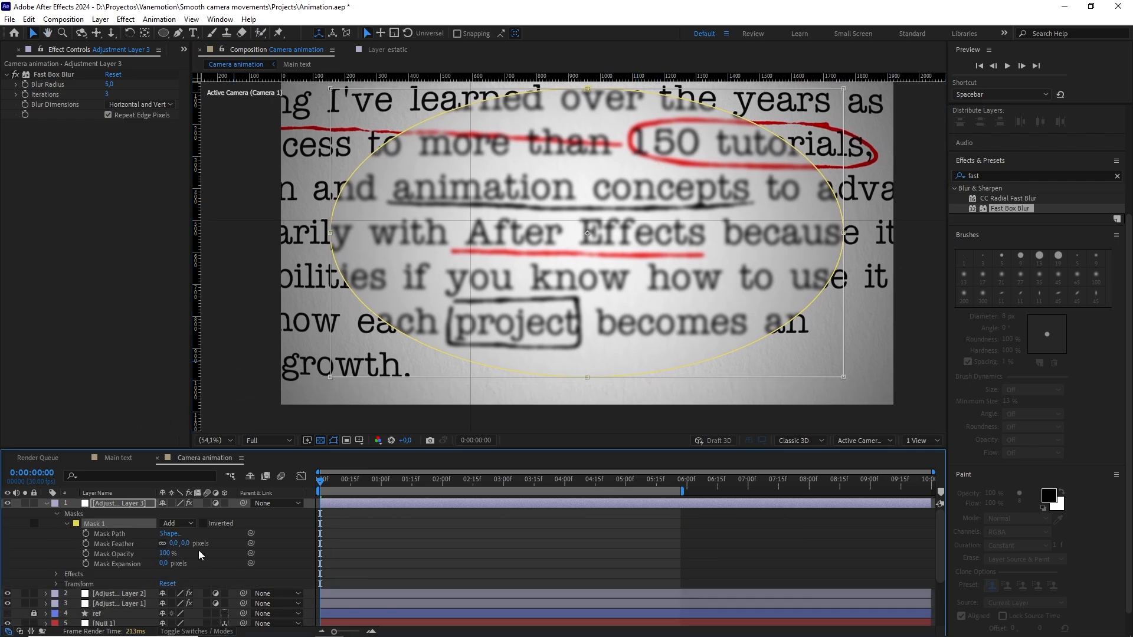
click(183, 523)
click(197, 562)
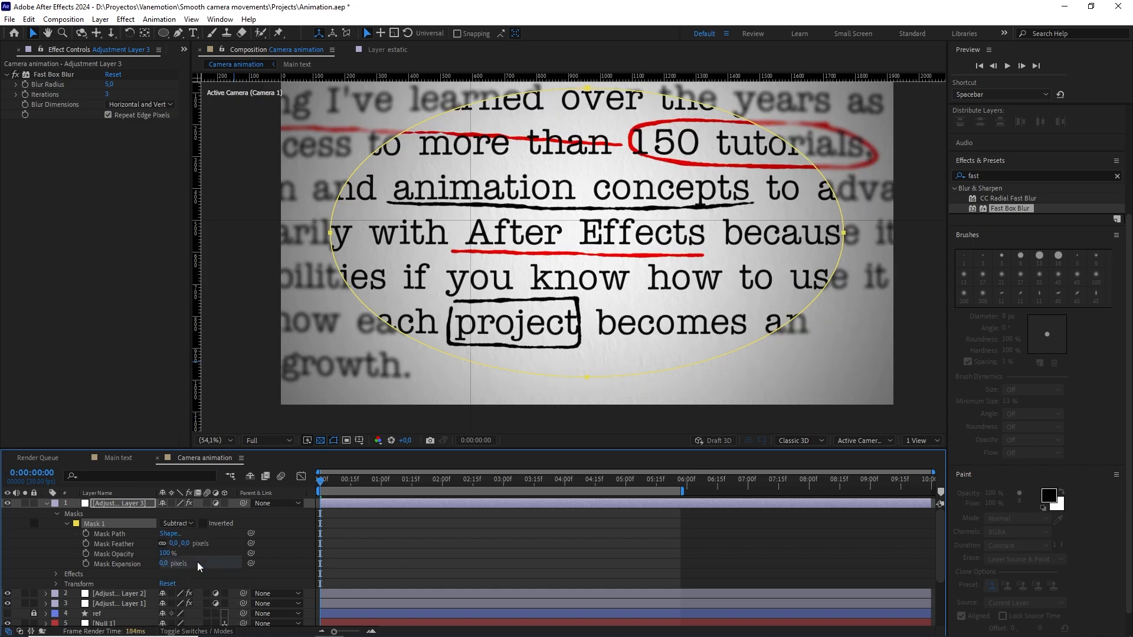
drag(190, 543, 334, 535)
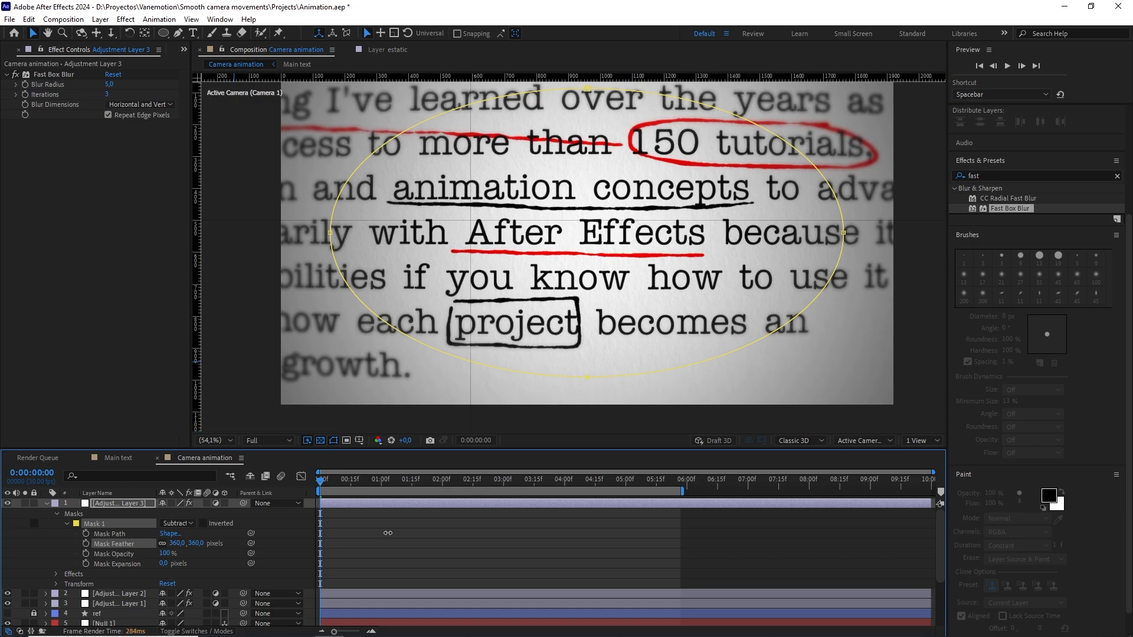
scroll(667, 285, down, 1)
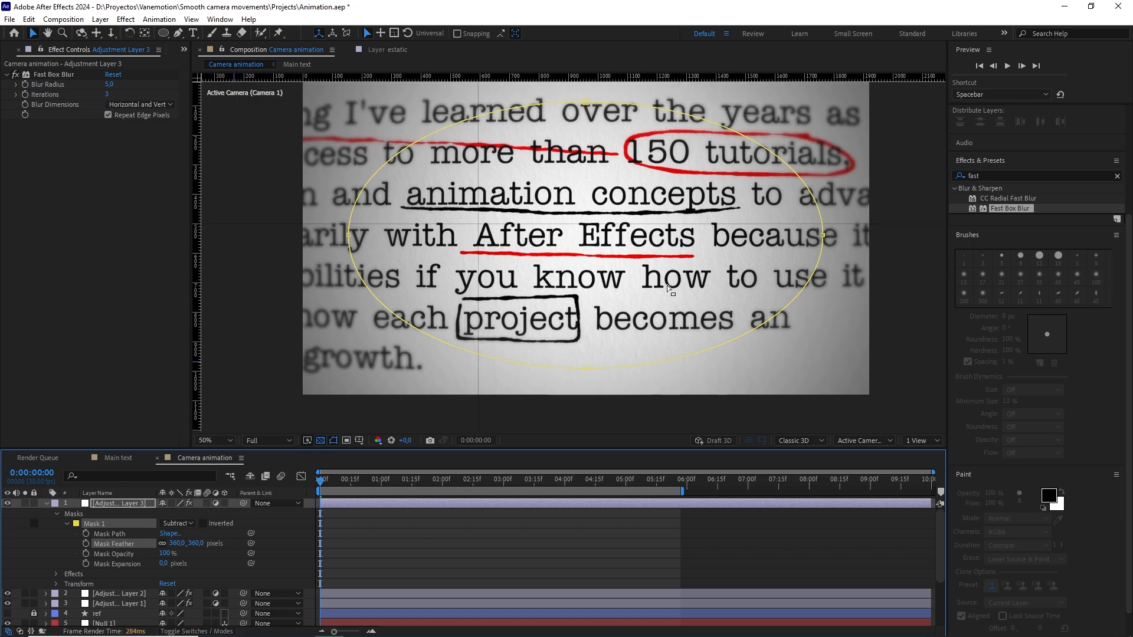
drag(667, 285, 651, 304)
click(437, 539)
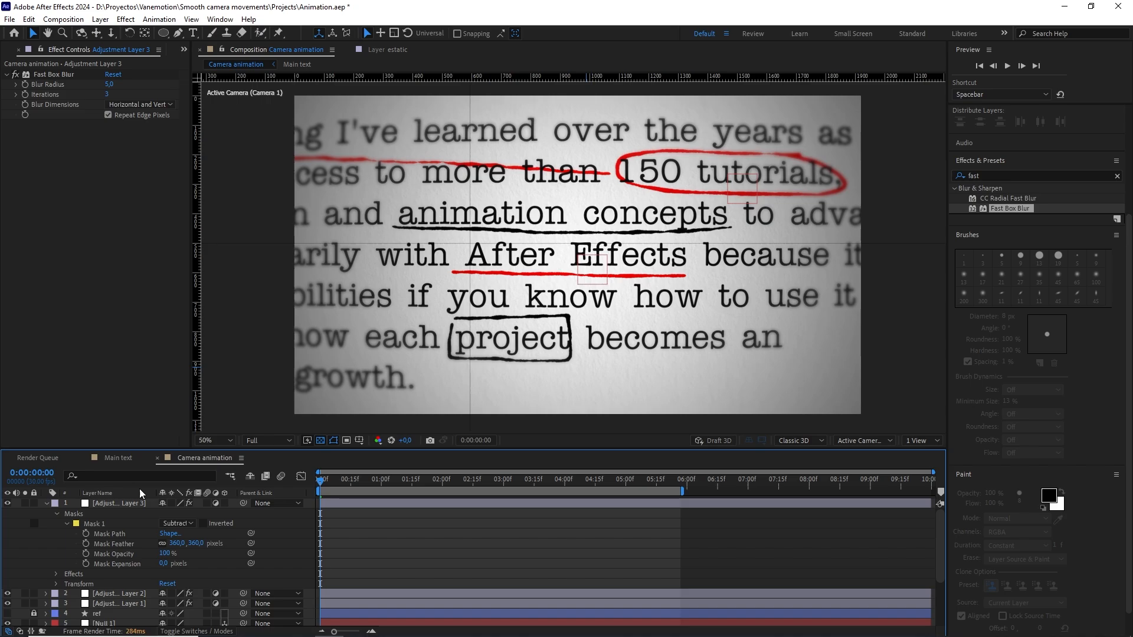
click(47, 503)
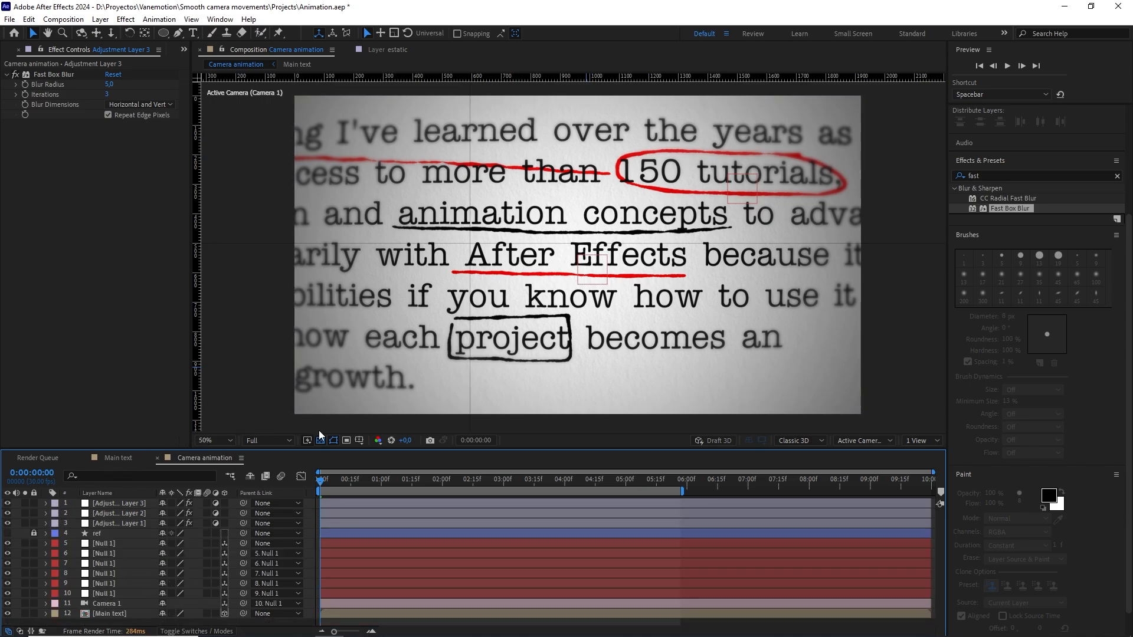
- Preview the camera animation with the feathered edge blur applied
click(360, 439)
click(384, 496)
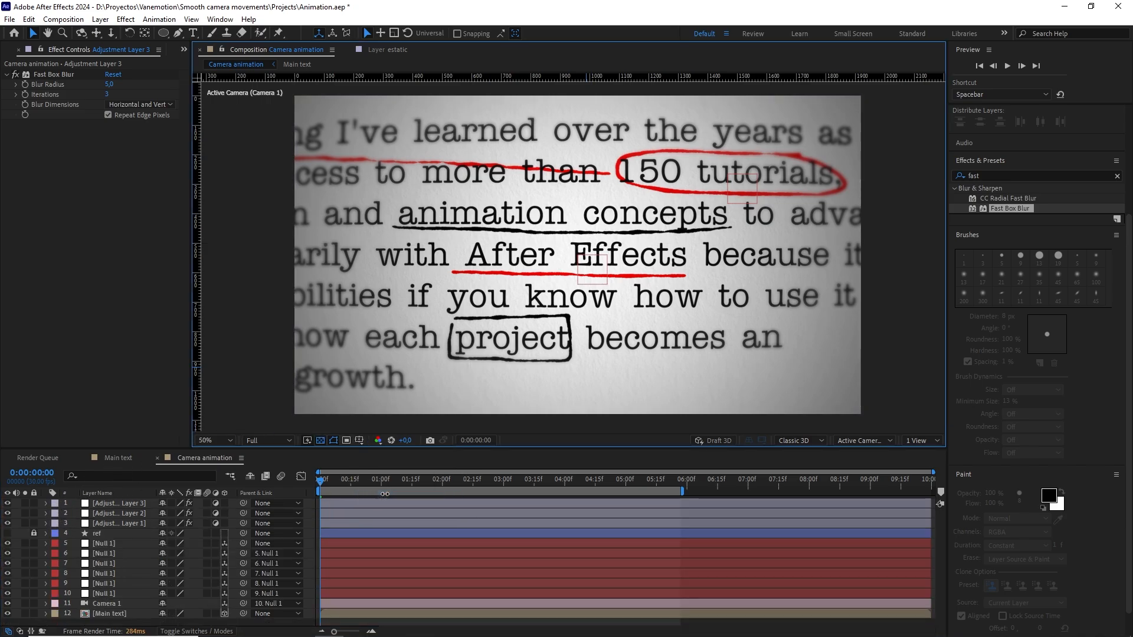
key(space)
drag(482, 322, 490, 326)
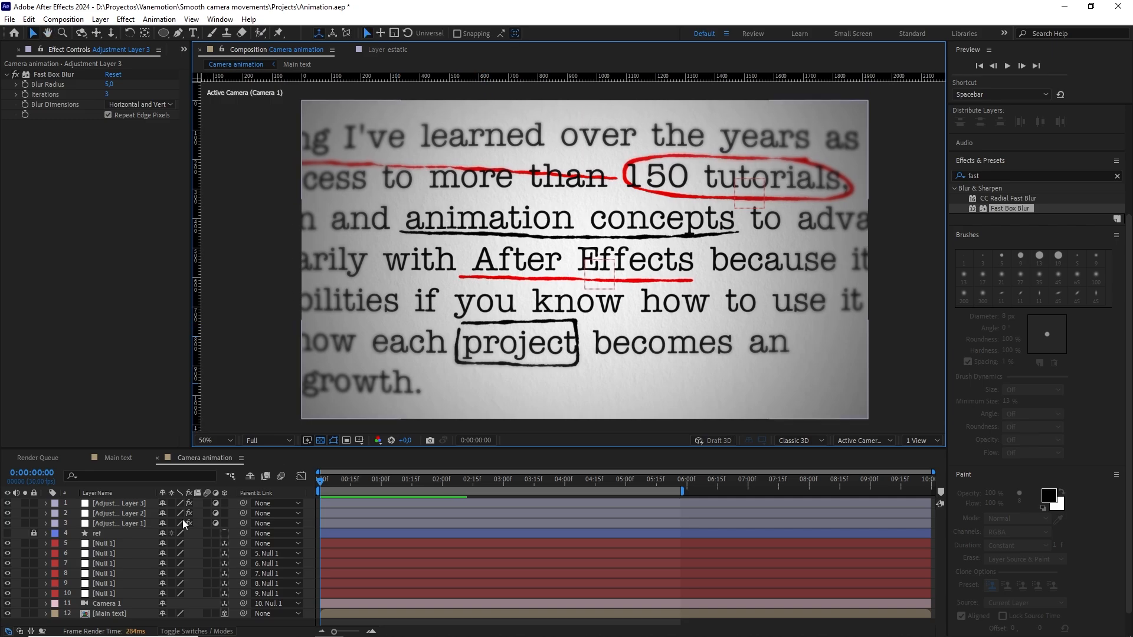
key(ctrl+a)
drag(315, 410, 319, 386)
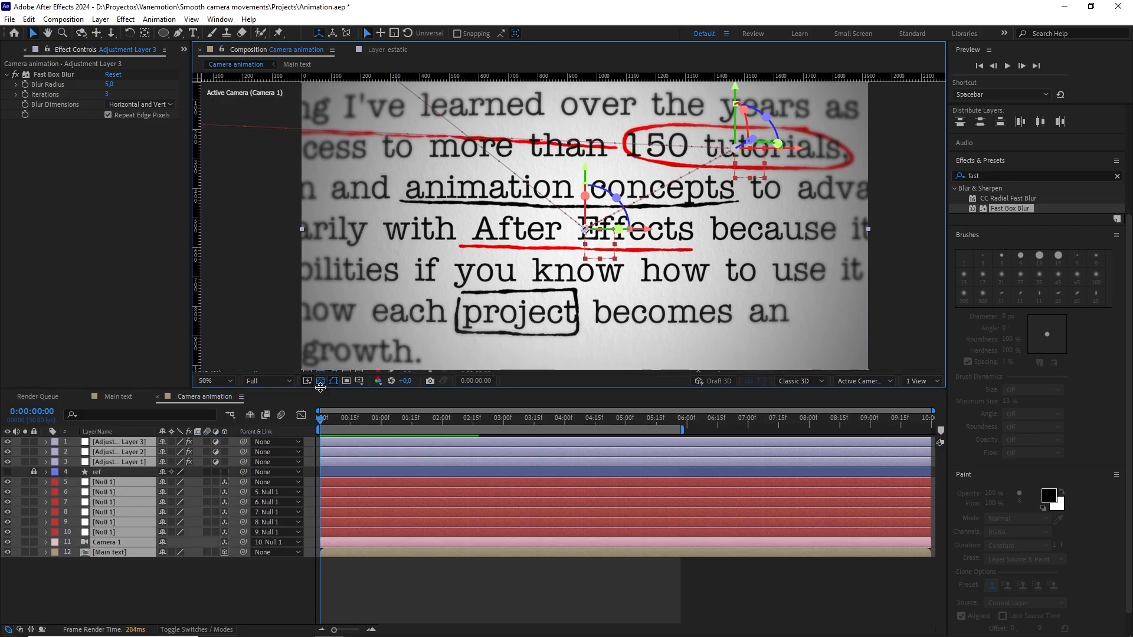
click(206, 440)
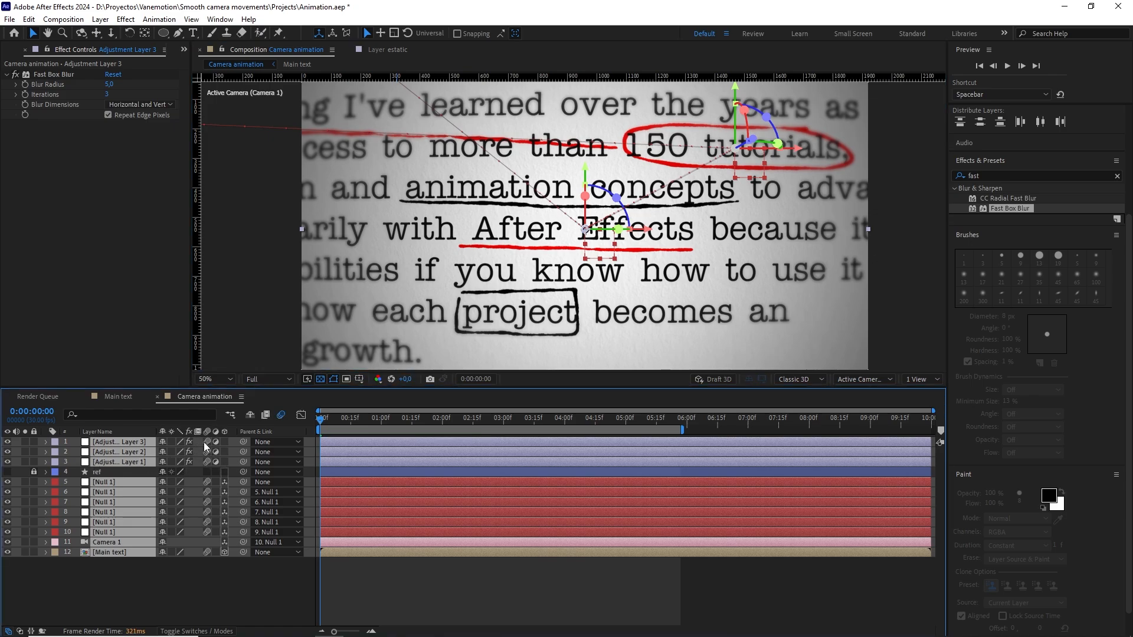
click(205, 441)
click(159, 568)
- Enable motion blur on the Main text layer only and clear the effects search
click(121, 553)
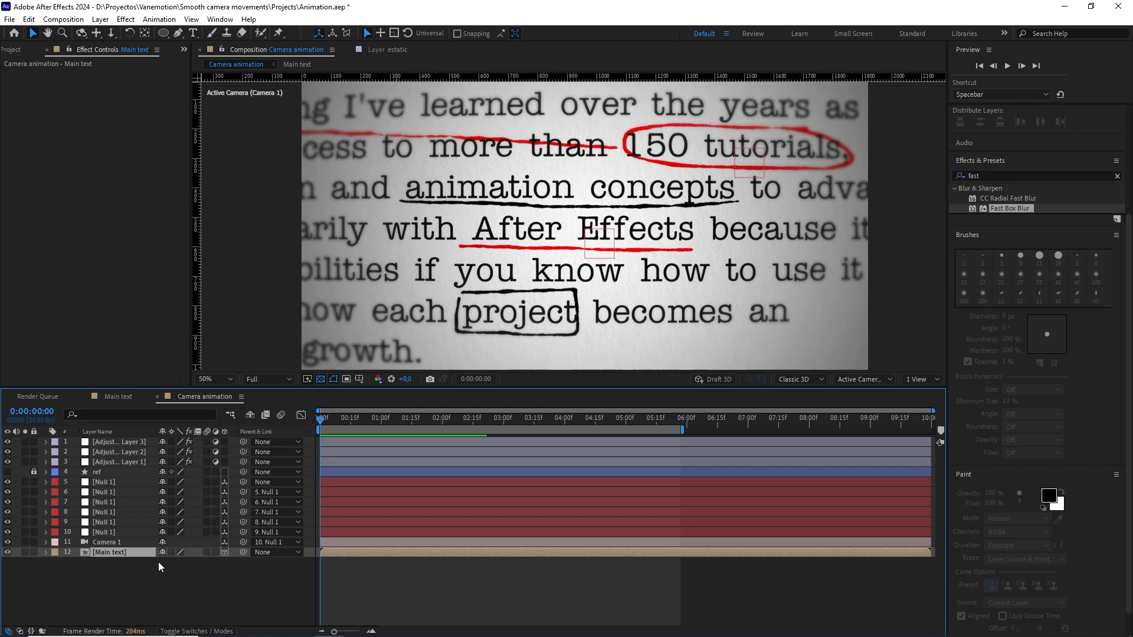
click(206, 553)
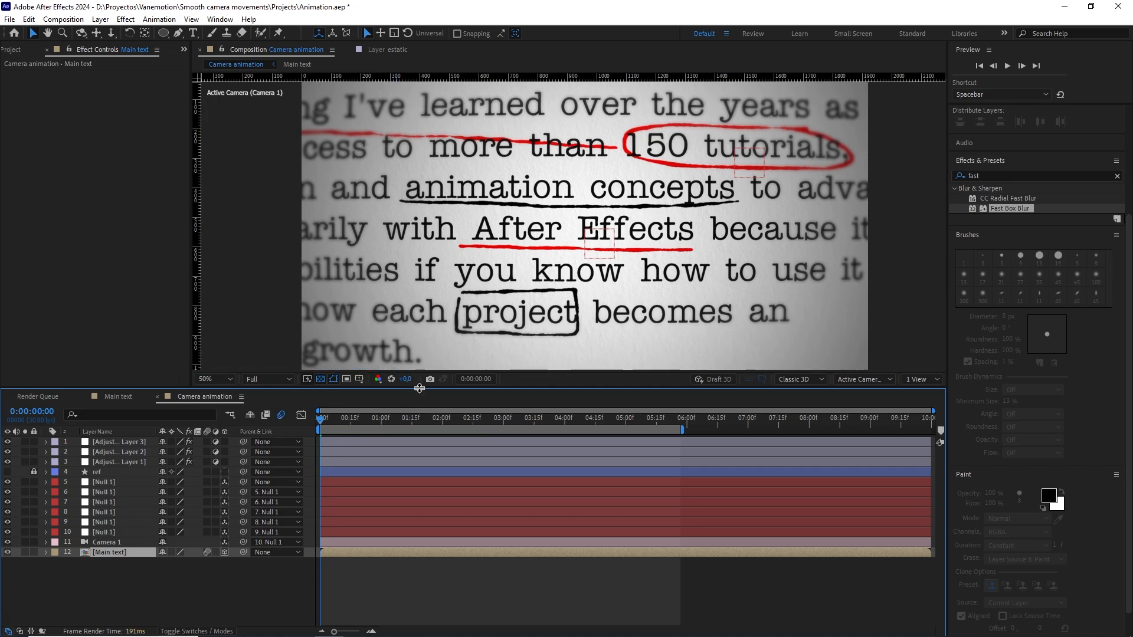
drag(420, 387, 426, 416)
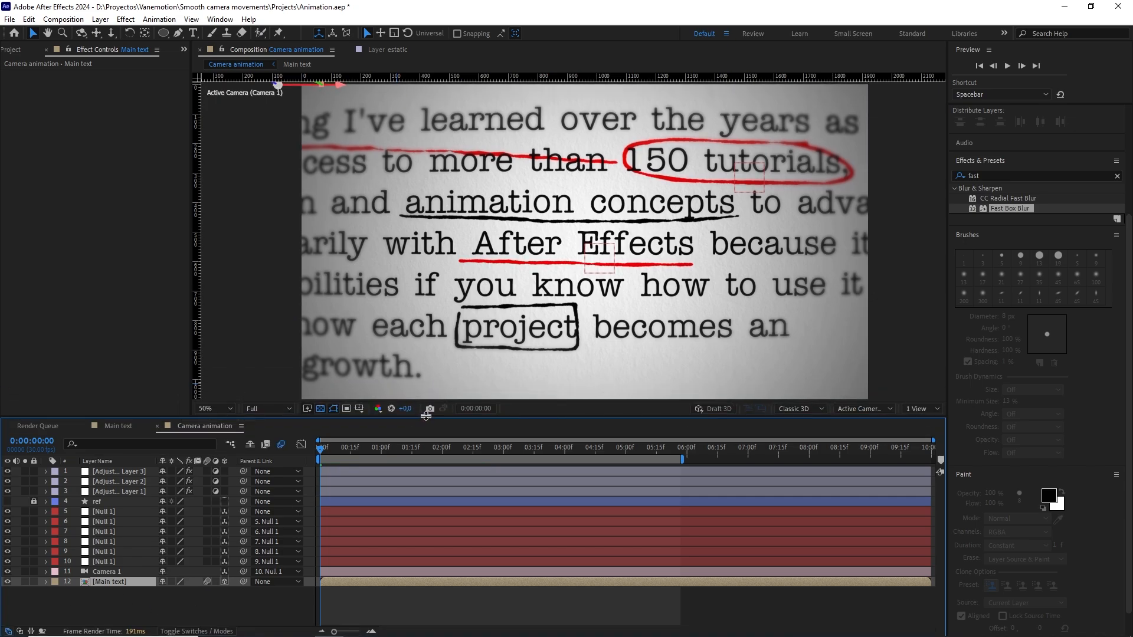
click(1117, 176)
click(11, 51)
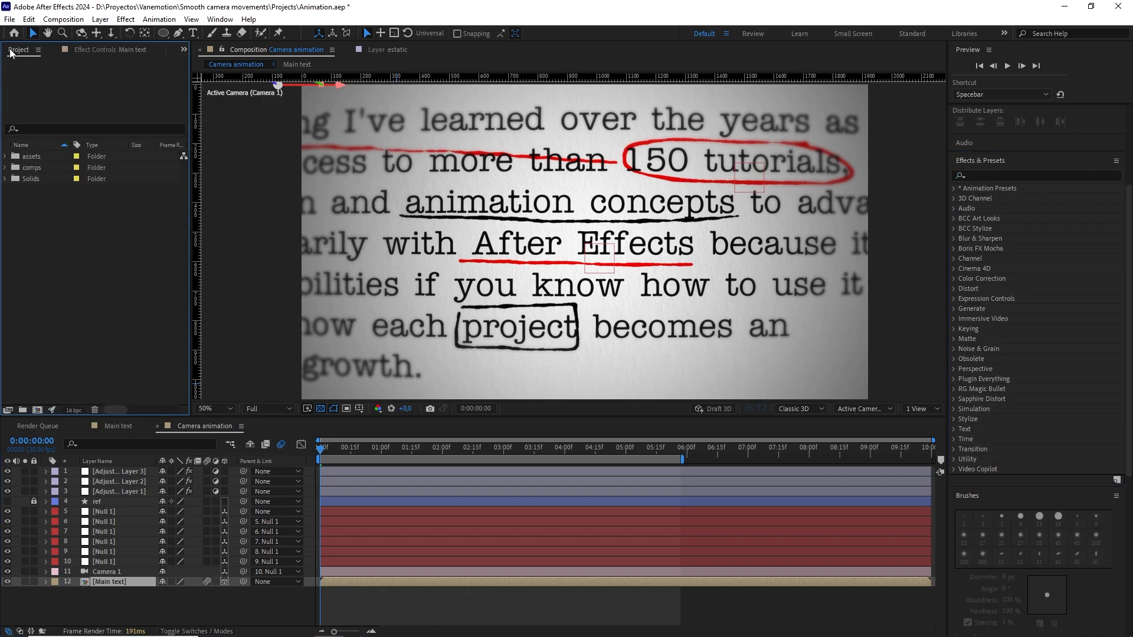
- Preview the Camera animation composition from its first frame with motion blur active
drag(360, 452, 279, 451)
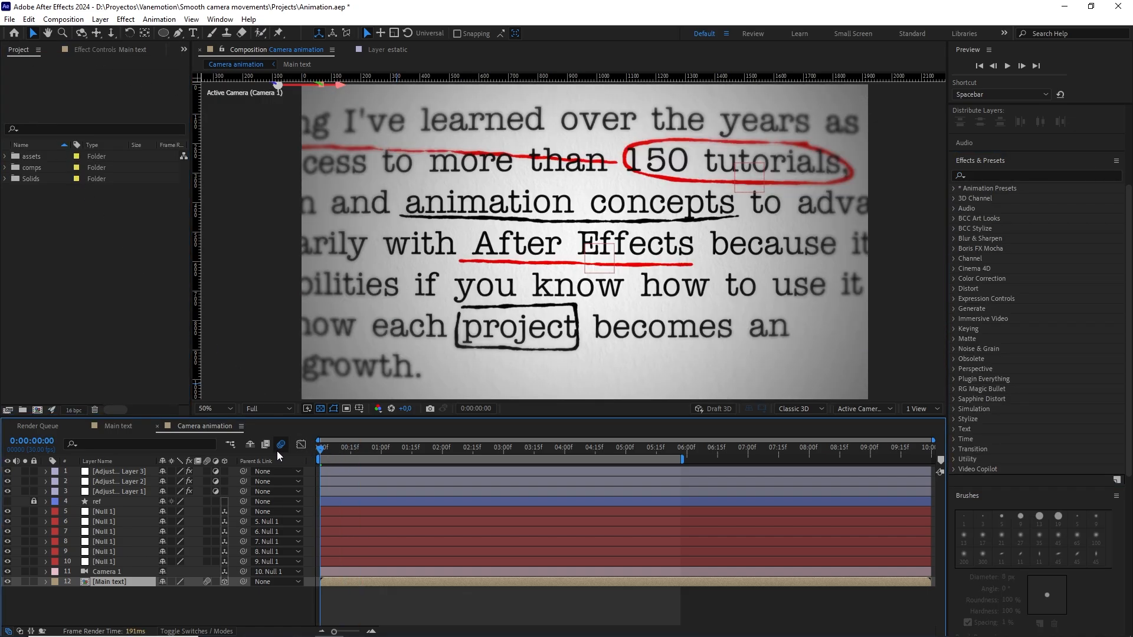
click(282, 601)
key(space)
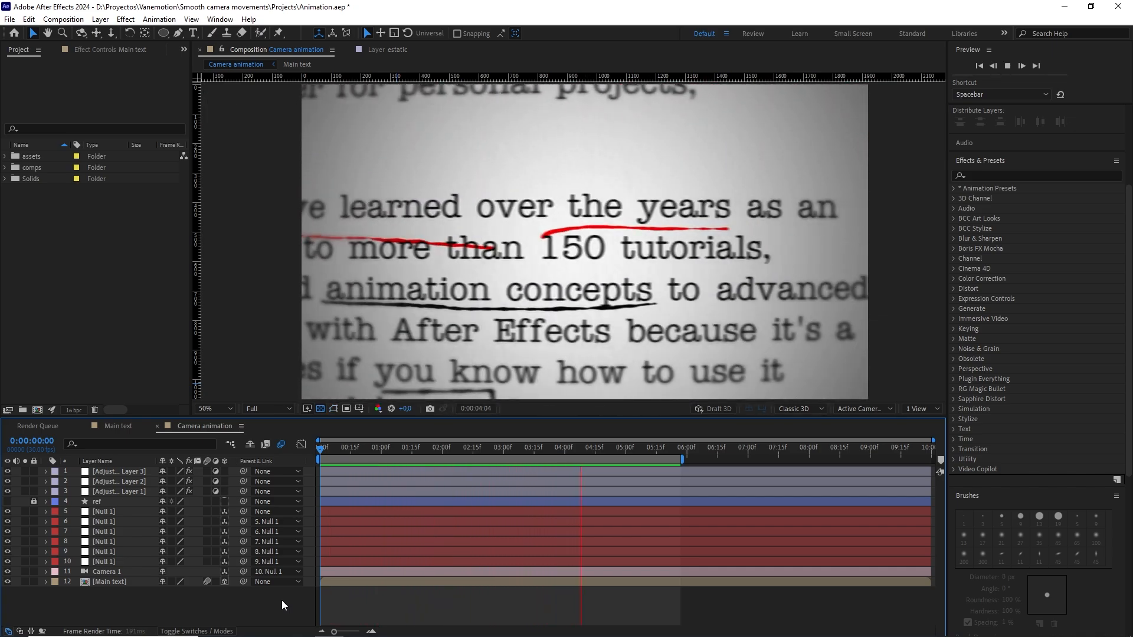
key(space)
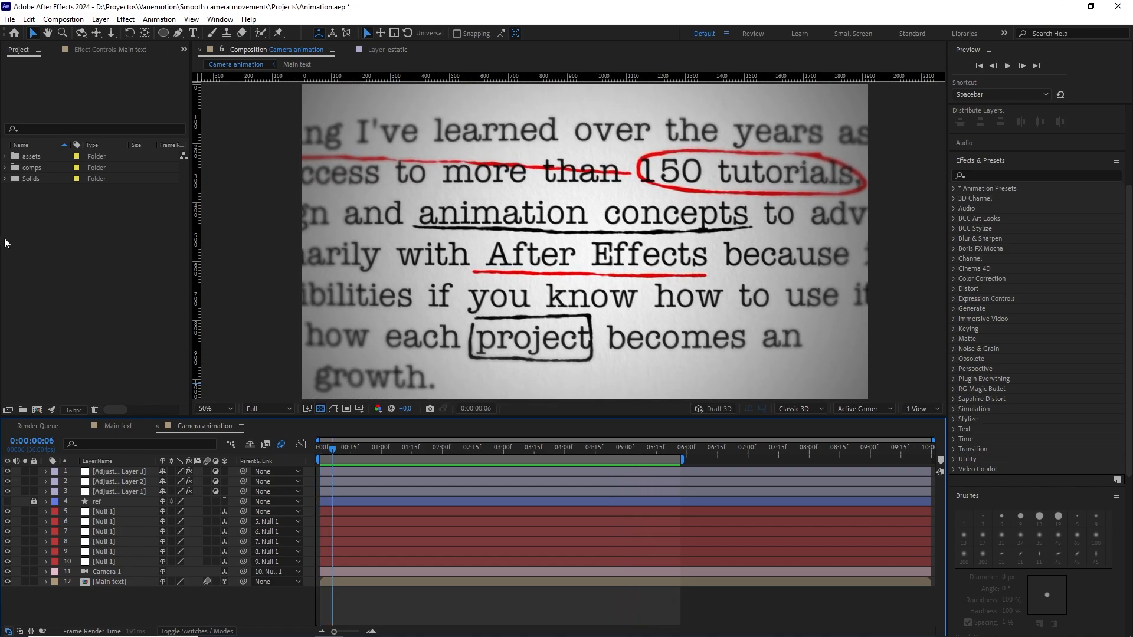
- Add the MP3 audio file from the assets folder to the composition as the lowest layer, beneath Main text
click(5, 157)
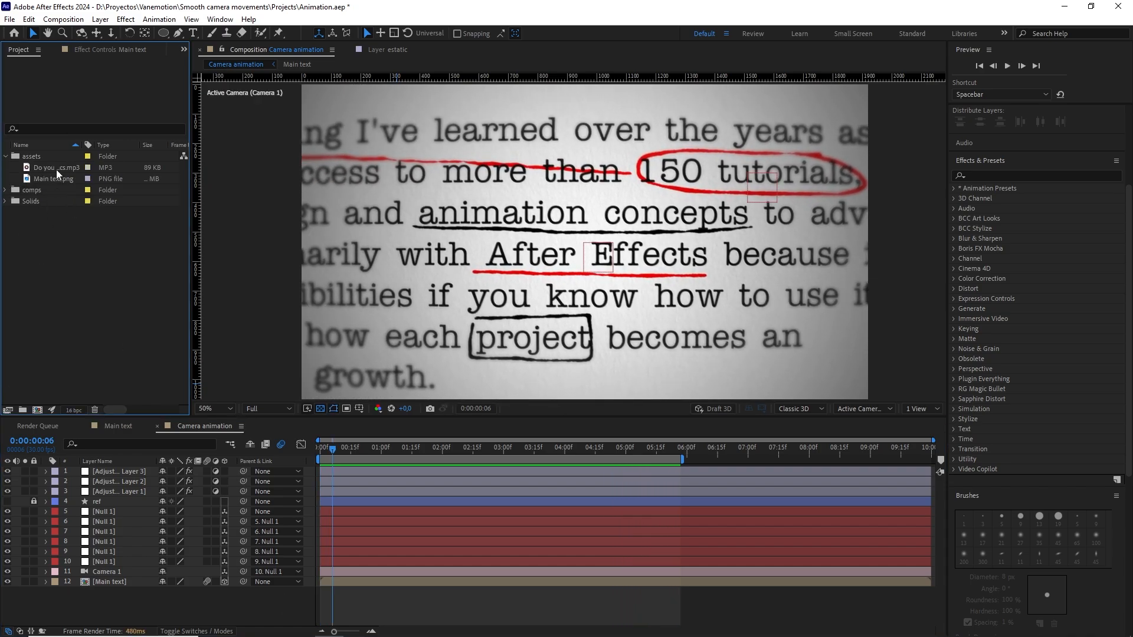
drag(55, 169, 147, 600)
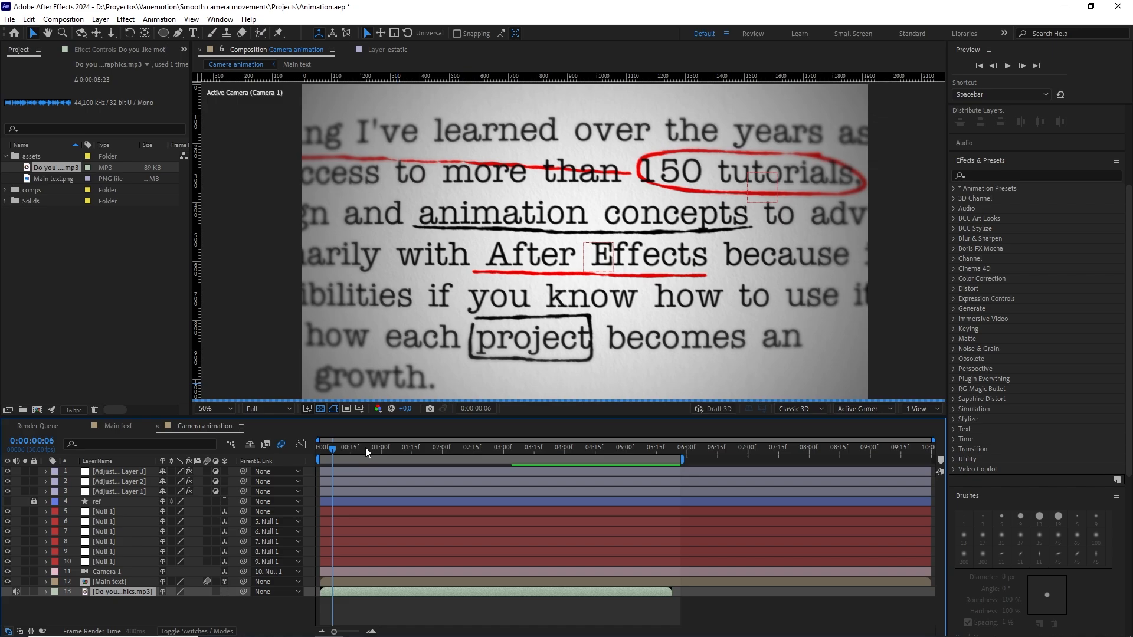
drag(332, 450, 292, 451)
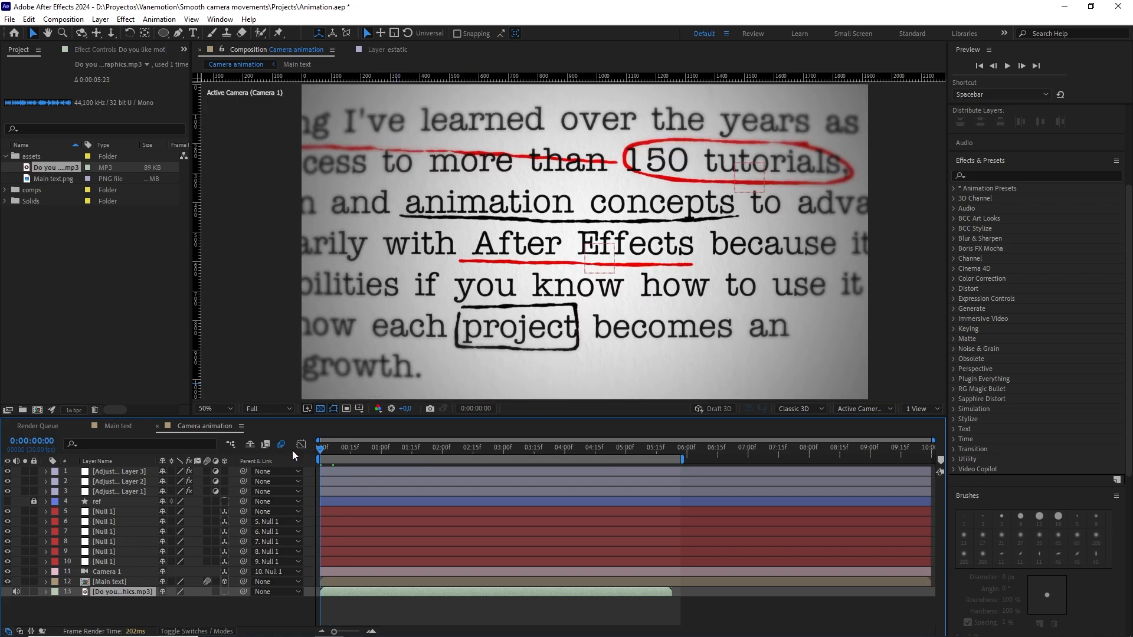
- Shift the MP3 audio layer to start at 0:00:00:11 and preview the composition from the beginning
key(space)
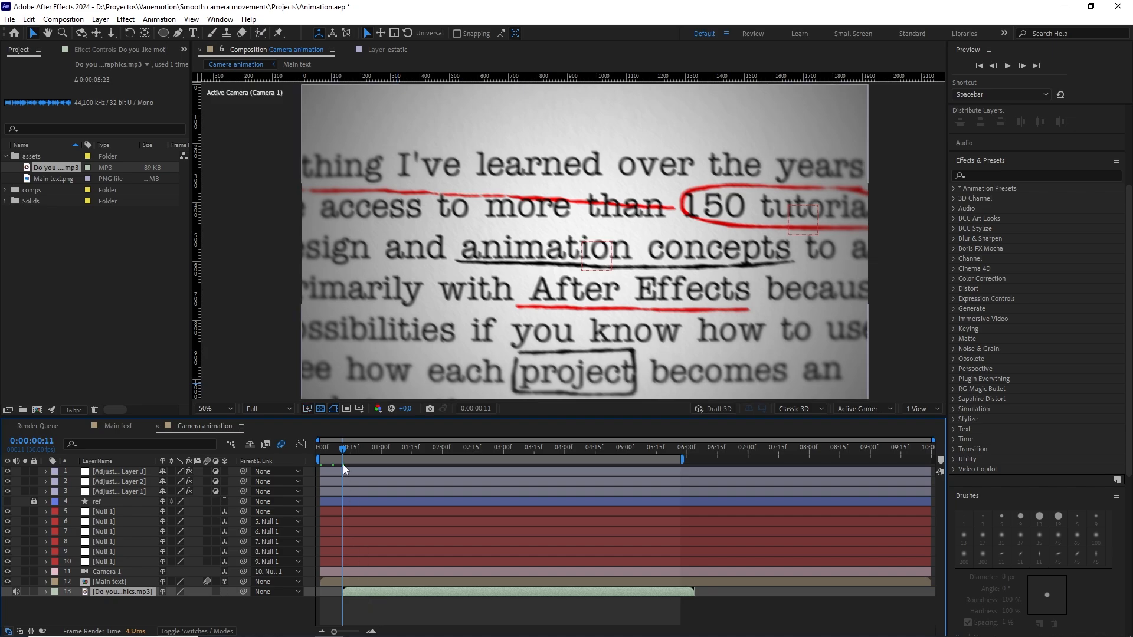
drag(342, 451, 314, 451)
key(space)
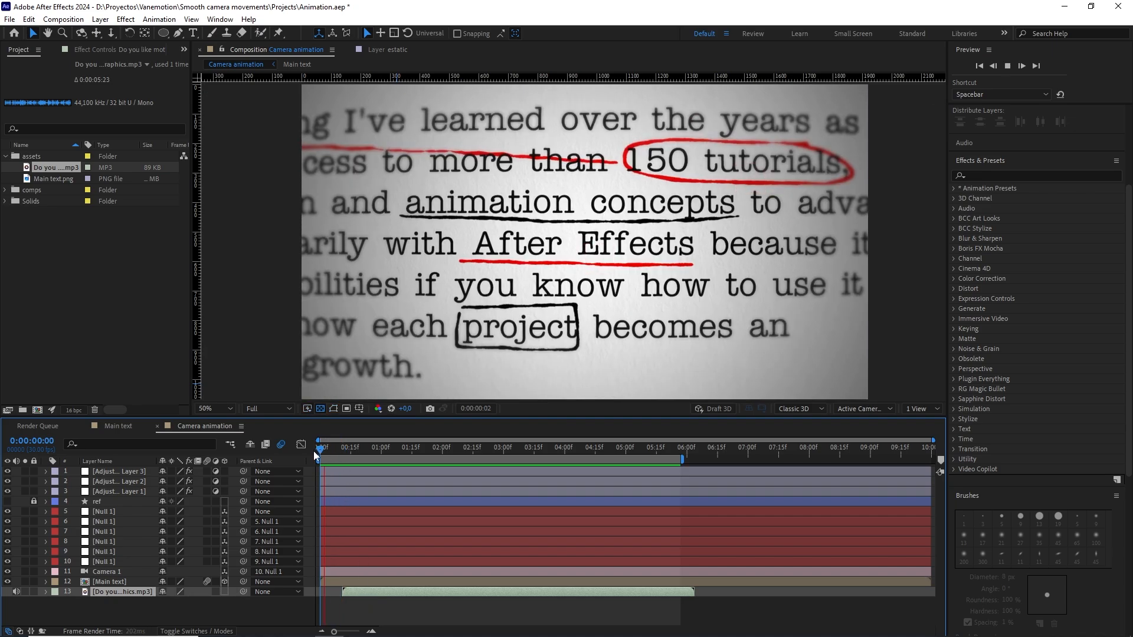